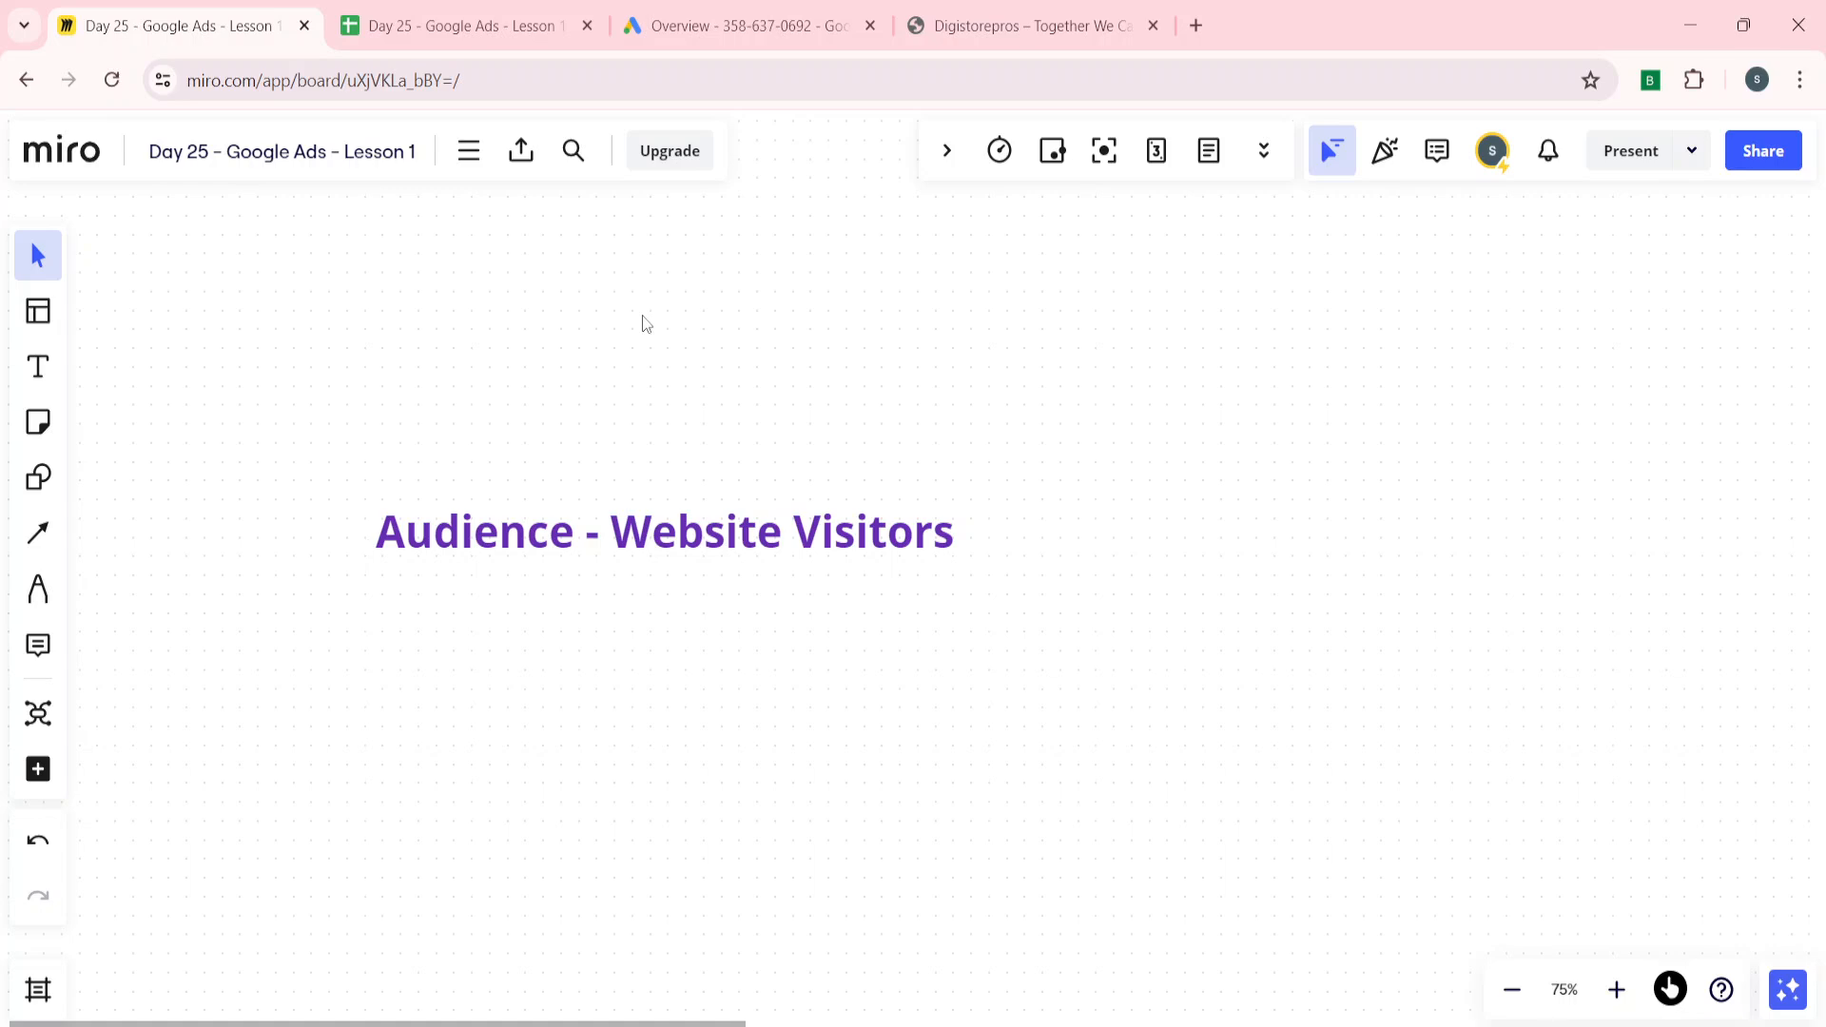
- Switch to the Digistorepros store and open the Exquisite Swiss Made Luxury Watch product from the Jewellery category
left_click(1023, 17)
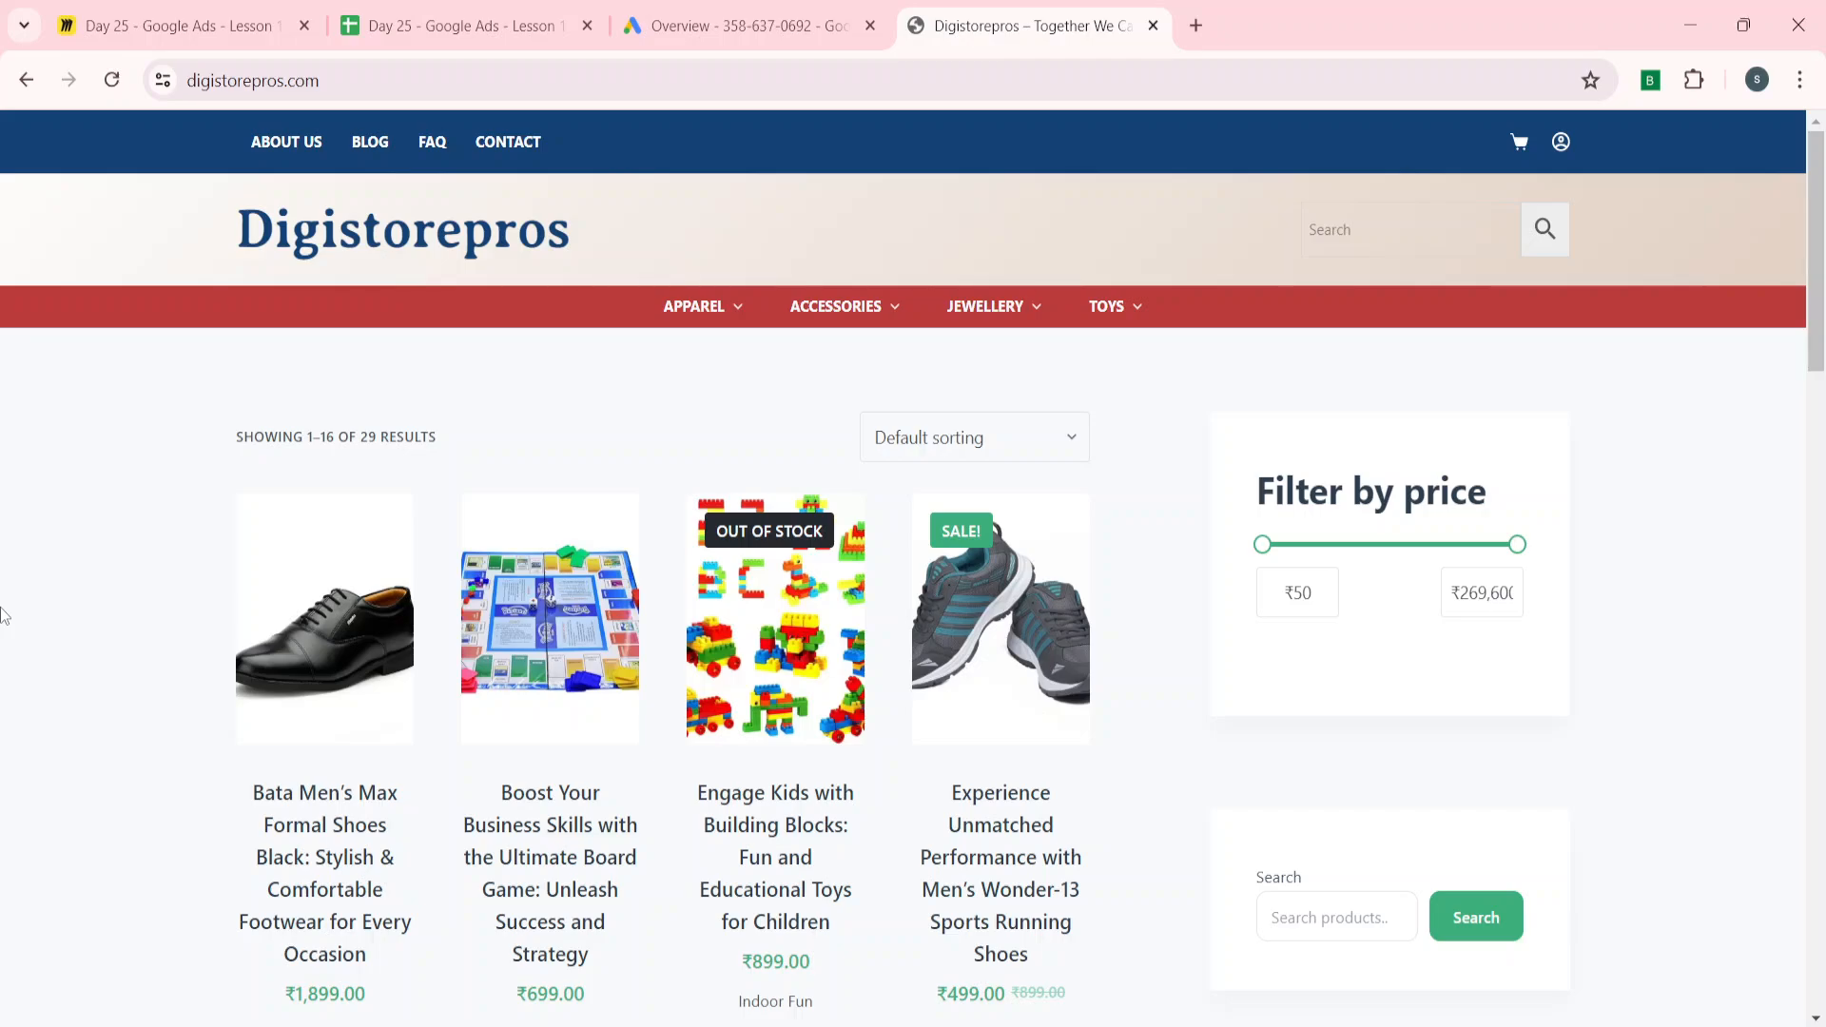
left_click(966, 317)
scroll(156, 654, "down", 10)
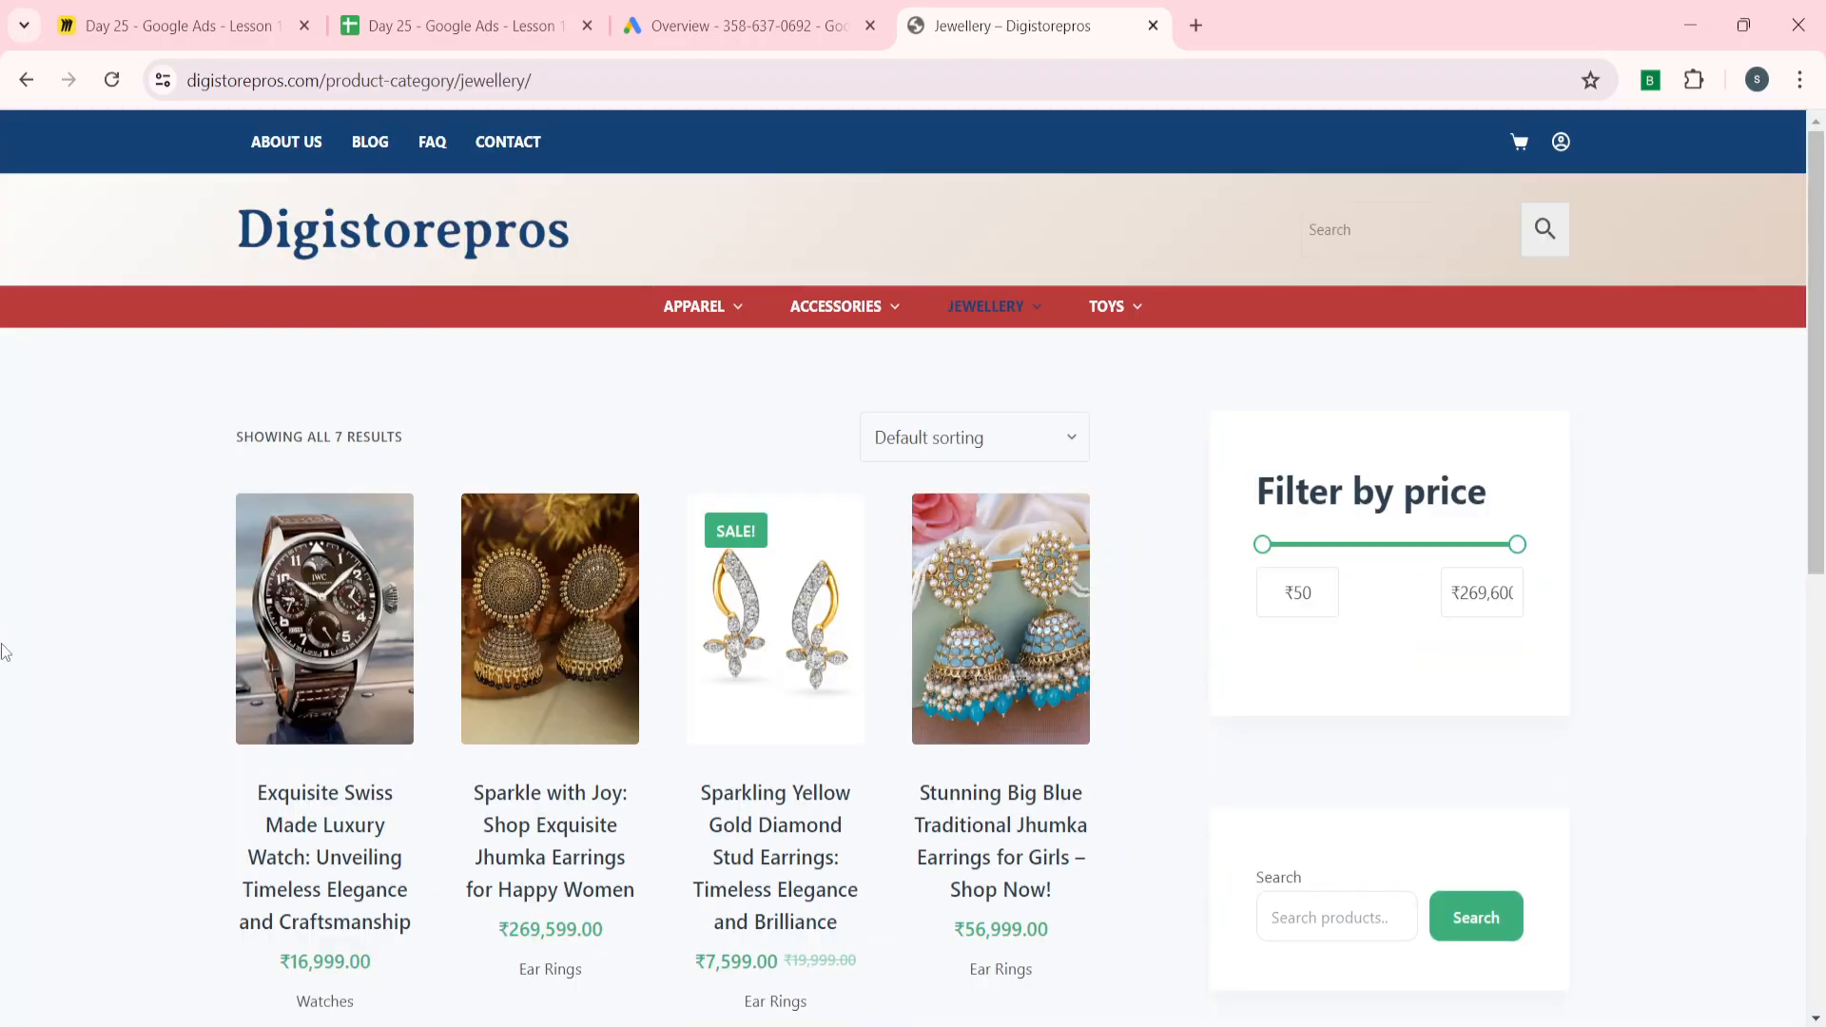
scroll(5, 653, "down", 2)
scroll(5, 653, "up", 2)
scroll(5, 656, "down", 3)
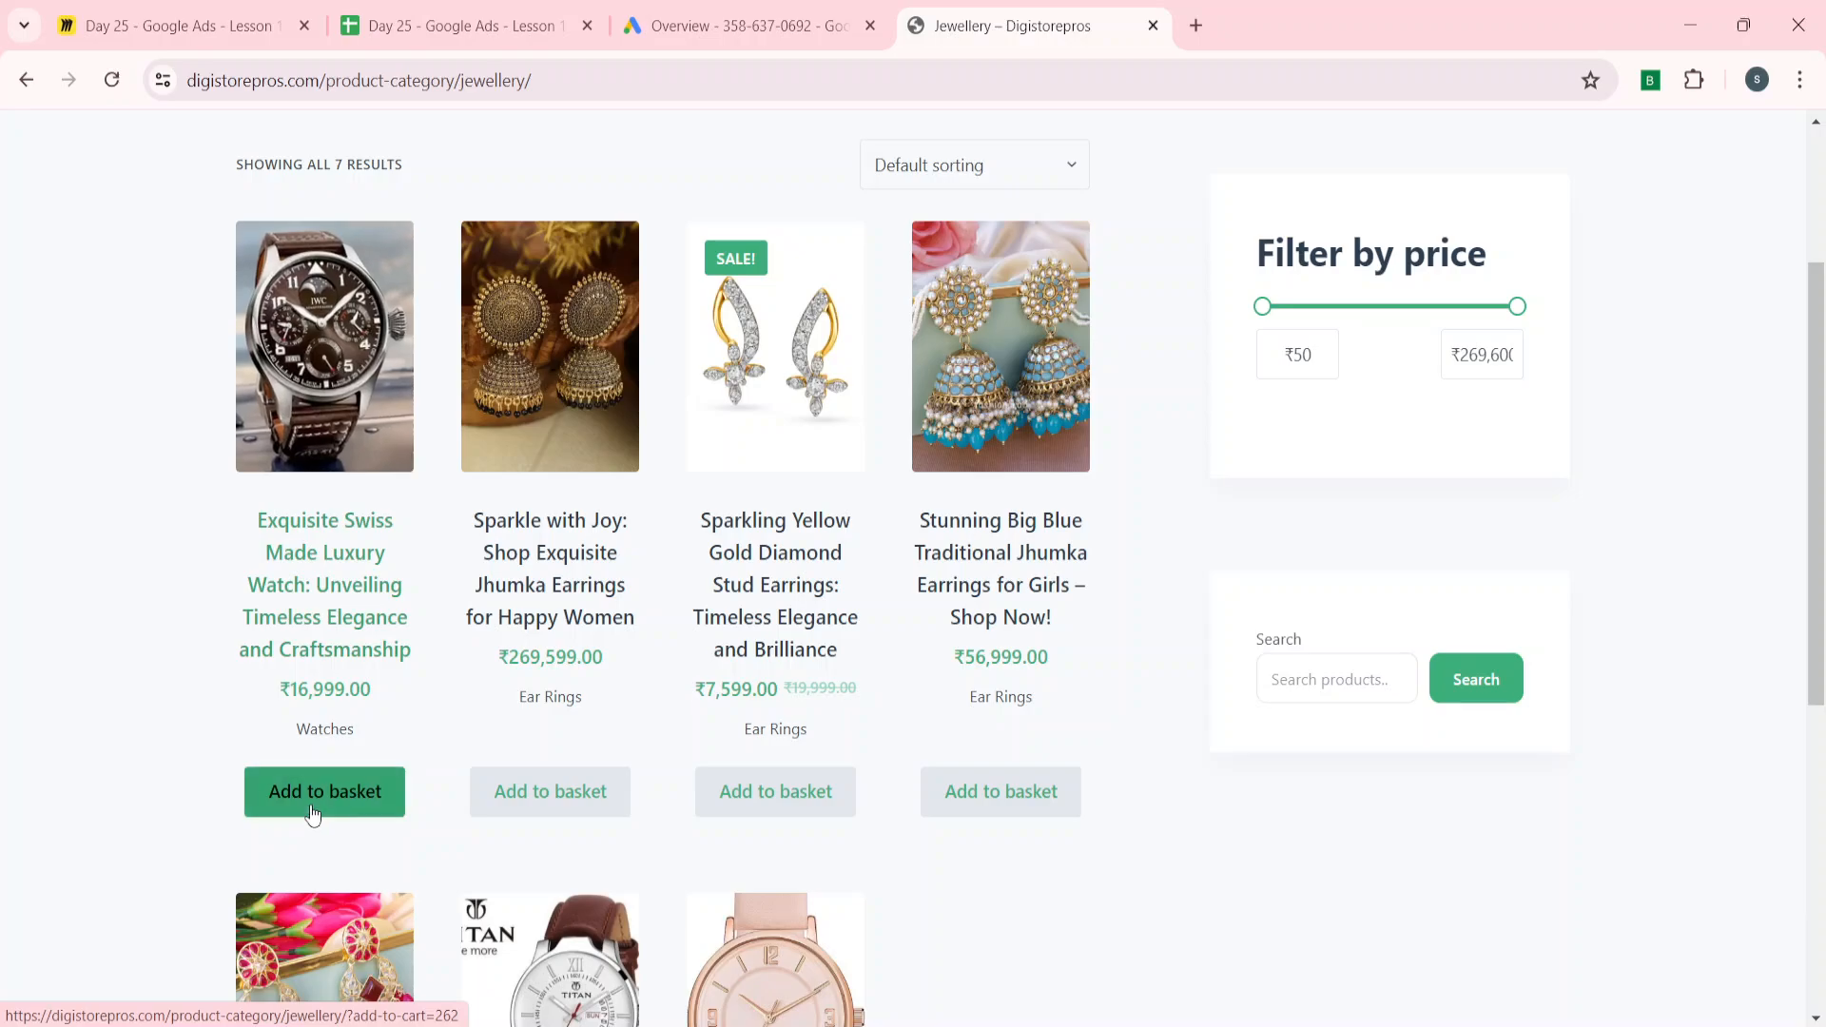
left_click(287, 545)
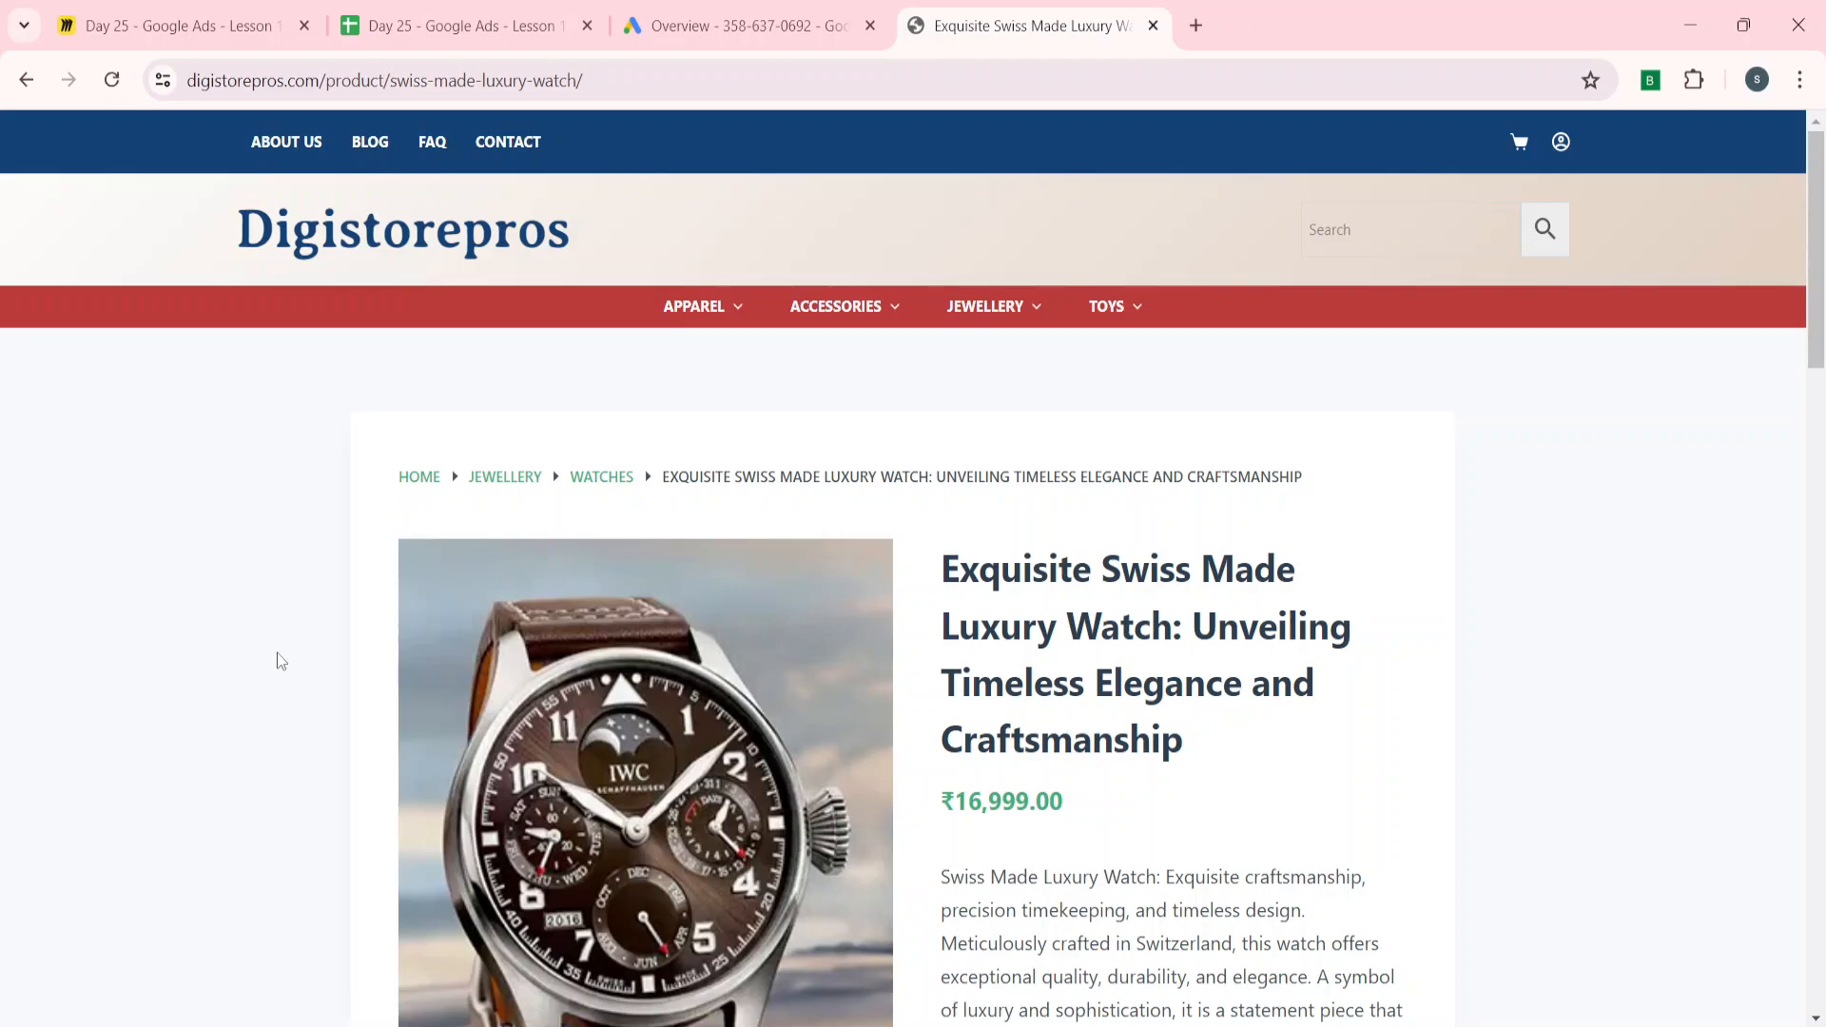
- Add one Exquisite Swiss Made Luxury Watch to the basket from its product page
scroll(282, 660, "down", 5)
scroll(1120, 411, "up", 5)
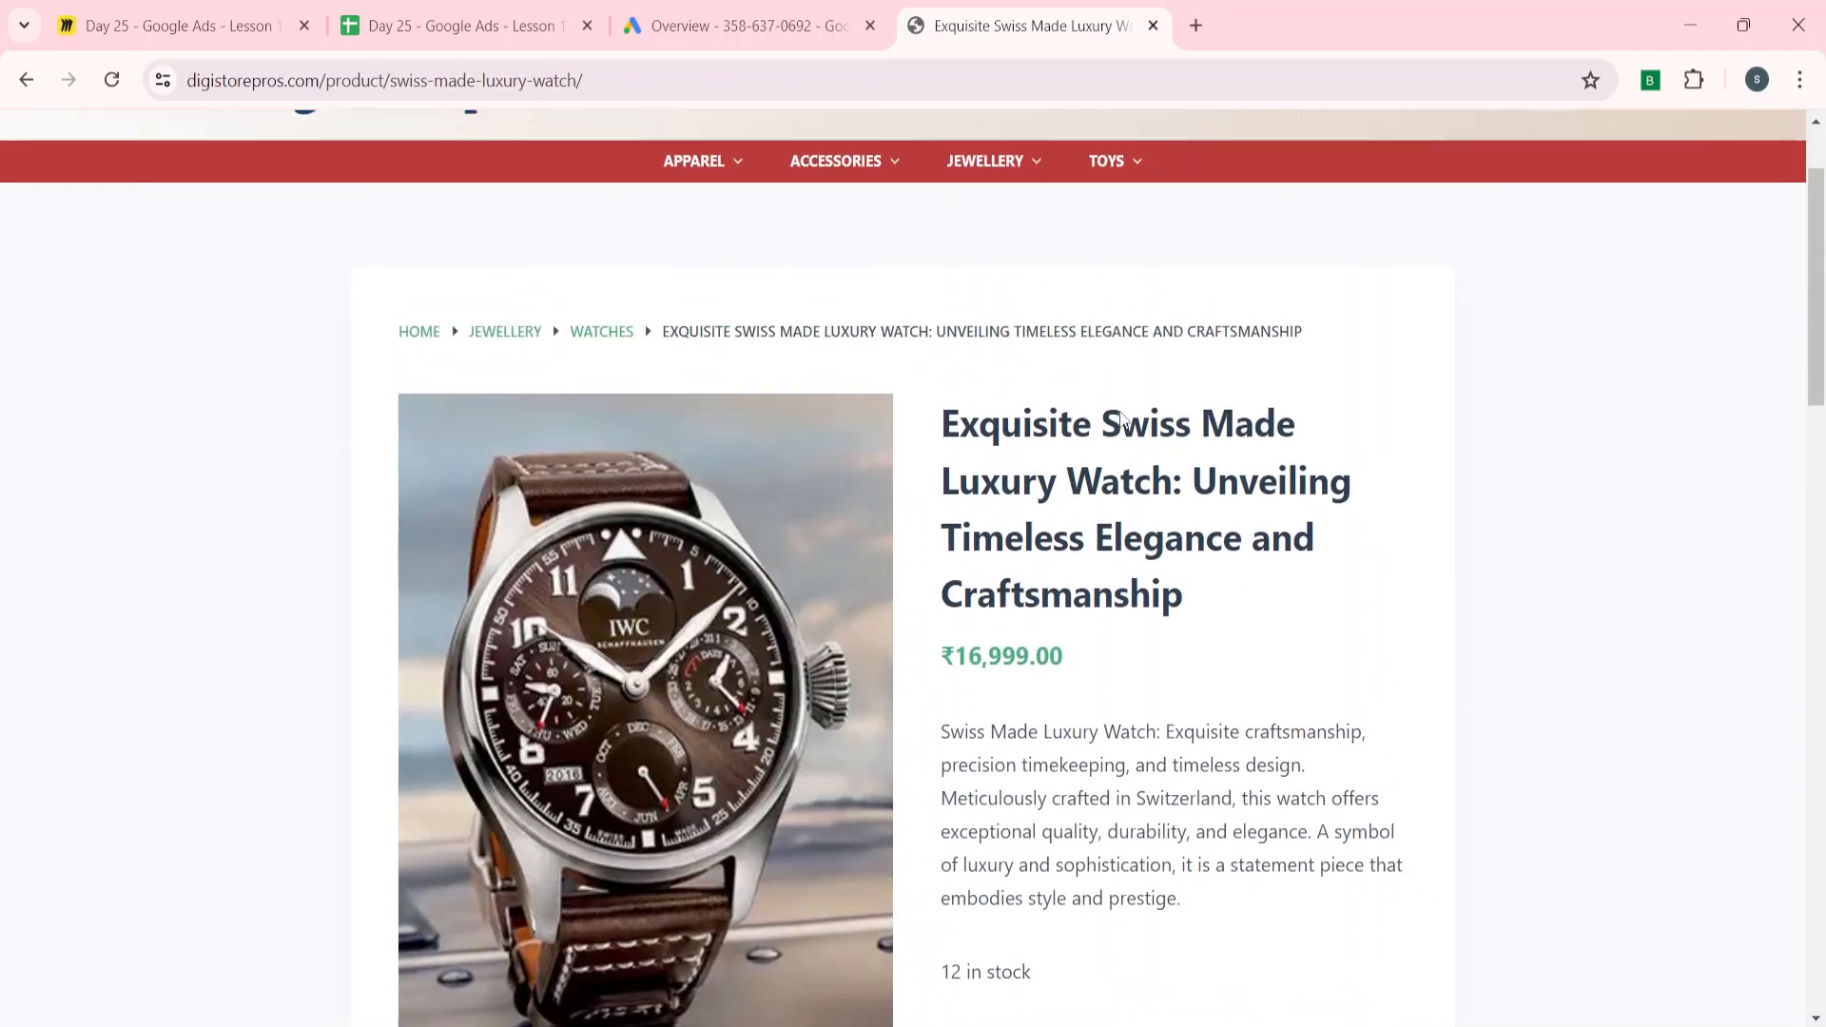
scroll(1121, 411, "down", 4)
left_click(1220, 875)
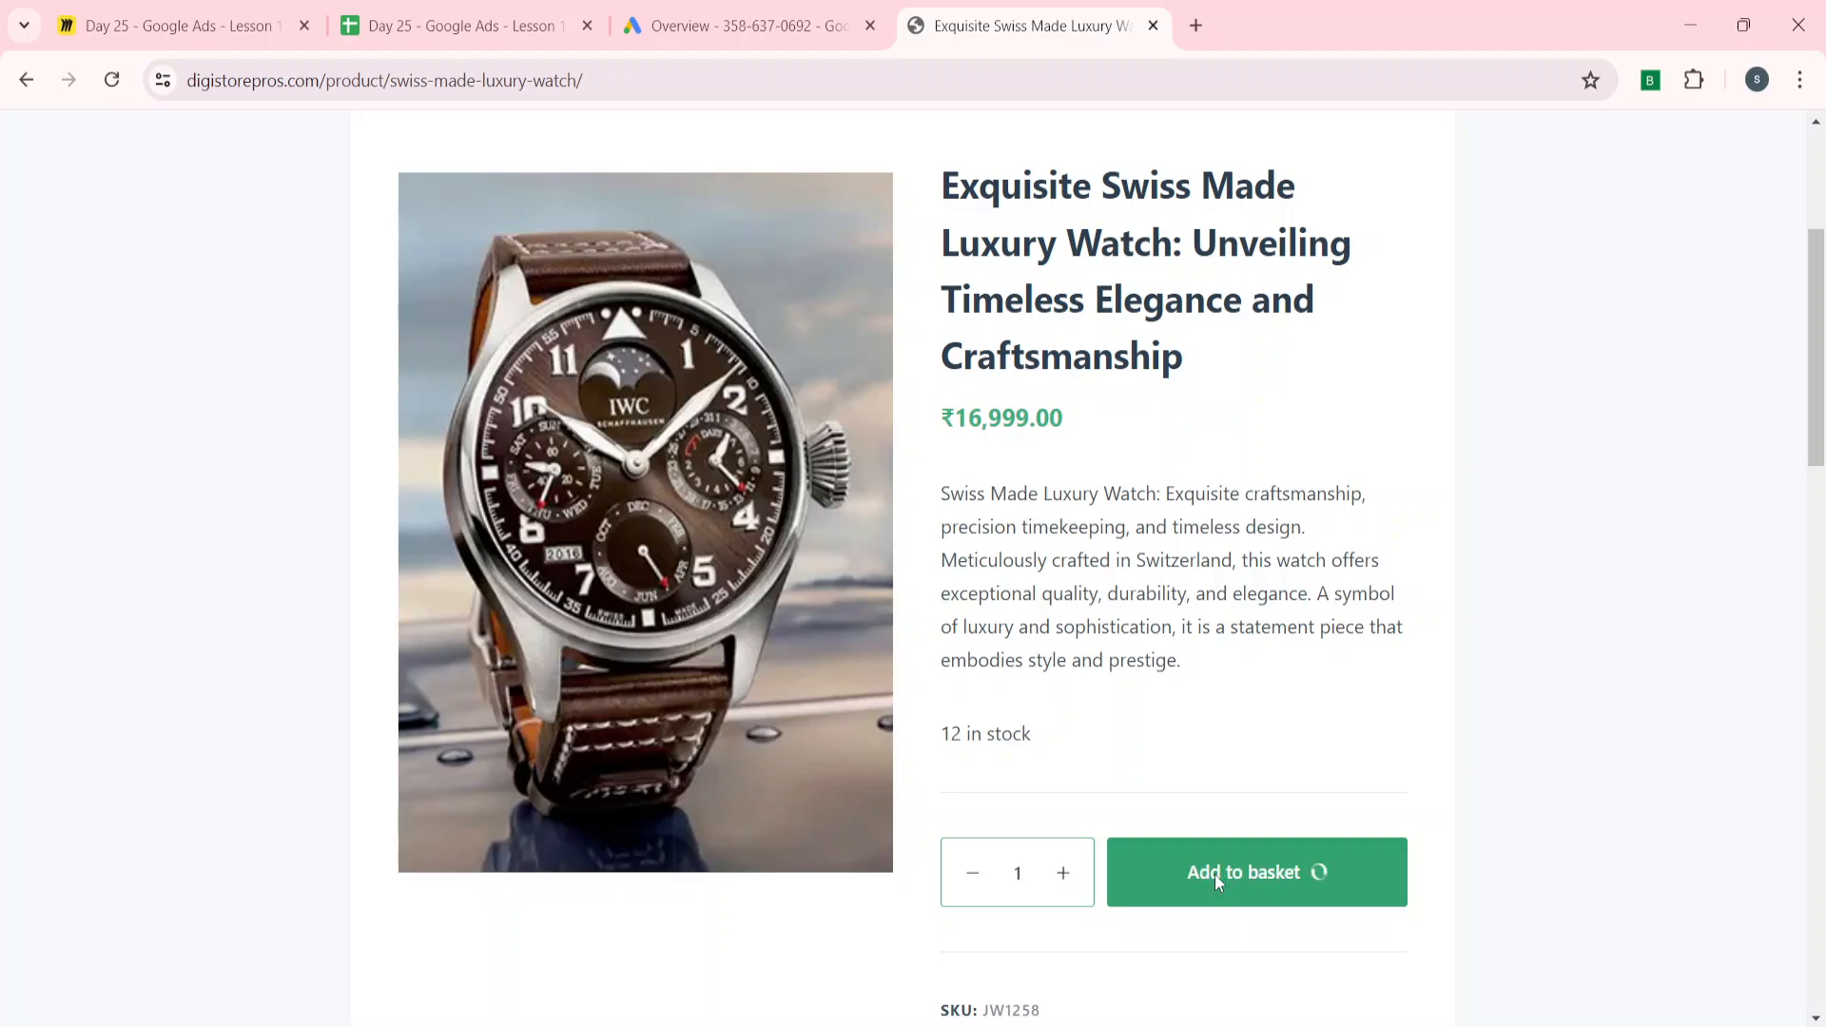
scroll(1312, 548, "up", 4)
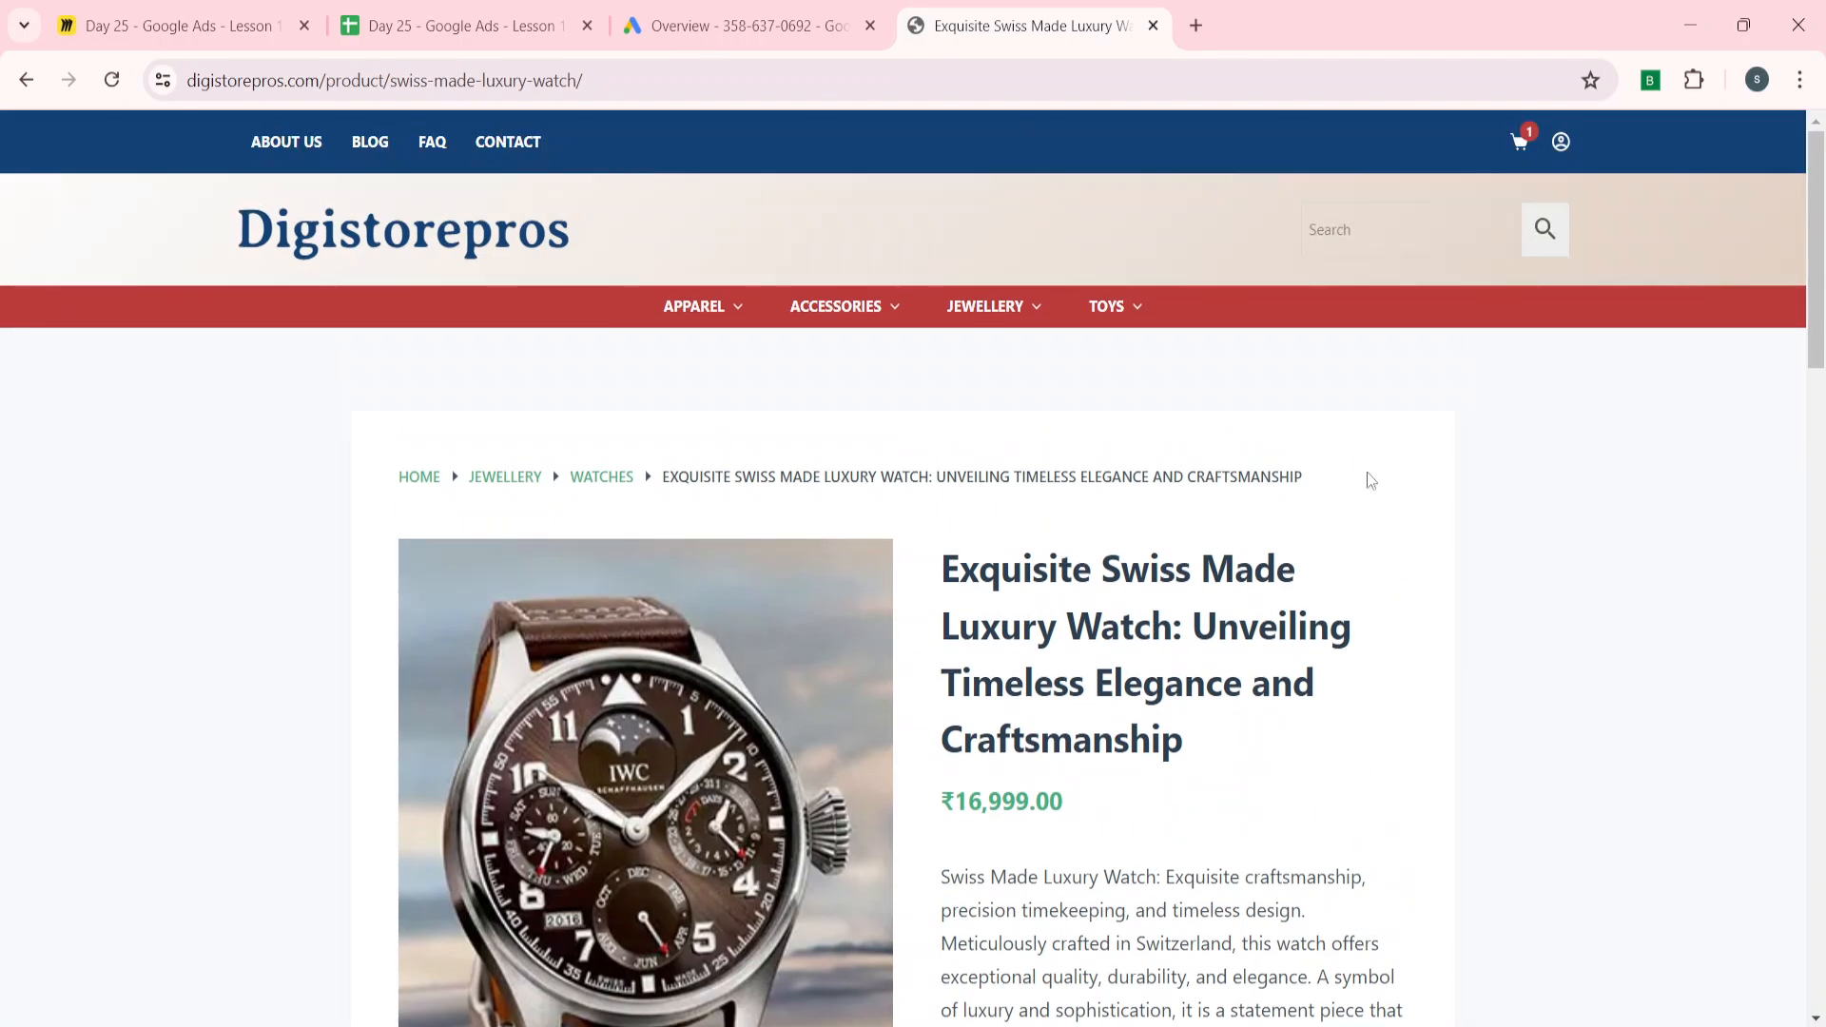
- Open the cart containing the watch and proceed to checkout
left_click(1522, 145)
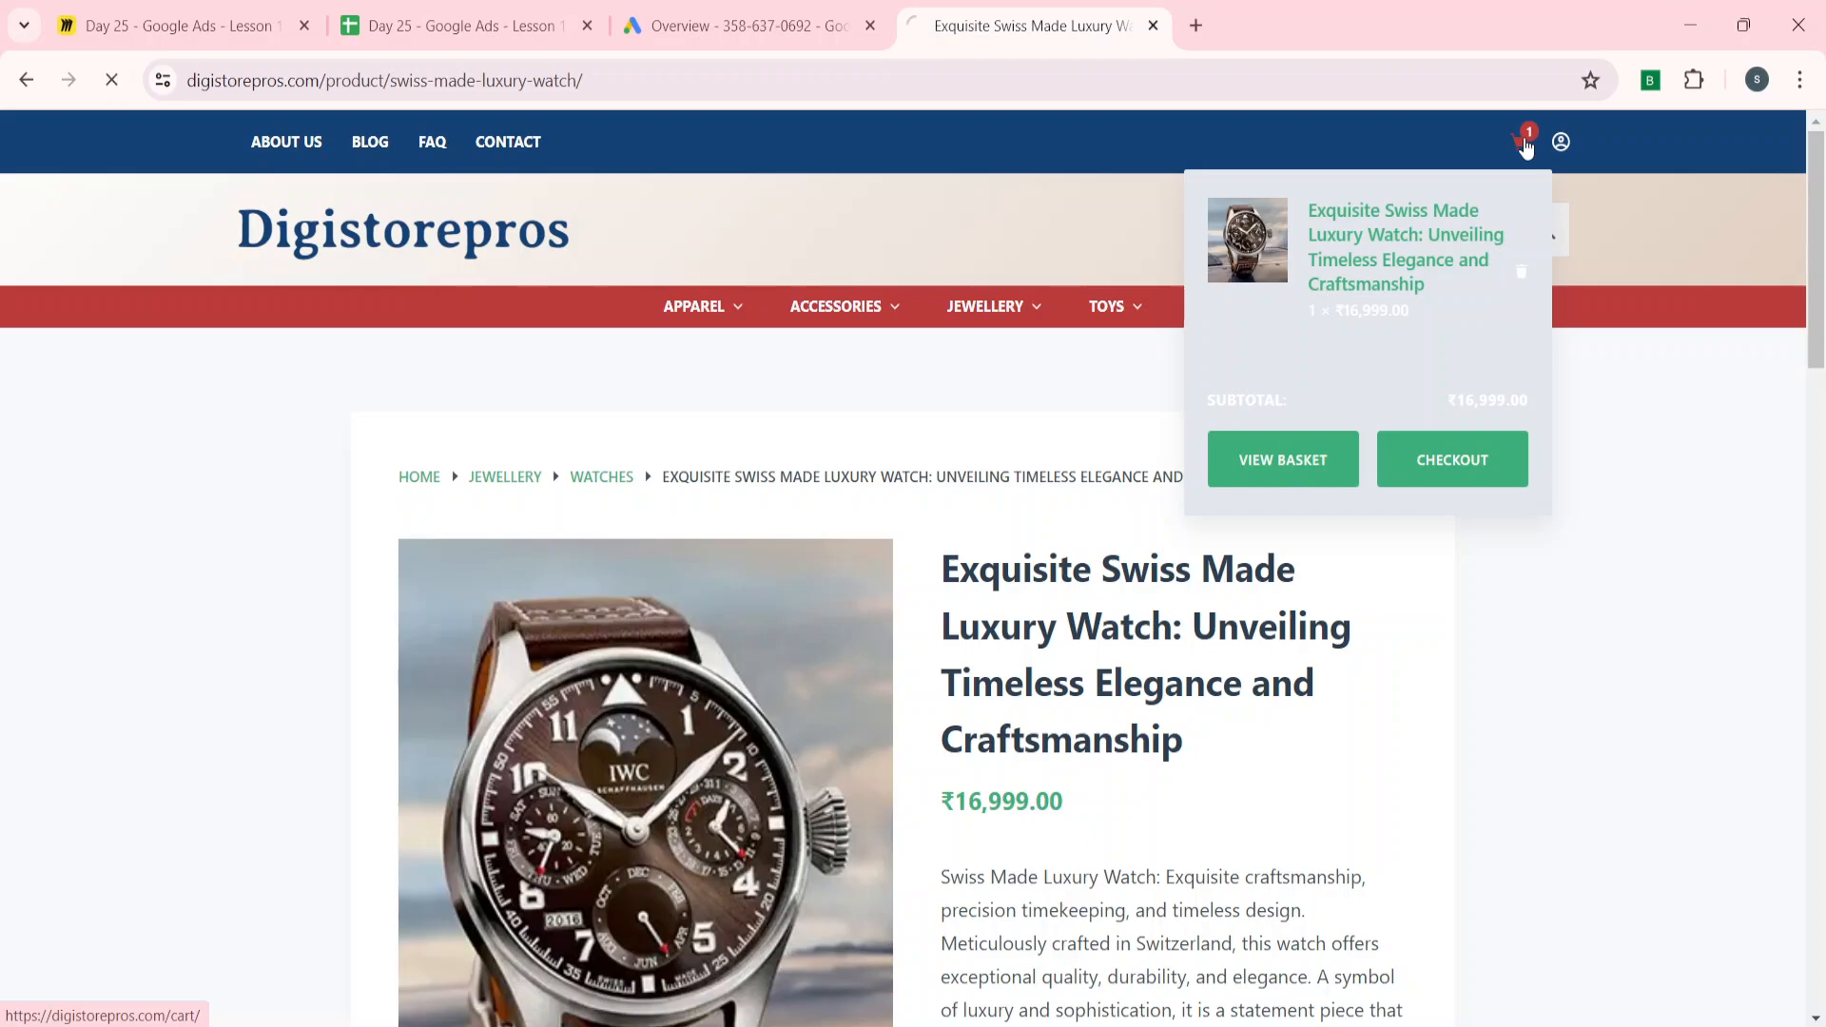
scroll(809, 669, "down", 3)
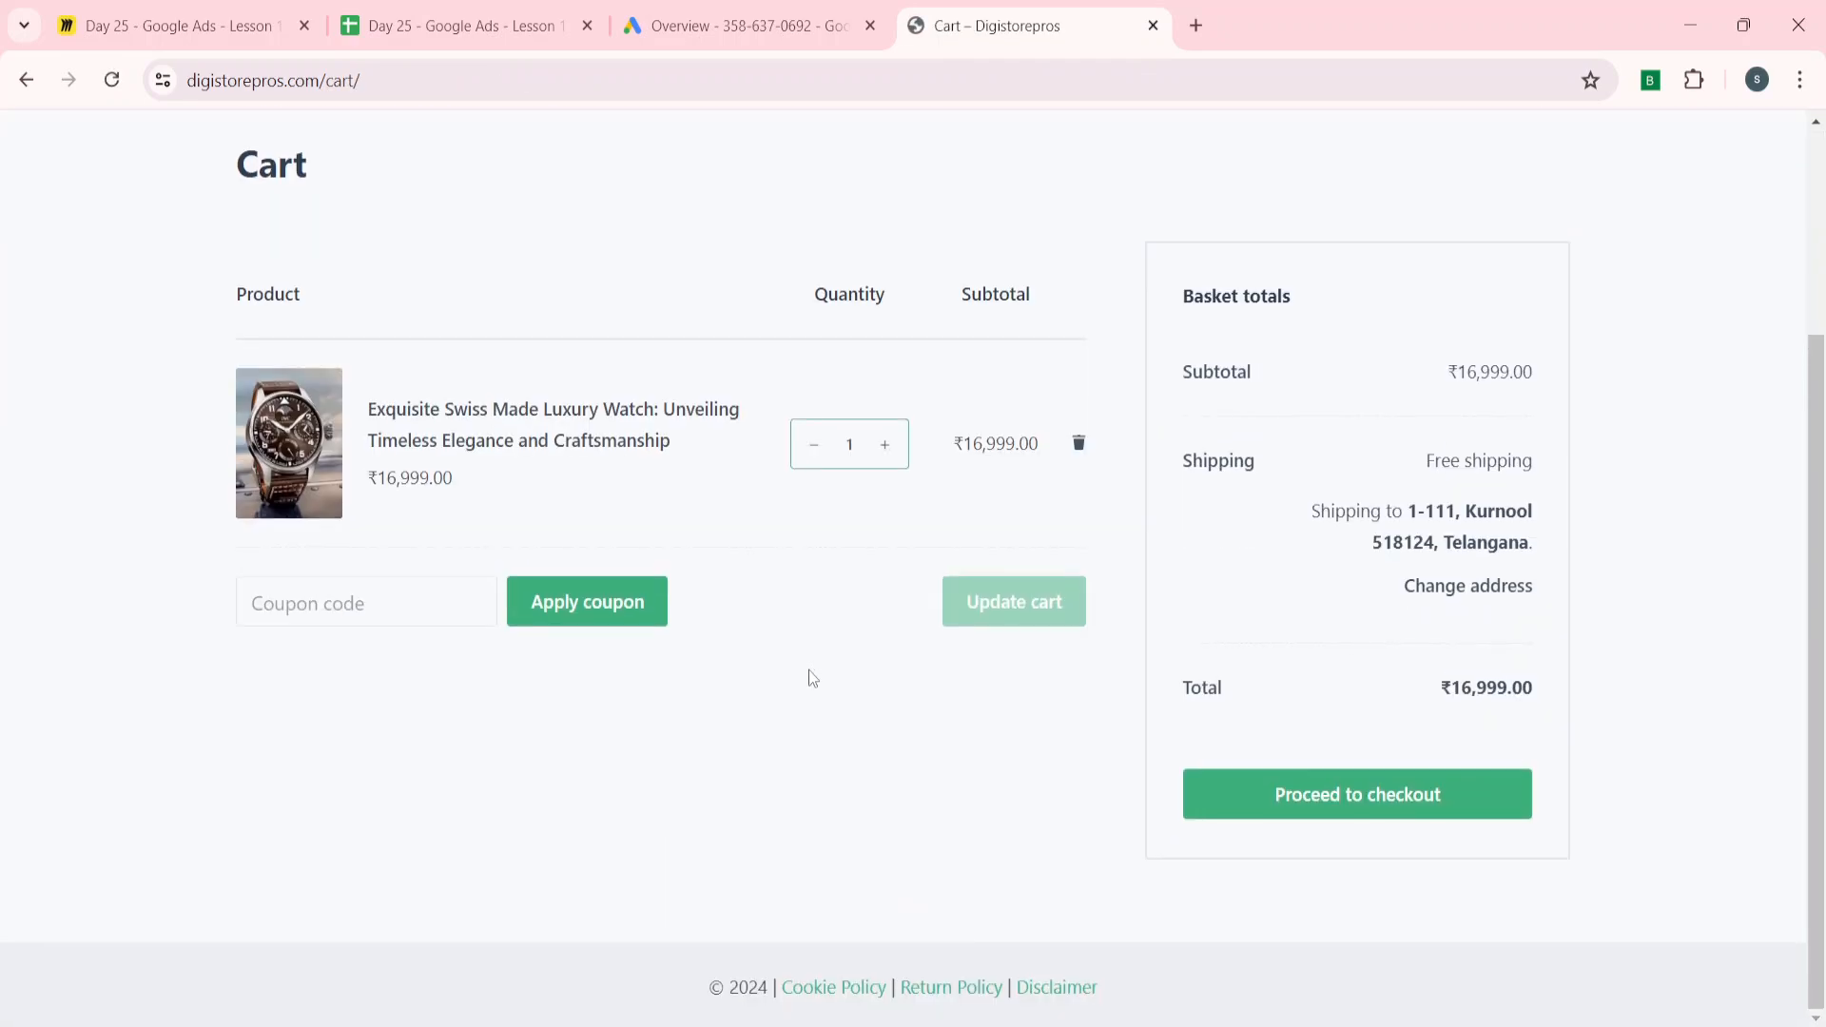
left_click(1312, 790)
scroll(766, 476, "down", 4)
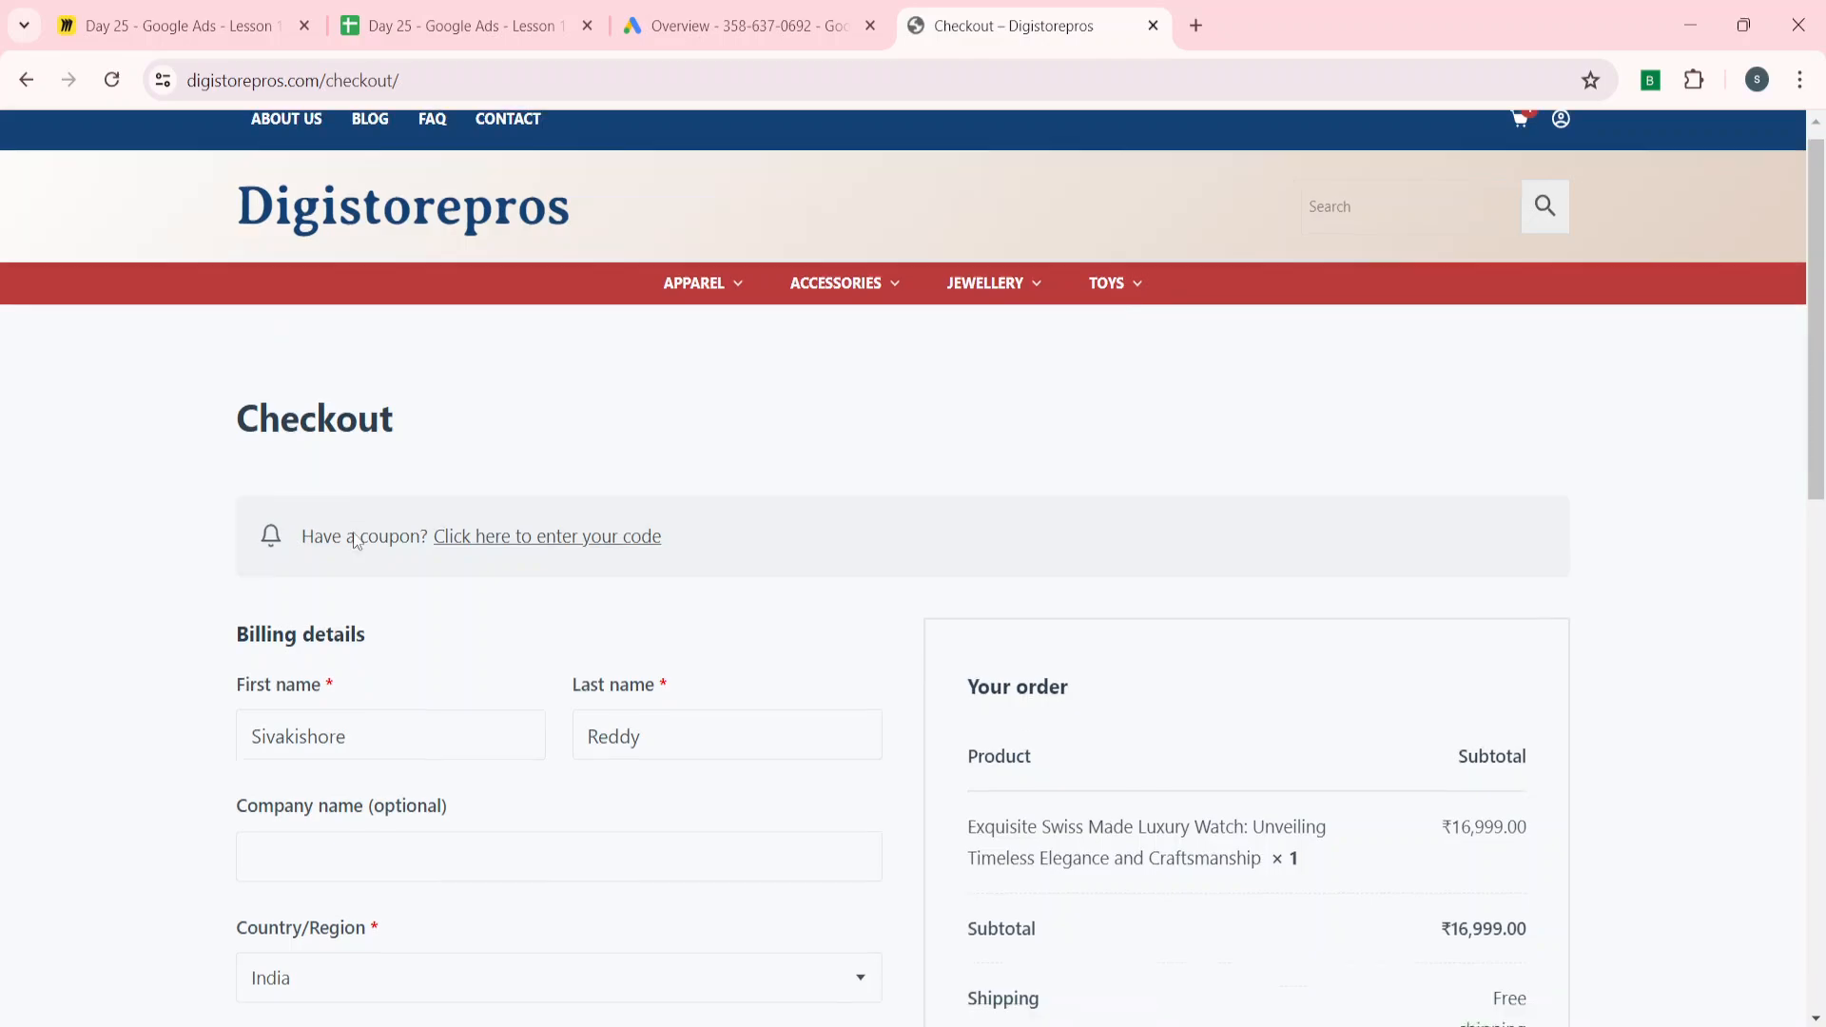
- Agree to the website terms and conditions and place the cash on delivery order
scroll(95, 773, "down", 10)
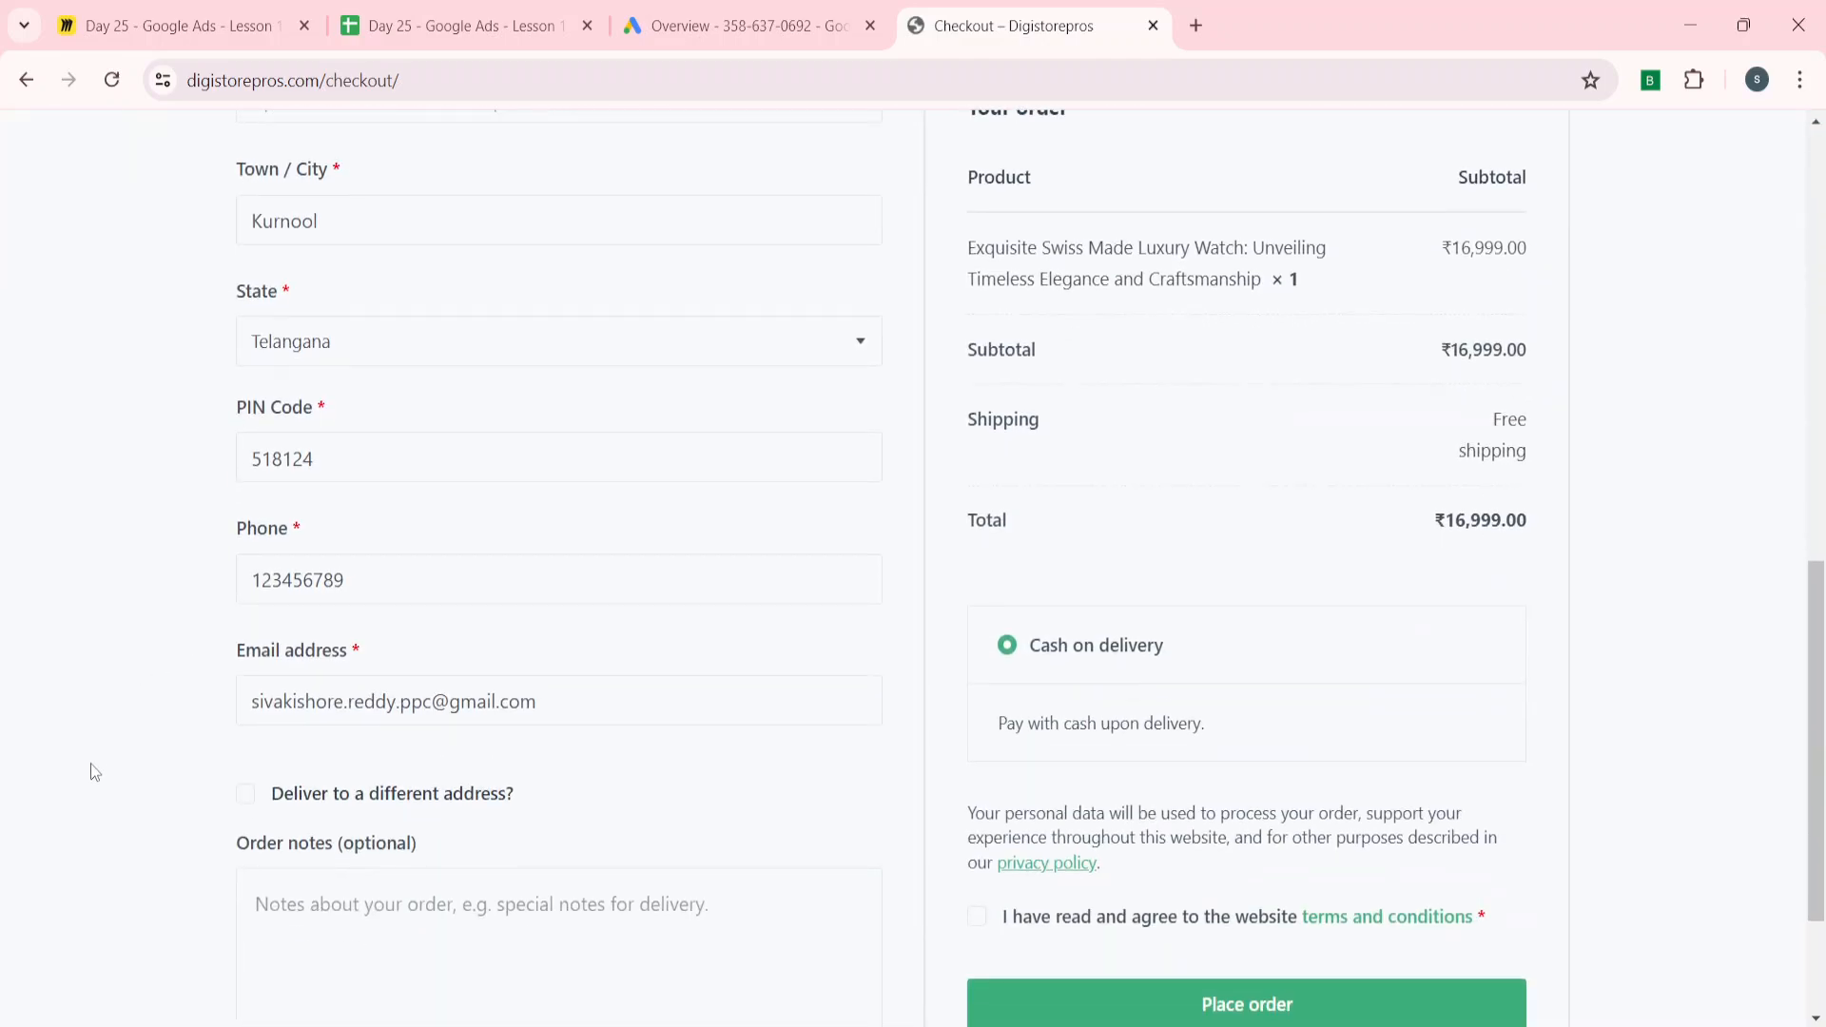
left_click(977, 694)
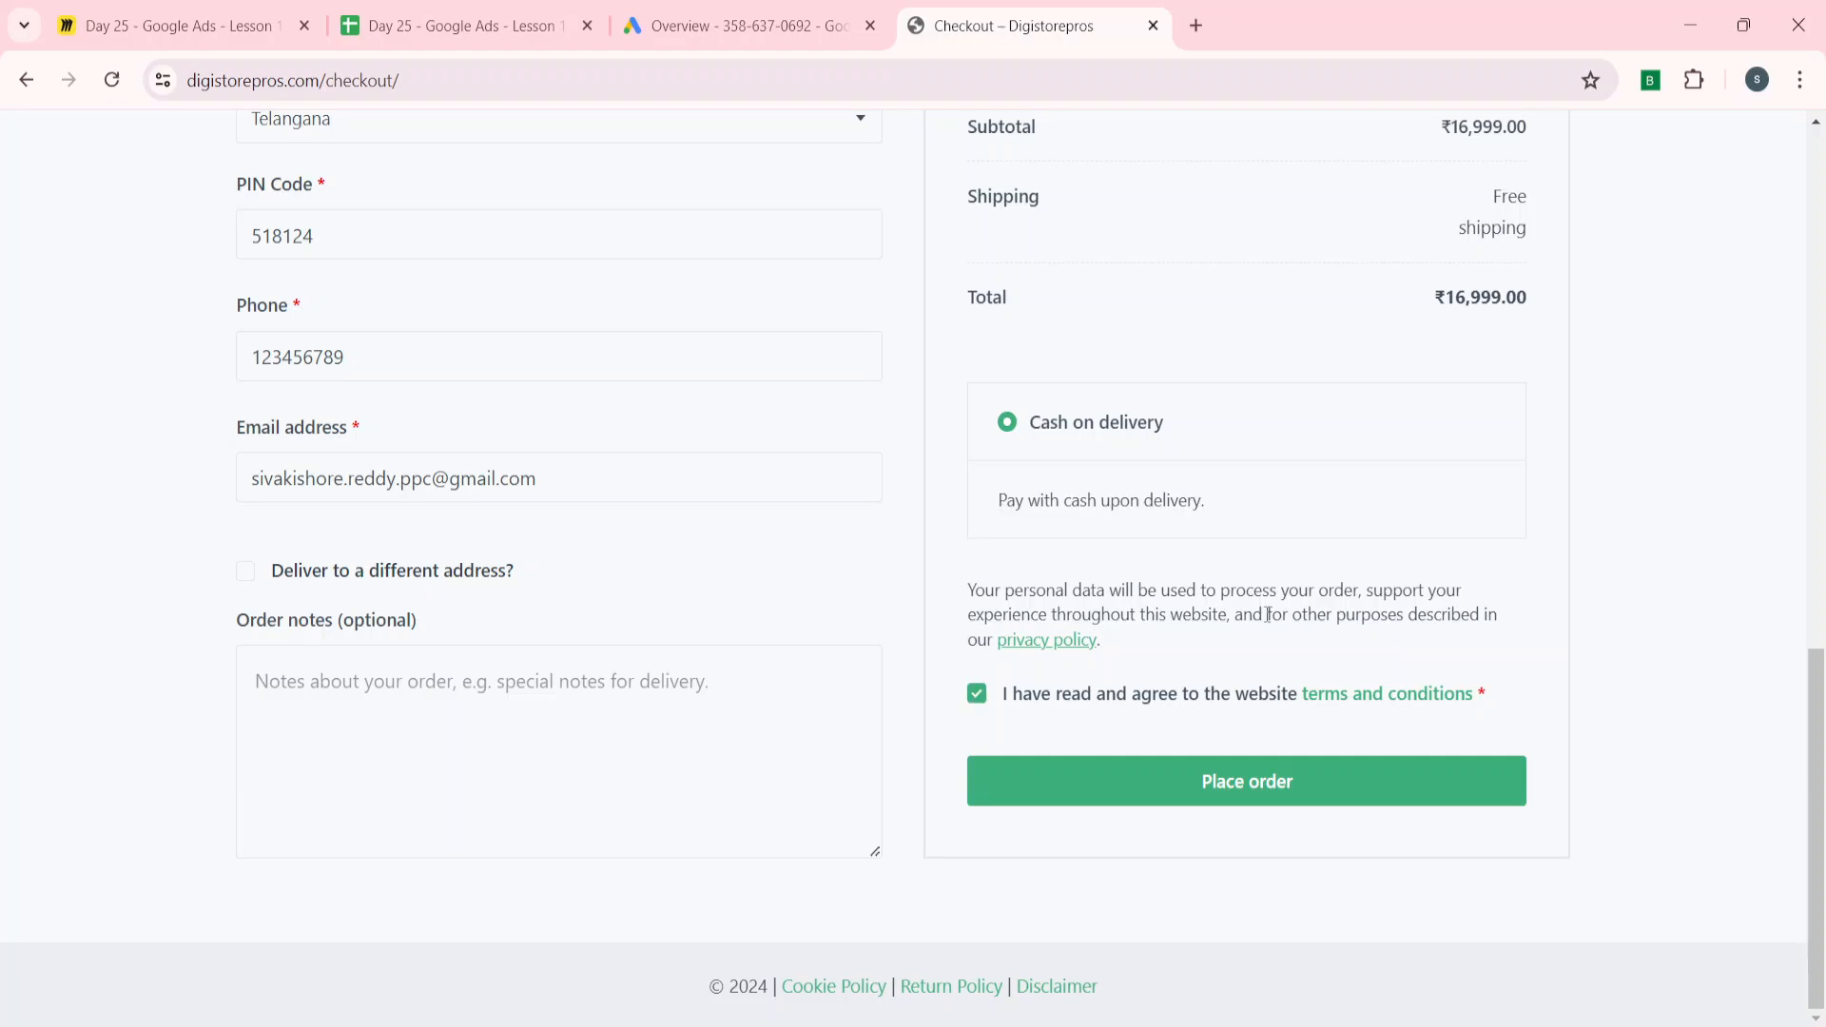
left_click(1242, 781)
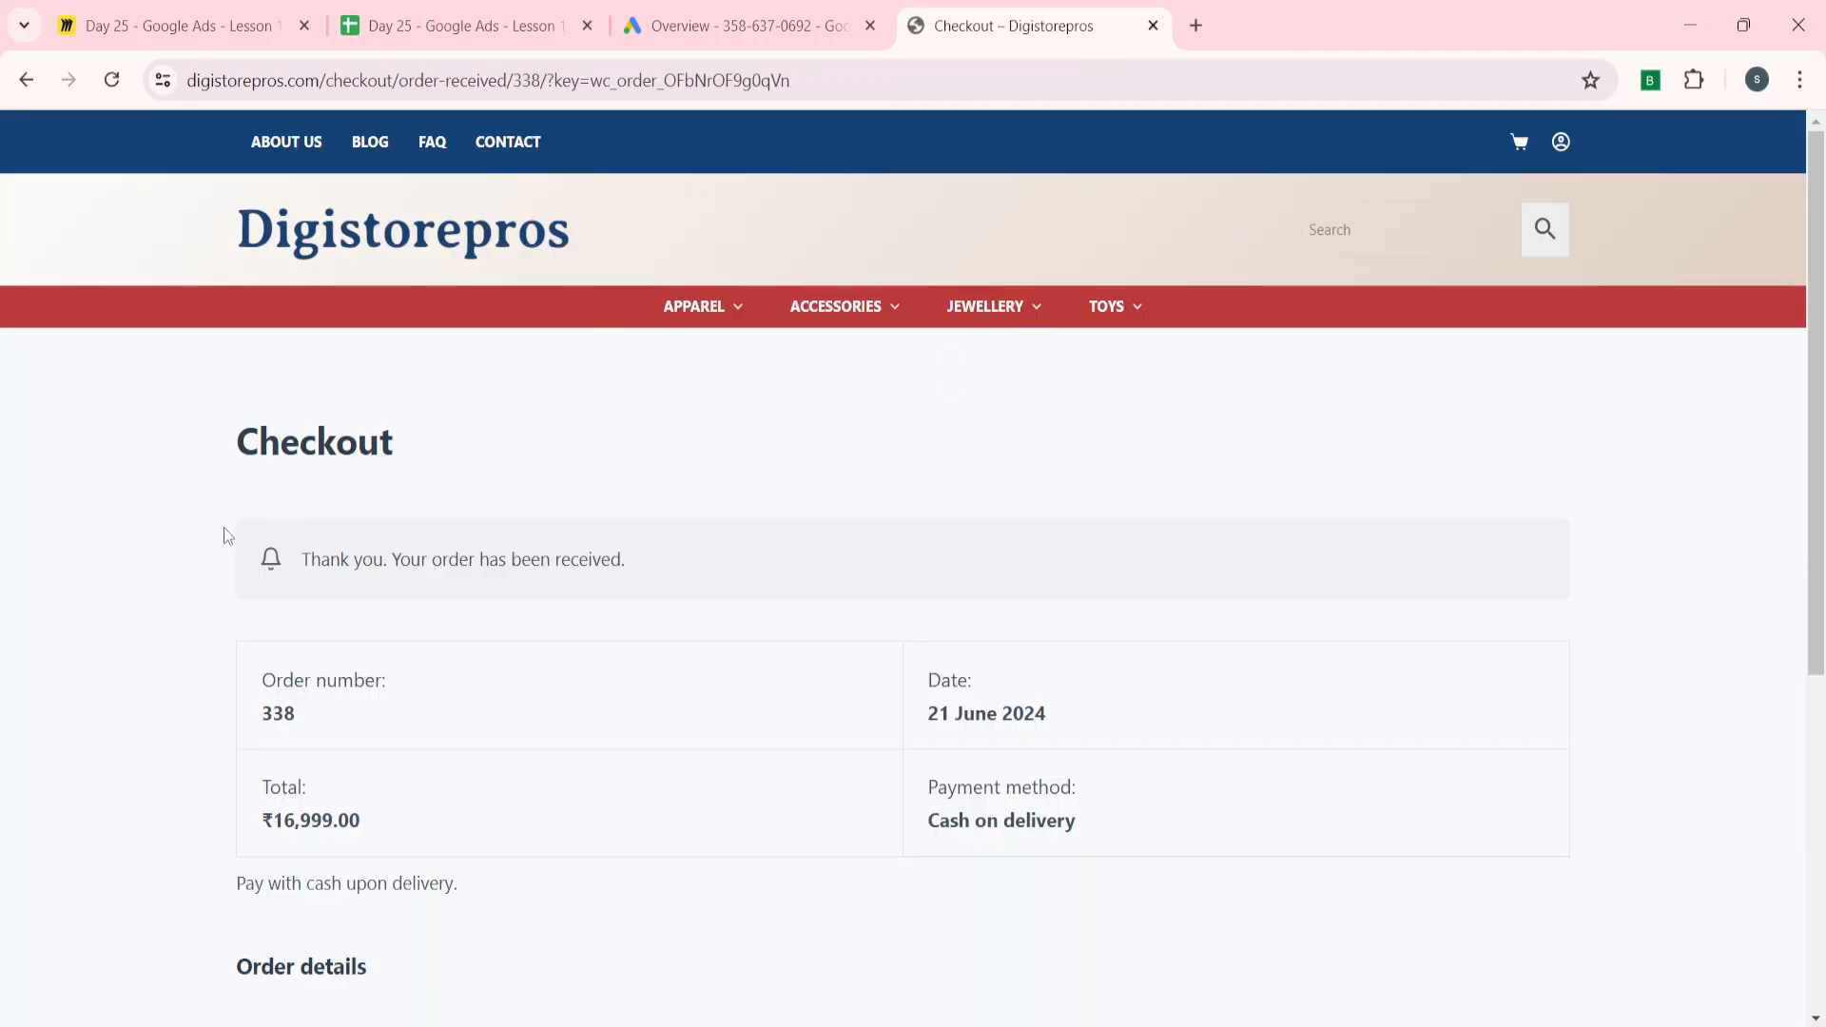
- Duplicate the order confirmation page in a second browser tab and return one copy to the store's home page
right_click(955, 36)
left_click(1036, 257)
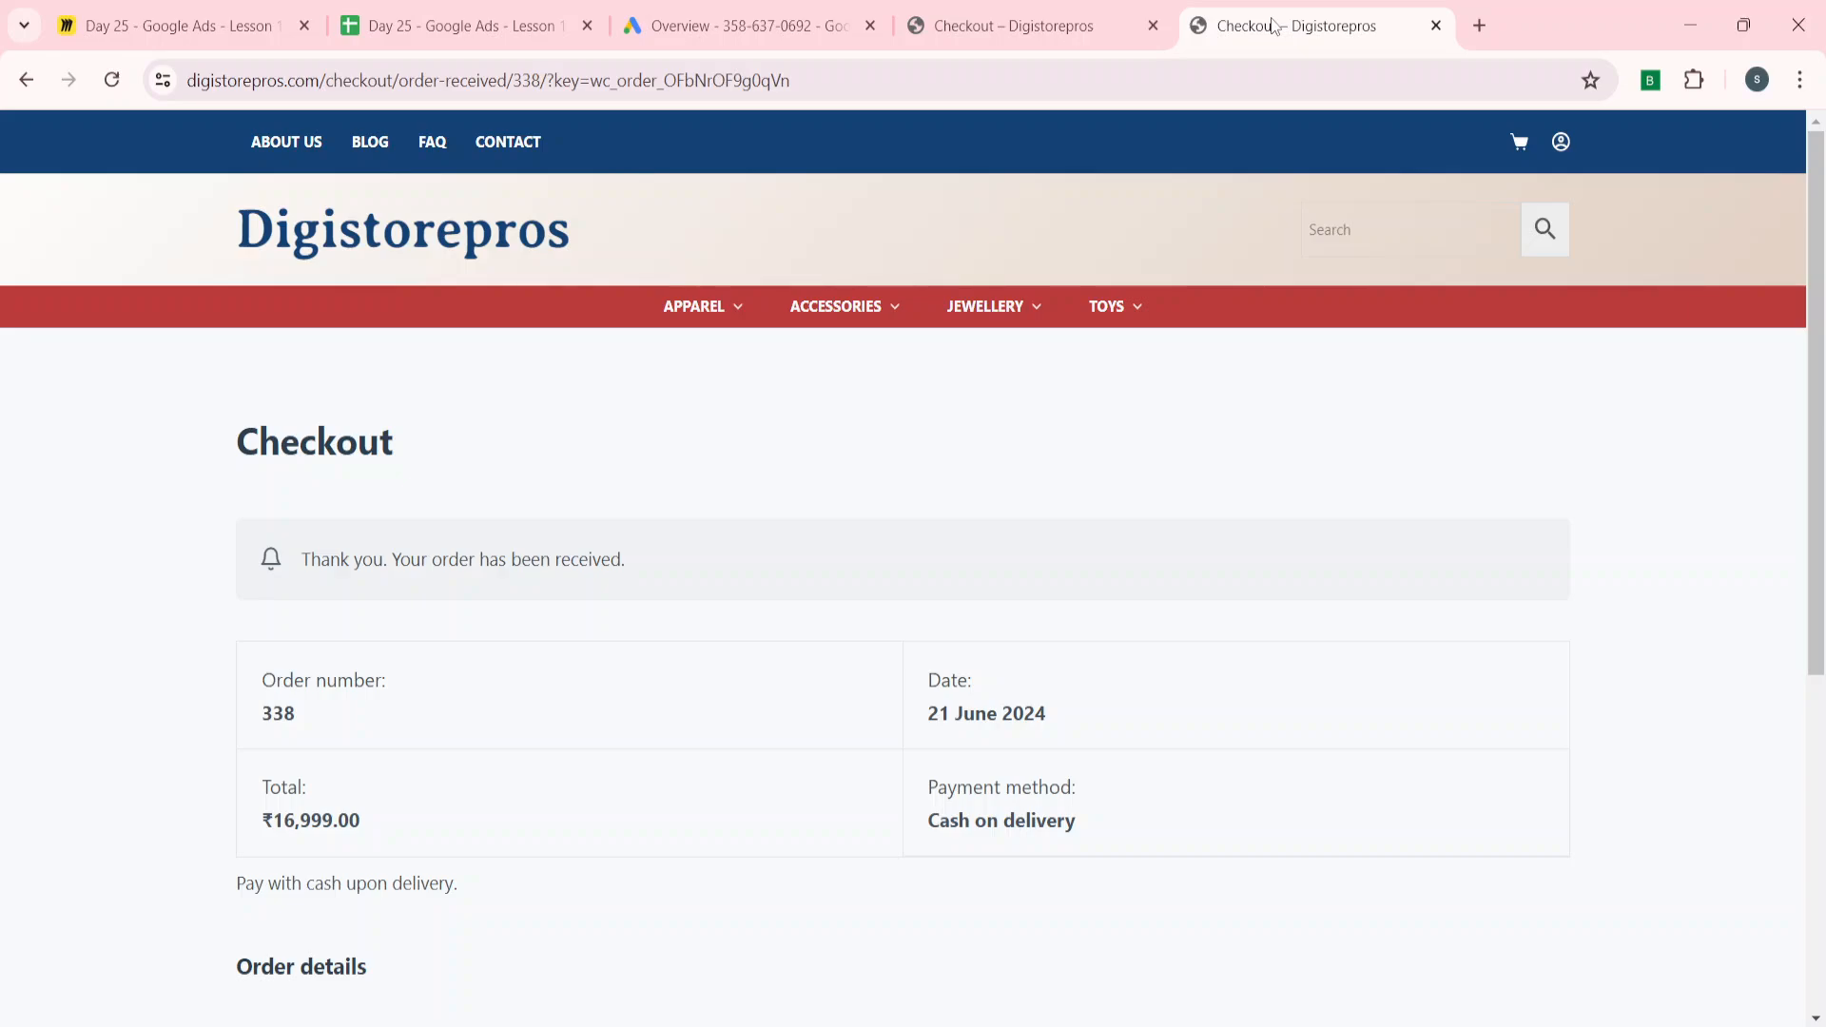
left_click_drag(1274, 25, 994, 26)
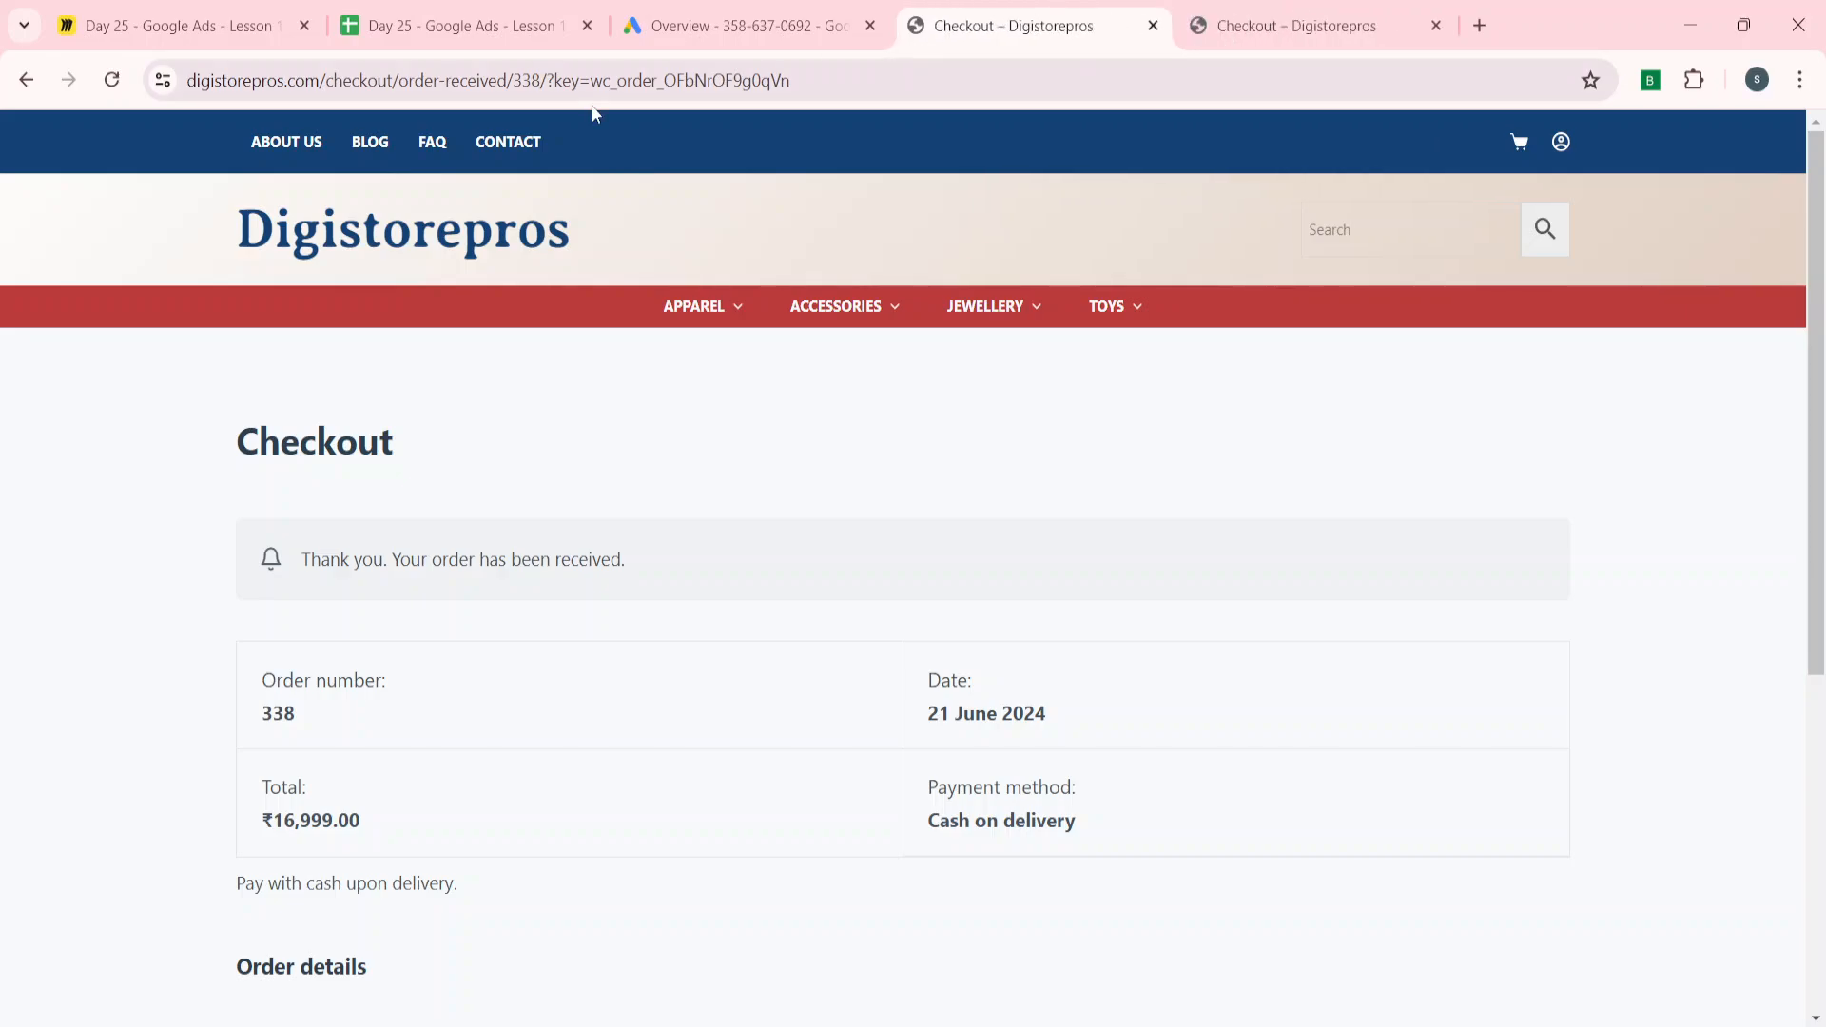
left_click(352, 255)
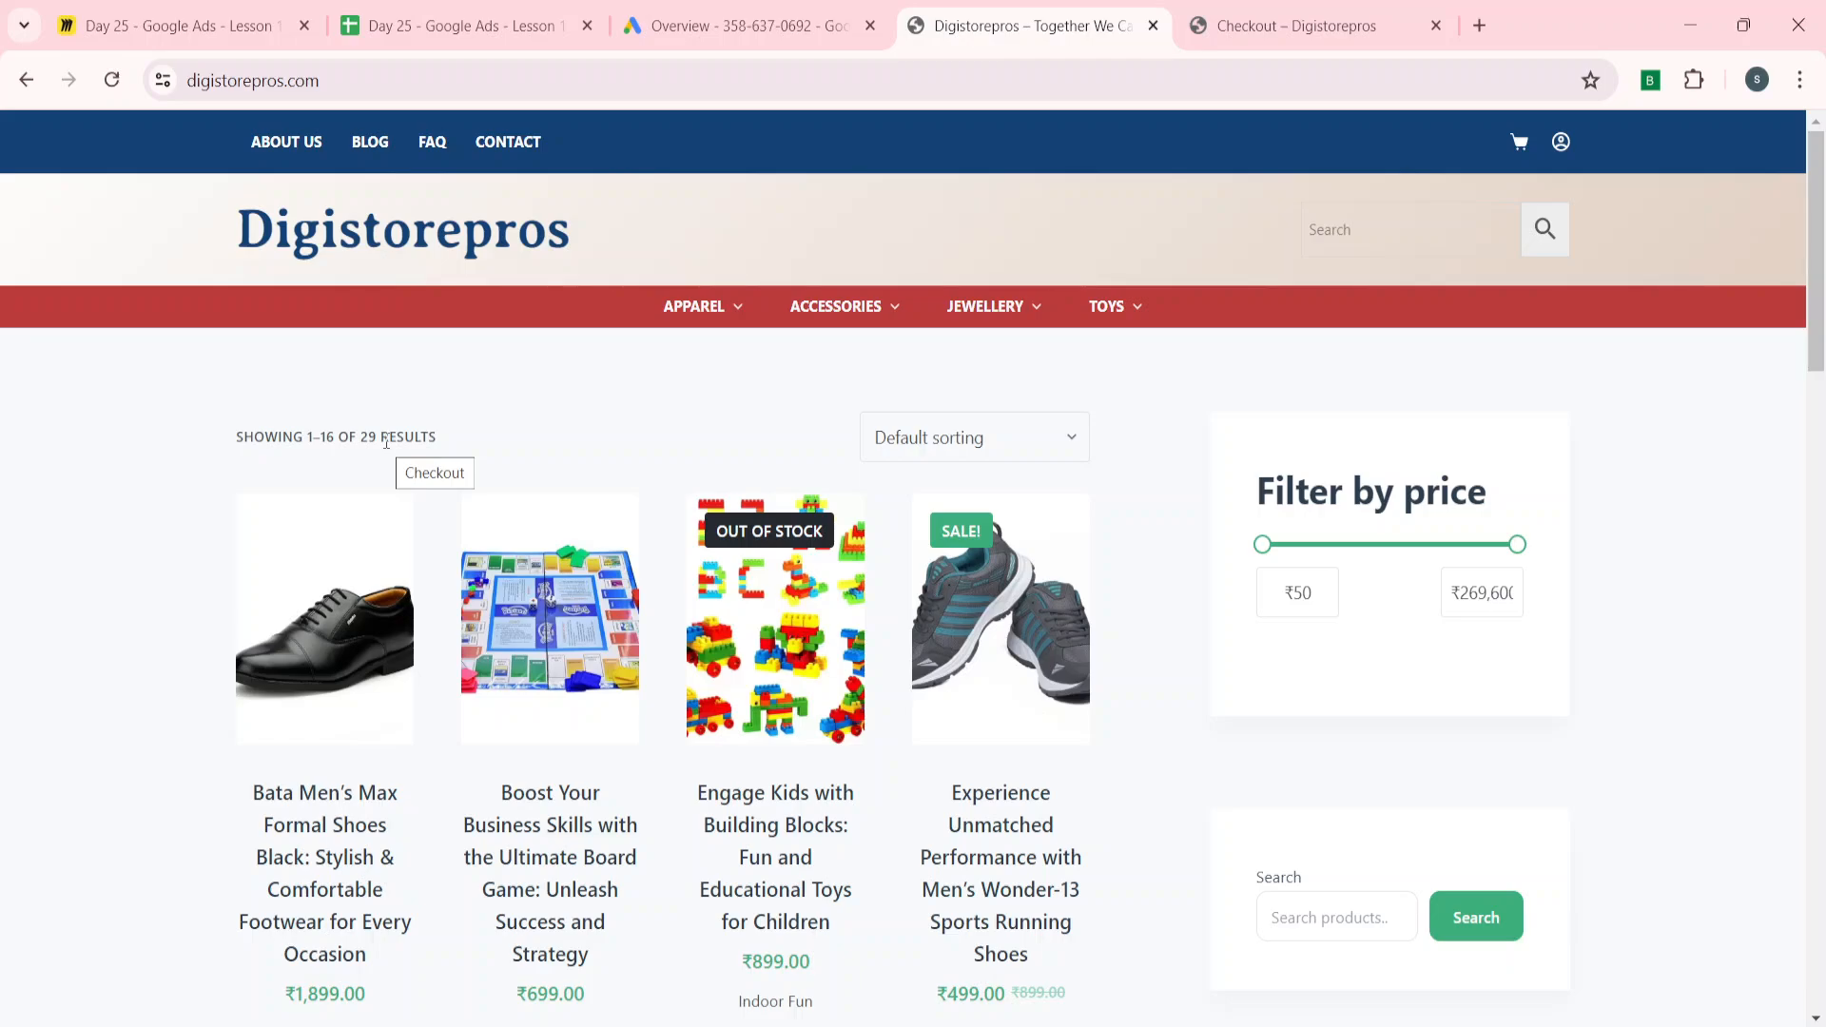
left_click(248, 84)
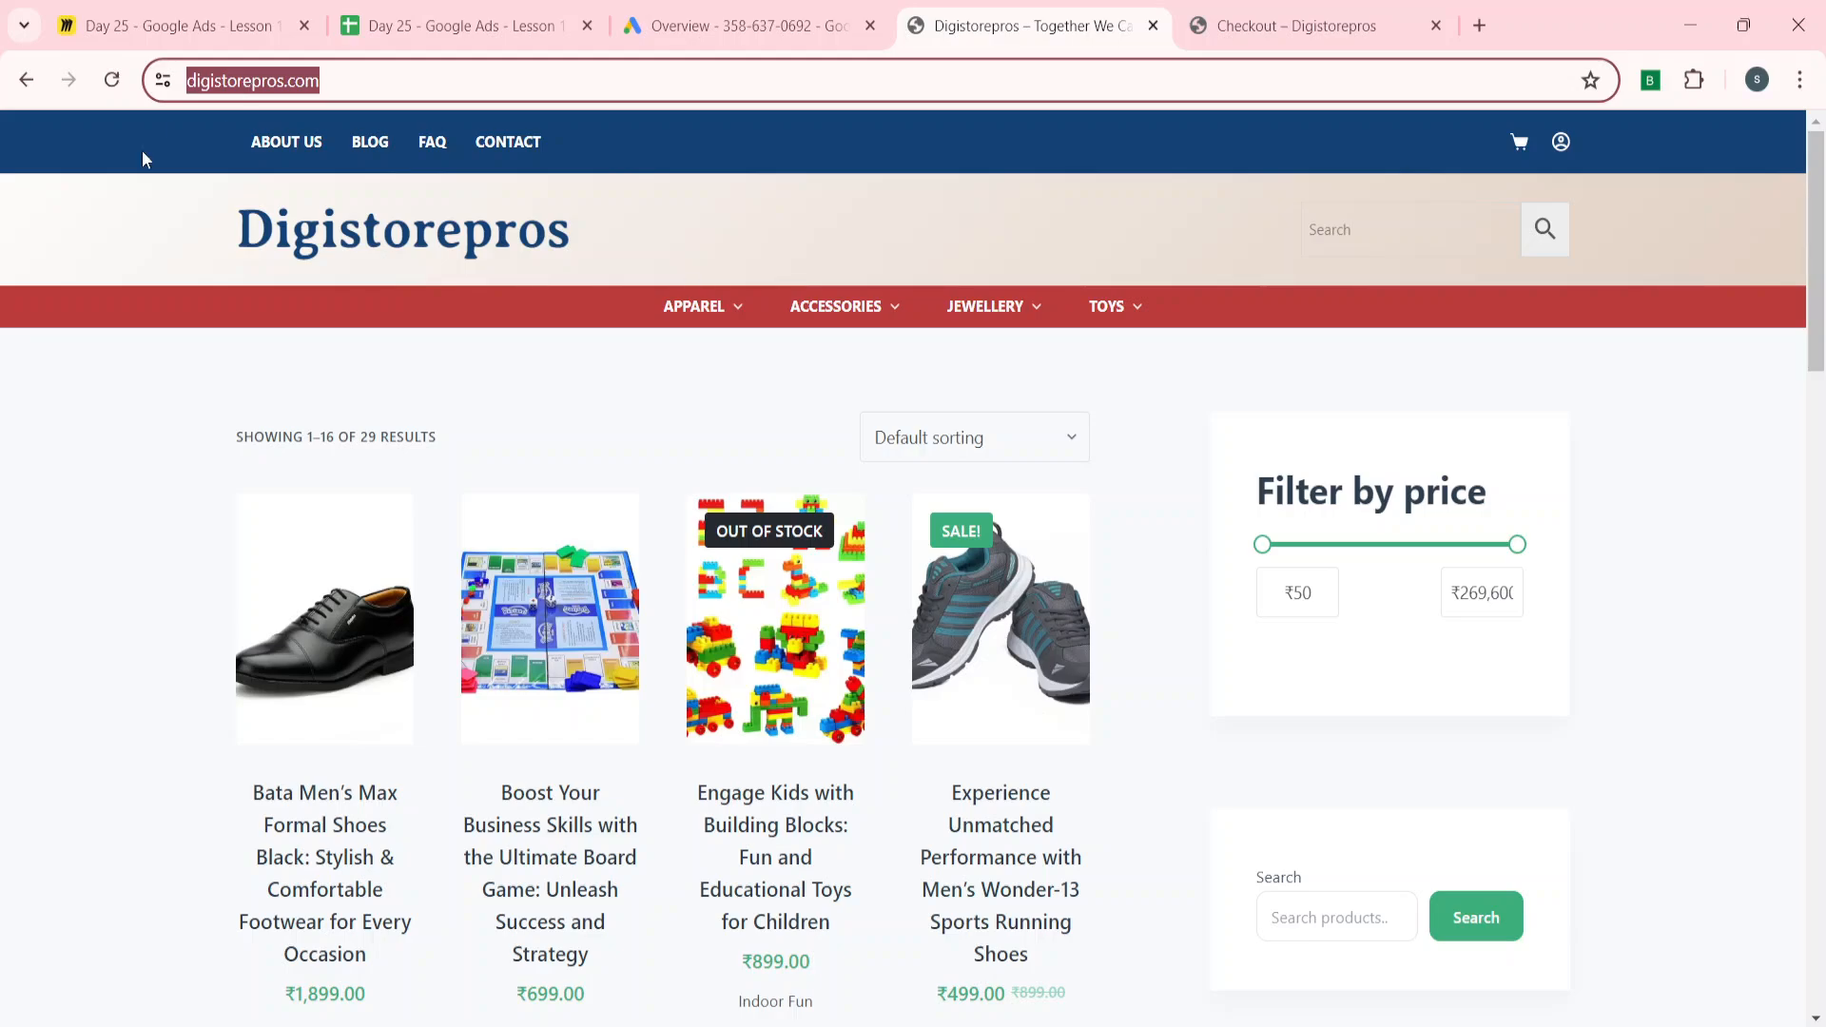
left_click(6, 407)
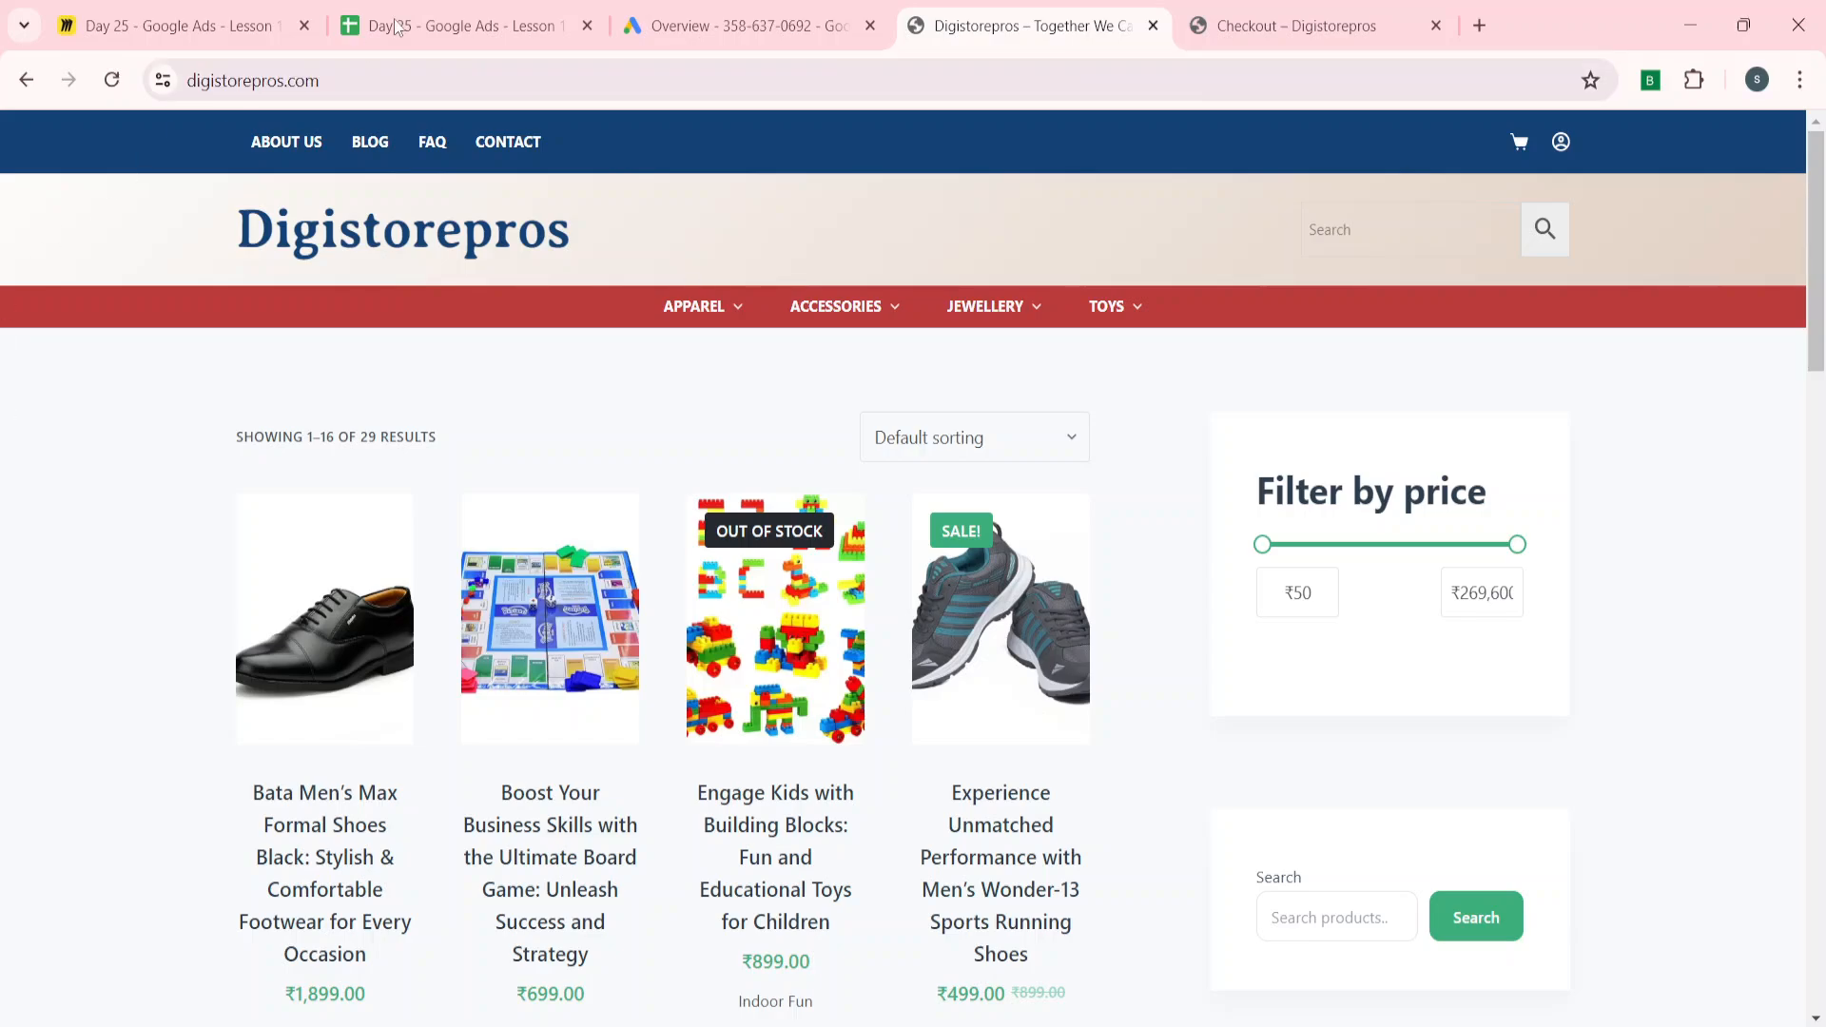
- Switch to Google Ads and start a new website visitors segment in the Audience manager
left_click(797, 10)
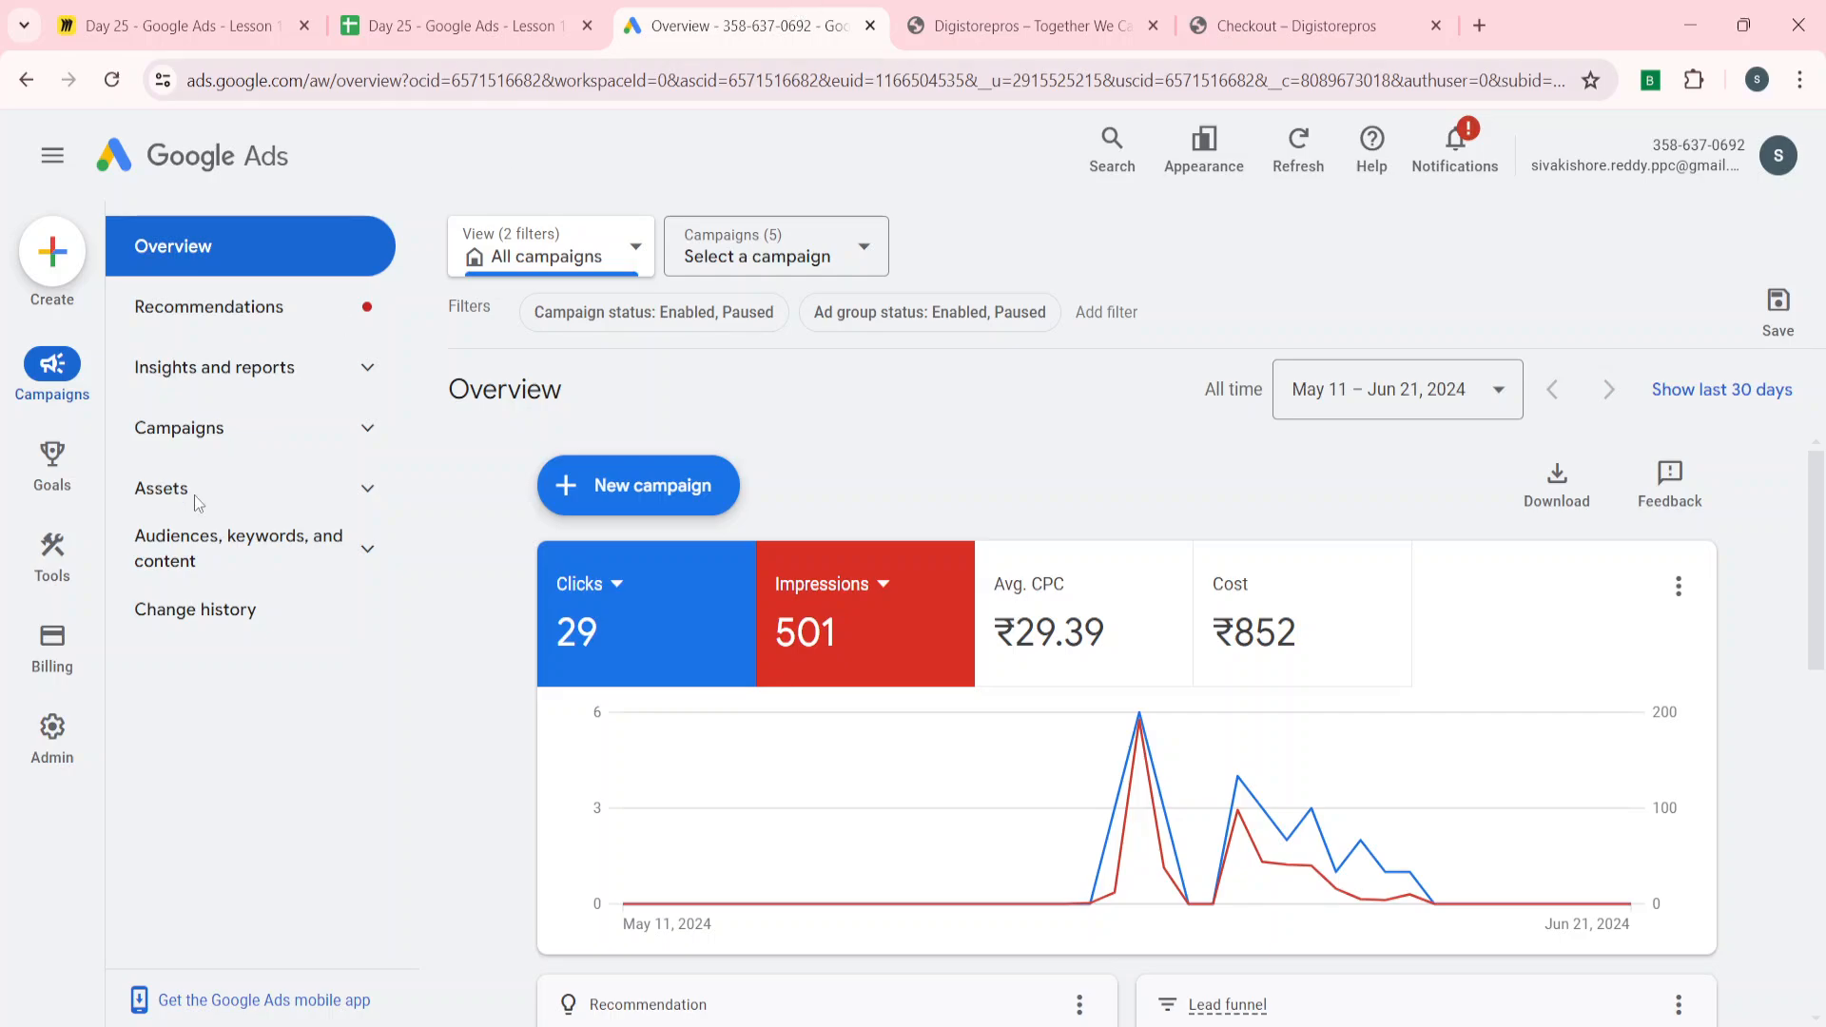
left_click(52, 568)
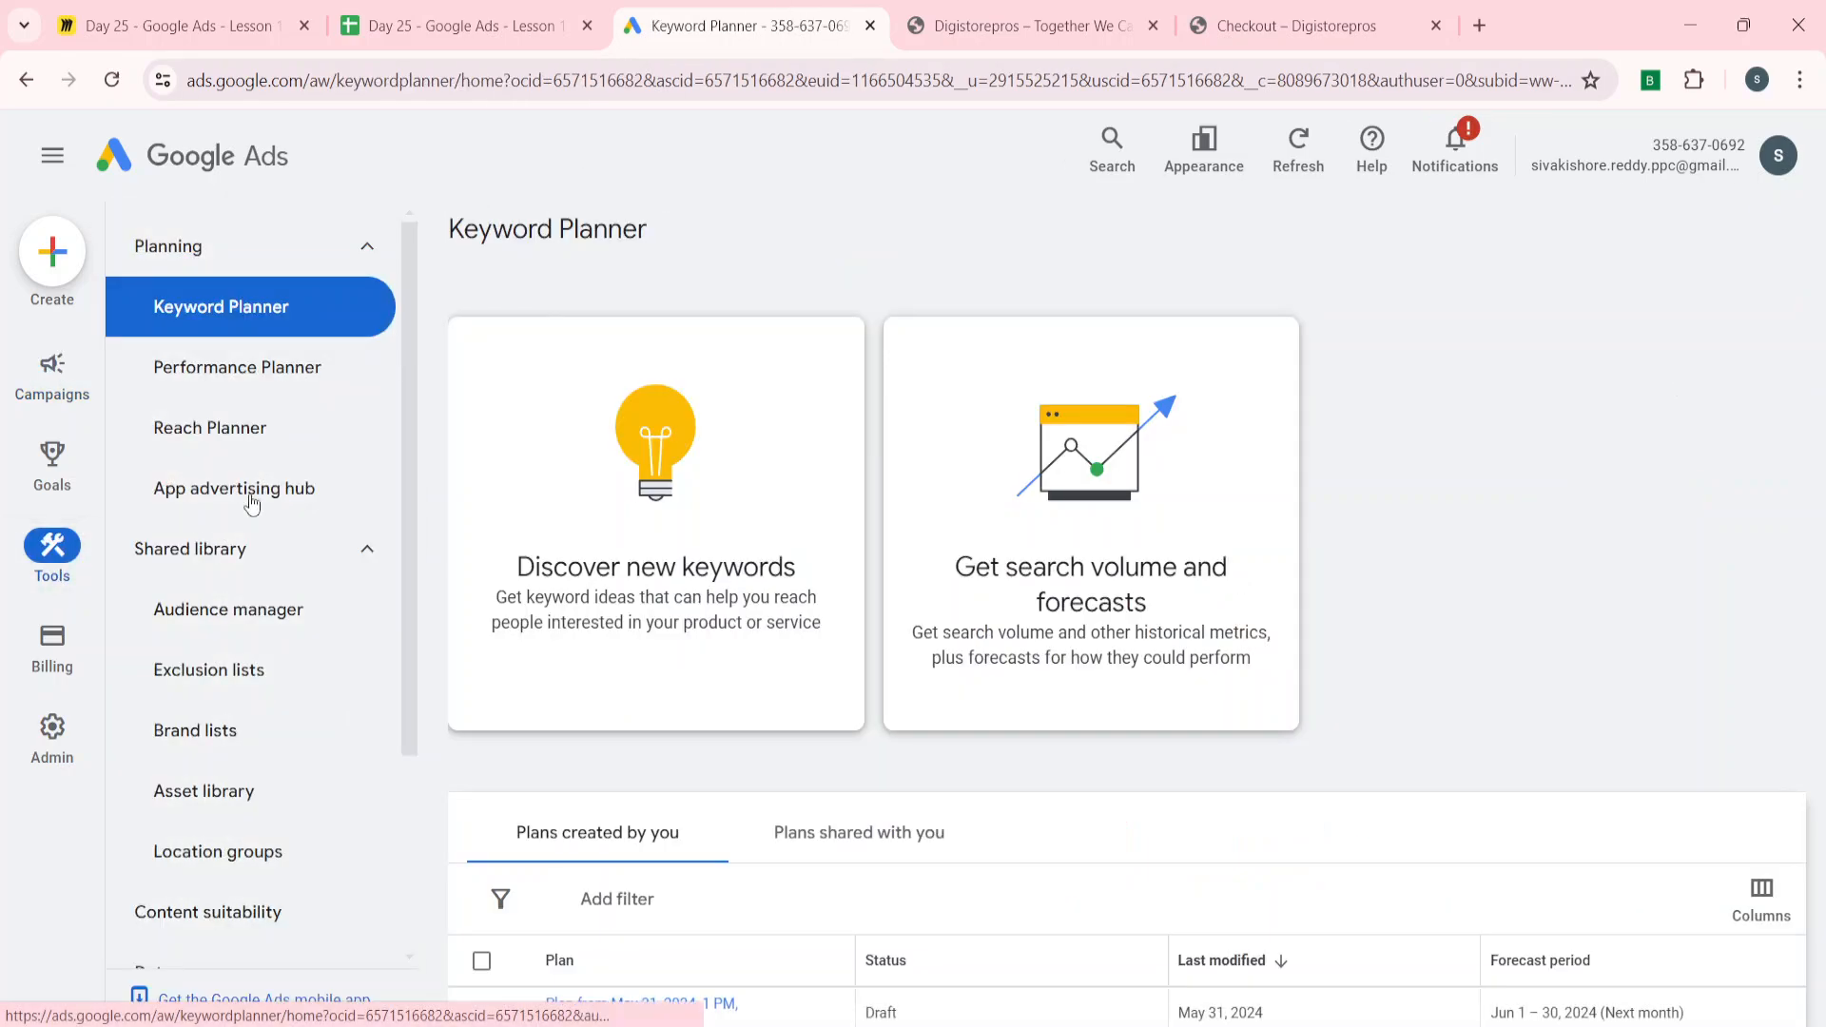
left_click(243, 629)
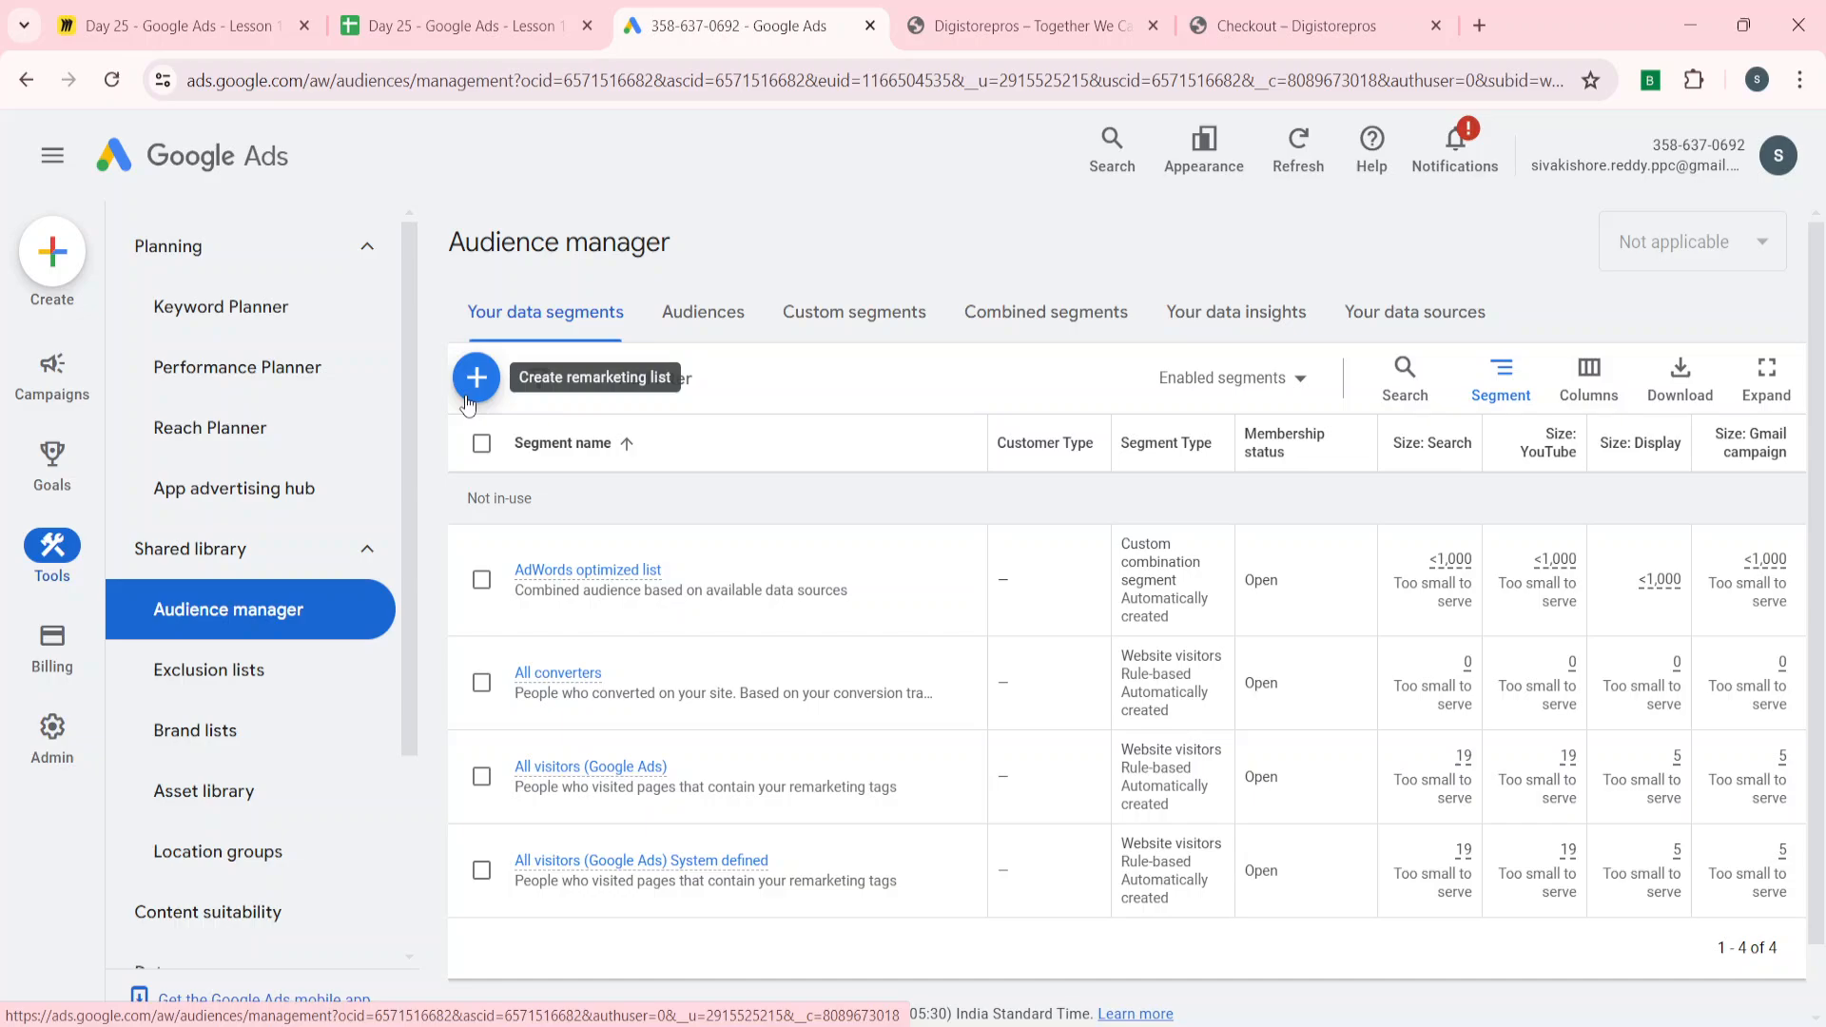
left_click(467, 399)
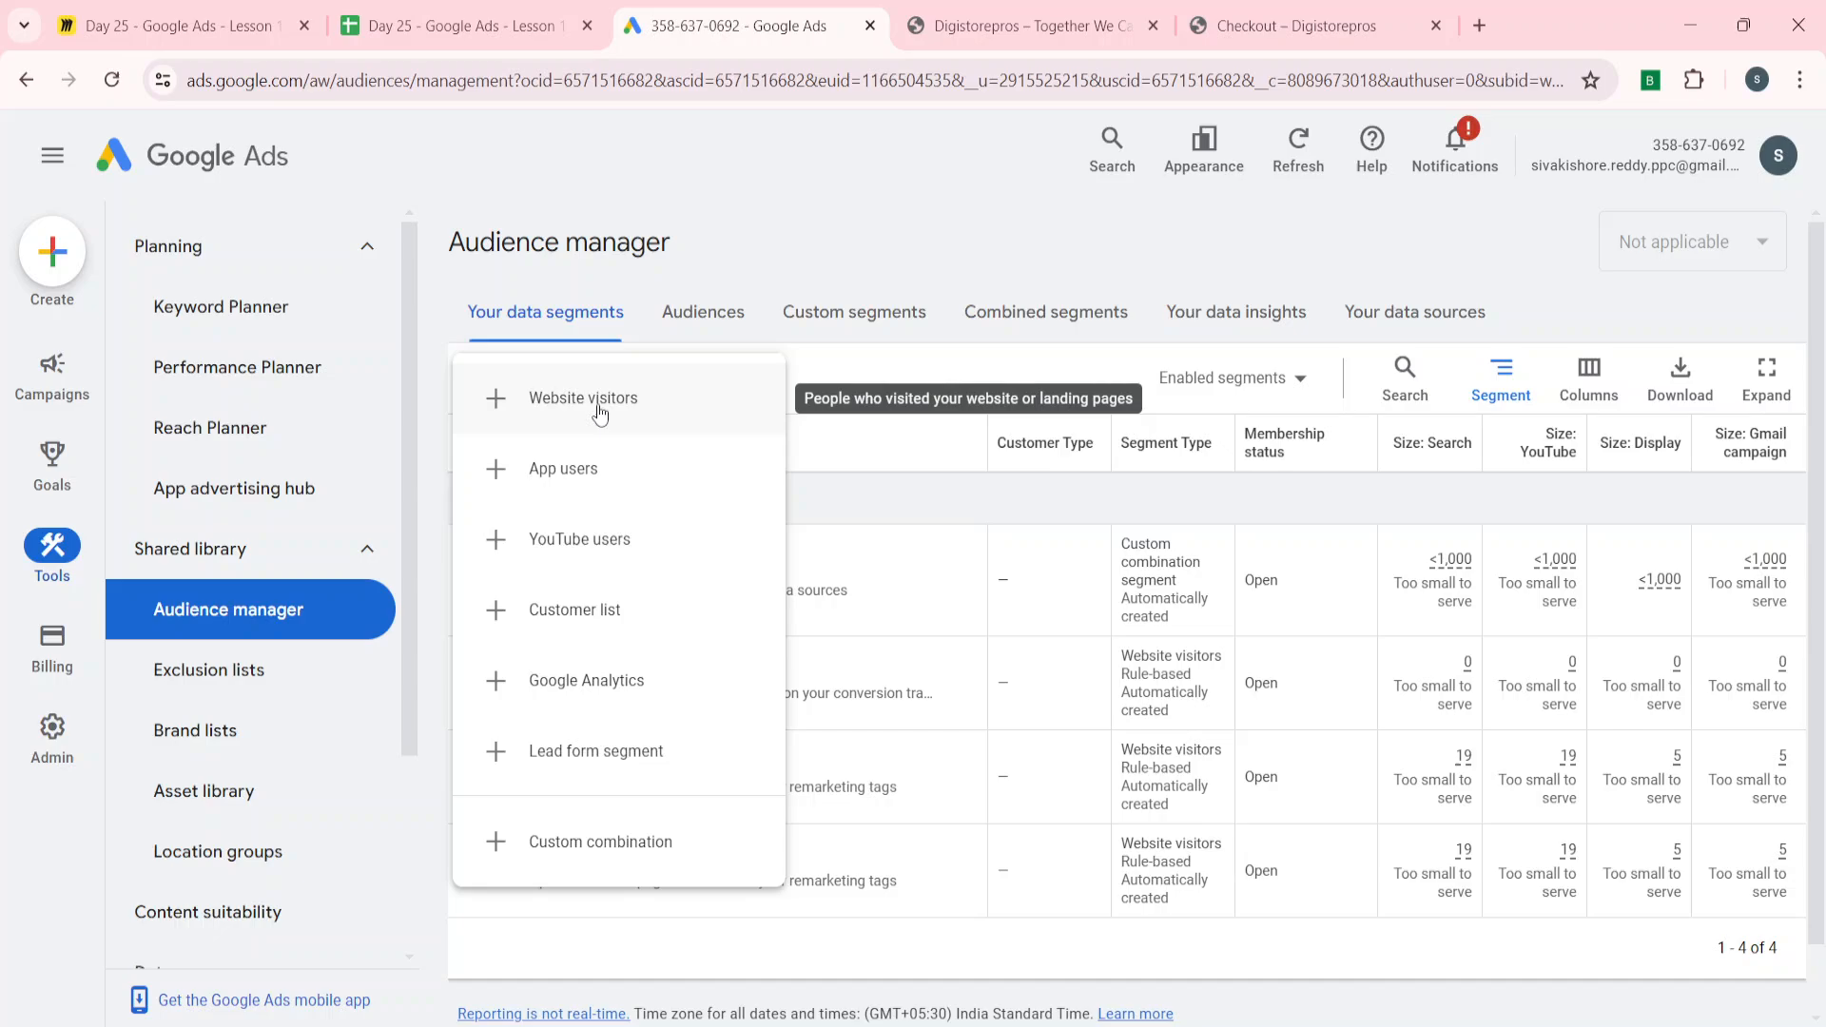
left_click(599, 409)
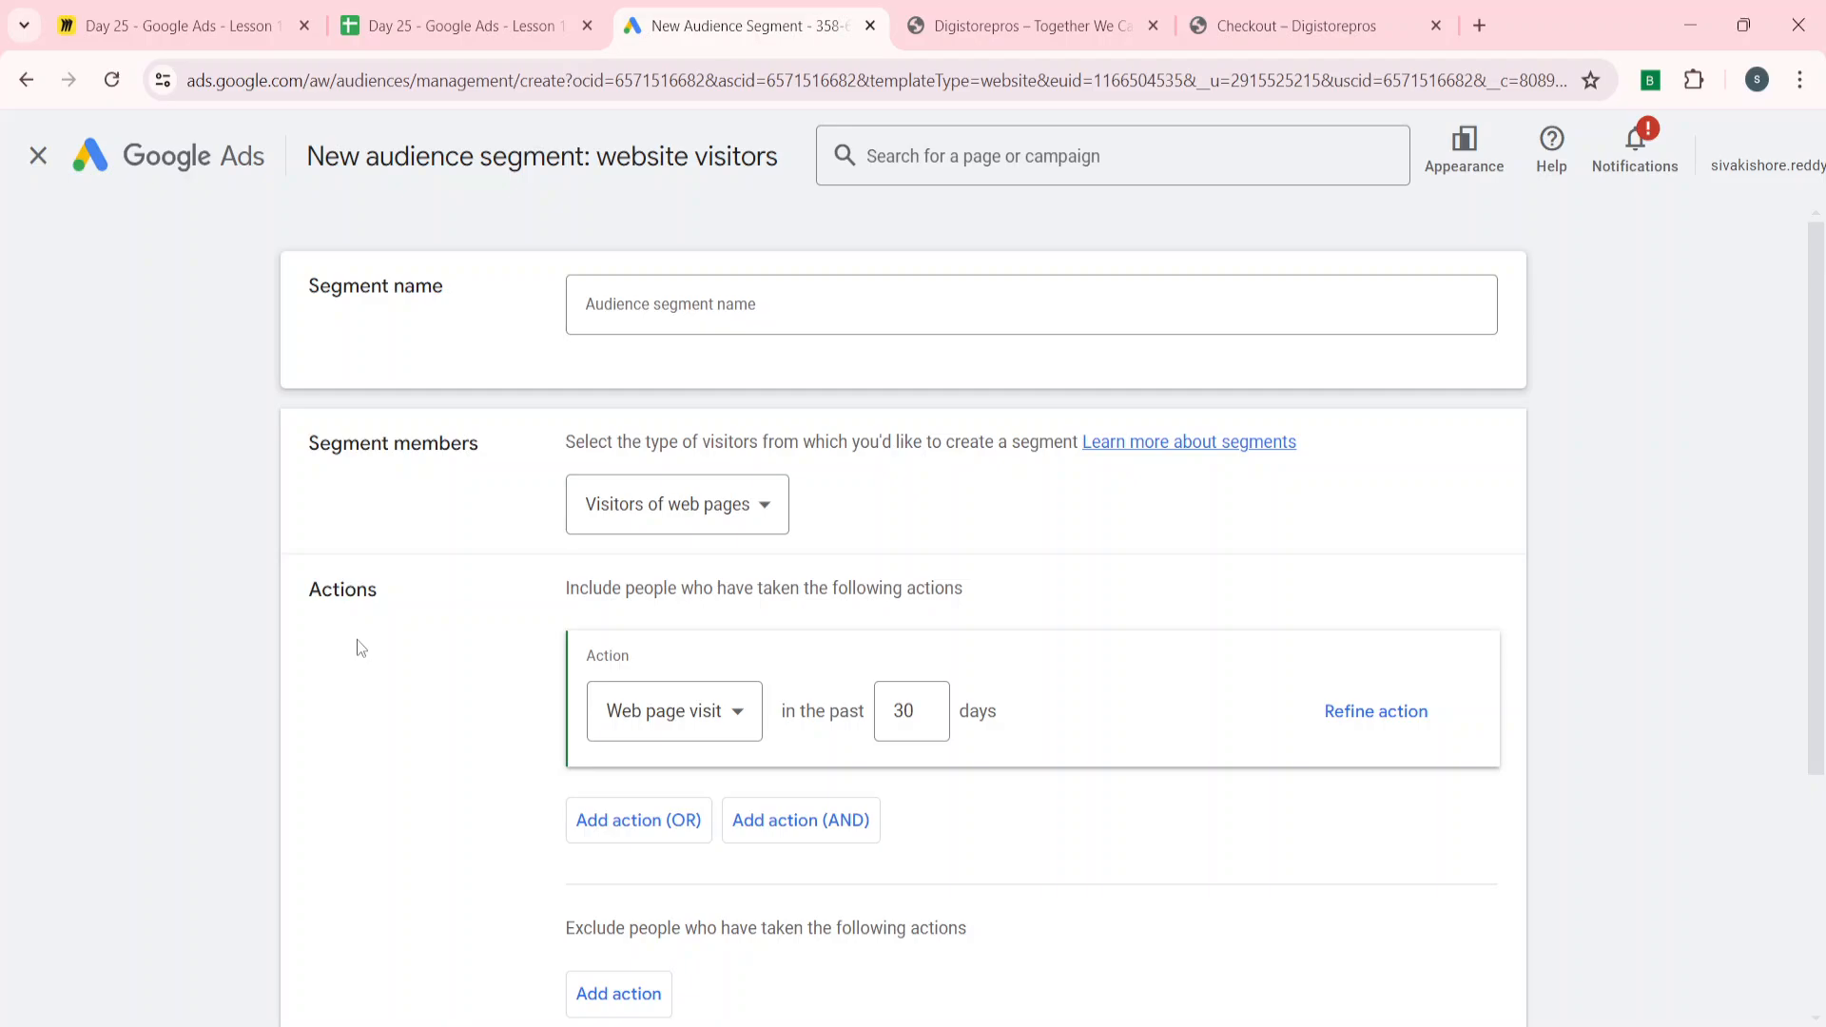
scroll(221, 648, "down", 3)
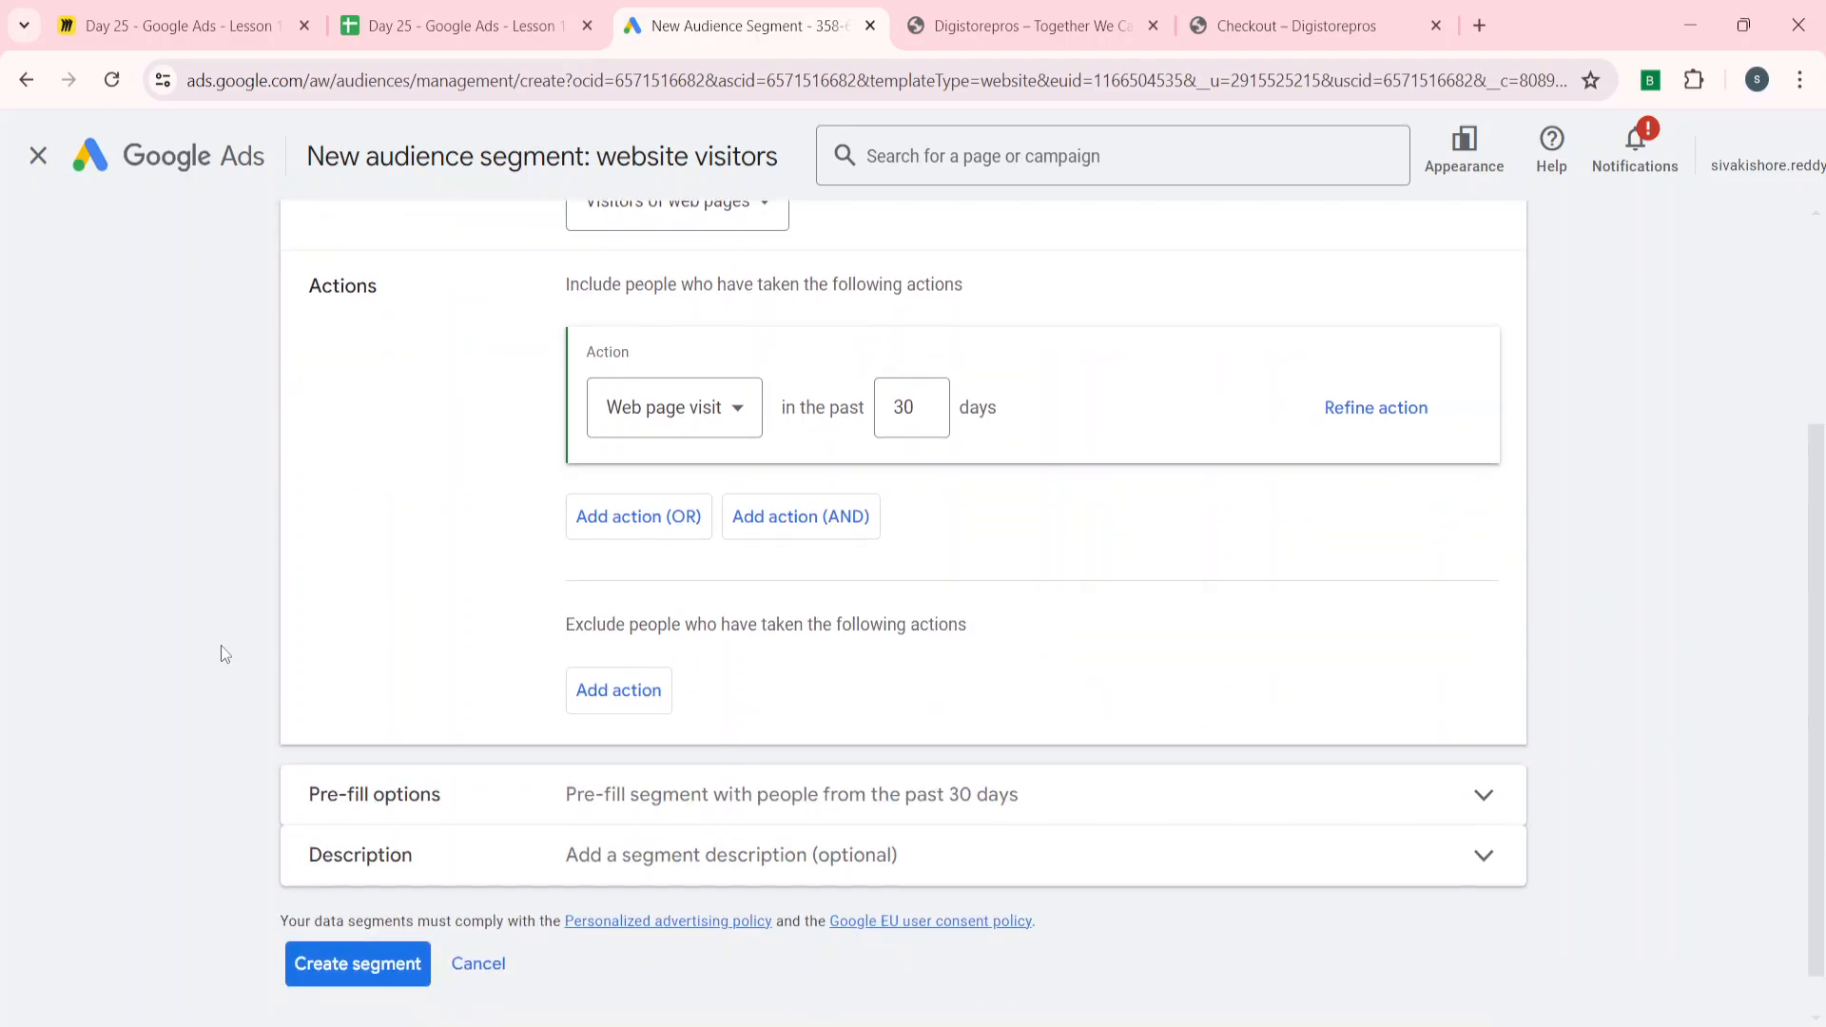
scroll(221, 647, "up", 3)
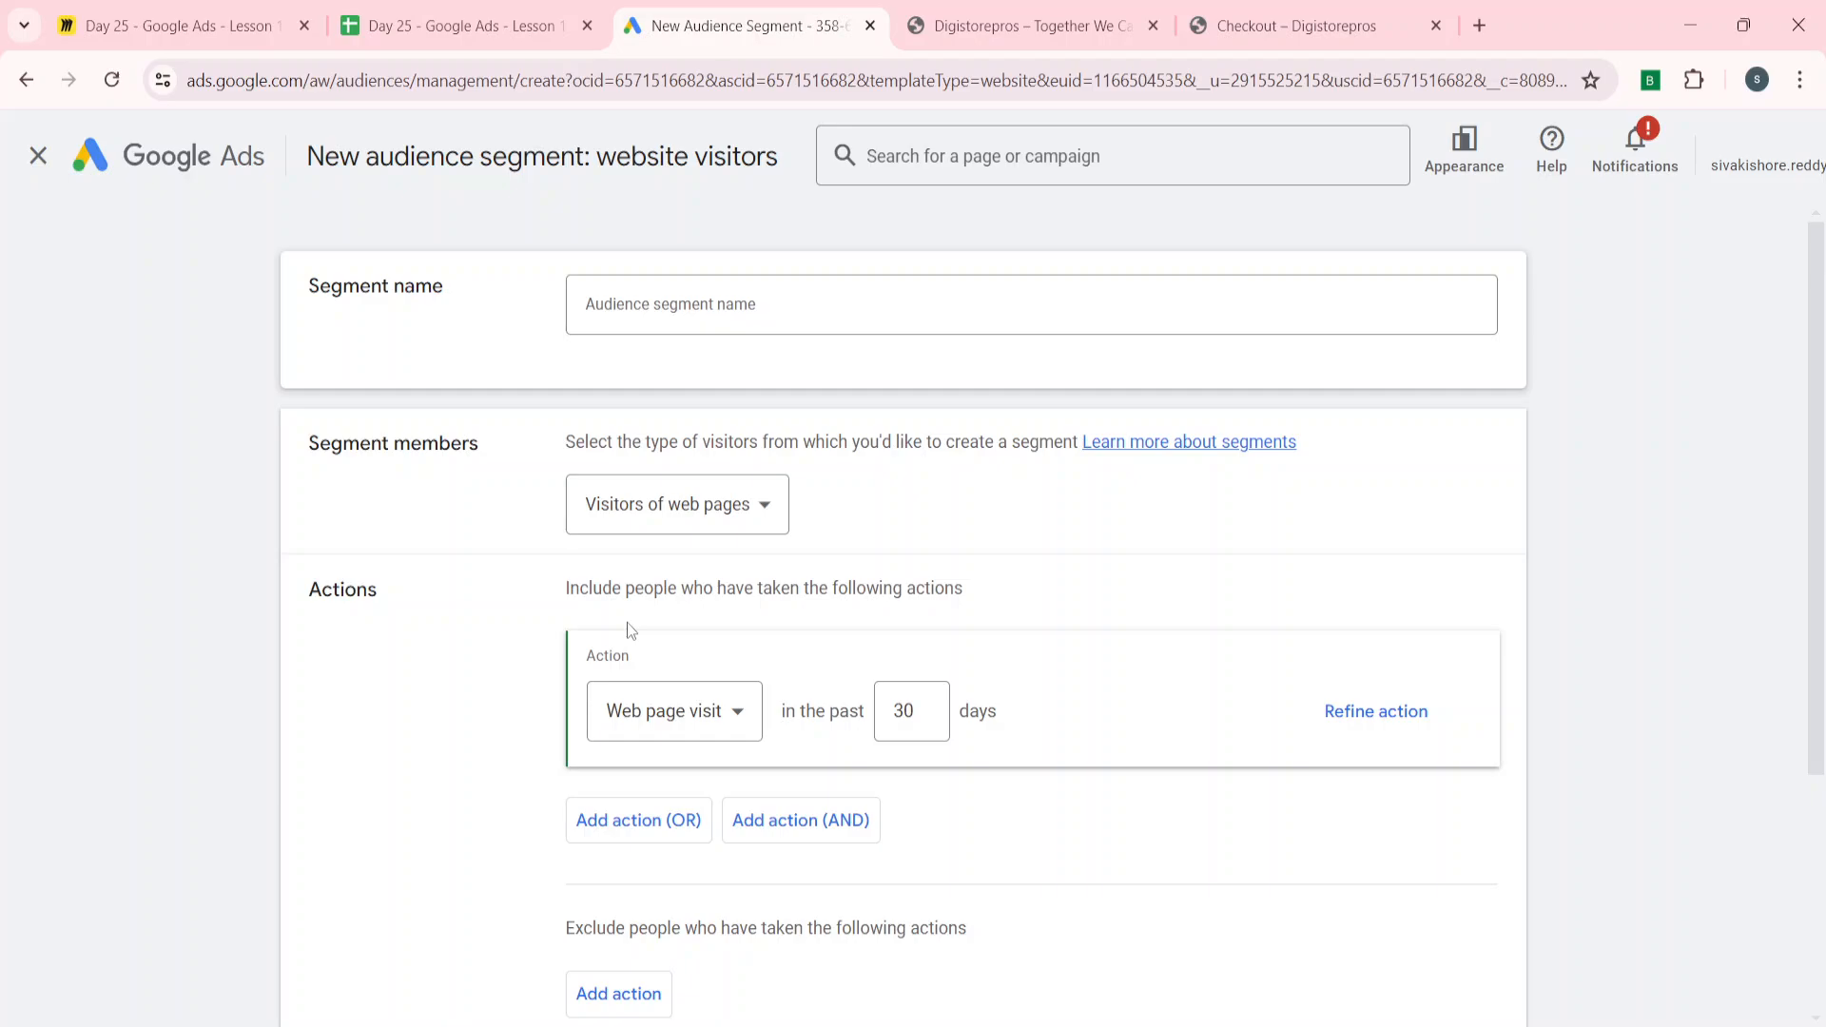
- Copy "All the audiences who has visited our website" from cell D5 of the Google Sheets lesson file into the segment name in Google Ads
left_click(522, 9)
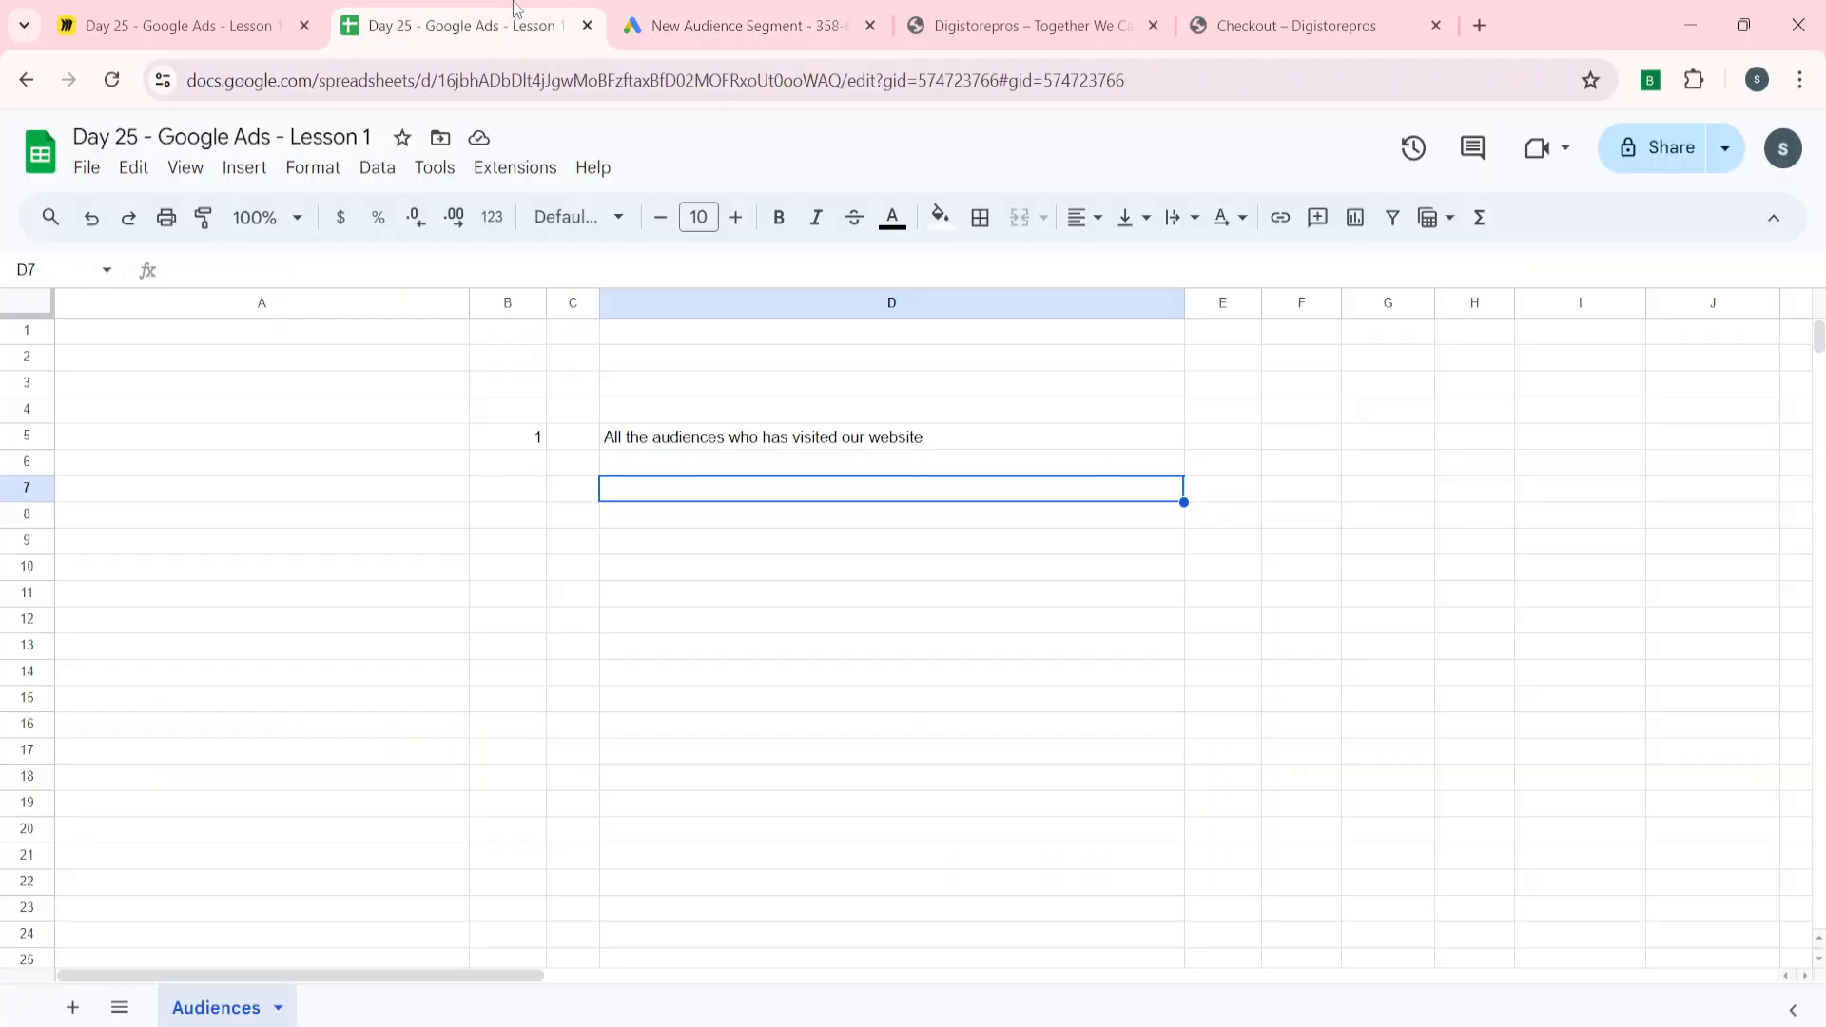
left_click(670, 443)
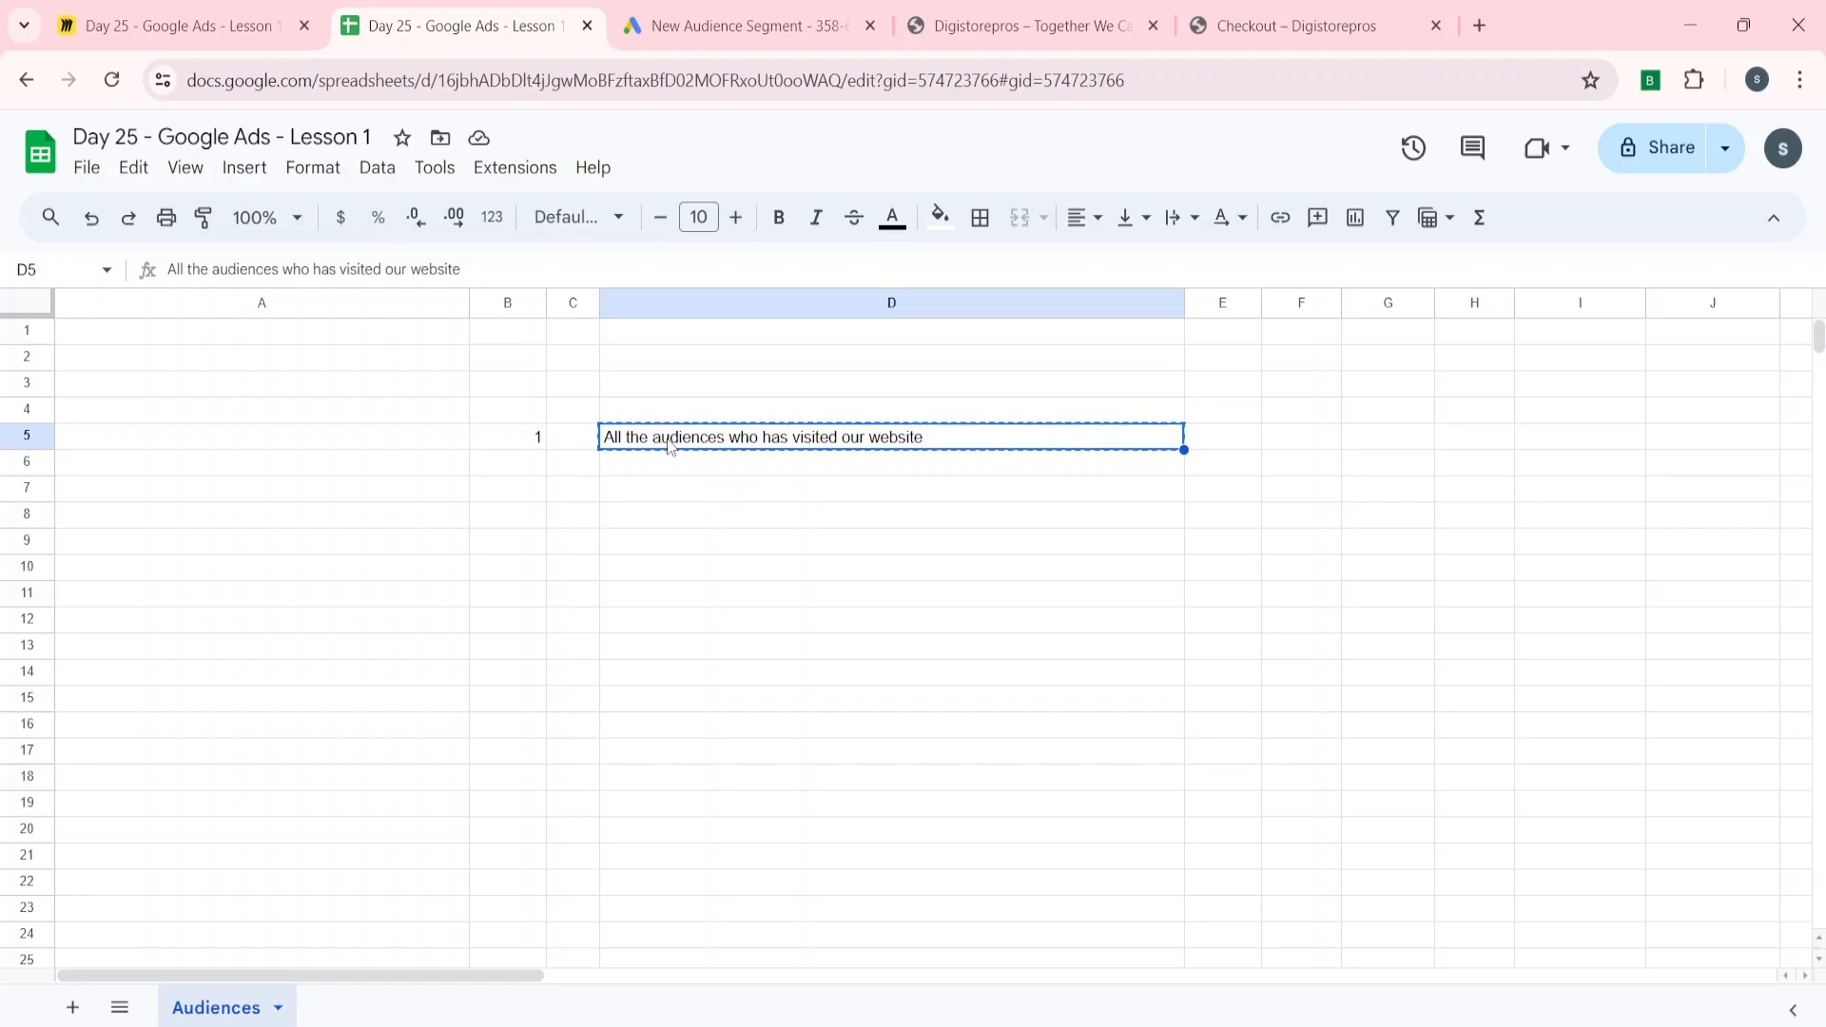
left_click(751, 26)
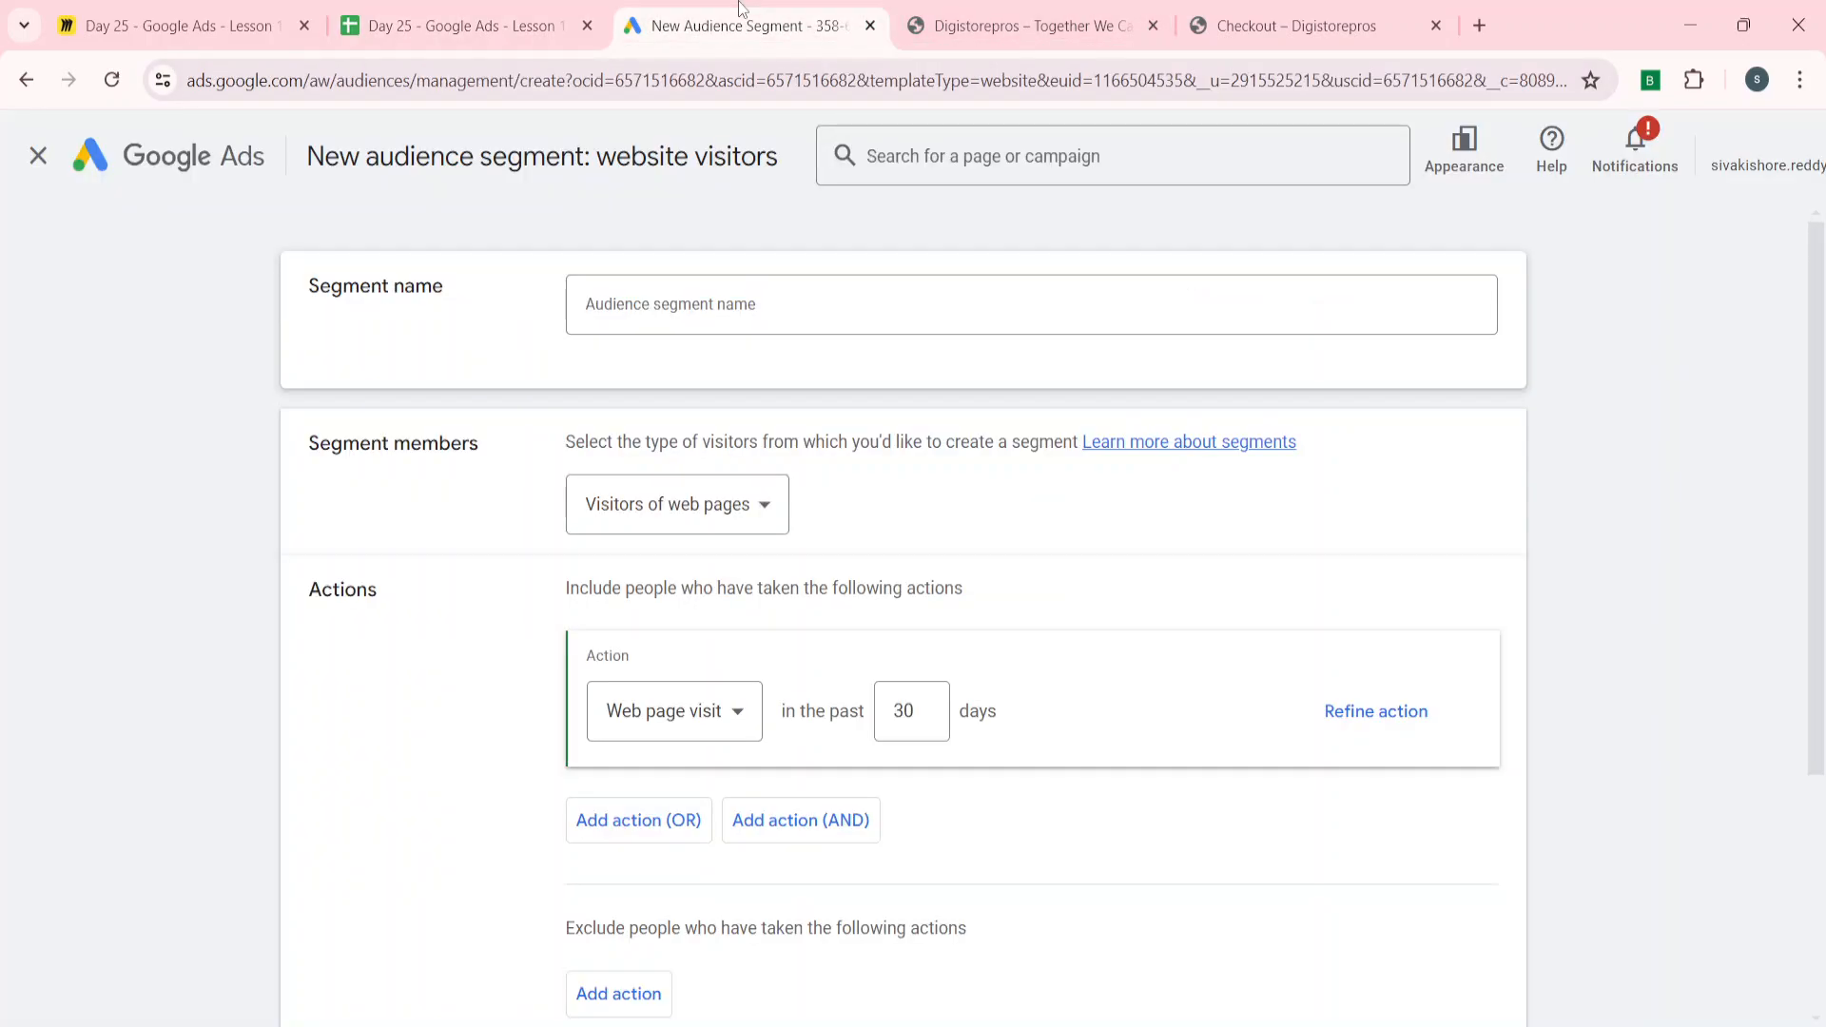
left_click(667, 304)
type("All the audiences who have visited our website")
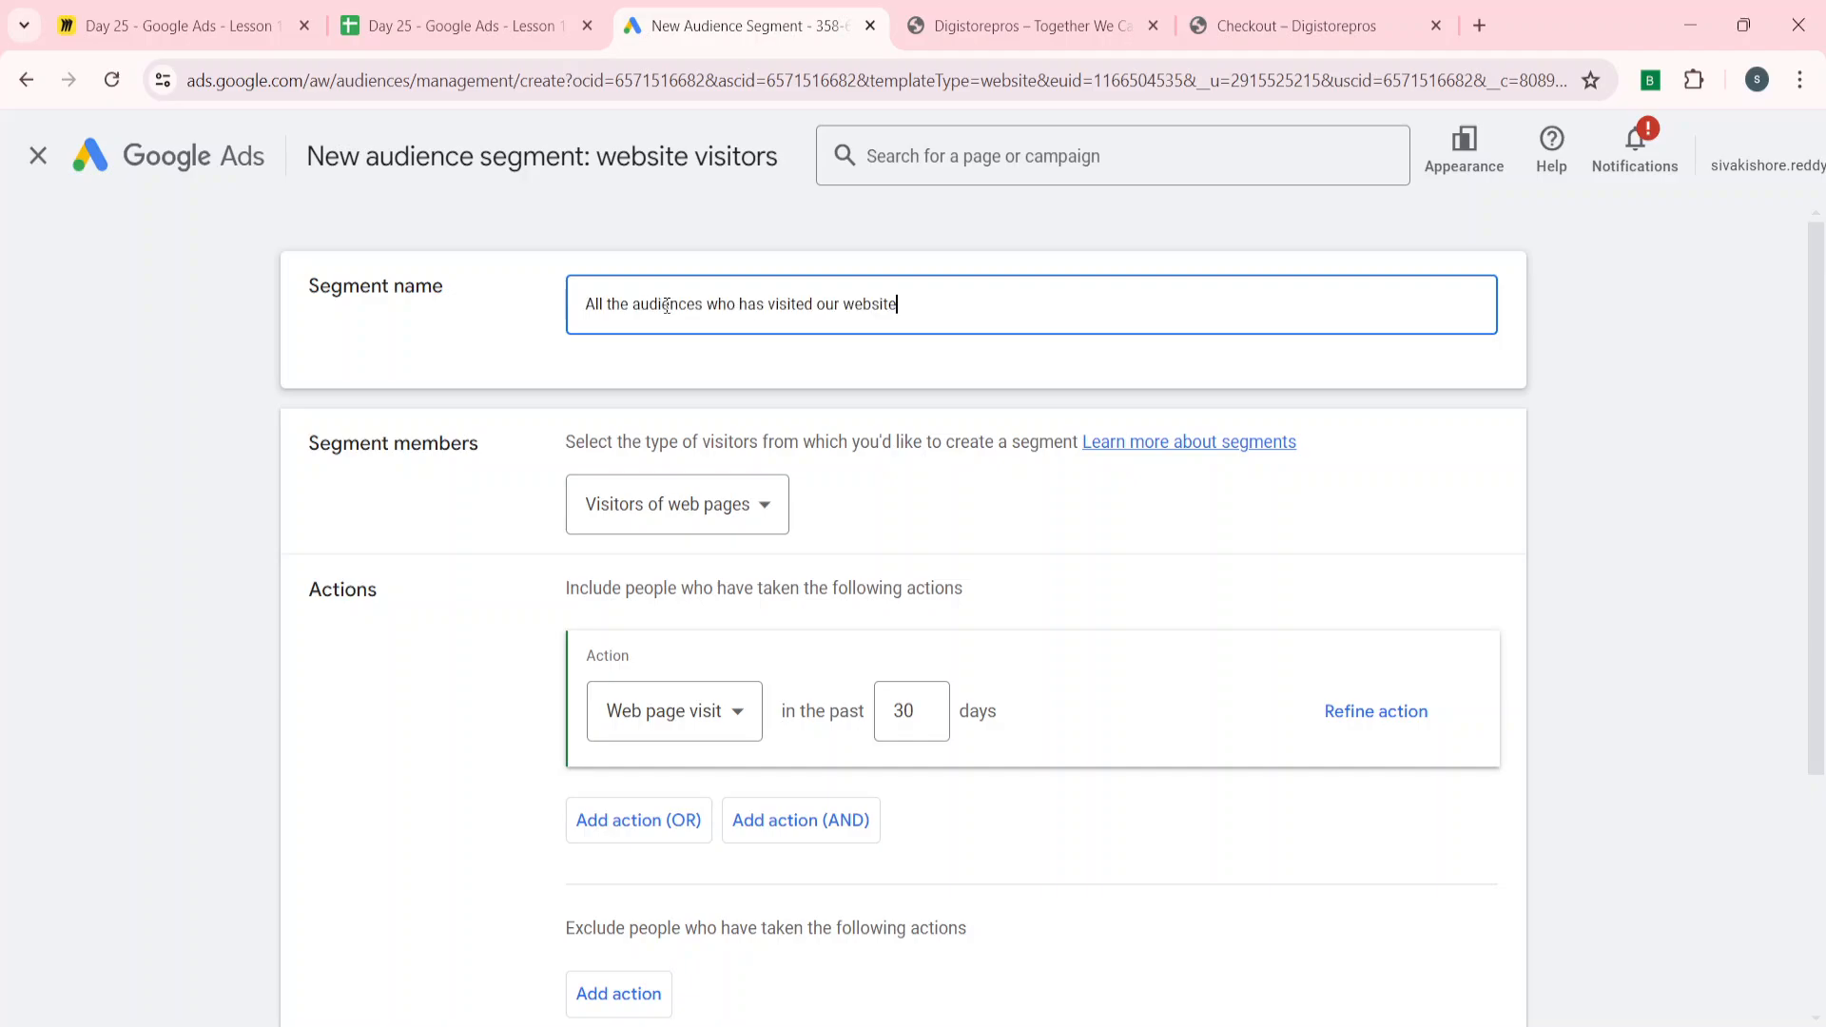
left_click(424, 606)
- Try "Visitors of a page with specific tags" as the segment members type and restore "Visitors of web pages"
scroll(739, 414, "down", 1)
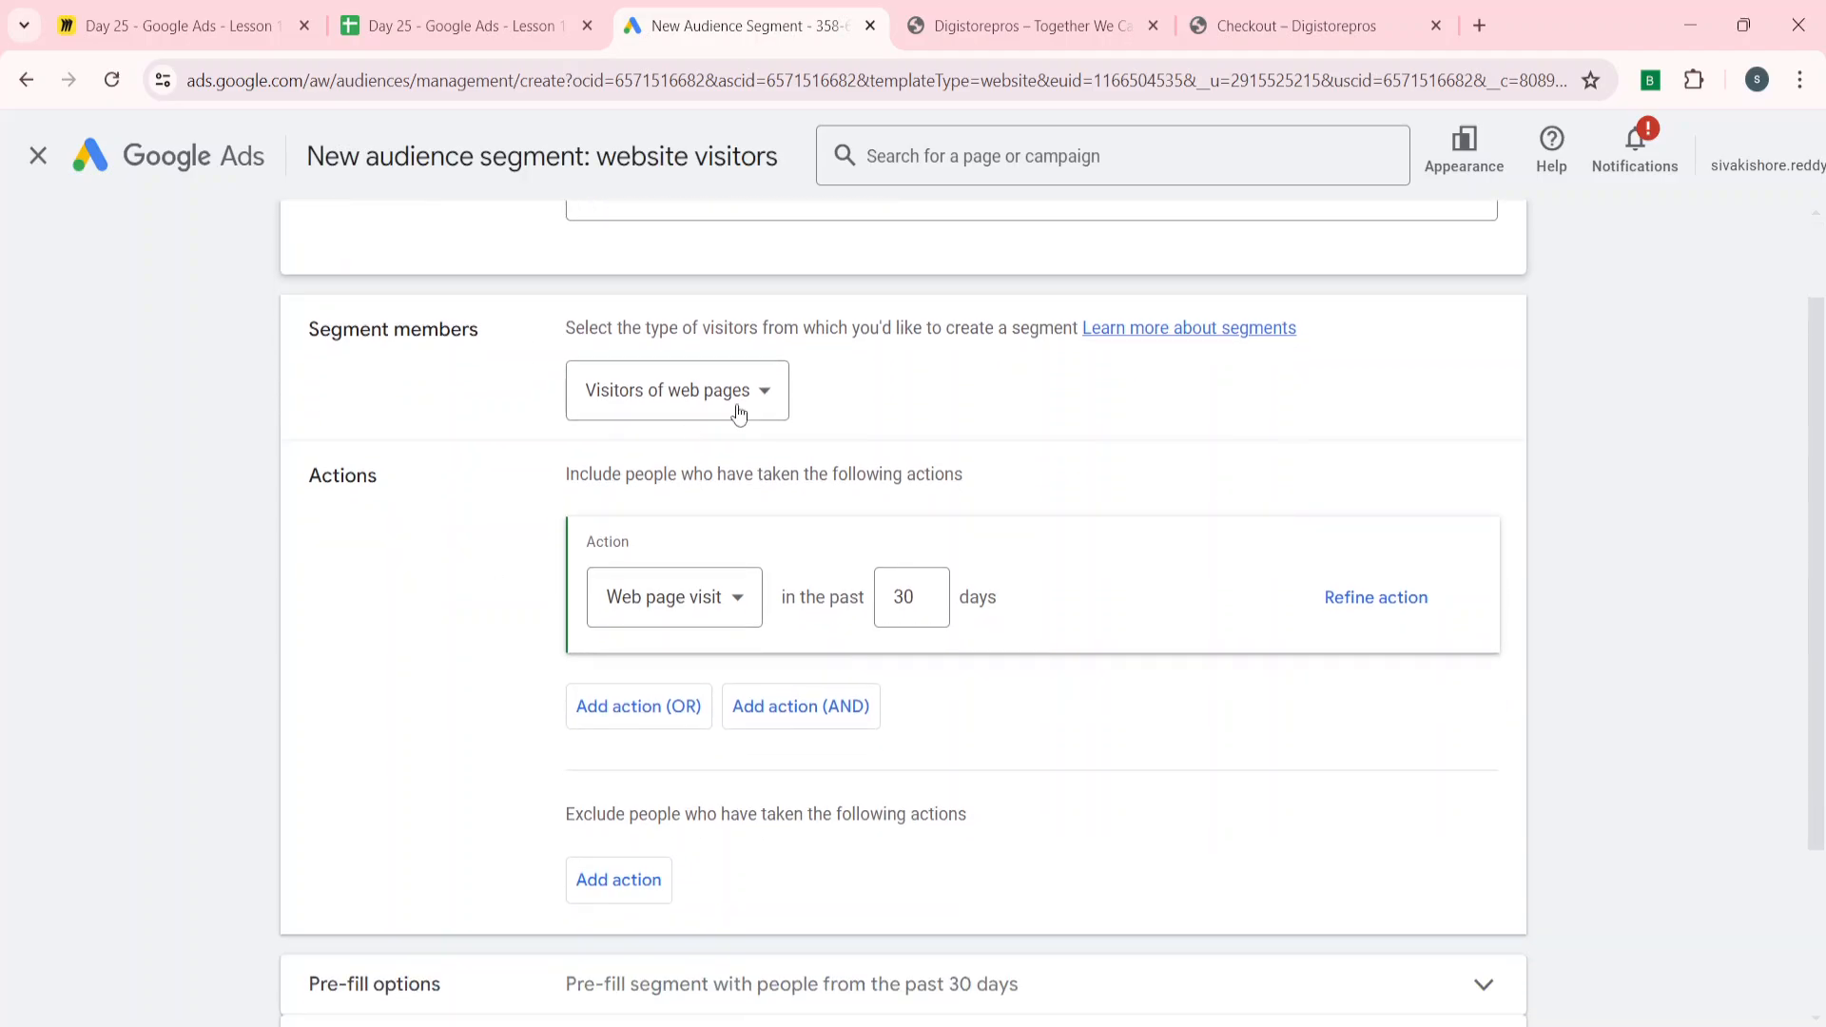
left_click(626, 411)
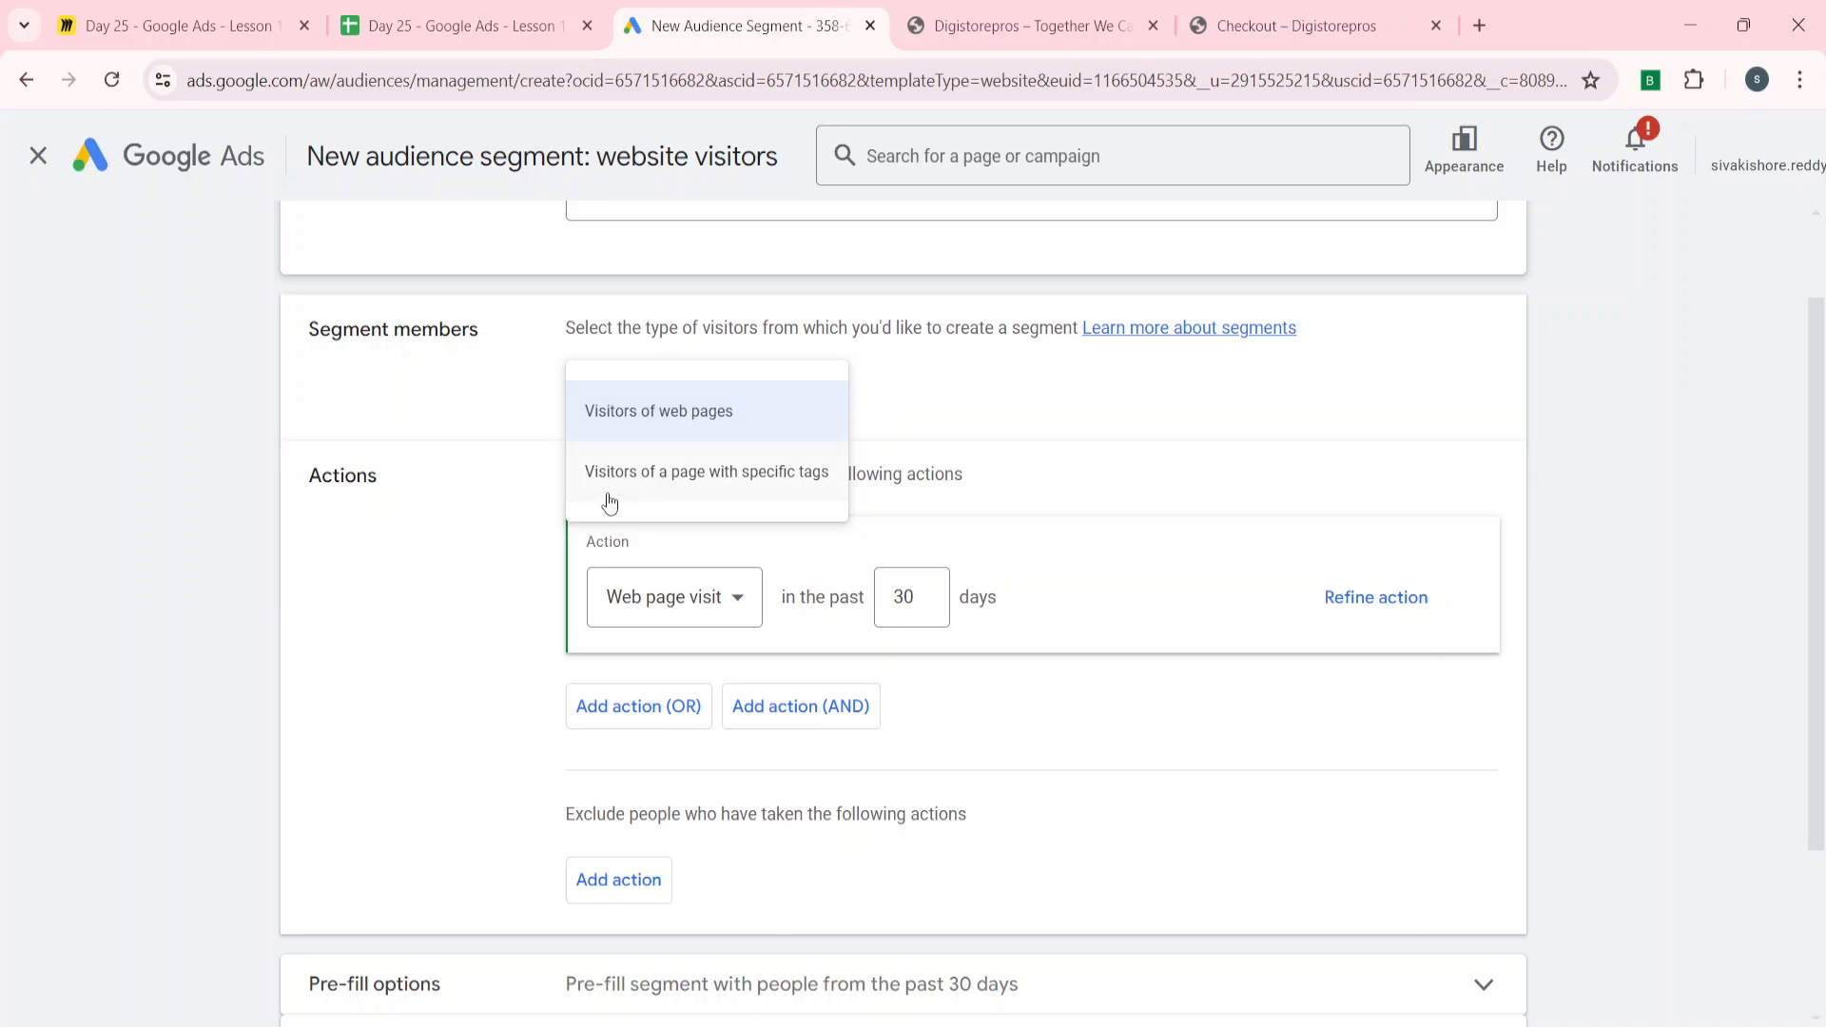
left_click(383, 465)
left_click(681, 404)
left_click(799, 494)
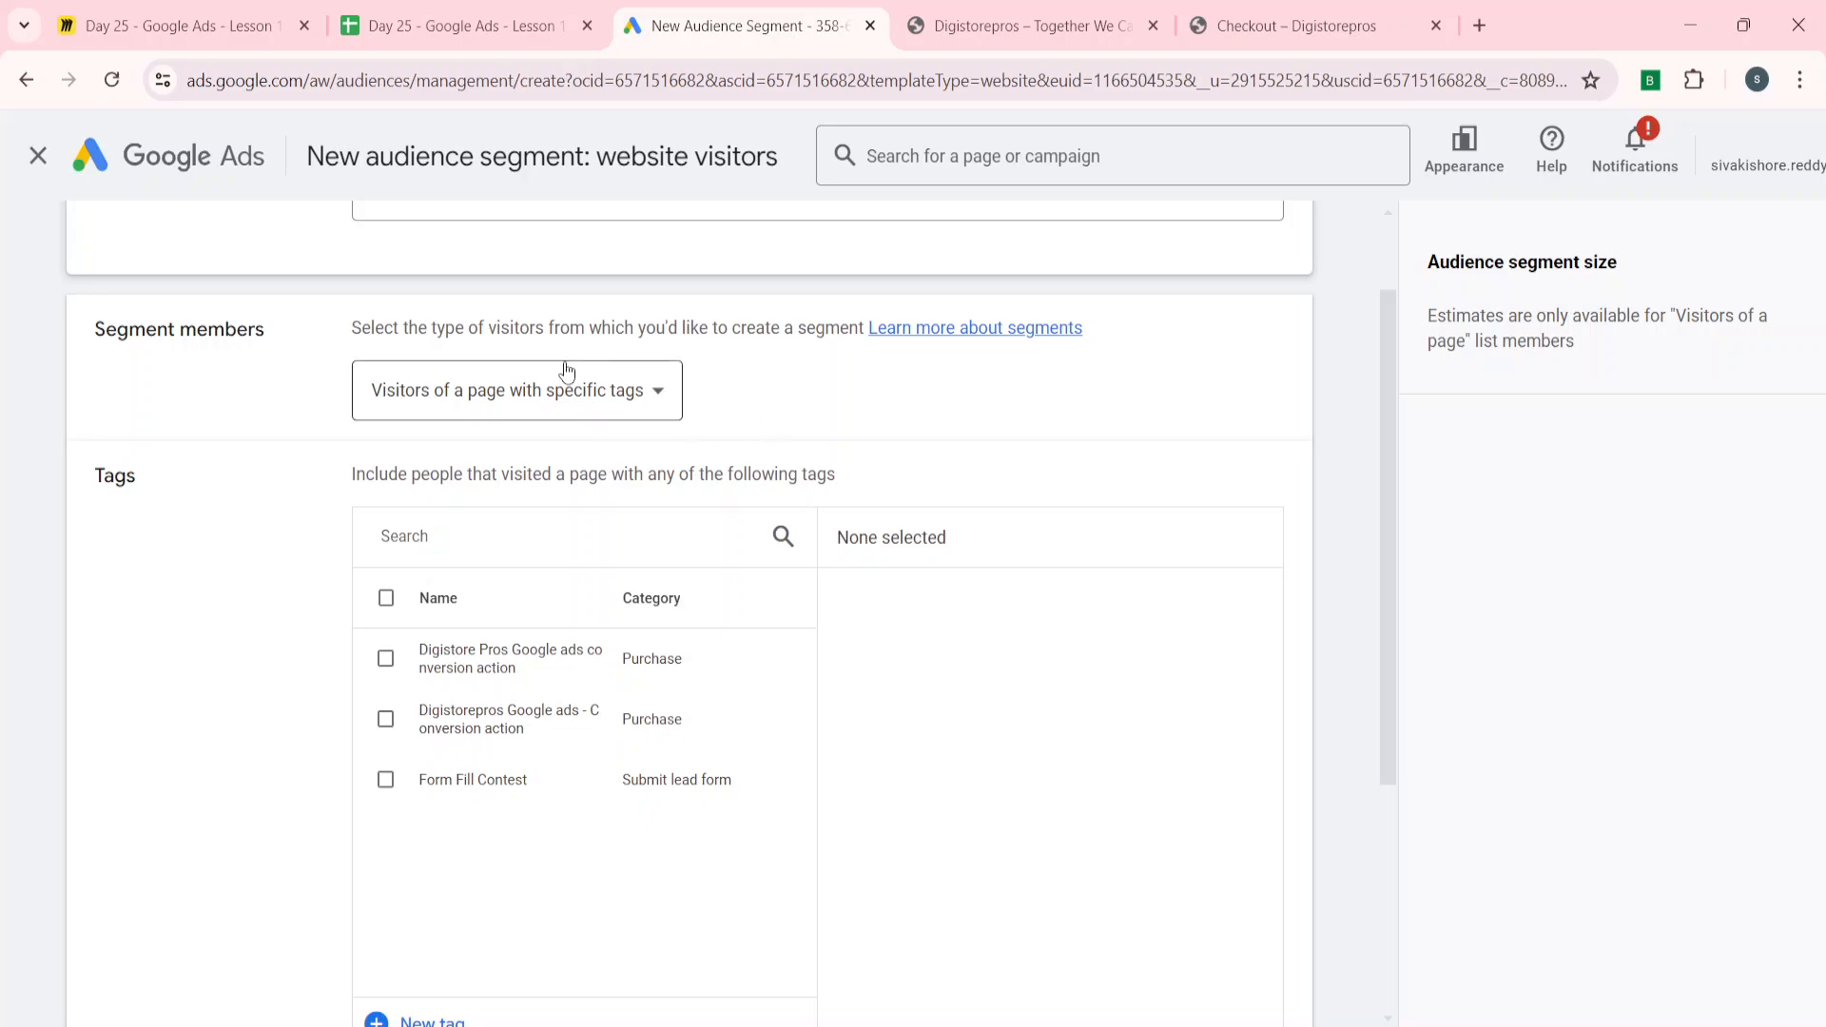
left_click(563, 400)
left_click(563, 400)
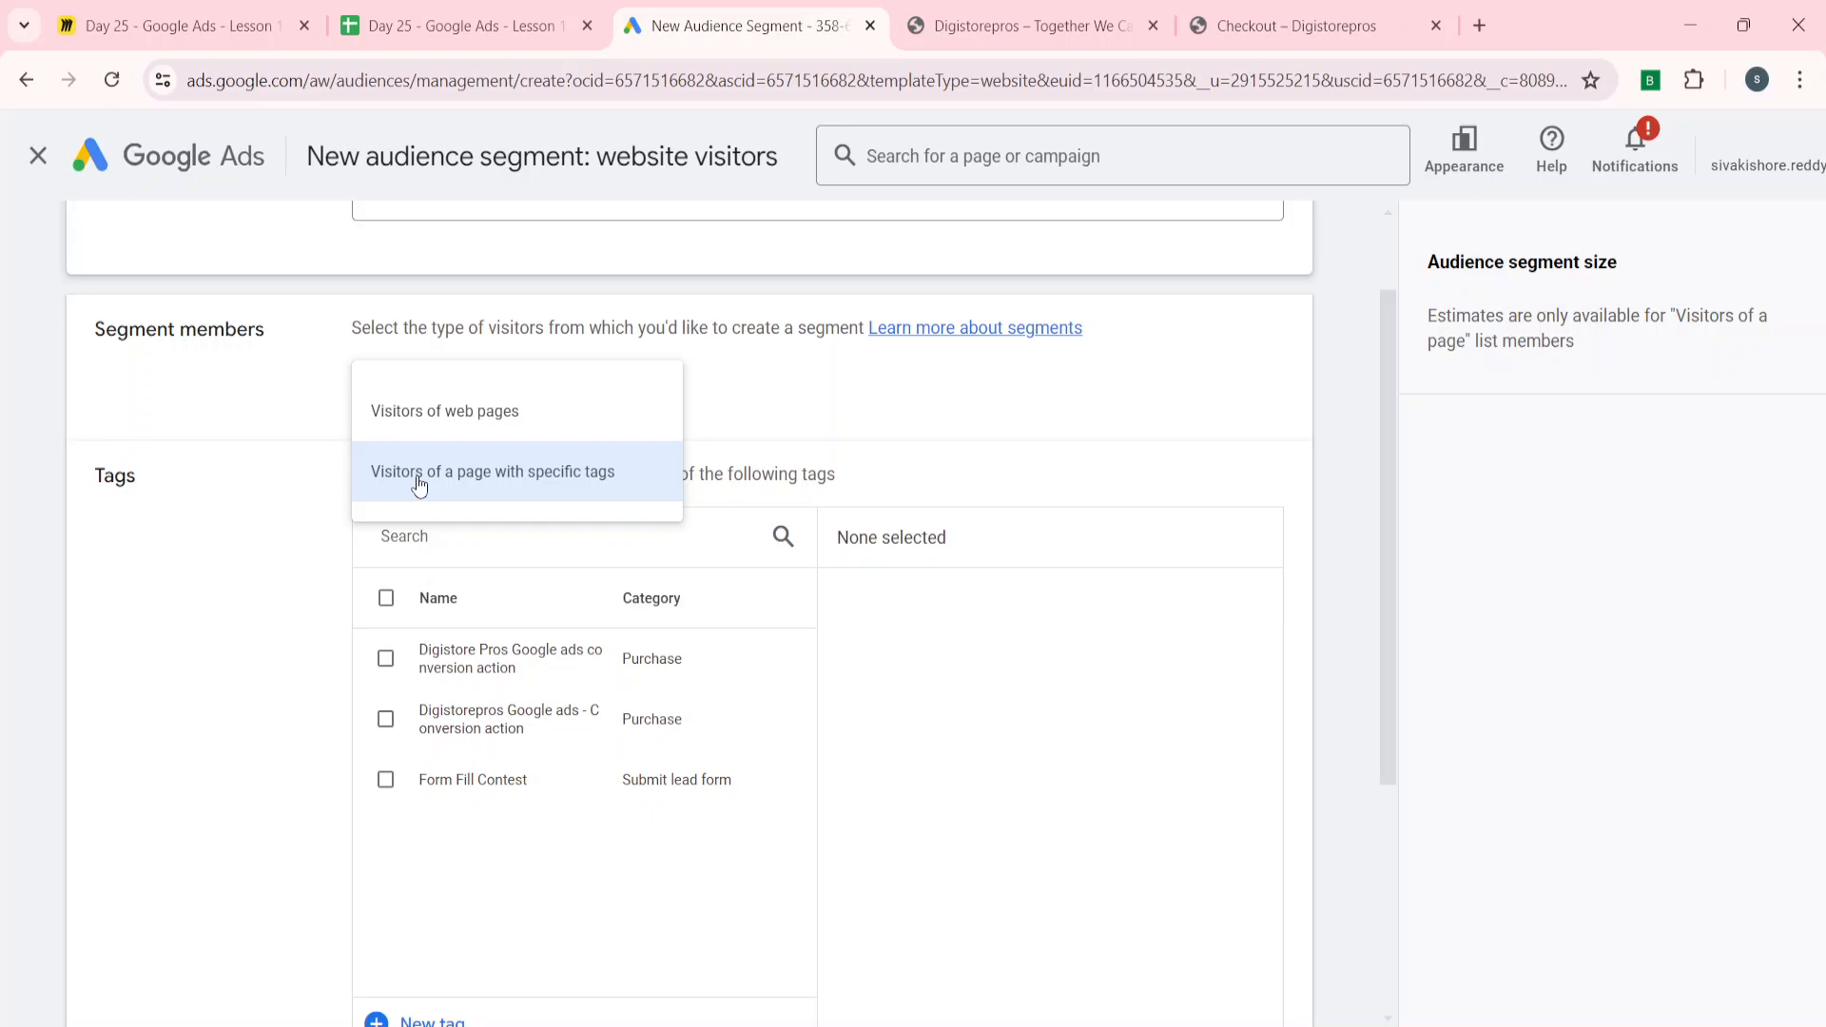
left_click(428, 411)
- Keep "Web page visit" as the segment's included action and set its lookback period to 5 days
scroll(317, 618, "down", 1)
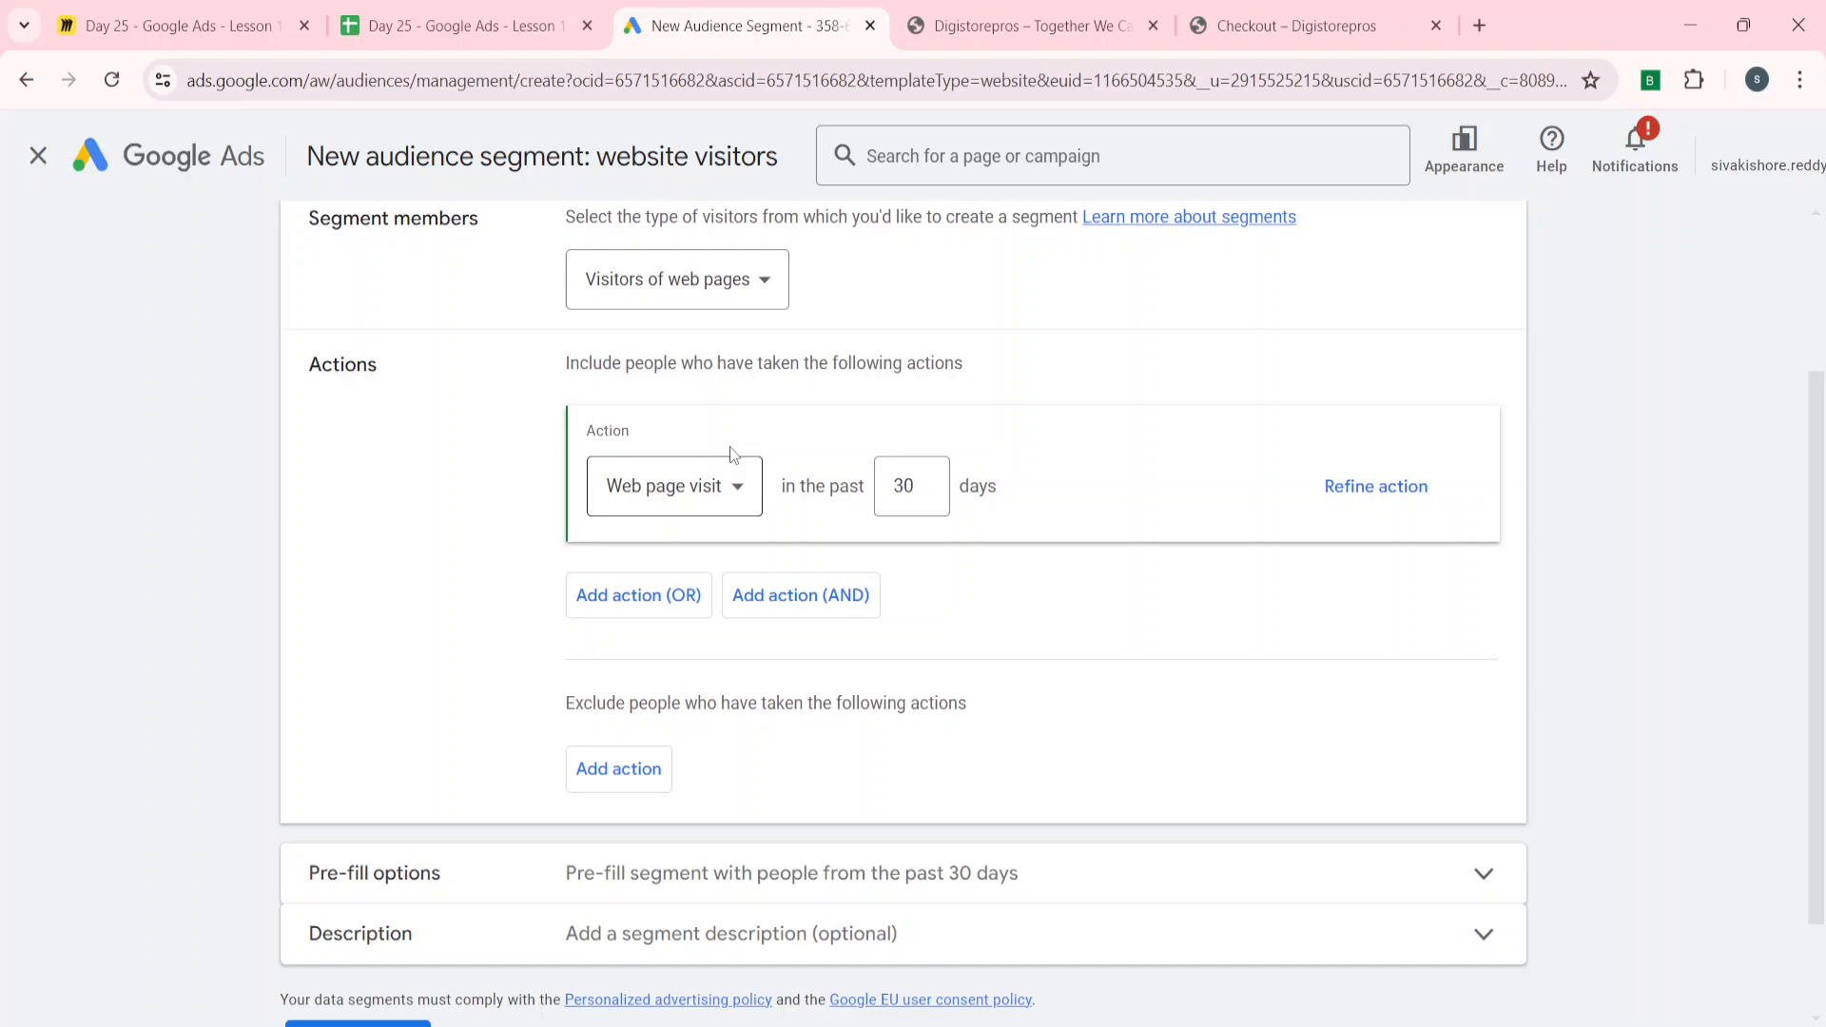
left_click(669, 502)
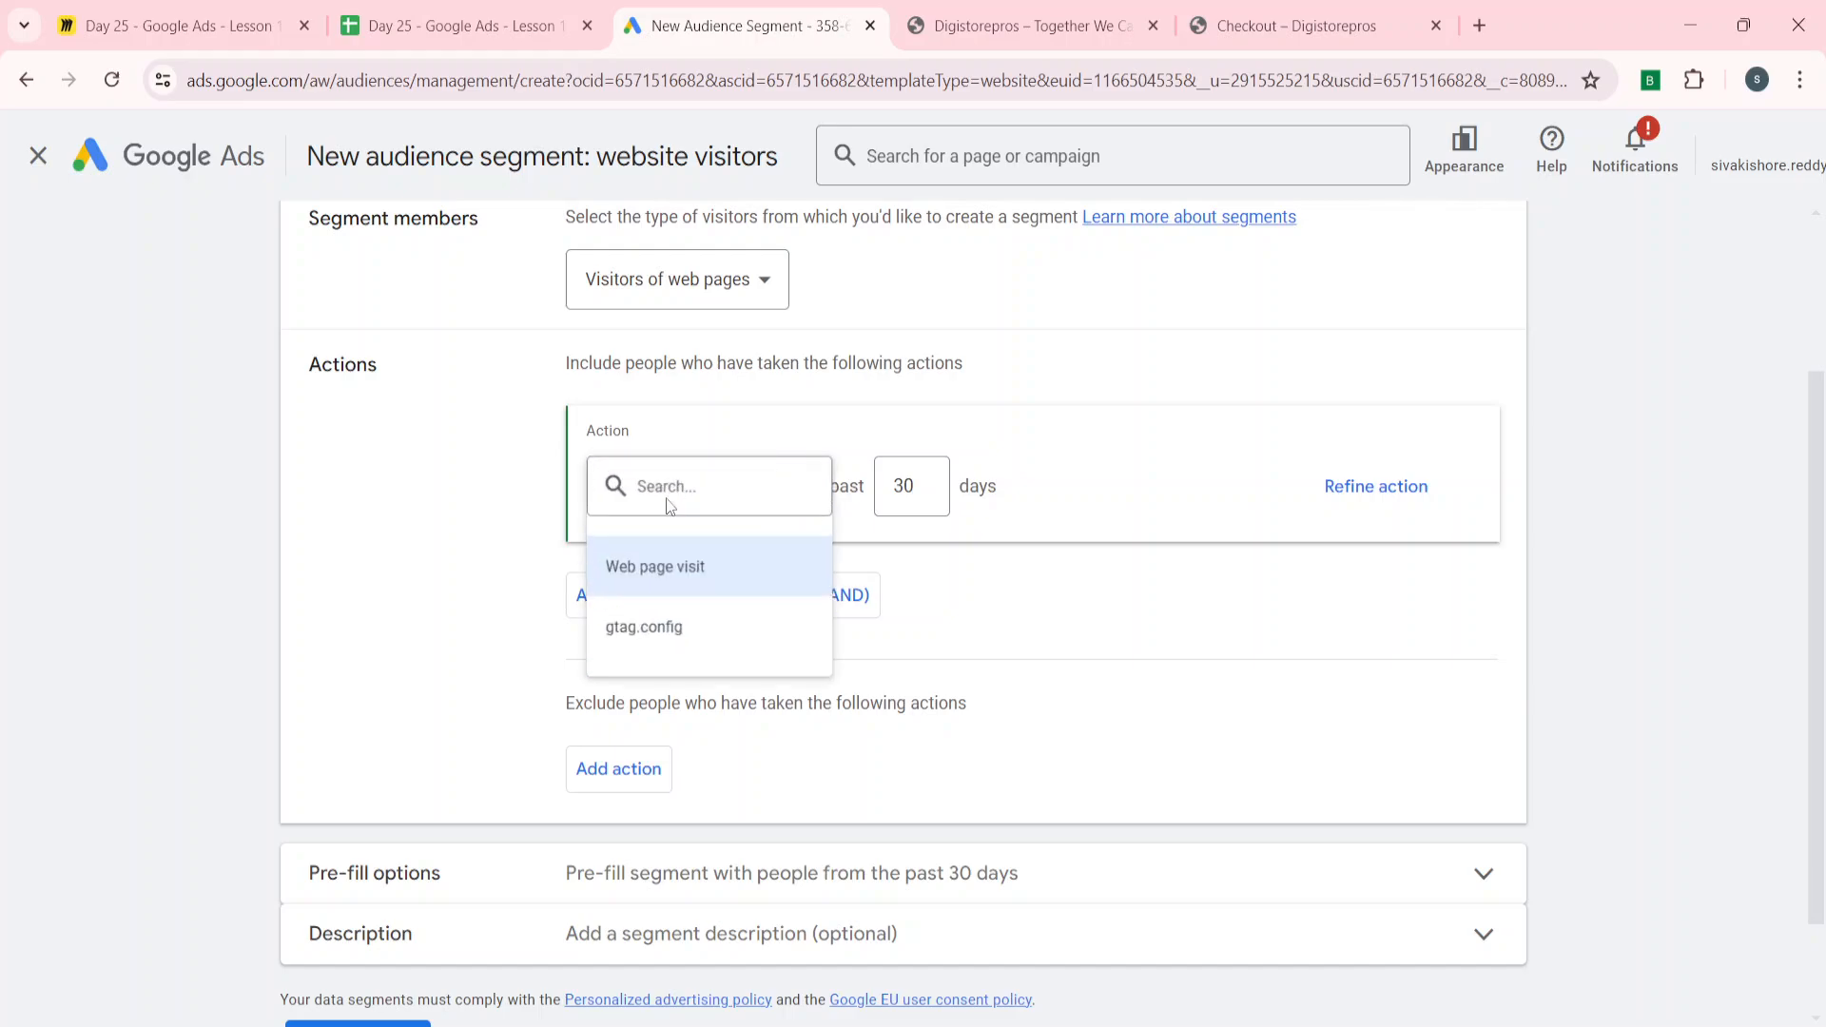
left_click(647, 575)
left_click(916, 482)
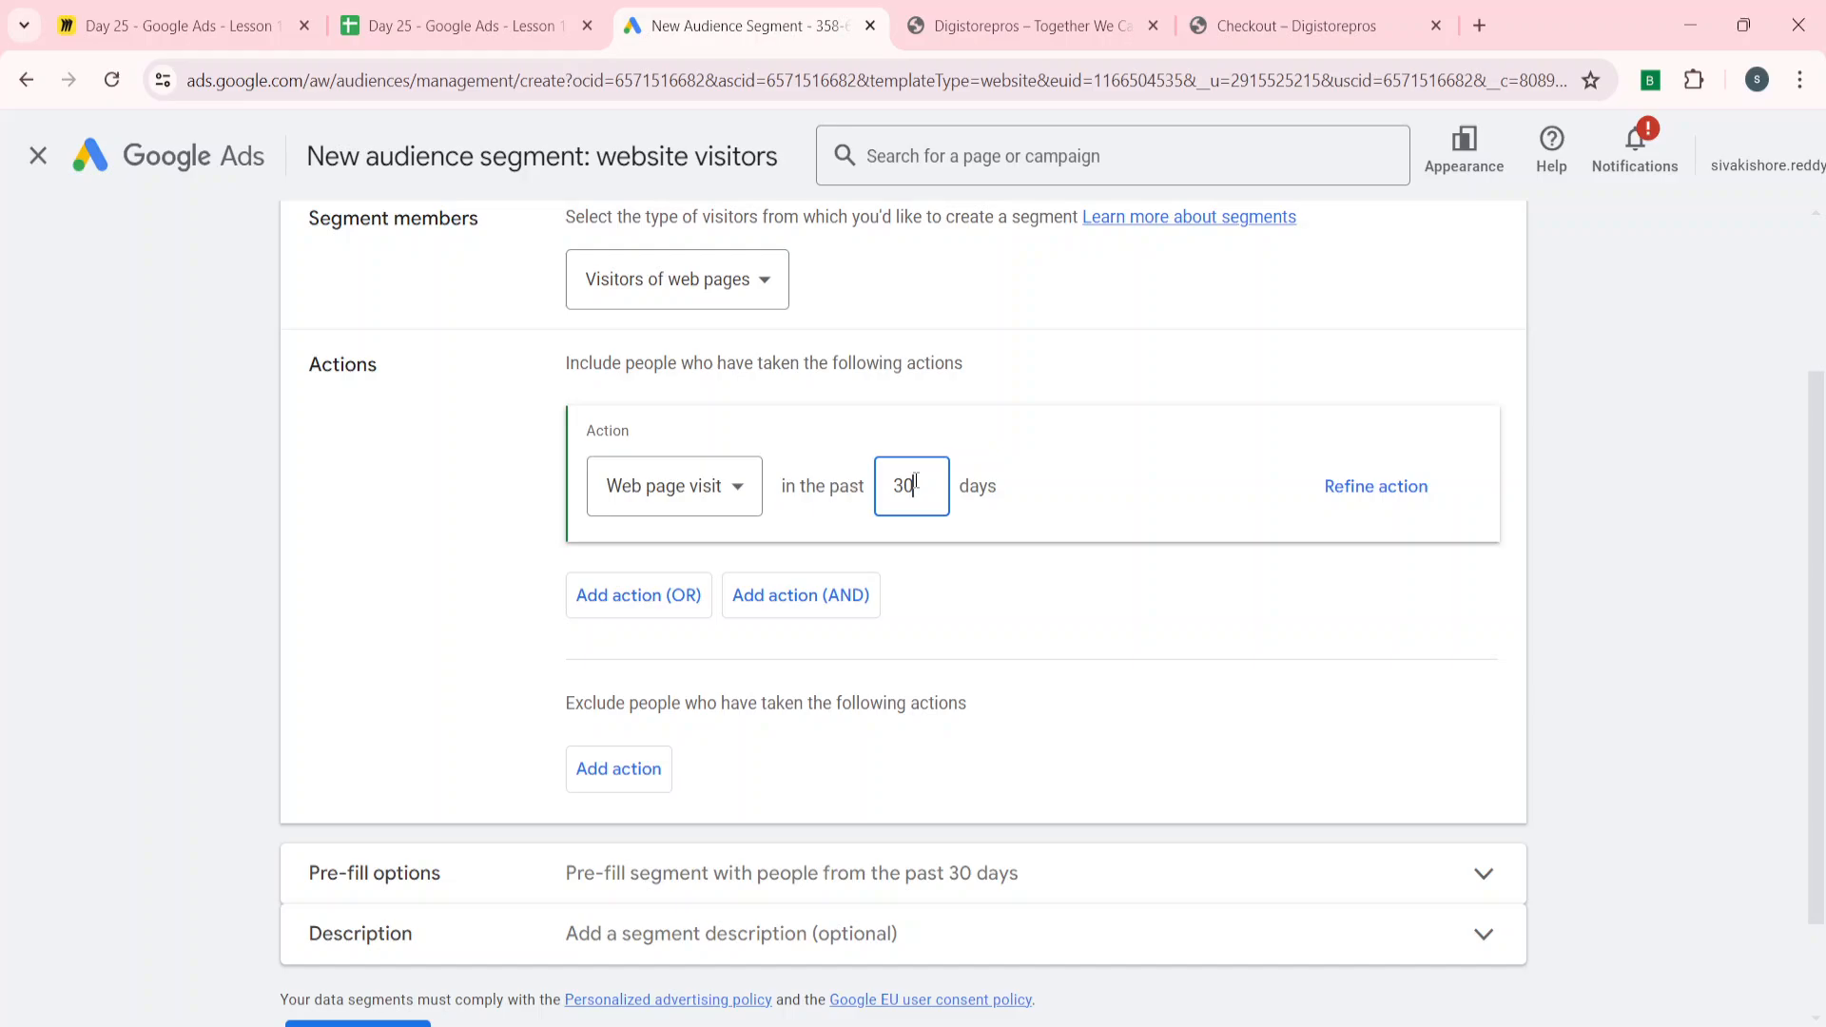
scroll(916, 482, "up", 1)
scroll(460, 459, "up", 1)
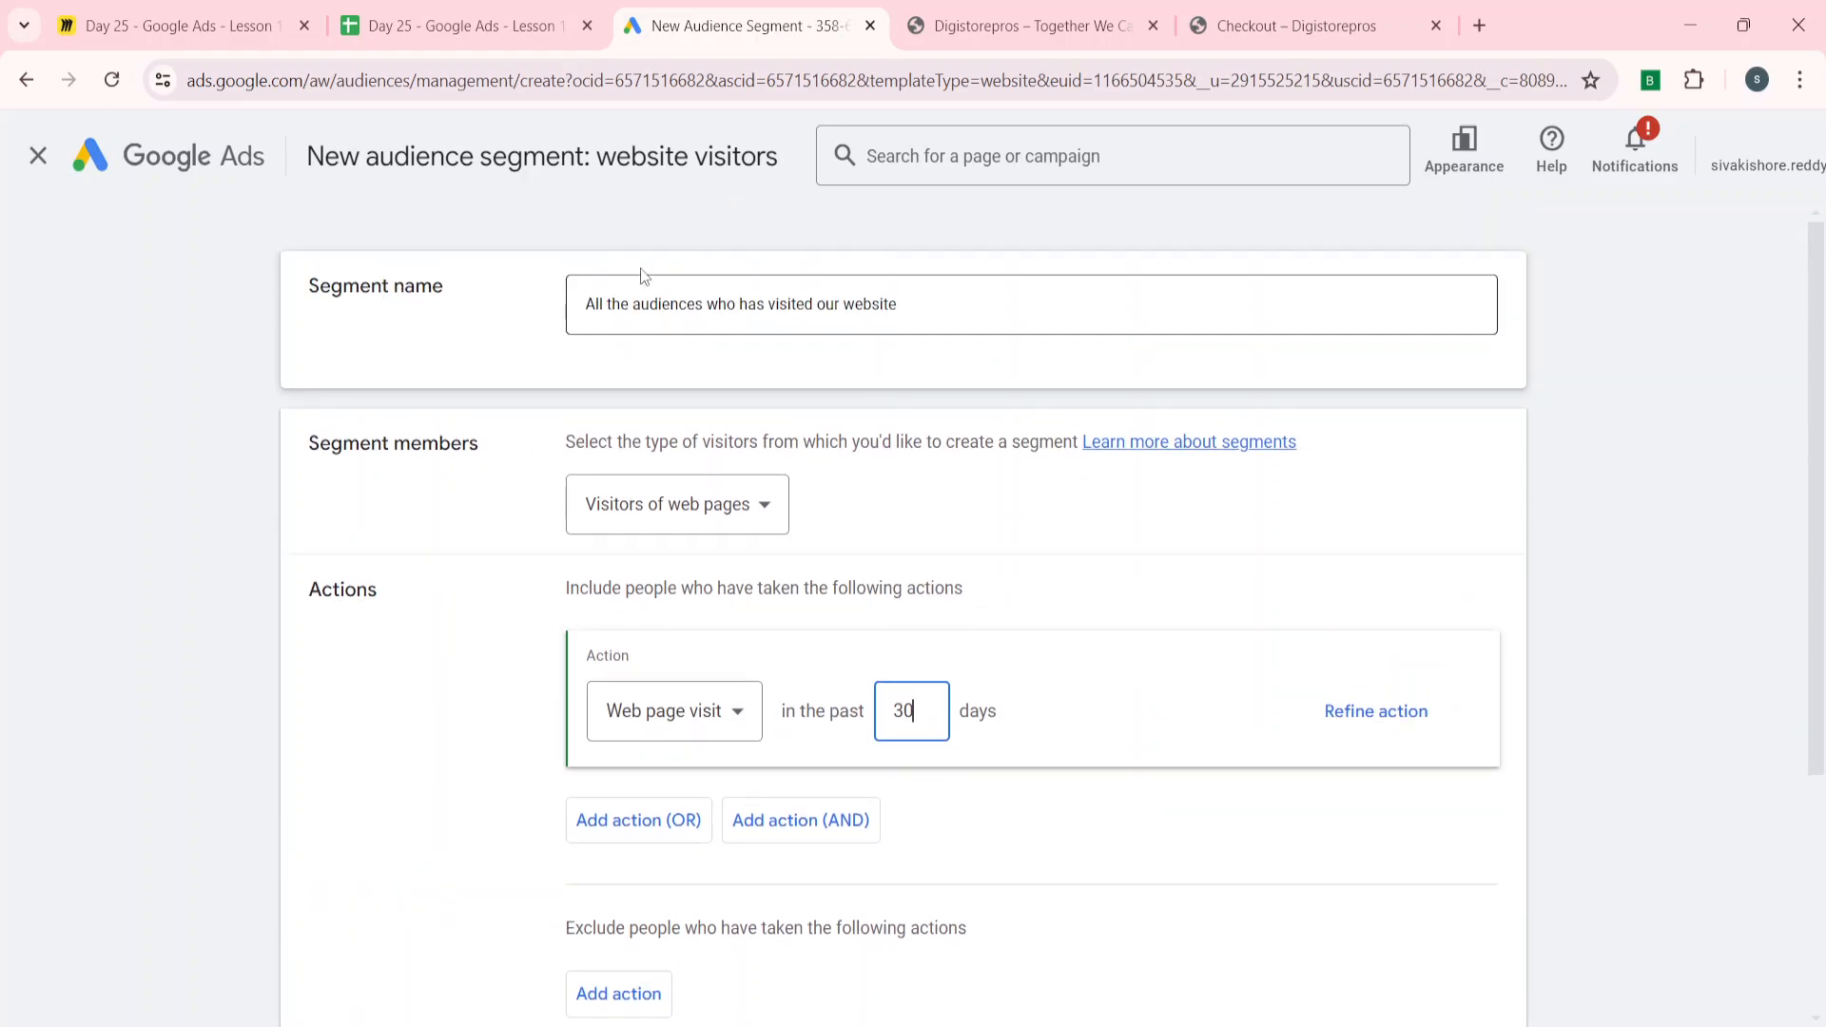
scroll(409, 652, "down", 1)
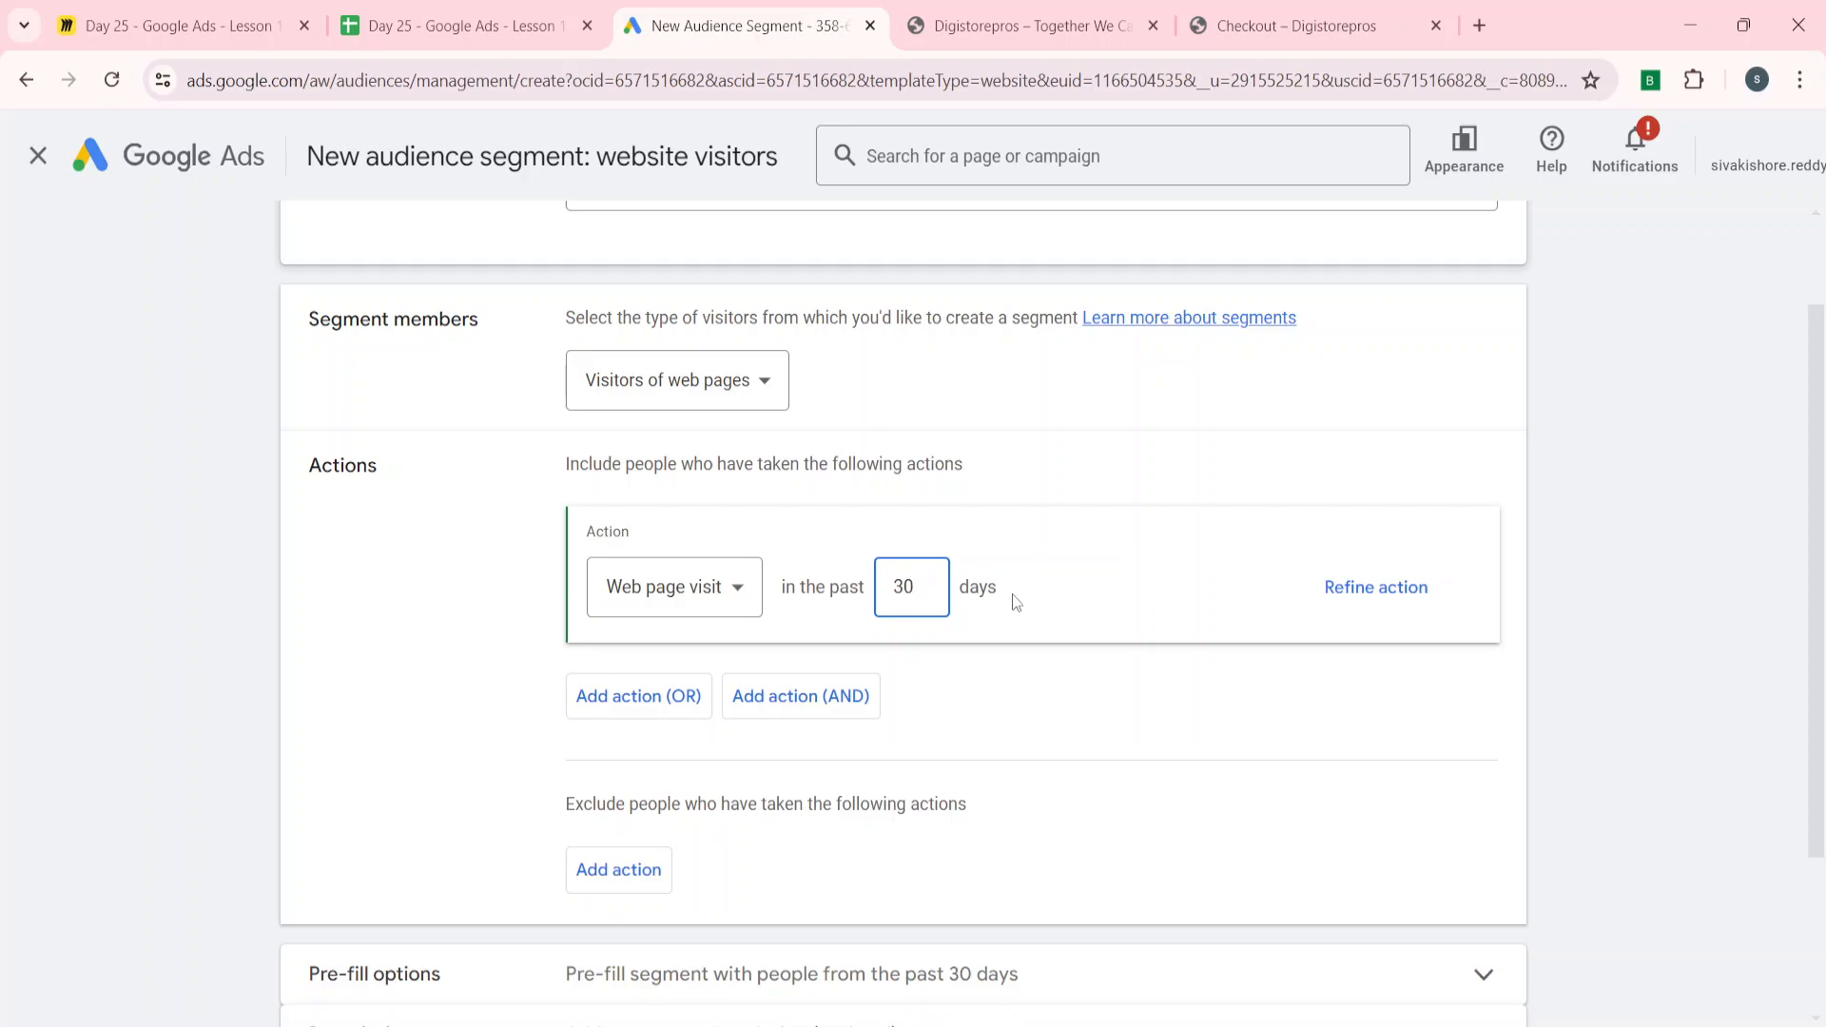
scroll(339, 687, "down", 1)
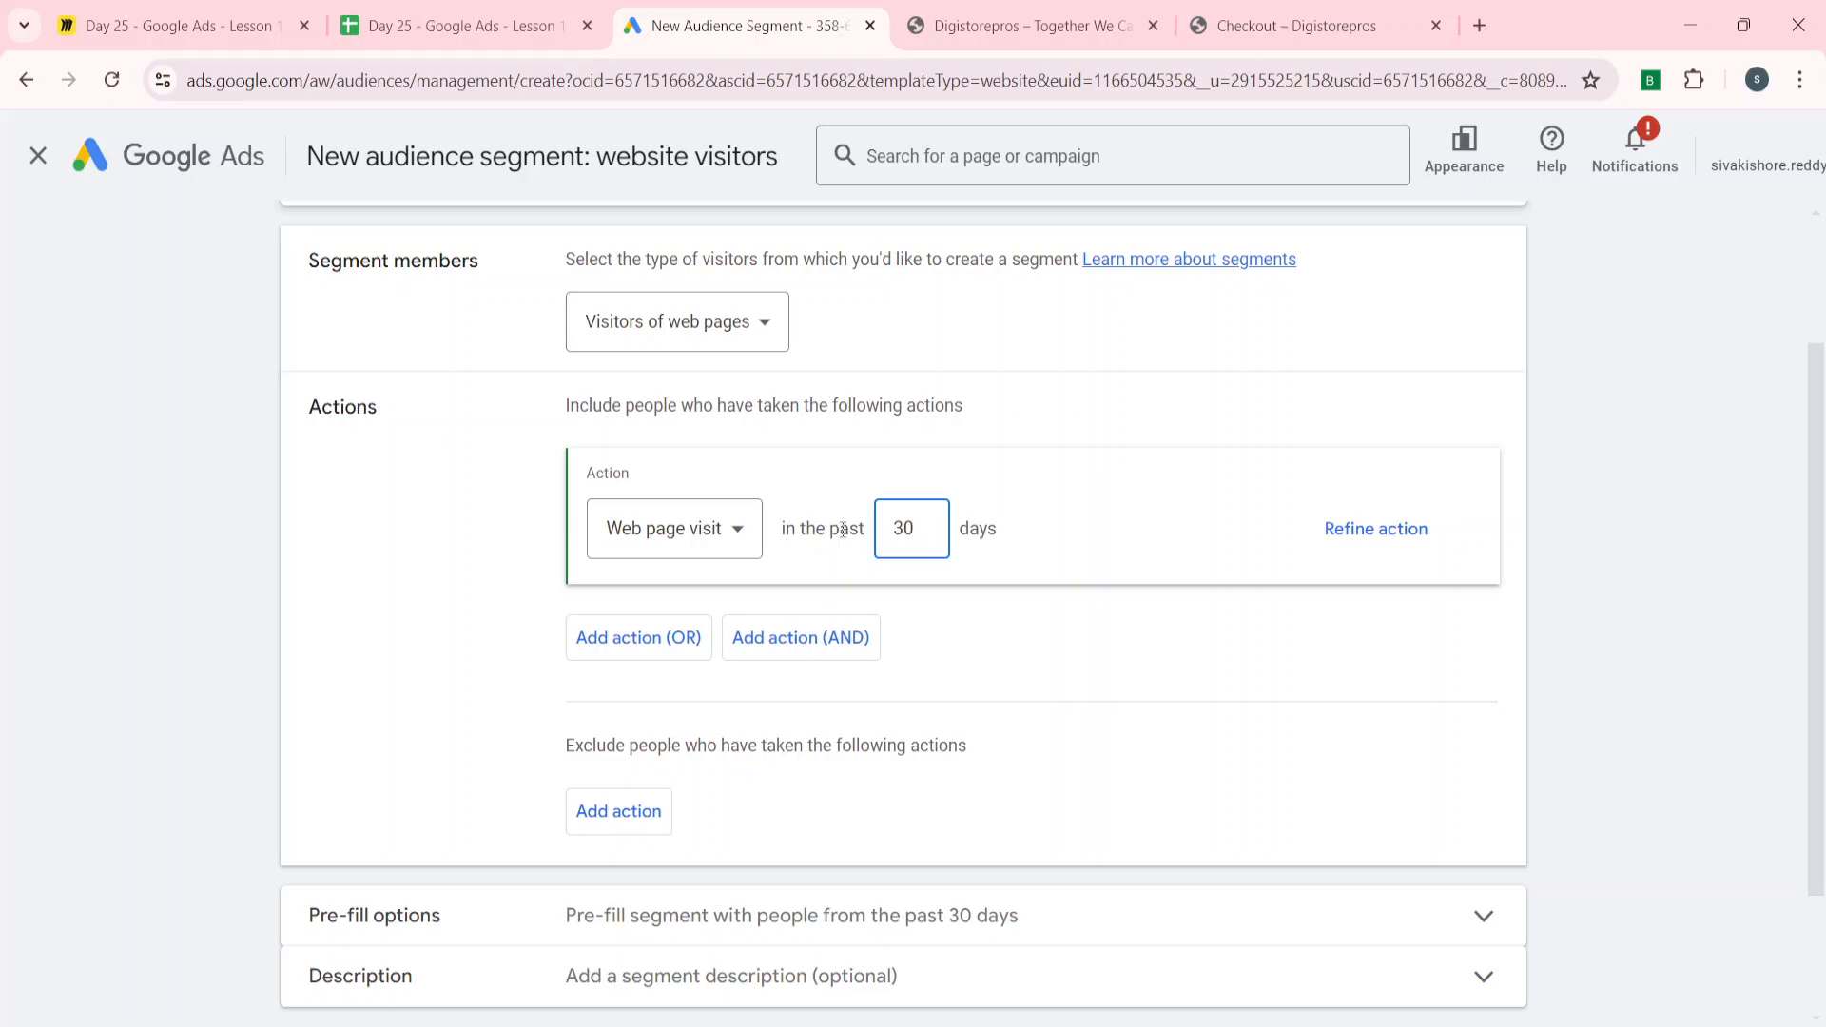
key("BackSpace")
key("BackSpace")
type("5")
left_click(353, 611)
- Refine the web page visit action with a "Page URL contains" parameter
scroll(351, 612, "down", 2)
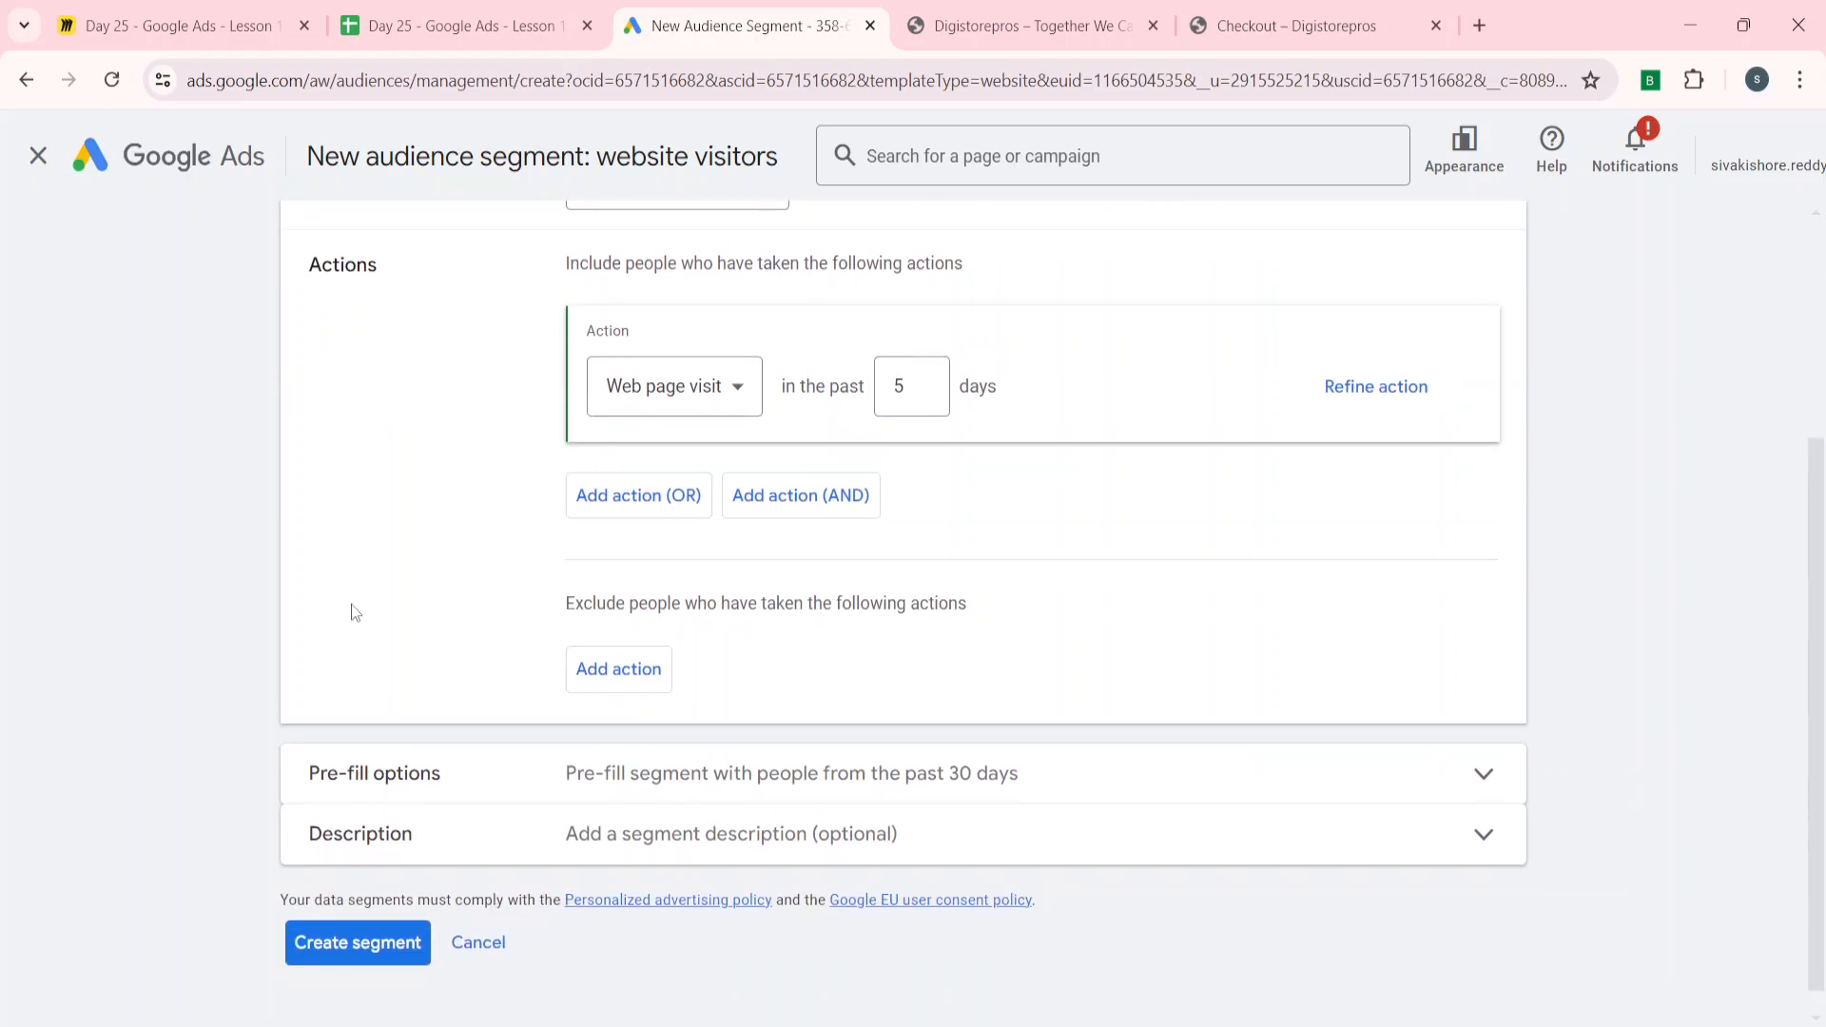
left_click(1410, 390)
scroll(507, 526, "up", 2)
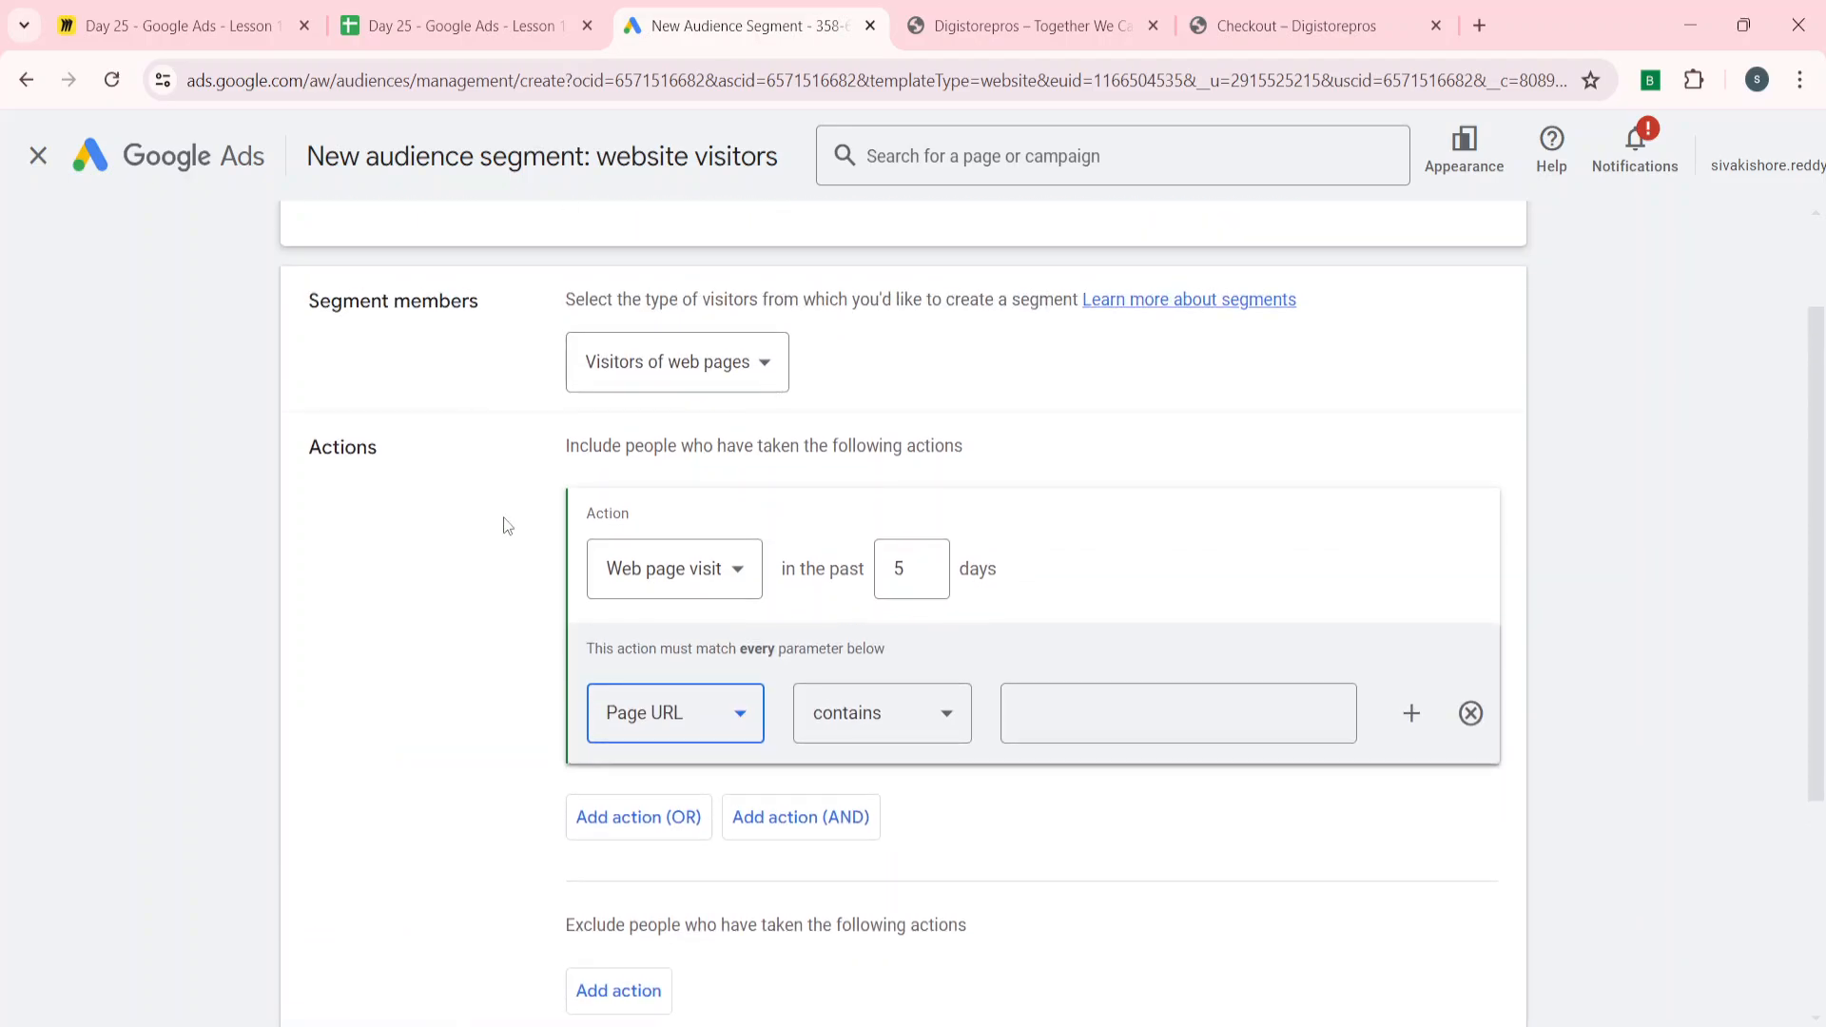
scroll(473, 599, "down", 1)
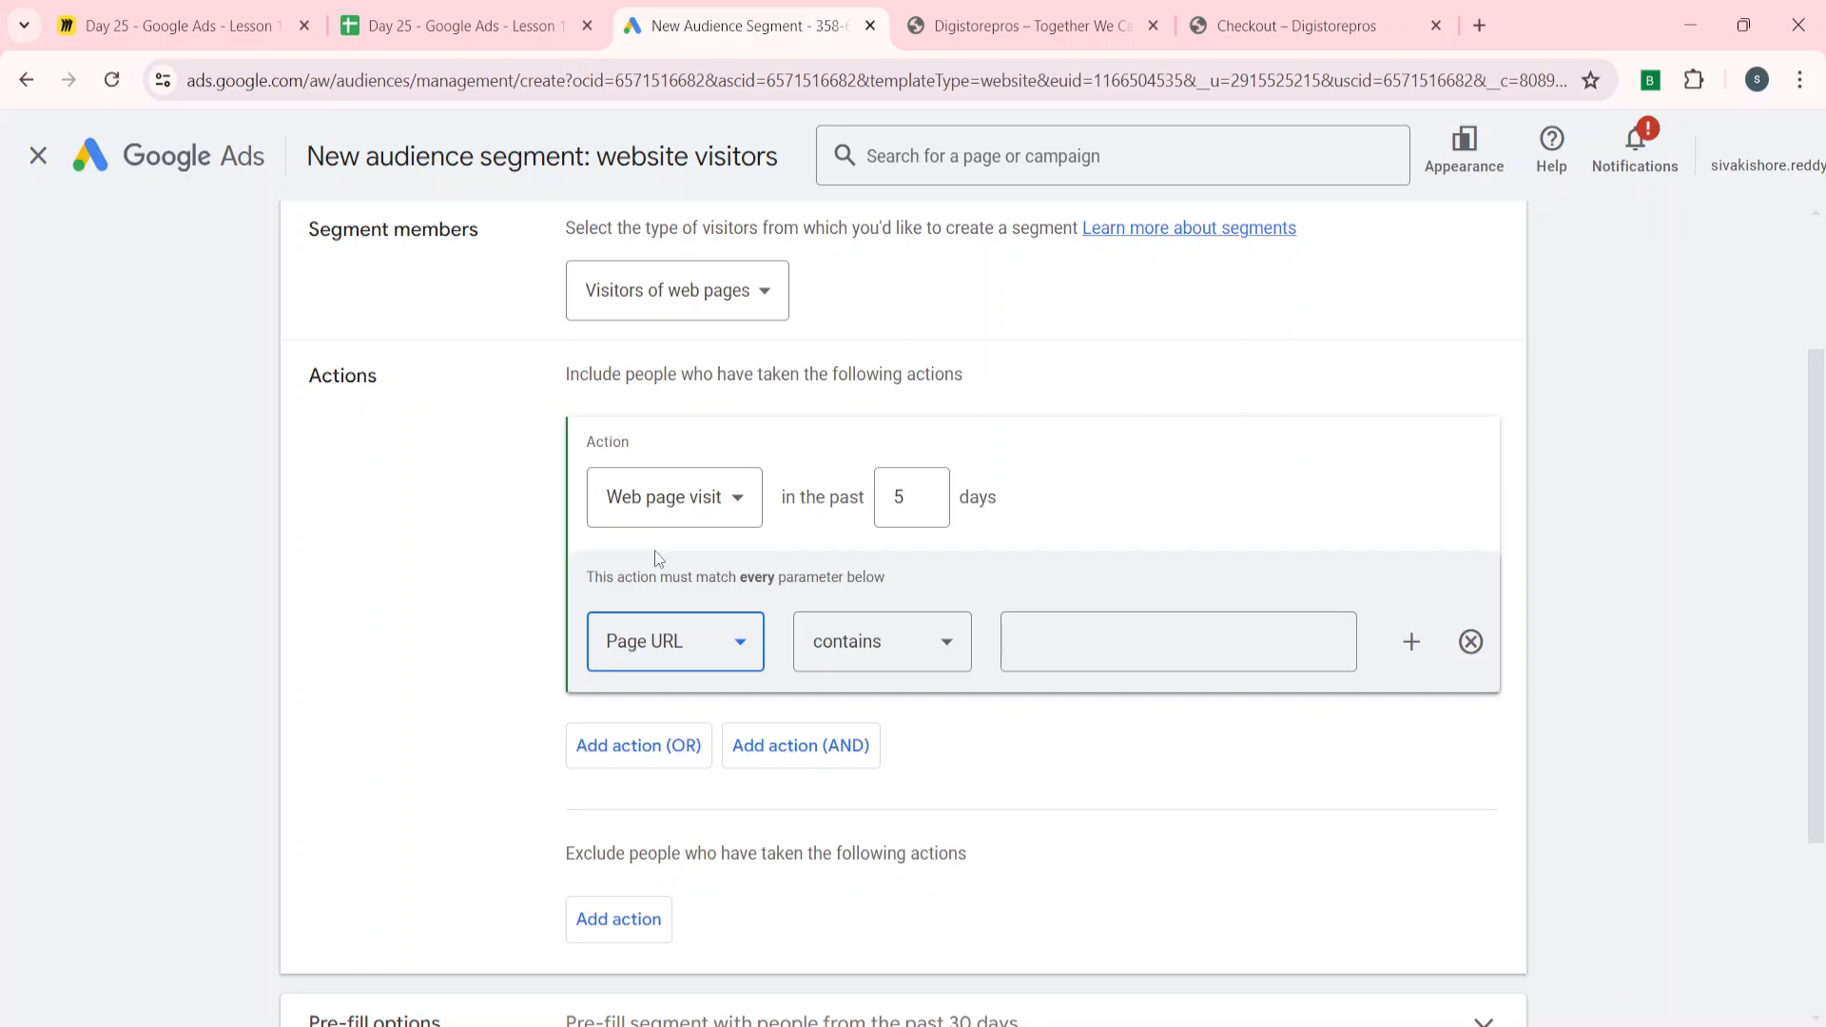
scroll(542, 575, "up", 3)
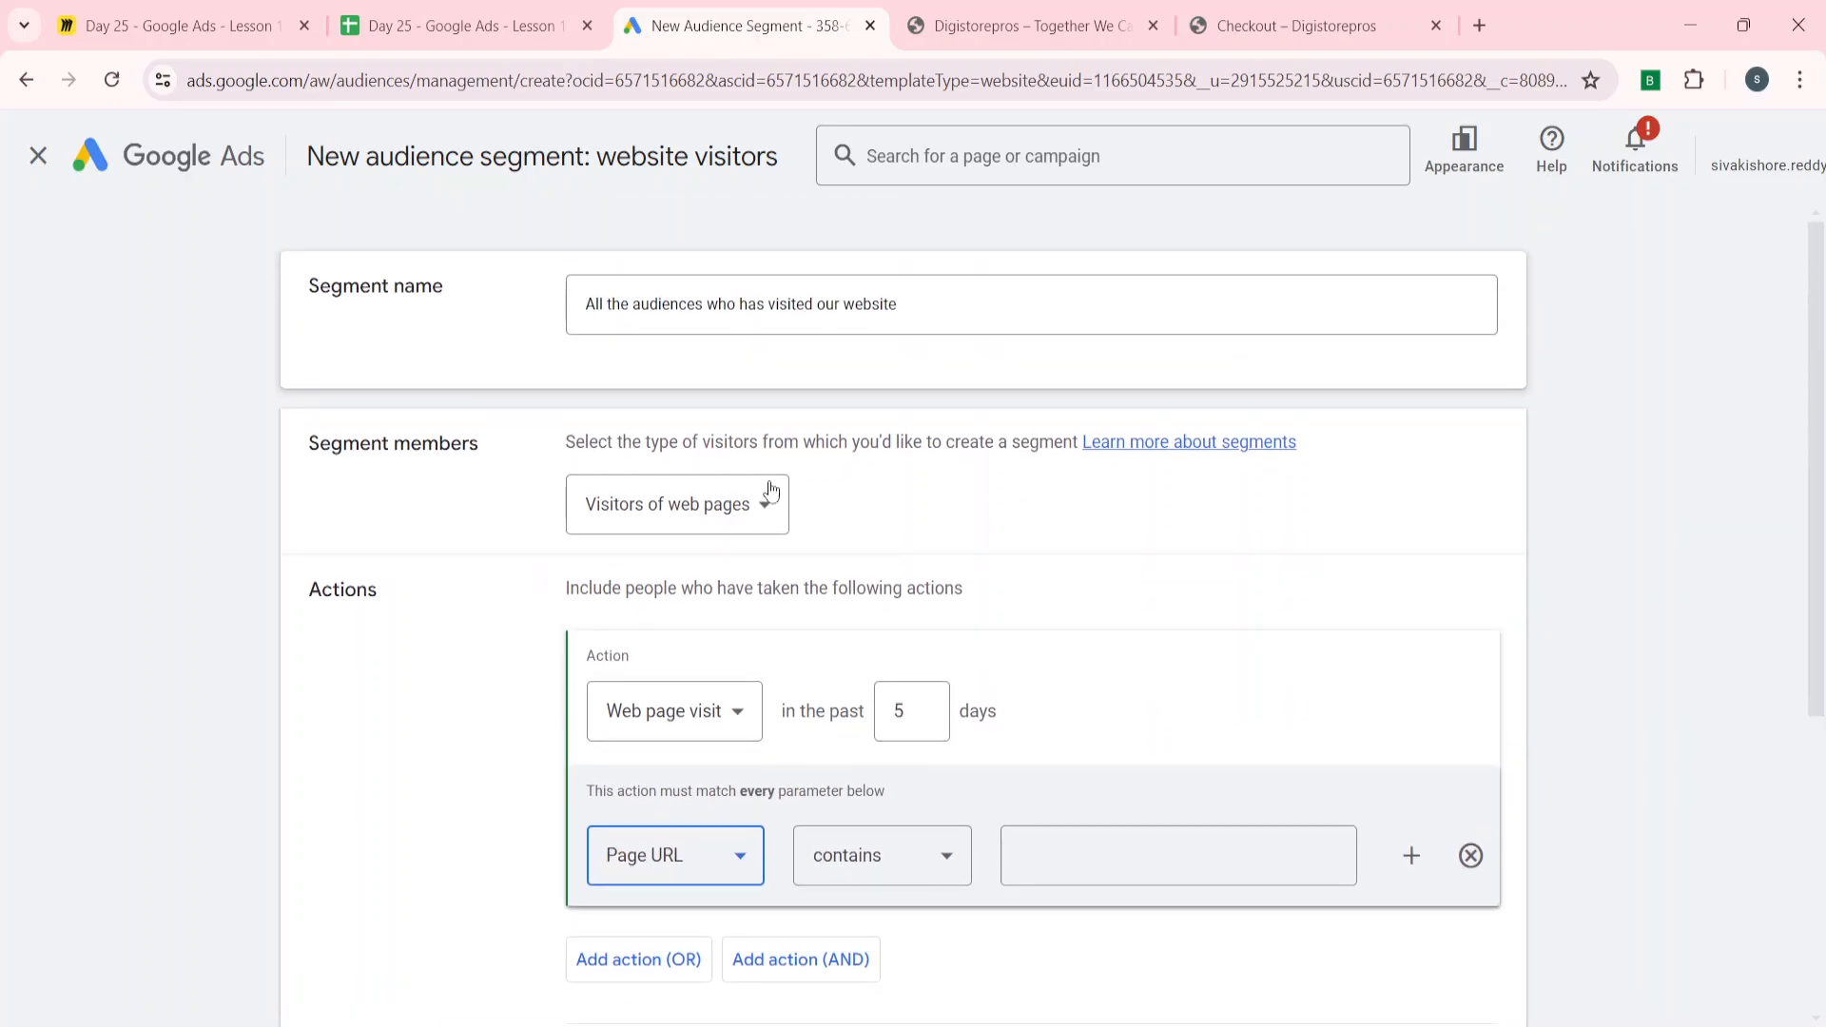
left_click(698, 302)
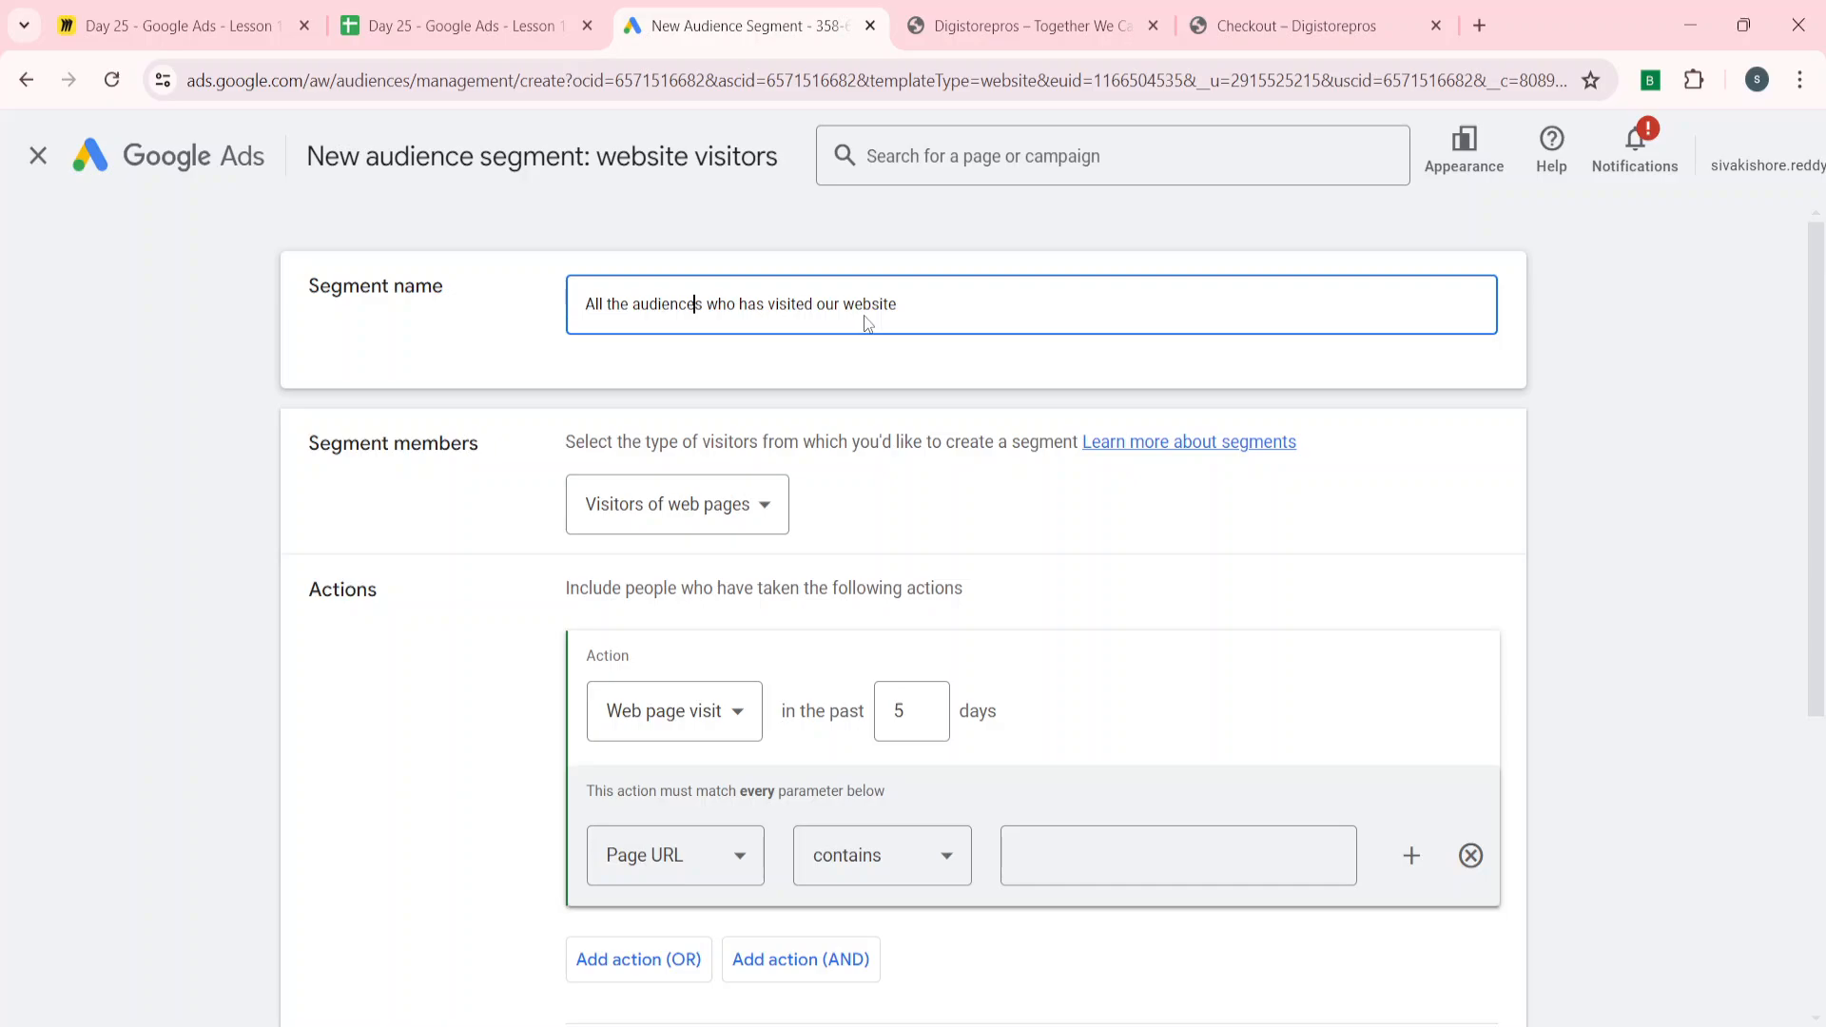
scroll(867, 323, "down", 1)
left_click(1022, 26)
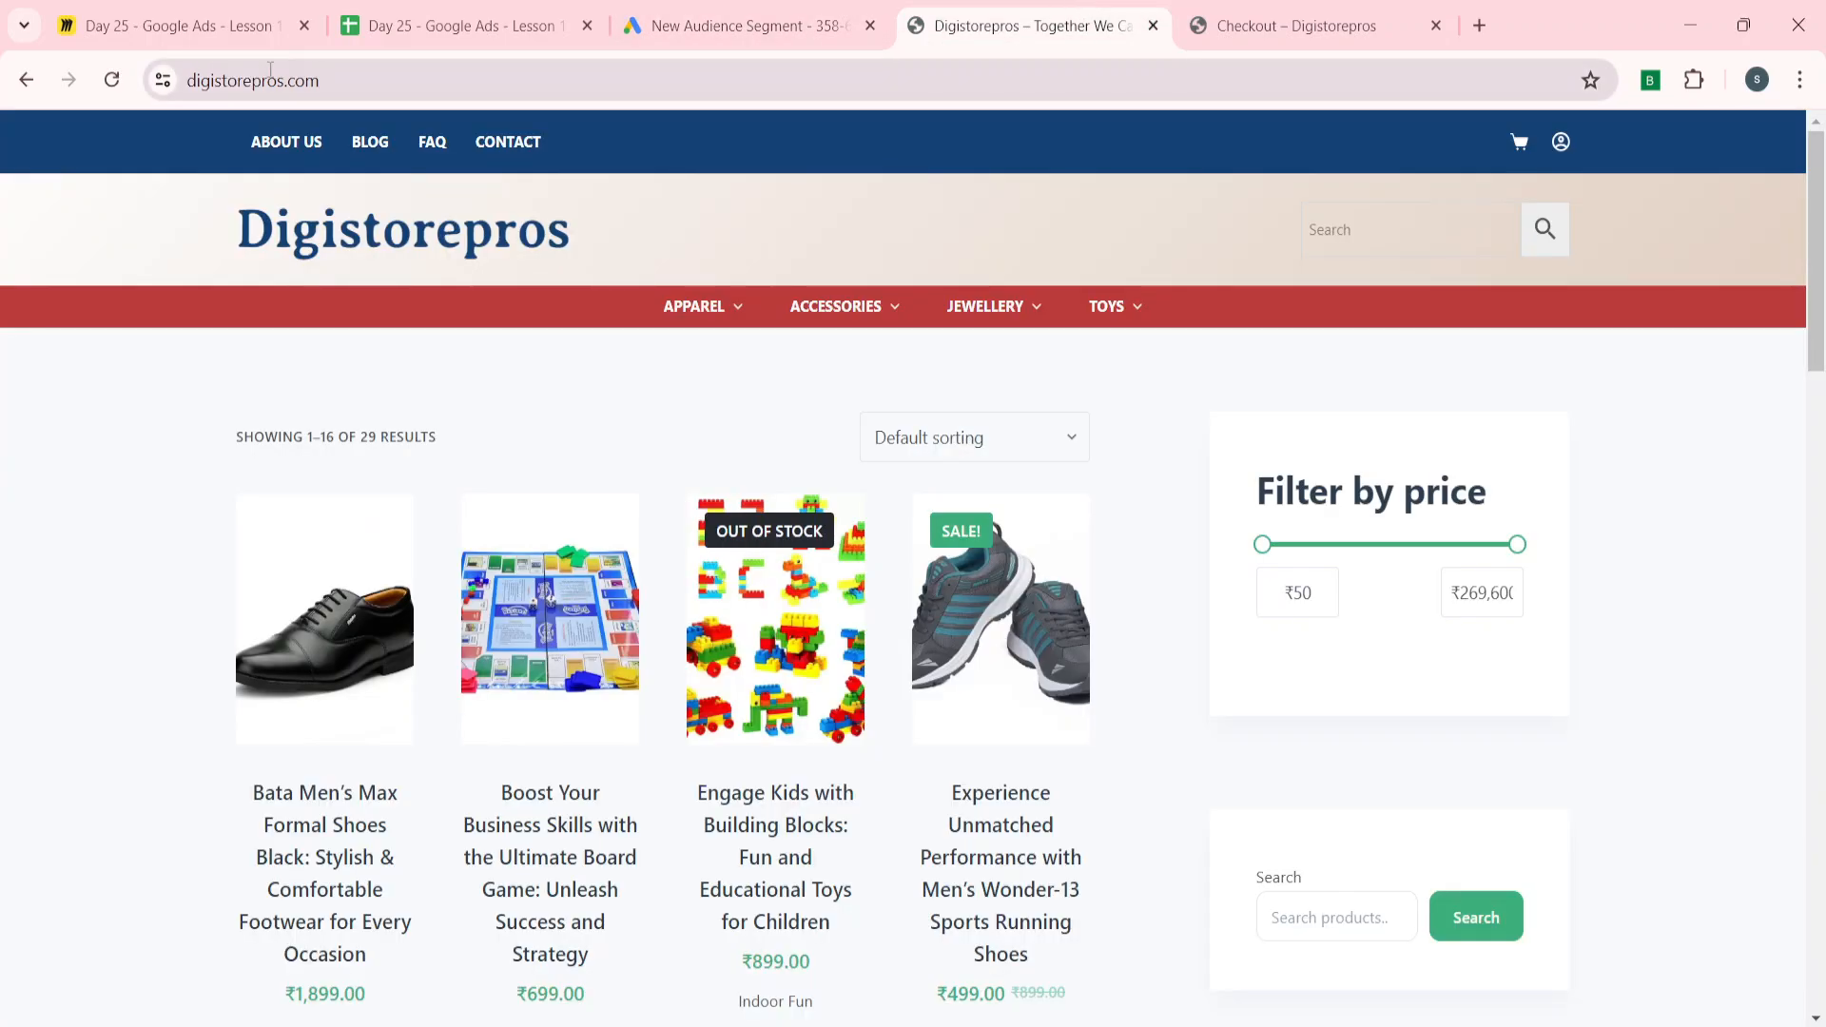
left_click(236, 86)
key("ctrl+c")
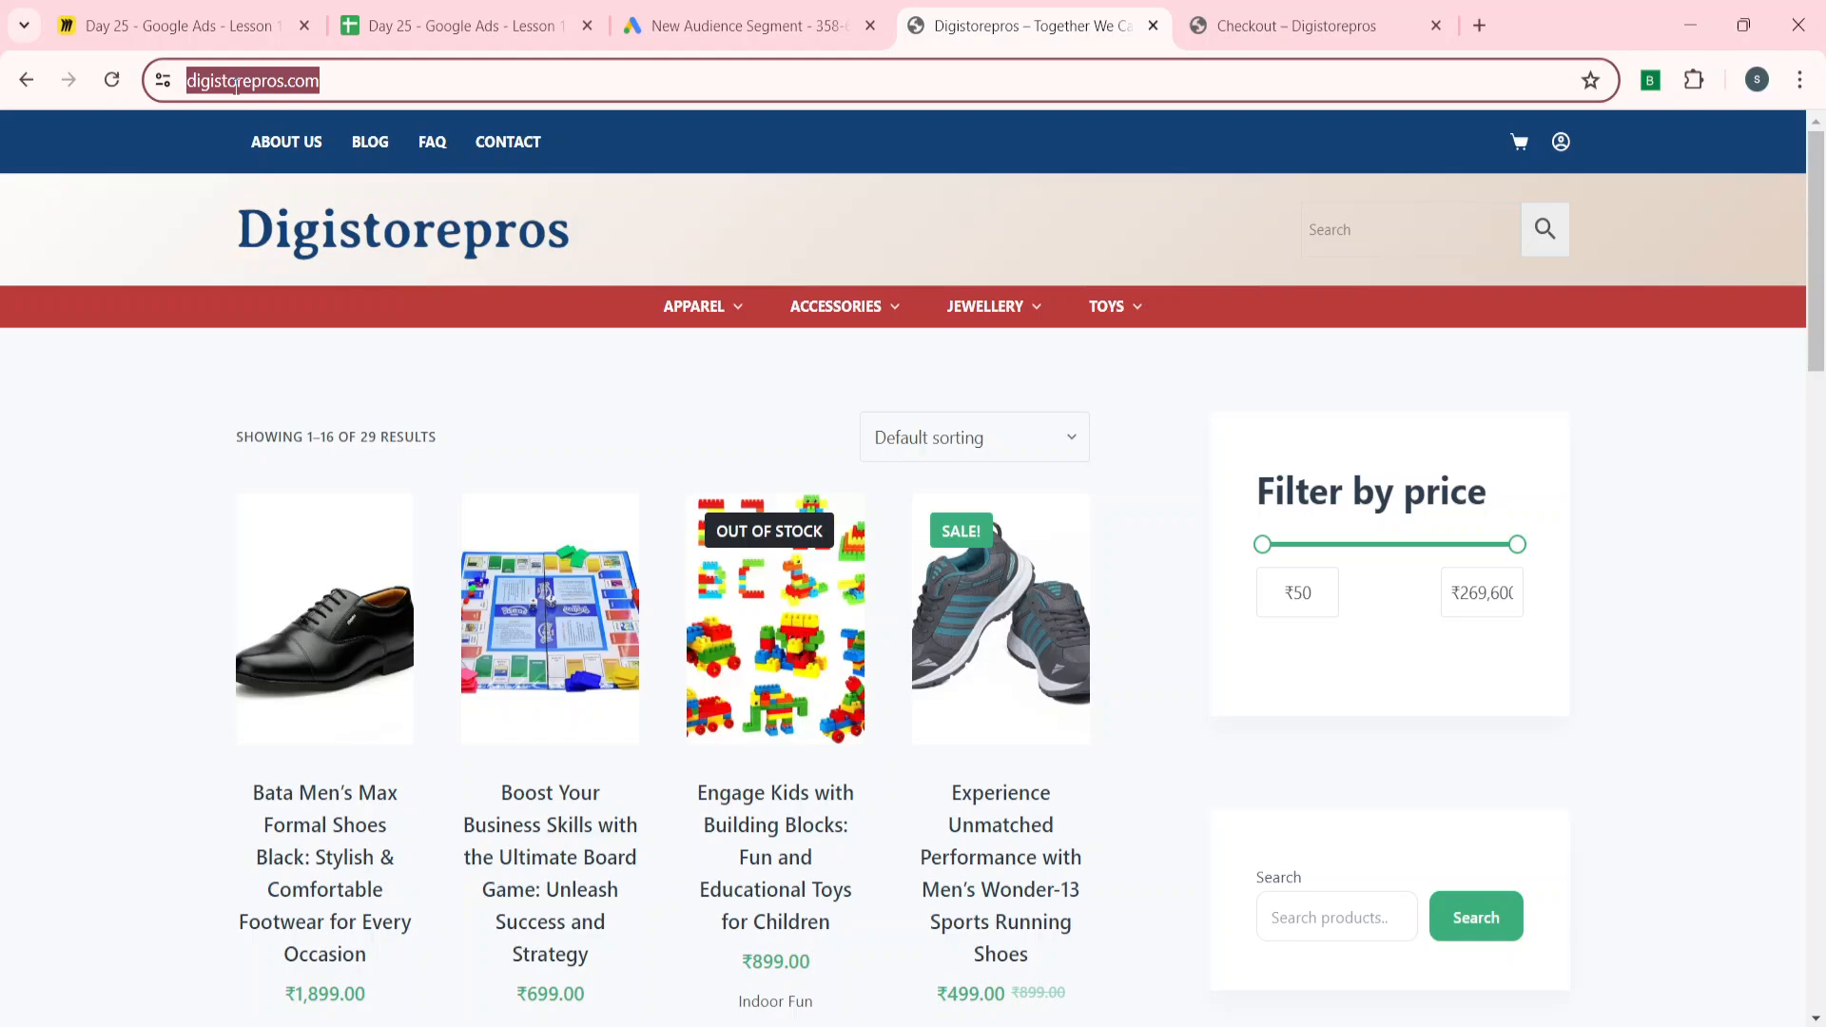
left_click(718, 9)
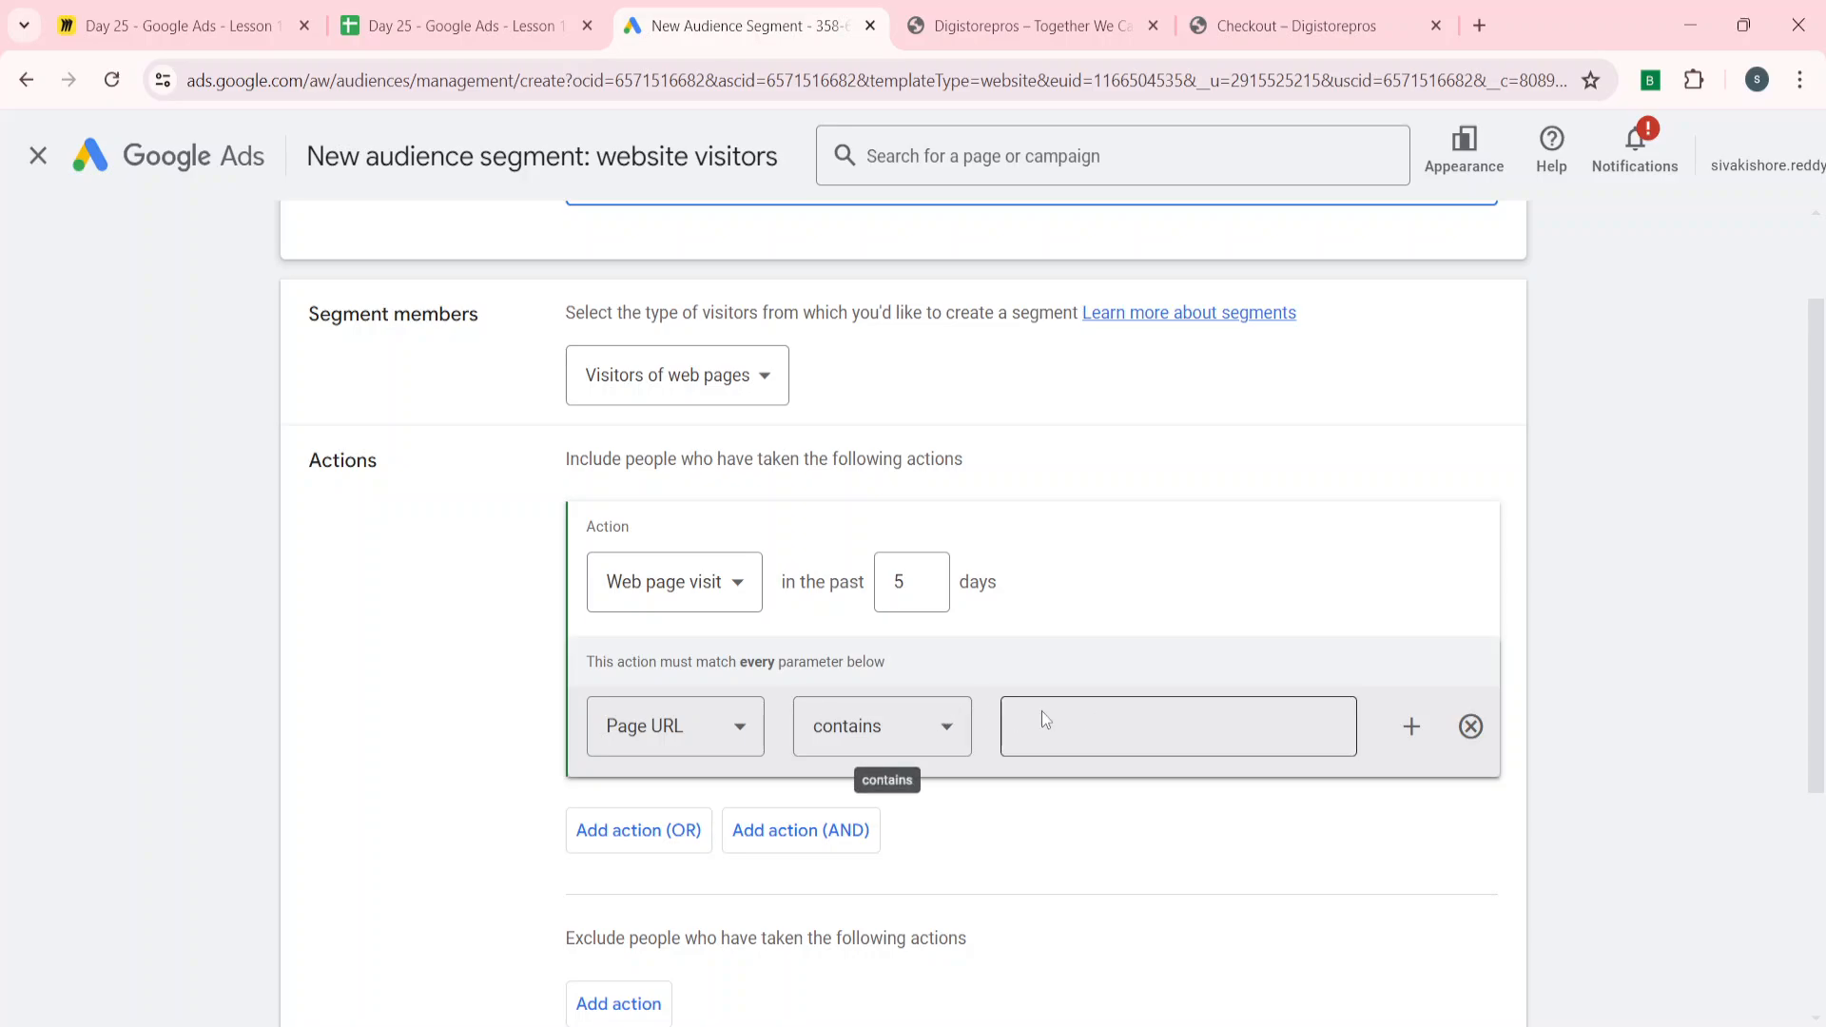
left_click(1113, 725)
key("ctrl+v")
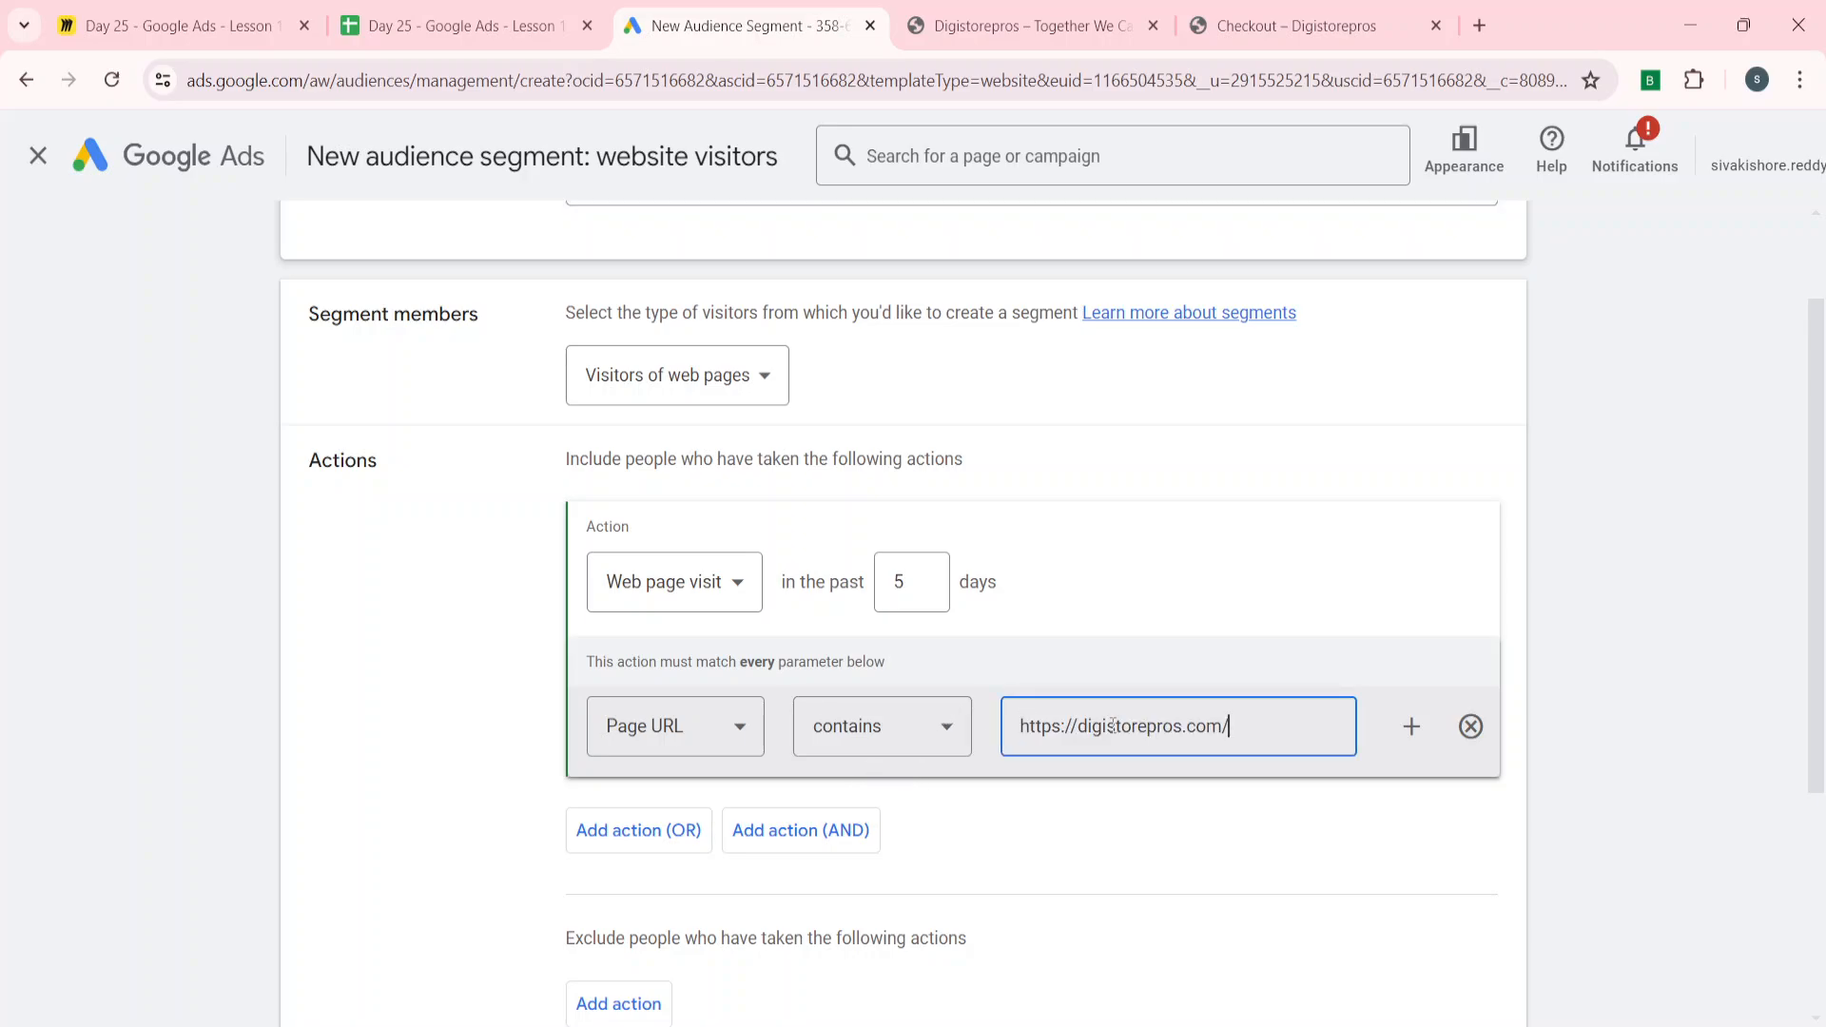
left_click(1560, 681)
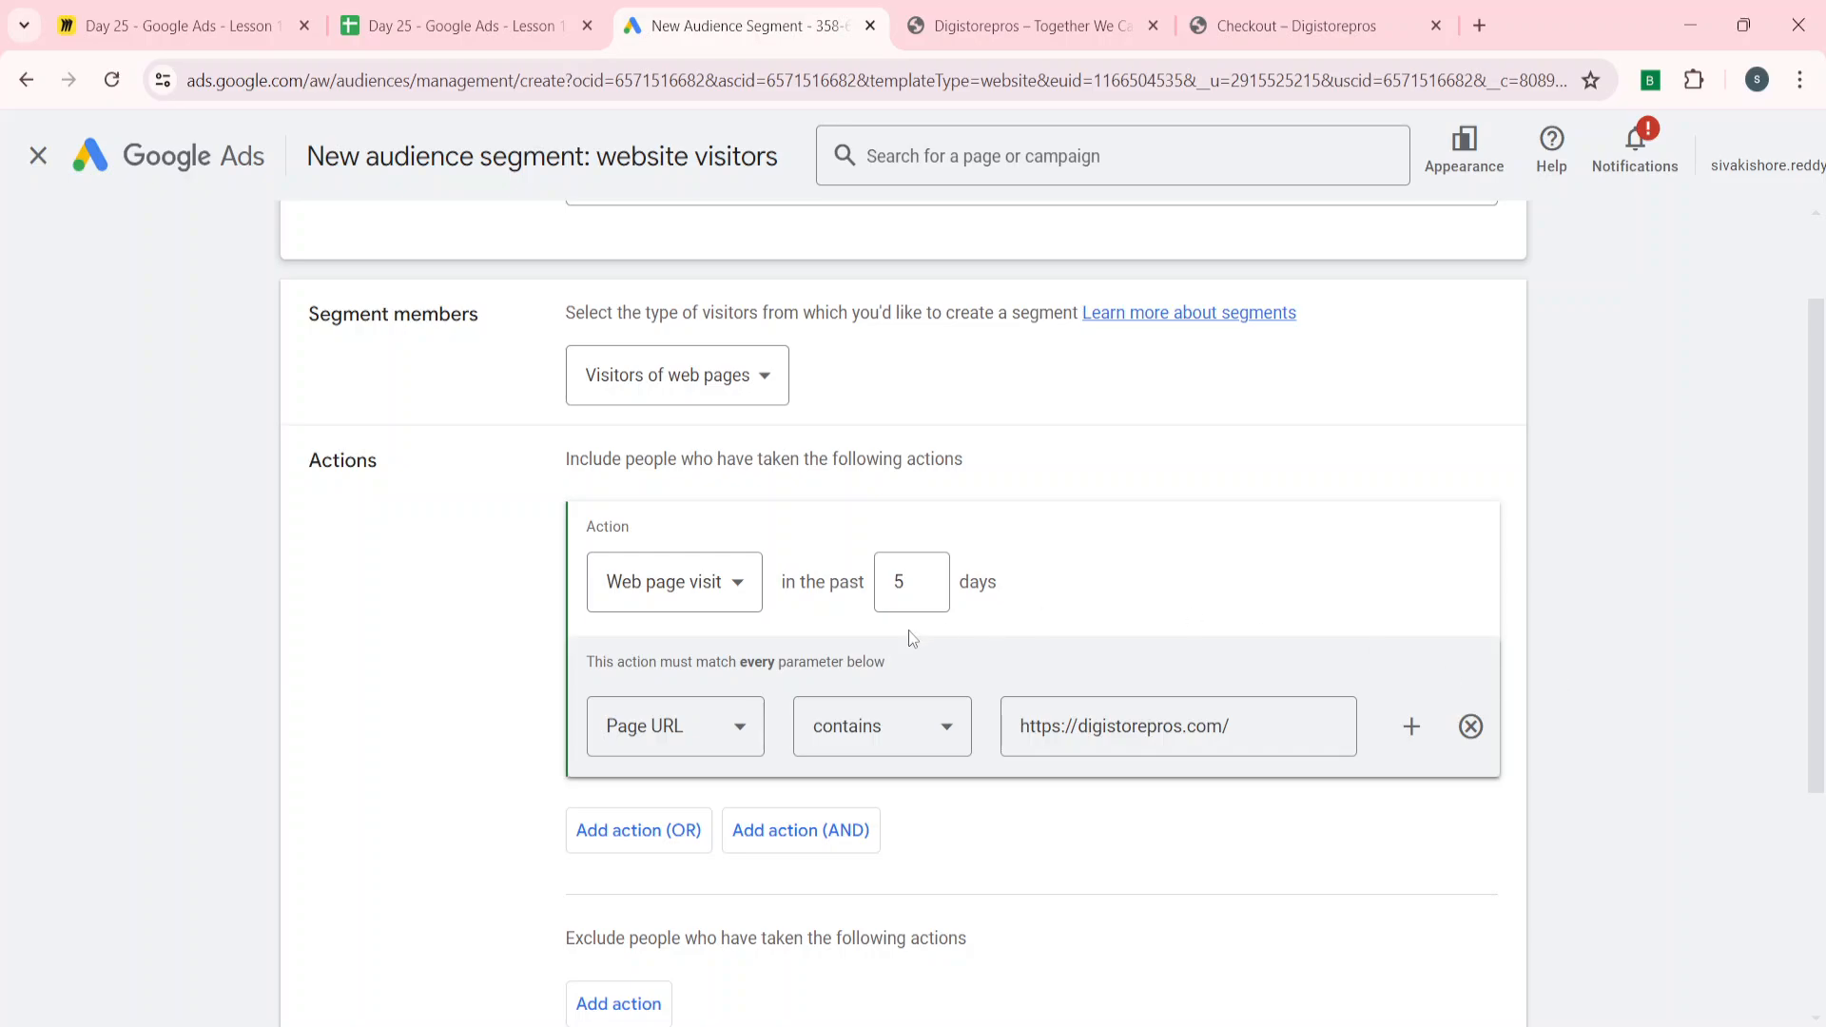
left_click(1009, 12)
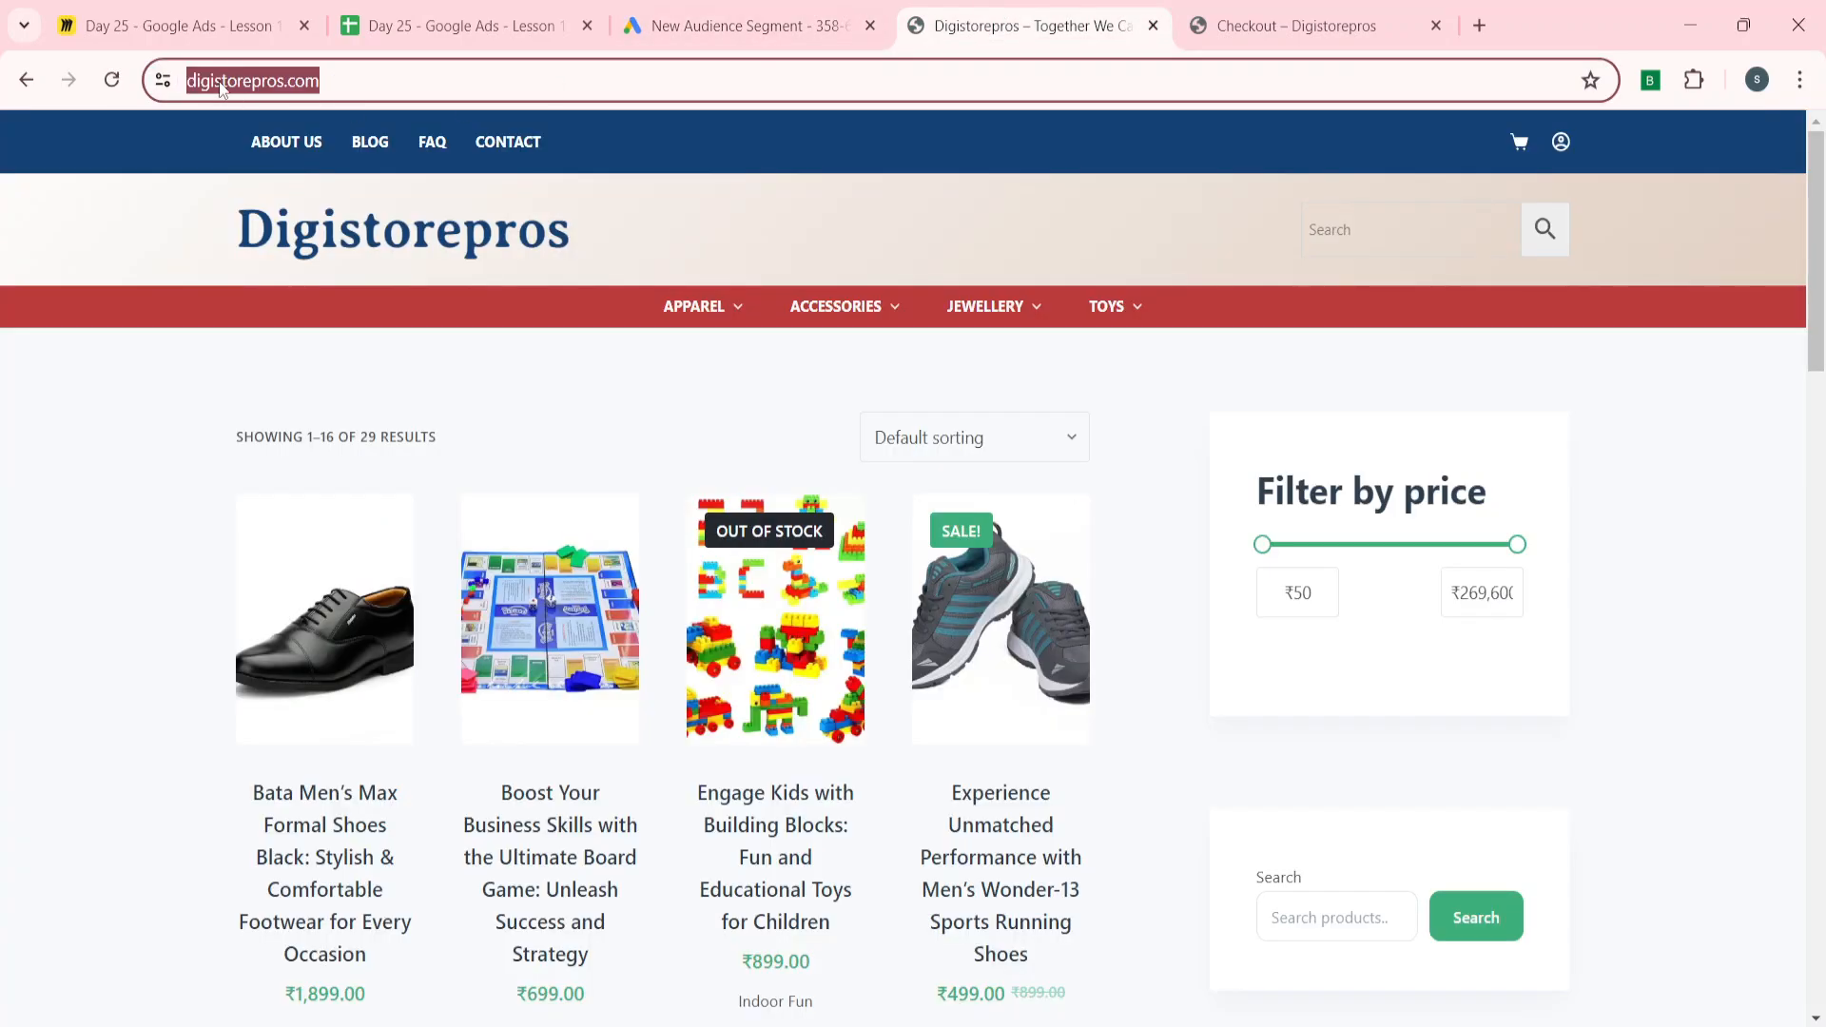
left_click(545, 14)
scroll(933, 541, "right", 3)
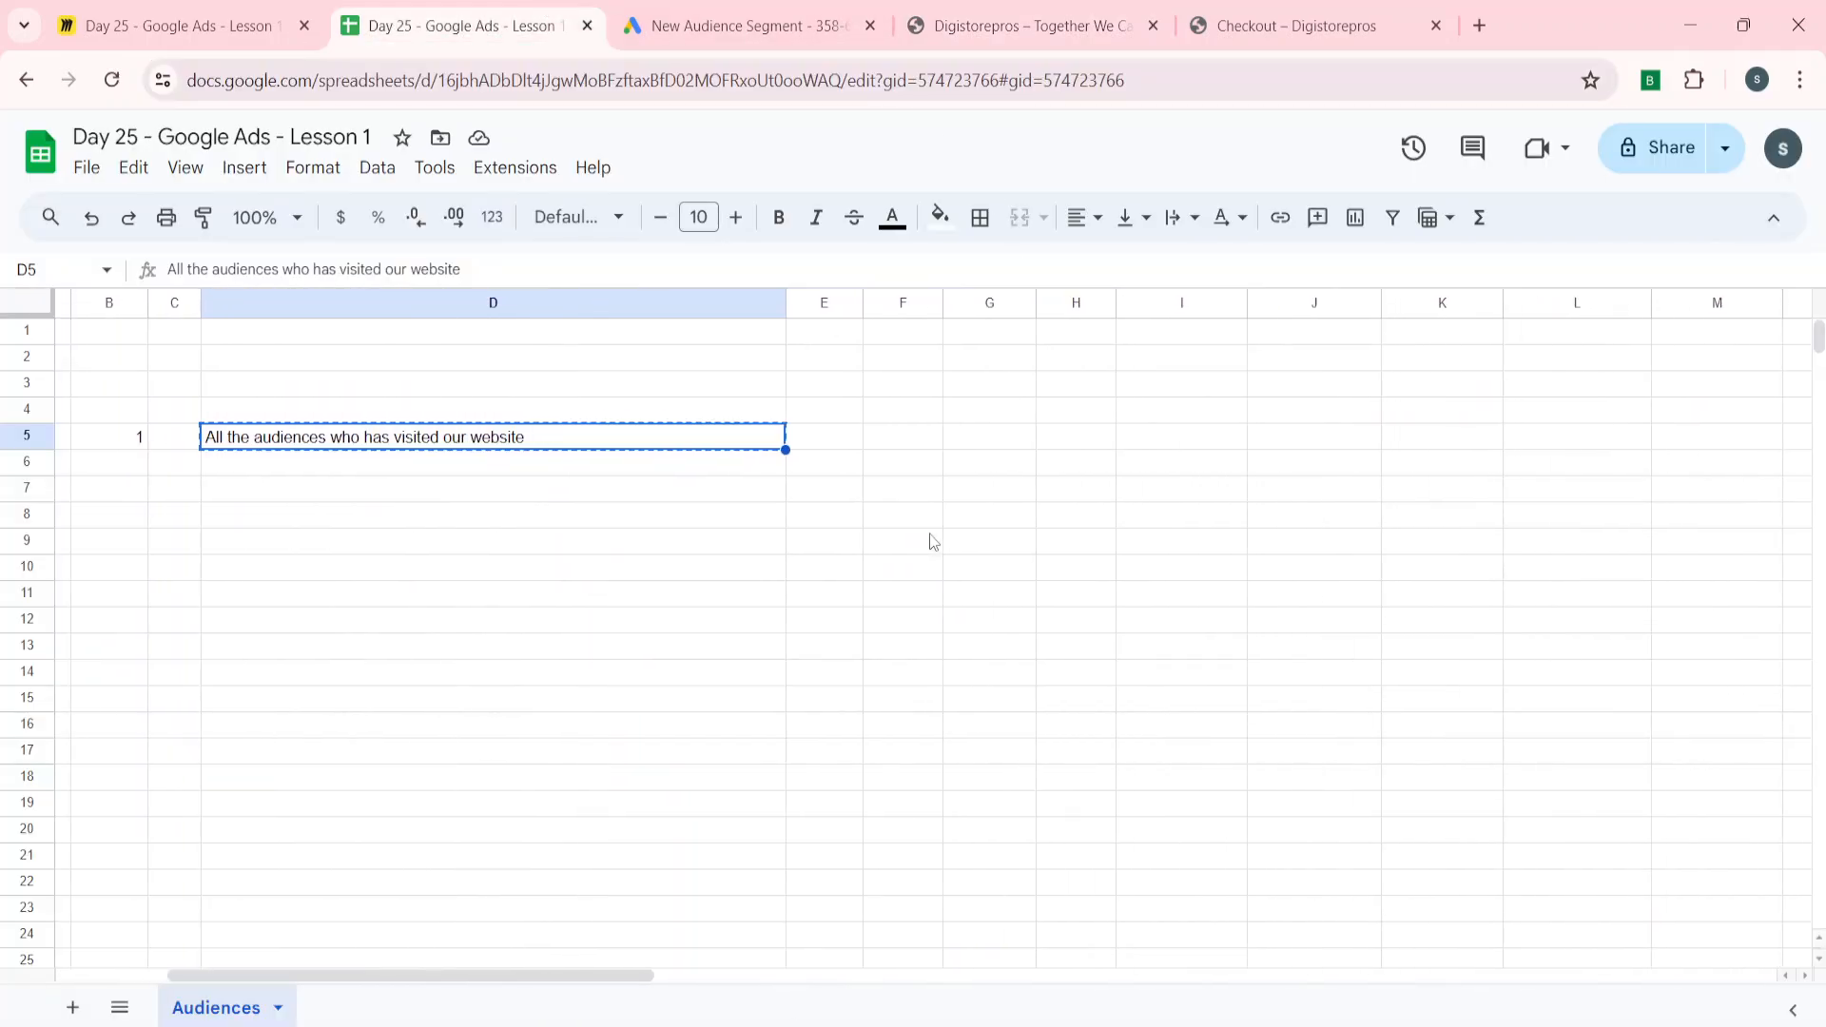
left_click(1074, 416)
key("ctrl+v")
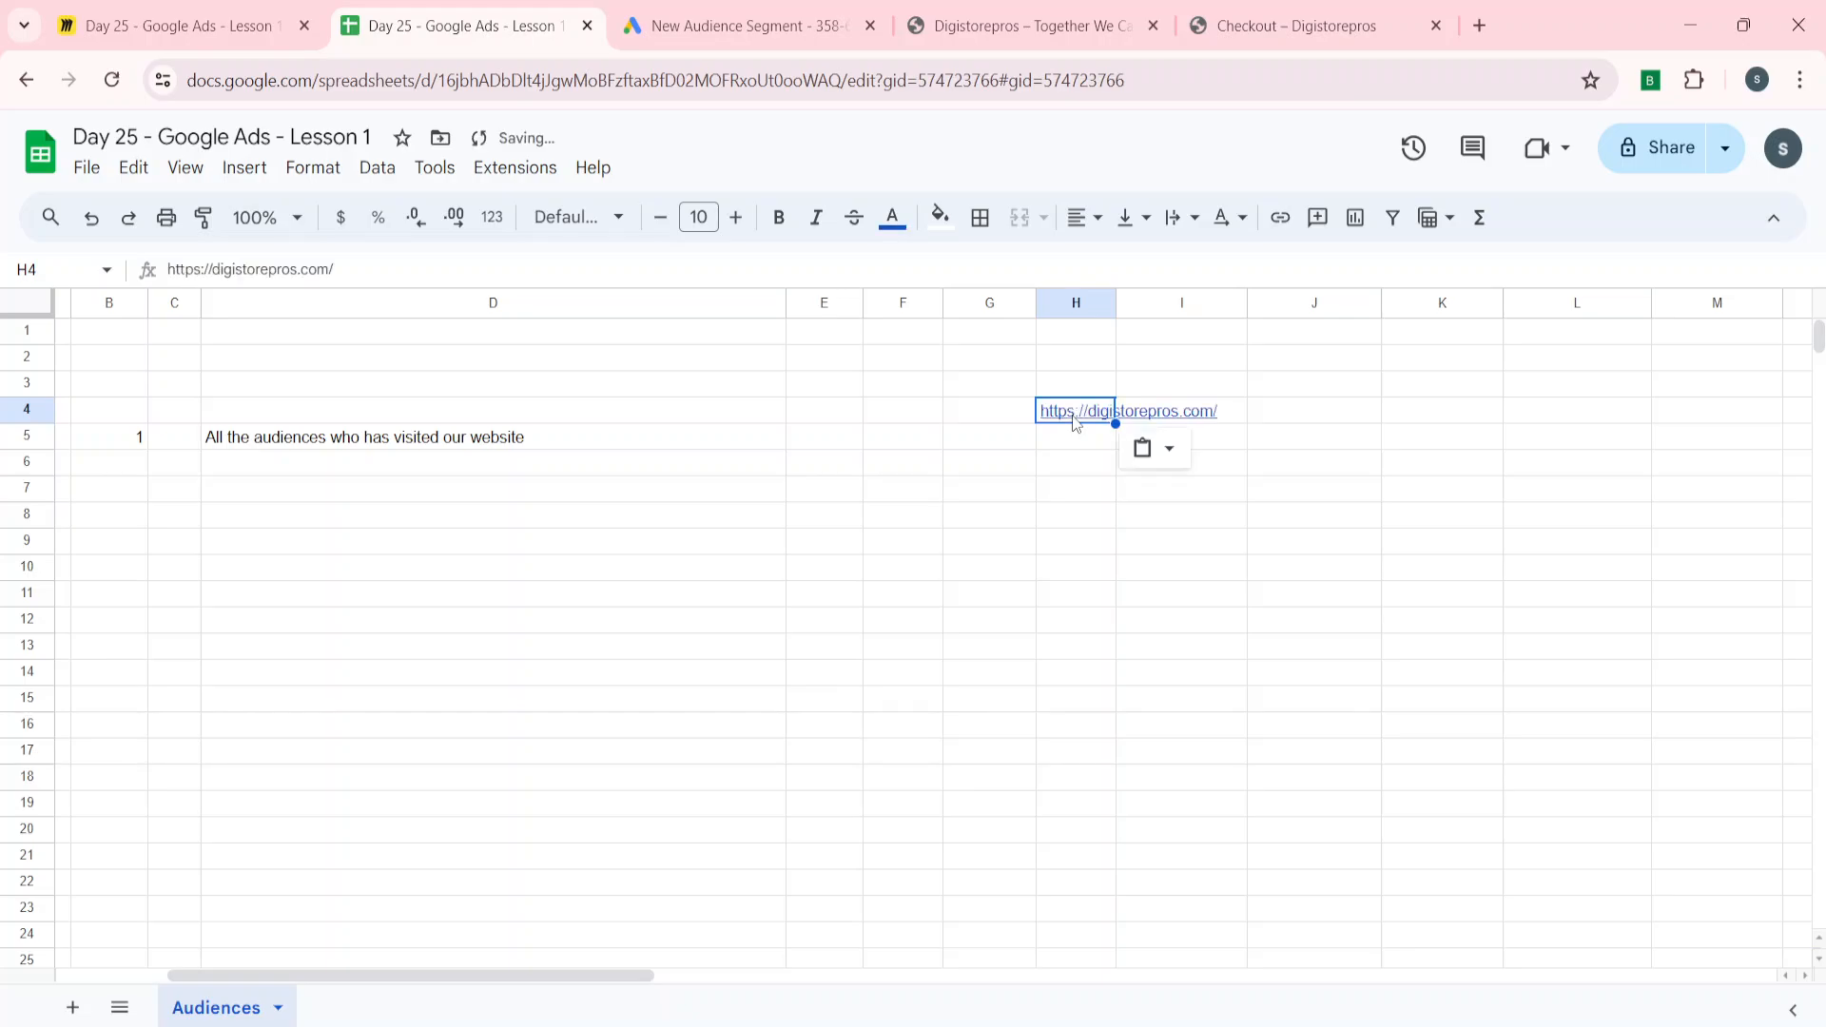
- Open the store's Jewellery category page and copy its URL into cell H5 of the lesson sheet
left_click(1027, 26)
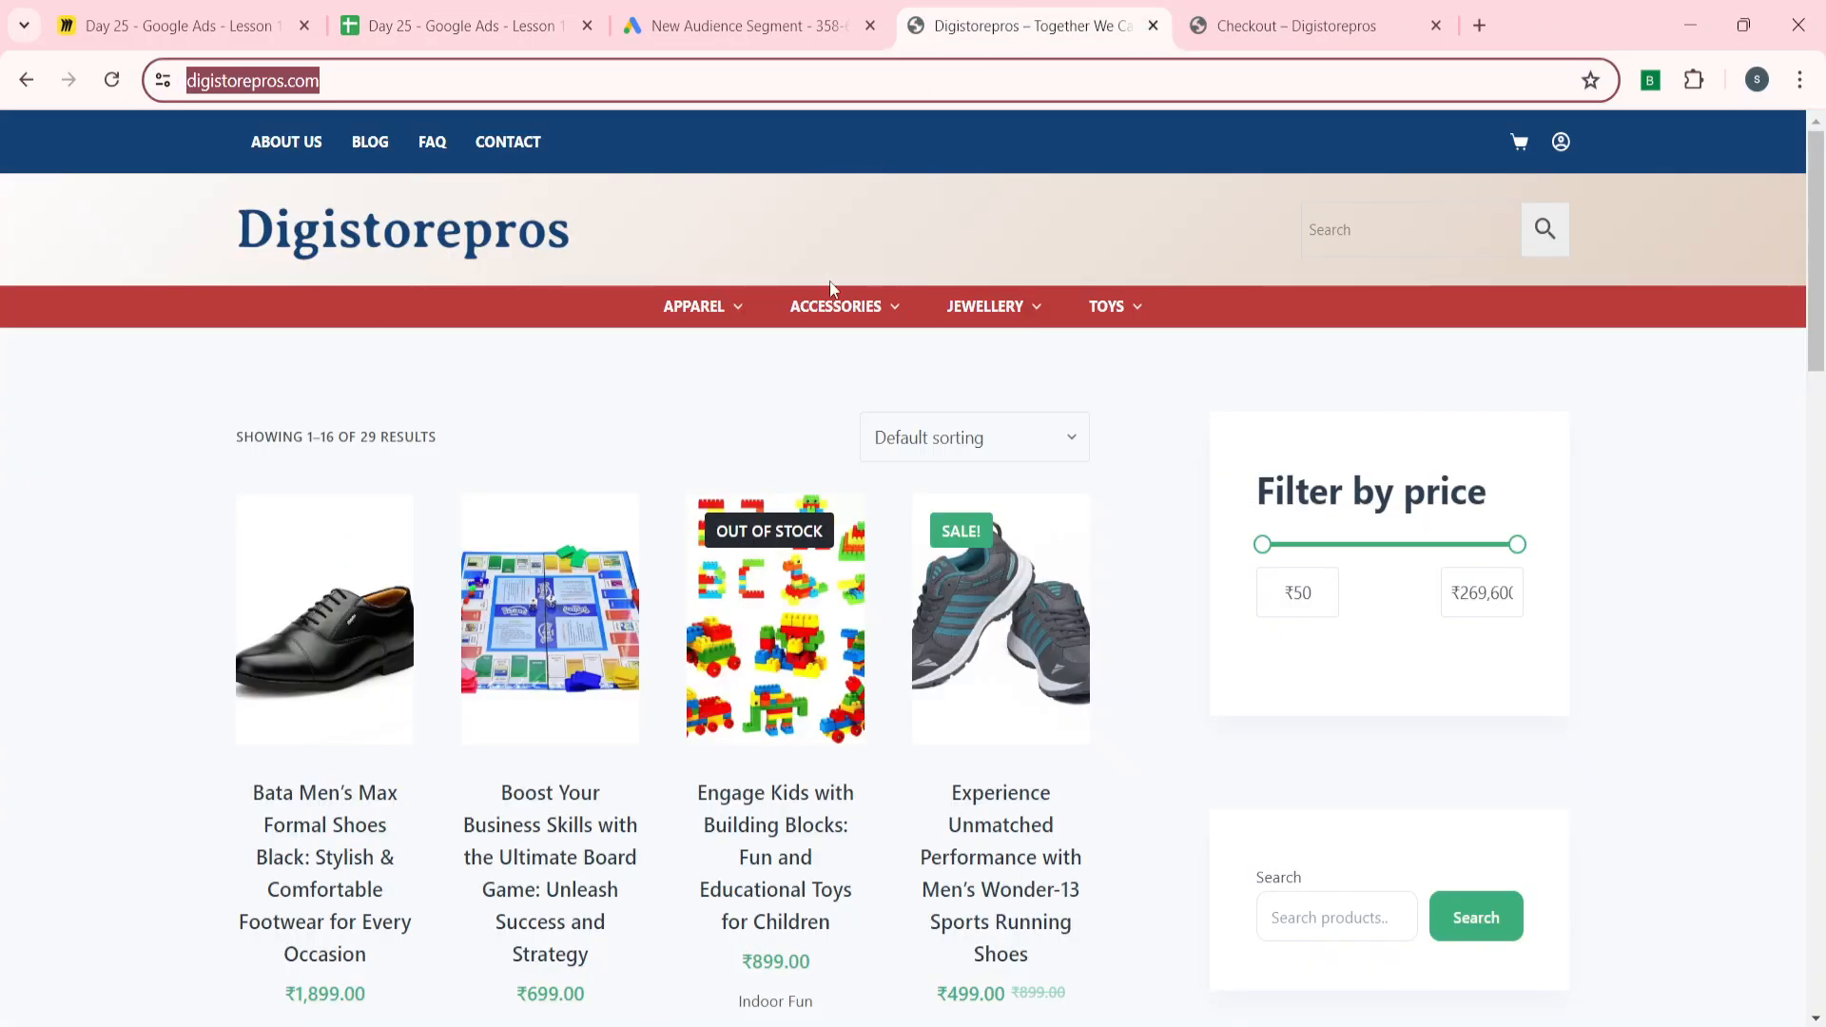
left_click(989, 308)
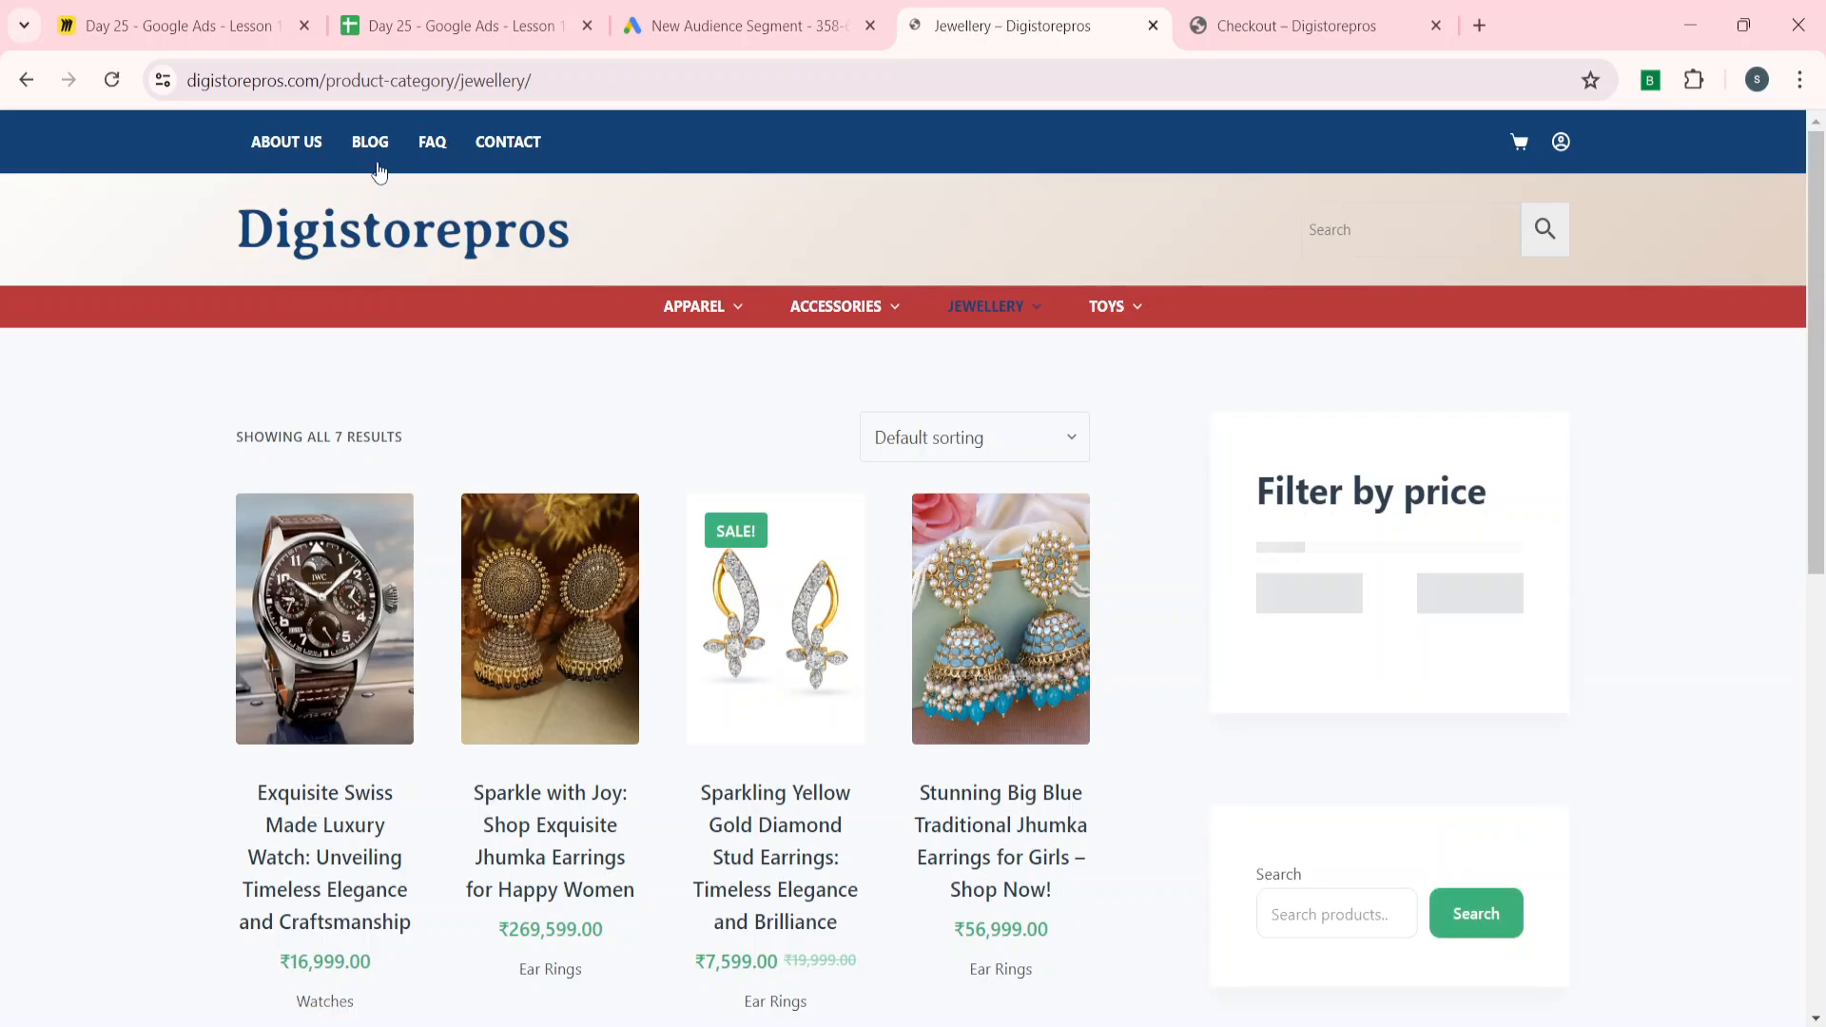
left_click(259, 81)
key("ctrl+c")
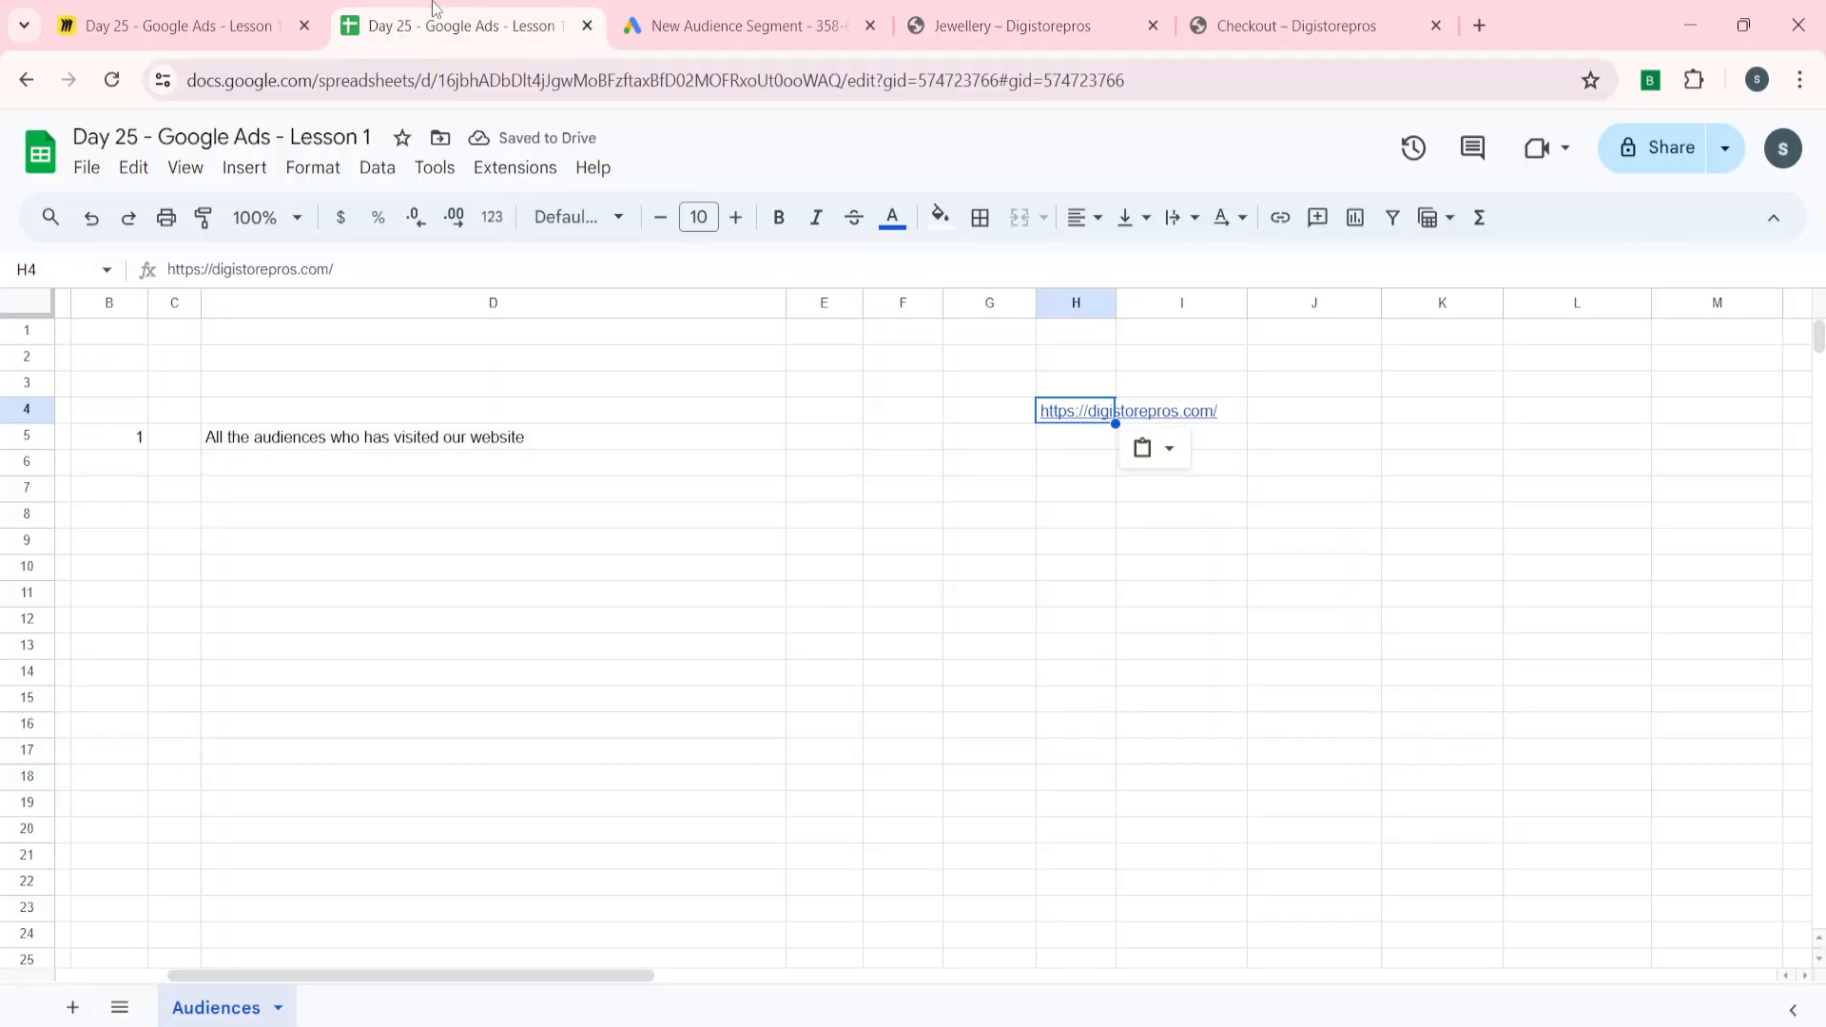
left_click(457, 25)
key("ctrl+v")
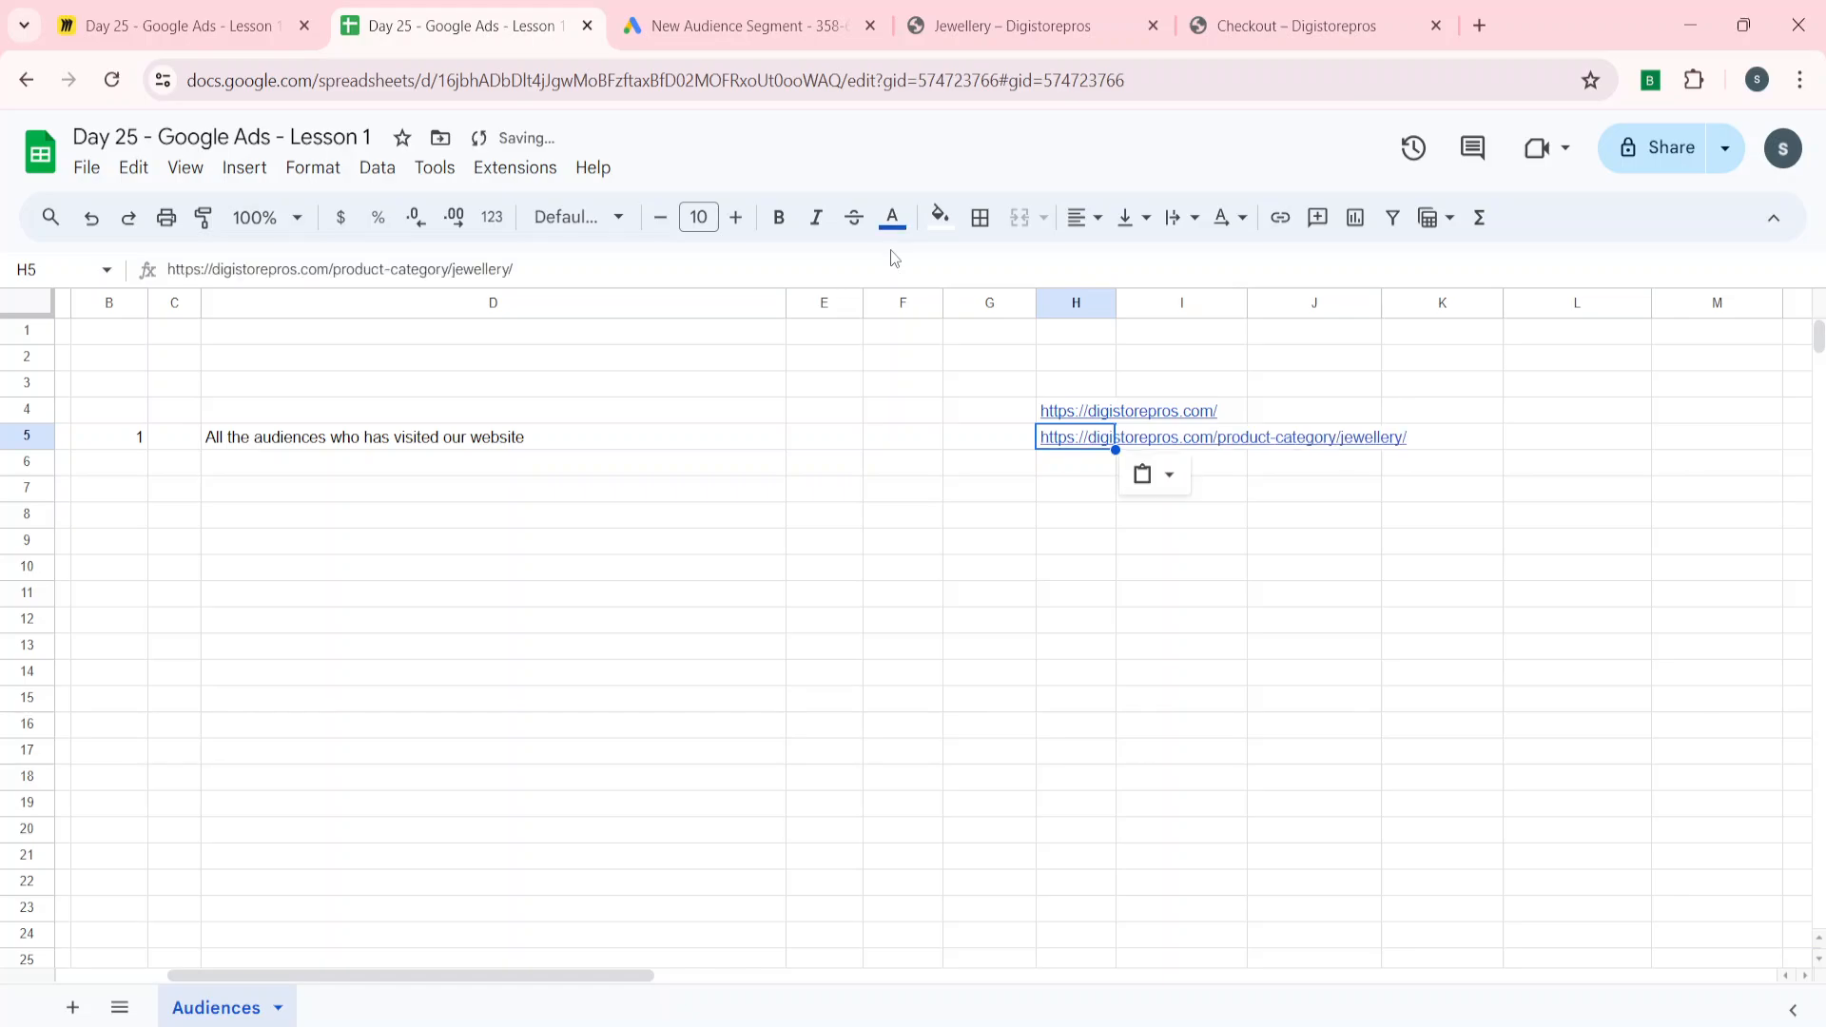
- Open the Exquisite Swiss Made Luxury Watch product page and copy its URL into cell H6 of the lesson sheet
left_click(1037, 26)
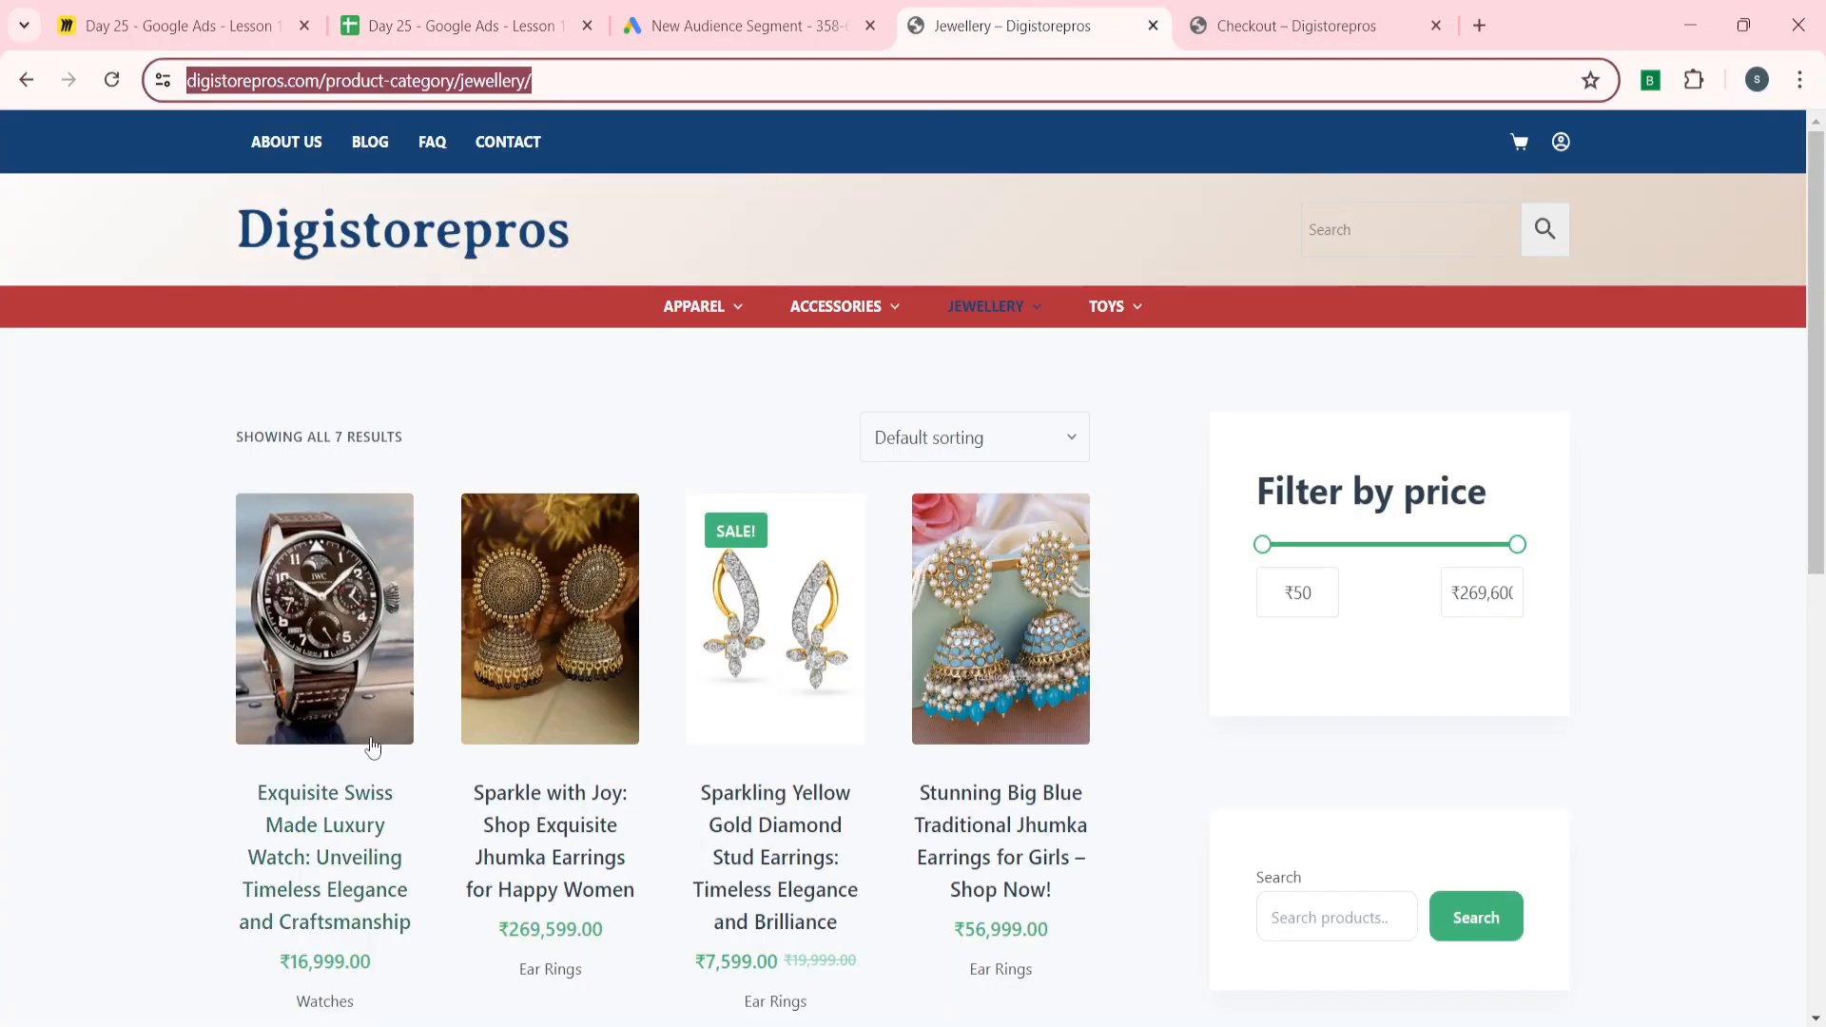
left_click(341, 809)
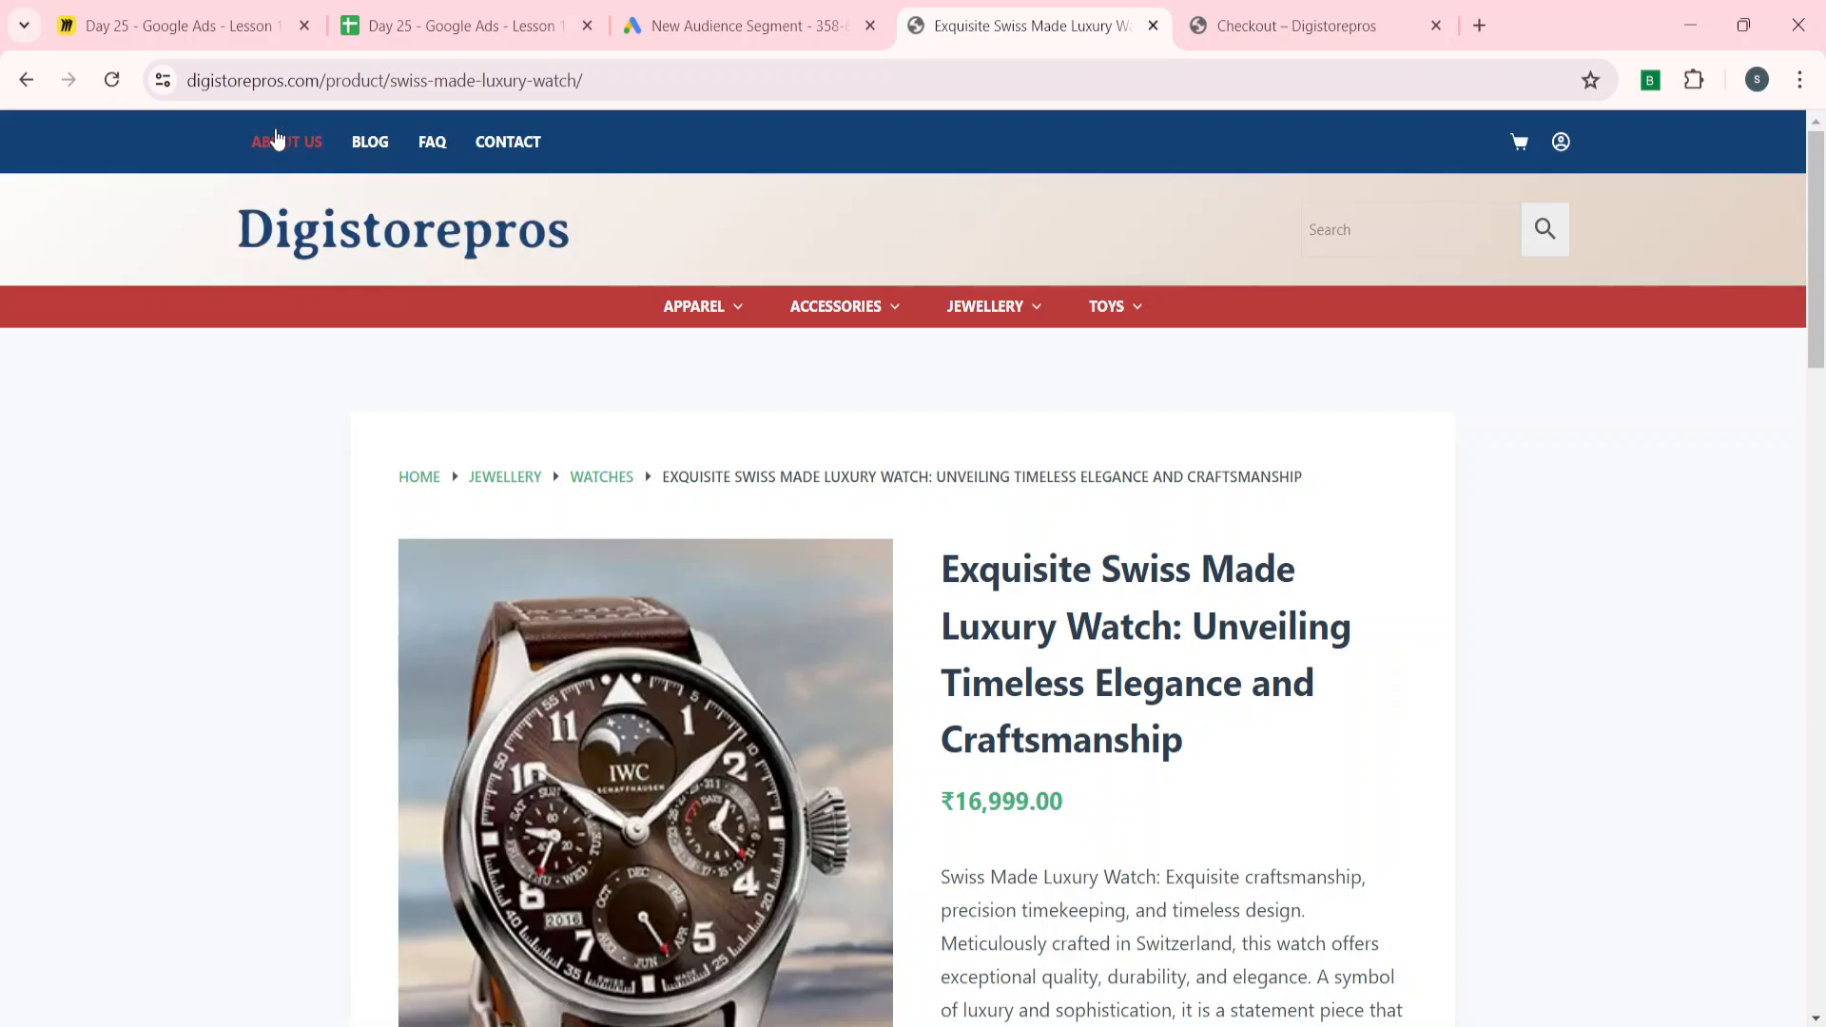
left_click(265, 92)
key("ctrl+c")
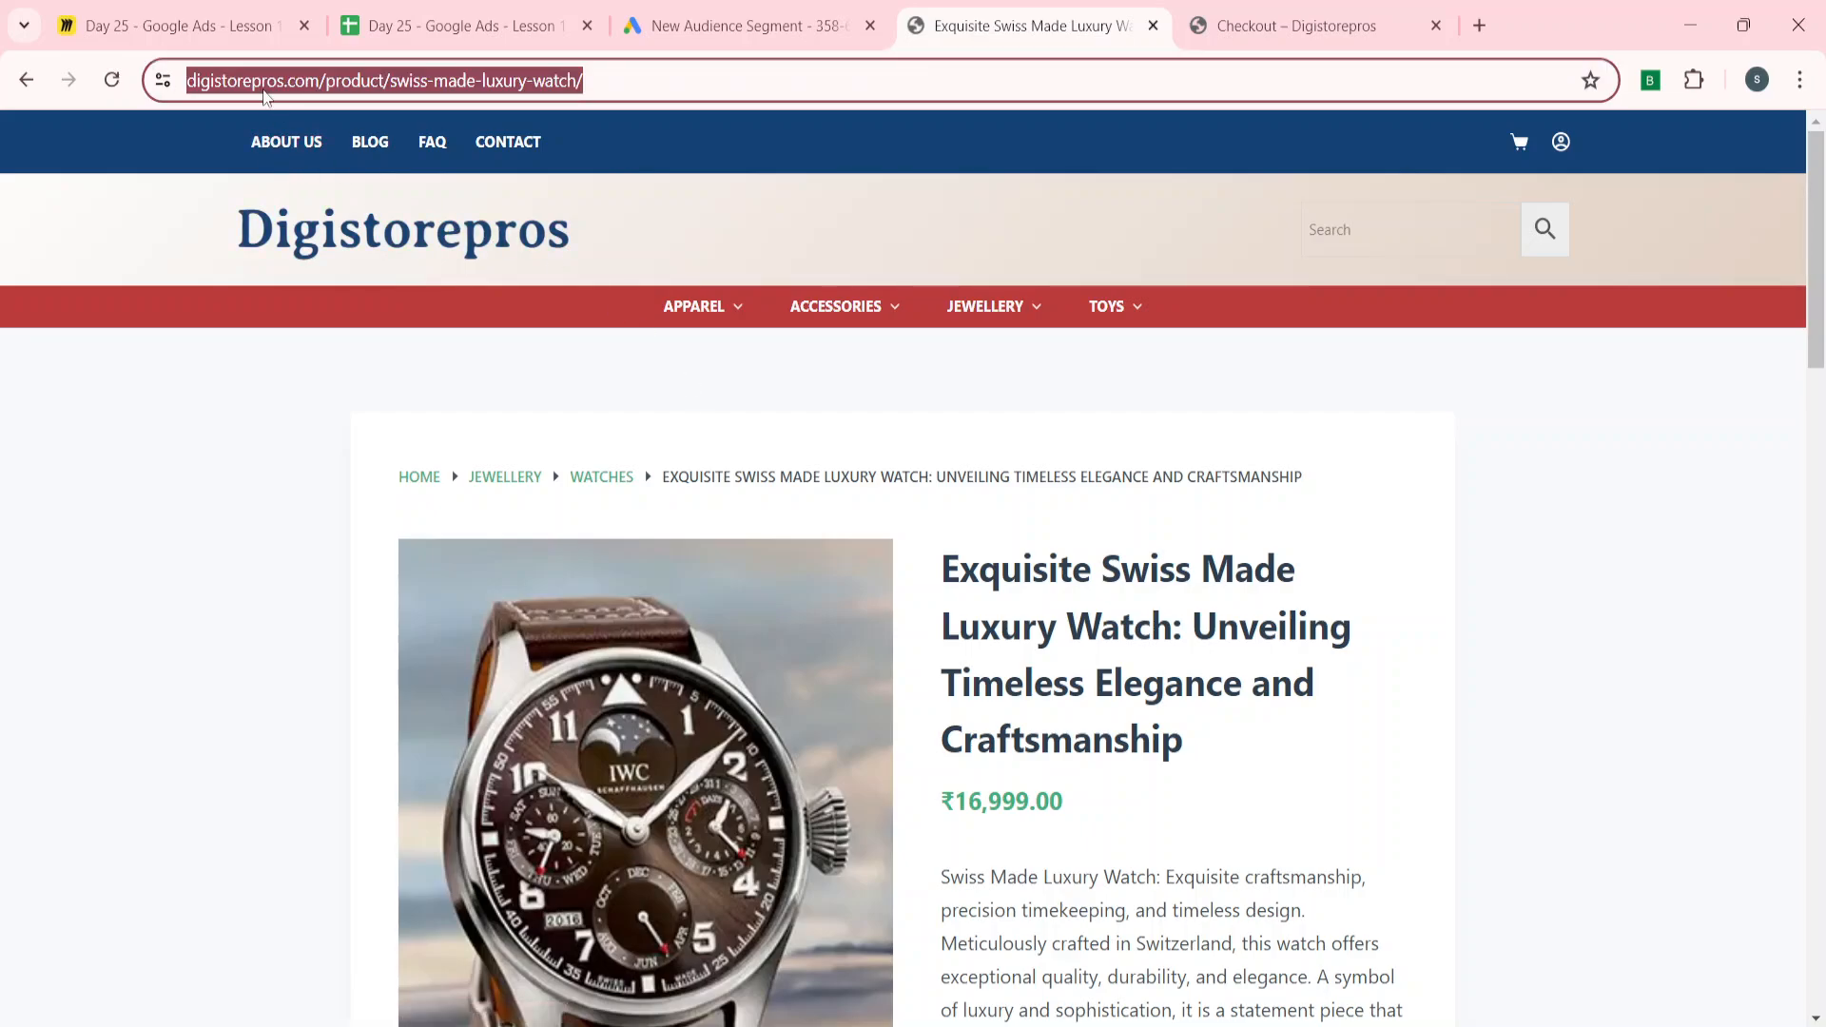
left_click(392, 14)
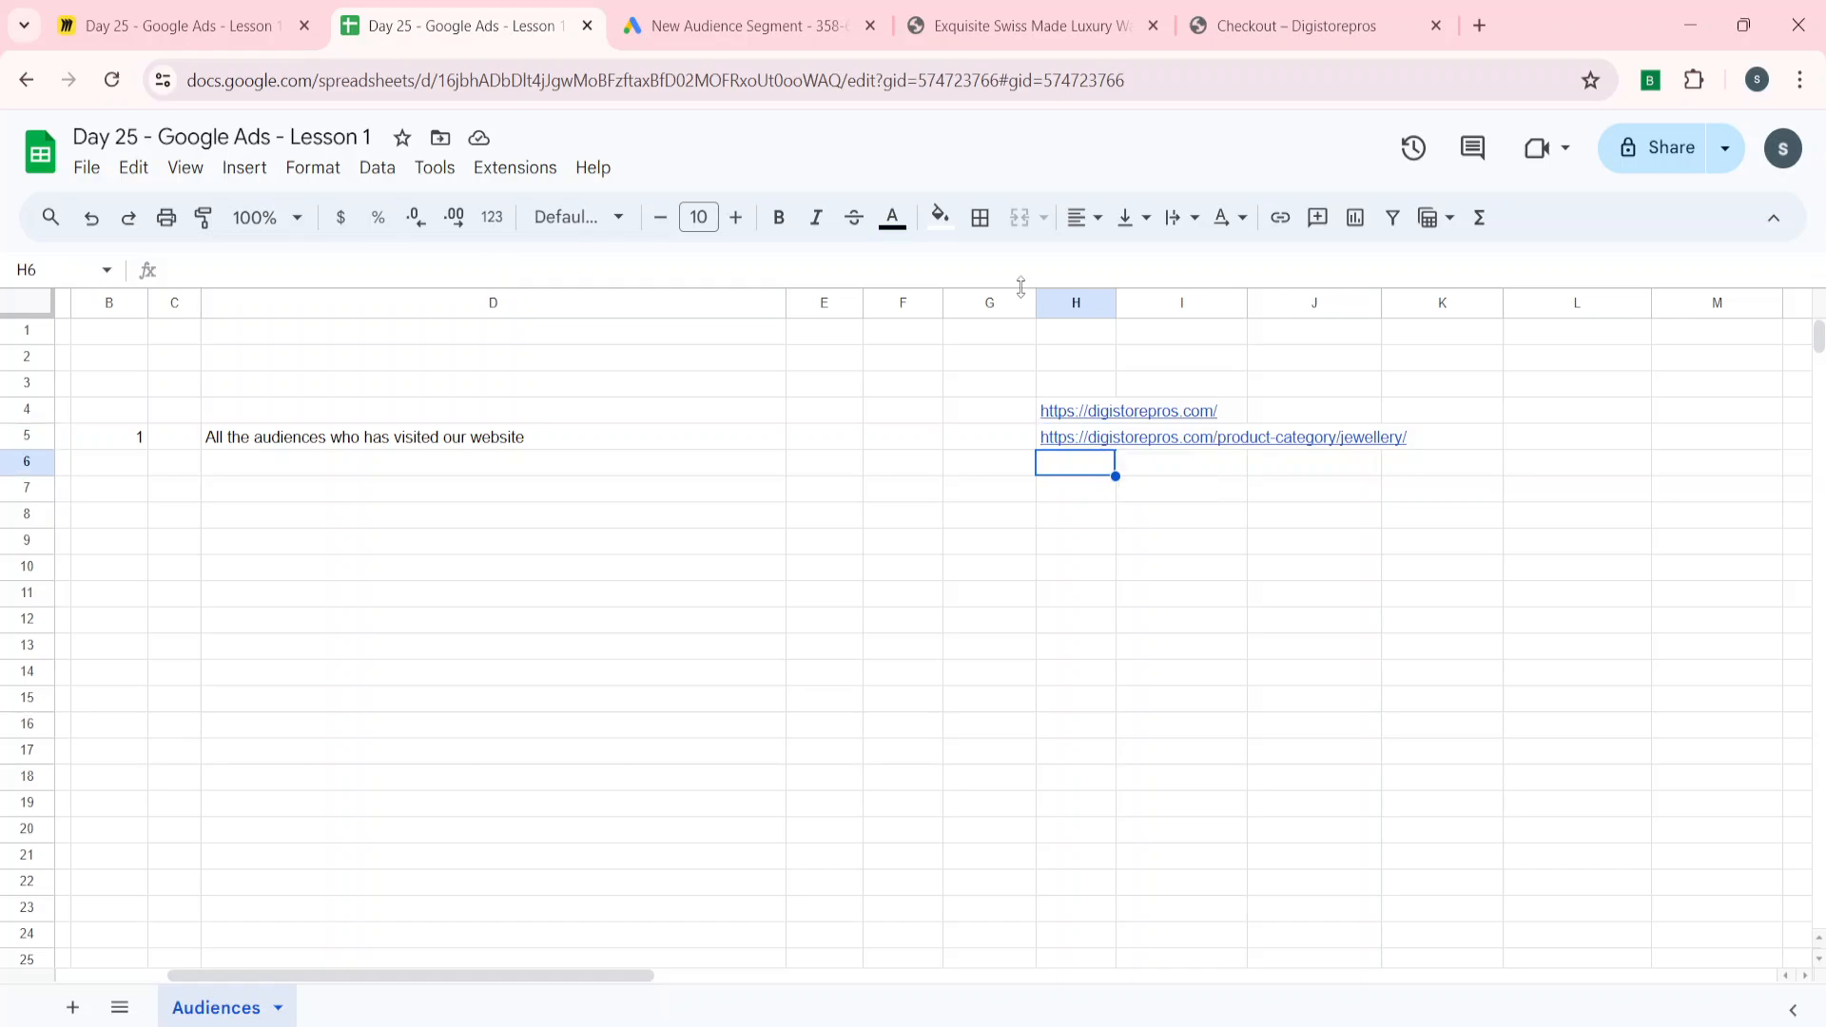
key("ctrl+v")
- Return to the store, add one Swiss Made Luxury Watch to the basket and open the cart page
left_click(1022, 25)
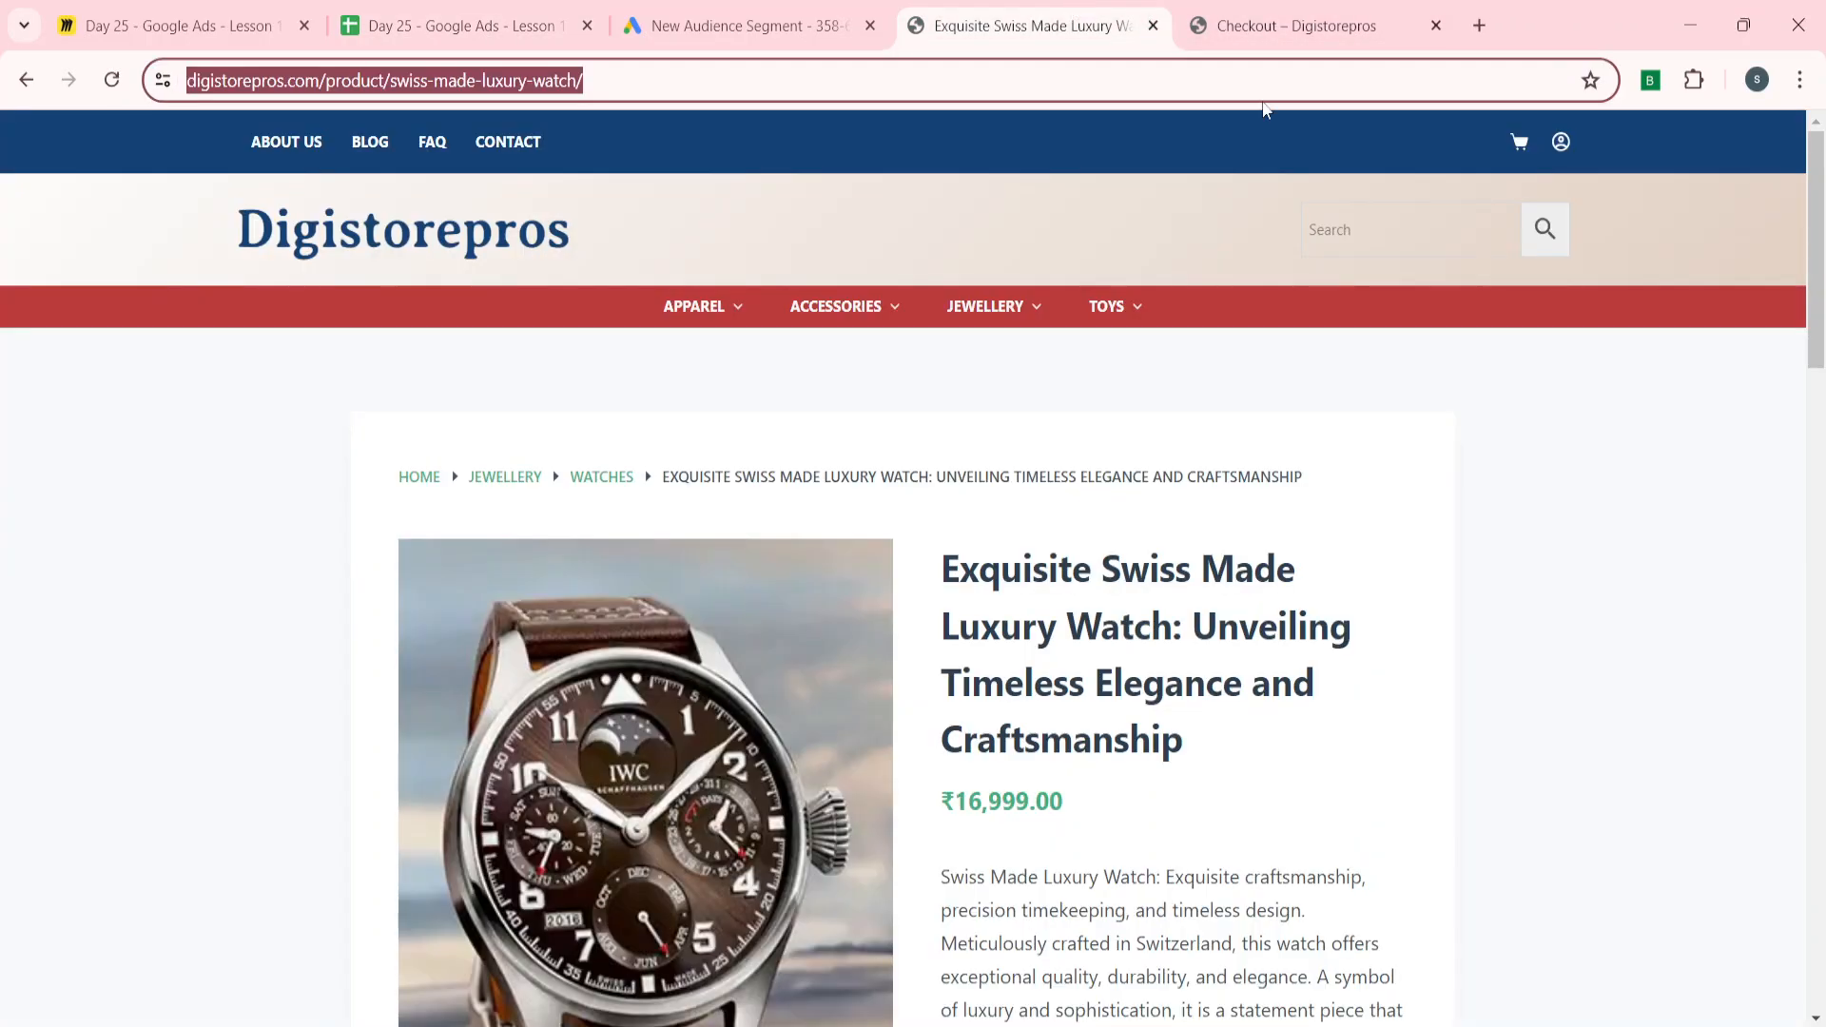
scroll(666, 570, "down", 8)
left_click(1268, 525)
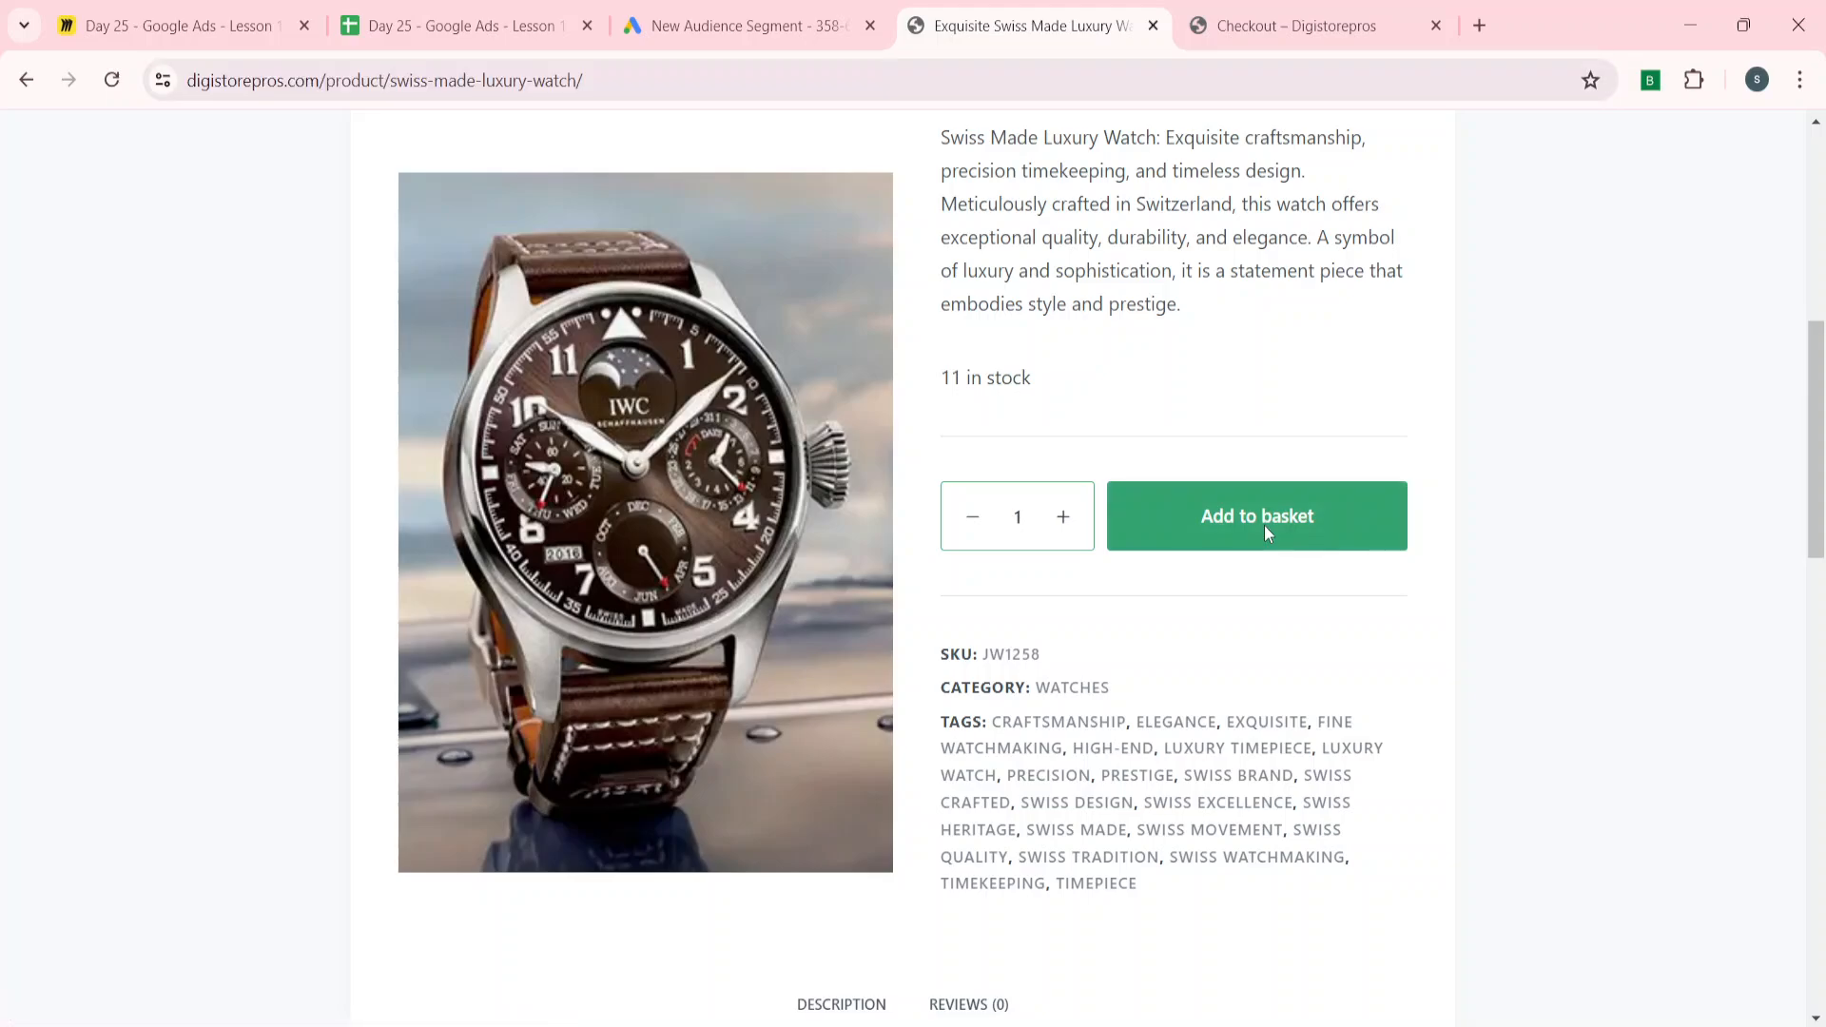
scroll(1353, 421, "up", 8)
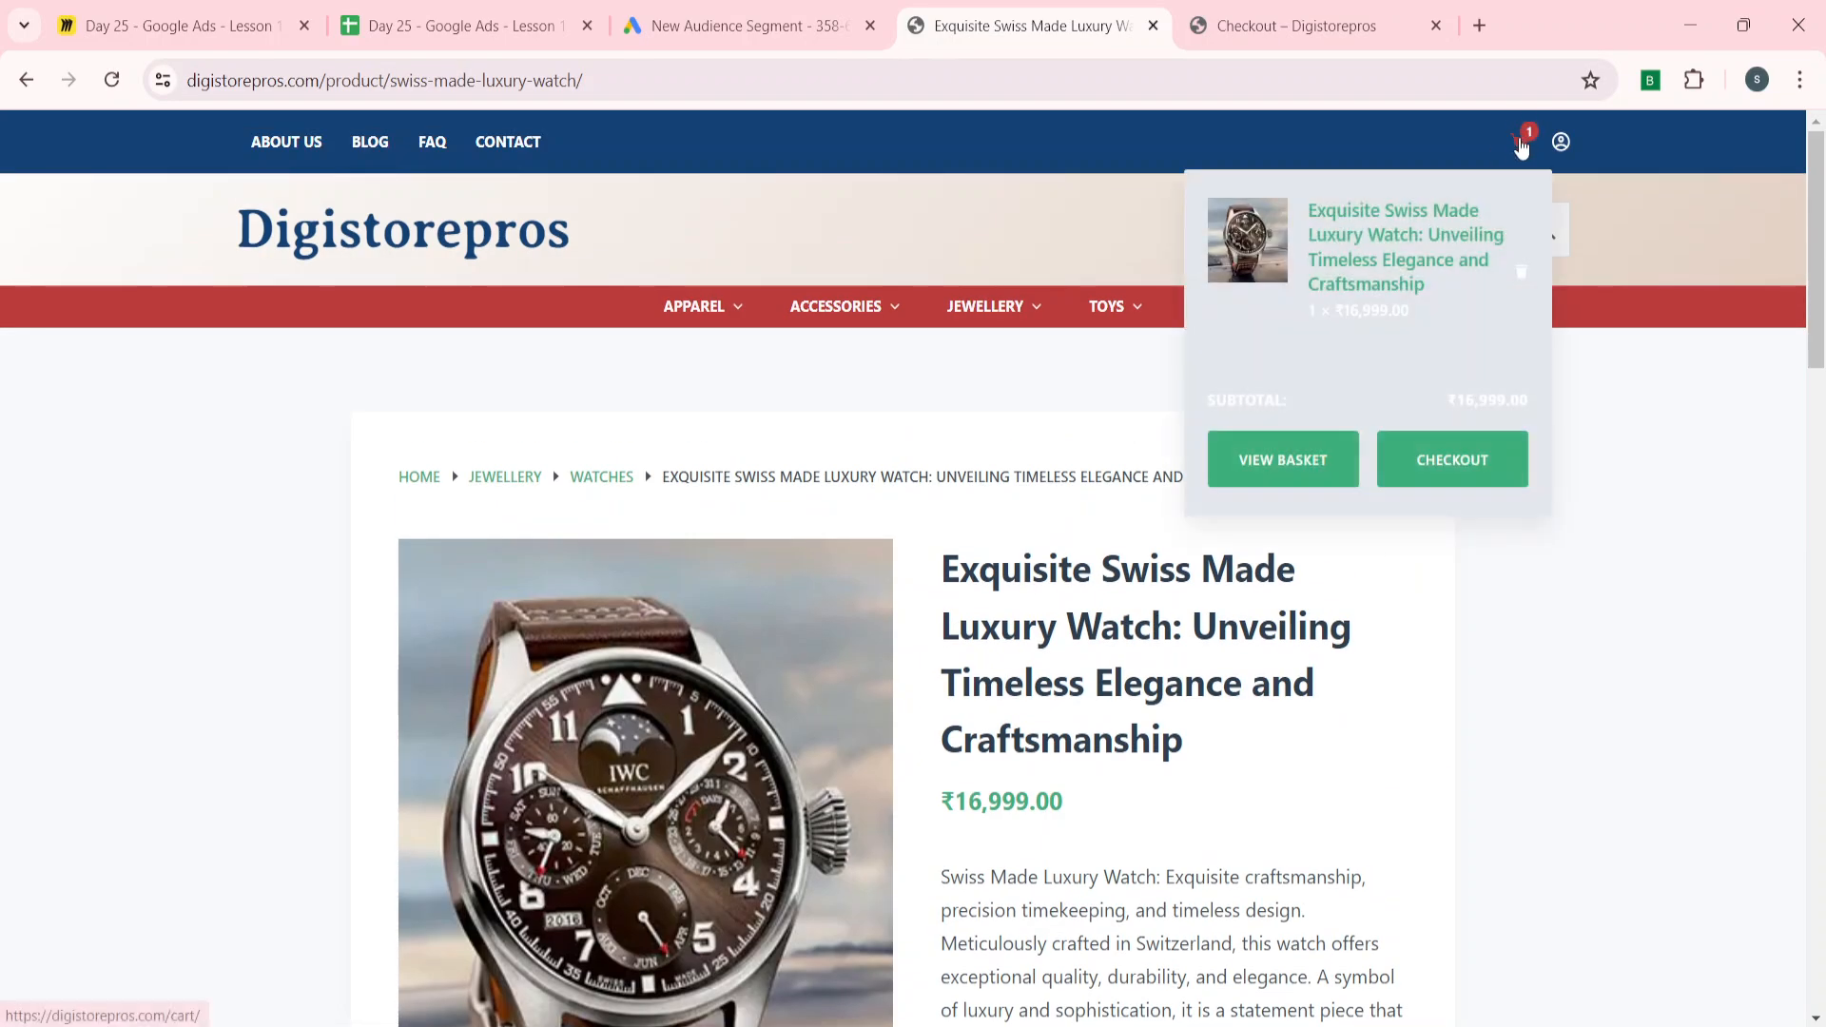
left_click(1522, 143)
left_click(235, 84)
key("ctrl+c")
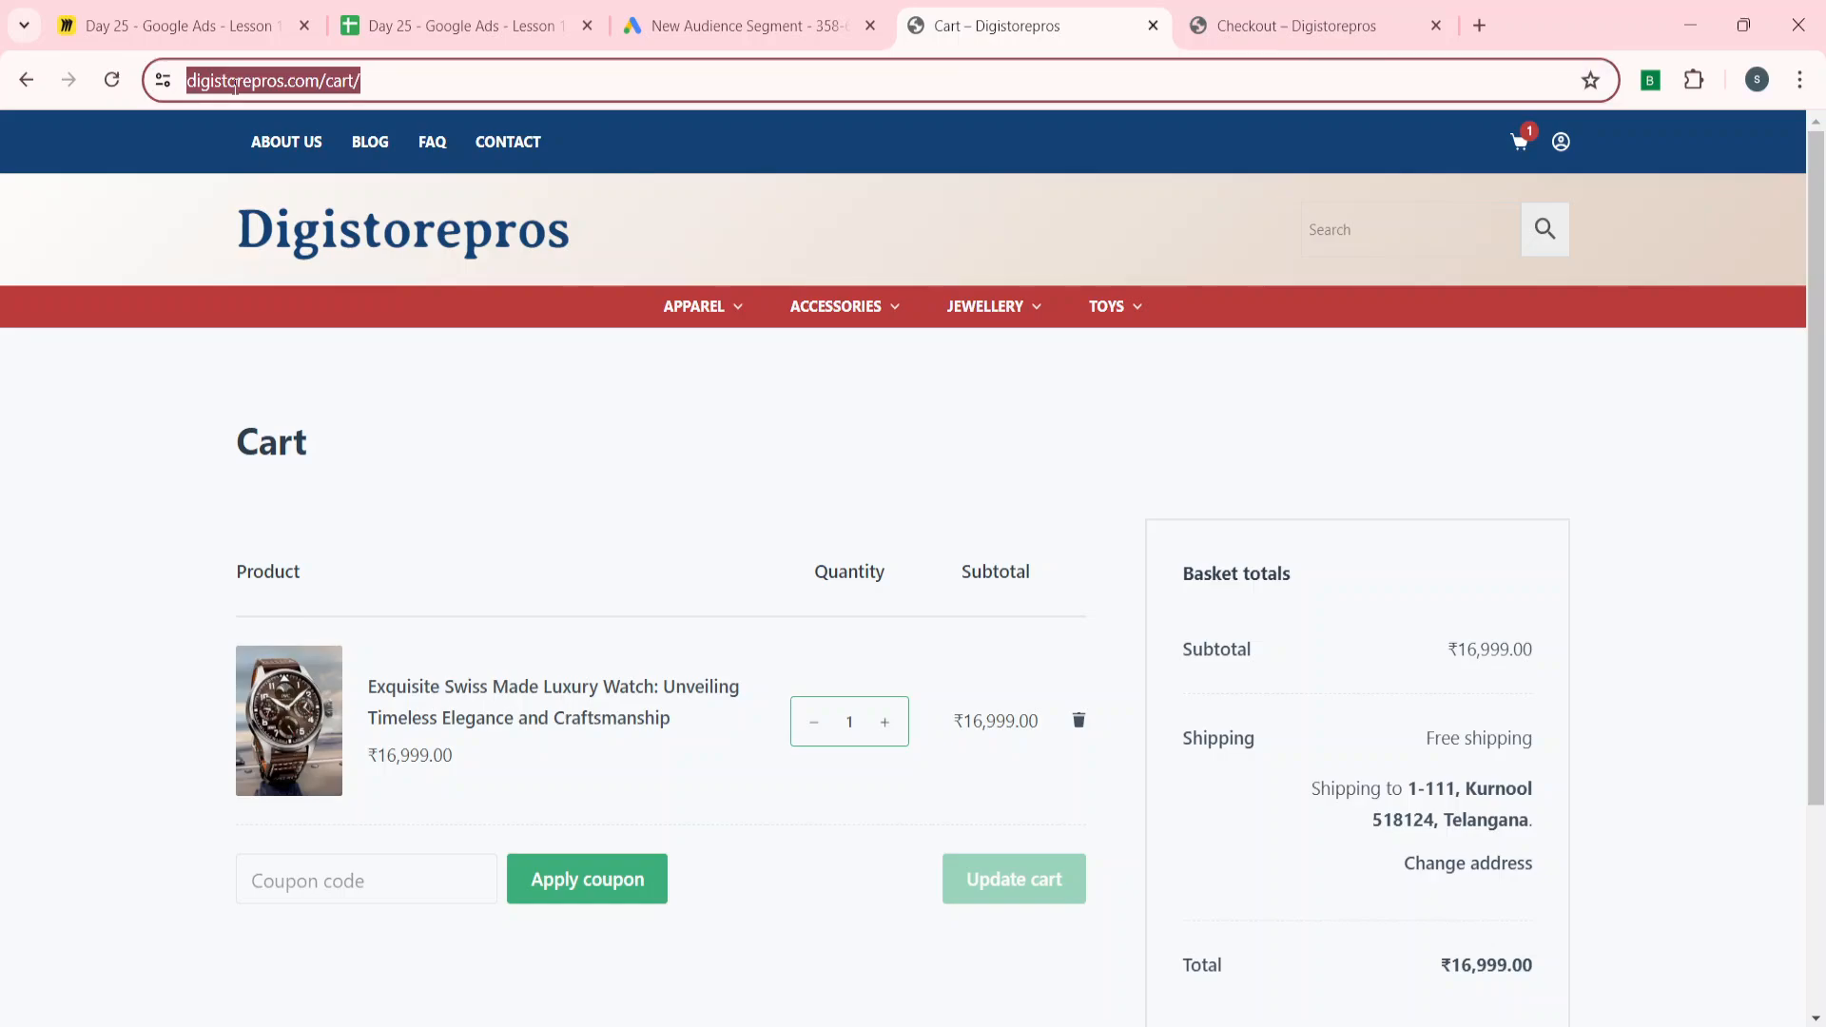
left_click(466, 26)
key("Down")
key("ctrl+v")
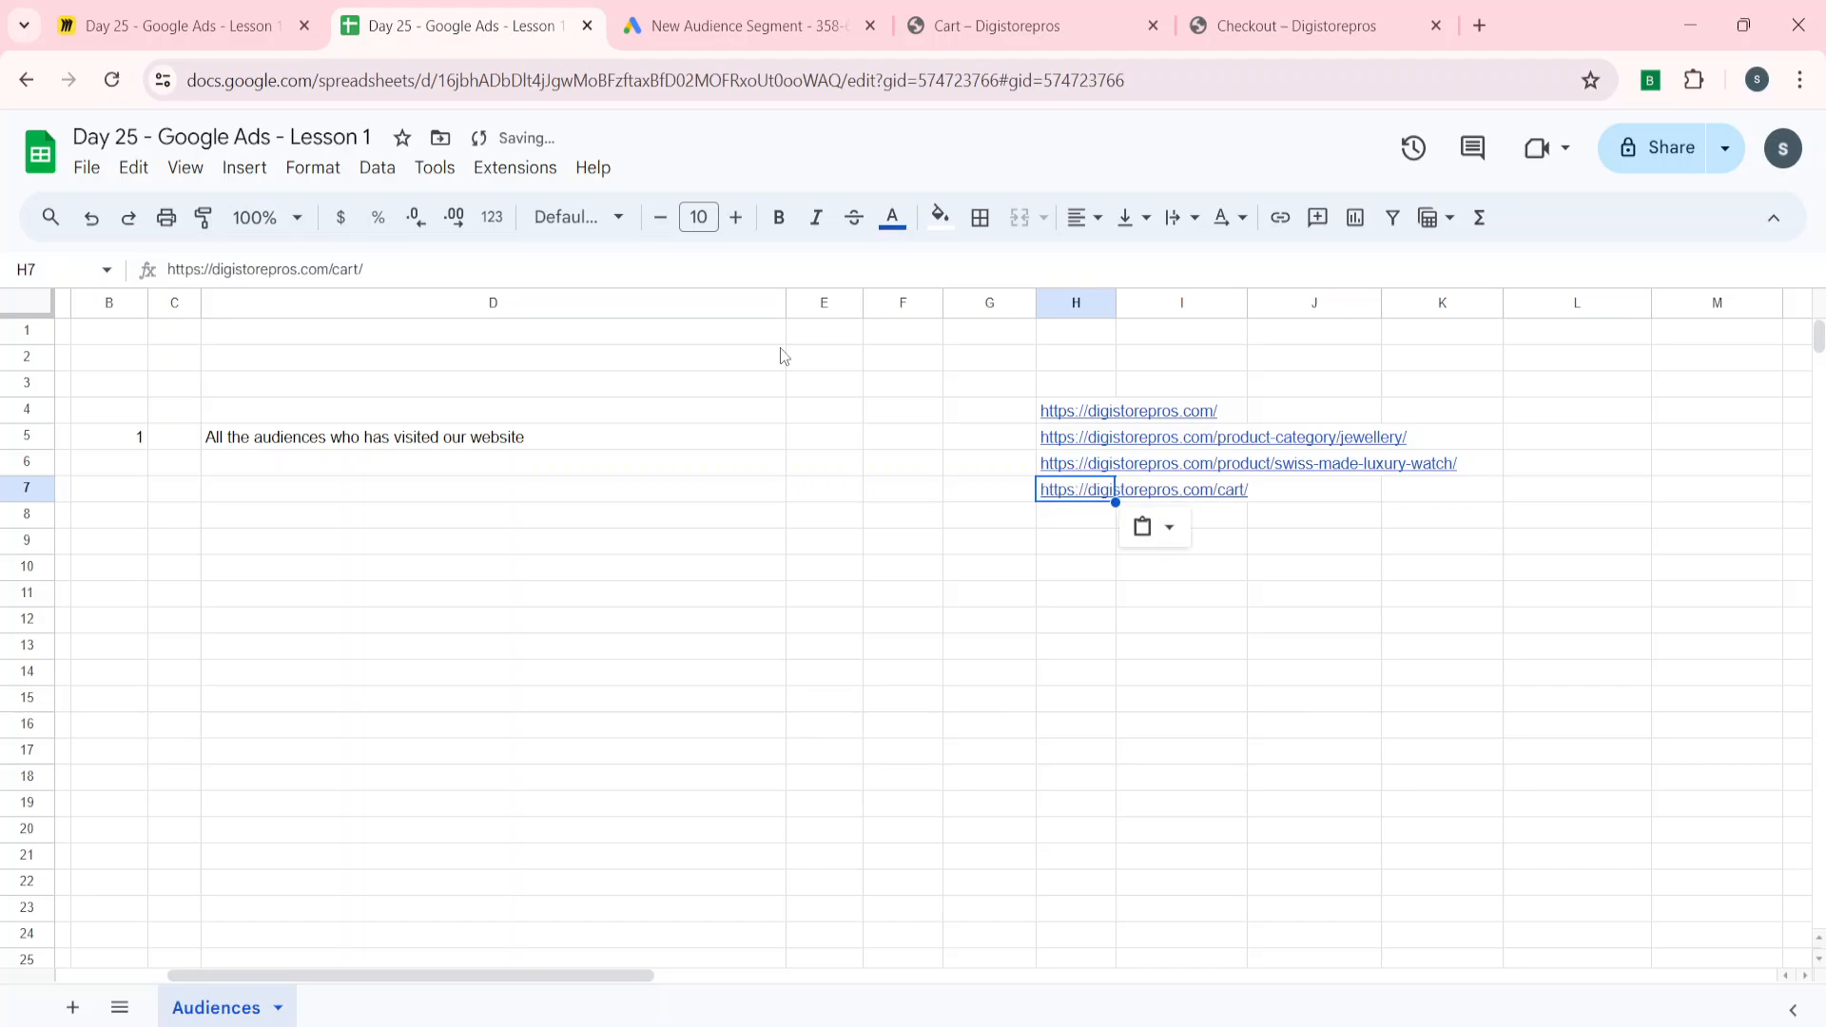
left_click(1082, 14)
scroll(1006, 690, "down", 3)
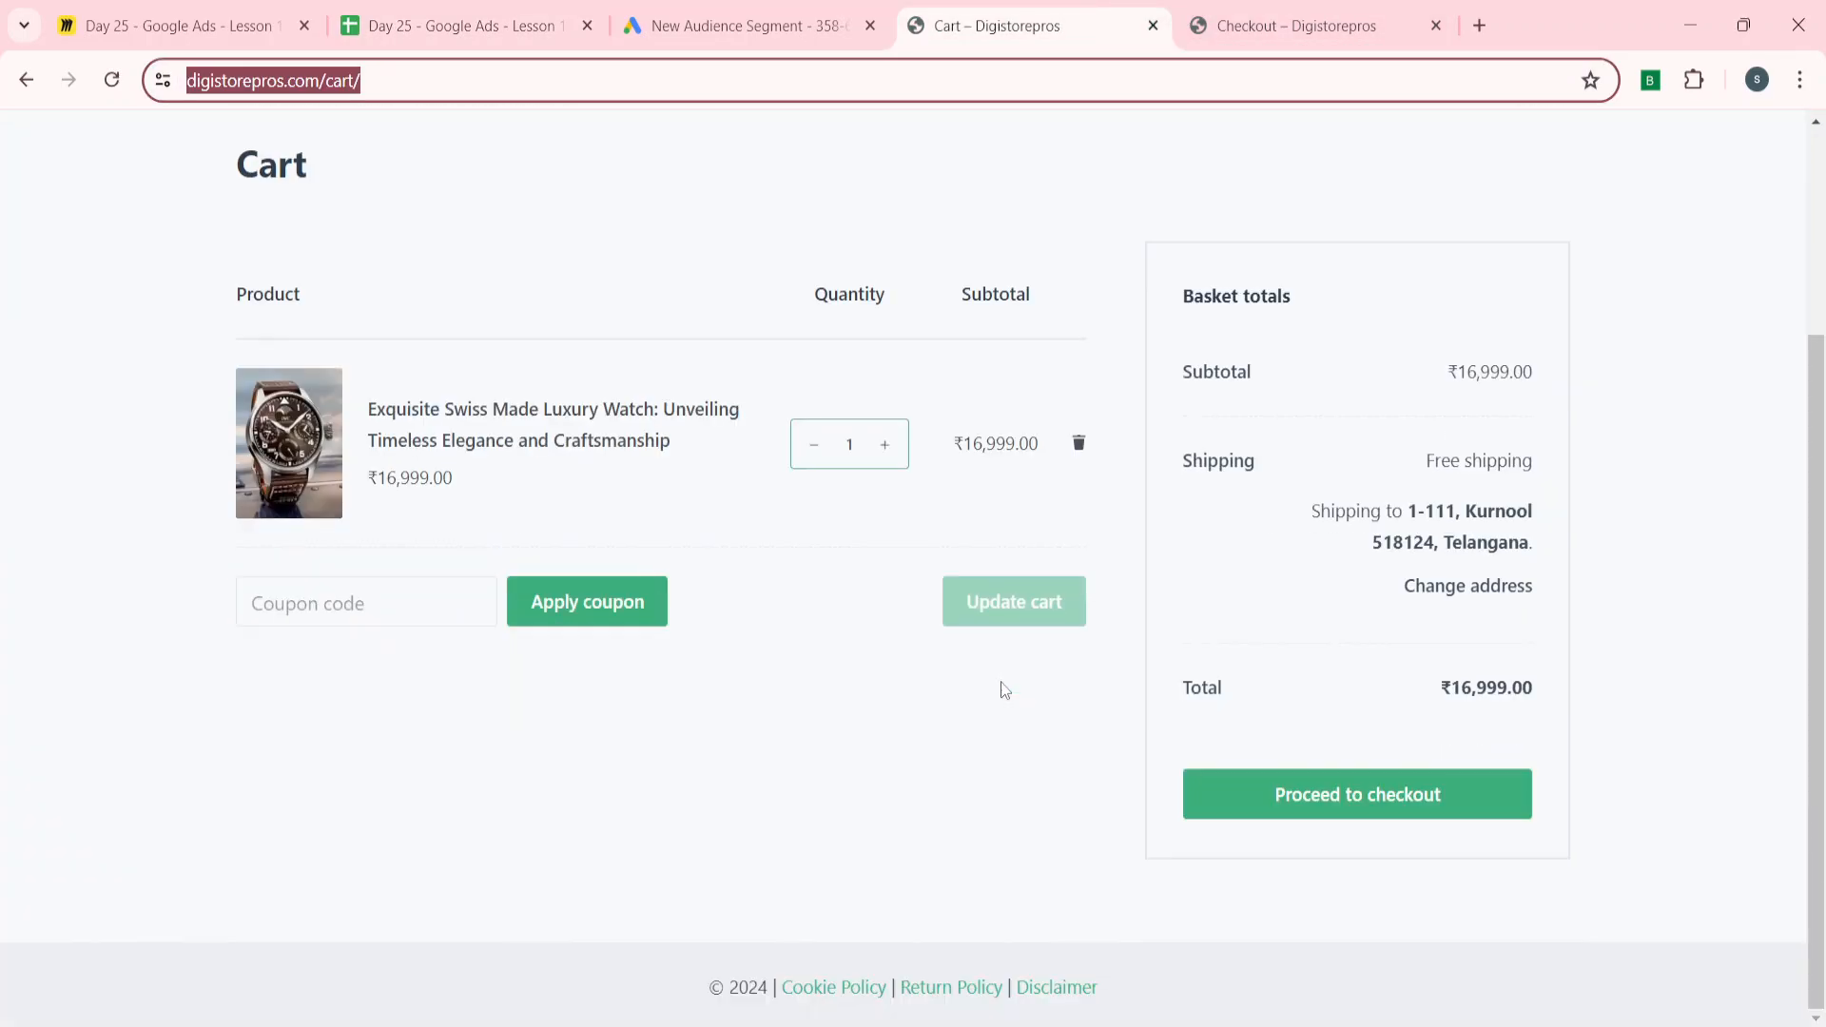
left_click(1256, 813)
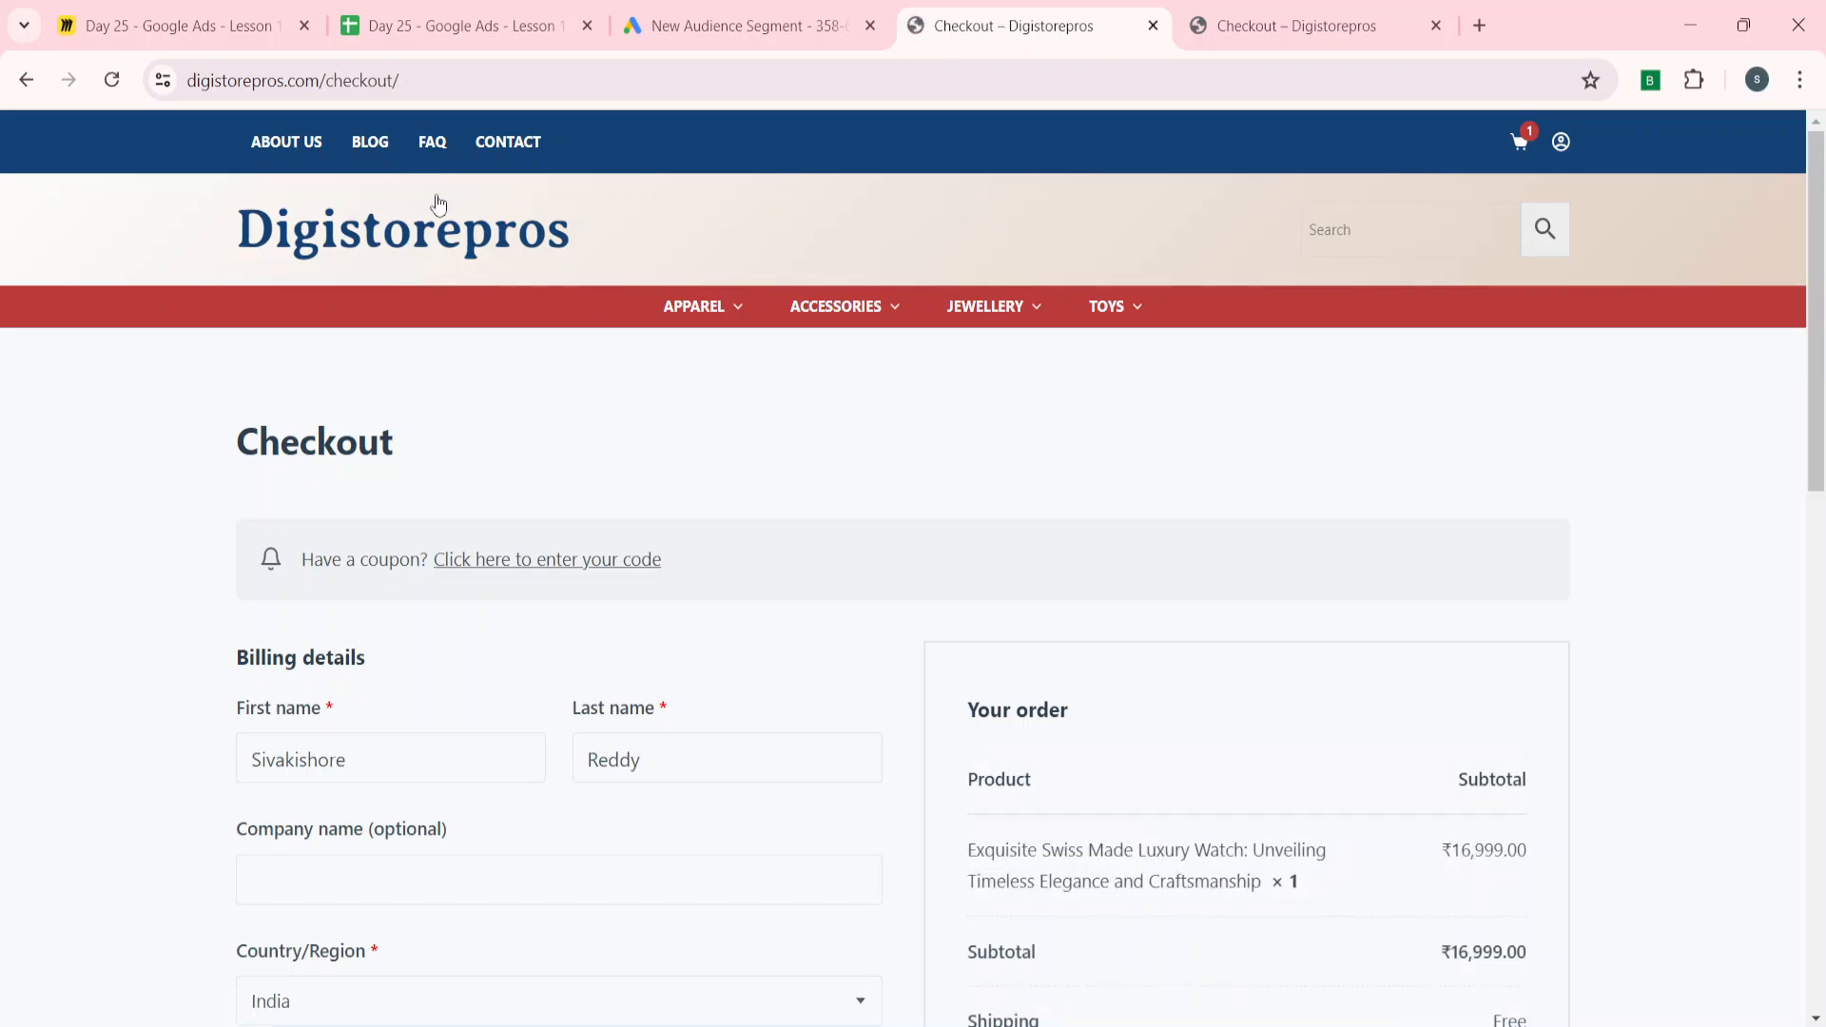
left_click(236, 65)
key("ctrl+c")
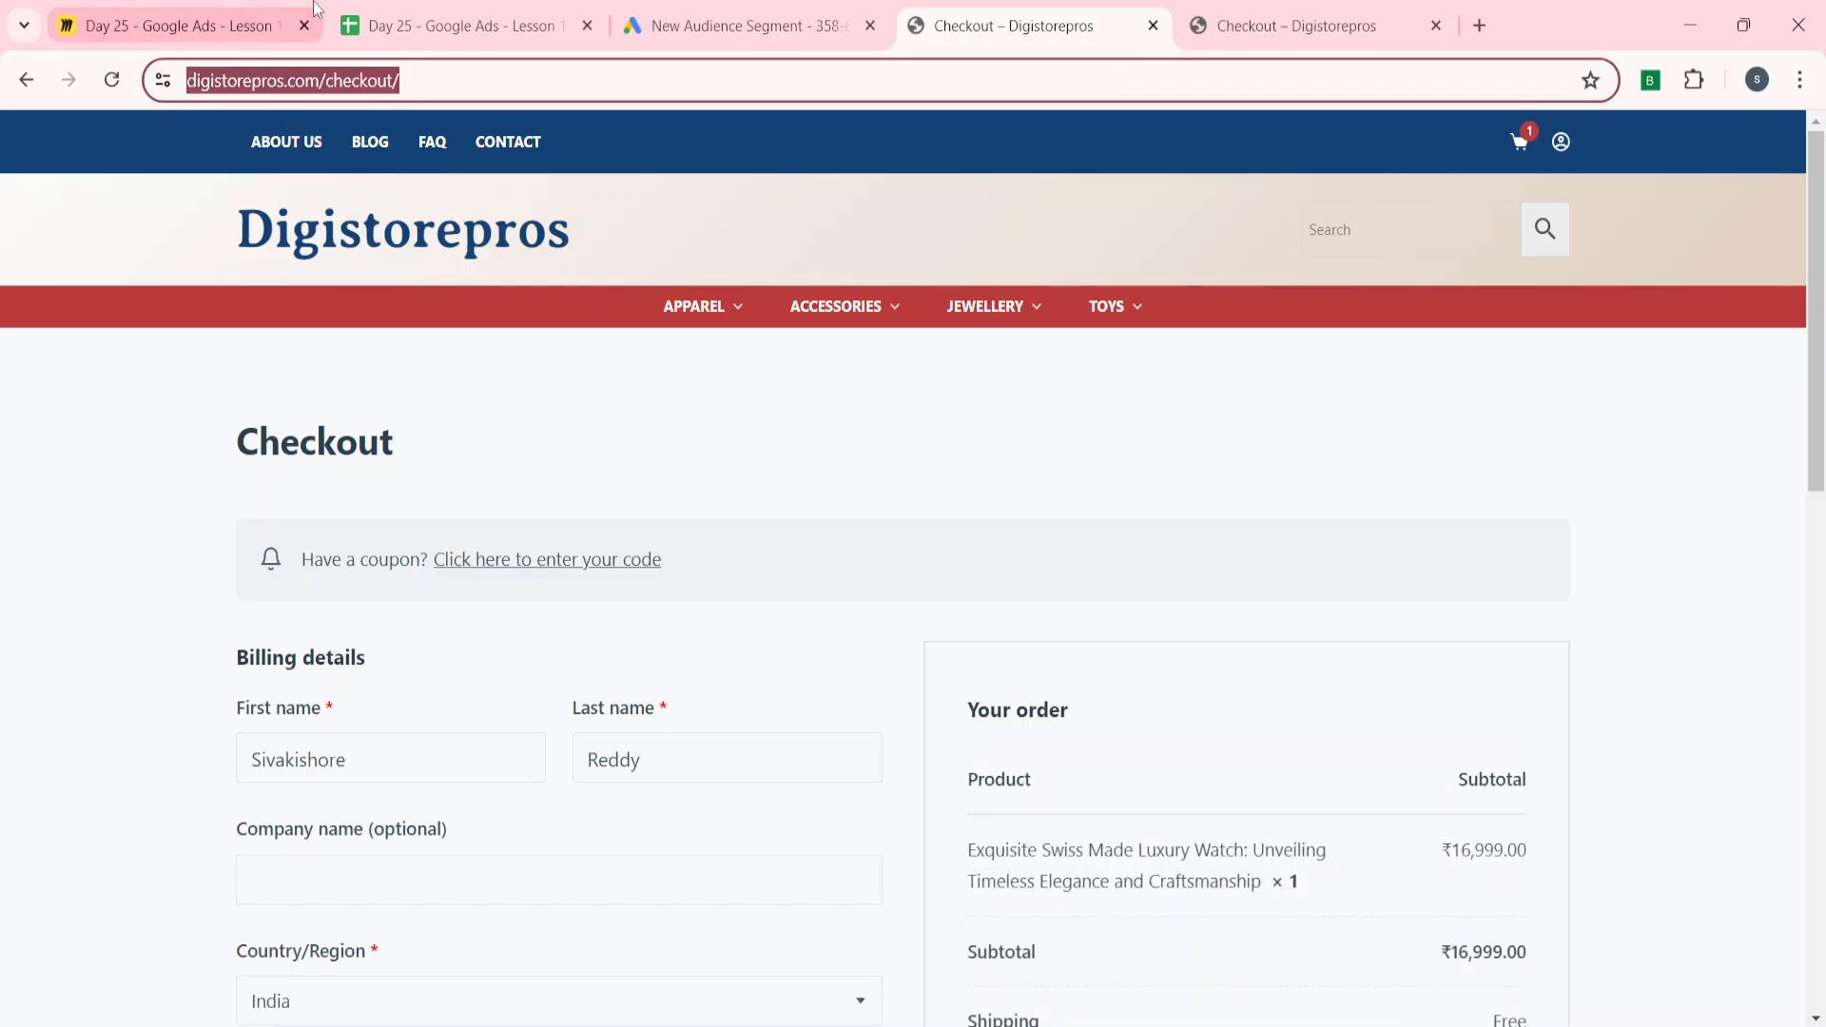
left_click(447, 24)
key("Down")
key("ctrl+v")
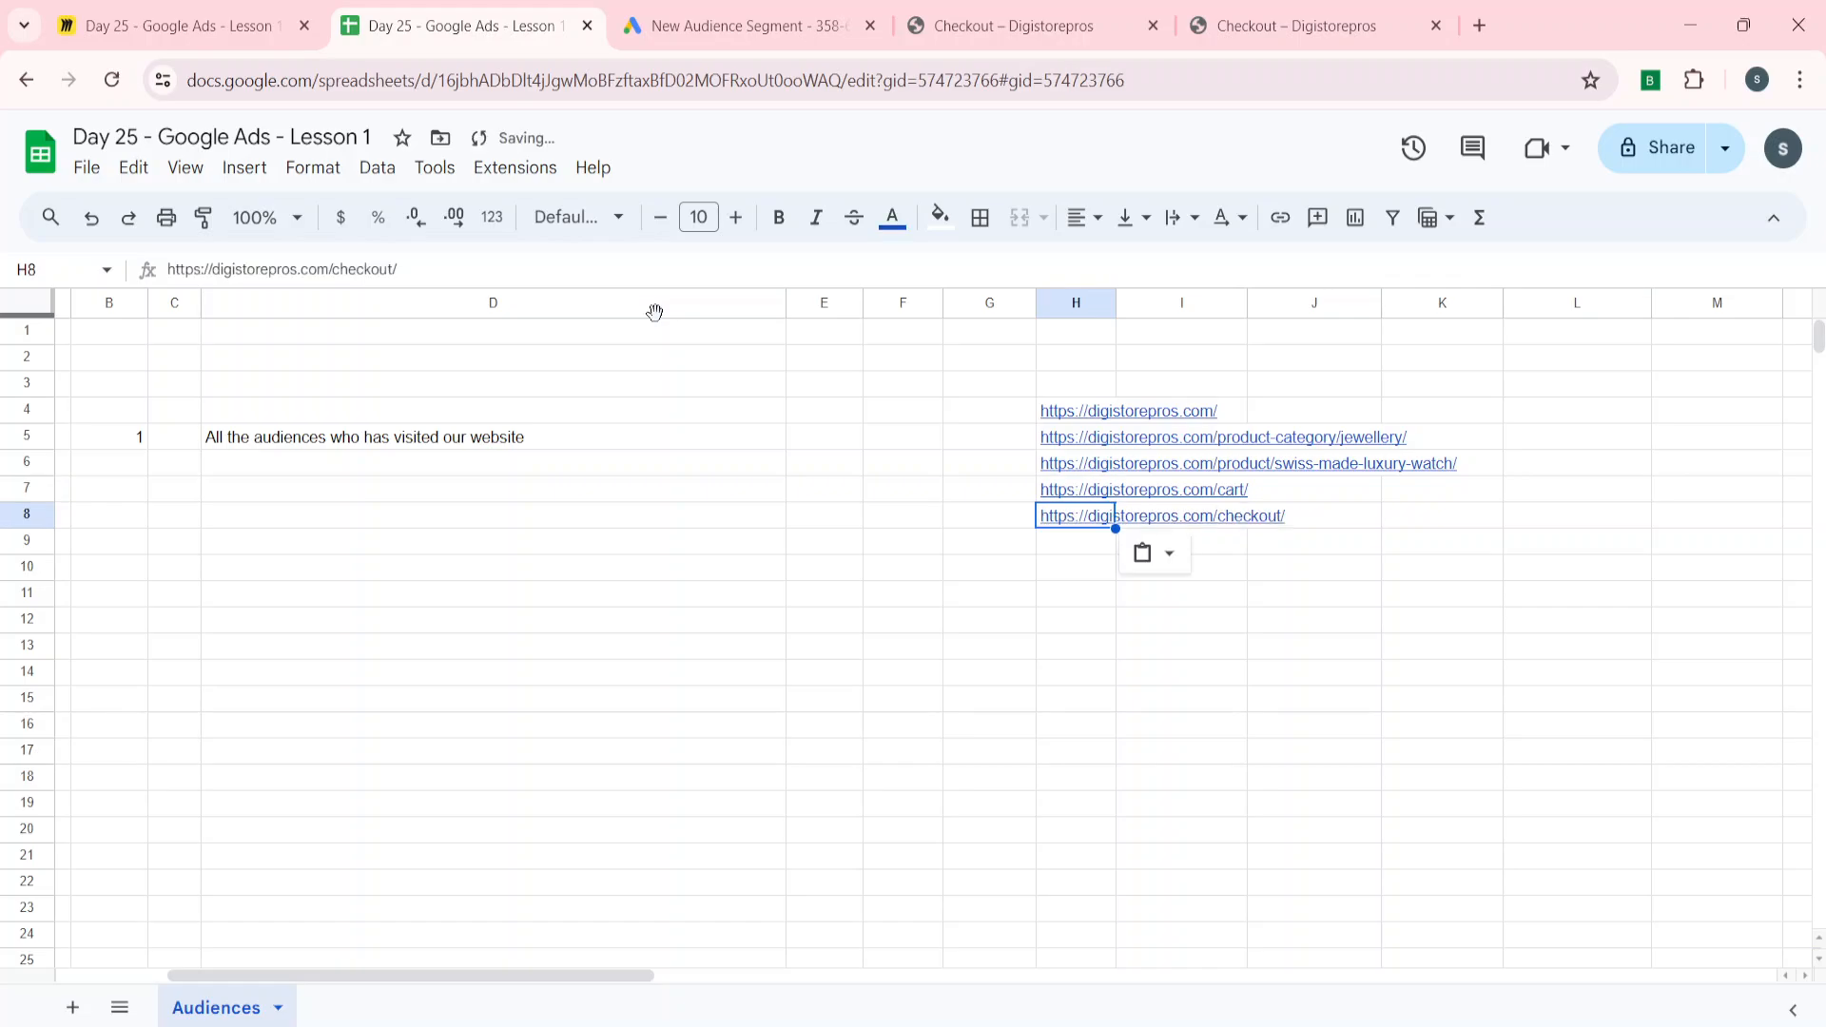
- Switch to the store's order-received confirmation page and copy its full URL into cell H9 of the lesson sheet
left_click(1059, 21)
scroll(1036, 493, "down", 8)
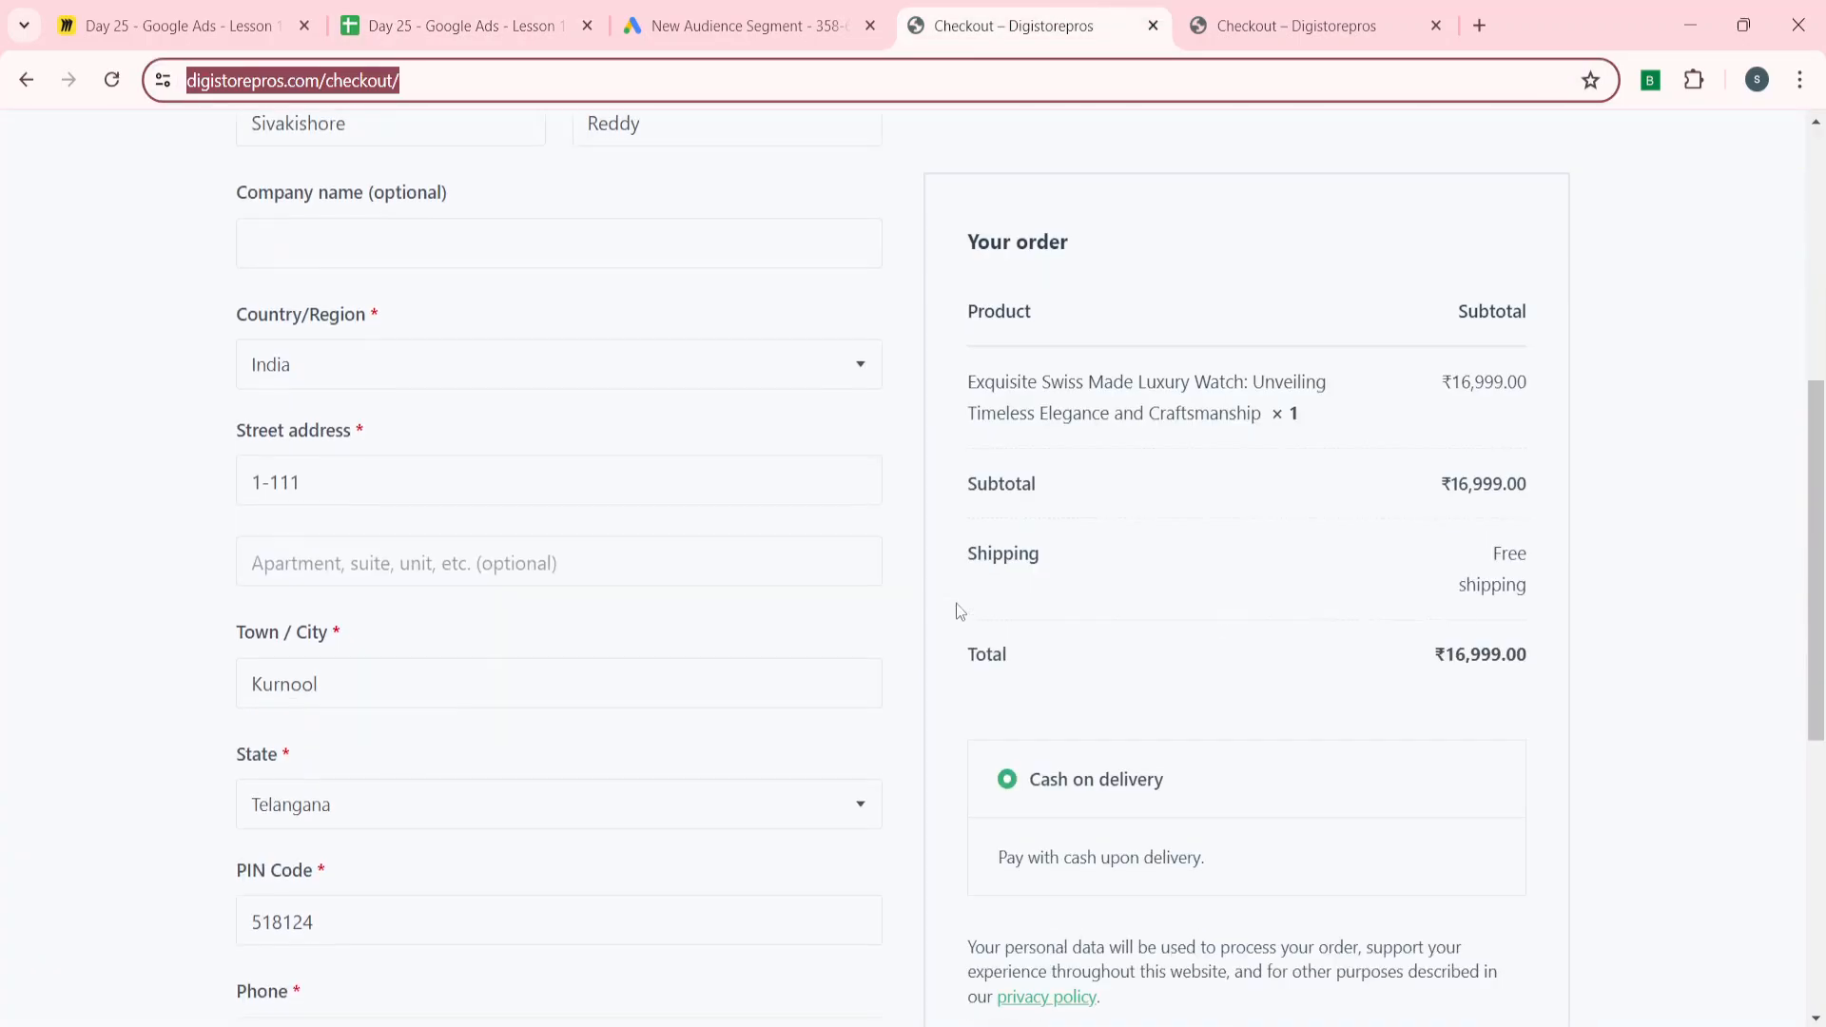
left_click(1291, 13)
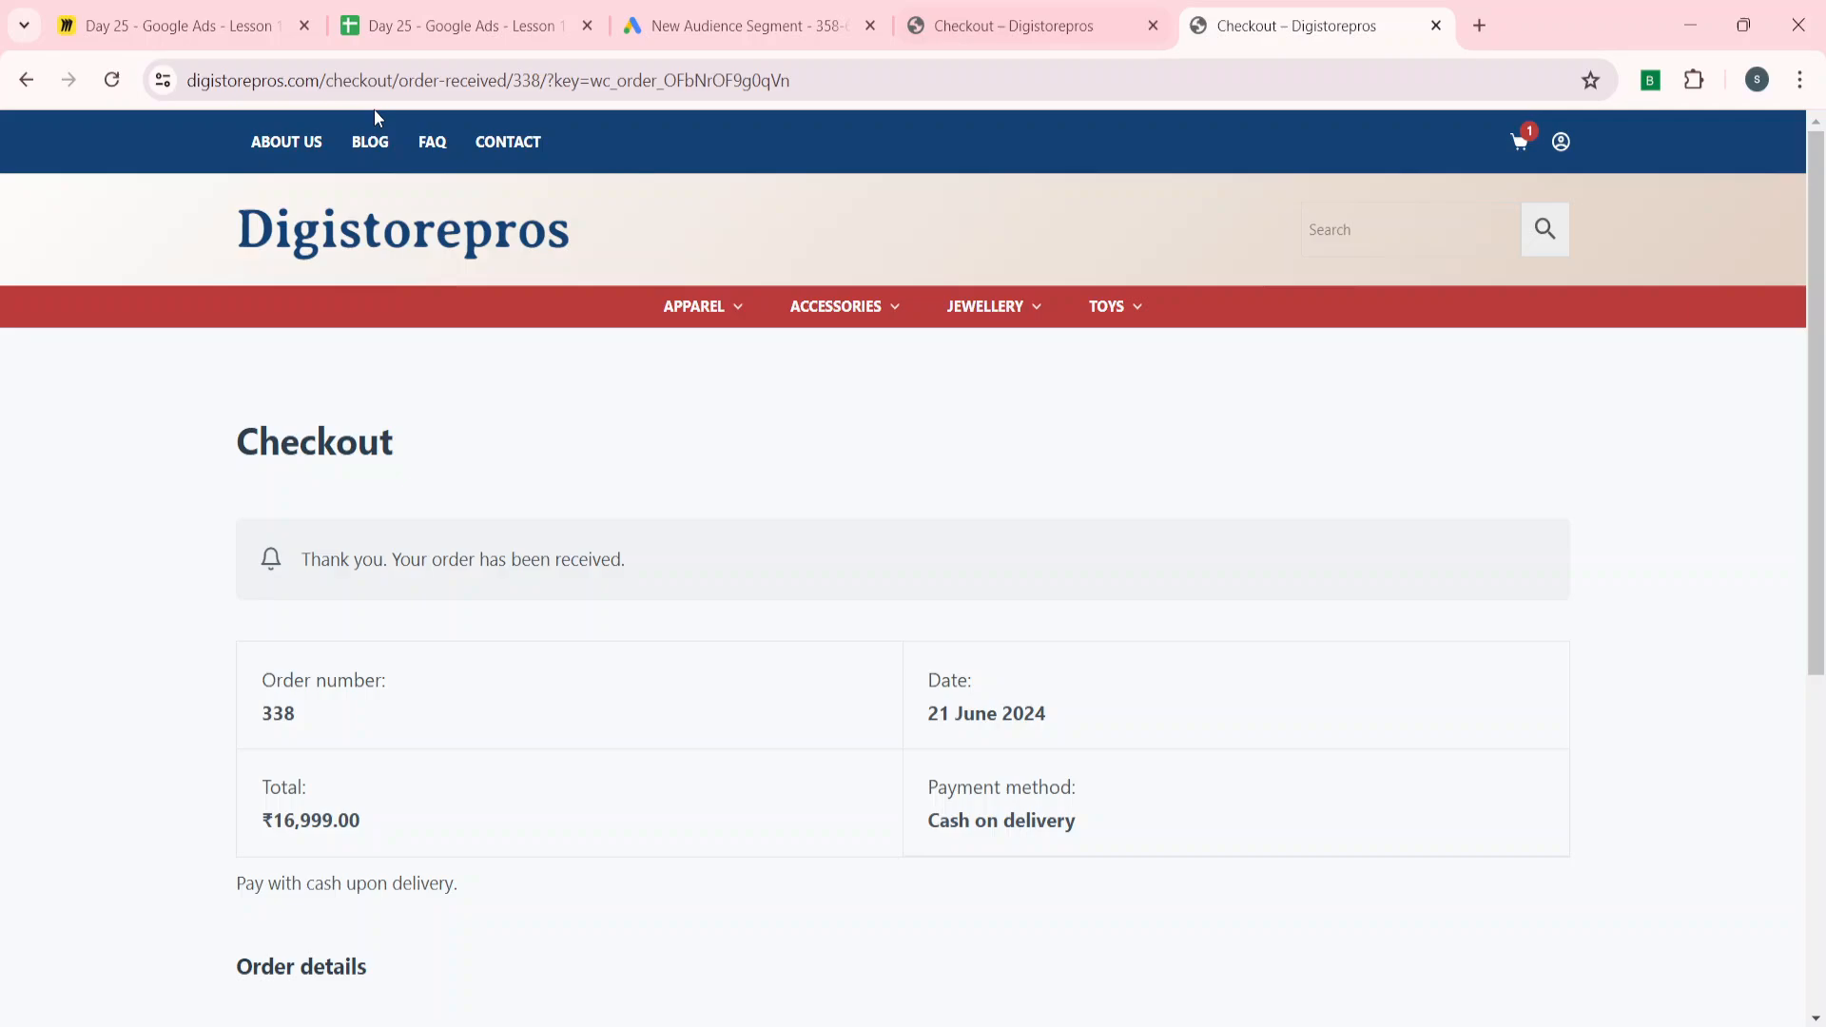
left_click(268, 83)
key("ctrl+c")
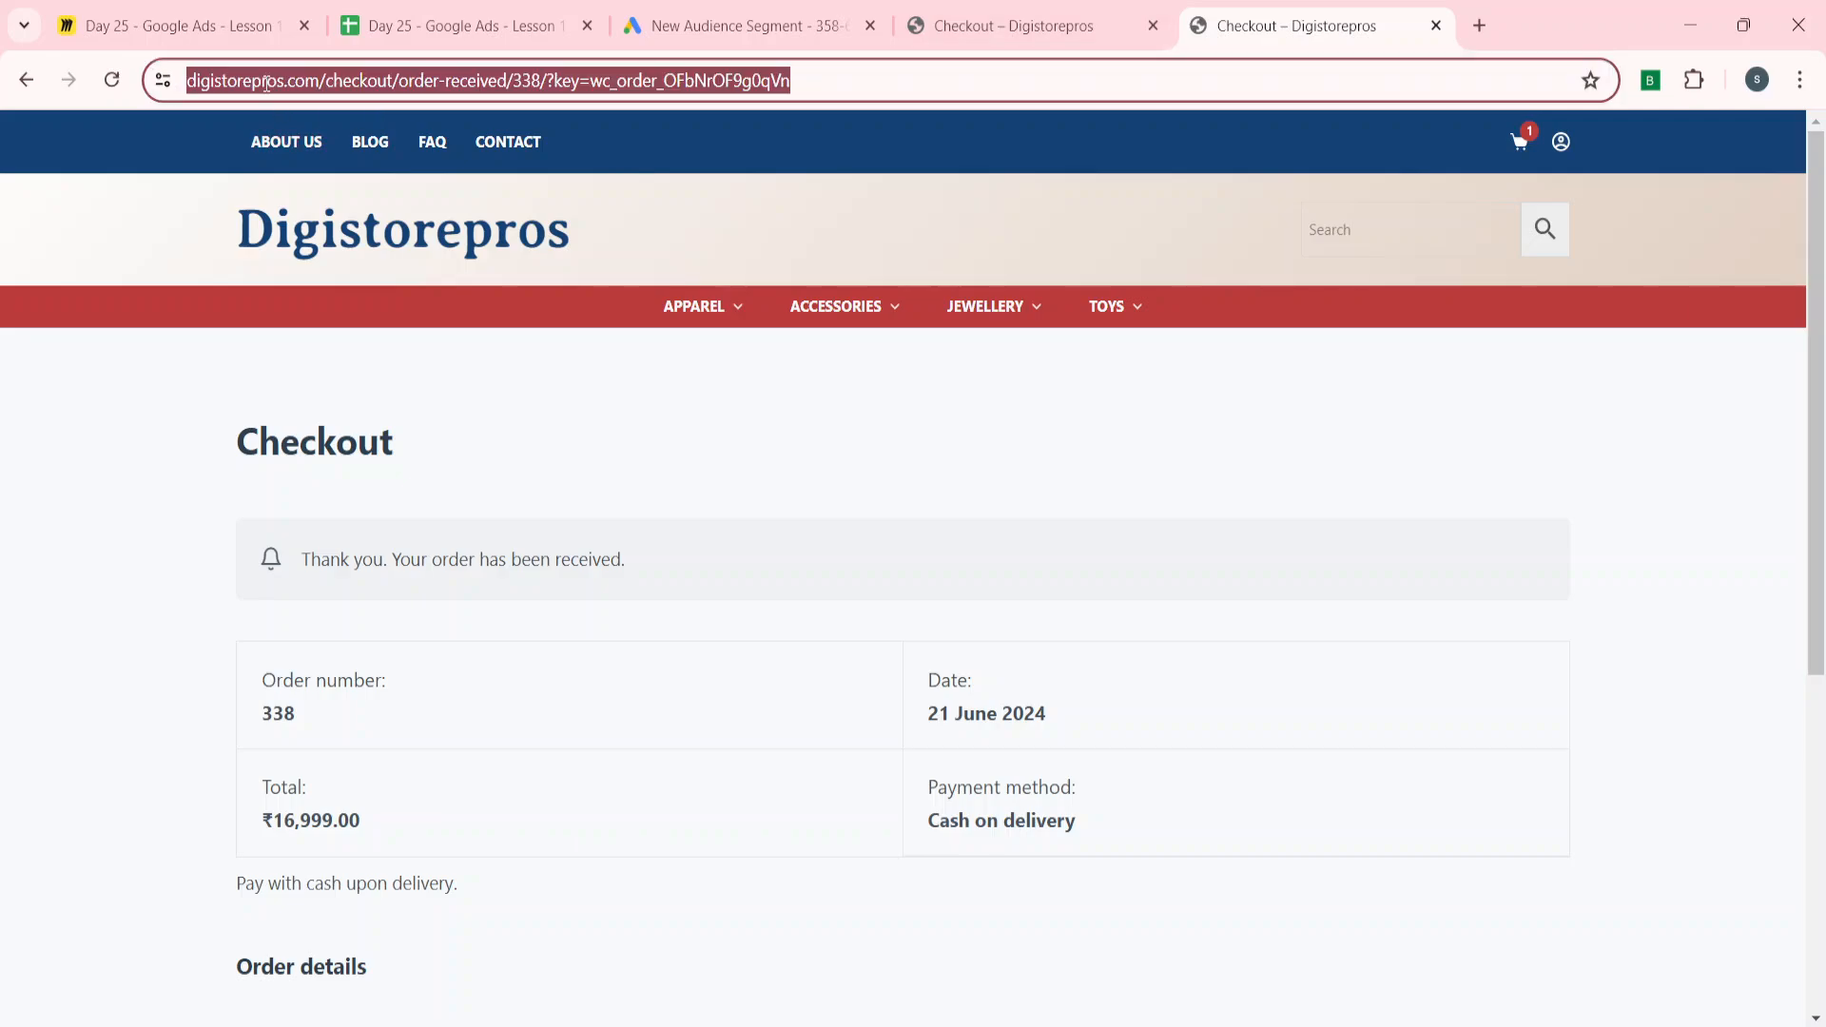
left_click(476, 17)
key("Down")
key("ctrl+v")
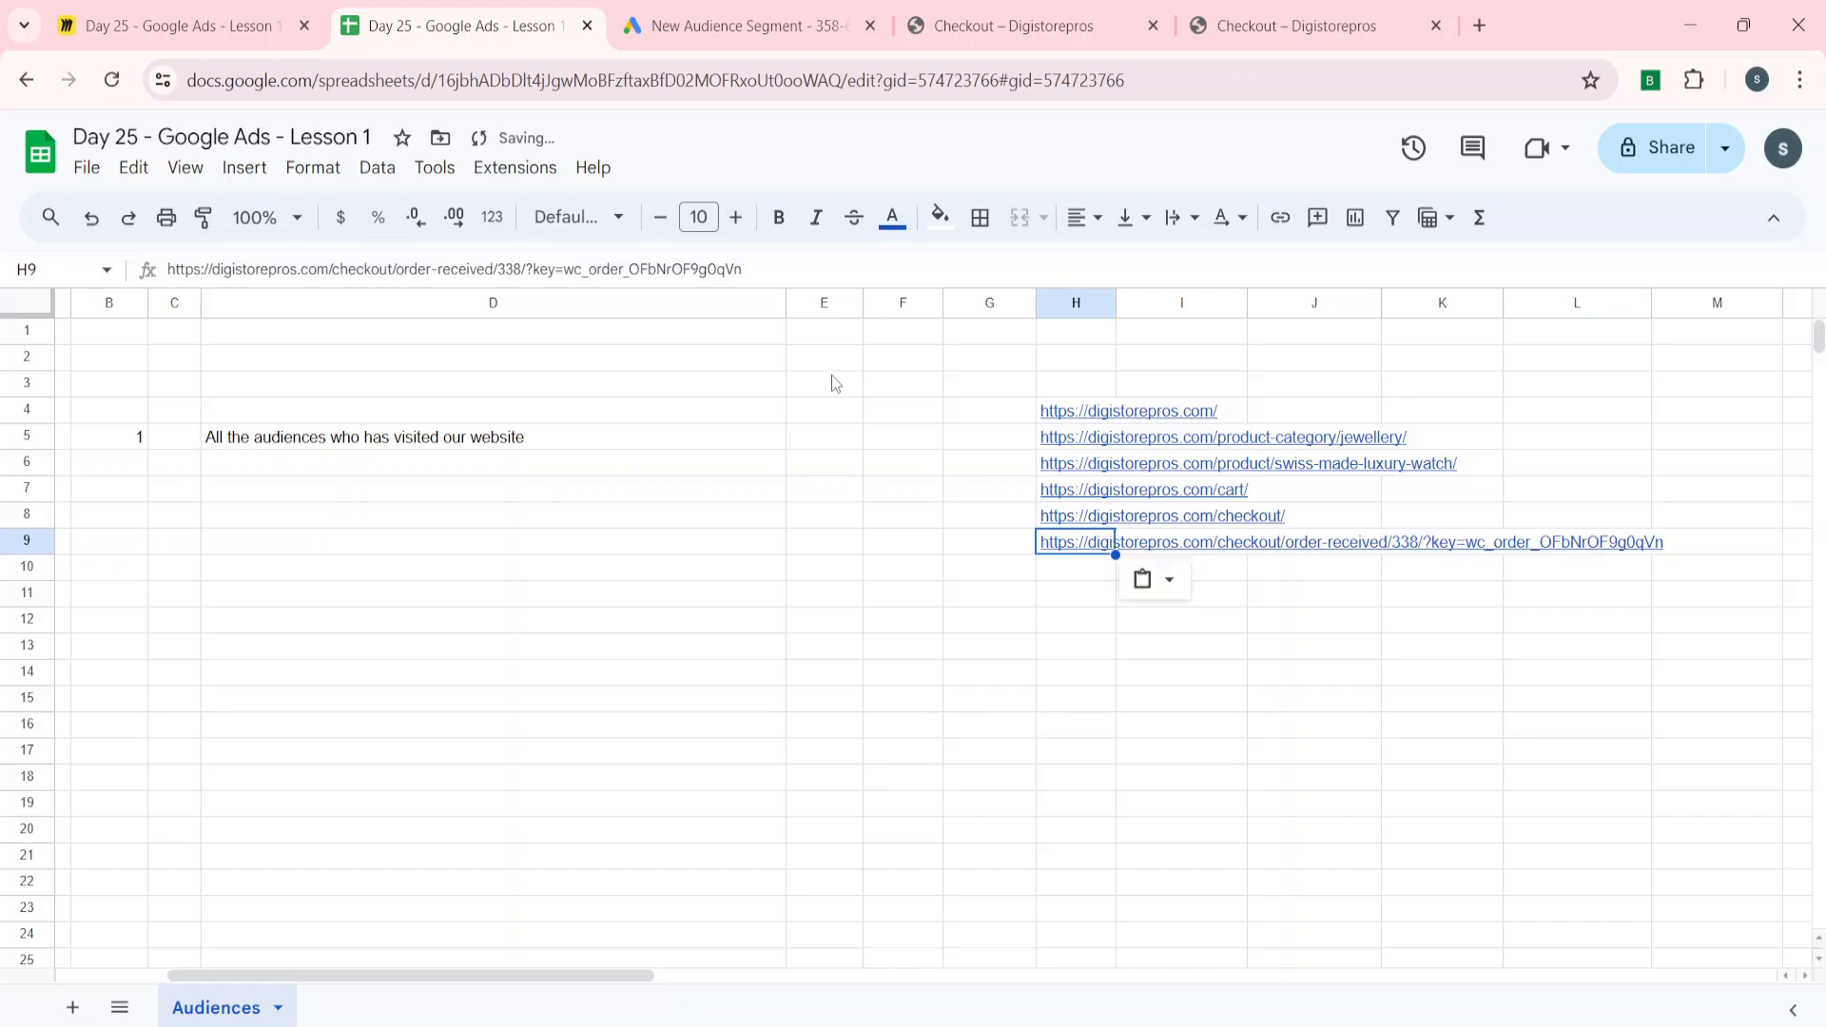
- Check the Page URL contains value in the Google Ads new audience segment form against the store URLs listed in column H
key("Up")
key("Up")
key("Up")
key("Up")
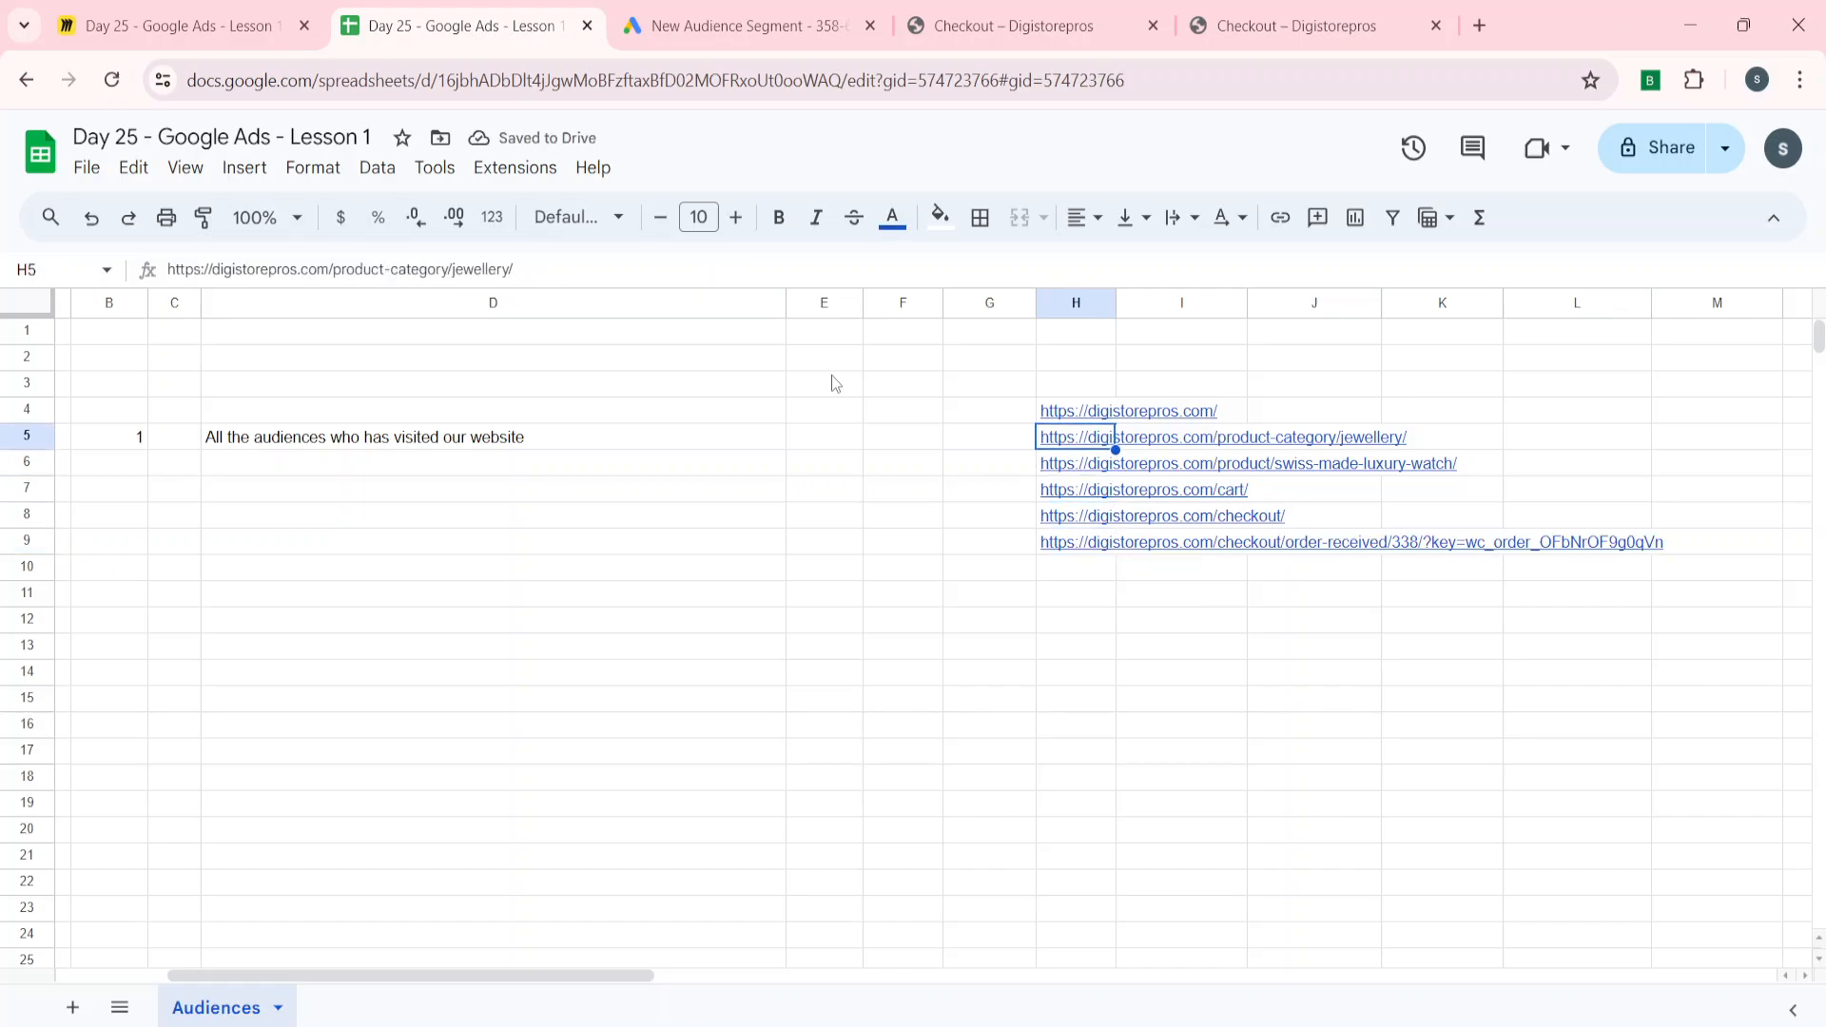
left_click(1032, 26)
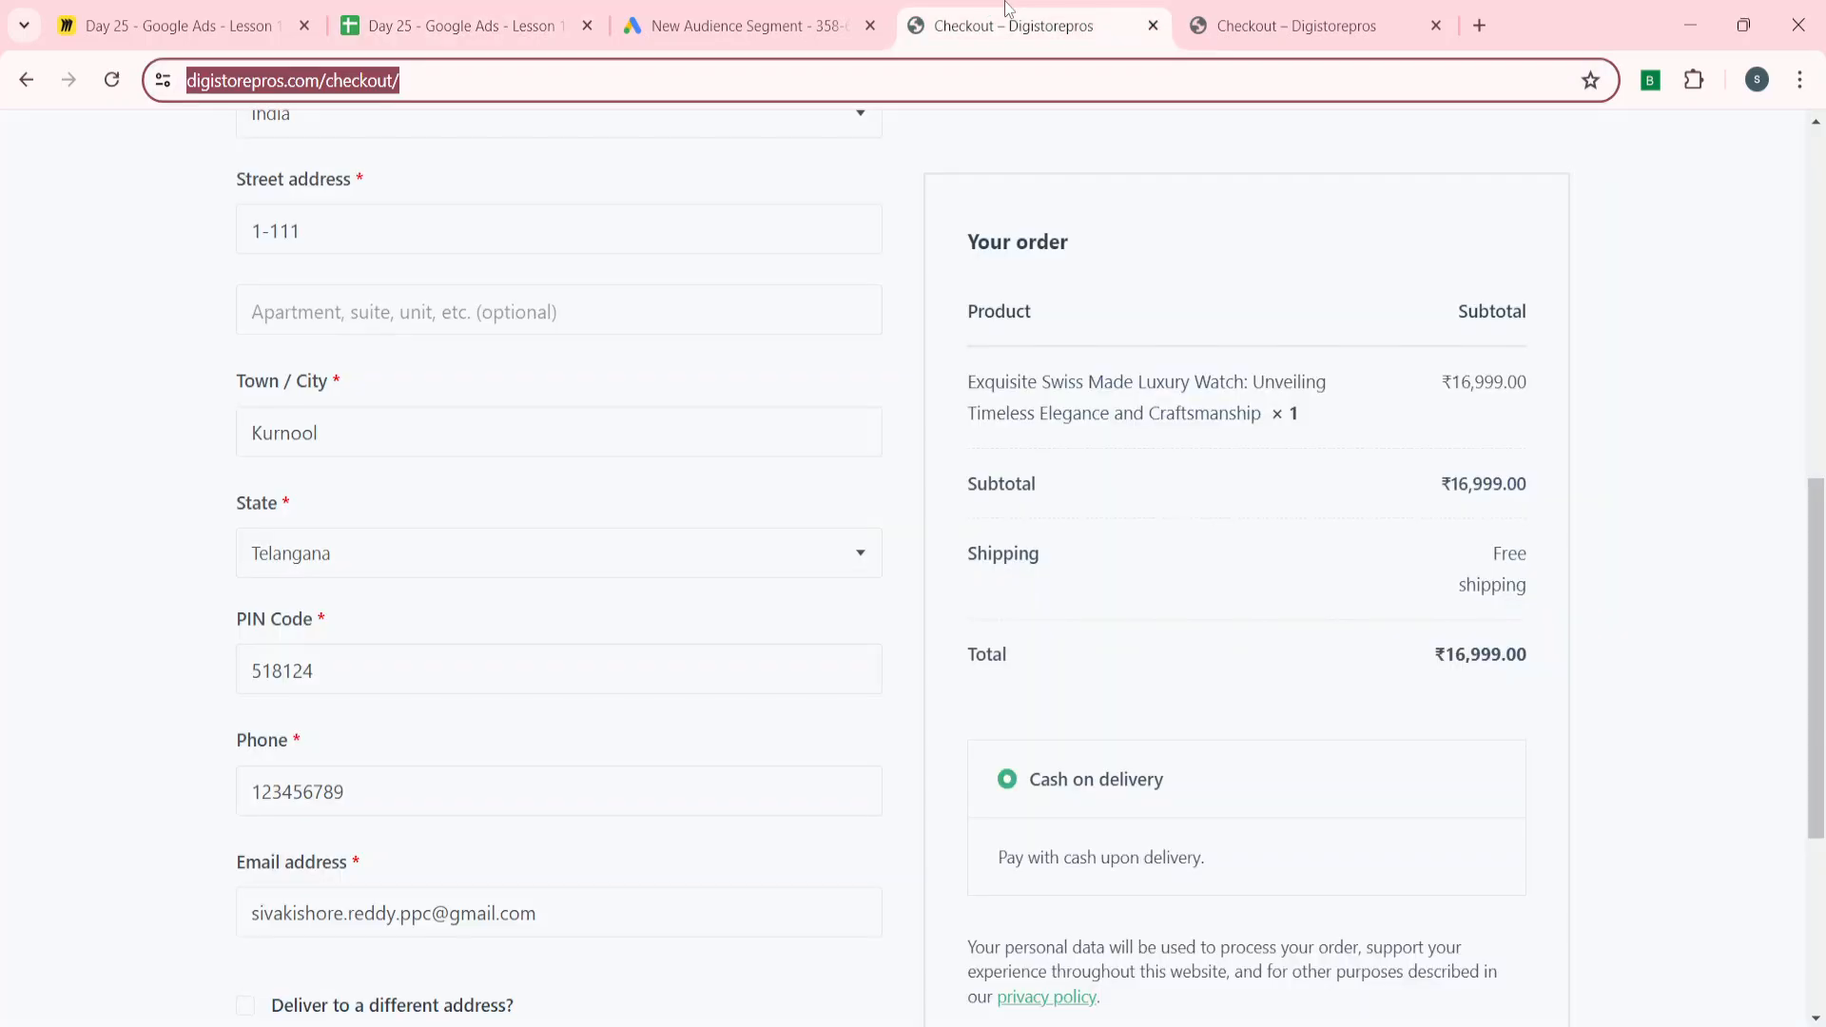
left_click(746, 26)
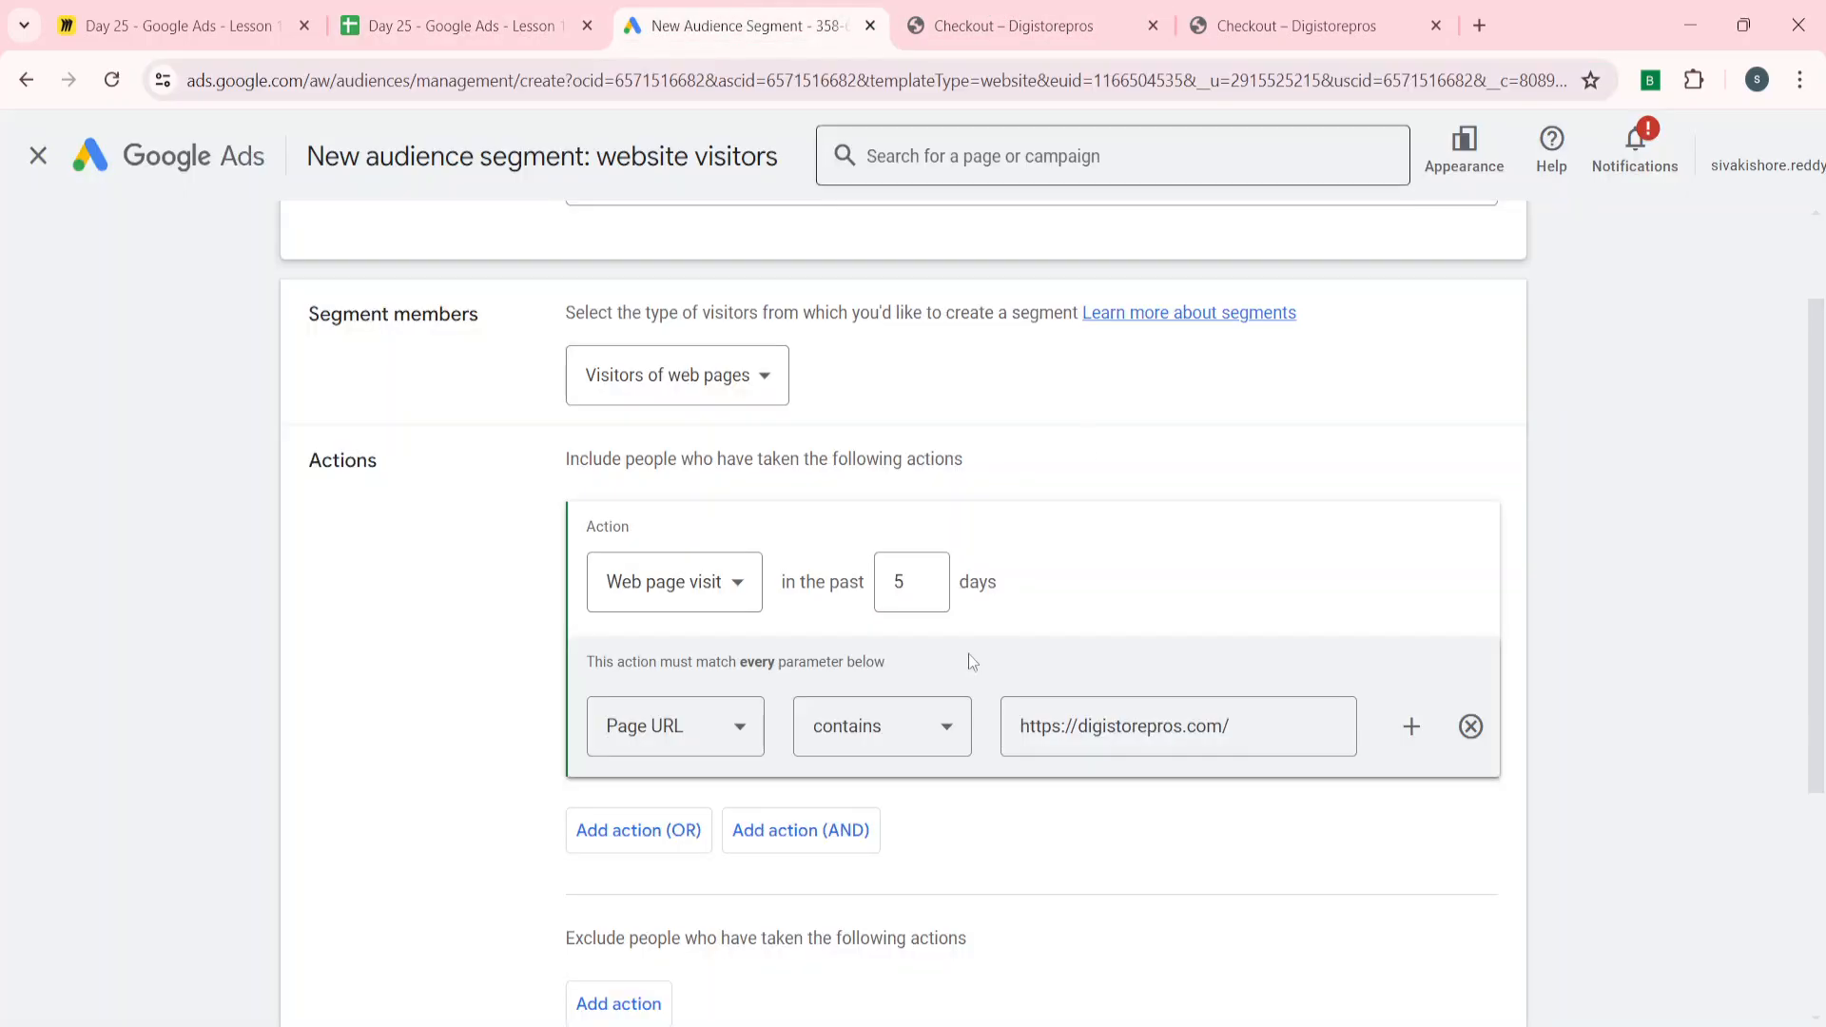
triple_click(1237, 730)
left_click(1560, 578)
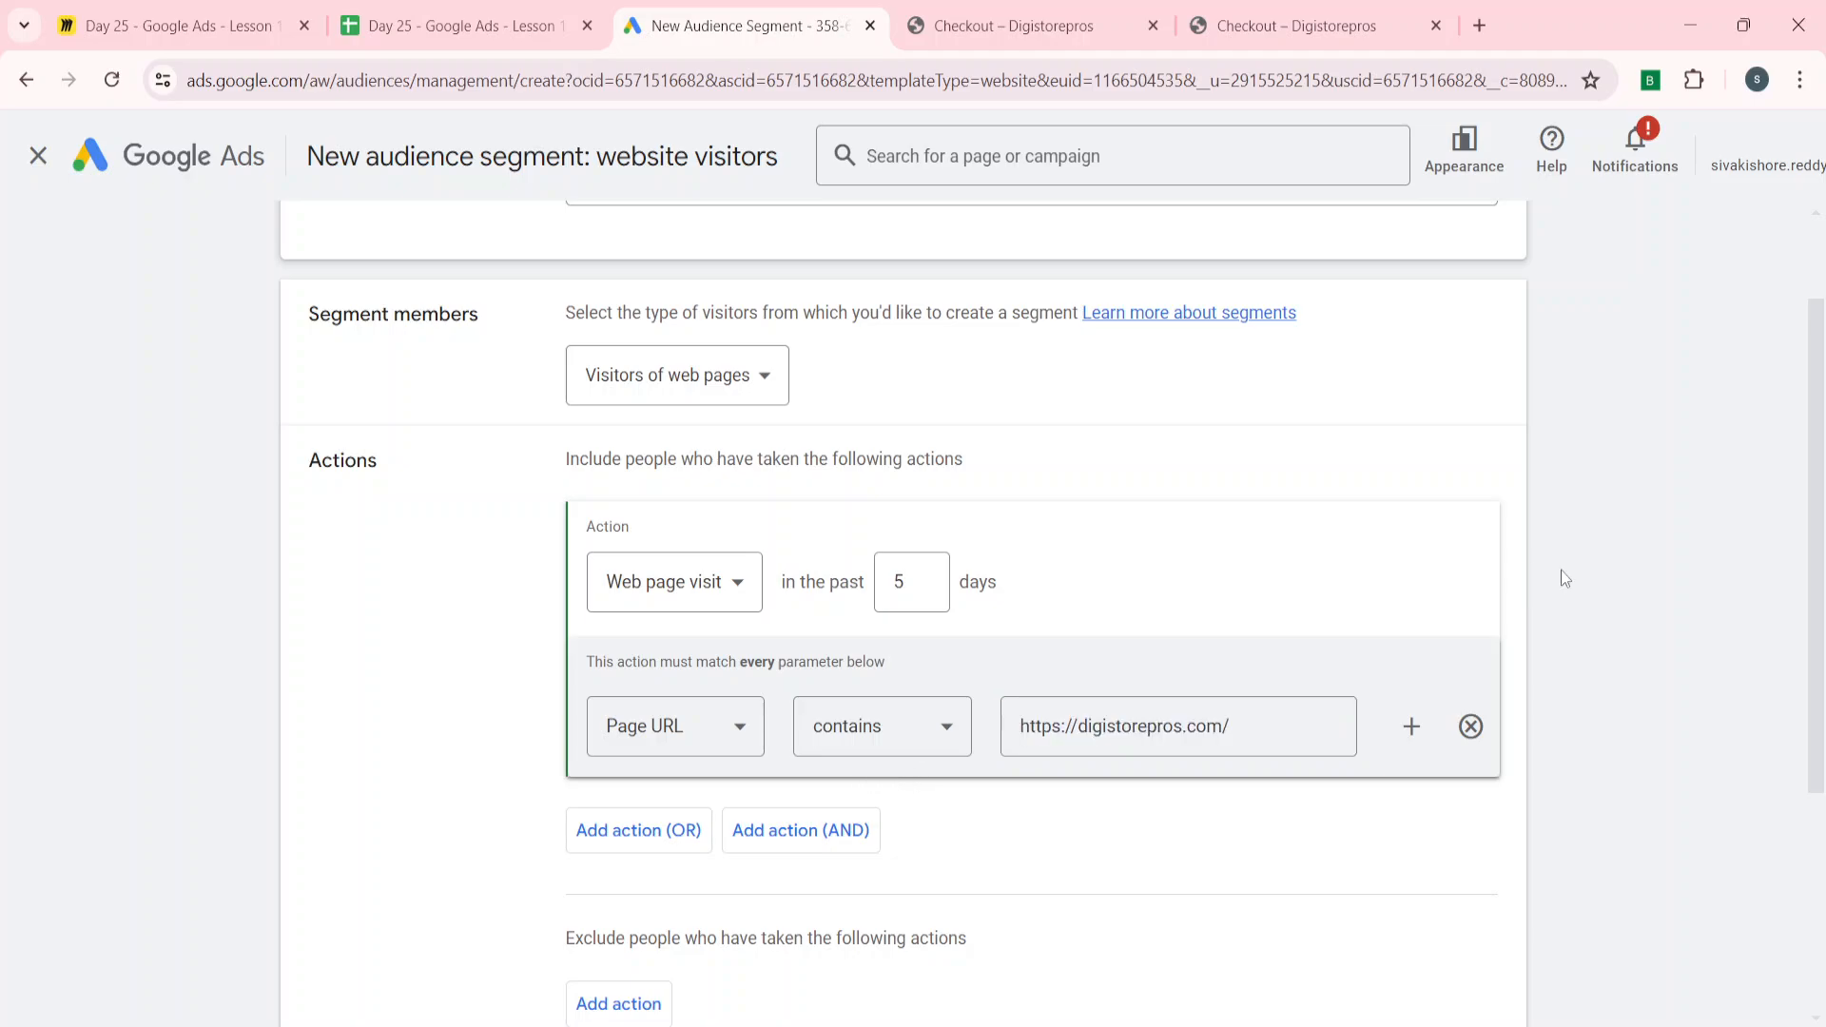
- Examine the store URLs in H4:H9 of the lesson sheet for the domain they share and the page paths following it
left_click(447, 26)
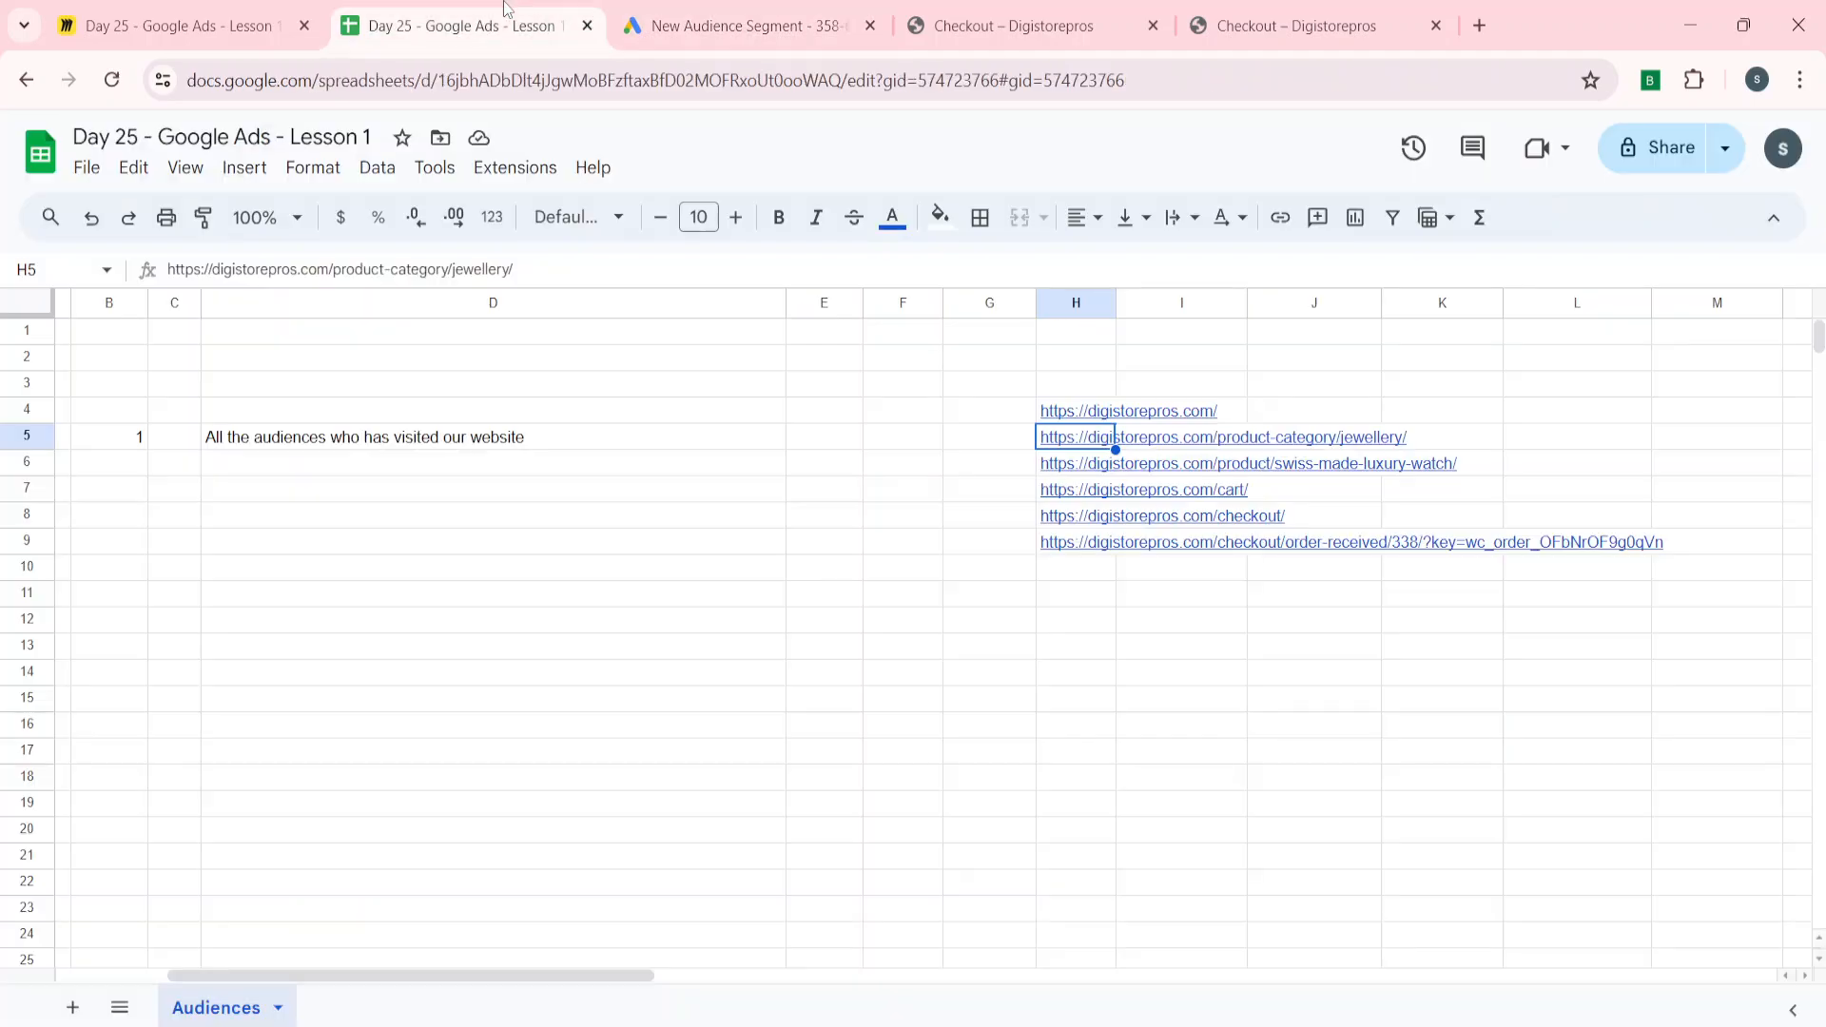
left_click(1049, 416)
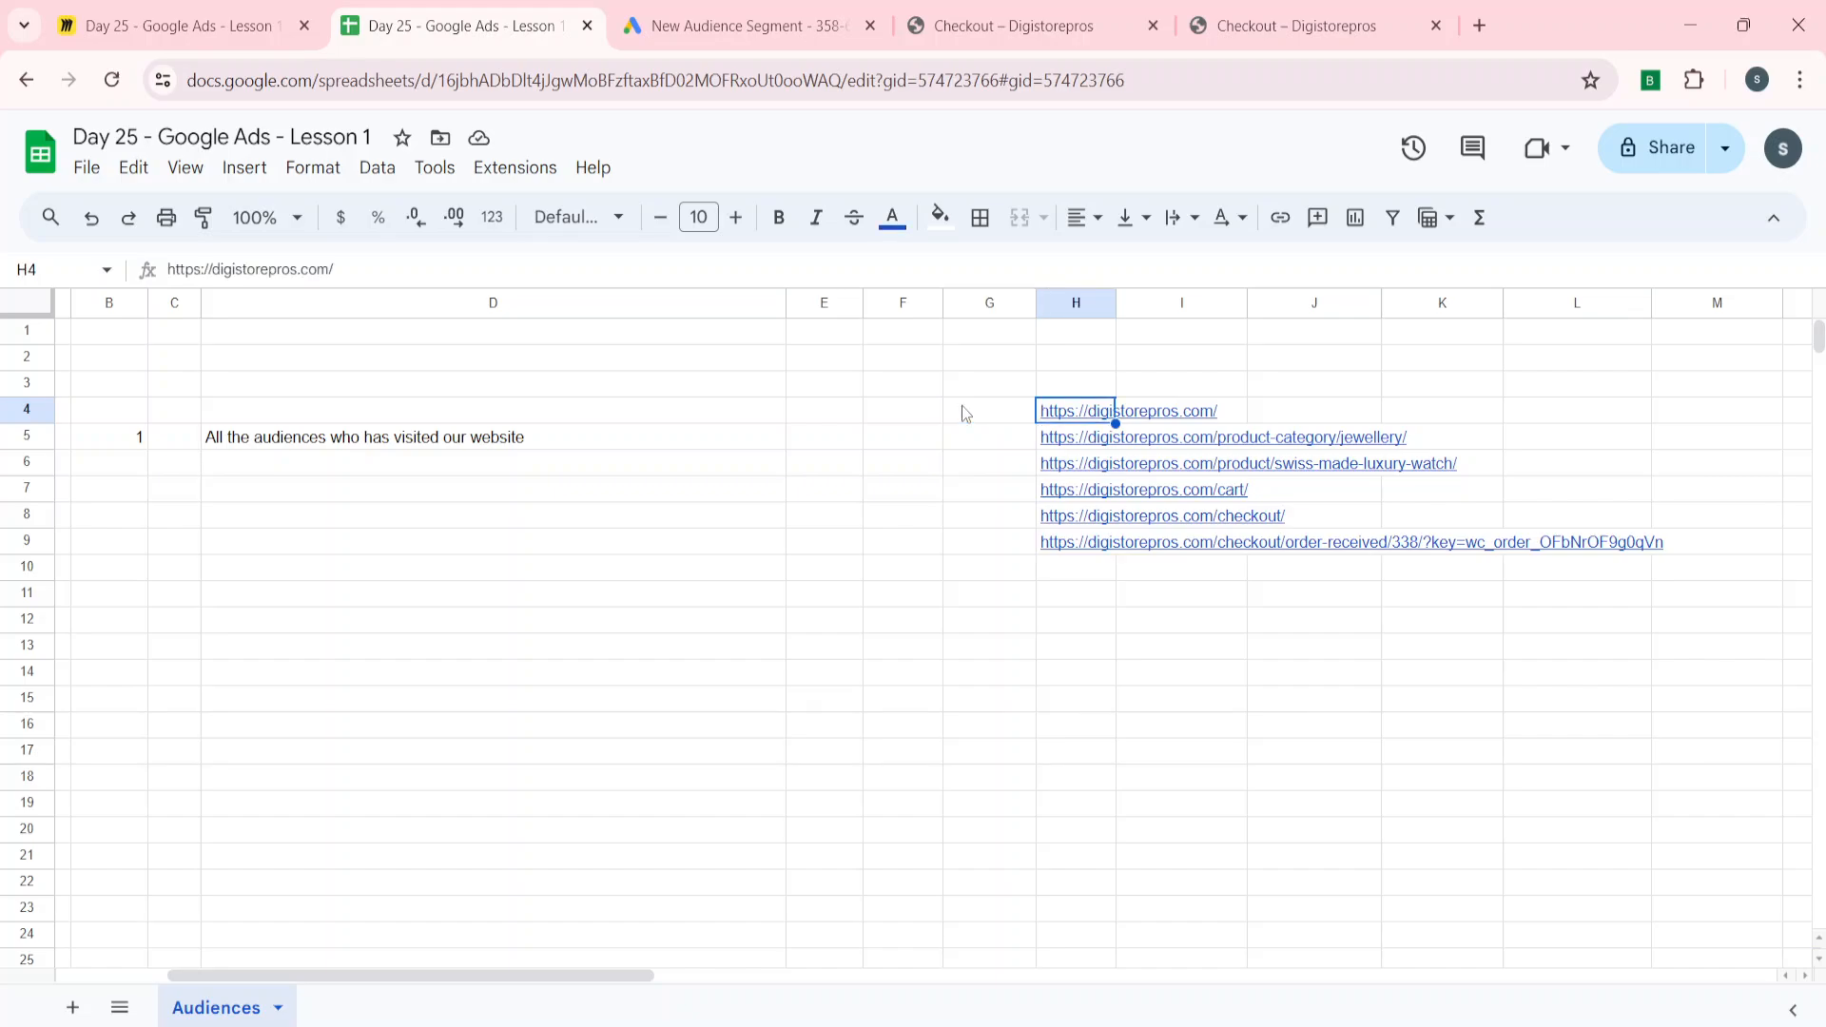
key("Down")
key("Down")
key("Down")
key("Up")
key("Up")
key("Right")
key("Left")
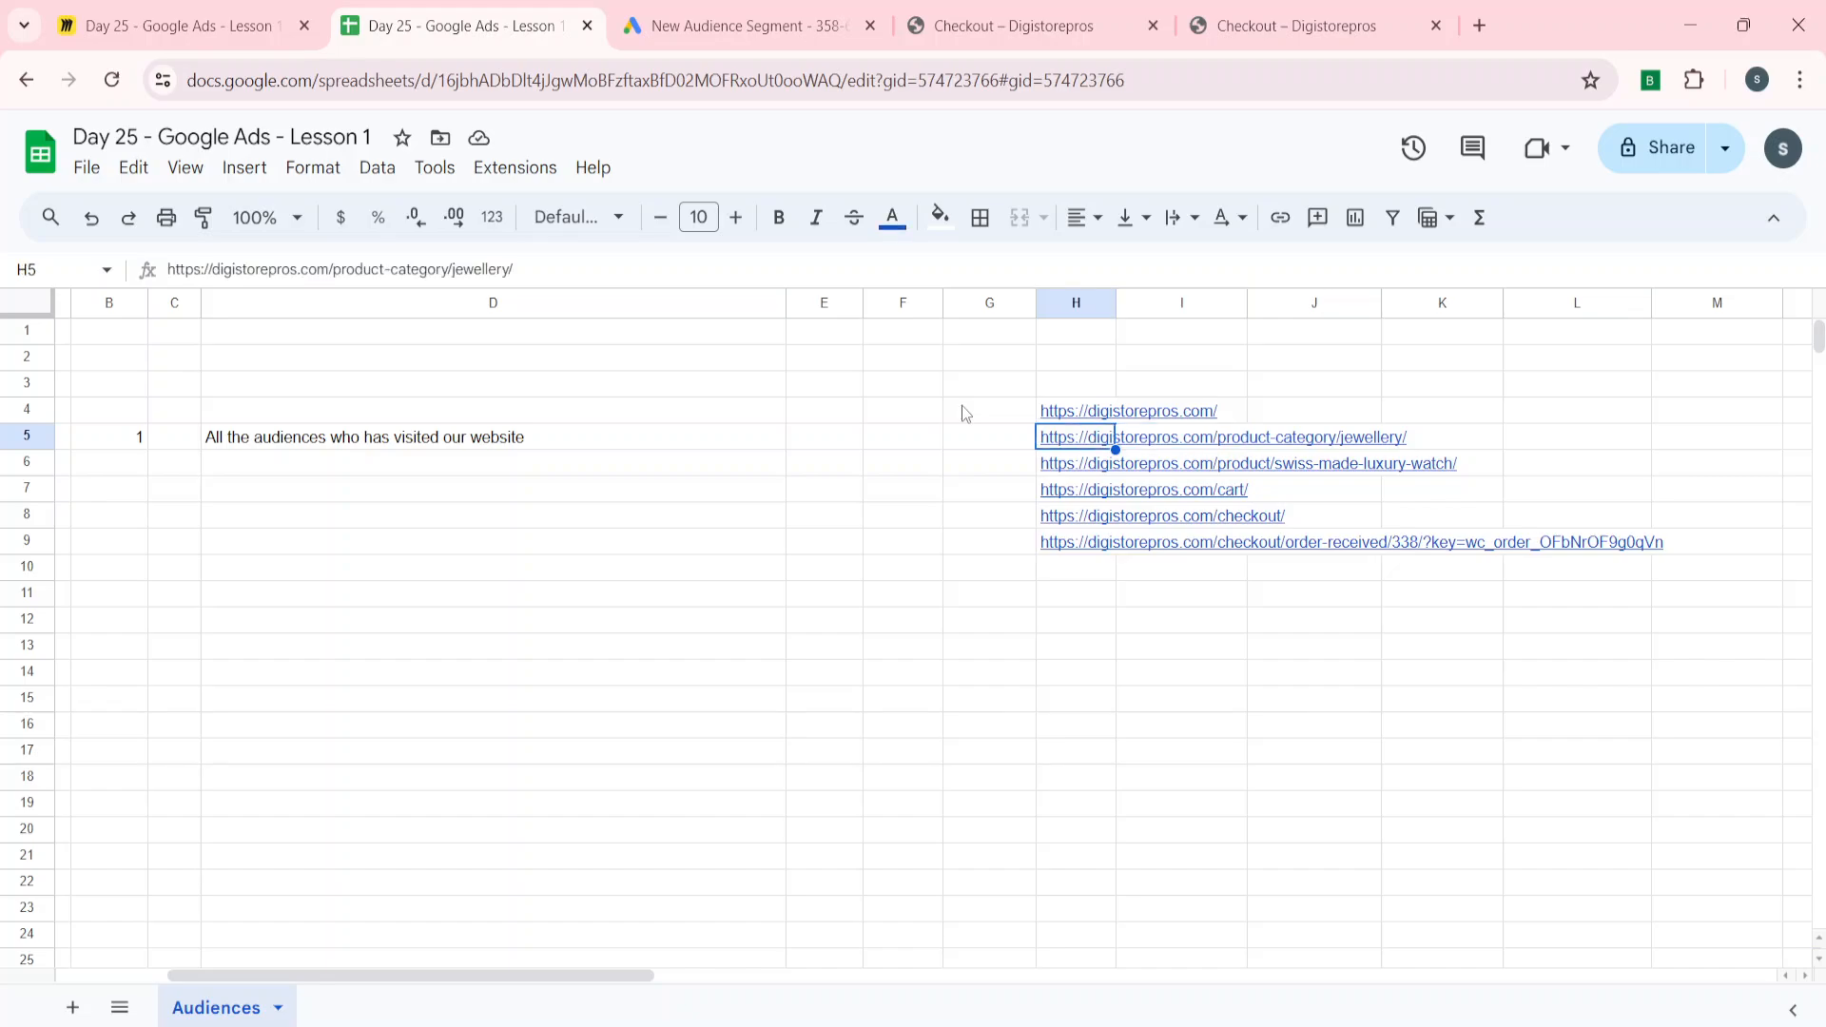
key("Right")
key("Right")
key("Right")
key("Left")
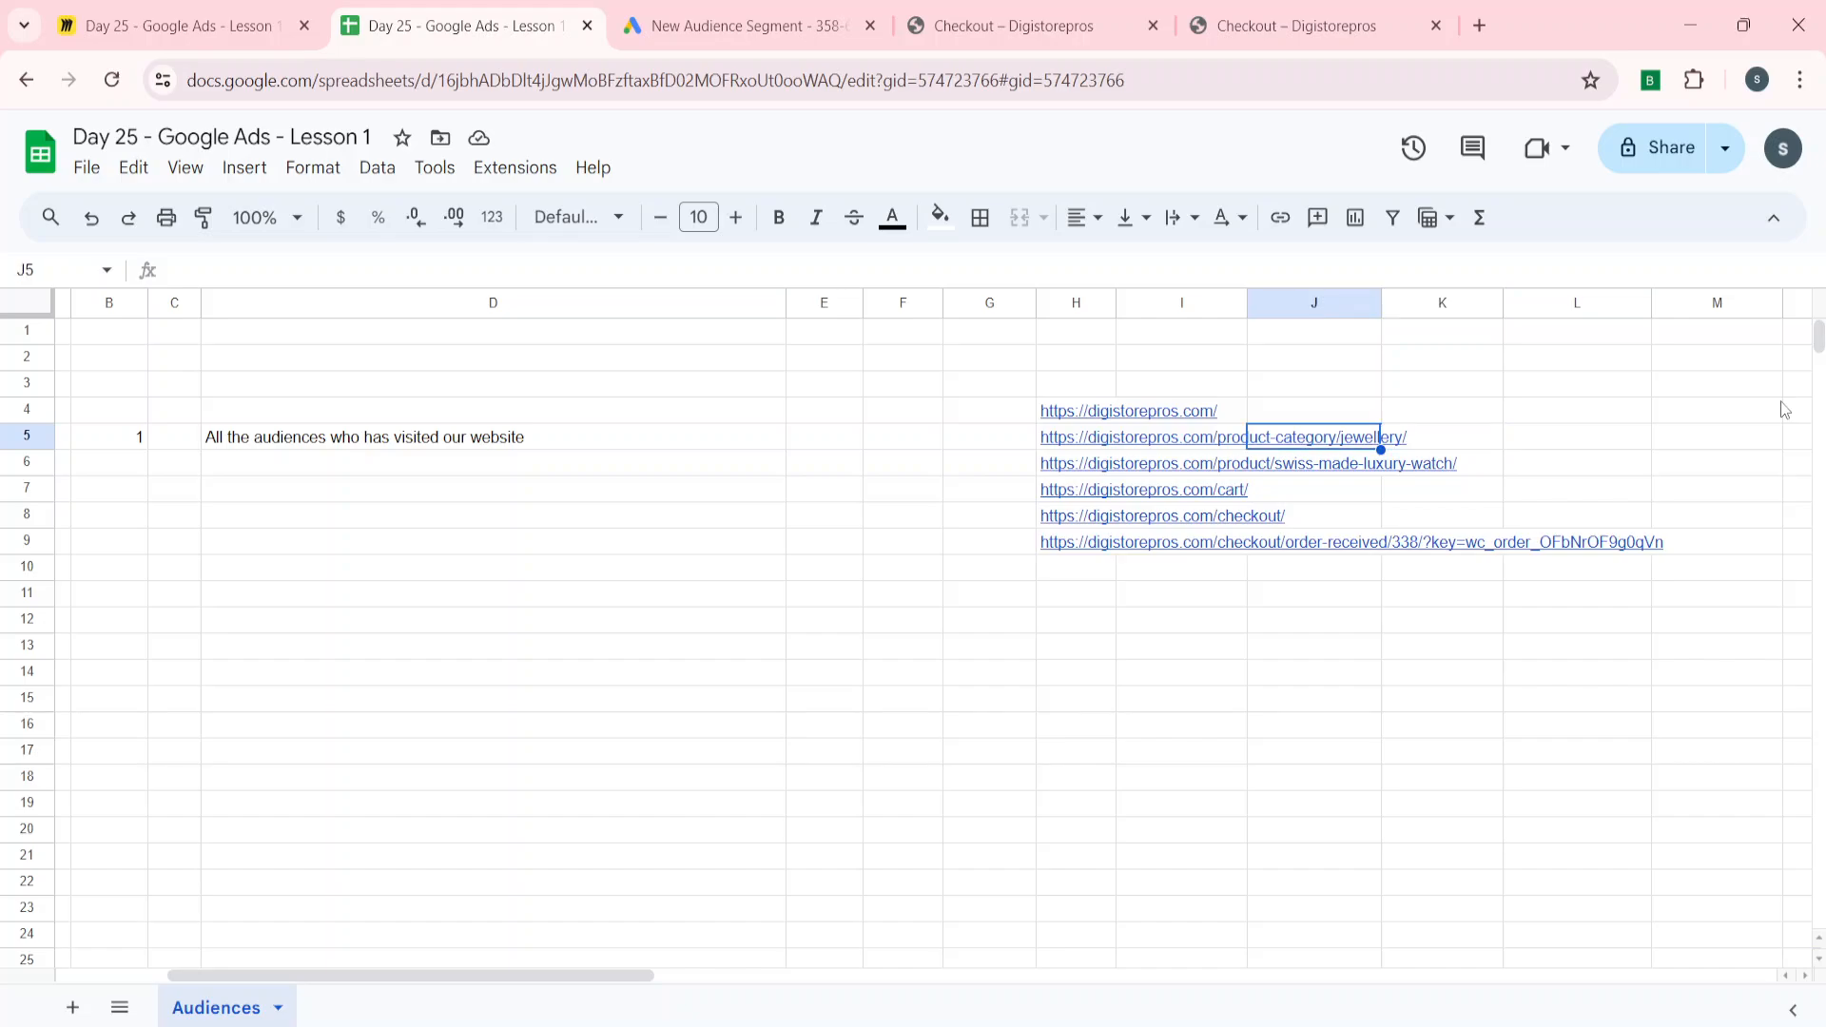
key("Right")
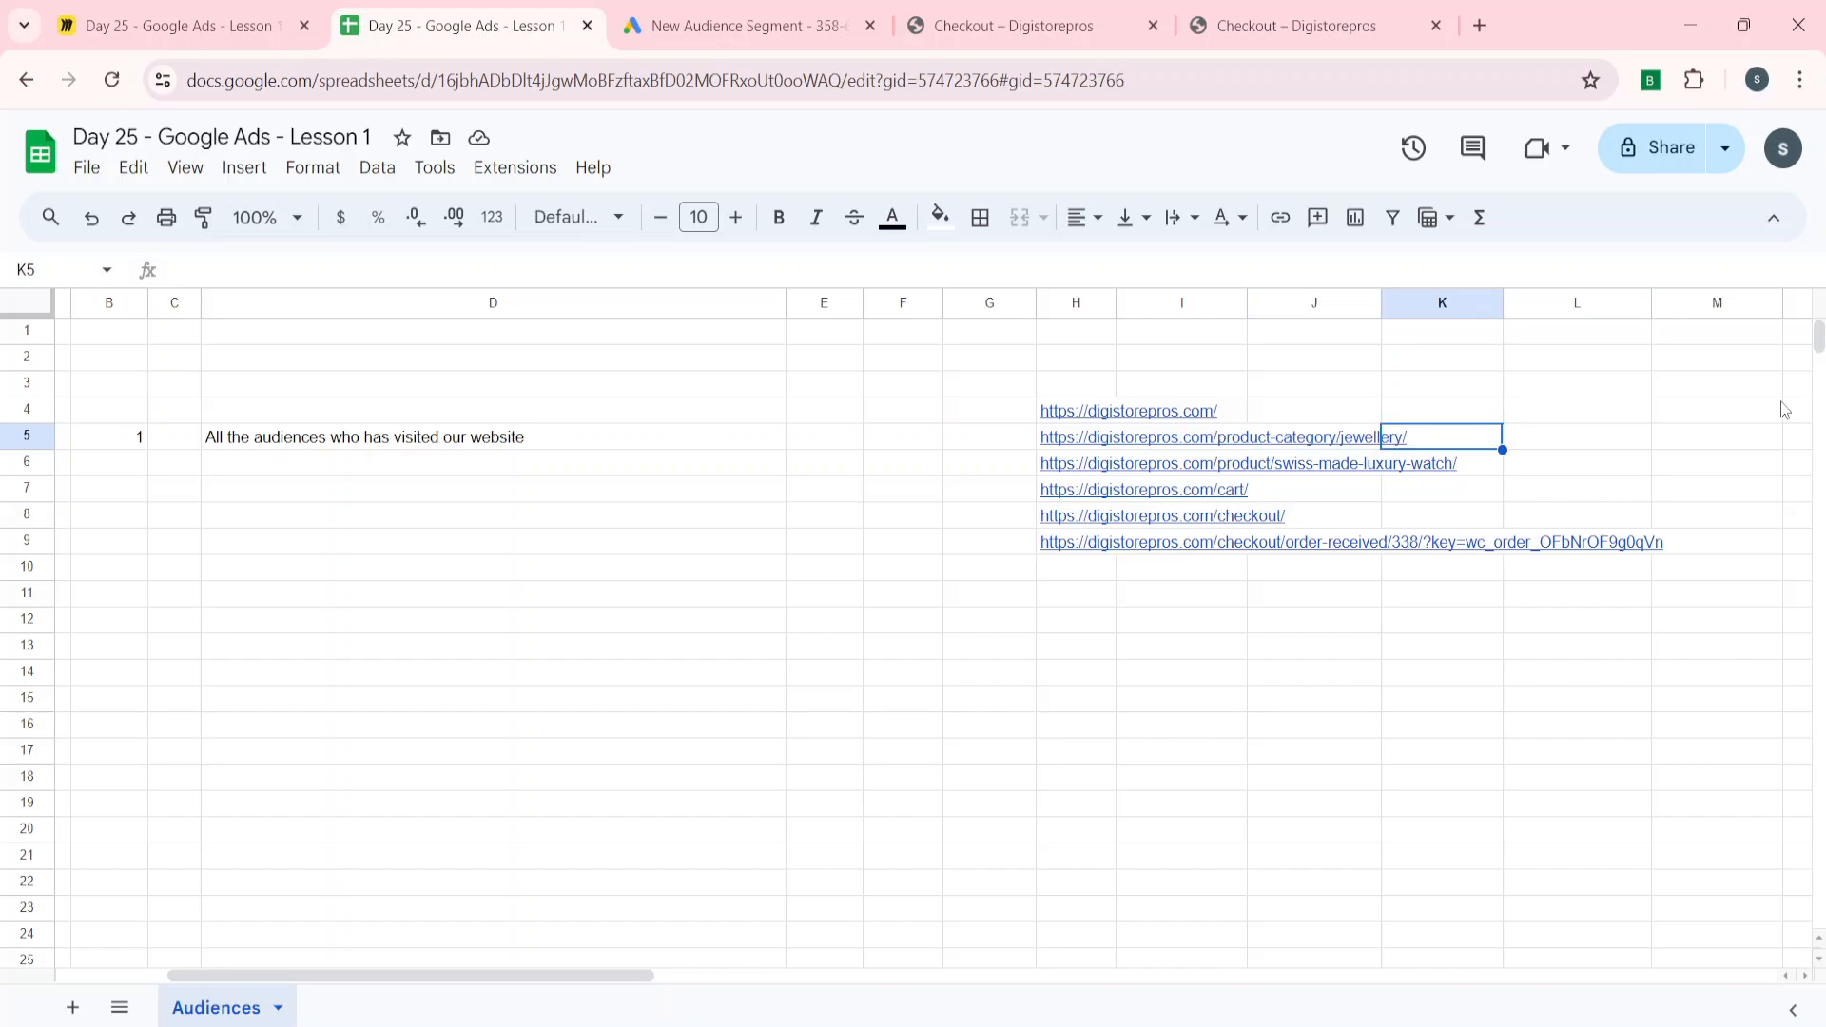
key("Left")
key("Left")
key("Left")
key("Right")
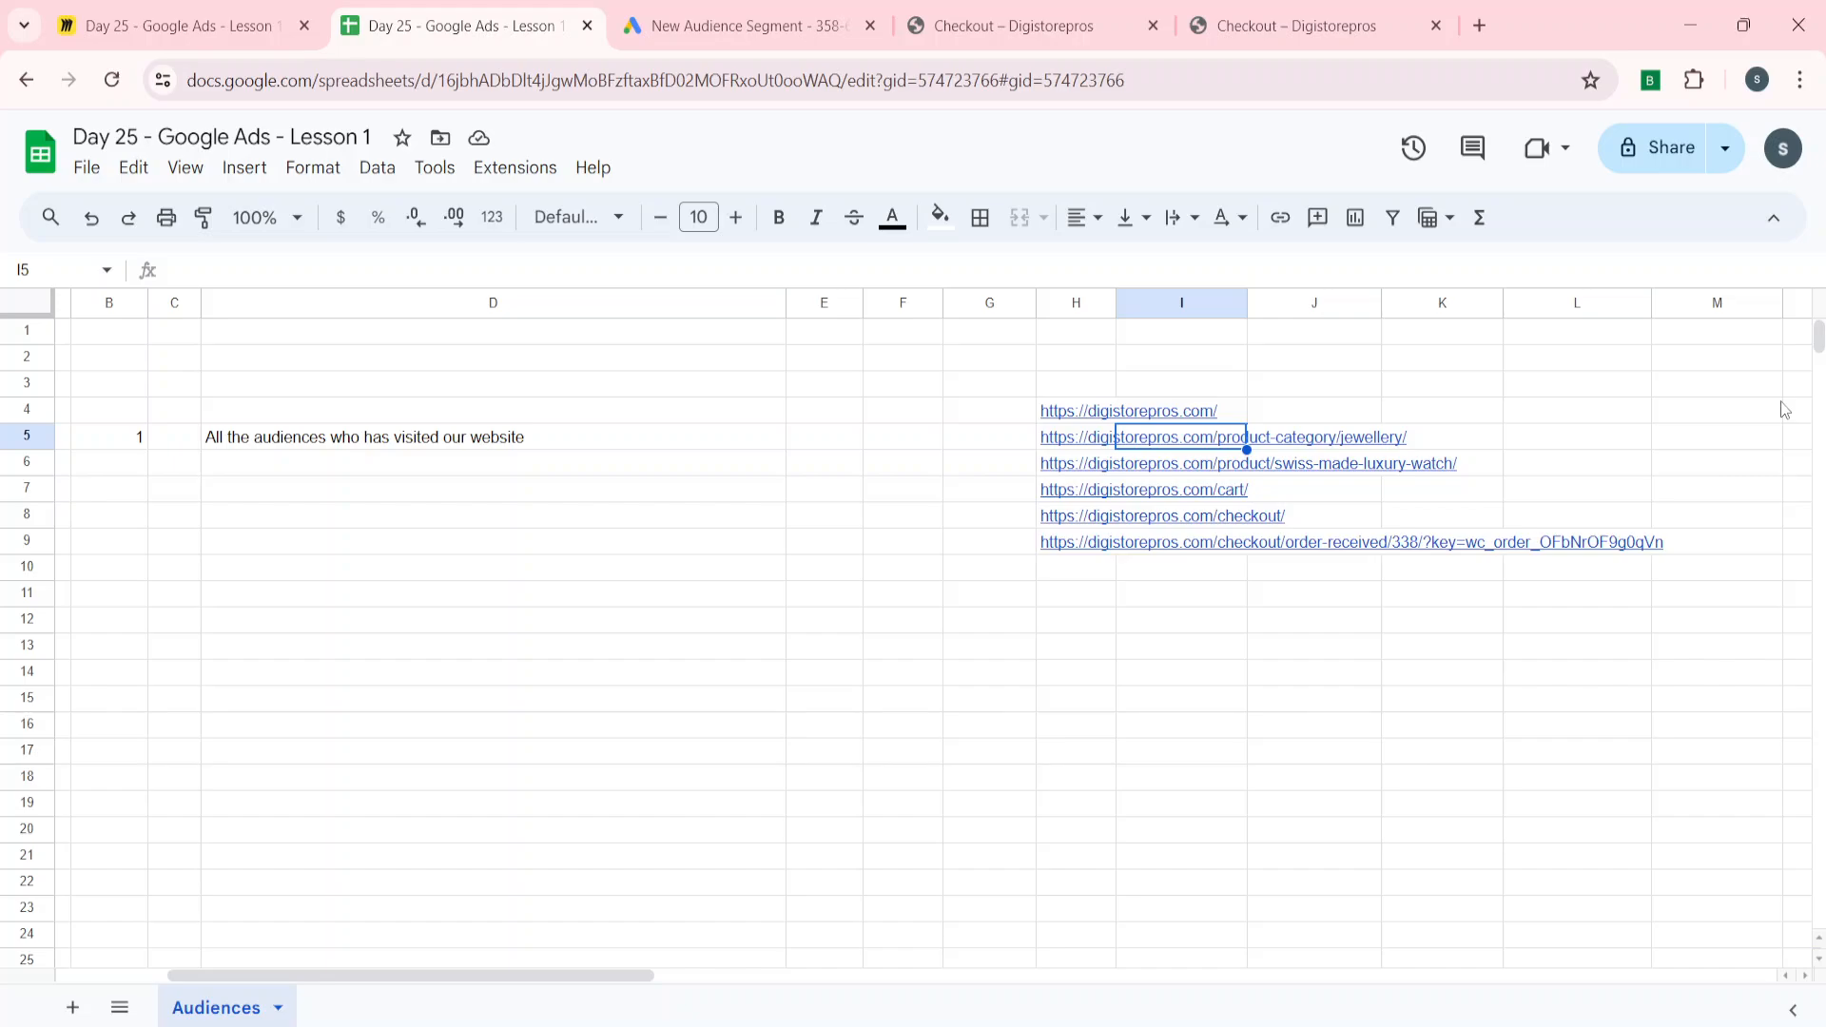
key("Right")
key("Down")
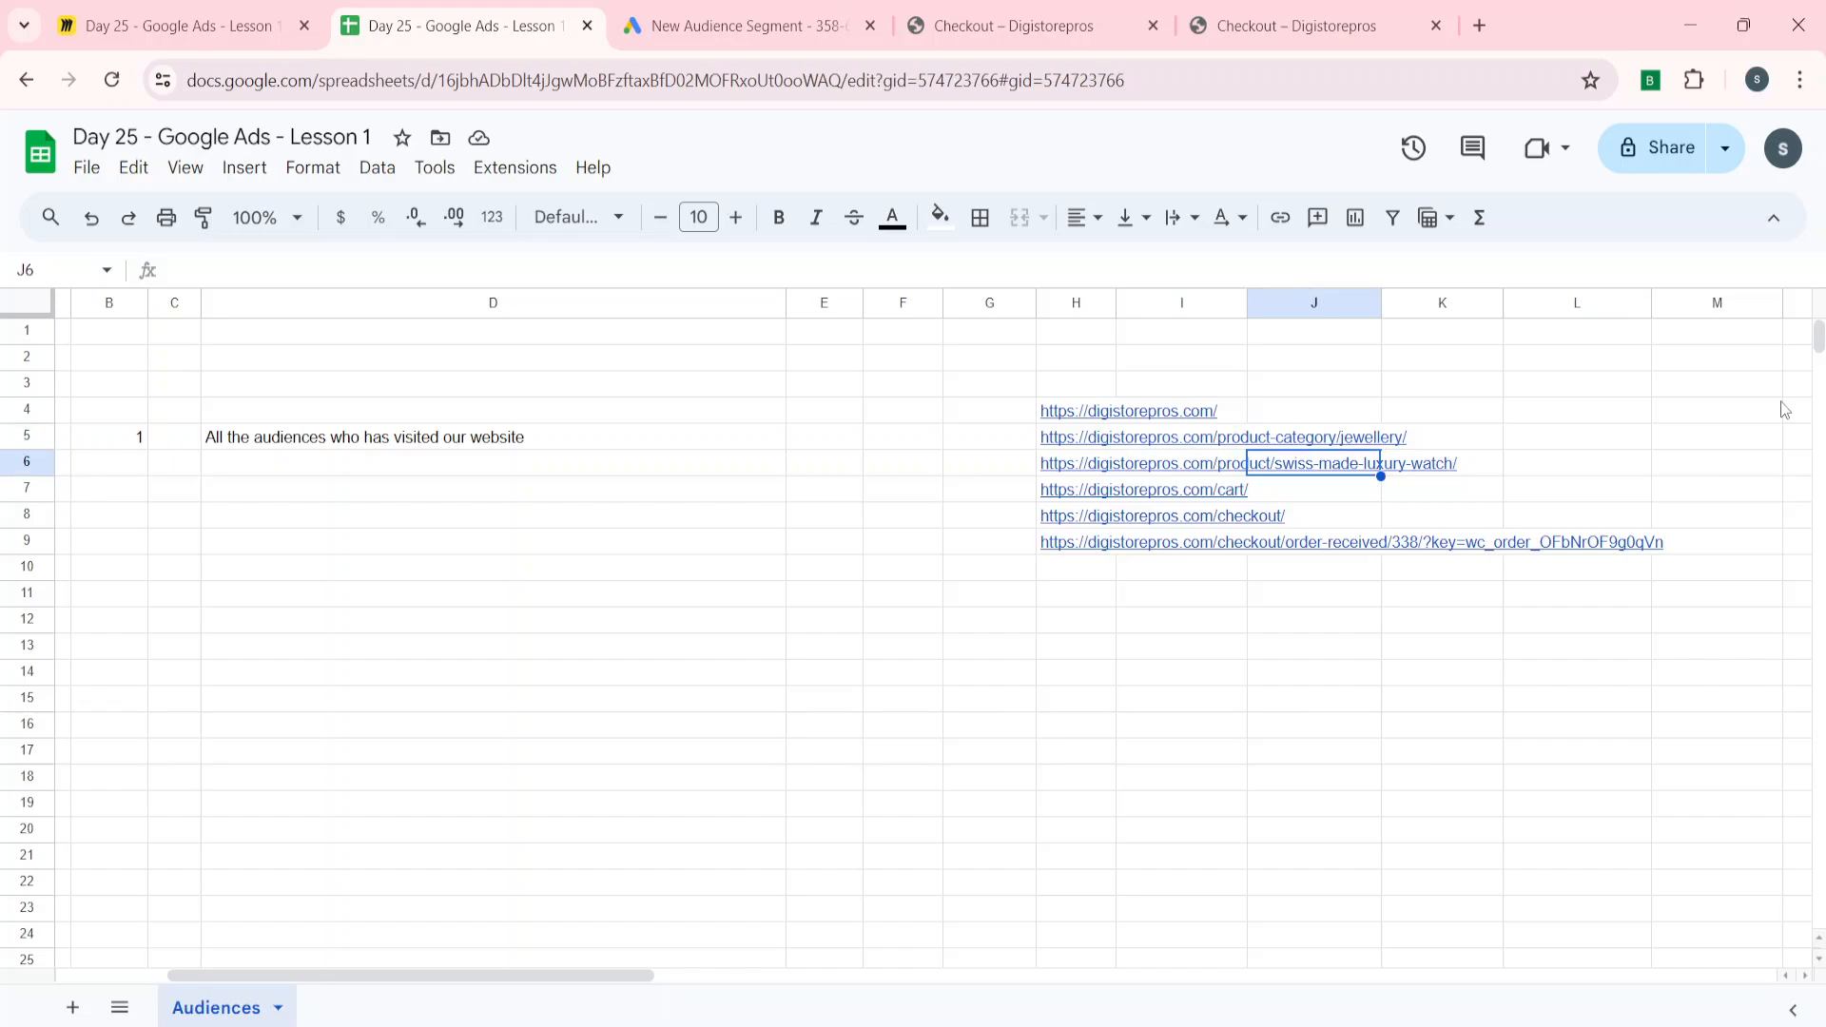
key("Right")
key("Right")
key("Right")
key("Left")
key("Left")
key("Left")
key("Down")
key("Down")
key("Down")
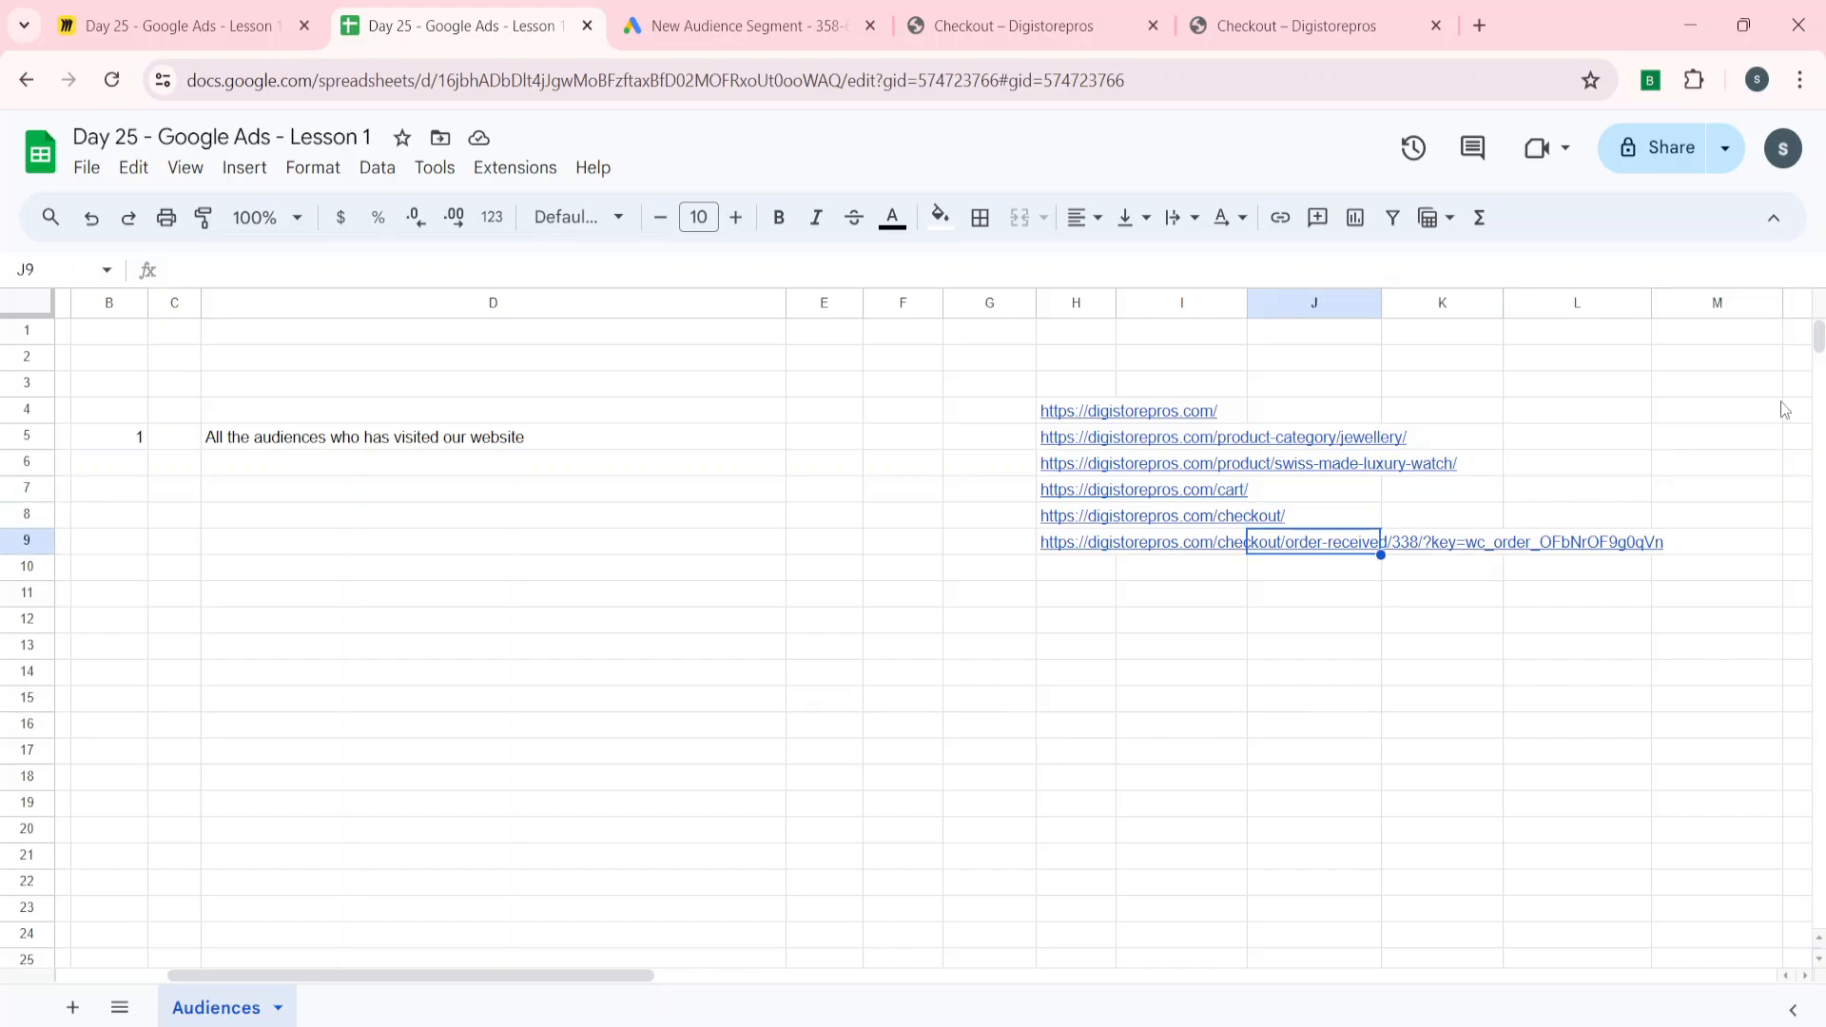
key("Left")
key("Left")
key("Up")
key("Up")
key("Up")
key("Up")
key("Up")
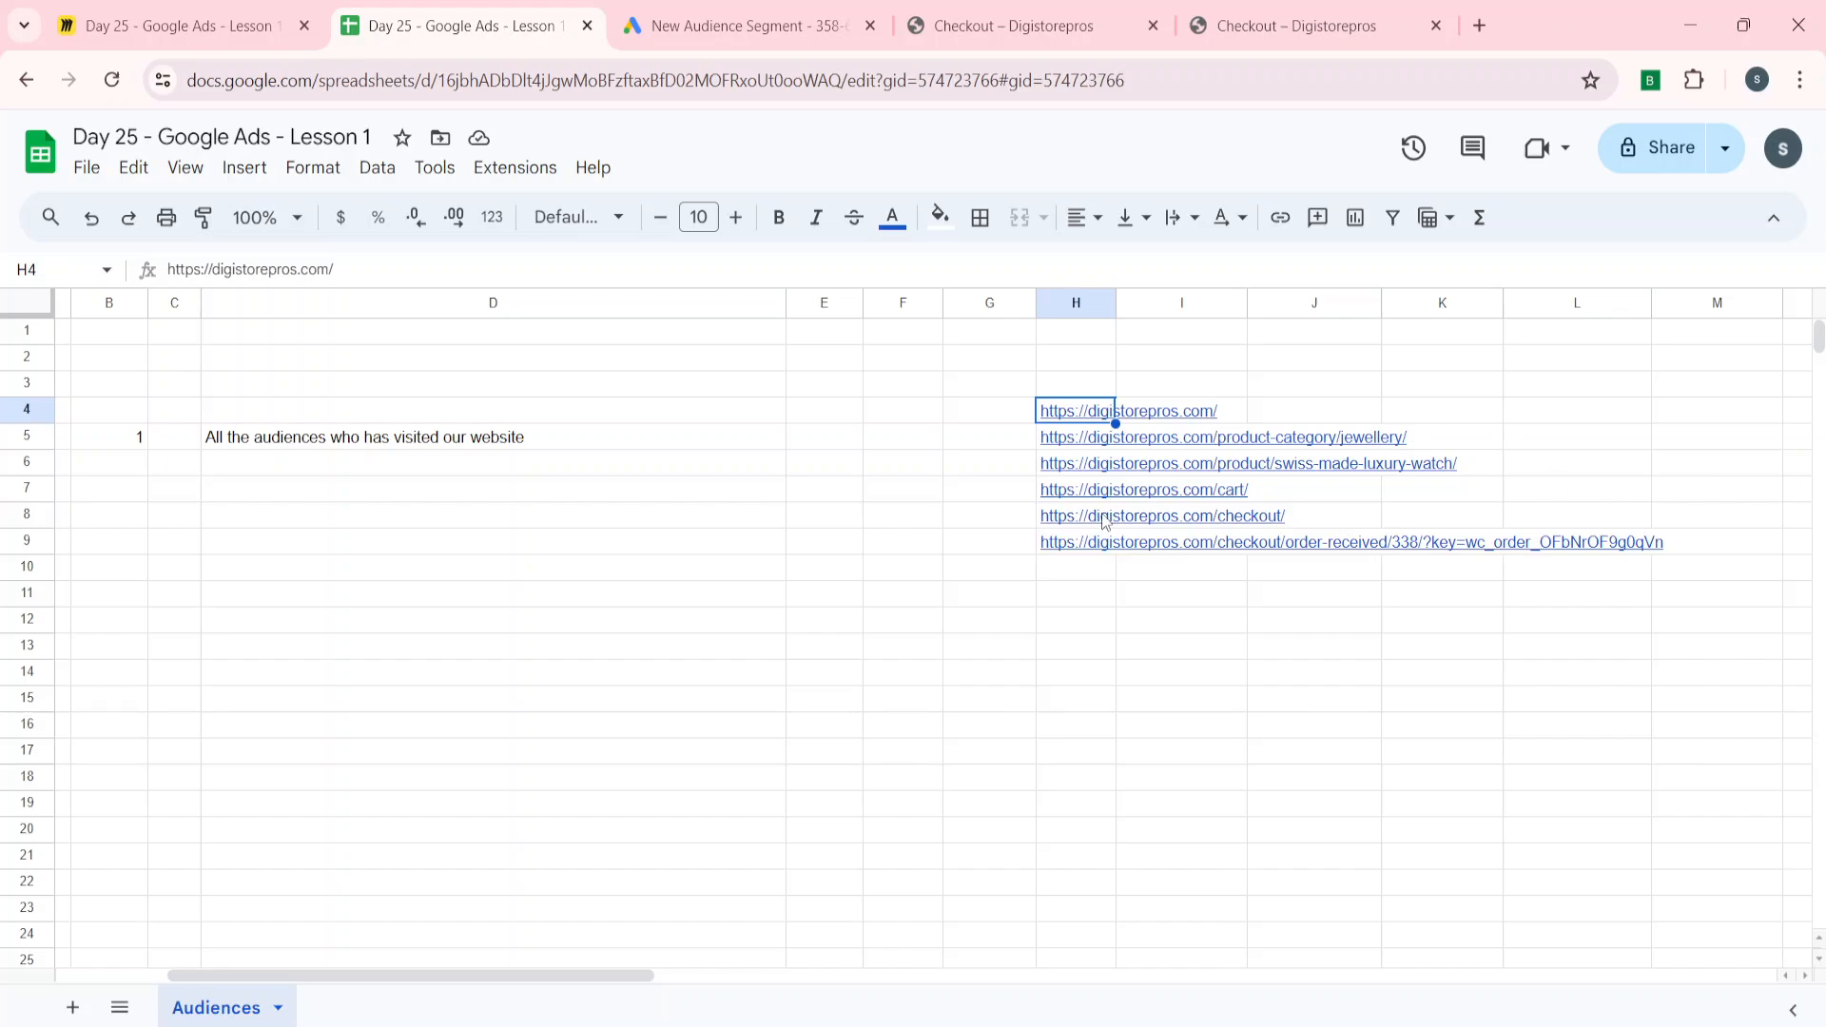
mouse_move(1103, 522)
left_click(914, 547)
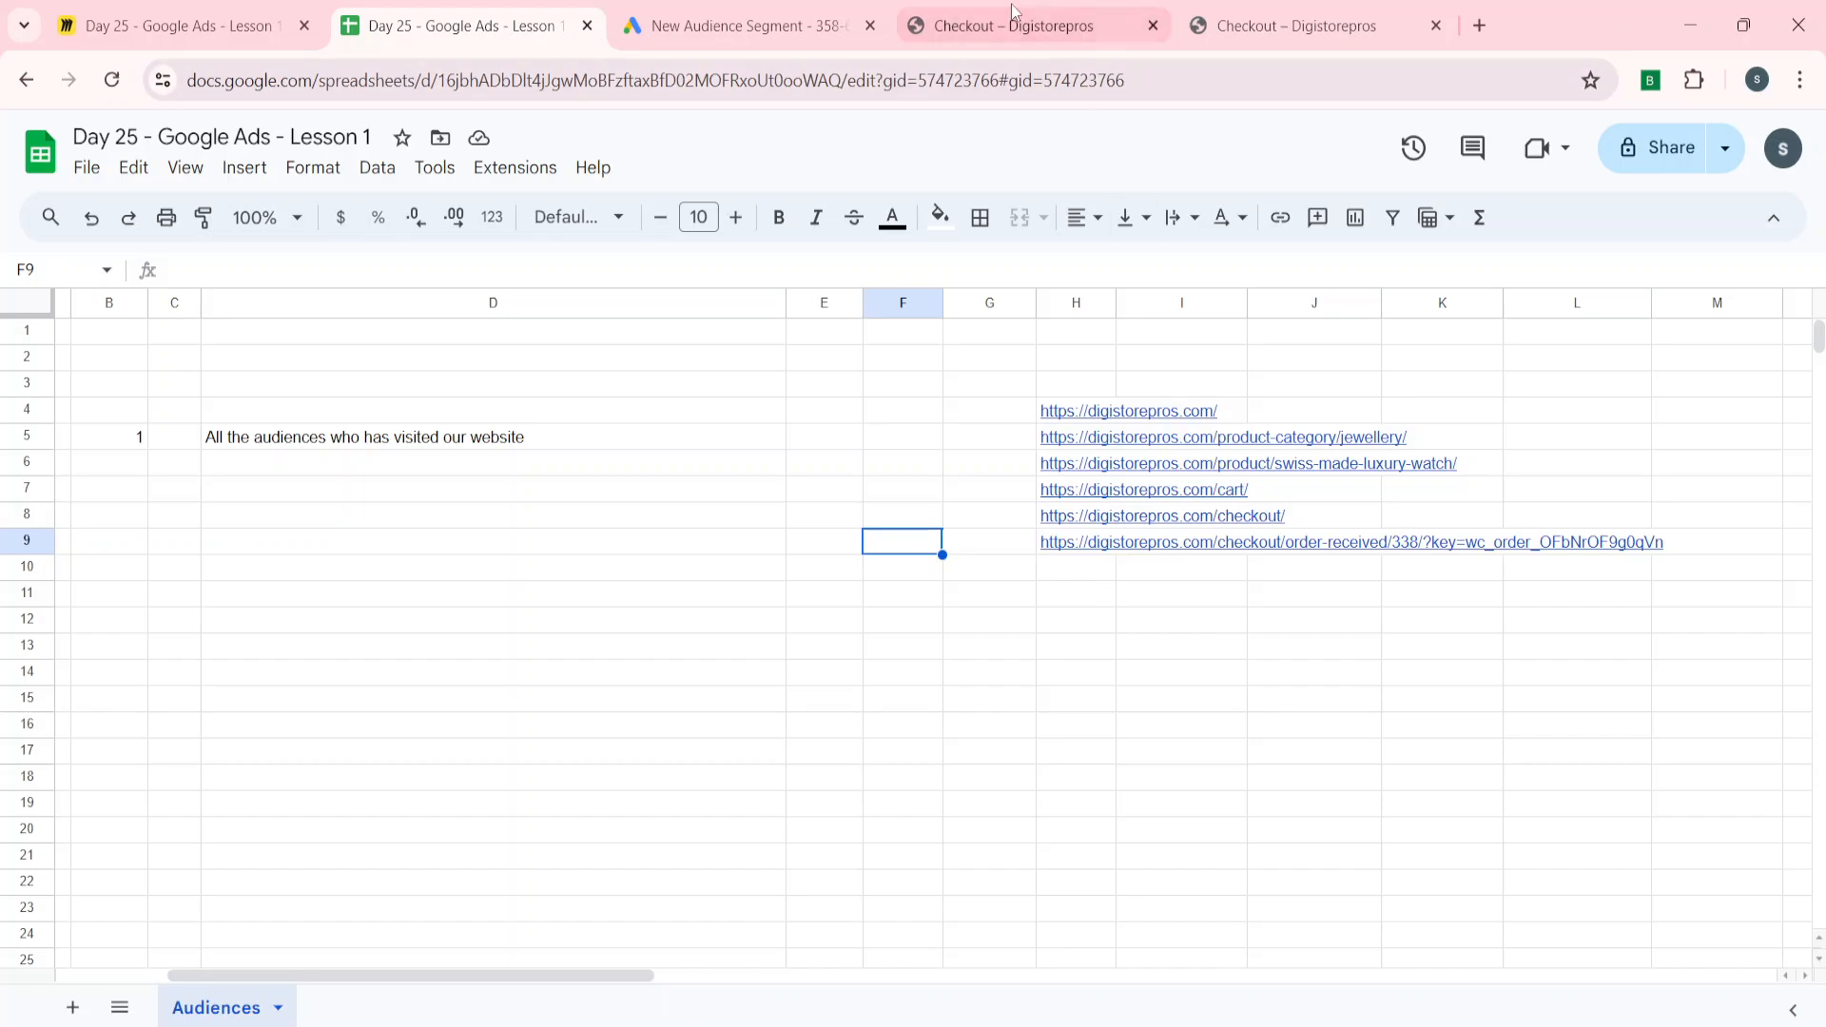
- Return to the Google Ads segment form, review its name and page-visit rule, and expand the pre-fill options
left_click(704, 26)
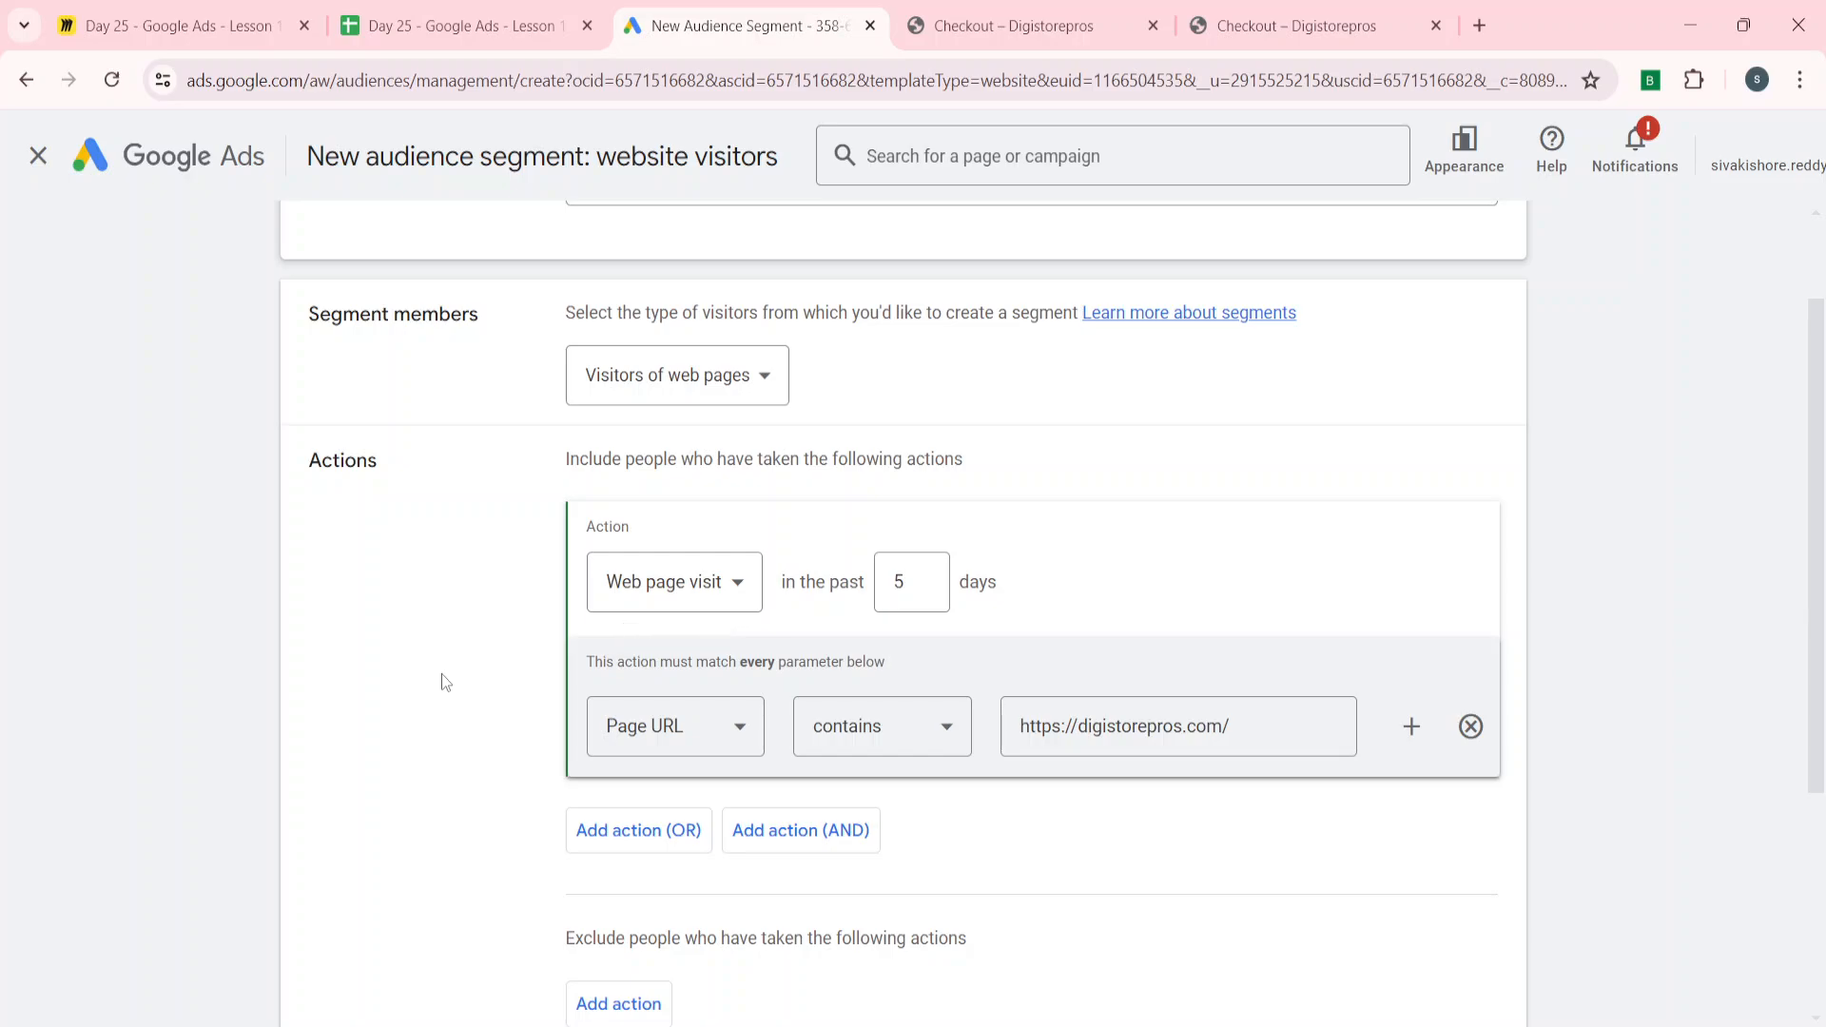
scroll(697, 580, "down", 2)
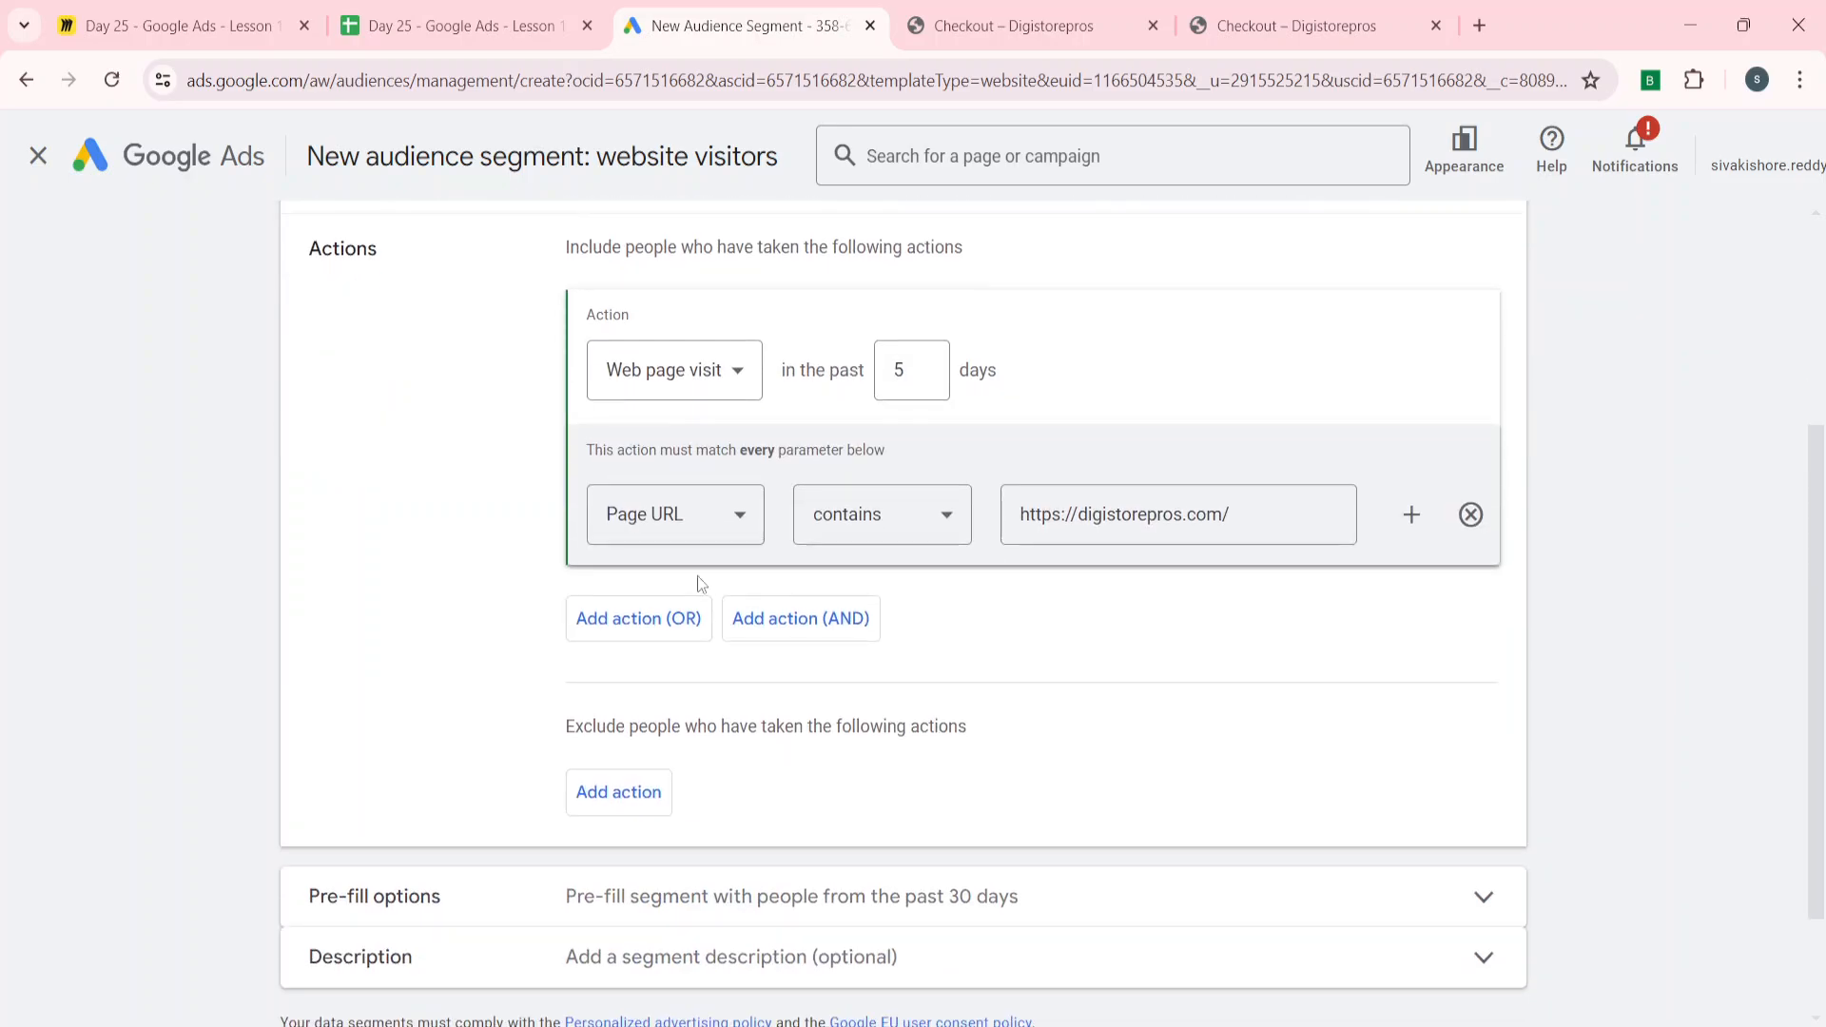
scroll(368, 725, "up", 4)
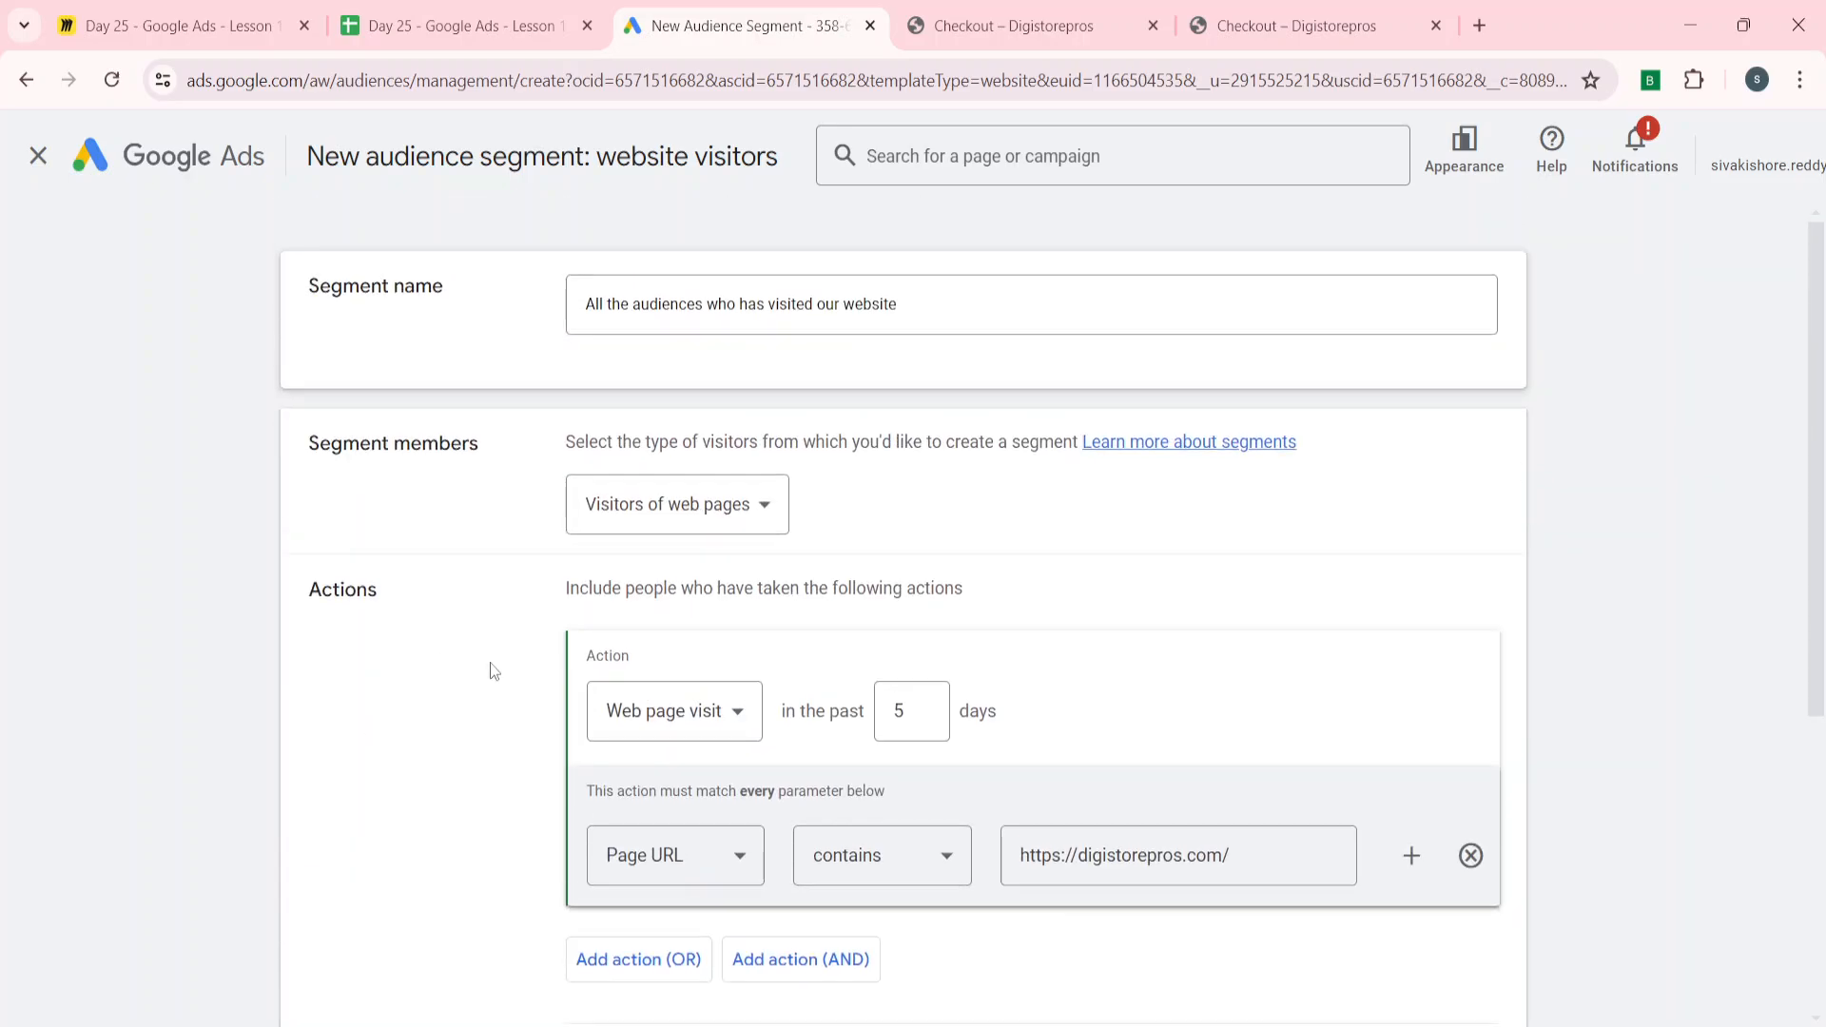
scroll(238, 750, "down", 5)
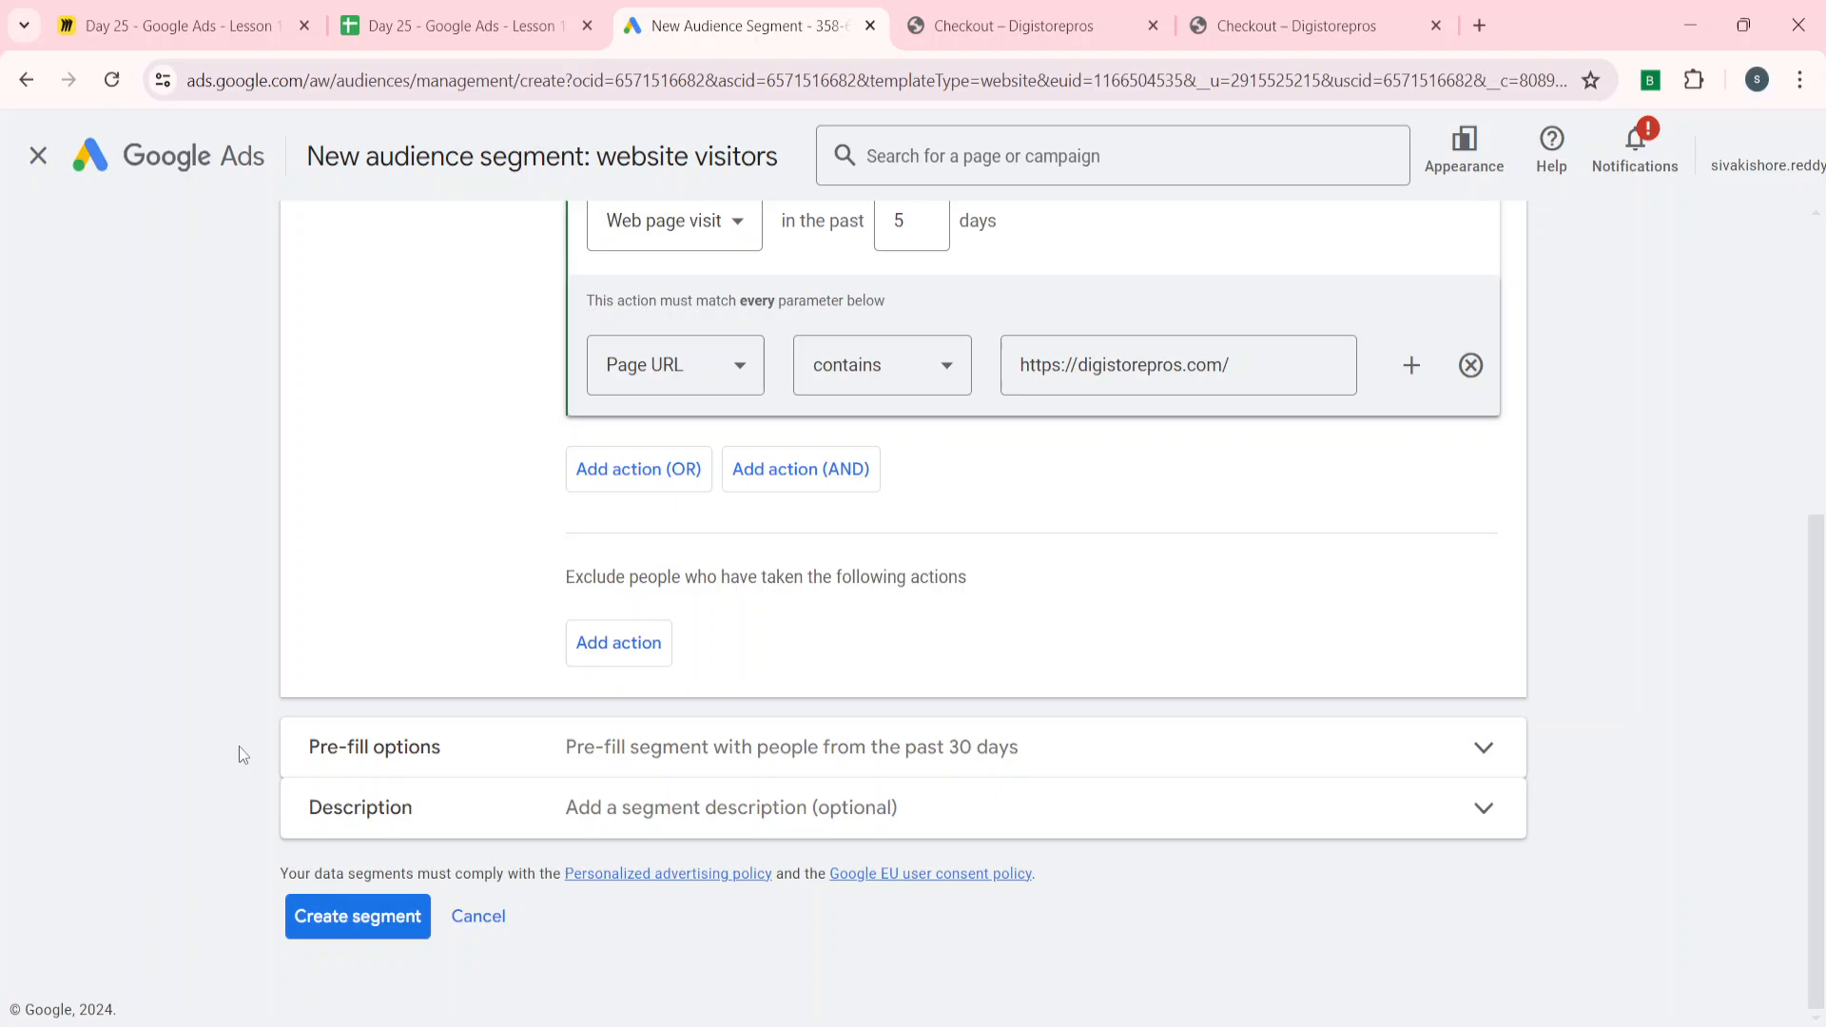
left_click(334, 759)
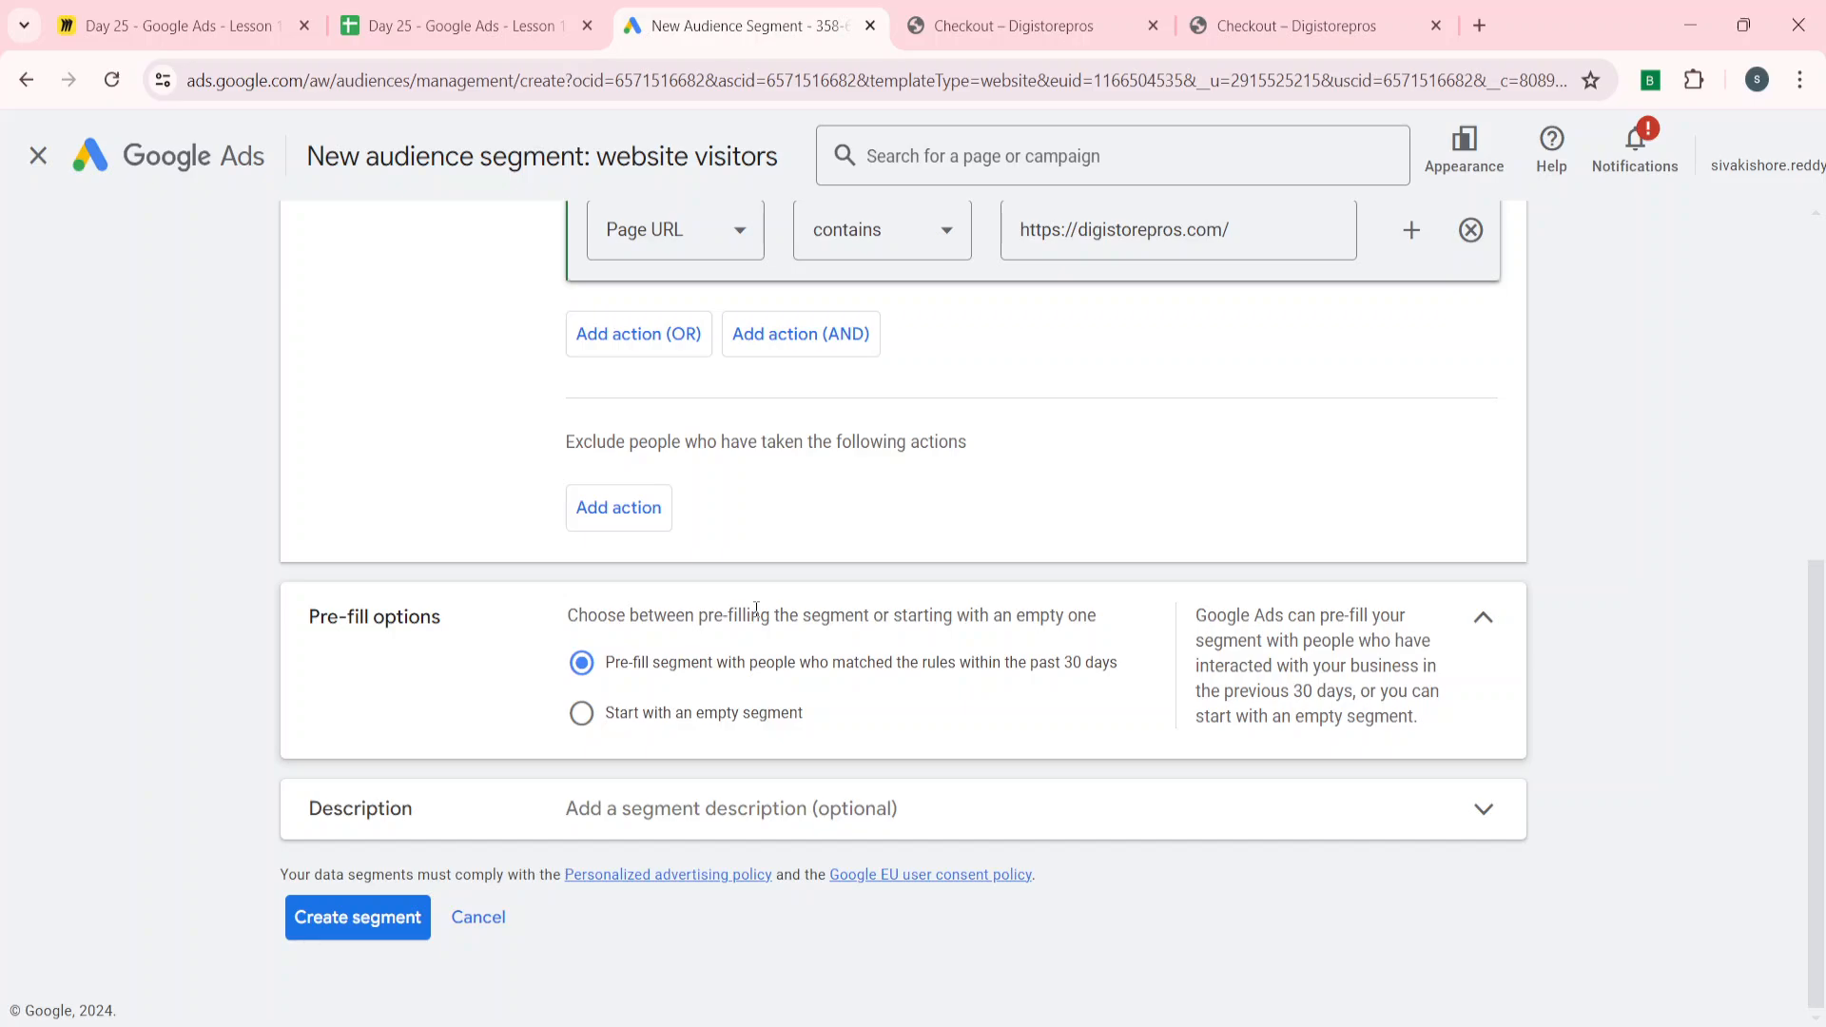
scroll(756, 608, "up", 3)
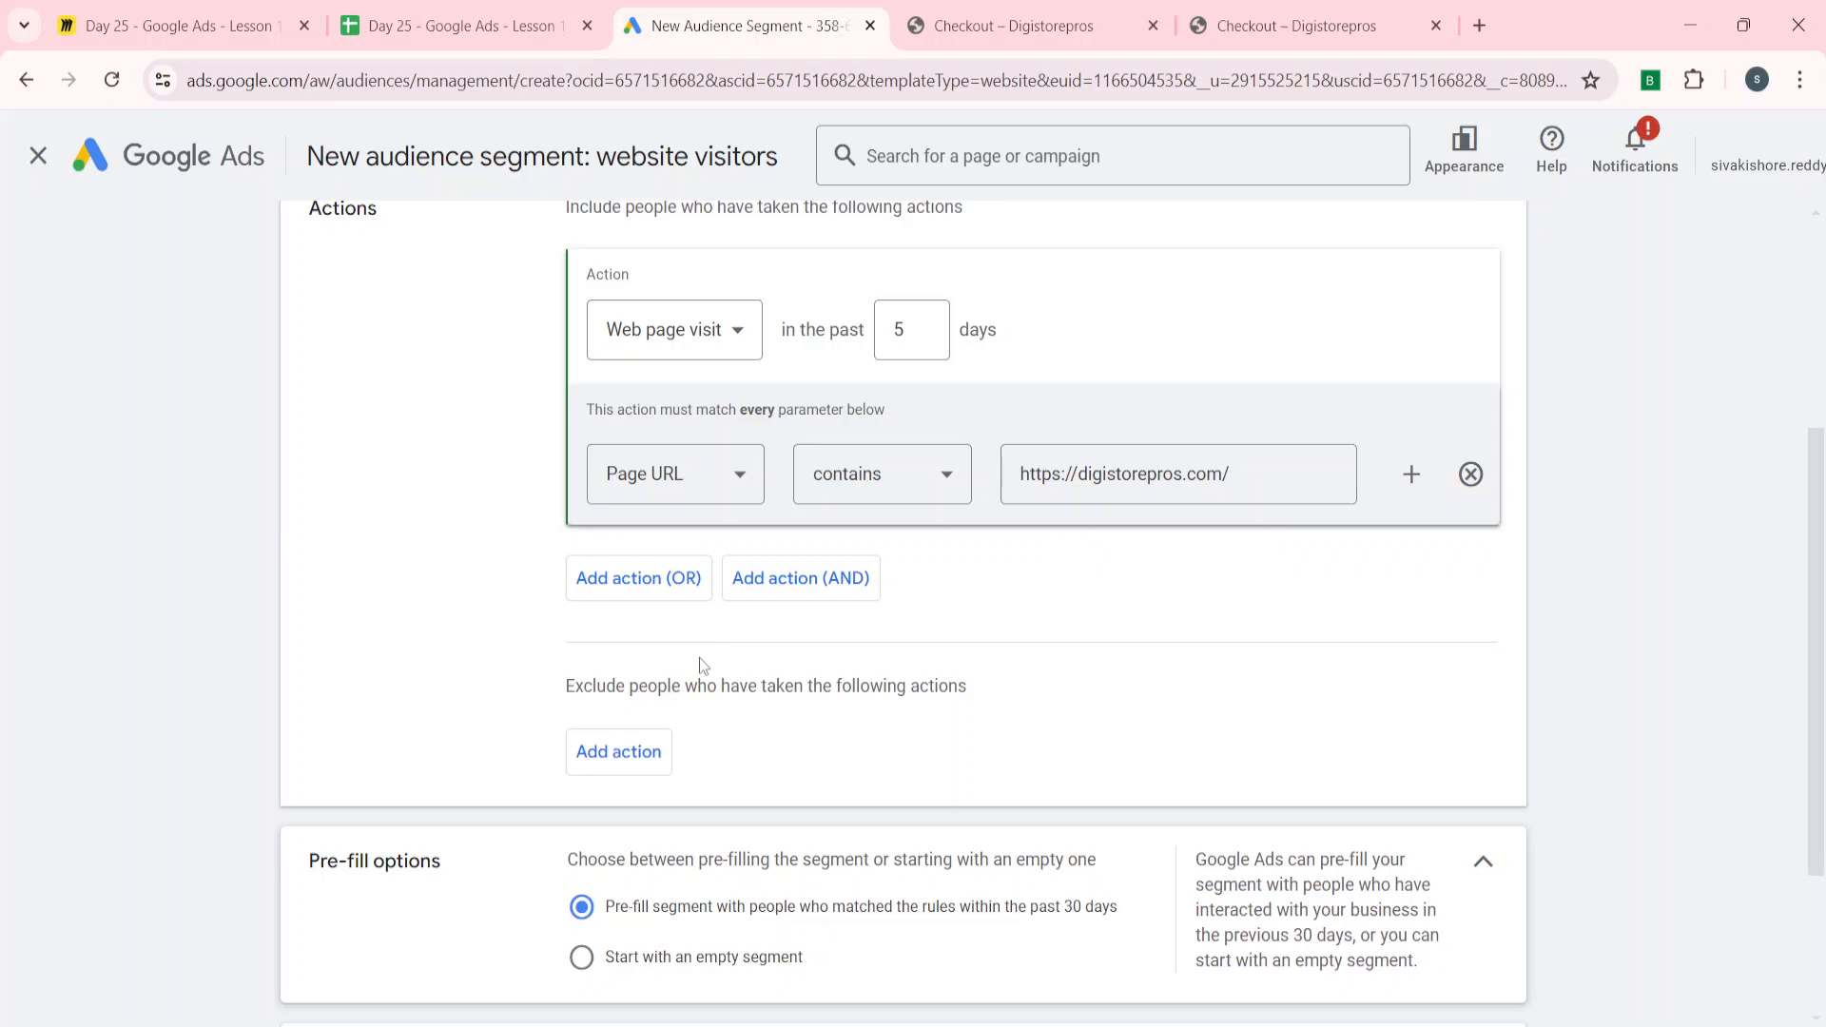
scroll(395, 722, "down", 3)
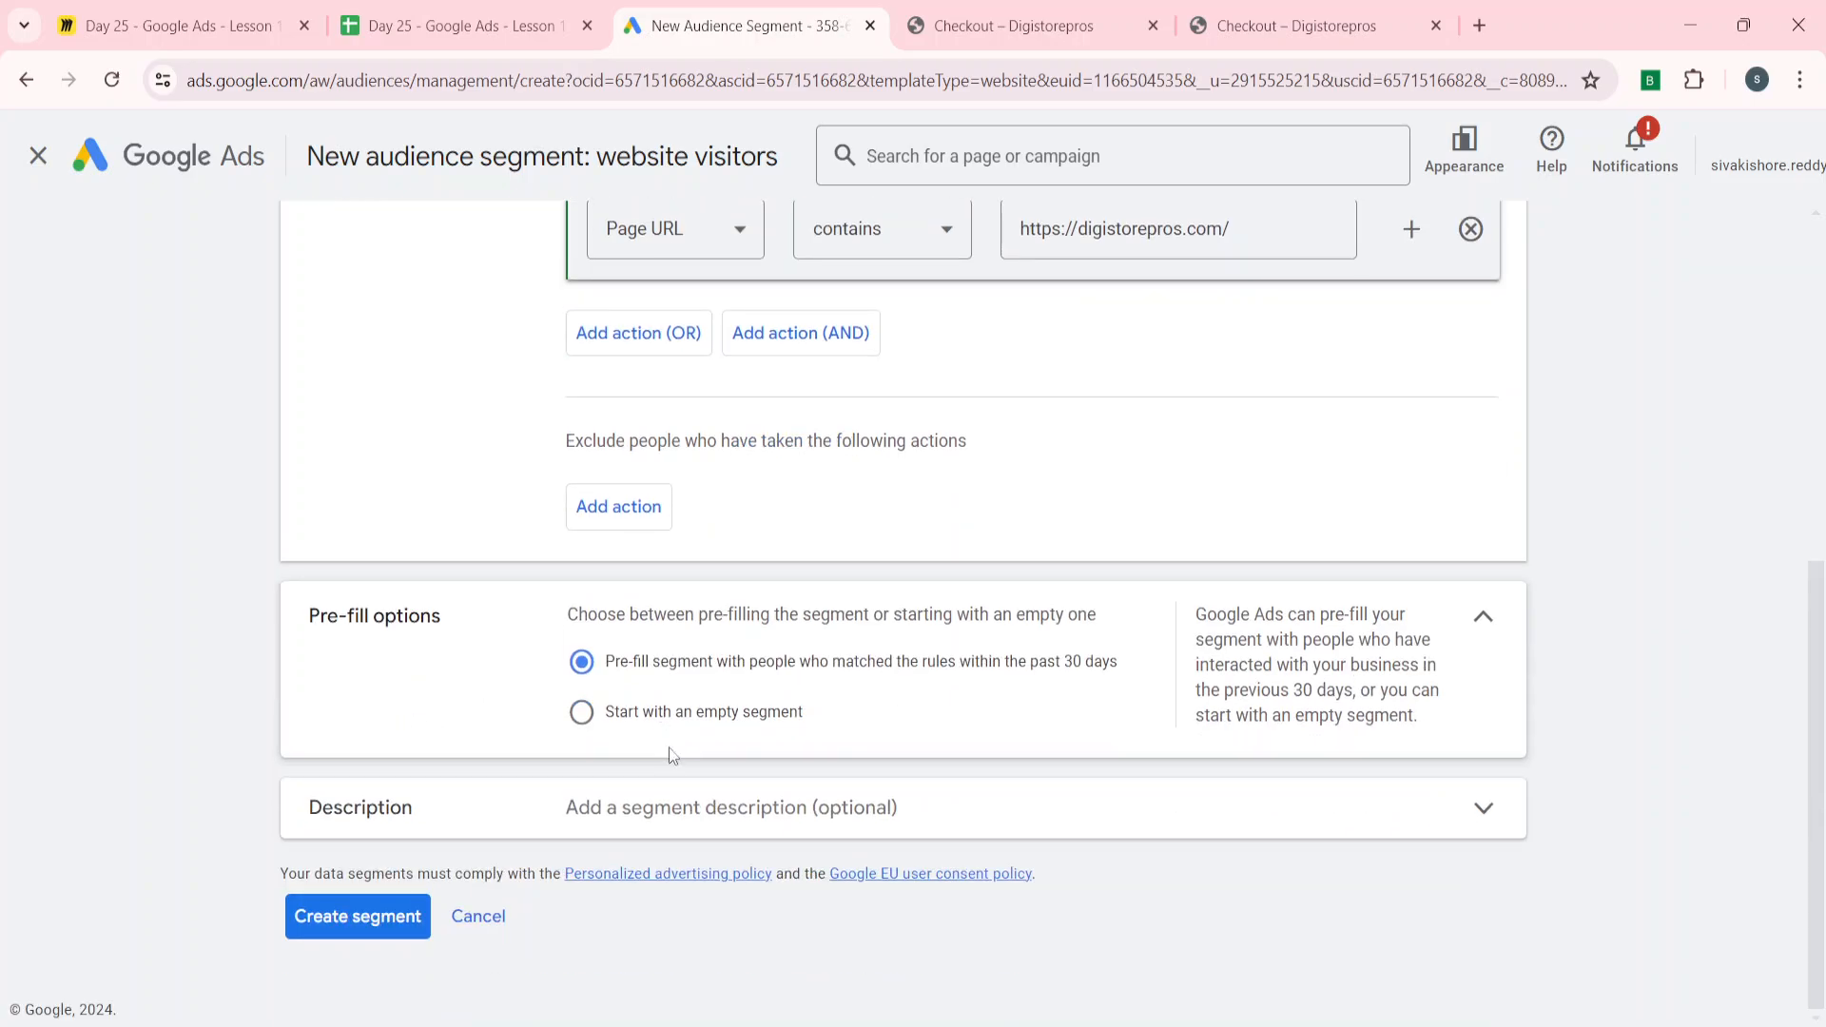
- Keep the segment pre-filled with people who matched the rules within the past 30 days and create the segment
left_click(611, 715)
left_click(583, 662)
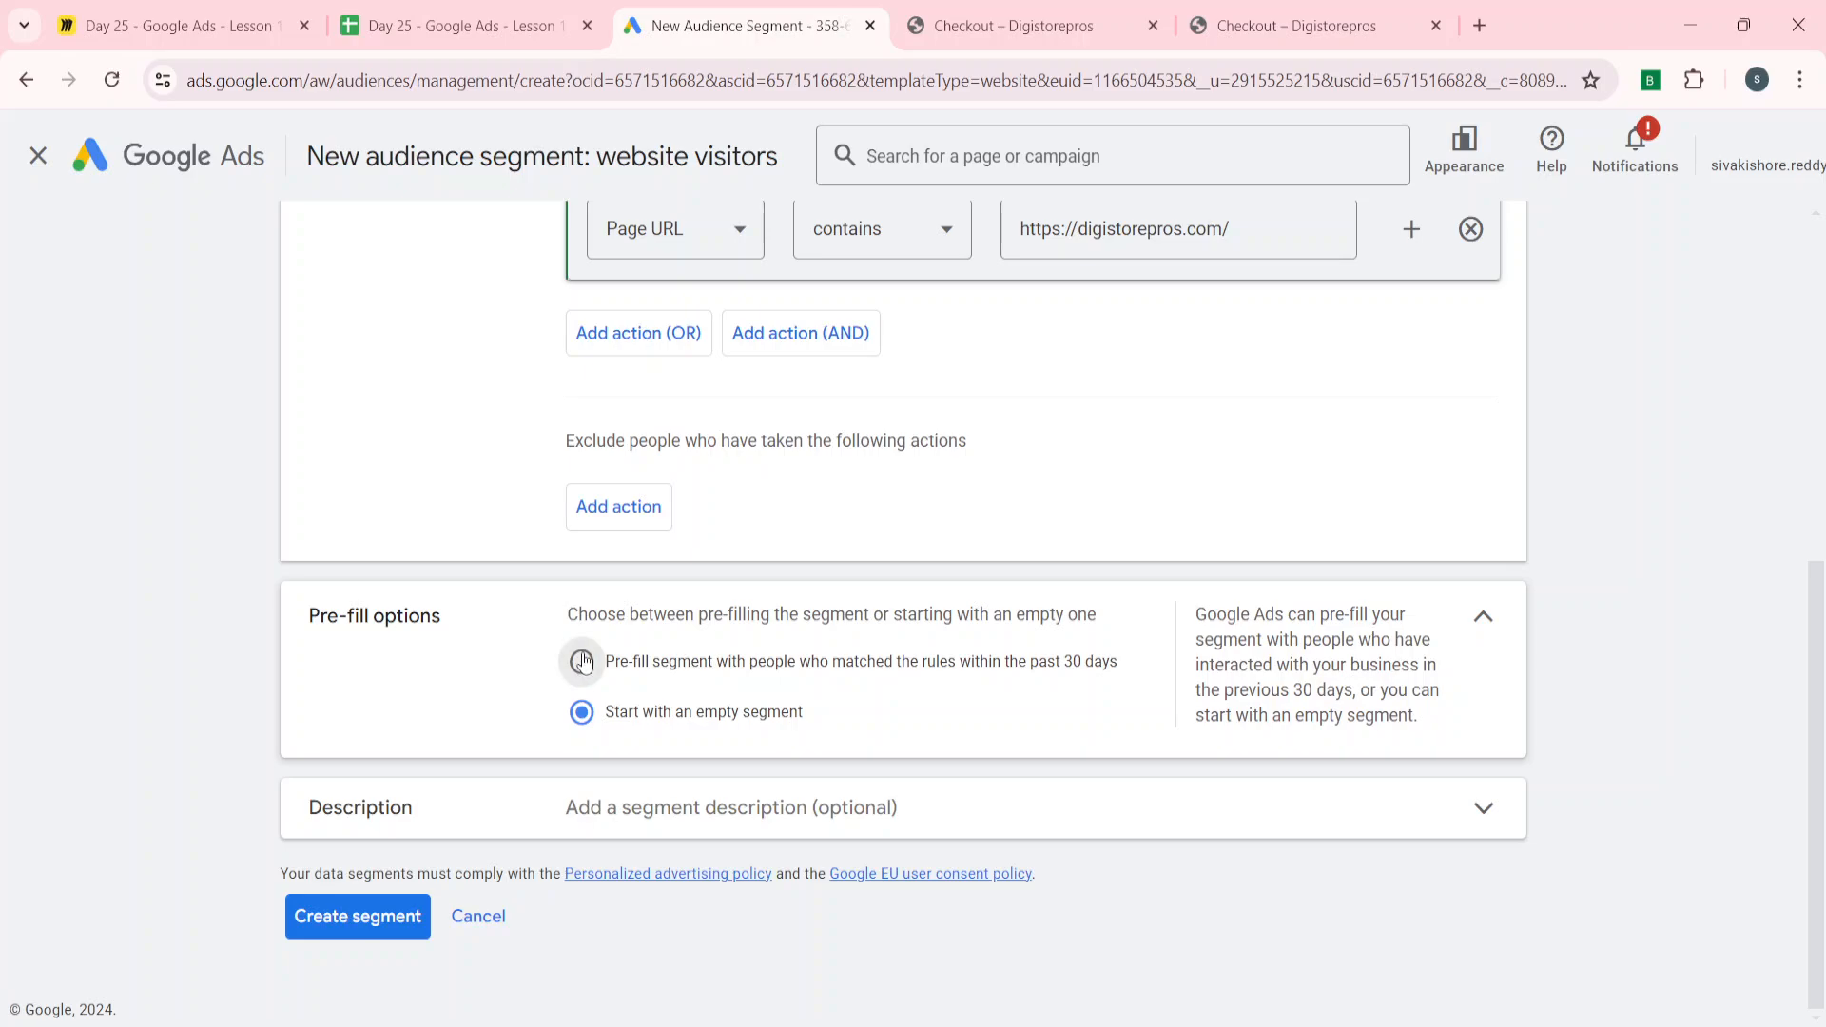
scroll(318, 656, "up", 1)
scroll(319, 656, "down", 1)
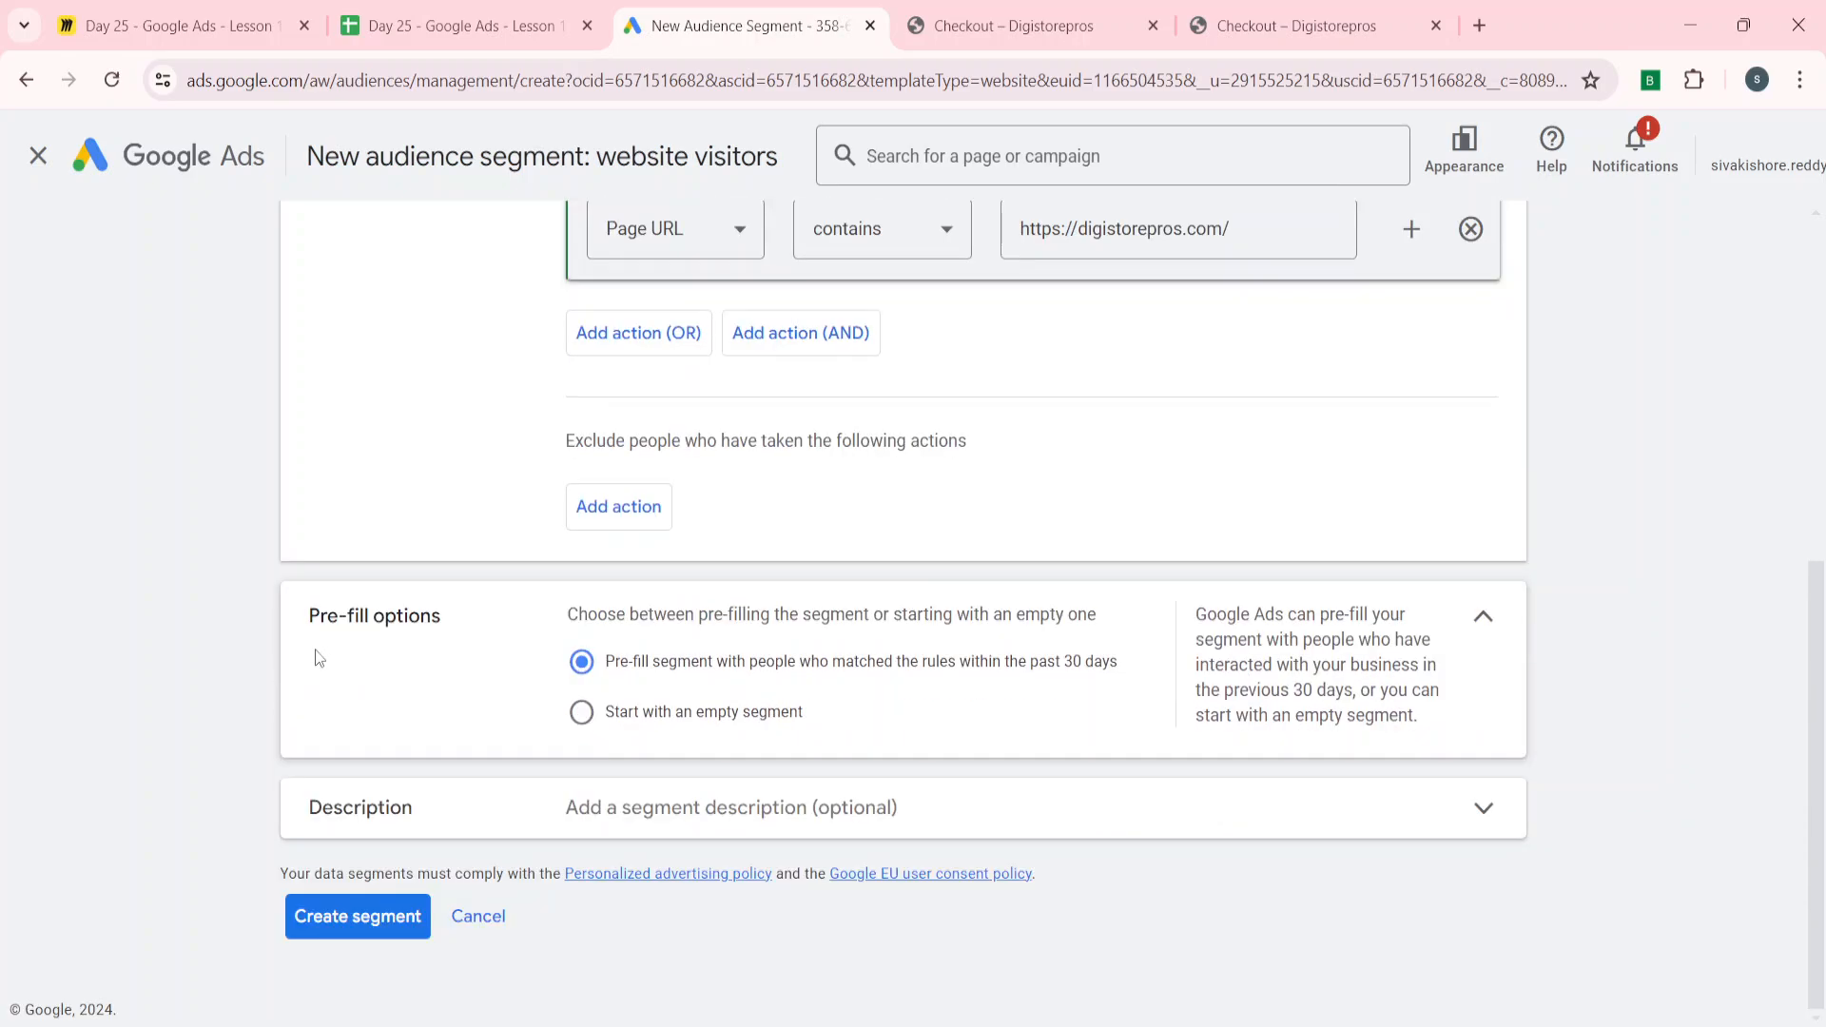
left_click(323, 925)
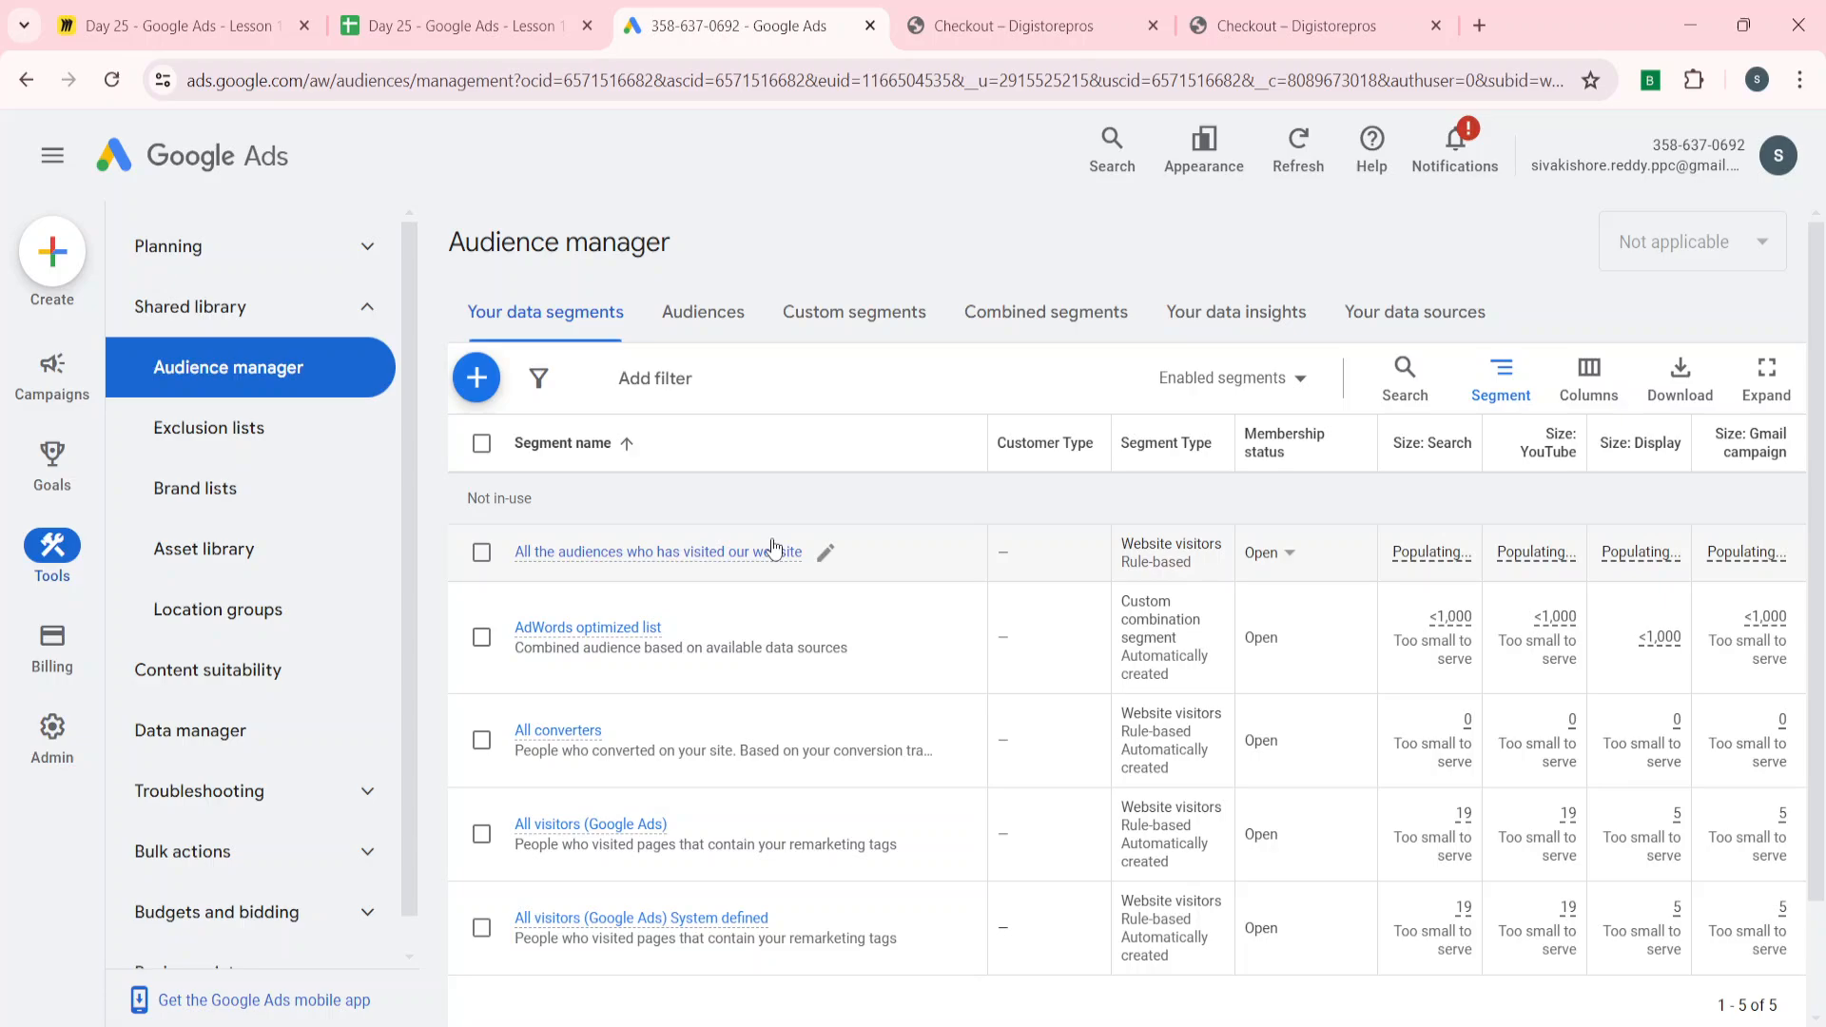
- Compare the audience listed in the lesson sheet with the new segment's entry in the Google Ads Audience manager
left_click(595, 9)
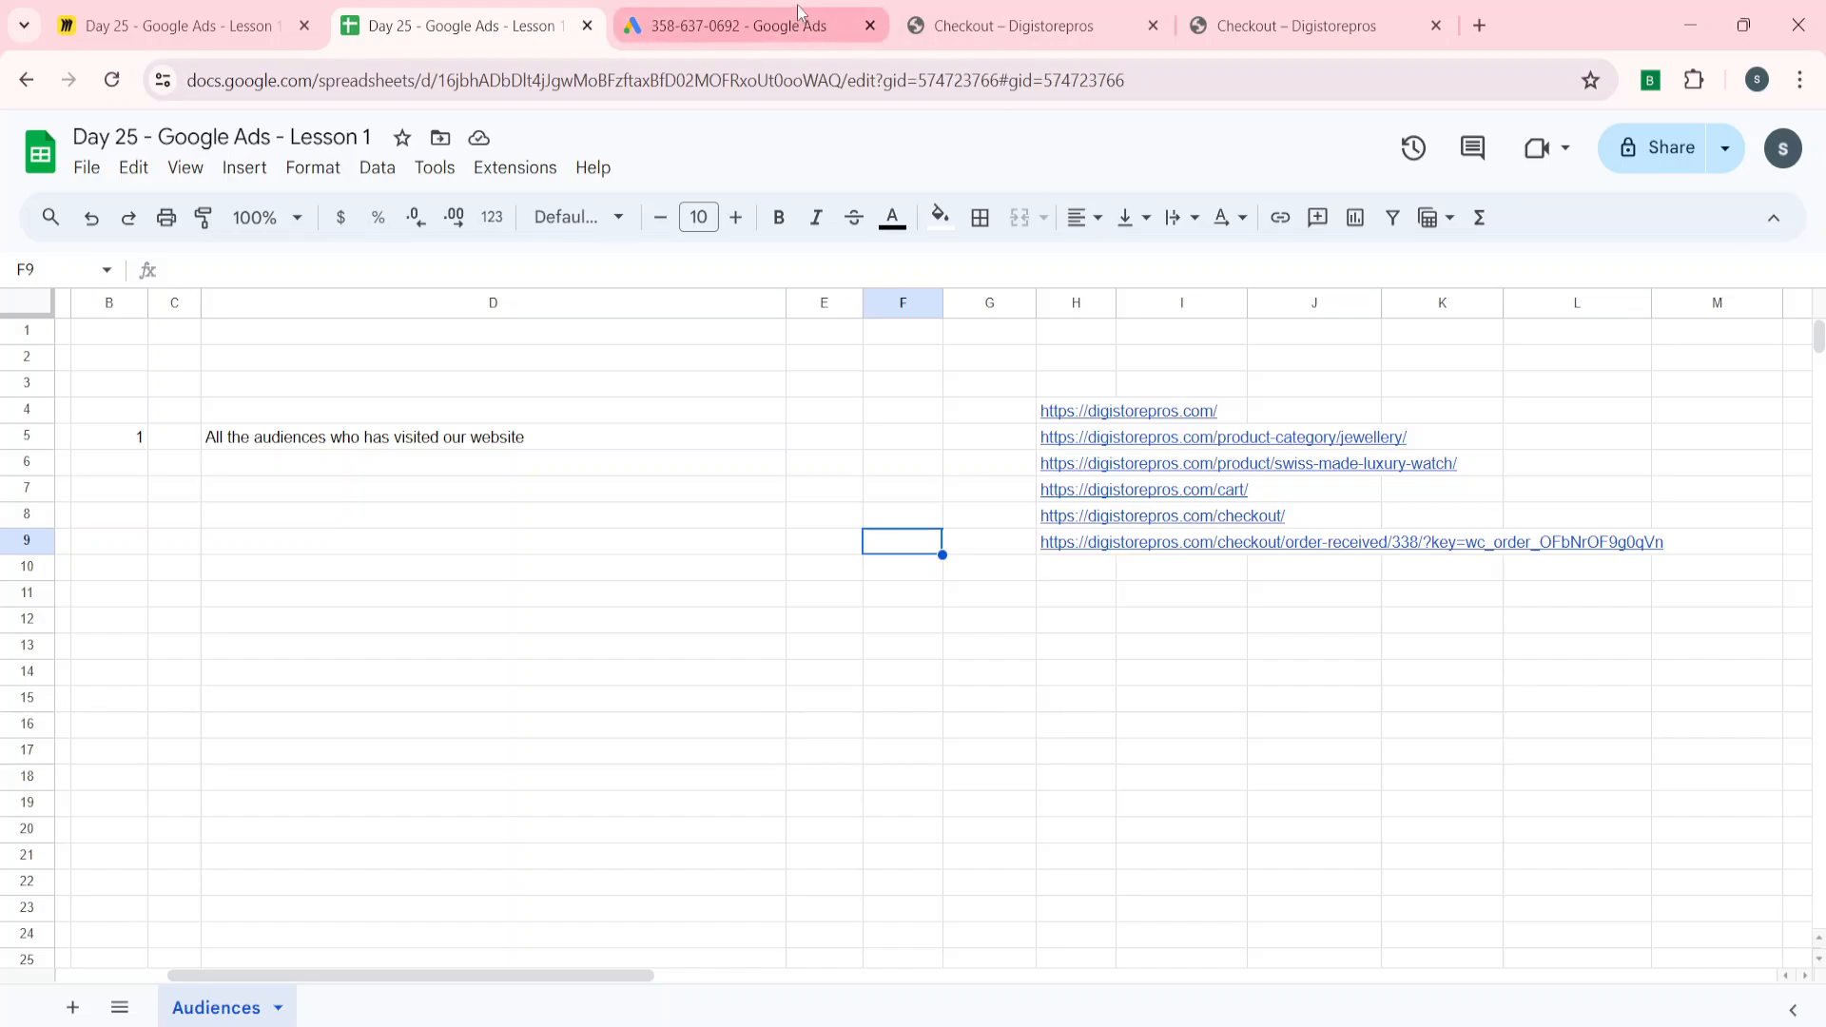
left_click(740, 25)
scroll(733, 681, "down", 2)
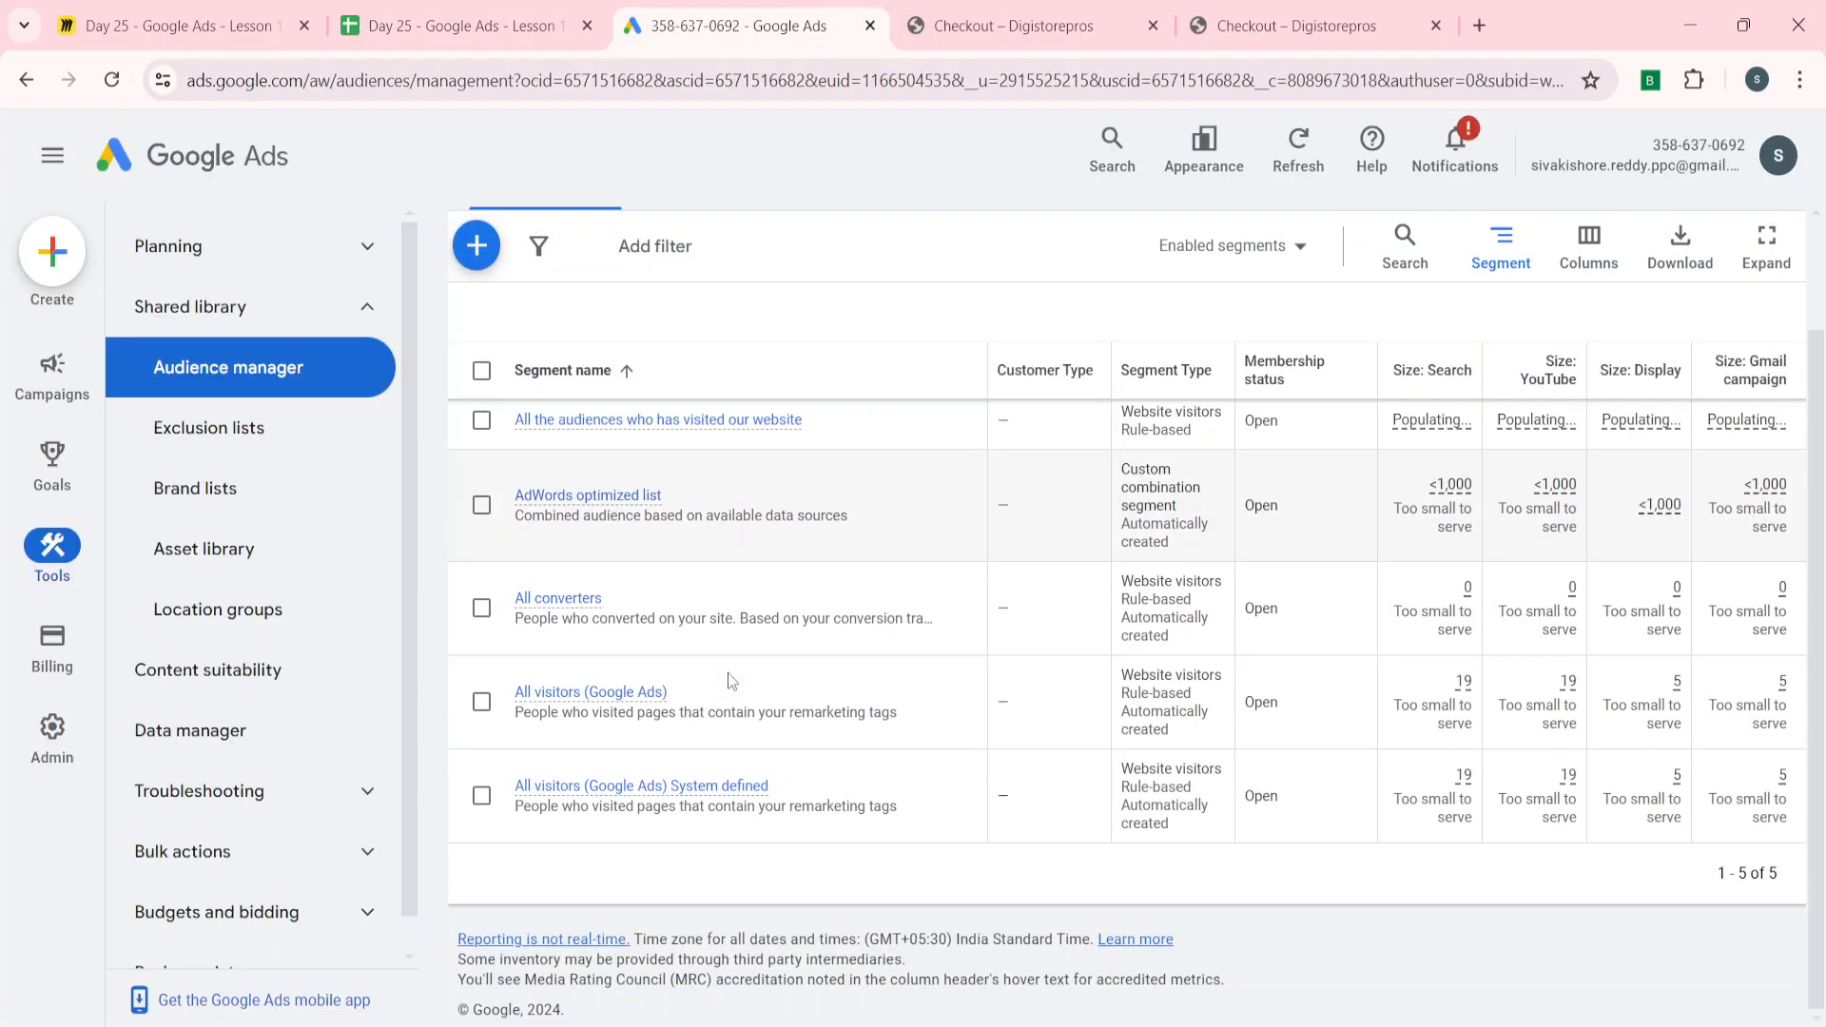
scroll(1052, 689, "up", 2)
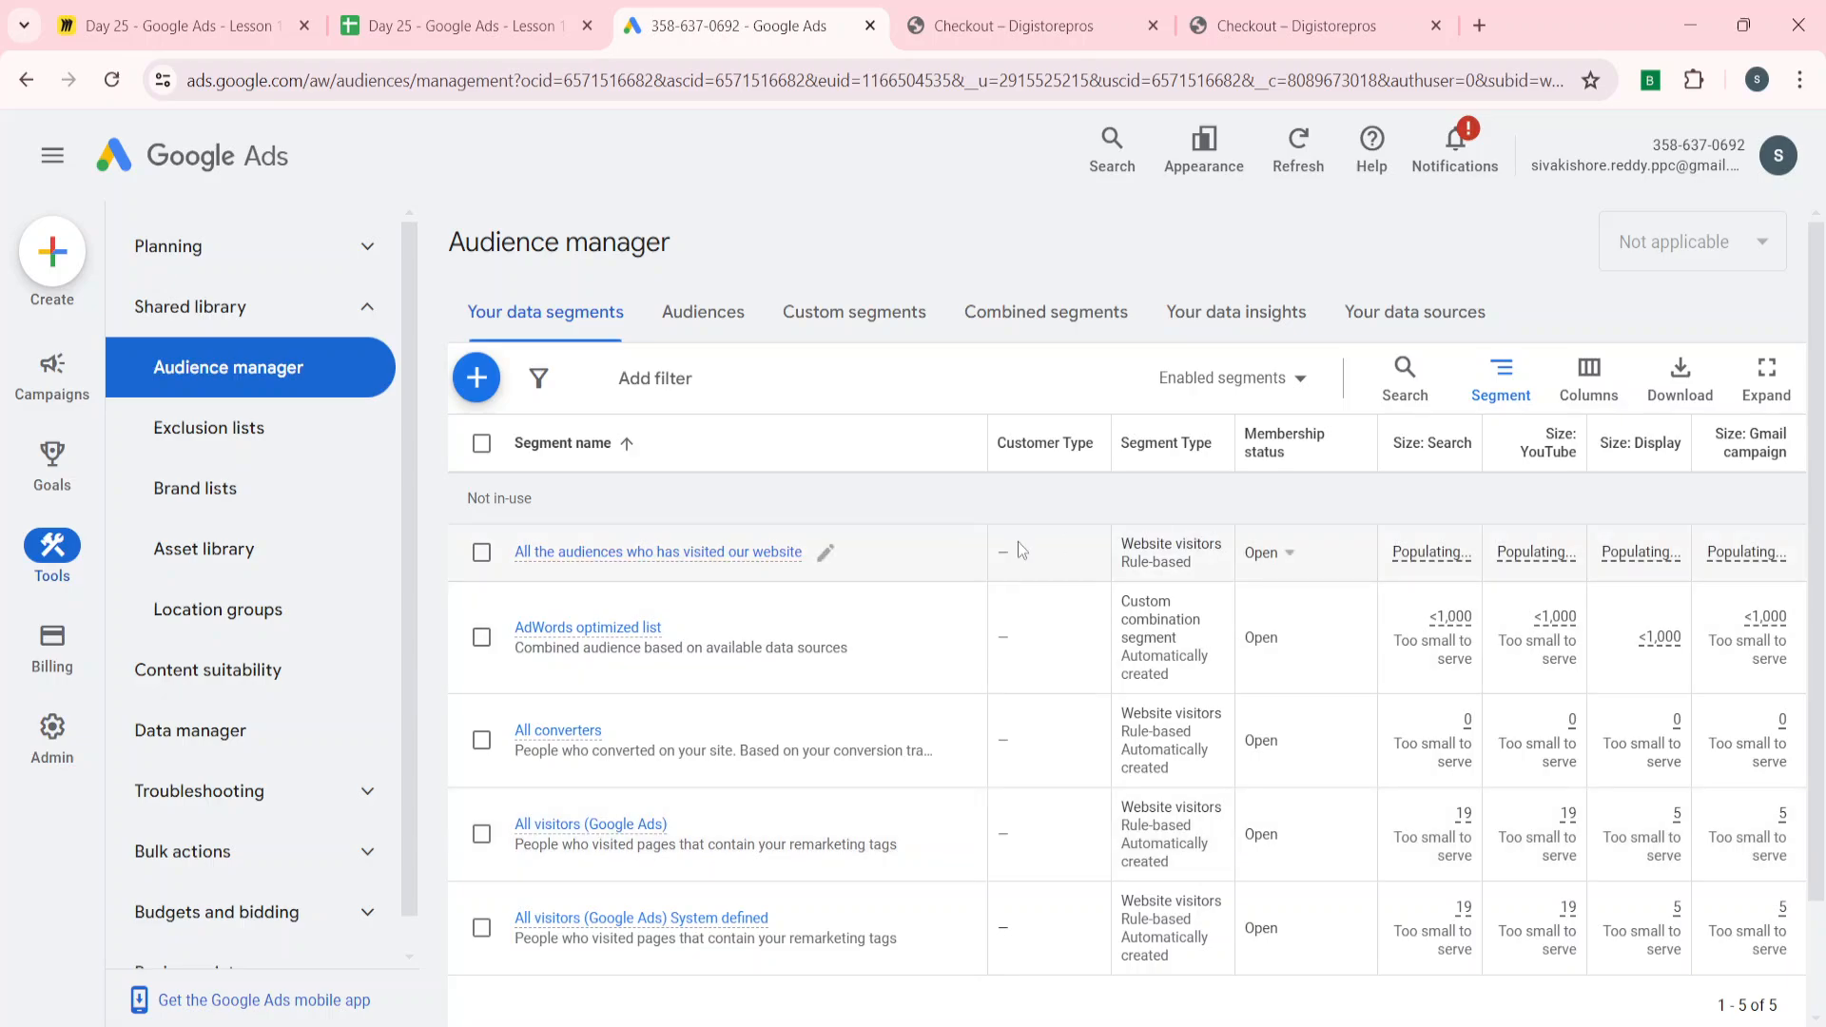
- Open the details of the segment "All the audiences who has visited our website" and review its size figures and campaign use
mouse_move(565, 559)
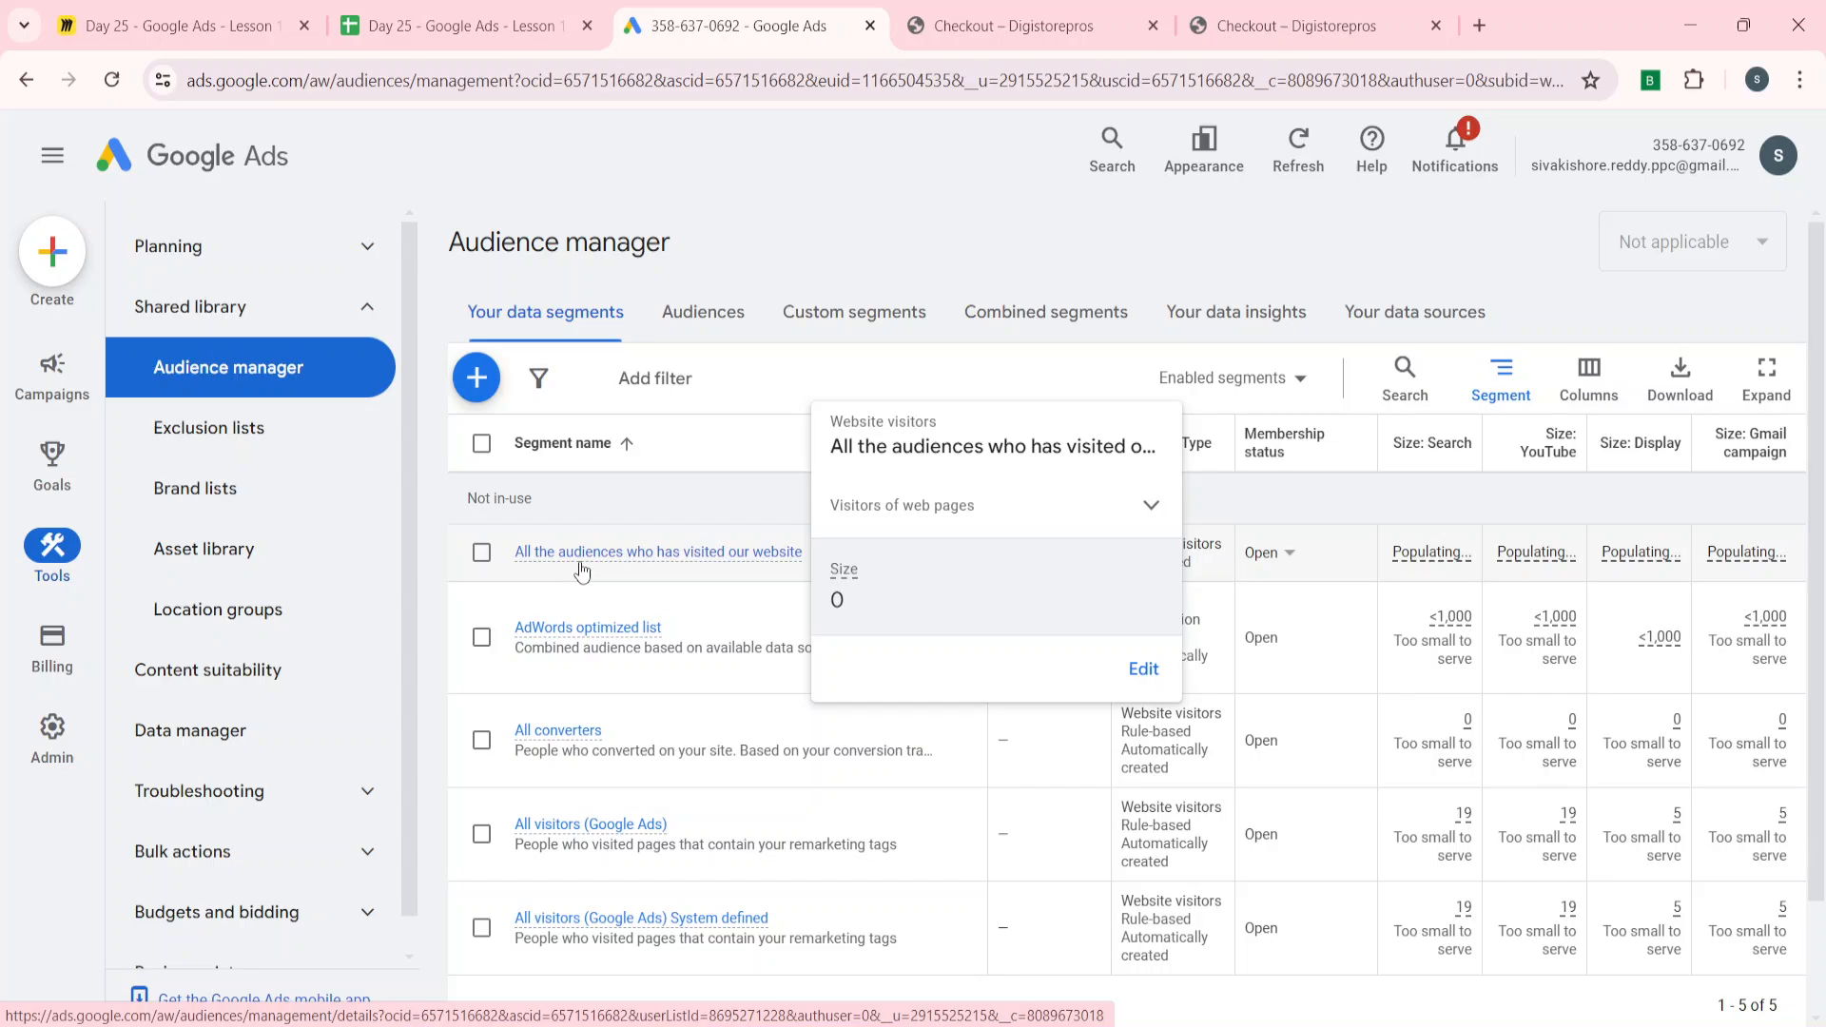
left_click_drag(867, 600, 827, 605)
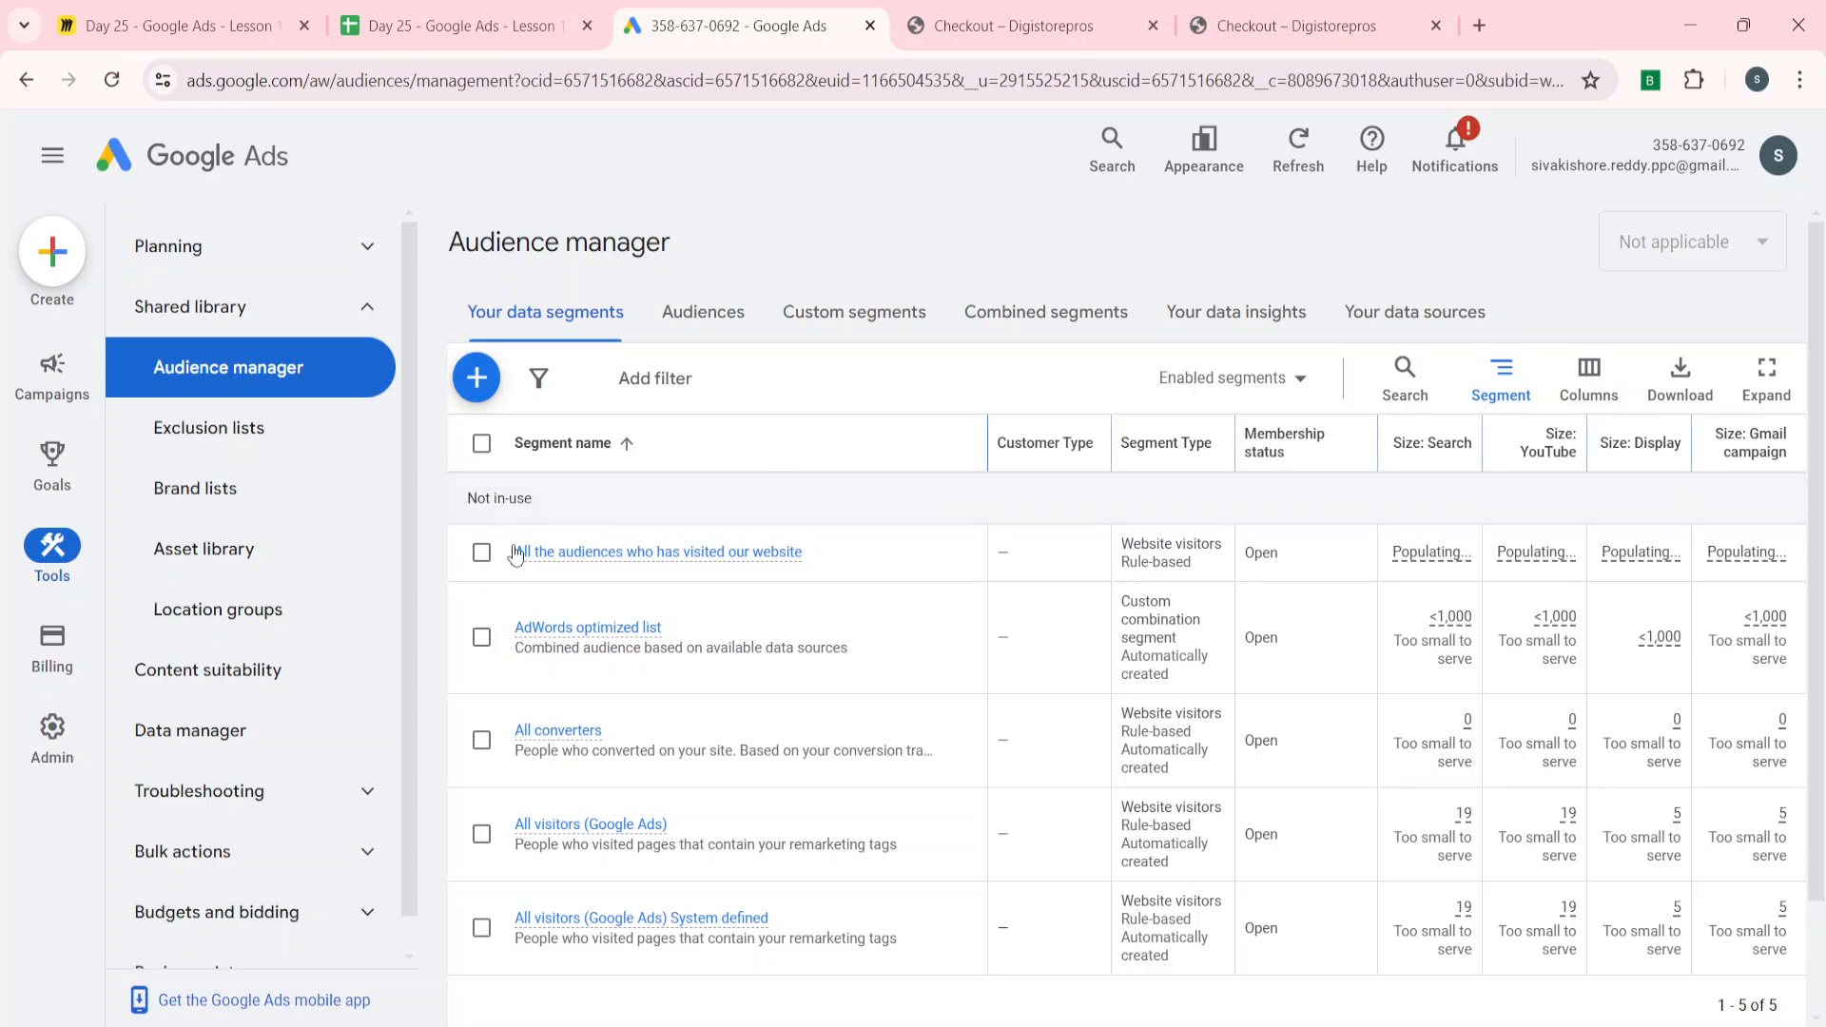
mouse_move(663, 563)
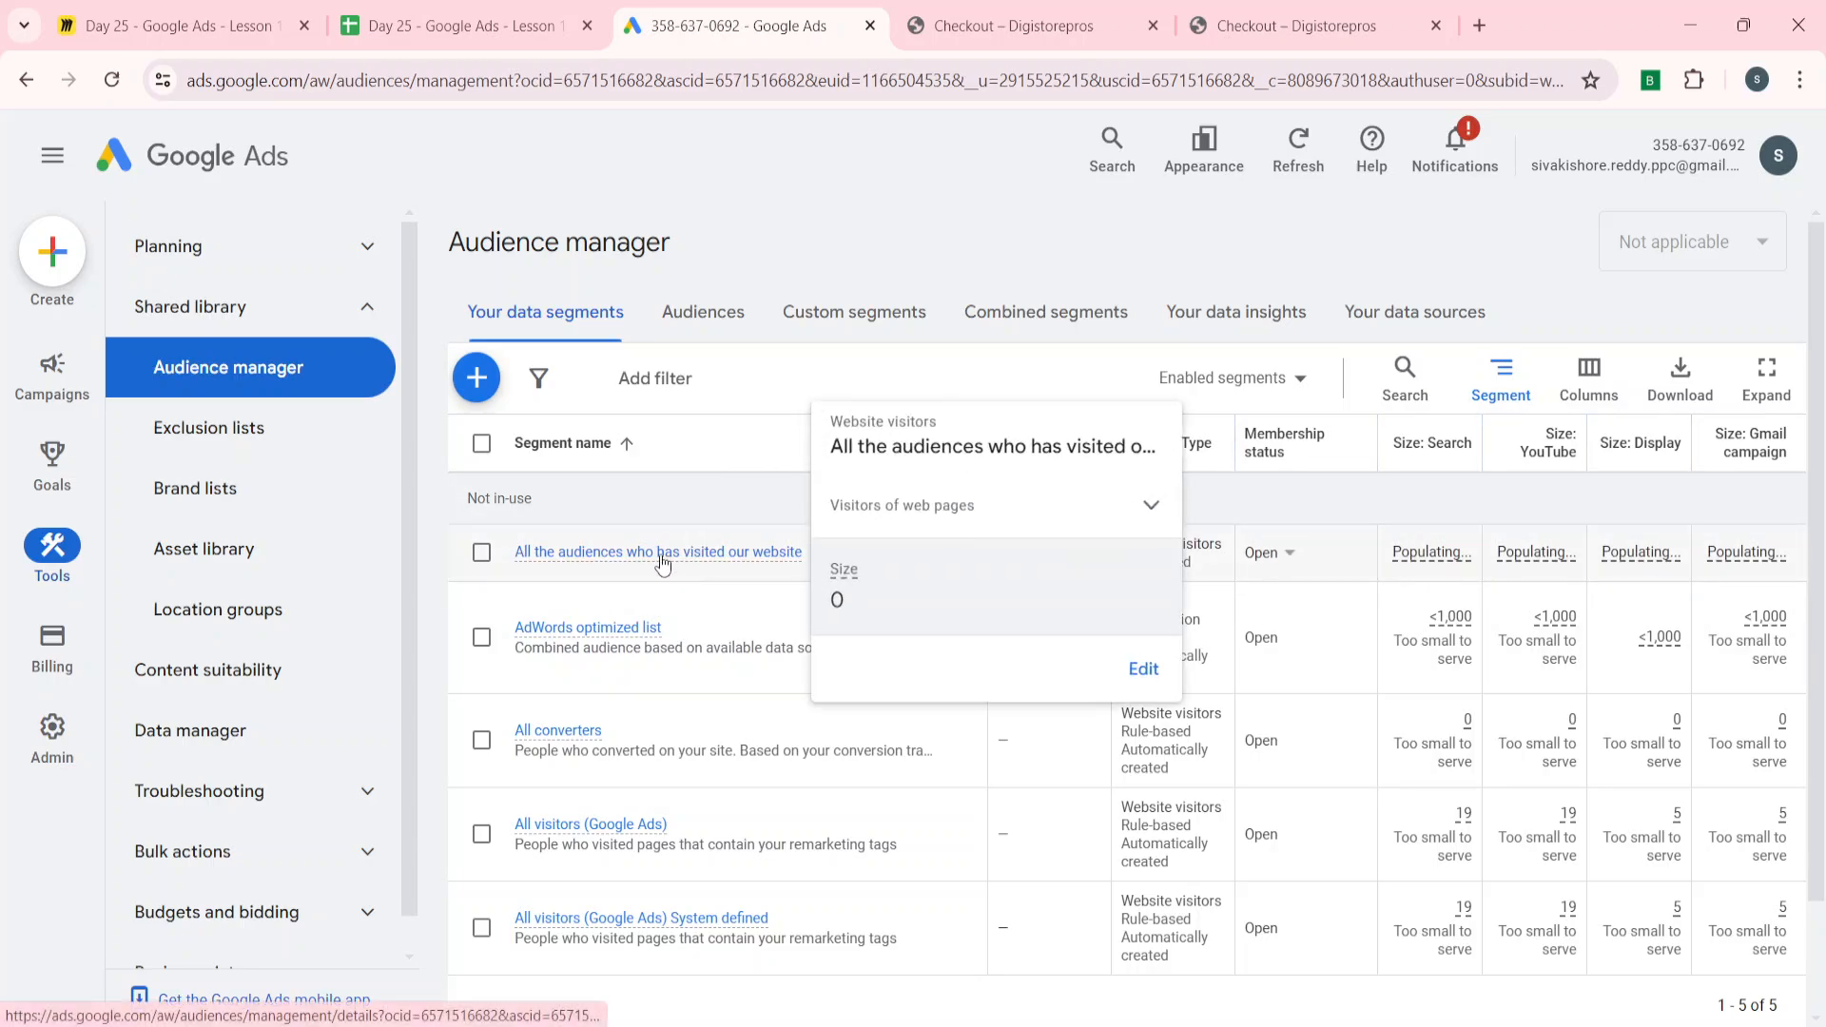
left_click(599, 554)
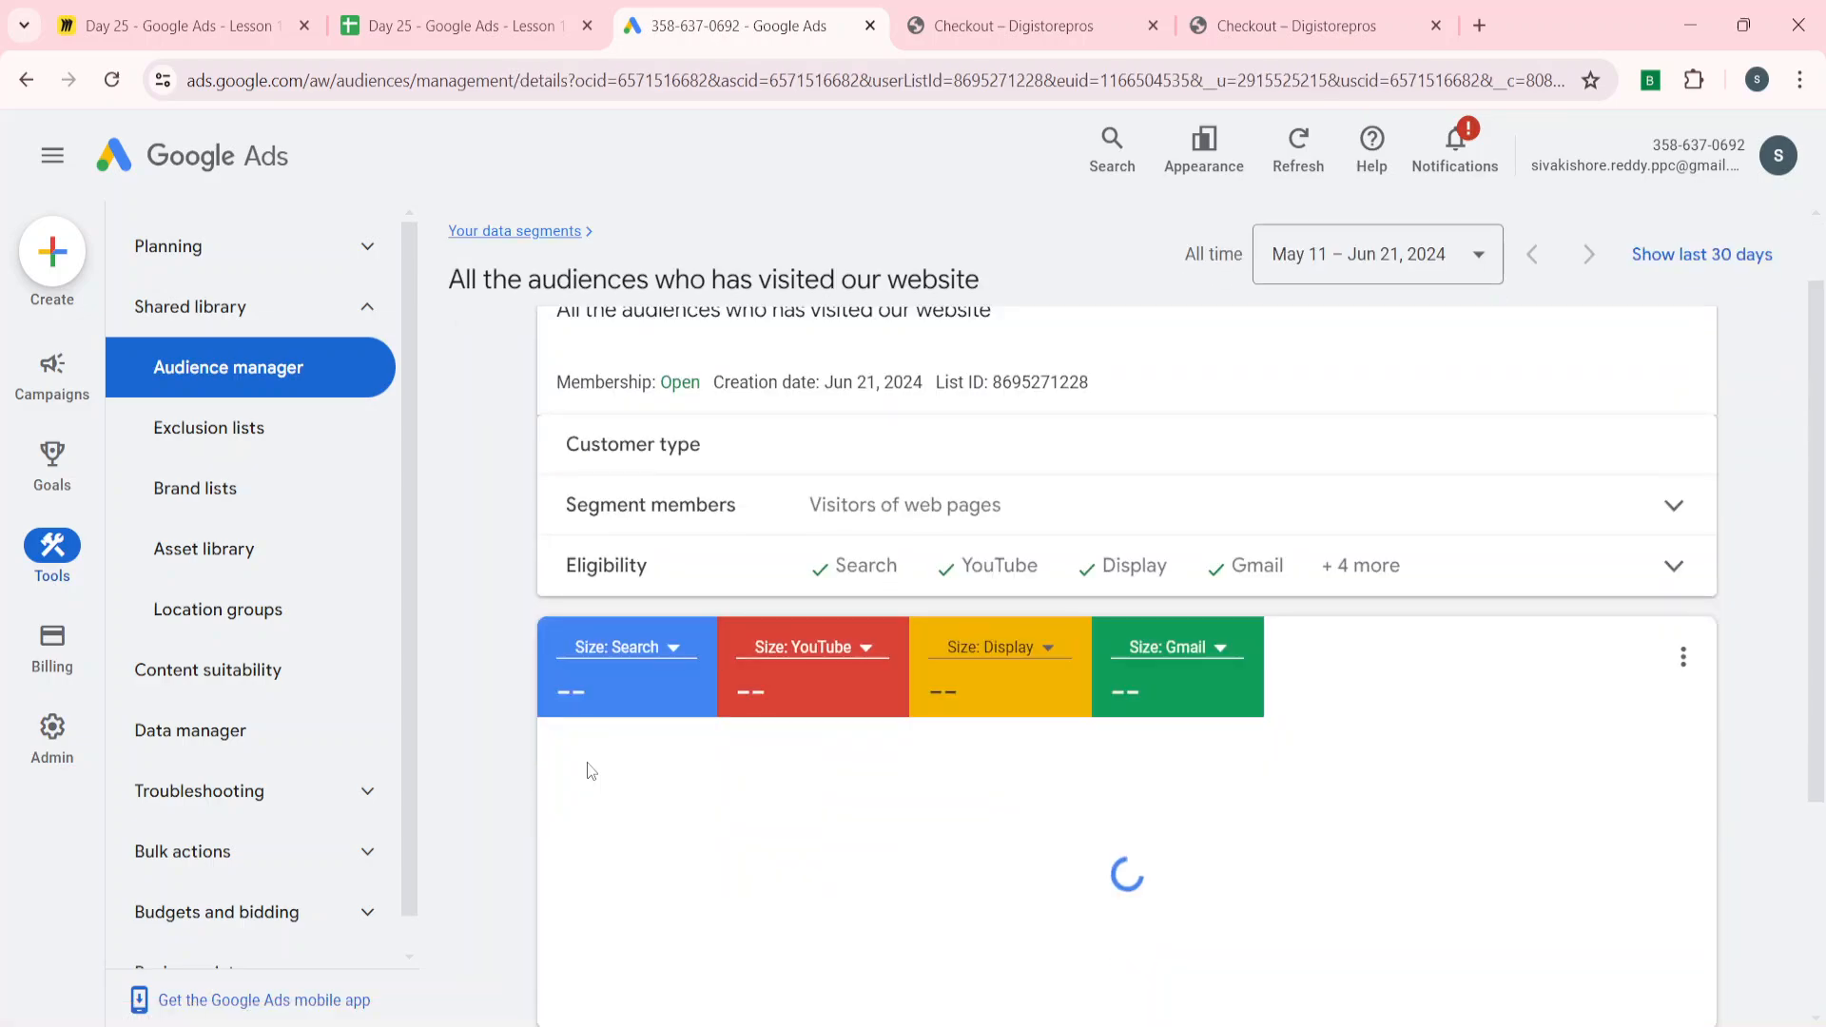
scroll(590, 770, "down", 4)
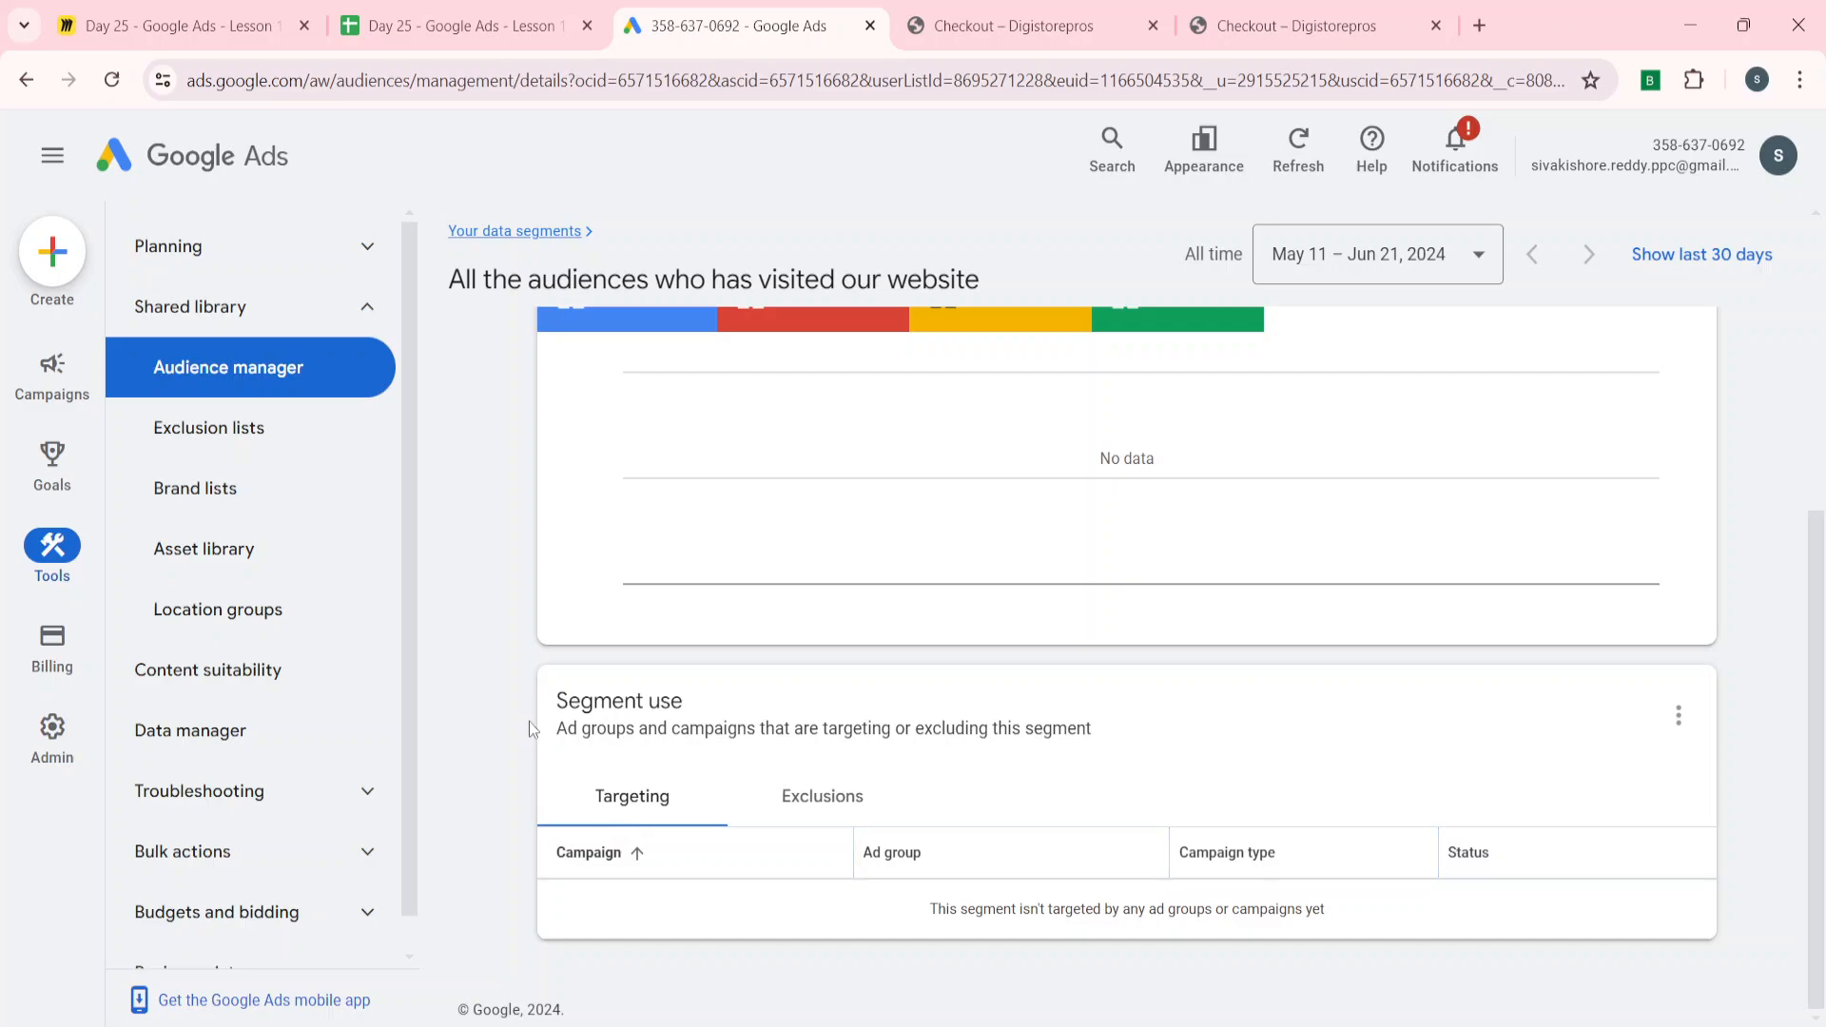
scroll(533, 738, "up", 2)
scroll(532, 738, "down", 2)
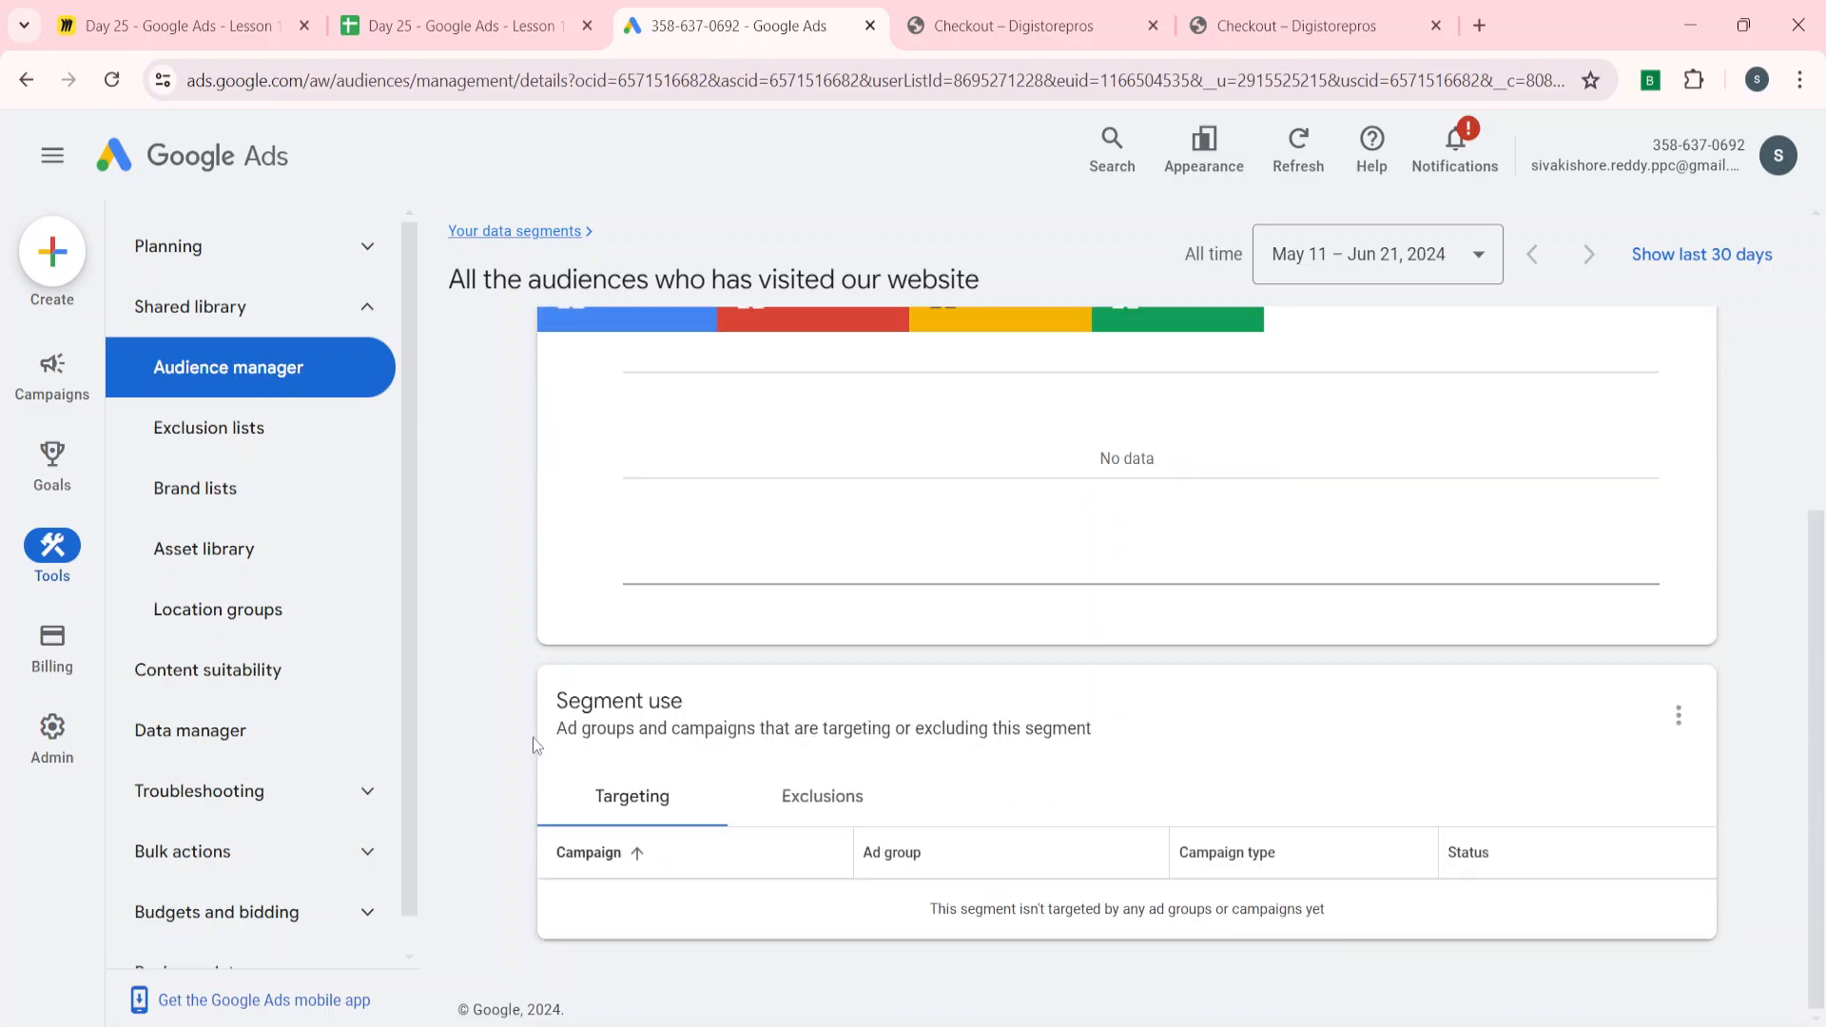
- Add the segment to the campaign Brand-Core-Evergreen-Paid-Media-Varsity-website-Traffic with the Observation targeting setting
left_click(1681, 727)
mouse_move(1640, 731)
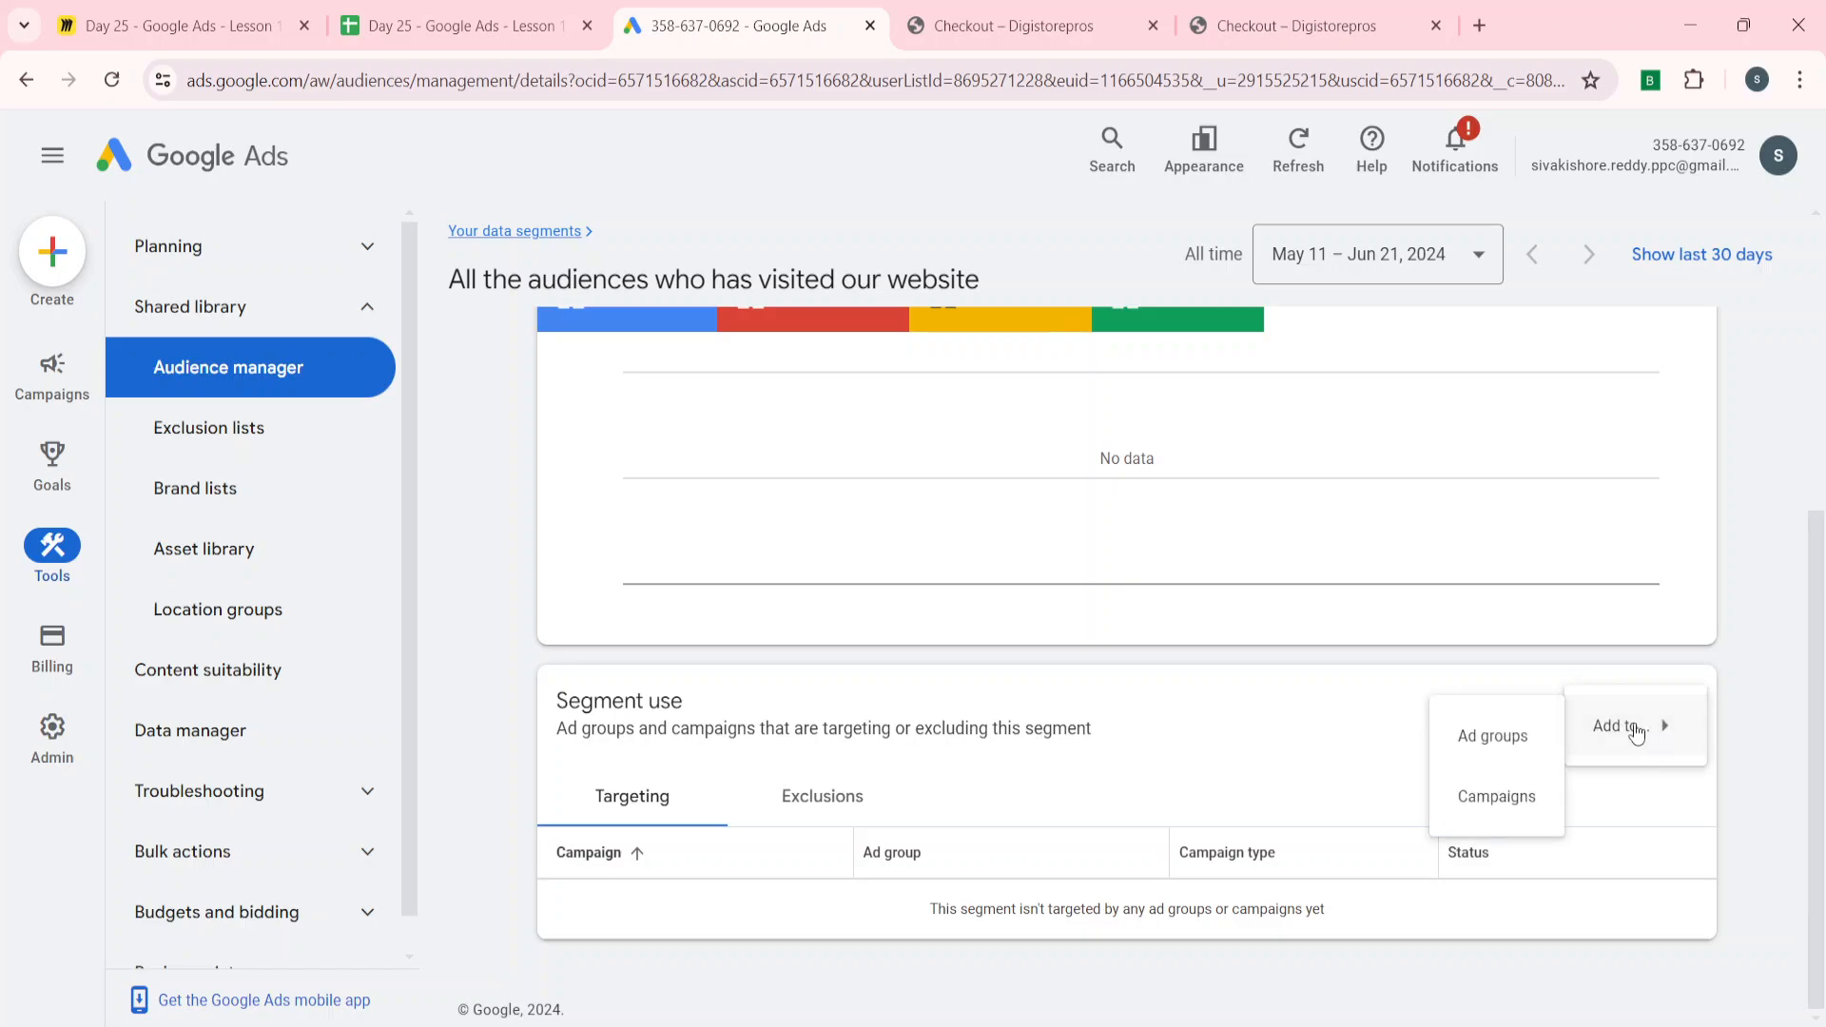
left_click(1481, 805)
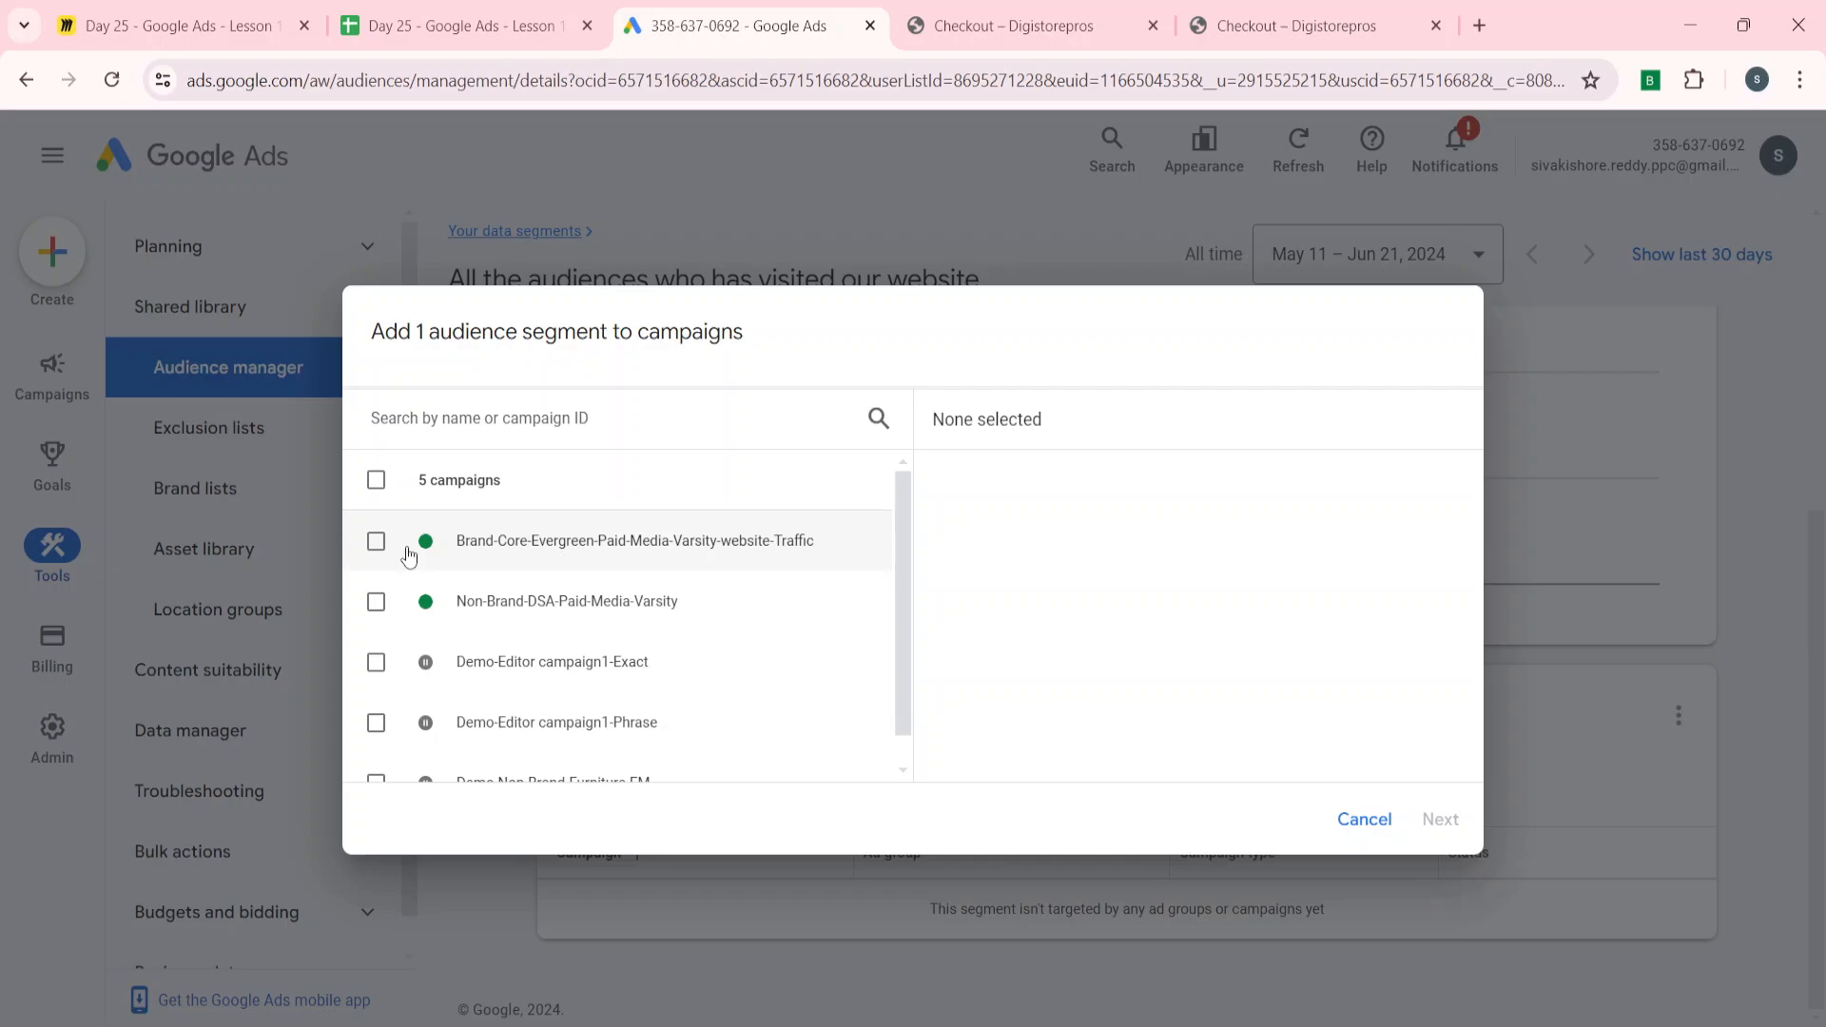
left_click(377, 541)
left_click(1440, 819)
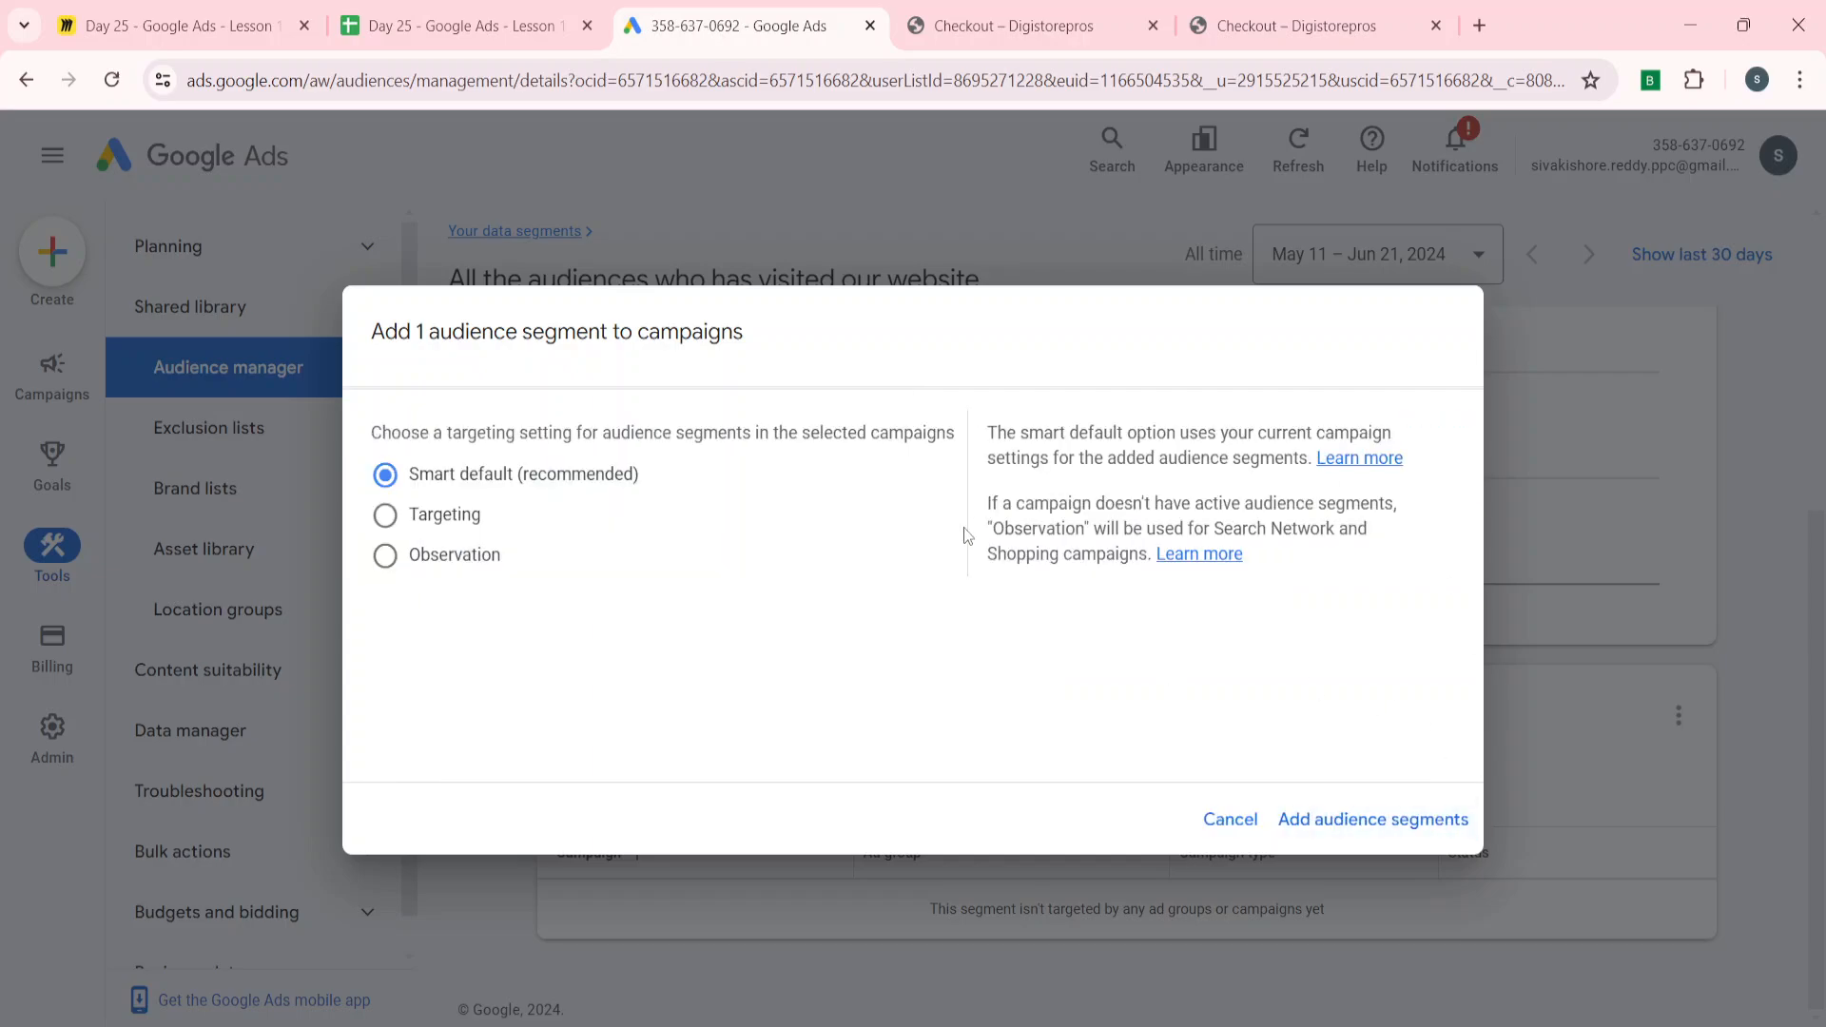
left_click(386, 556)
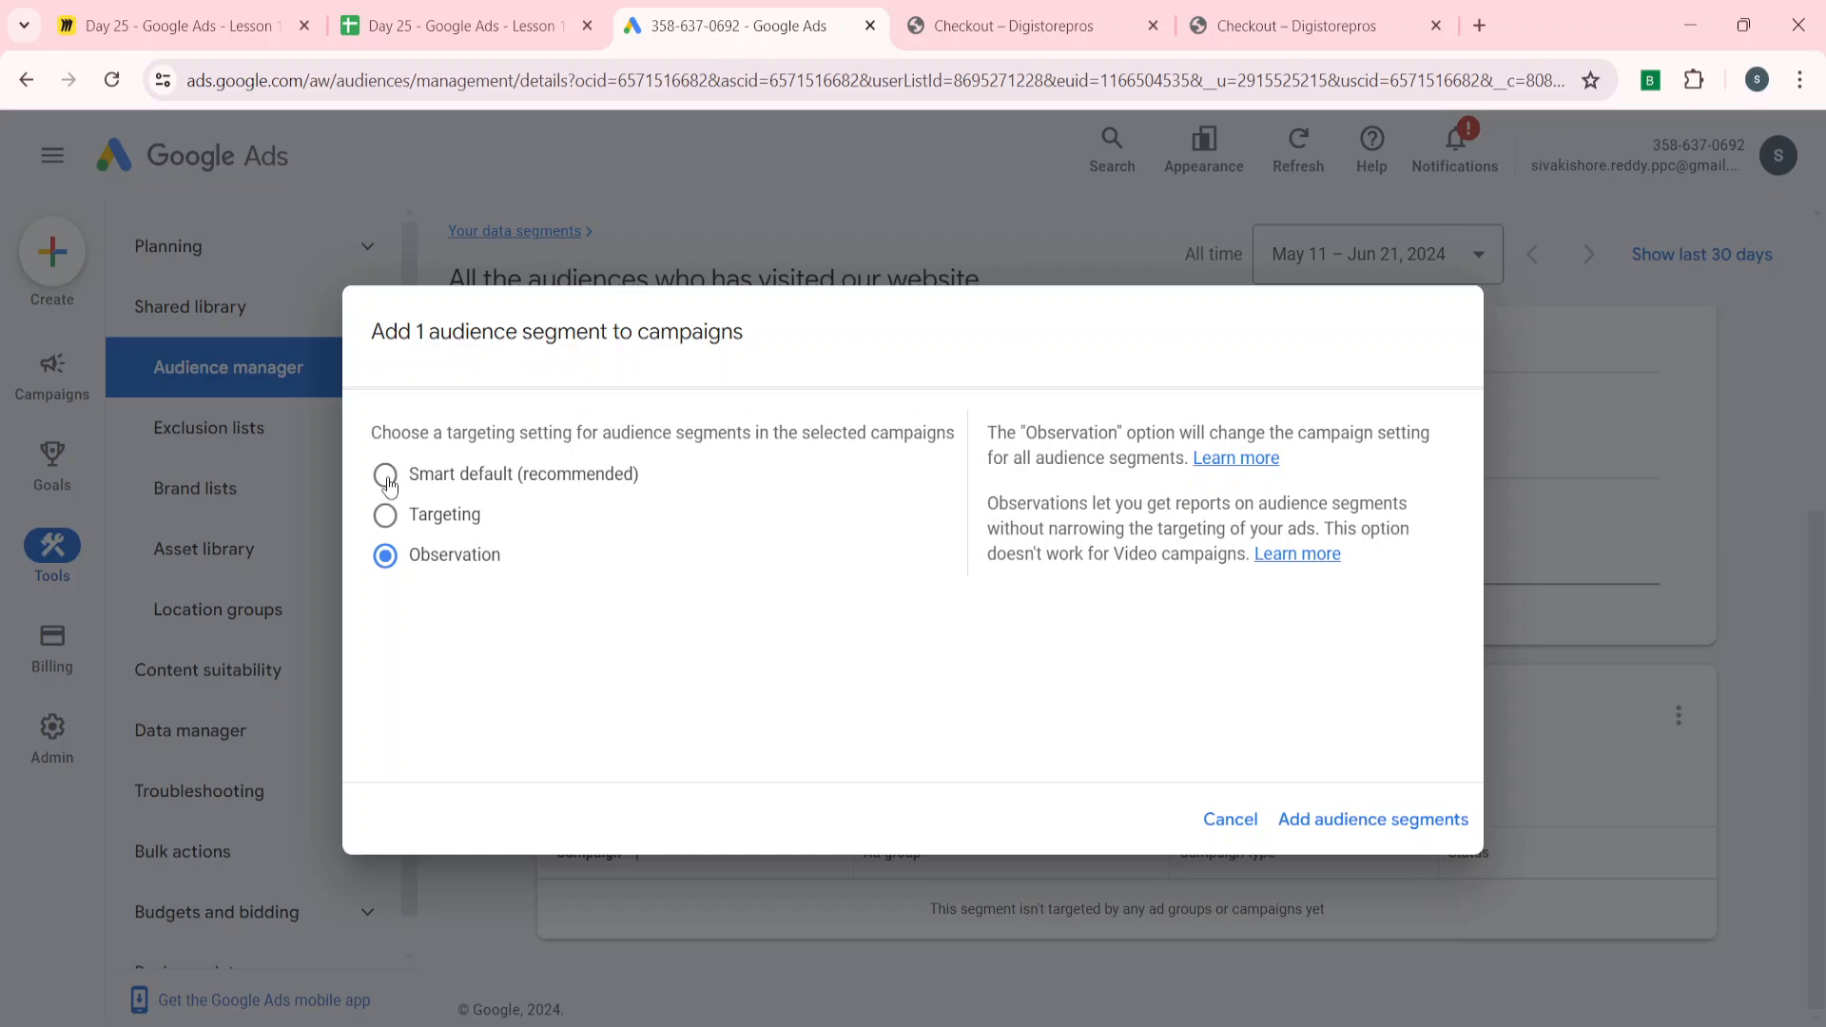
left_click(412, 518)
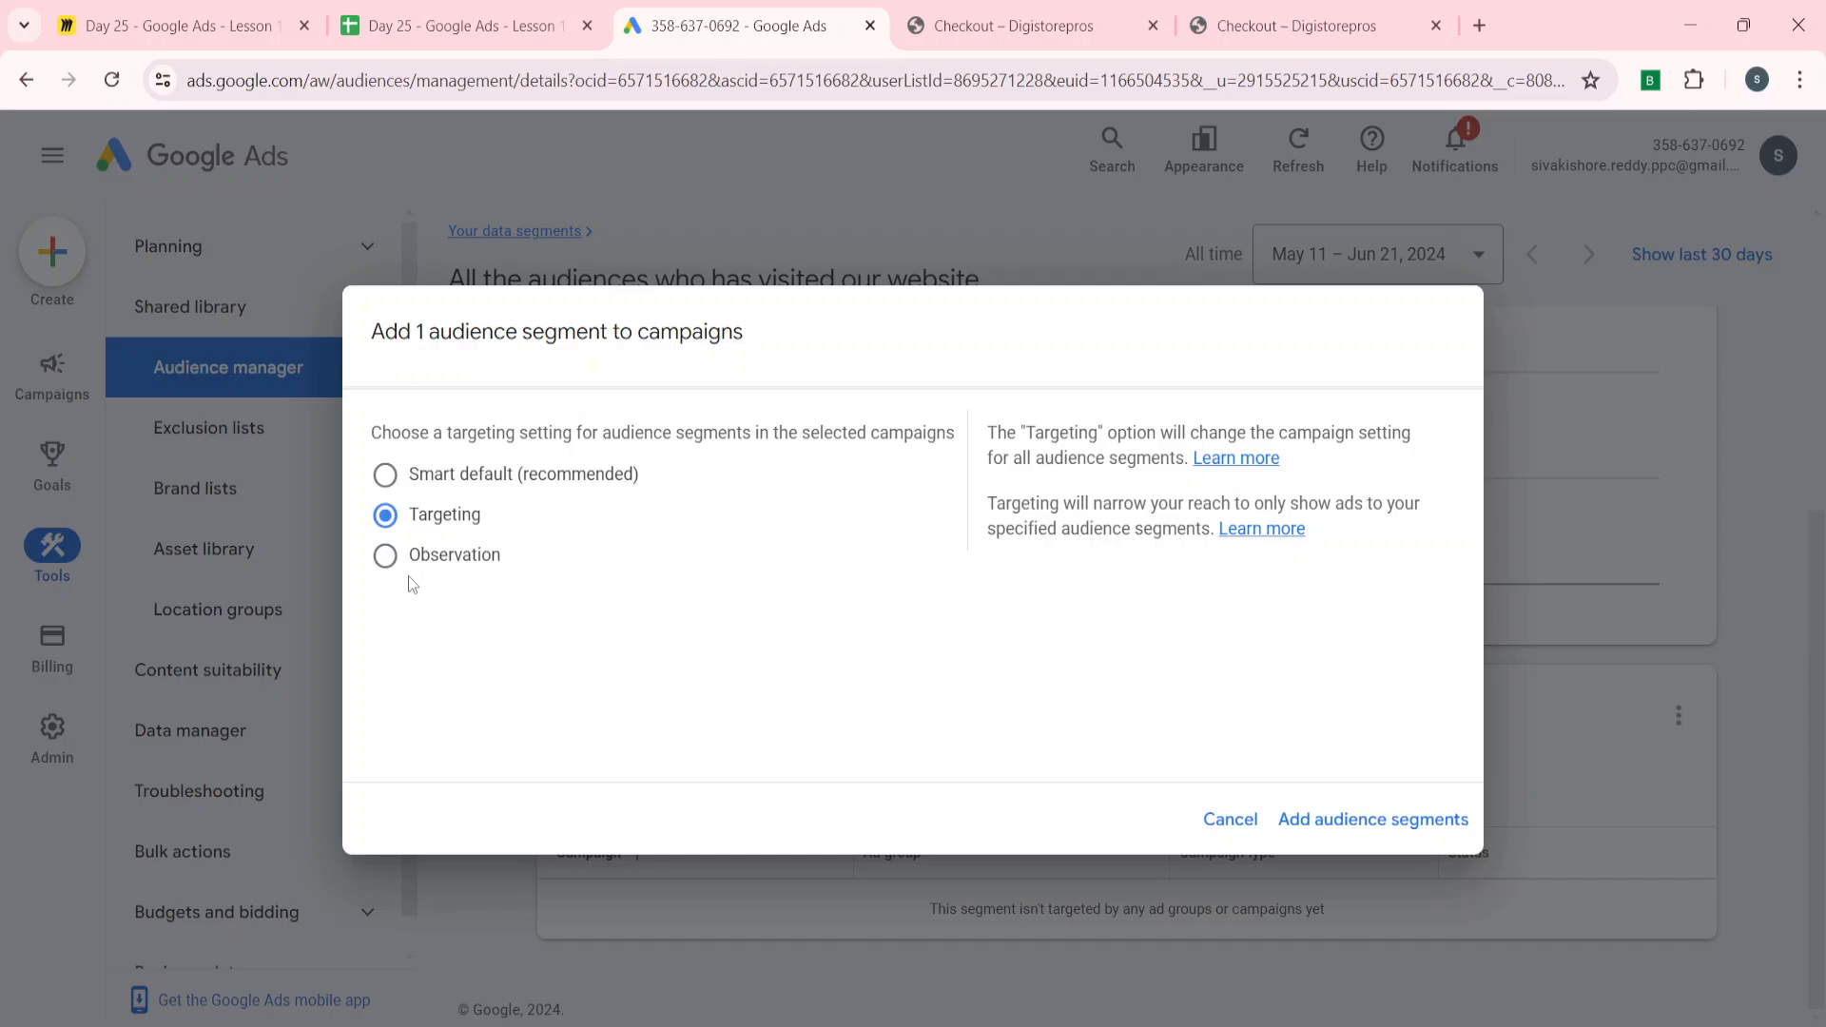
left_click(386, 556)
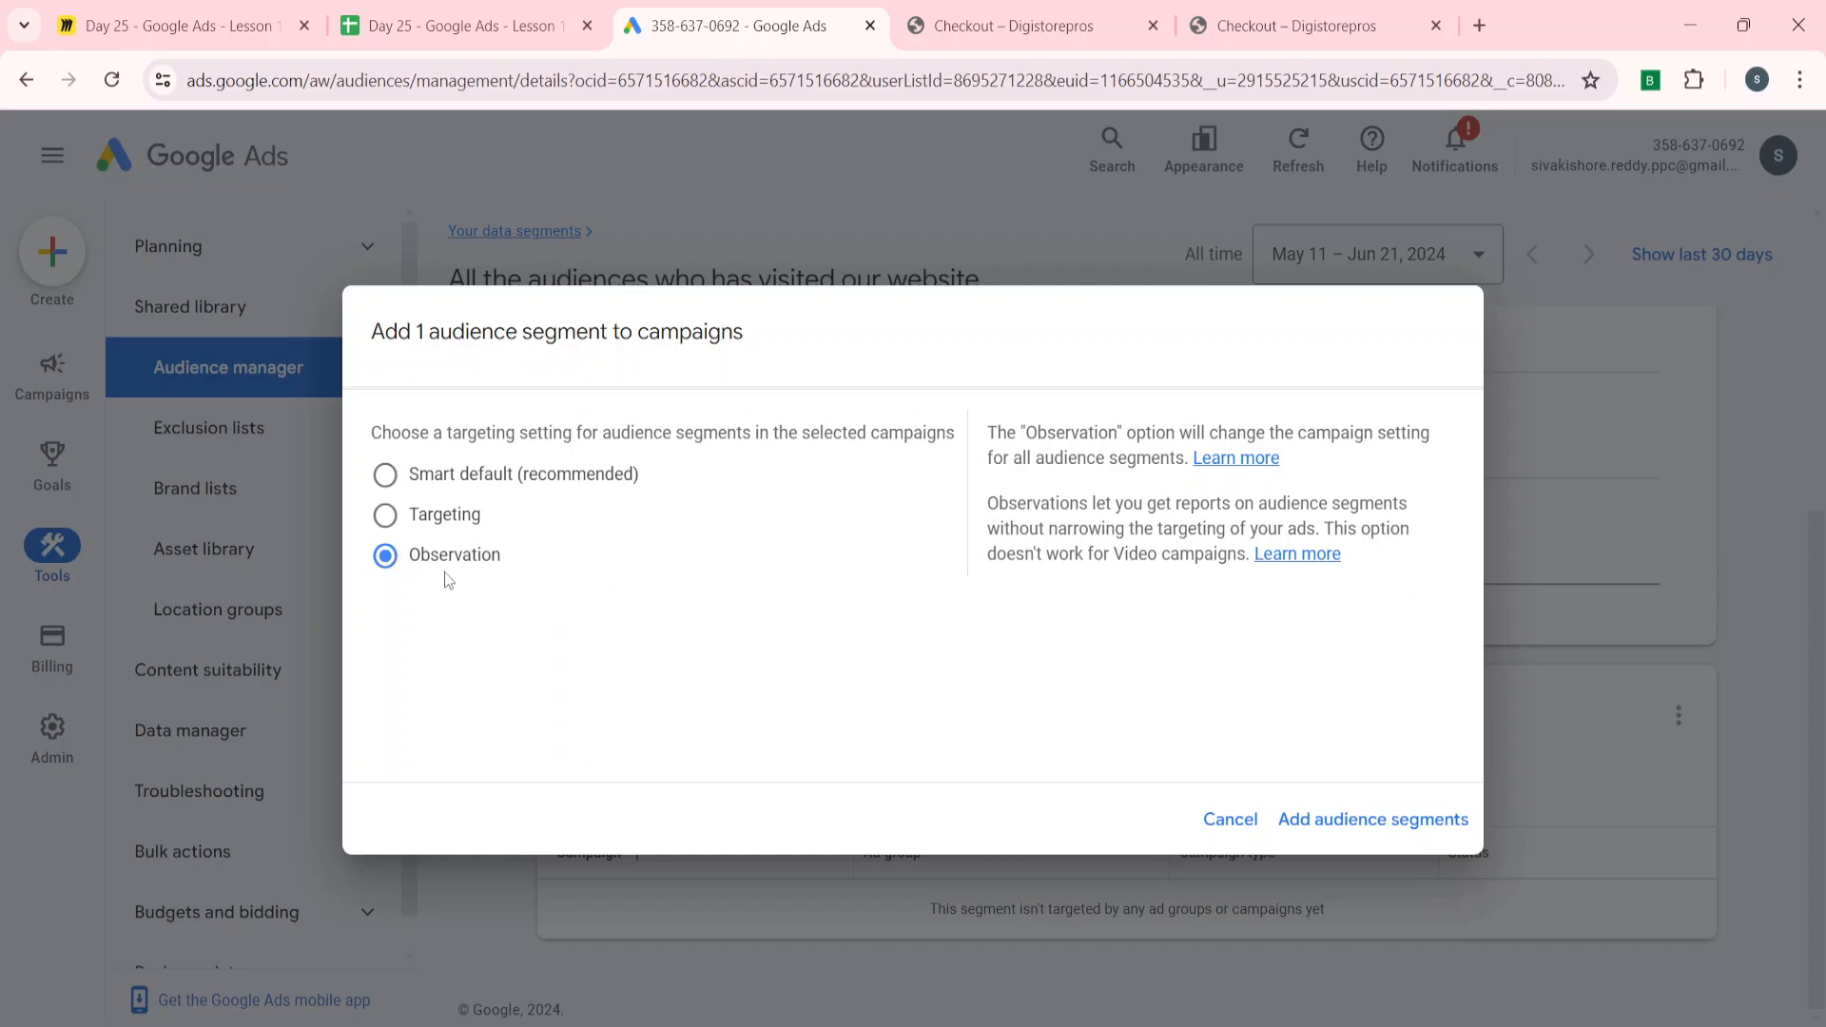
left_click(1345, 822)
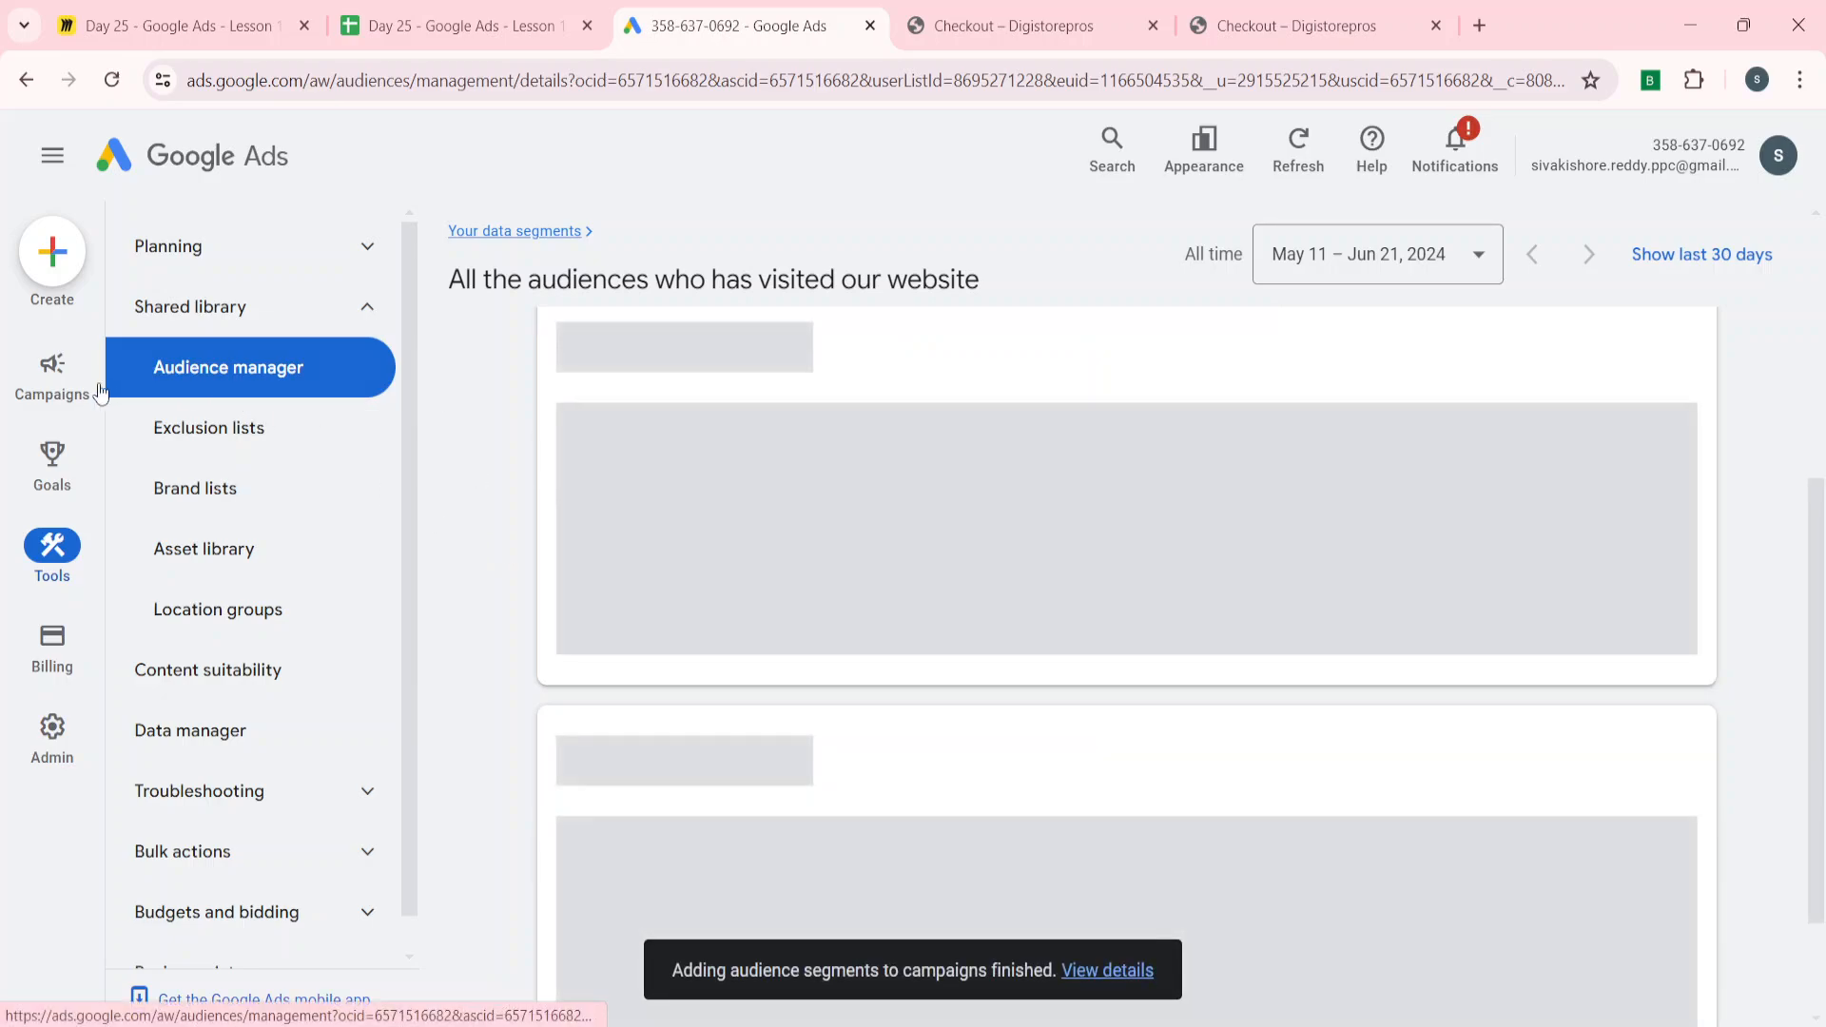
- Go to the list of campaigns and open Brand-Core-Evergreen-Paid-Media-Varsity-website-Traffic
left_click(57, 376)
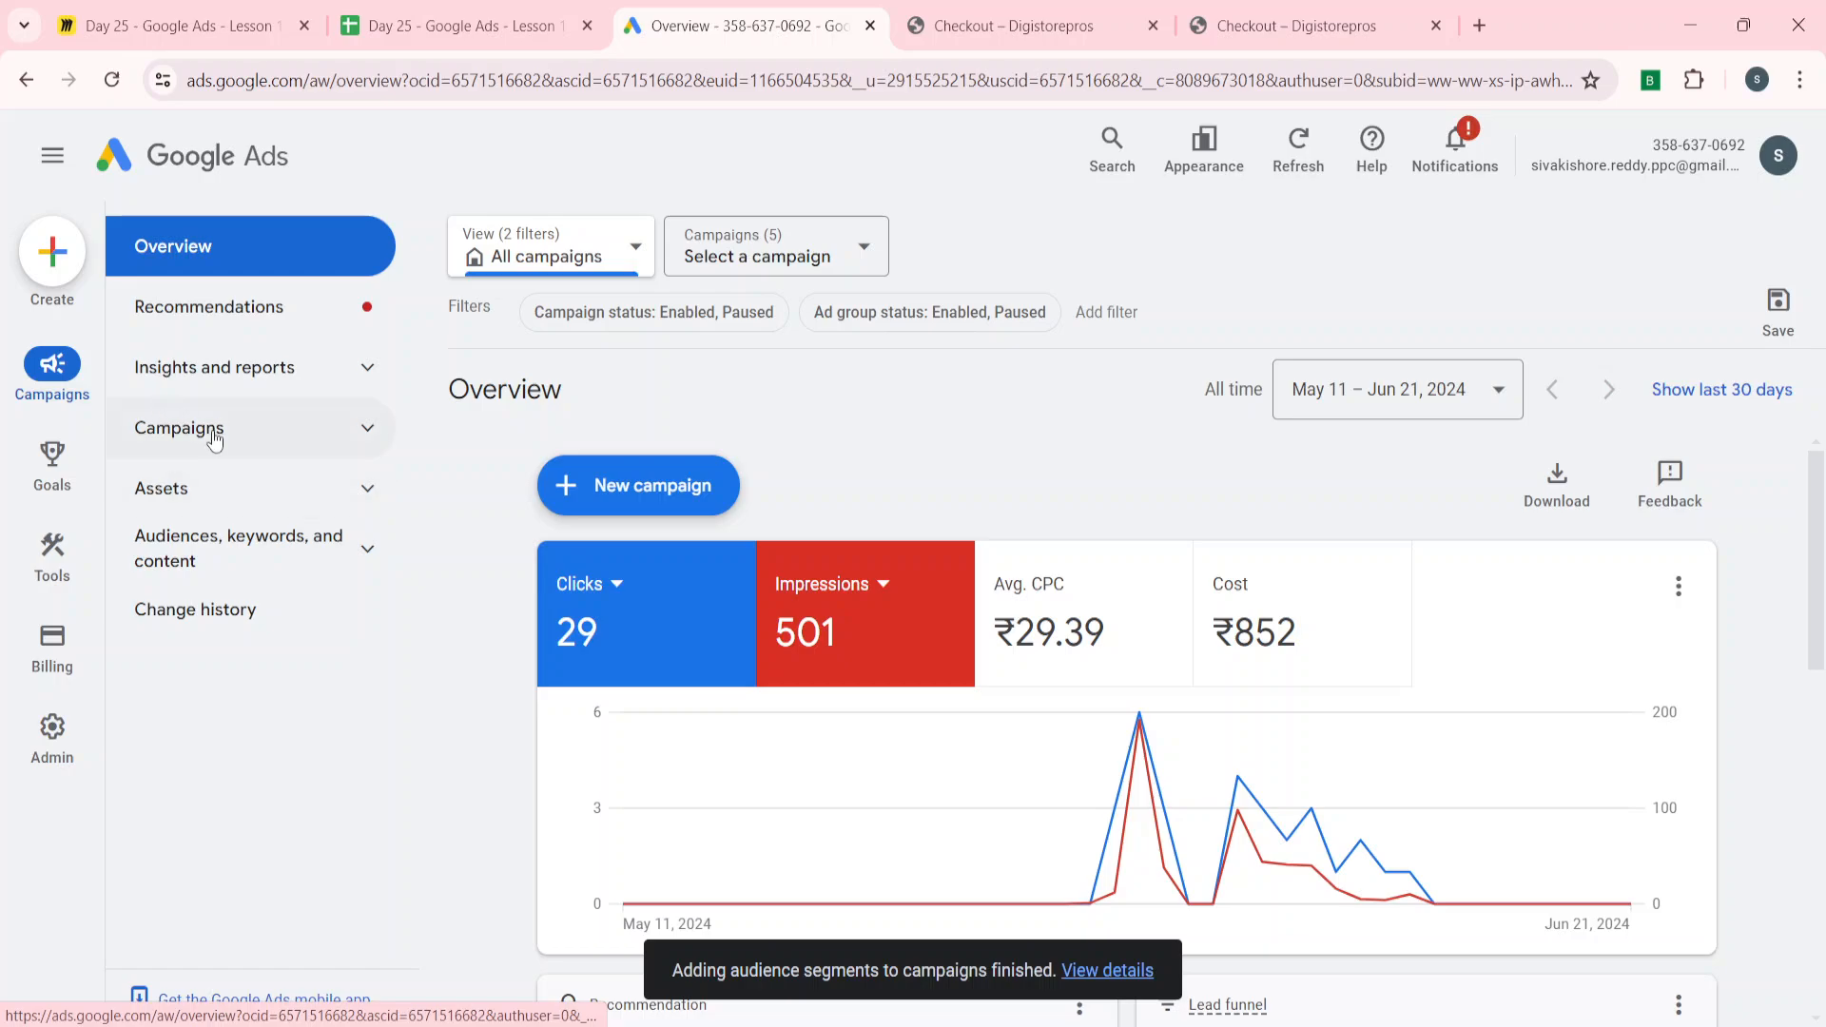
left_click(214, 434)
left_click(237, 516)
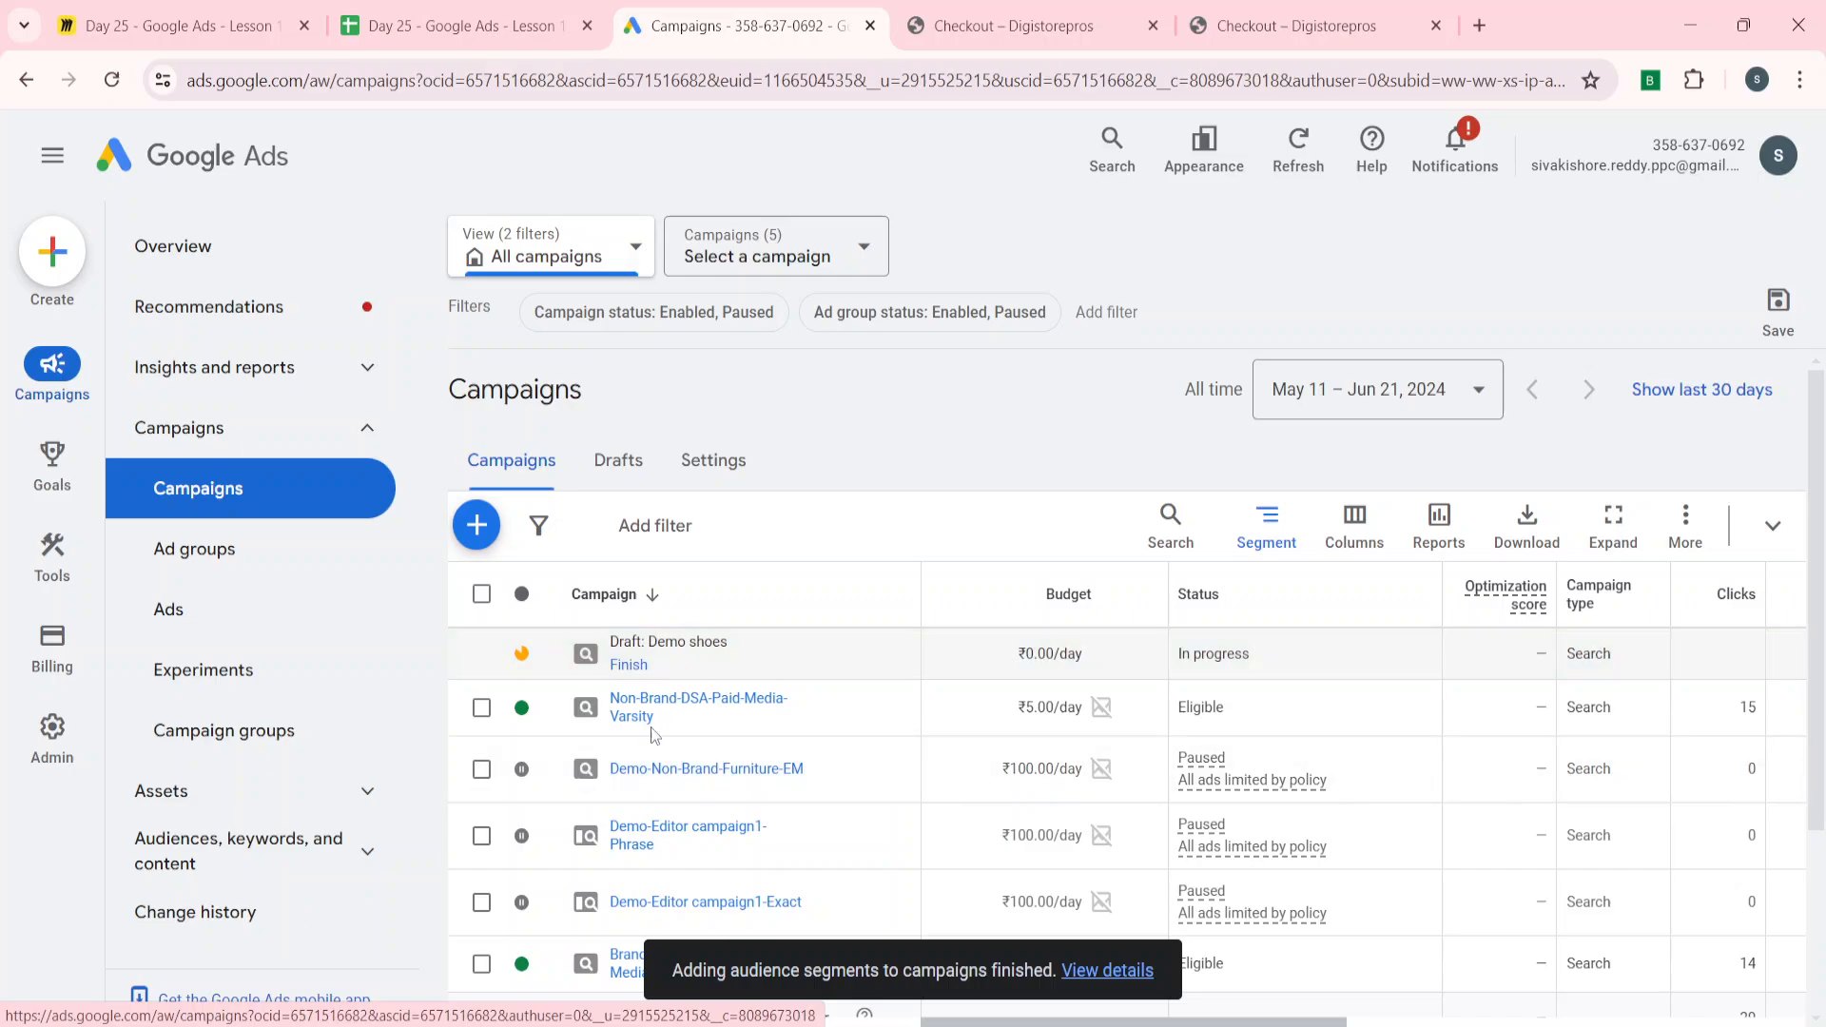
scroll(584, 709, "down", 2)
left_click(640, 789)
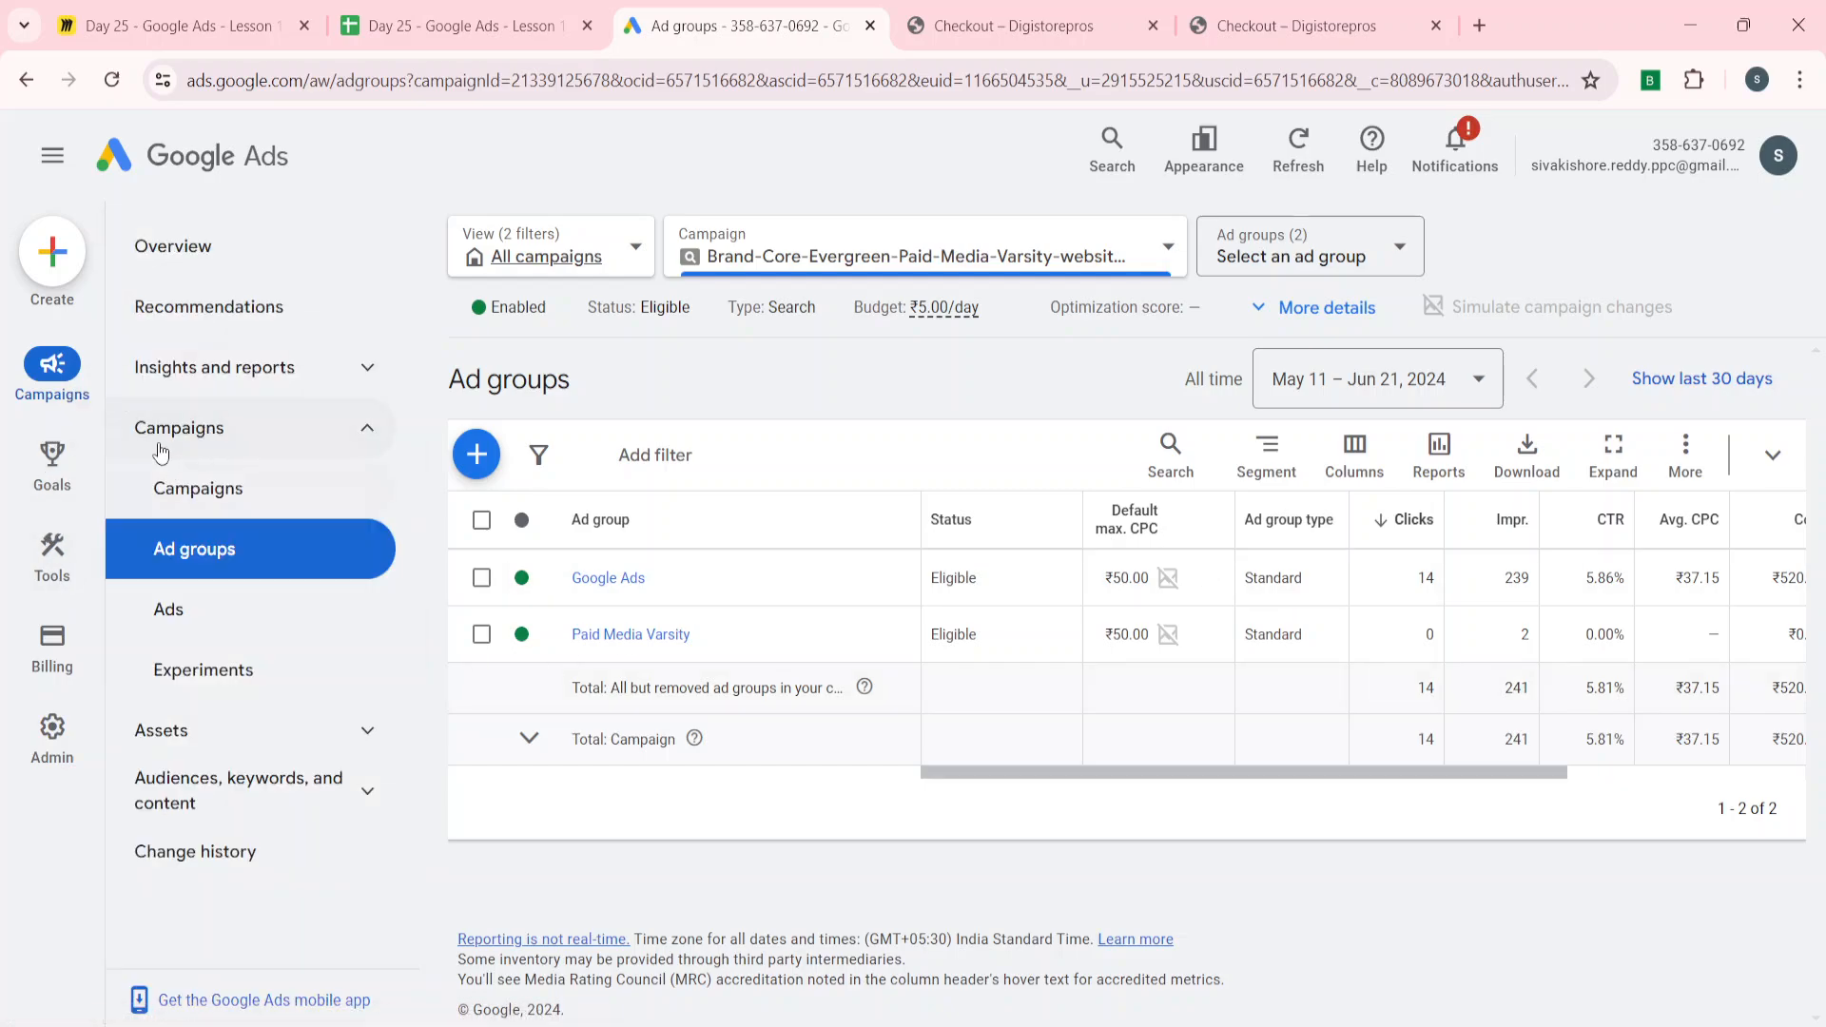
- Show the audiences of this campaign and expand the table of its audience segments
left_click(200, 789)
scroll(200, 789, "down", 2)
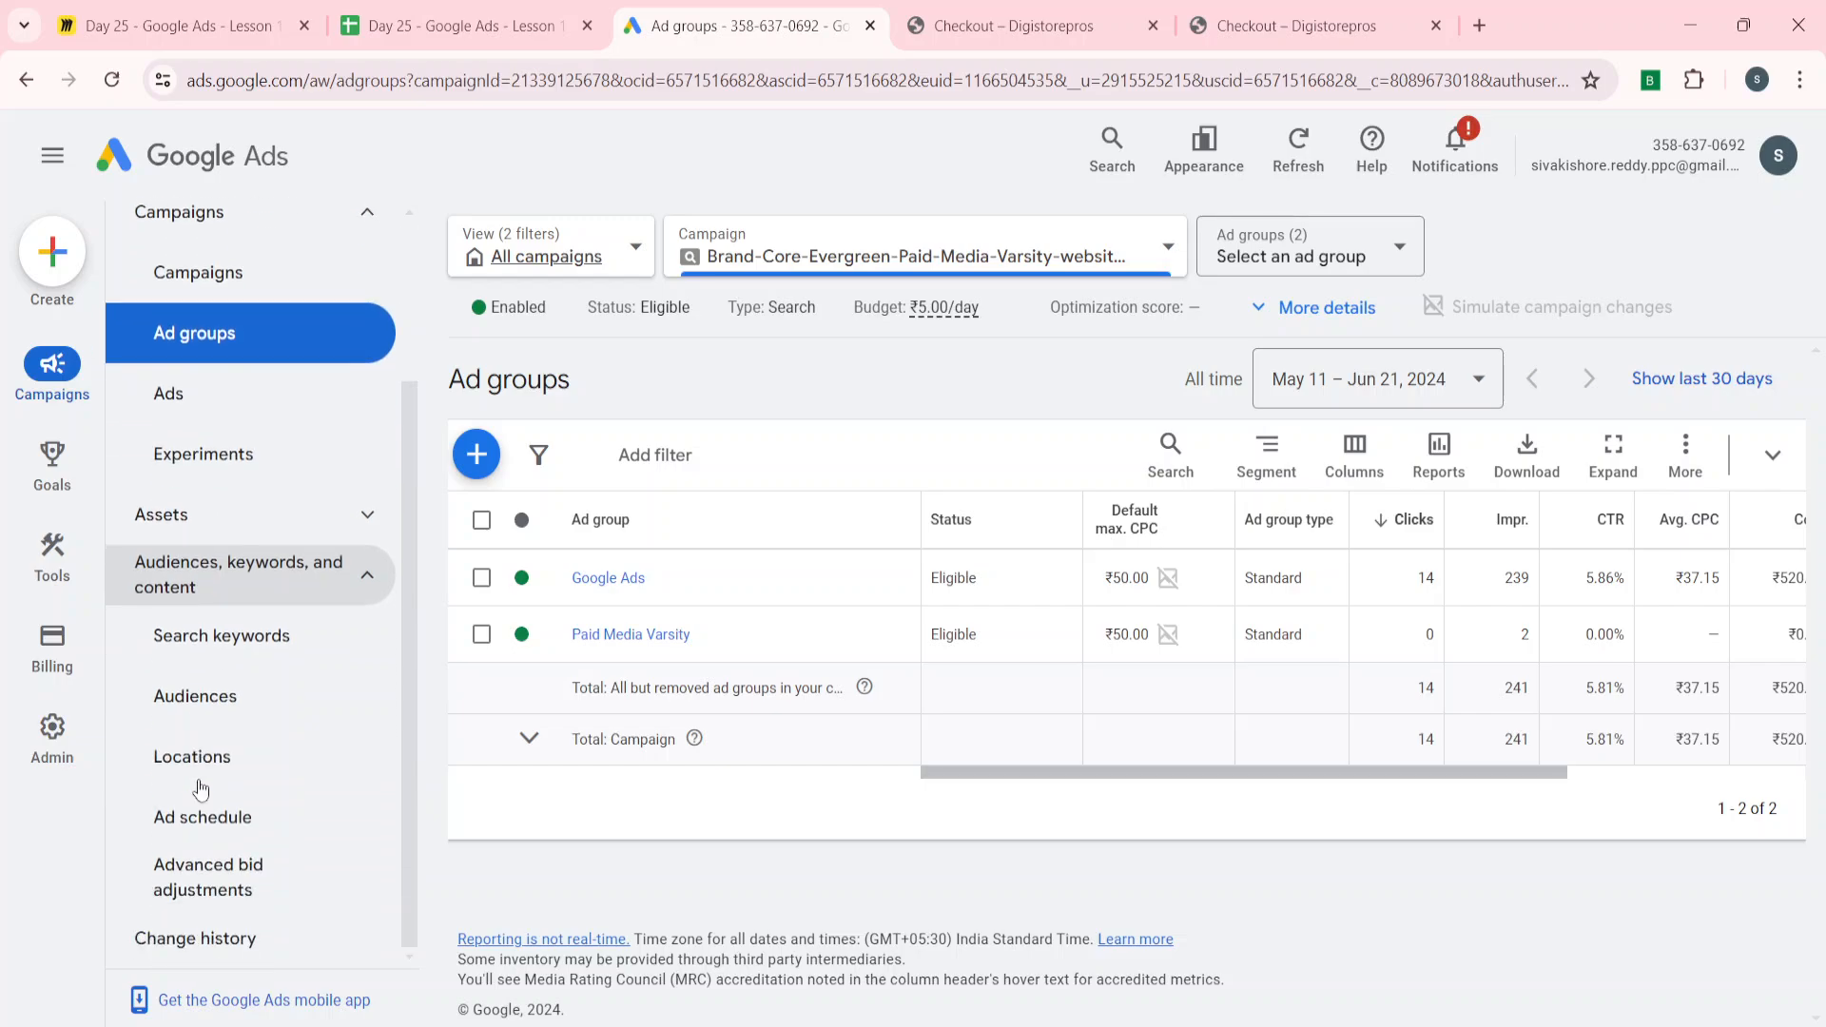
left_click(195, 695)
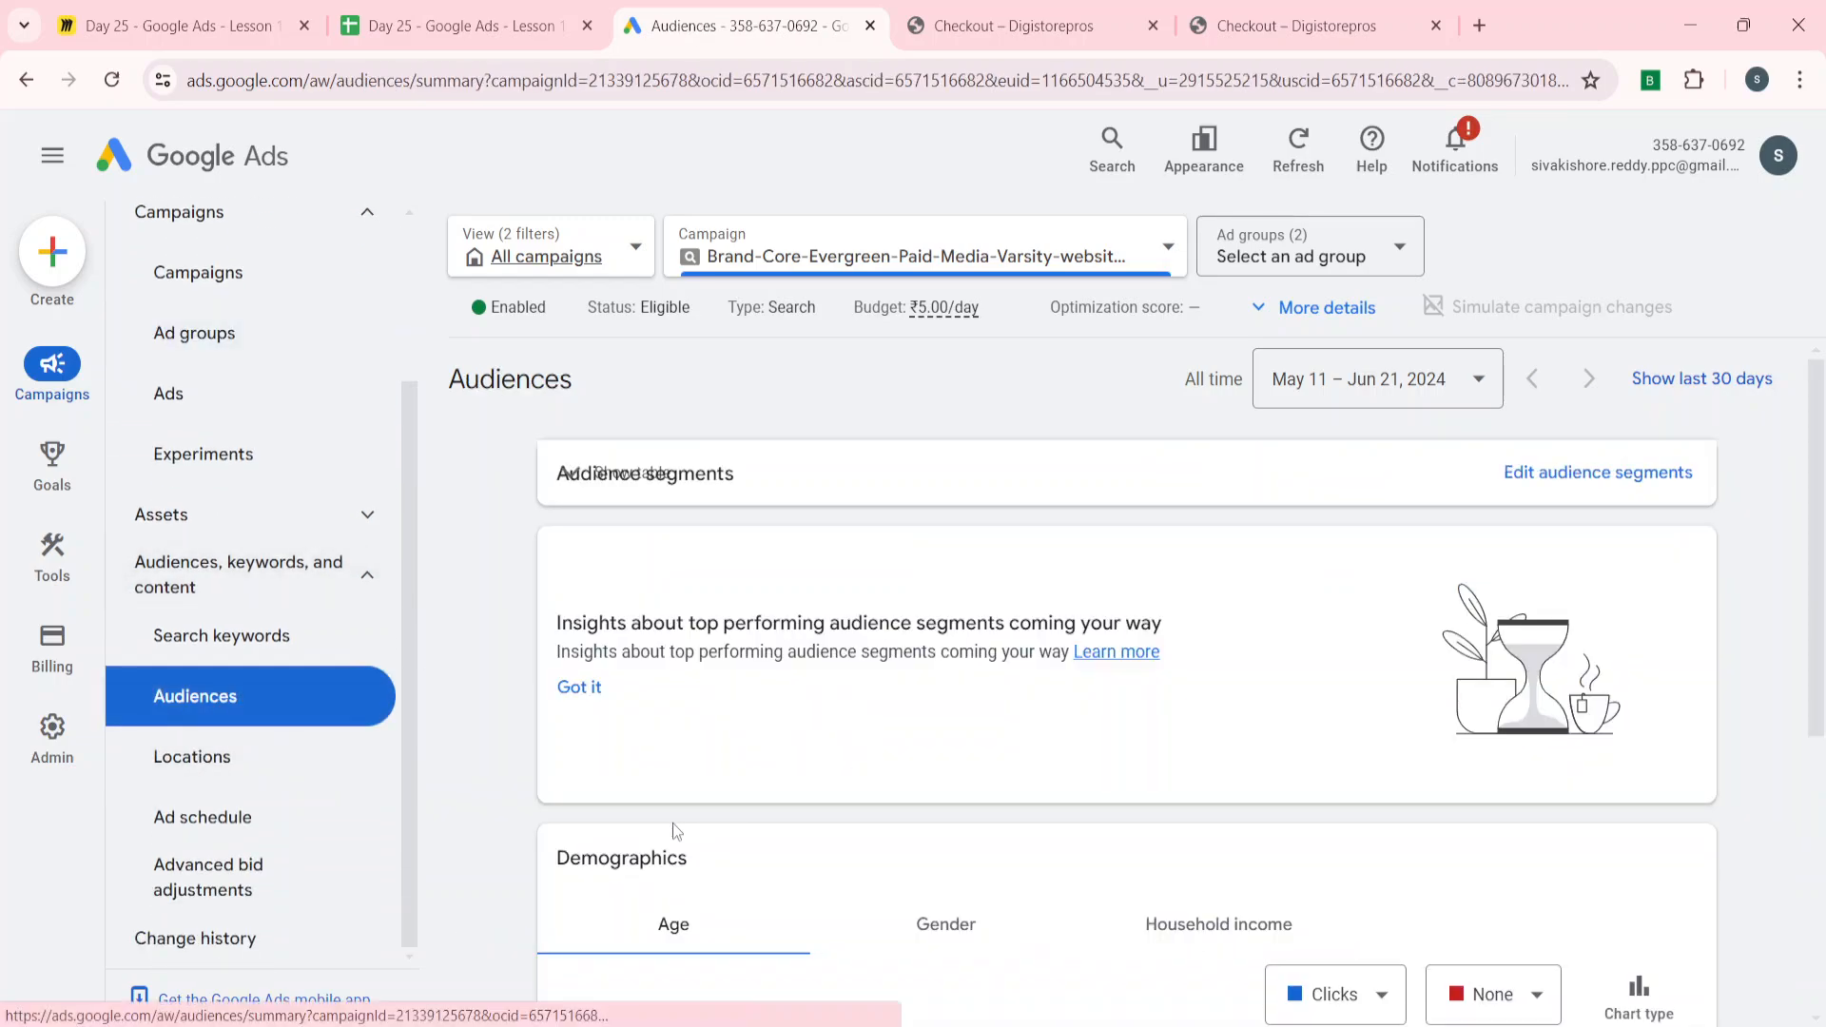
scroll(671, 827, "down", 3)
scroll(671, 824, "up", 6)
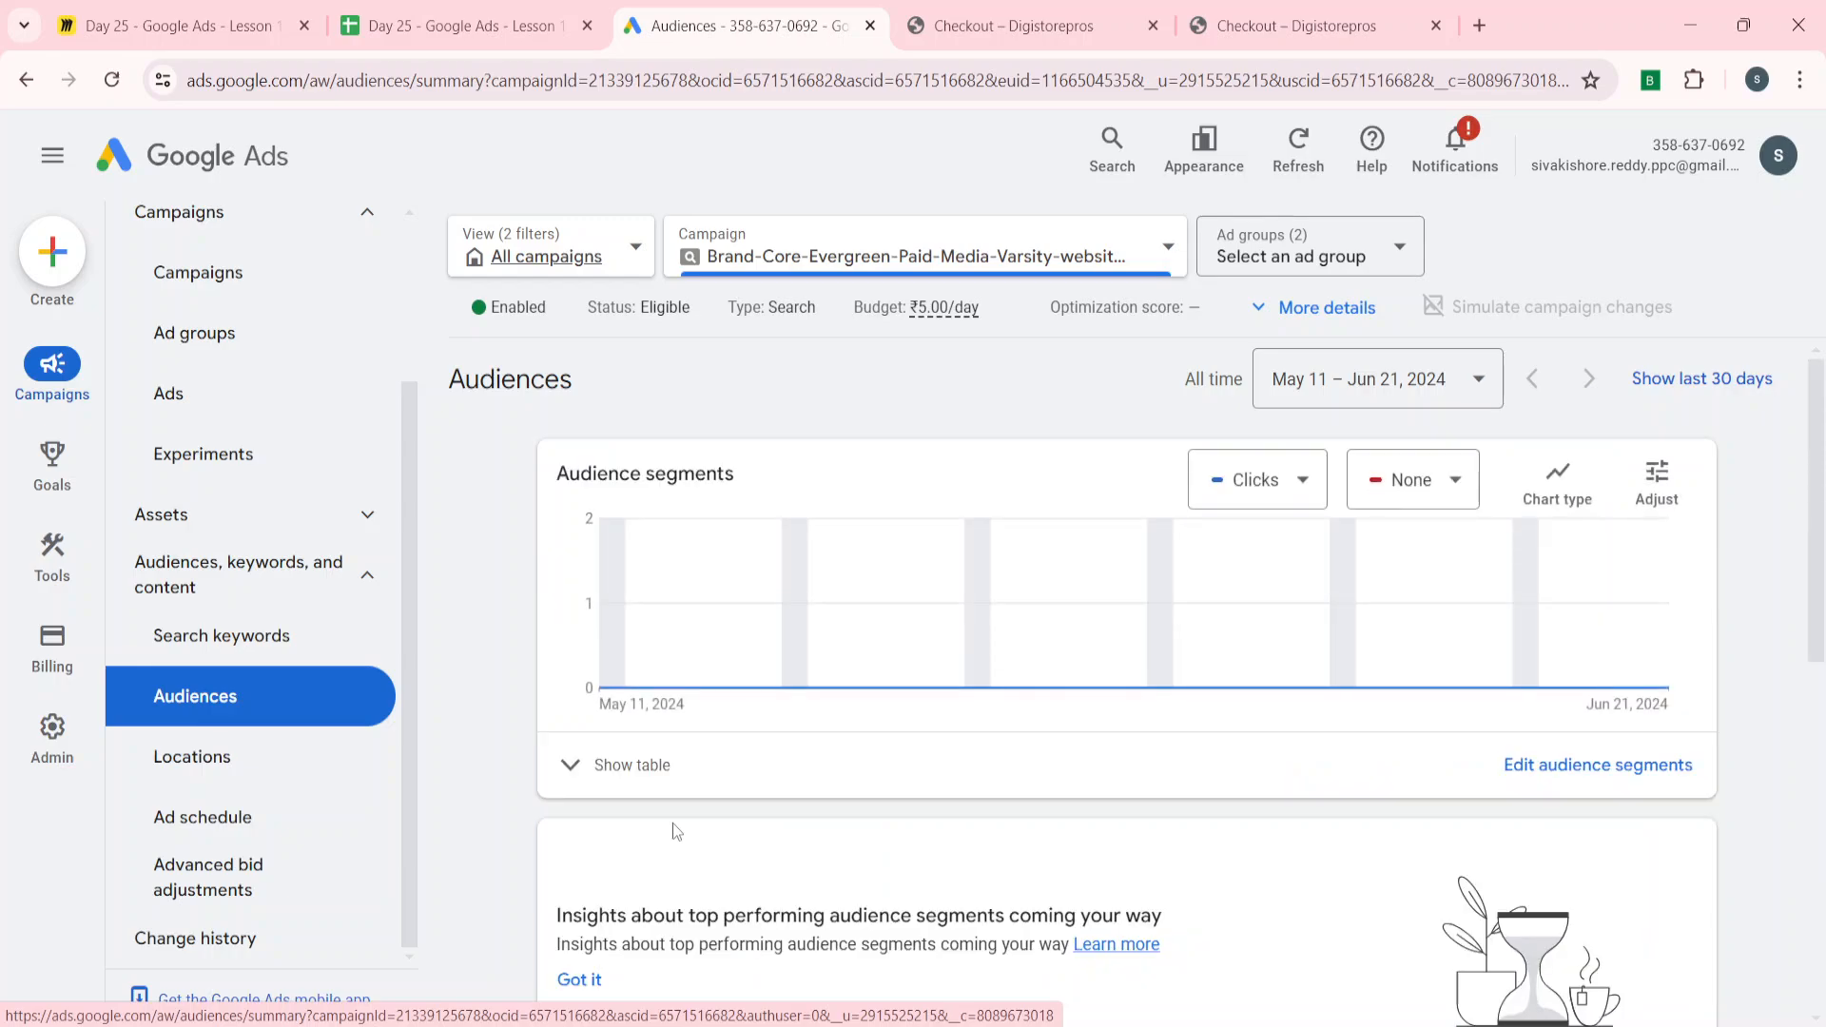
left_click(571, 768)
- Widen the Audience segment column and check the targeting setting and status of the website visitors segment
scroll(557, 817, "down", 5)
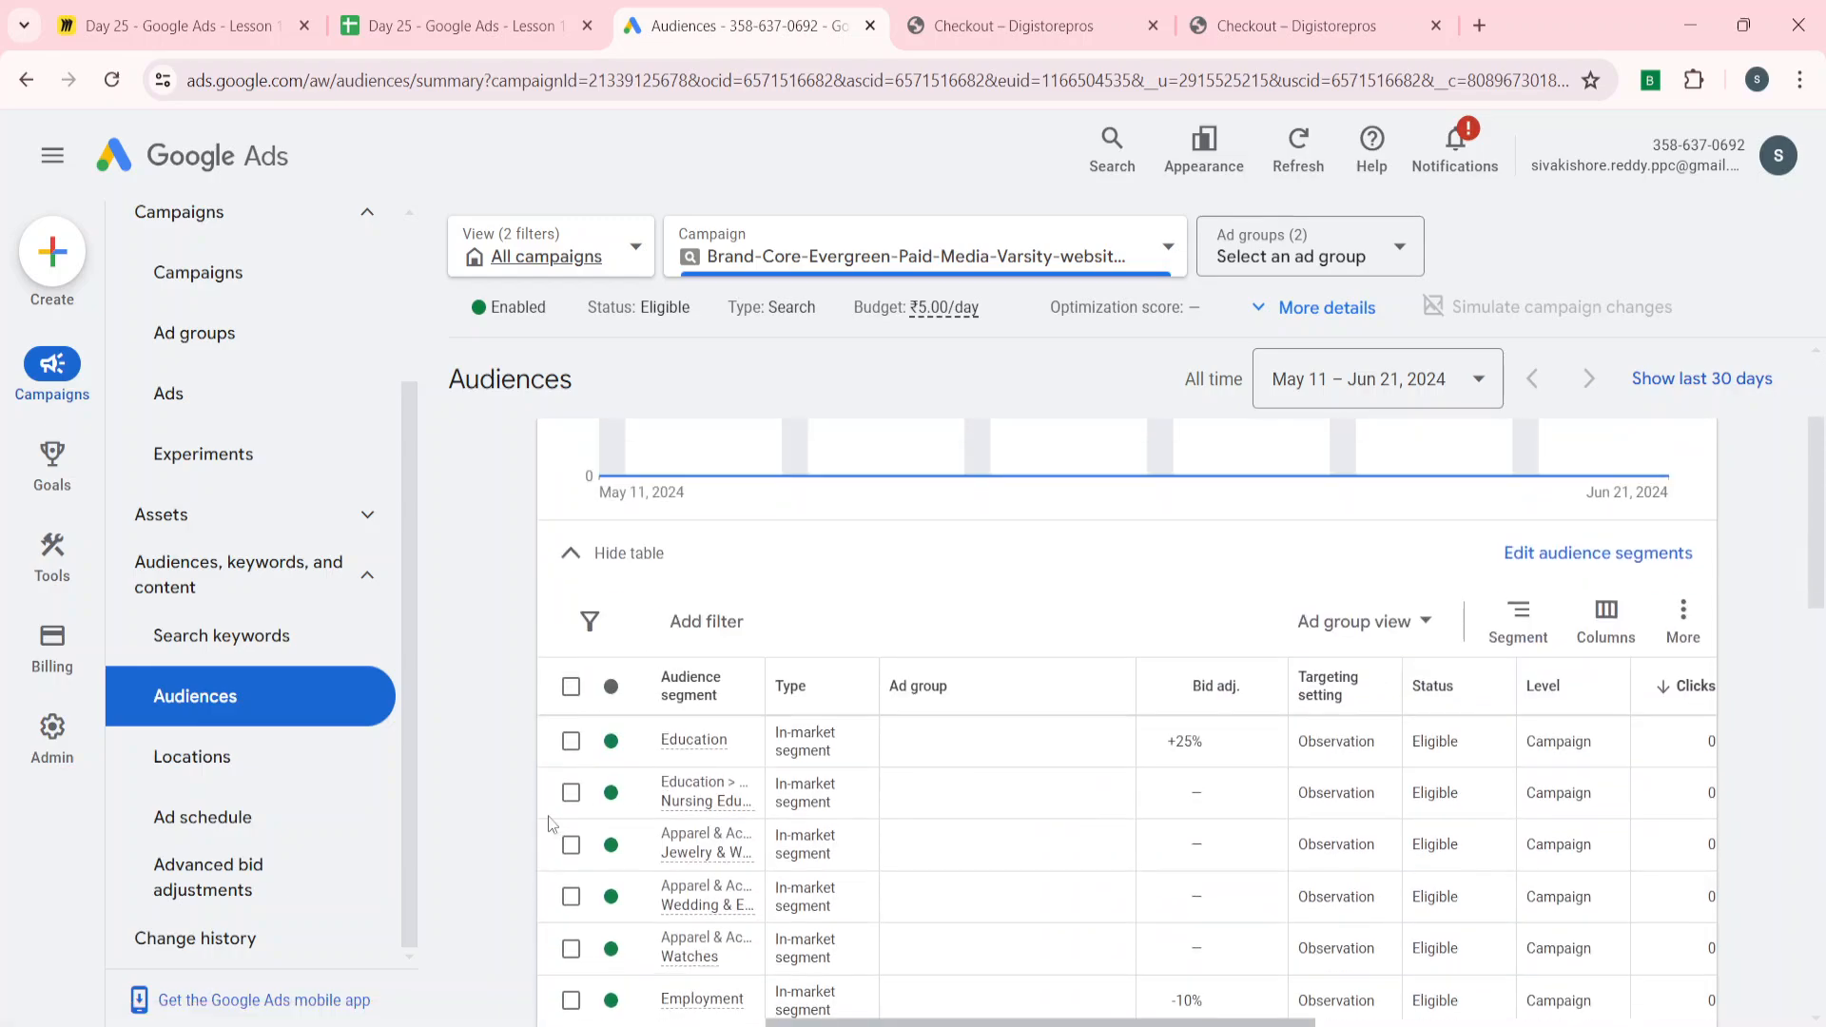
scroll(703, 837, "down", 1)
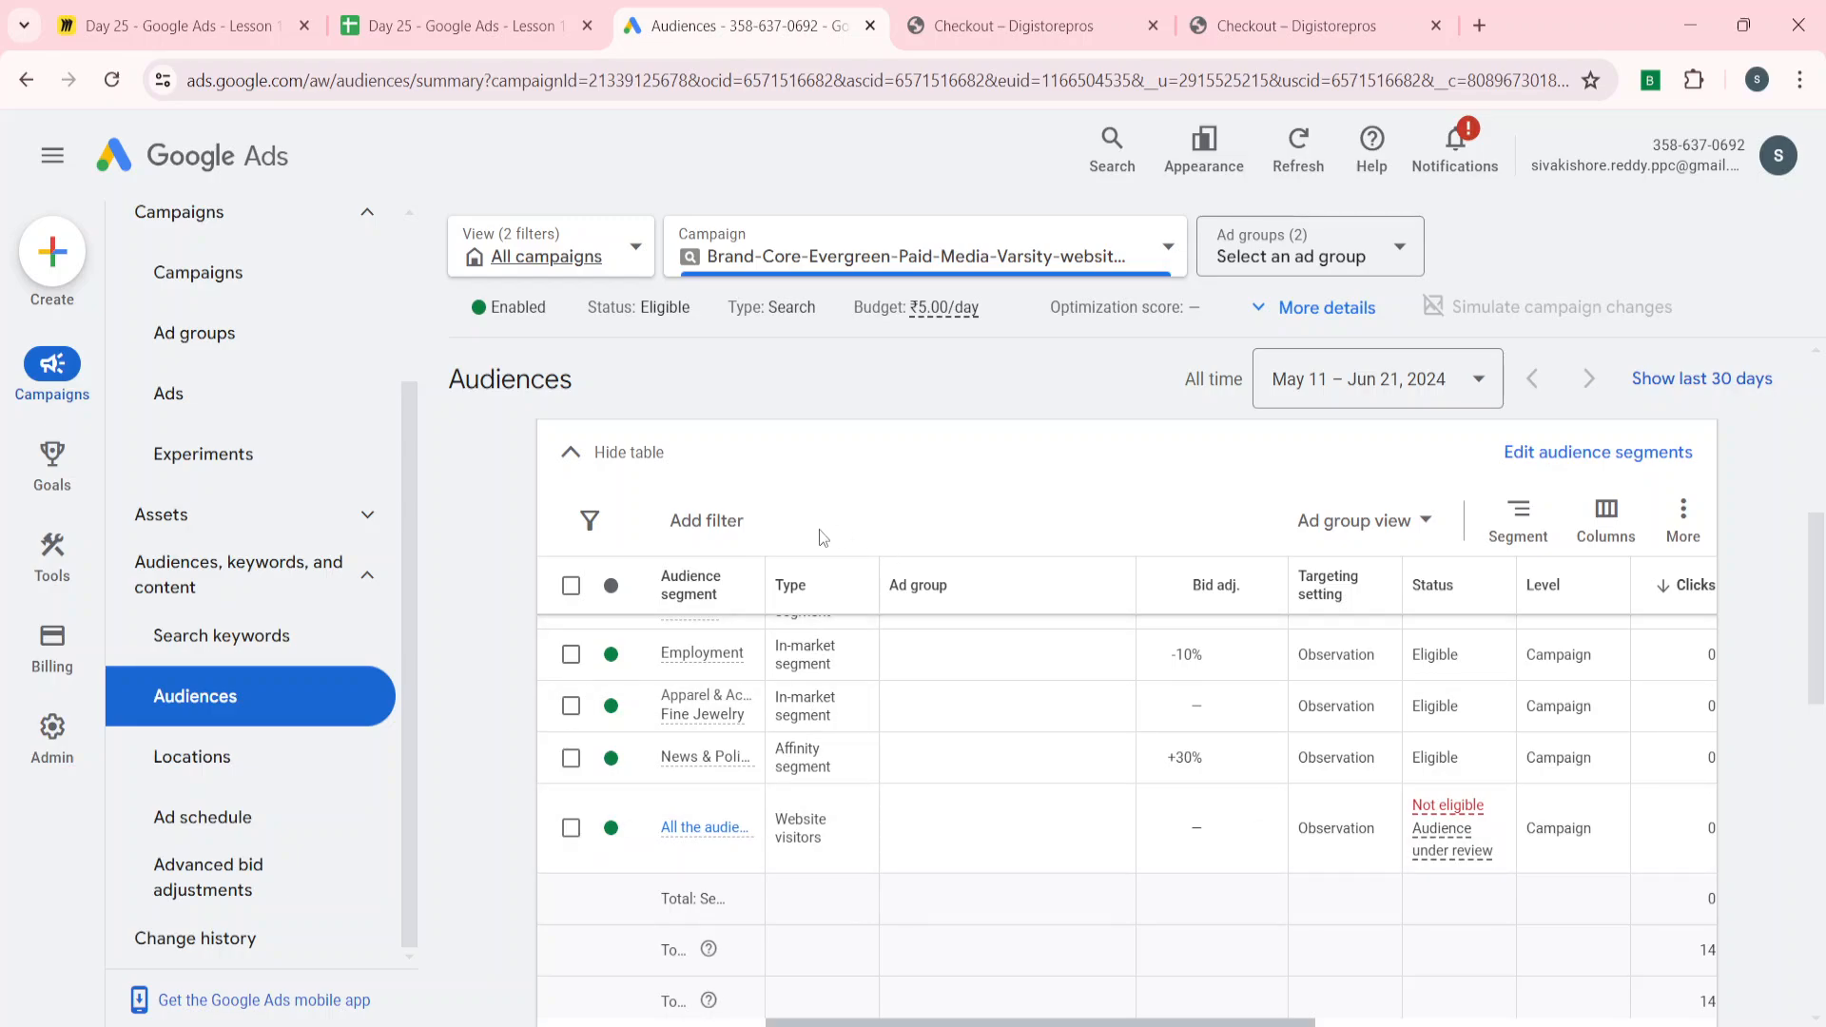
left_click_drag(764, 584, 1017, 582)
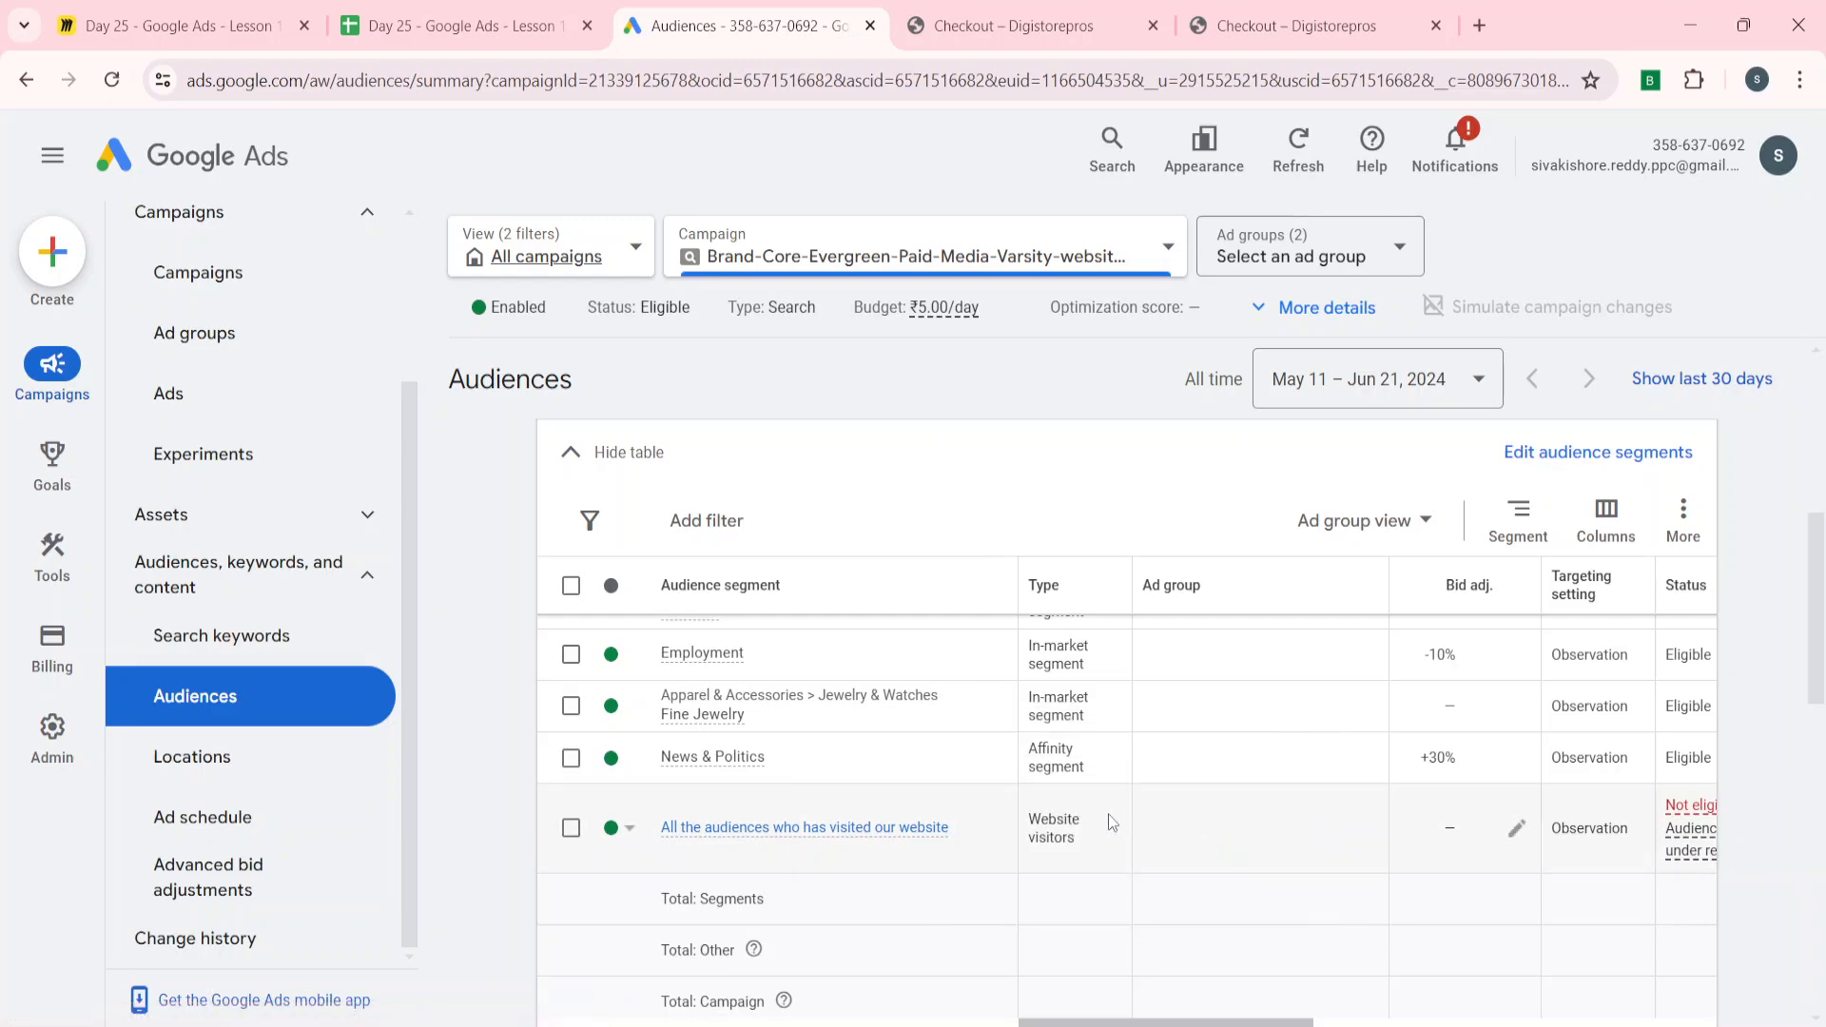
scroll(1113, 822, "right", 4)
mouse_move(1327, 842)
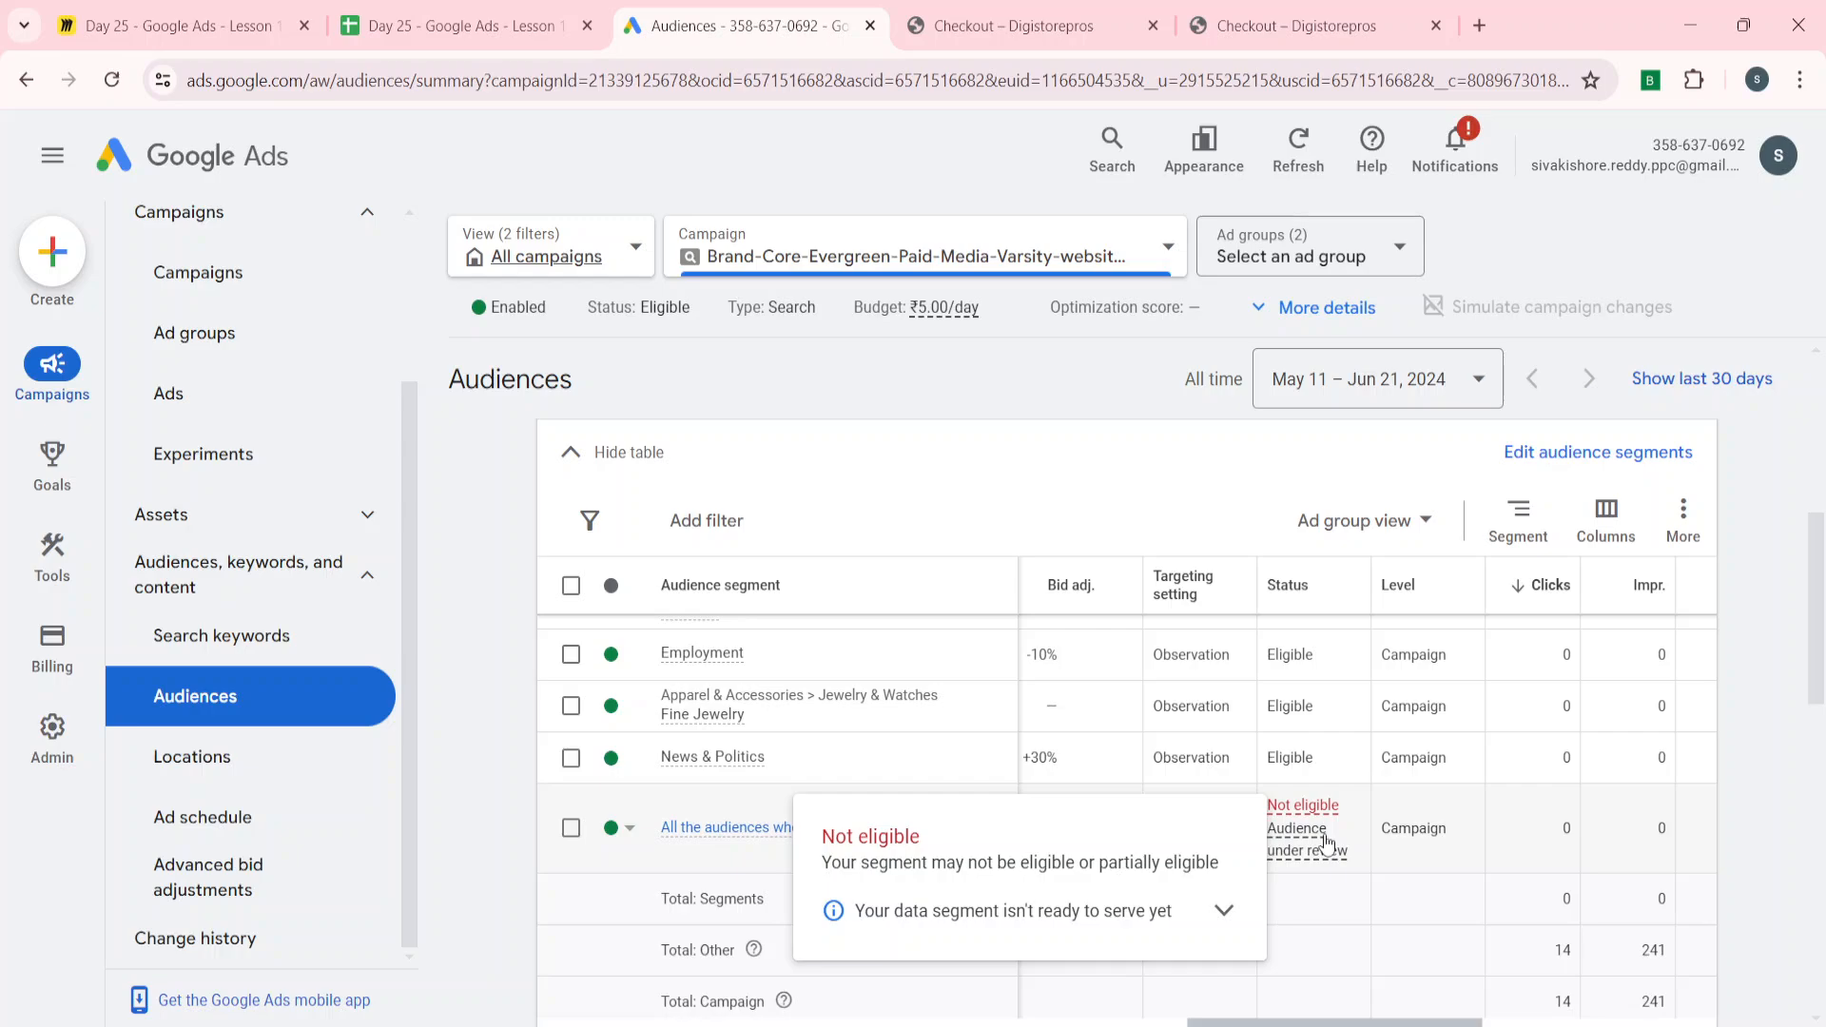
scroll(951, 713, "up", 5)
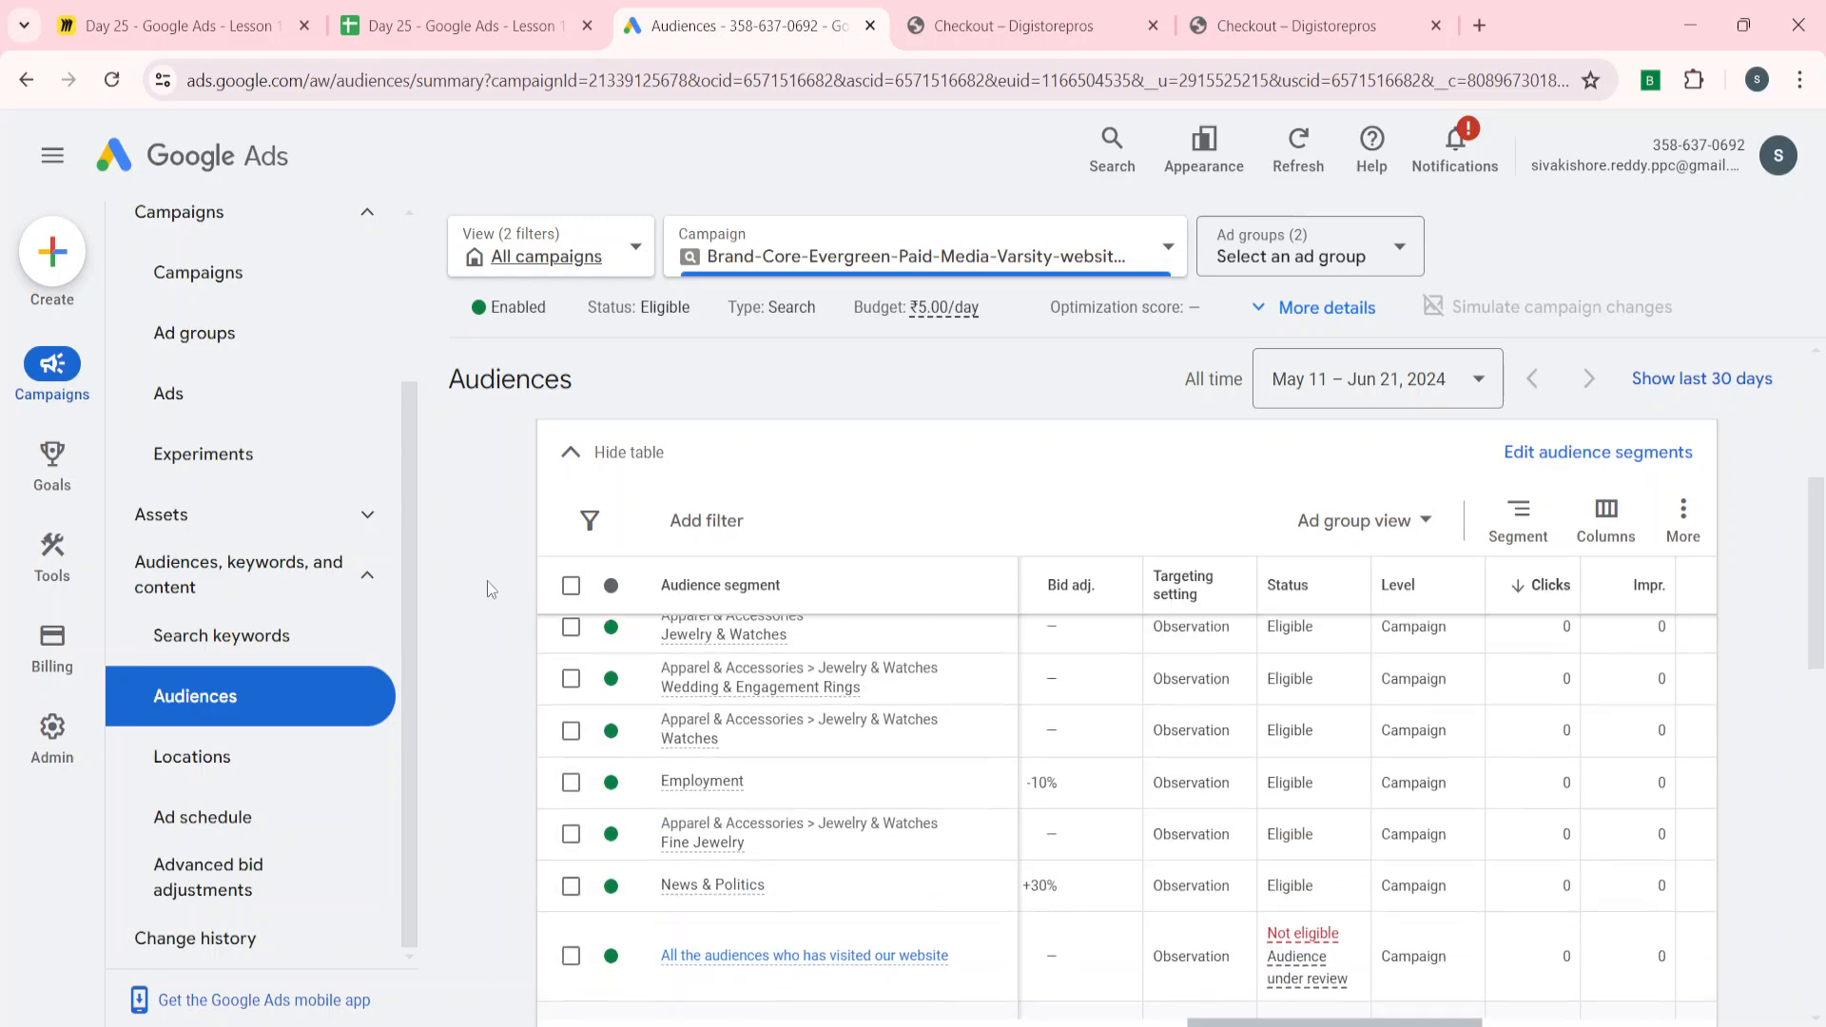
- Switch to the lesson sheet in Google Sheets and number the next audience 2 in cell B7
left_click(506, 20)
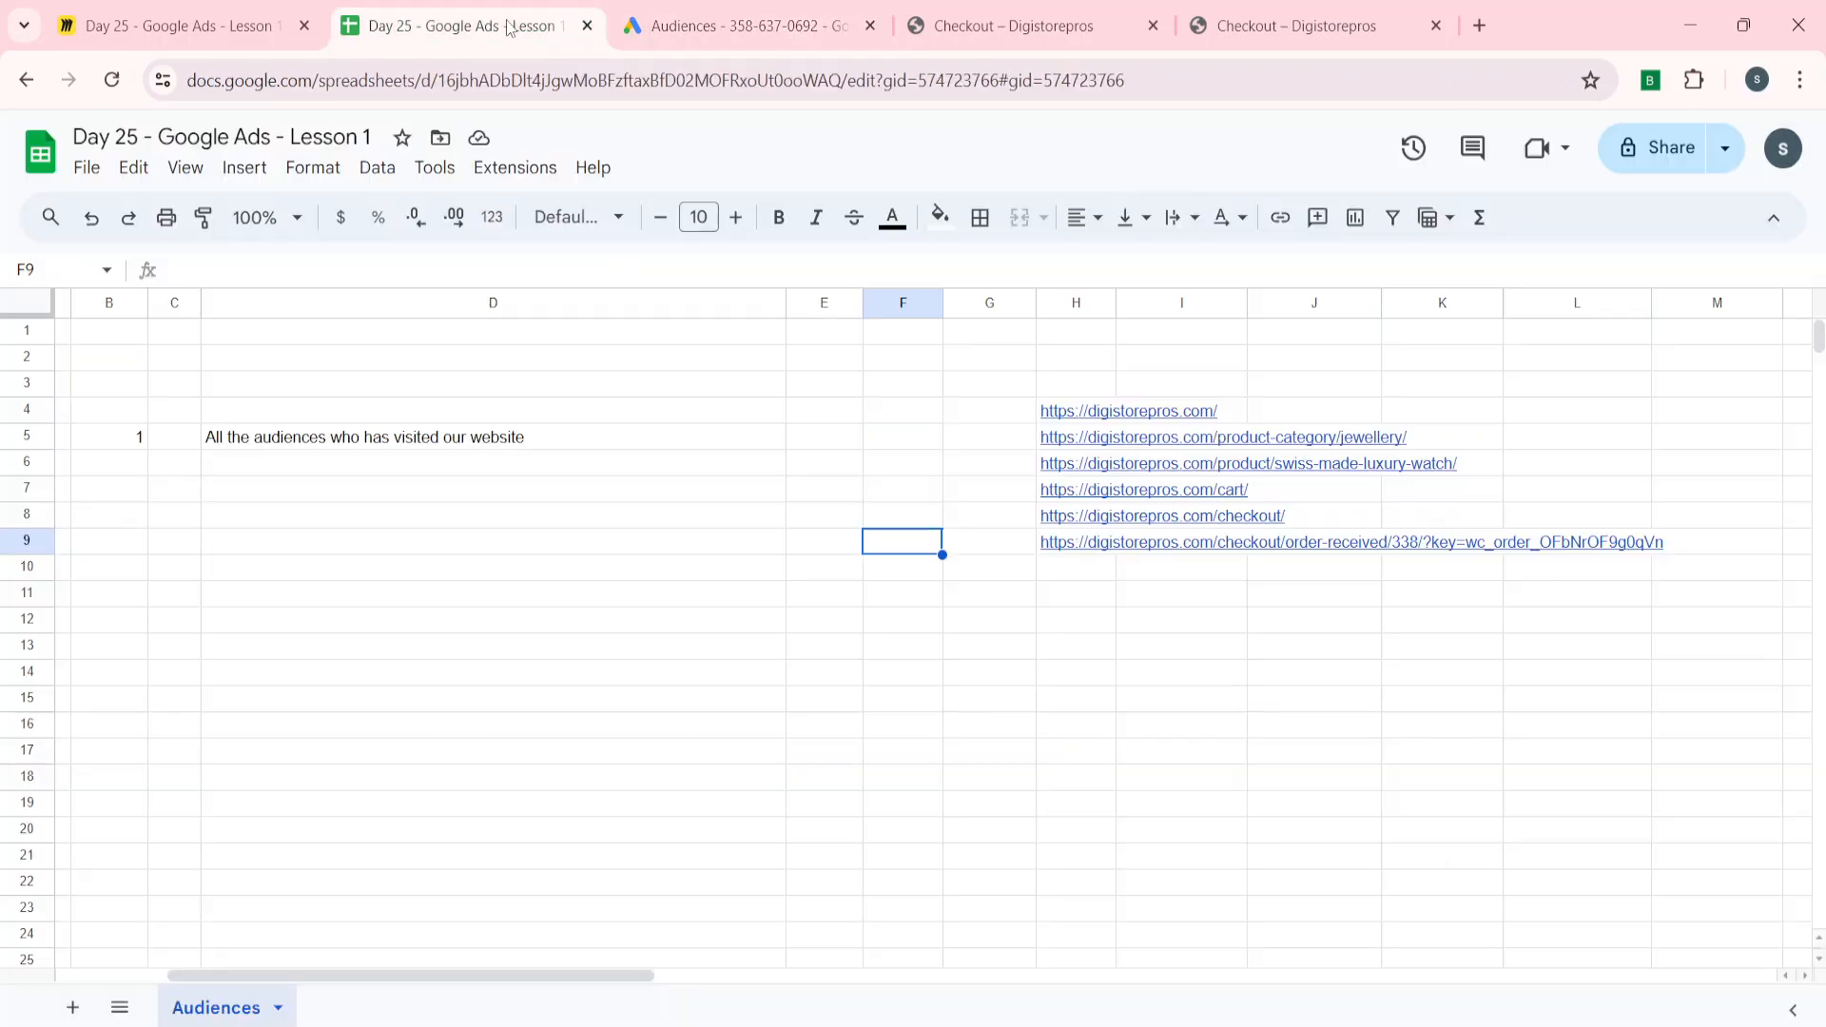
left_click(313, 462)
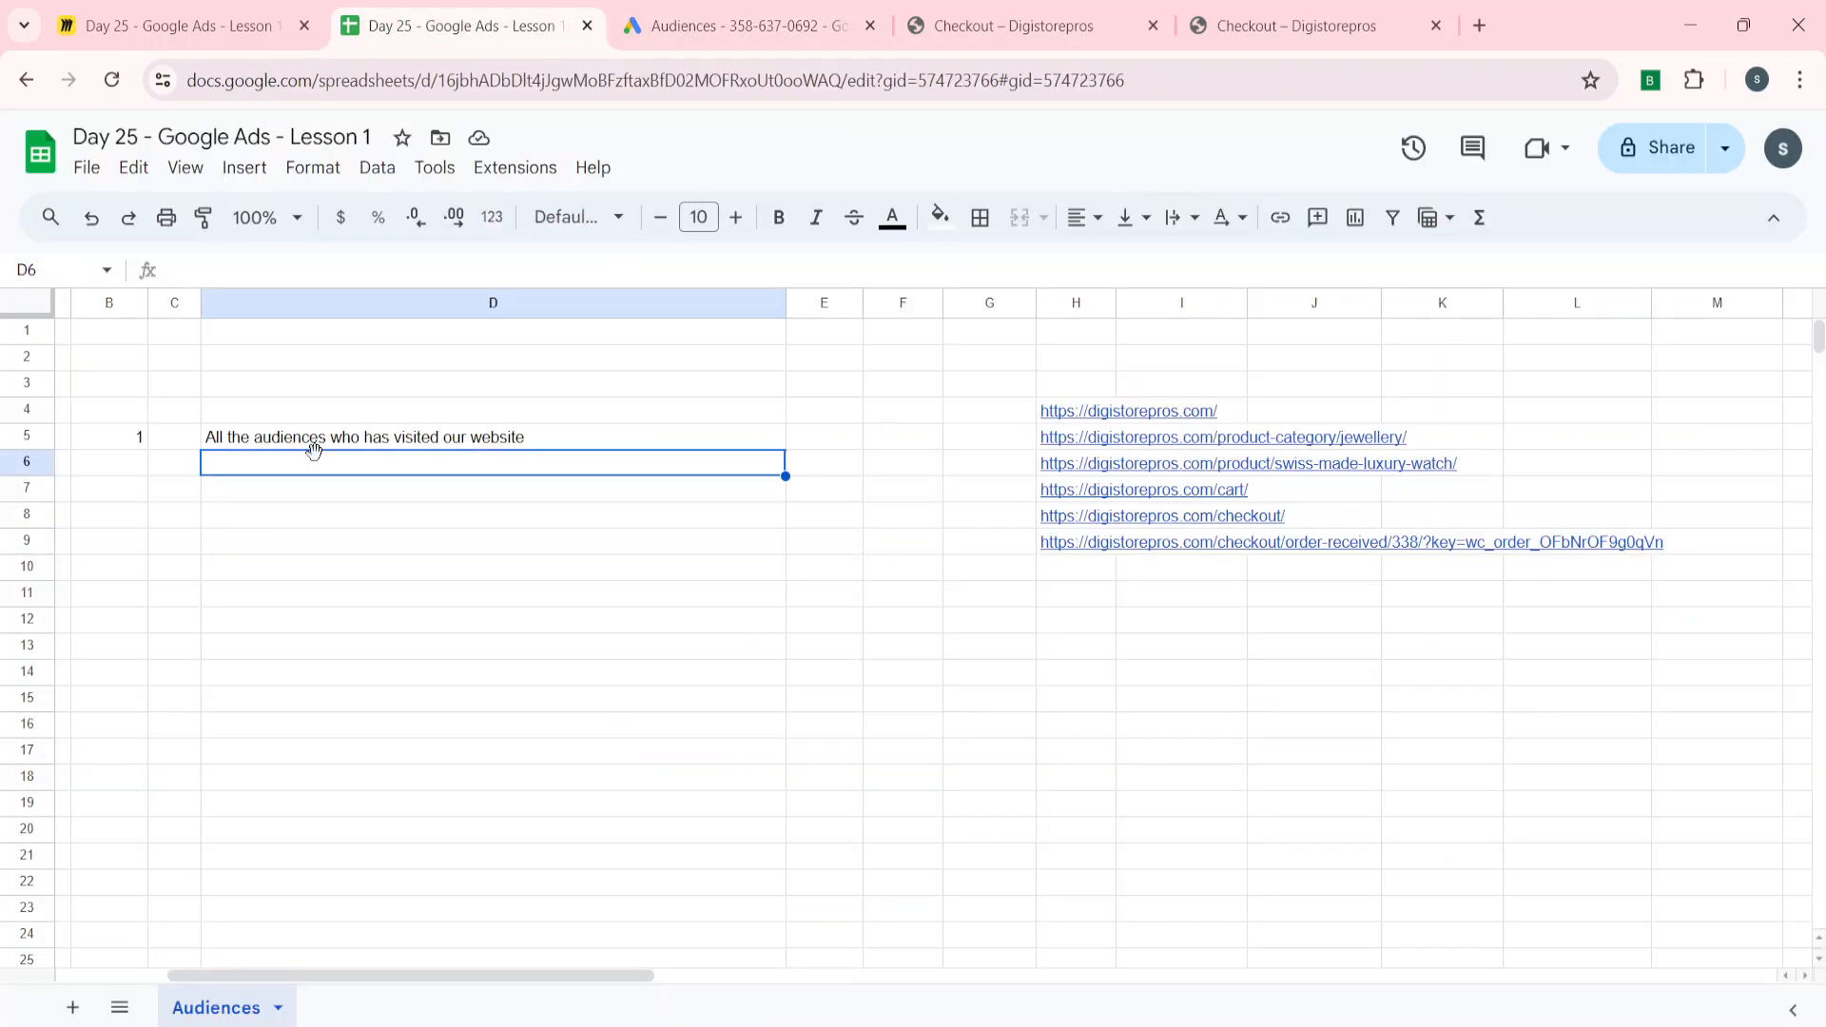
key("Down")
key("Left")
key("Left")
type("2")
key("Tab")
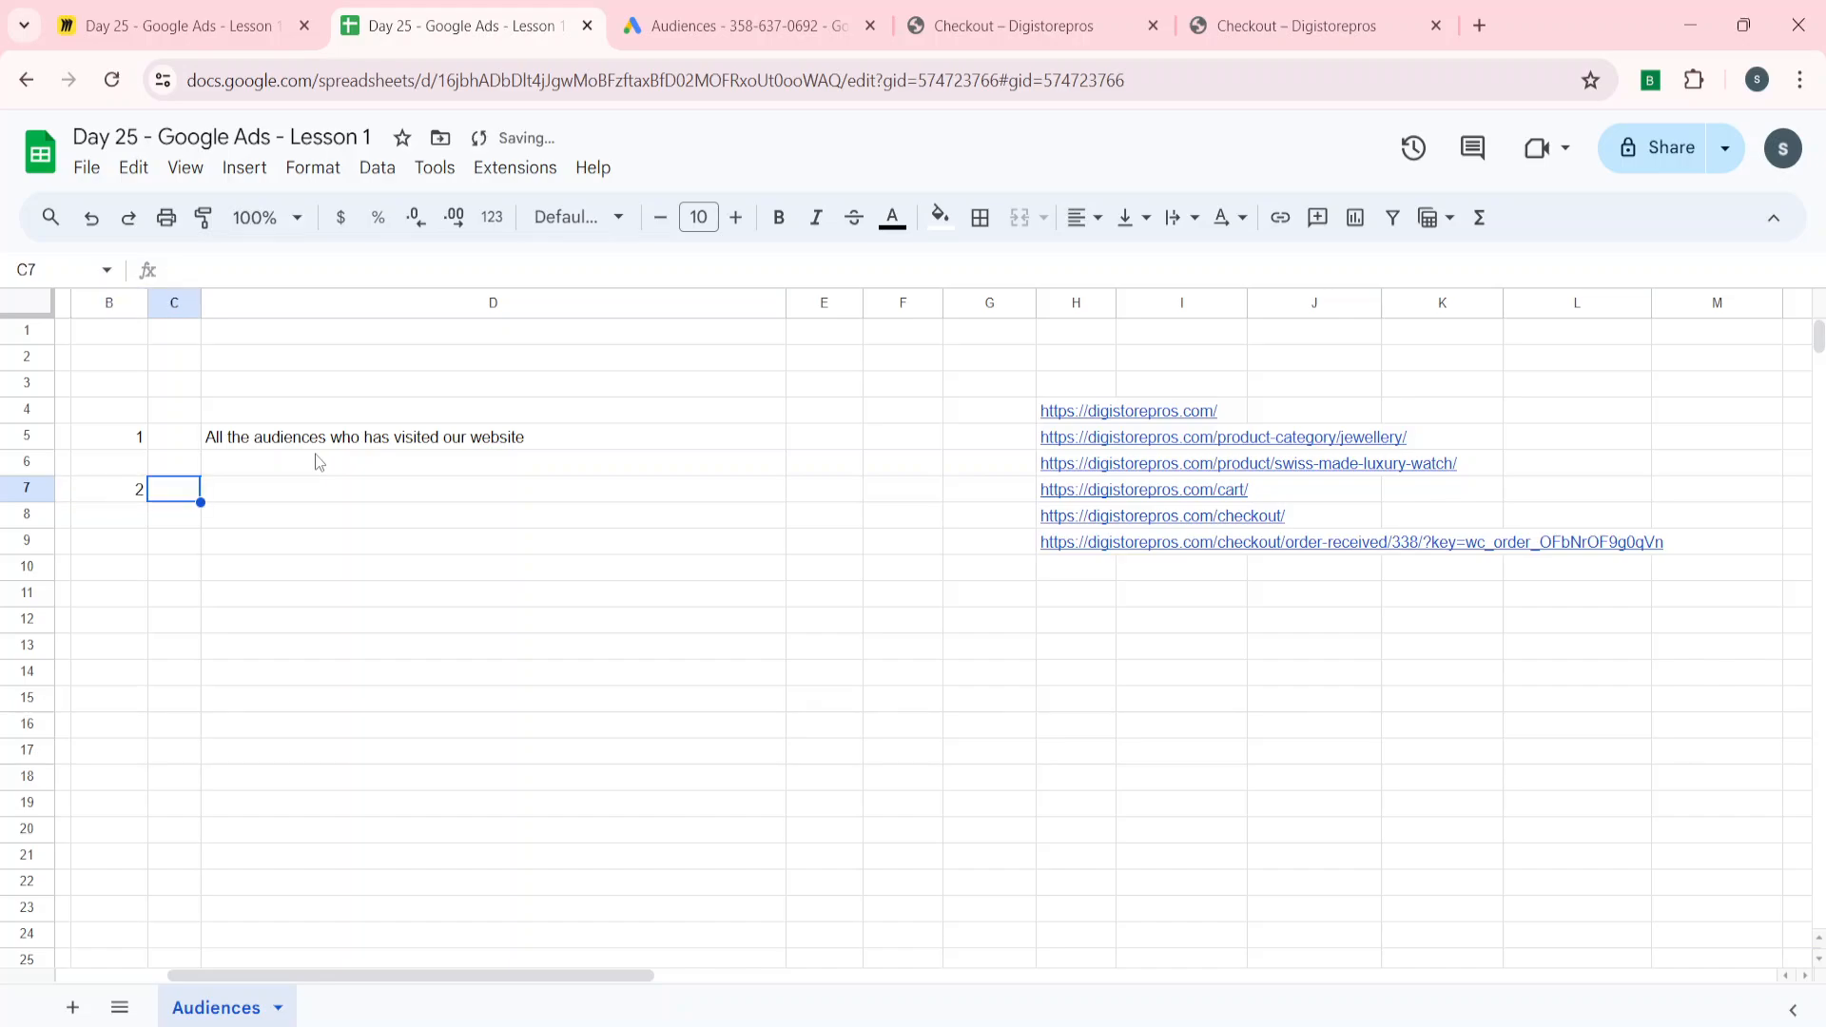
key("Tab")
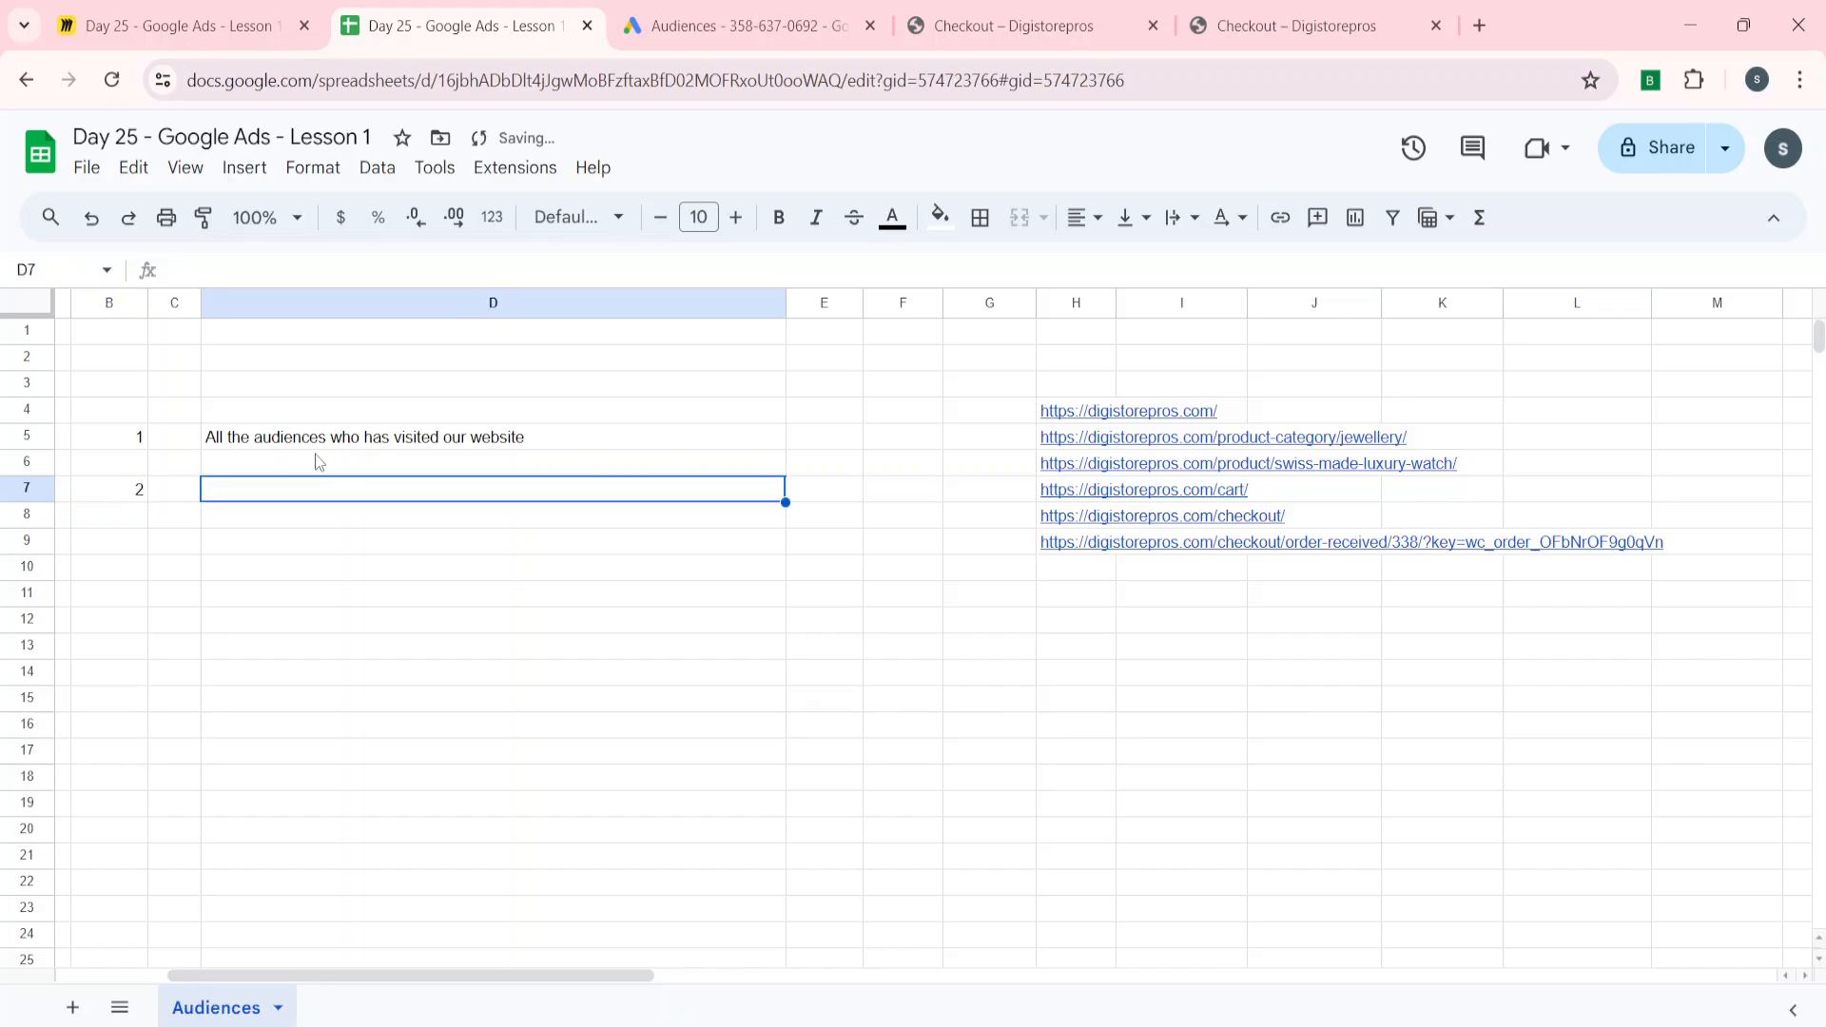
- Switch to the Digistorepros store, return to its home page and open the Toys category to view its page URL
left_click(990, 13)
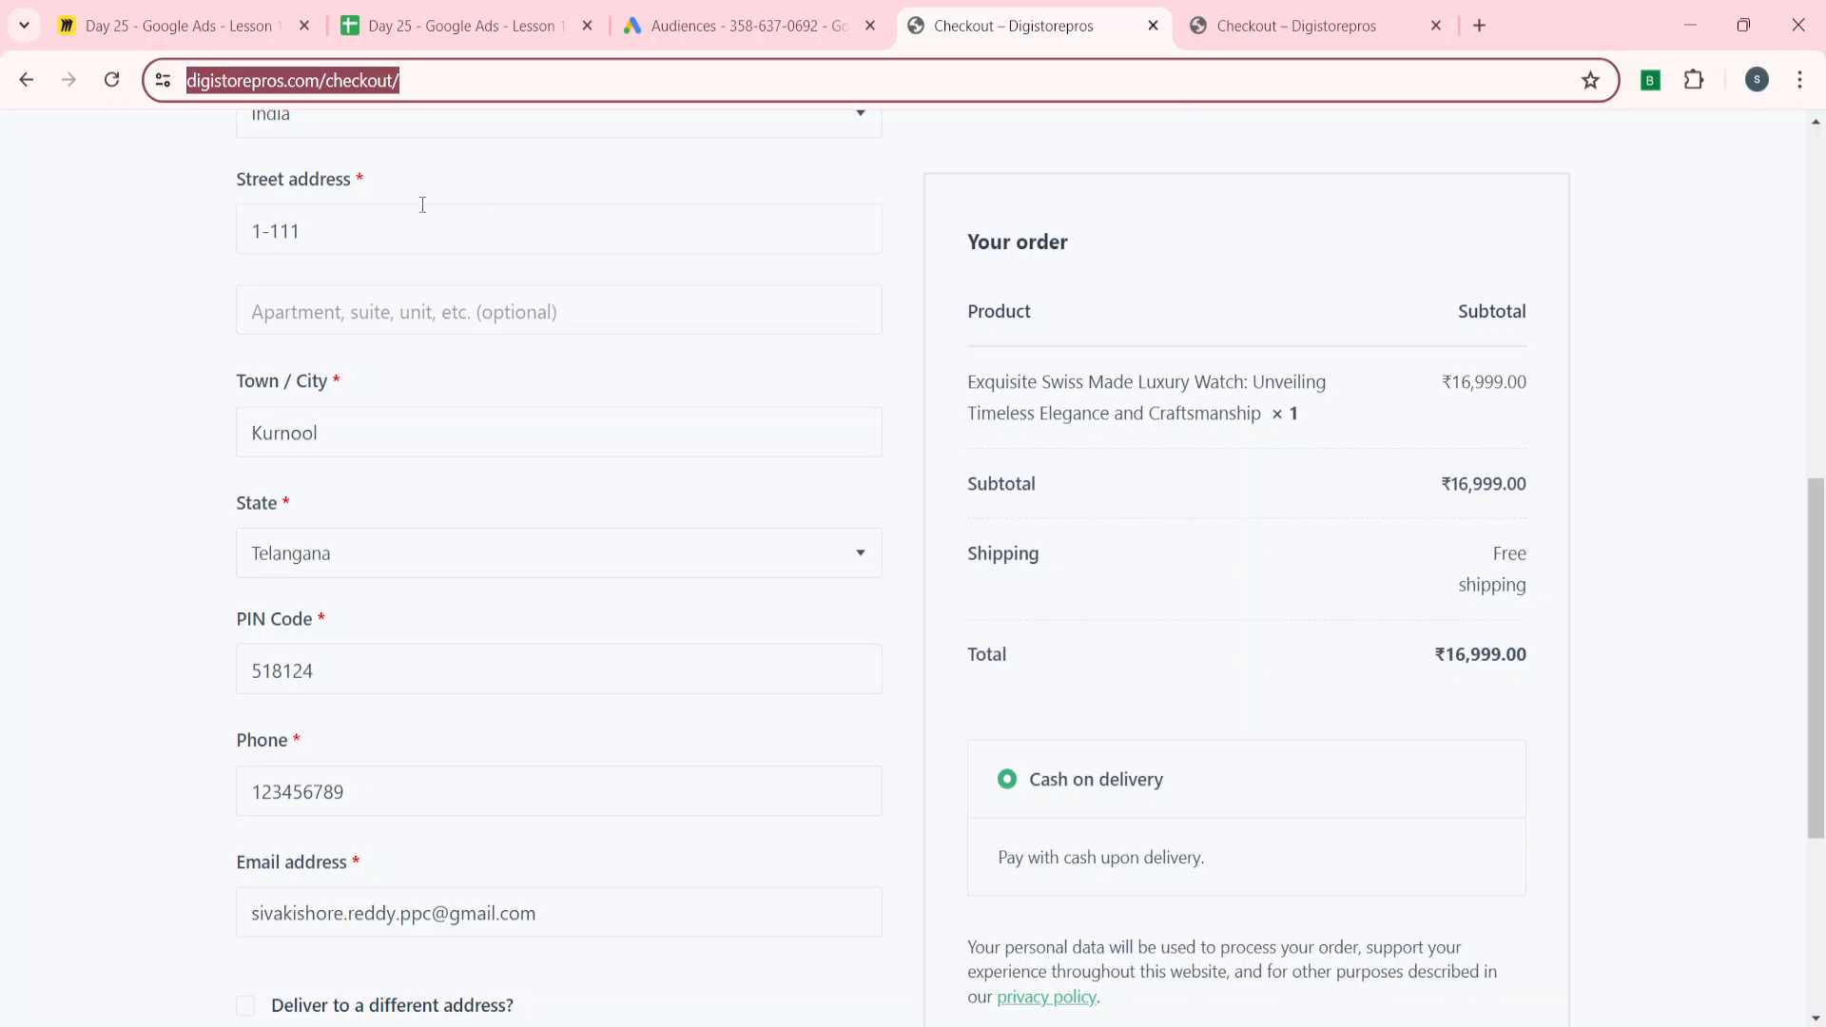
scroll(394, 211, "up", 2)
scroll(143, 281, "up", 8)
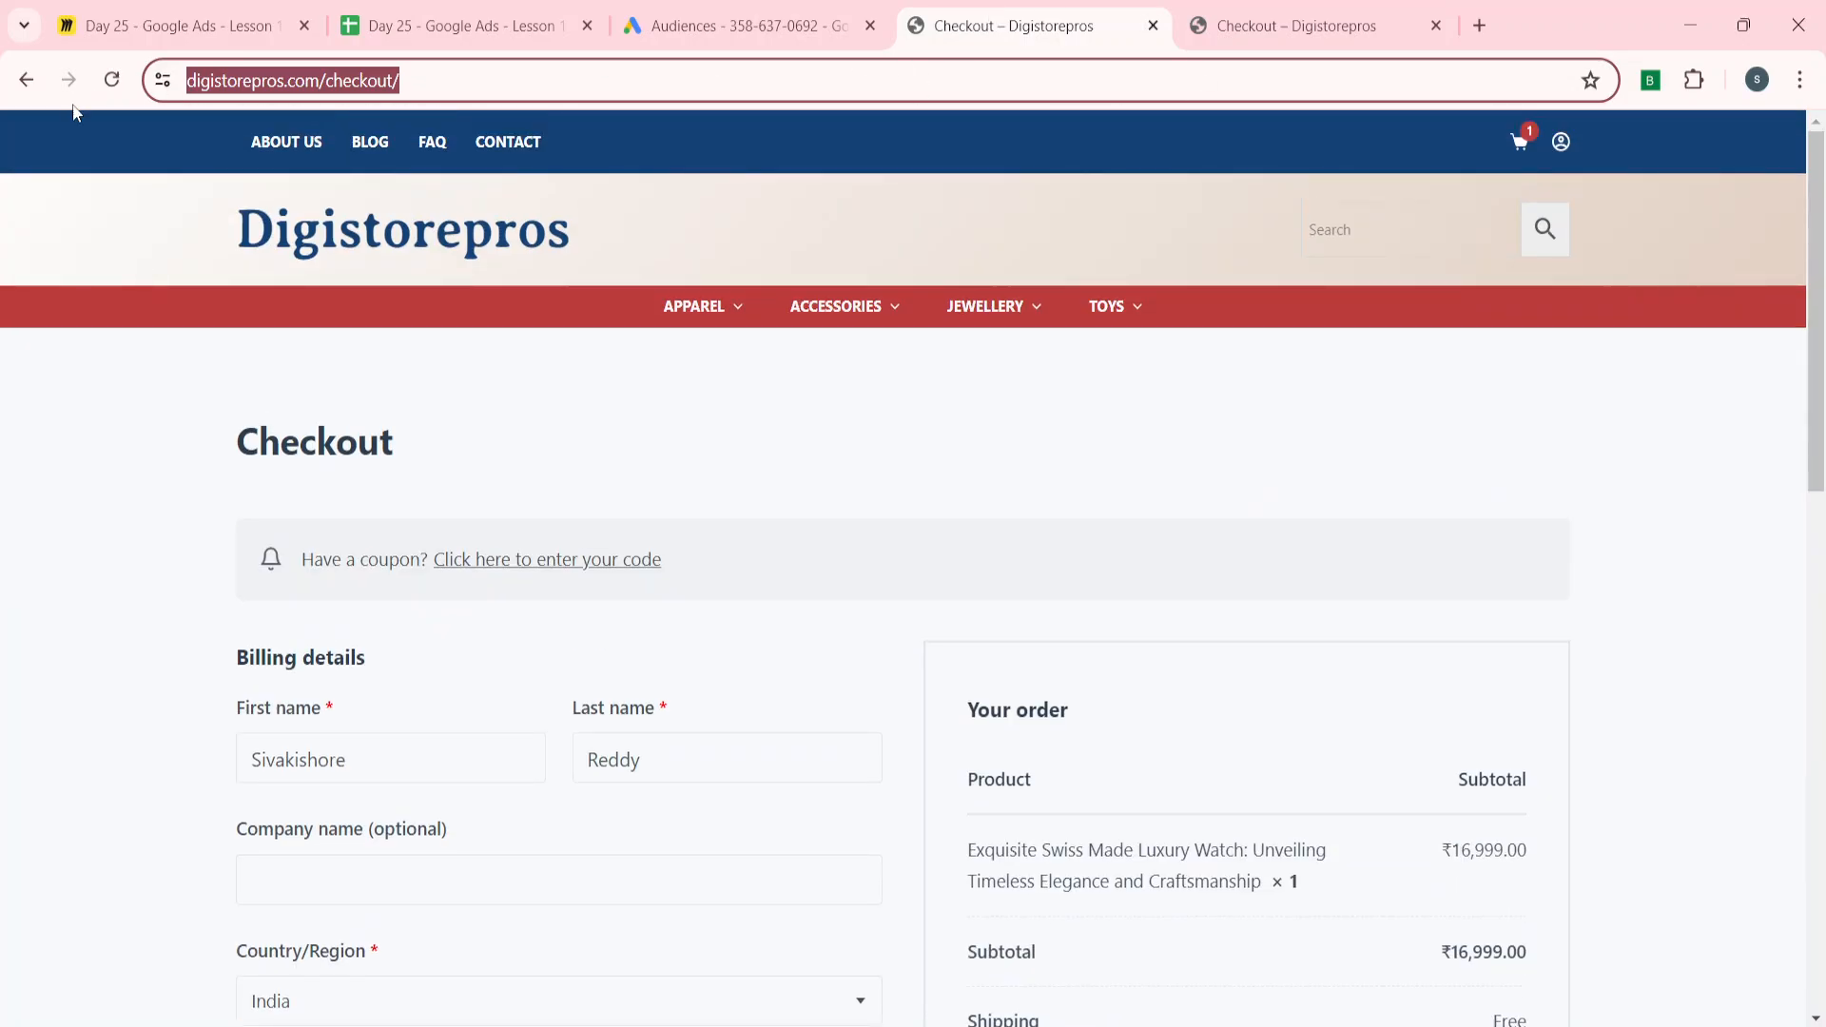
left_click(306, 221)
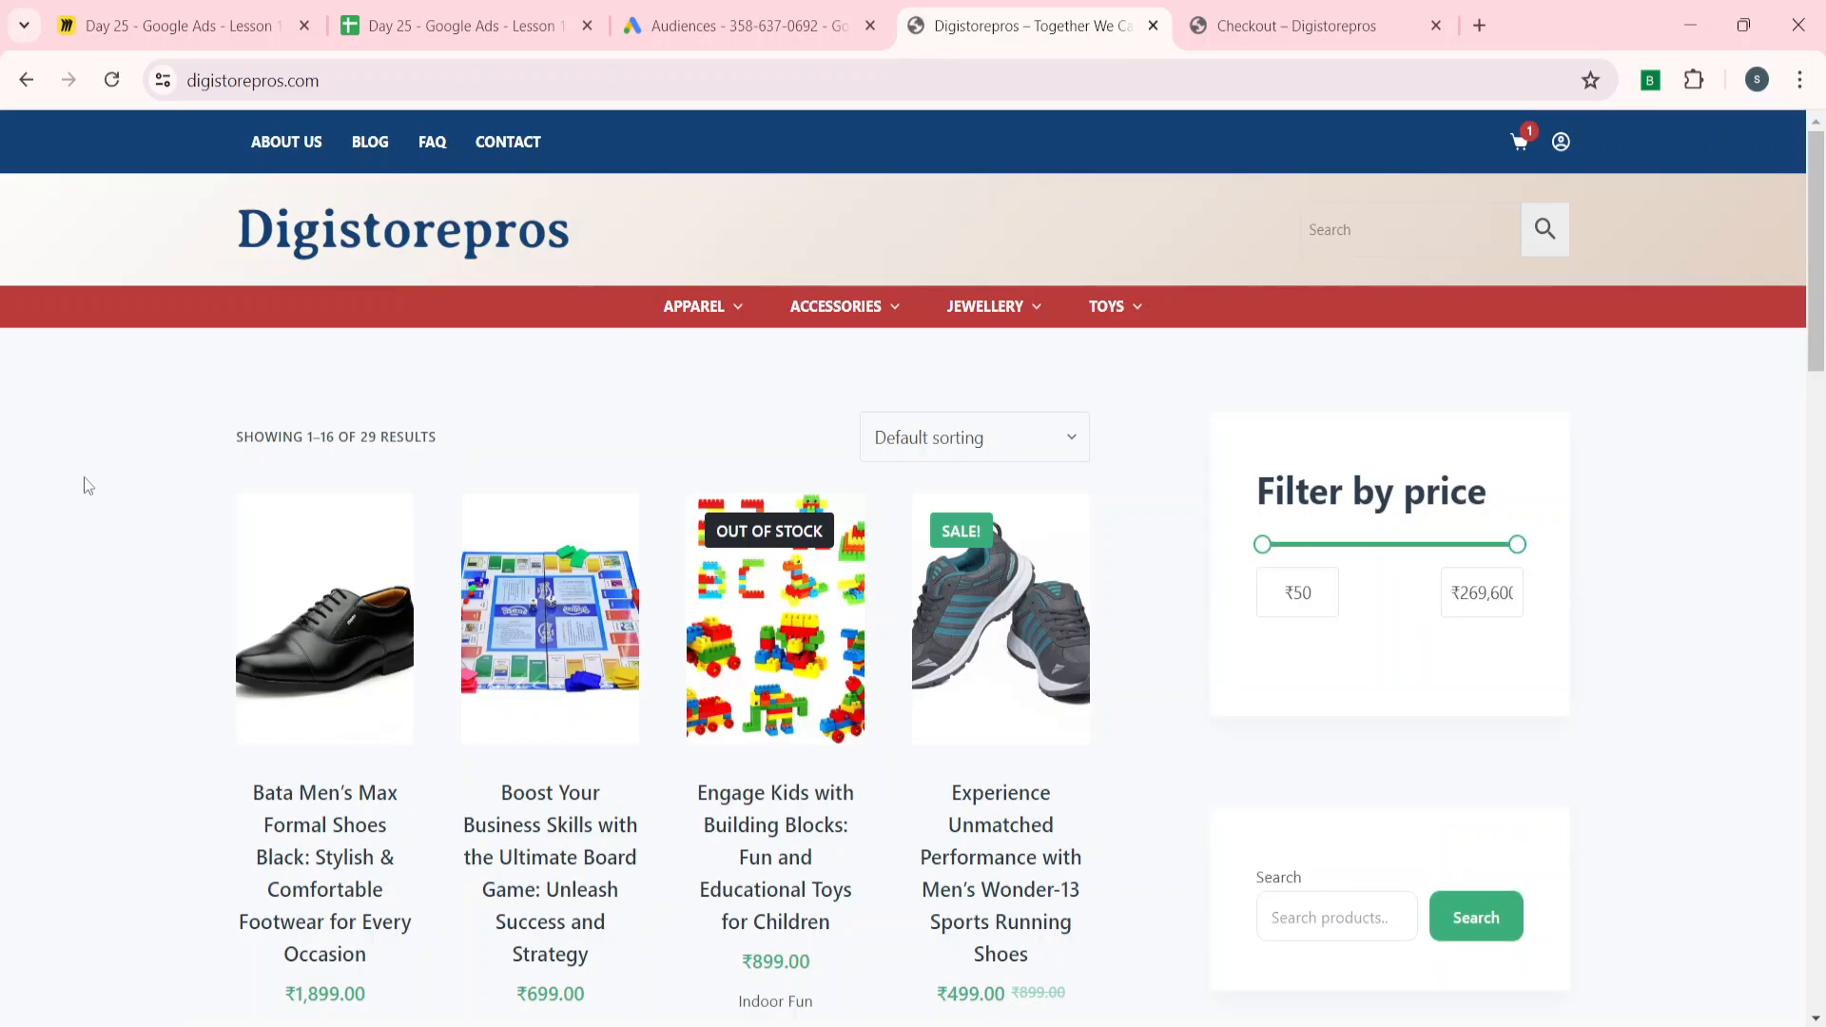
mouse_move(1103, 317)
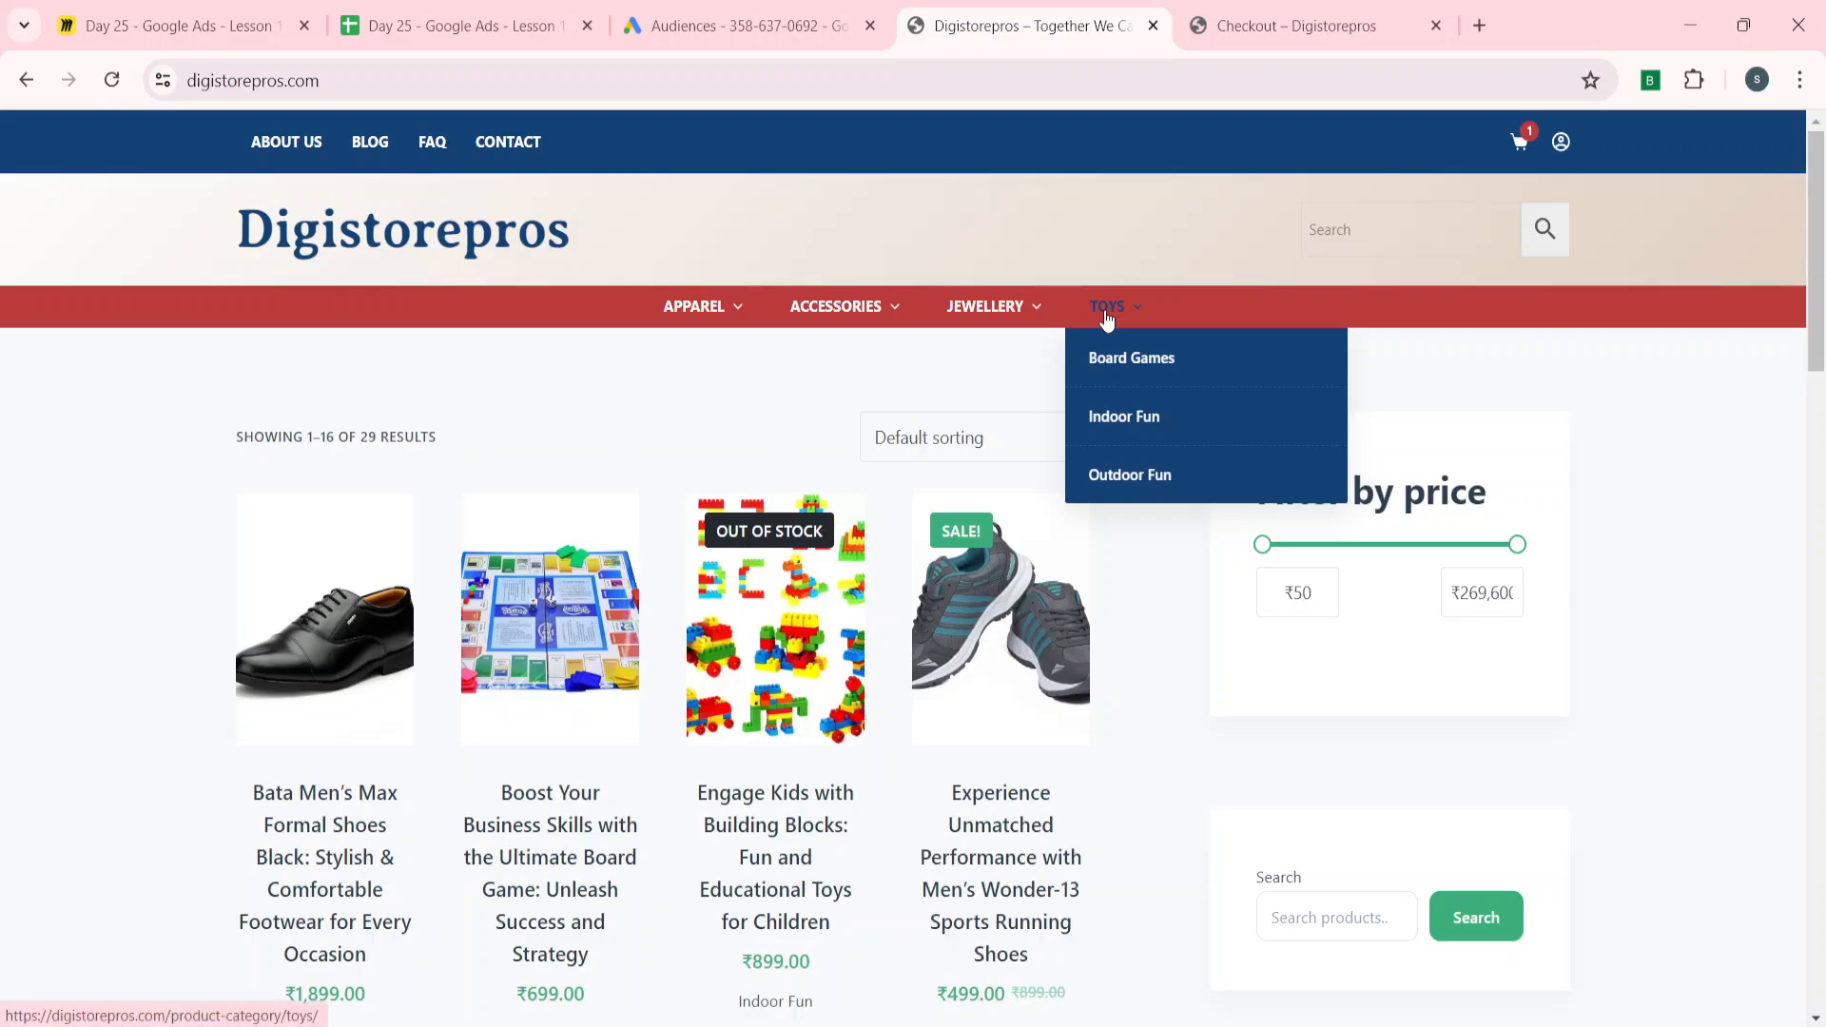
left_click(1106, 316)
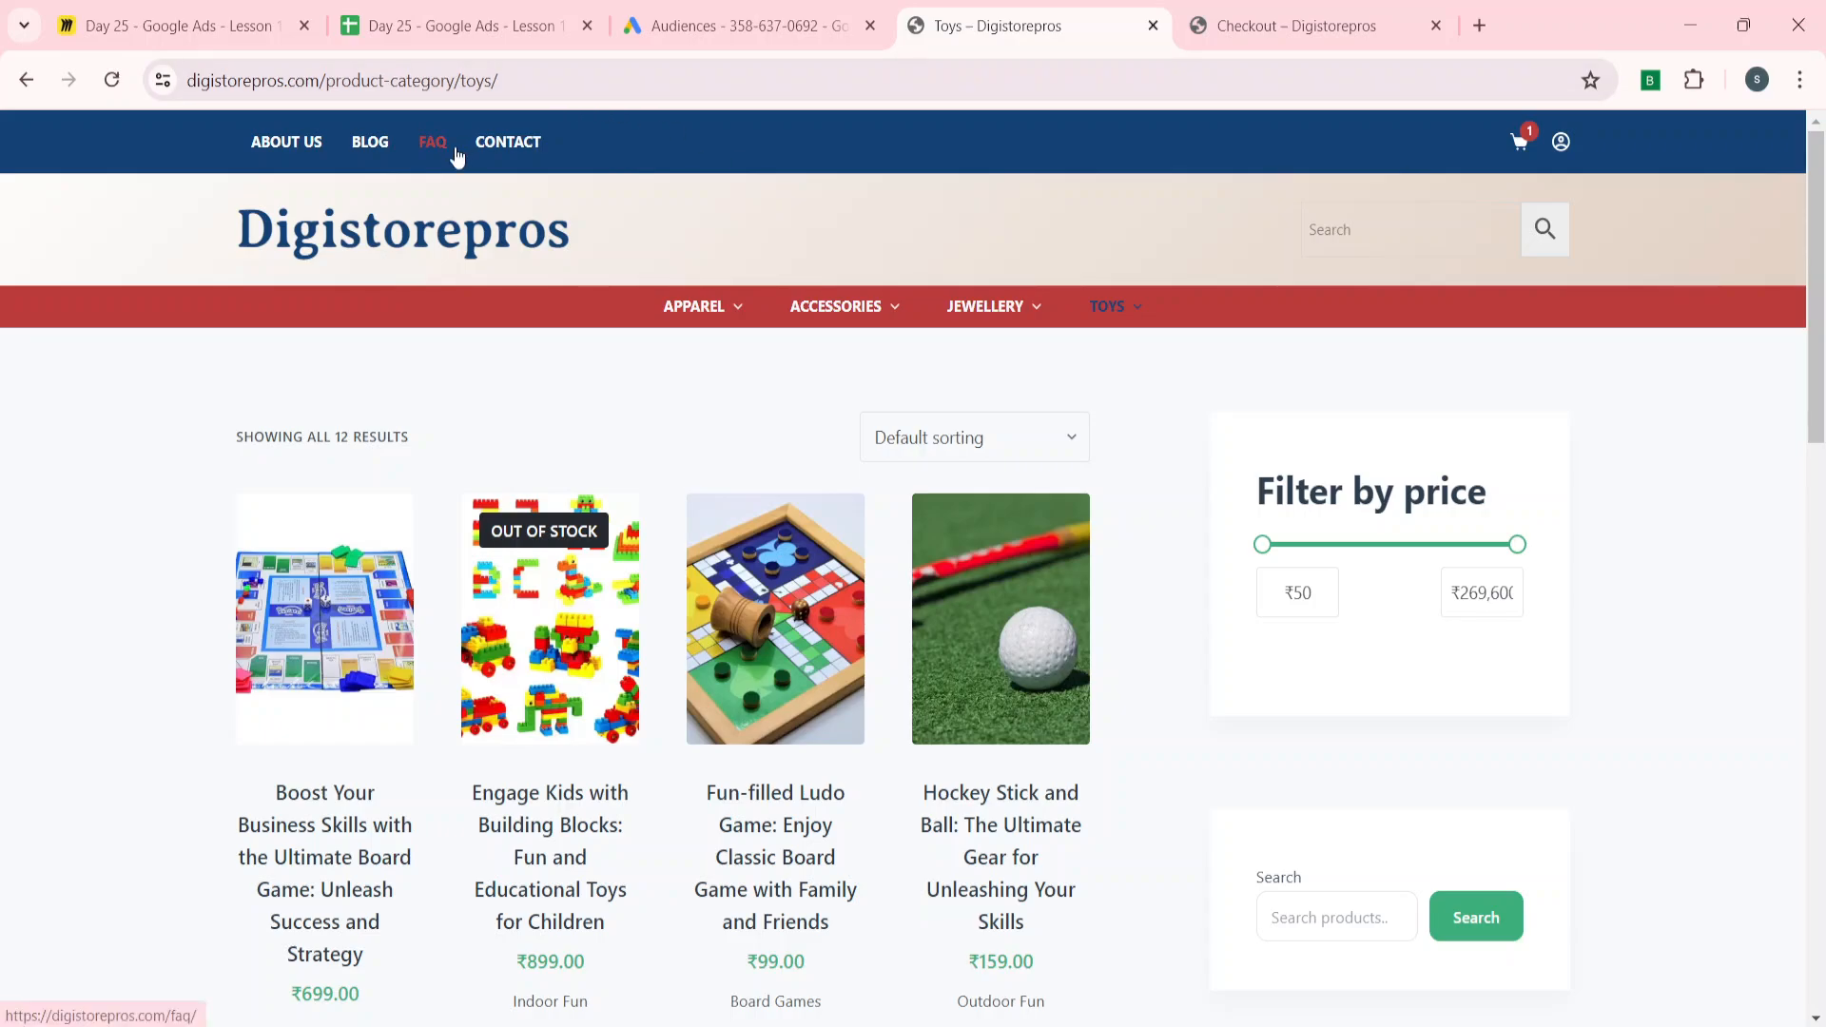
- Switch to the lesson sheet in Google Sheets and enter "People who have visted Toys page" in cell D7
left_click(461, 14)
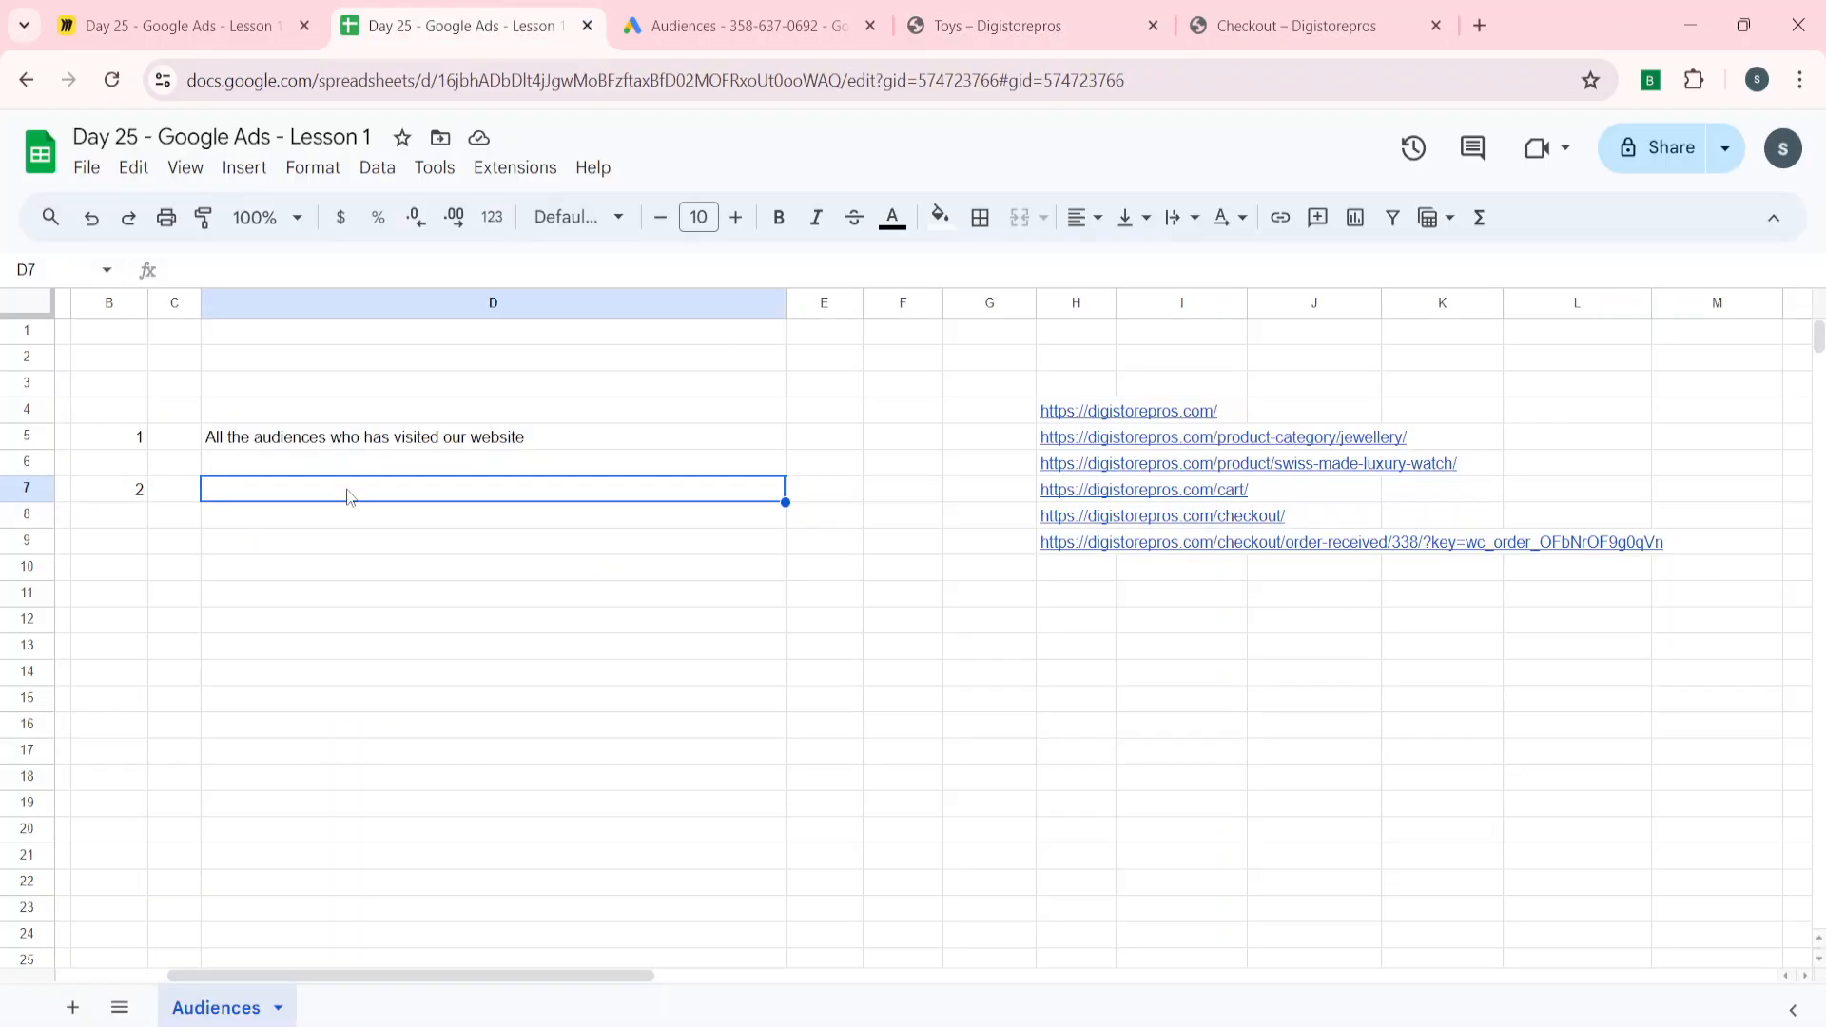
type("Vis")
key("BackSpace")
key("BackSpace")
key("BackSpace")
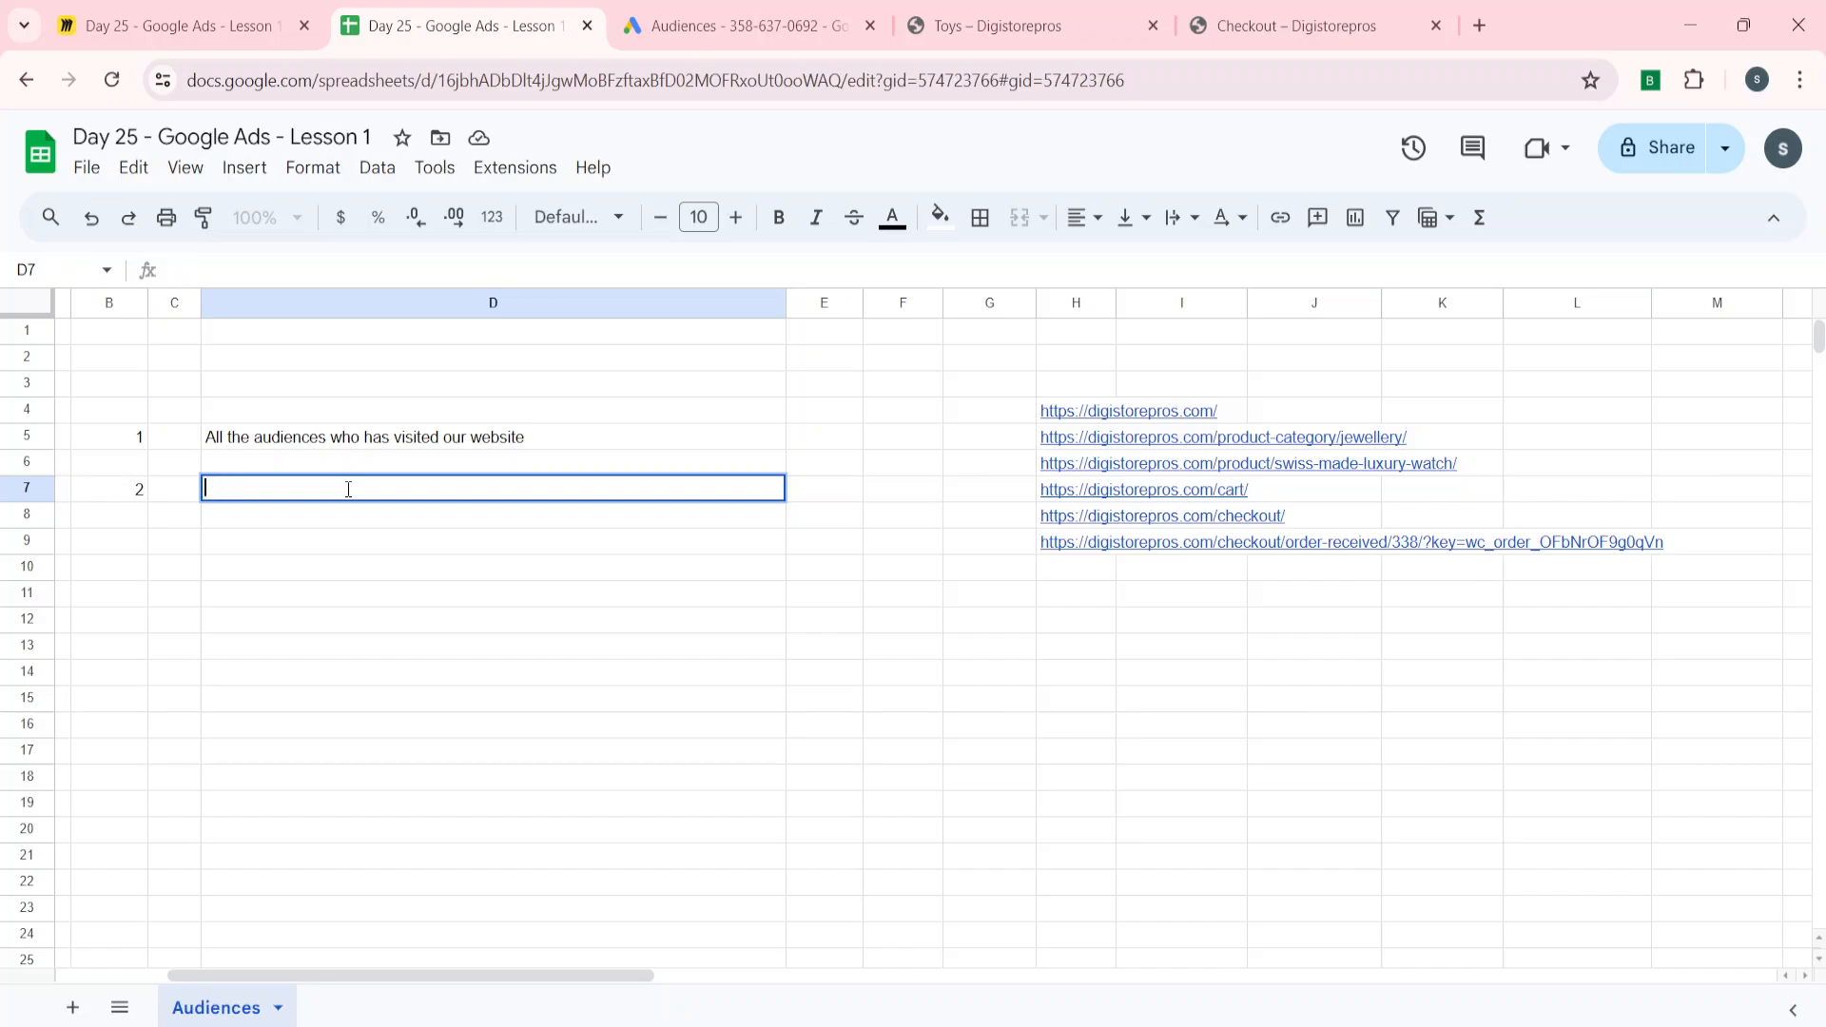
type("Peopel")
type("who")
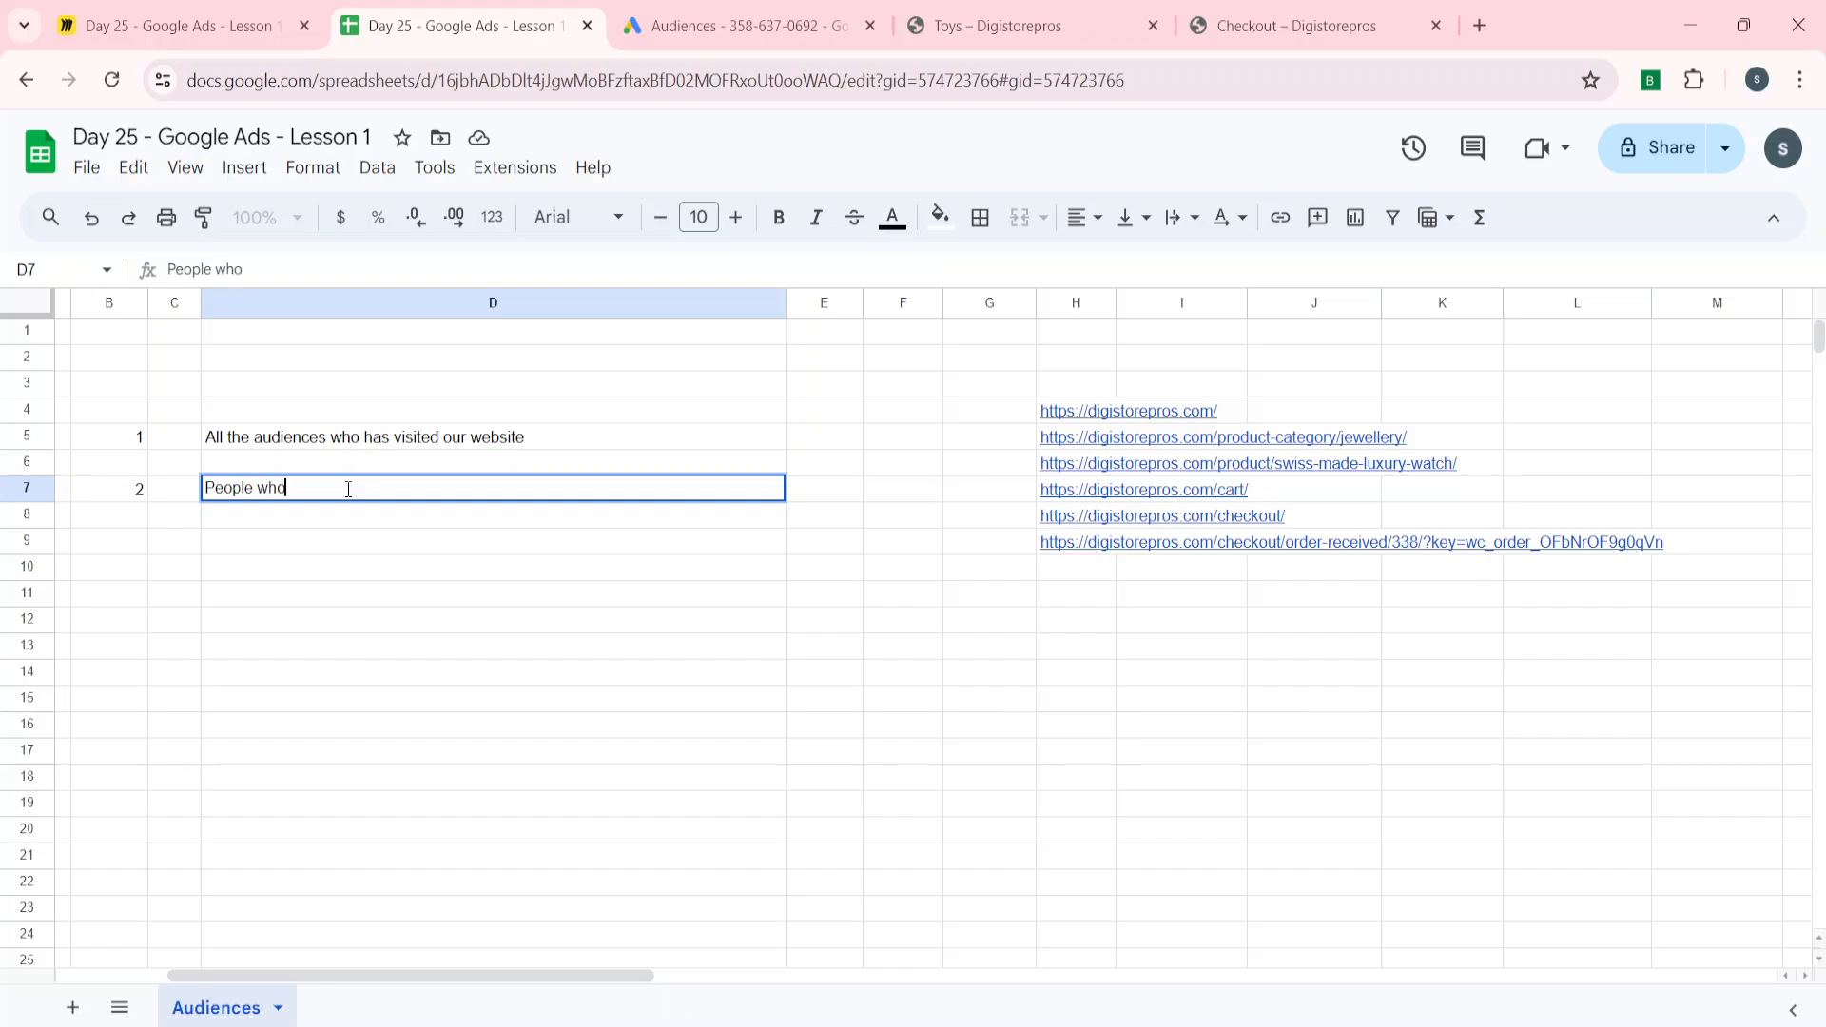
type(" have visted Toys page")
key("Return")
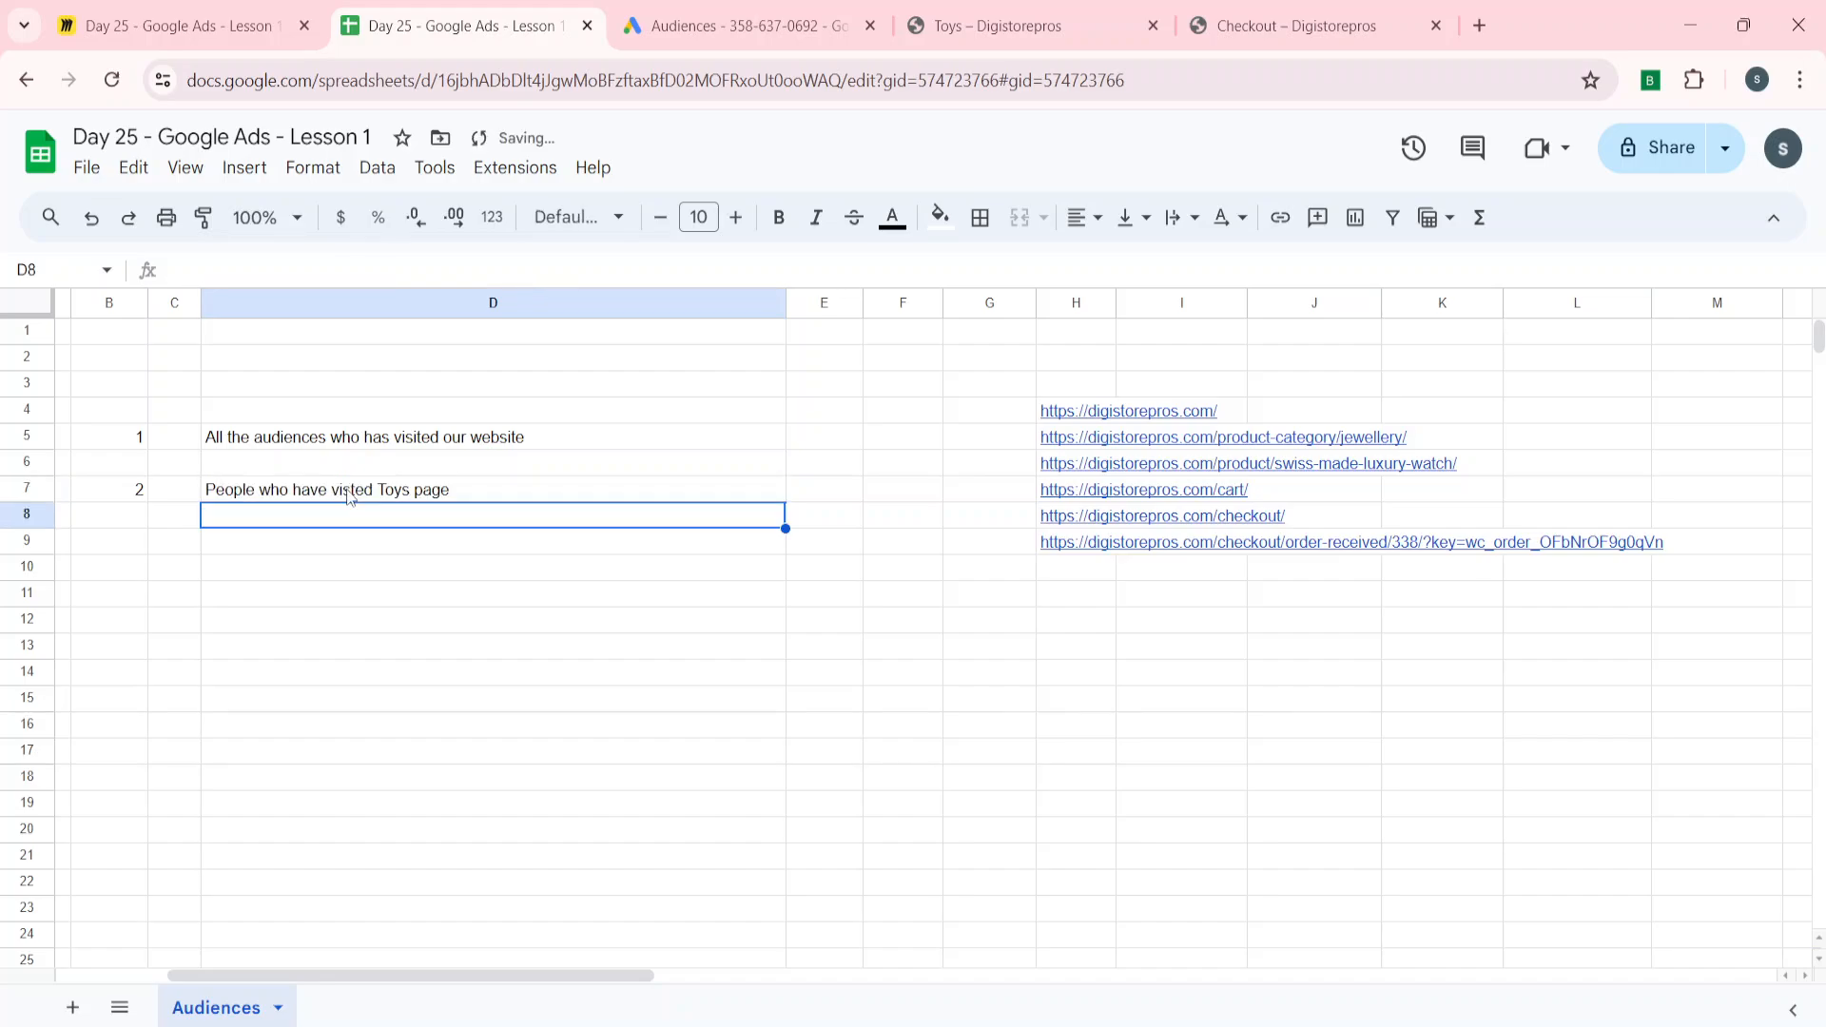
left_click(349, 495)
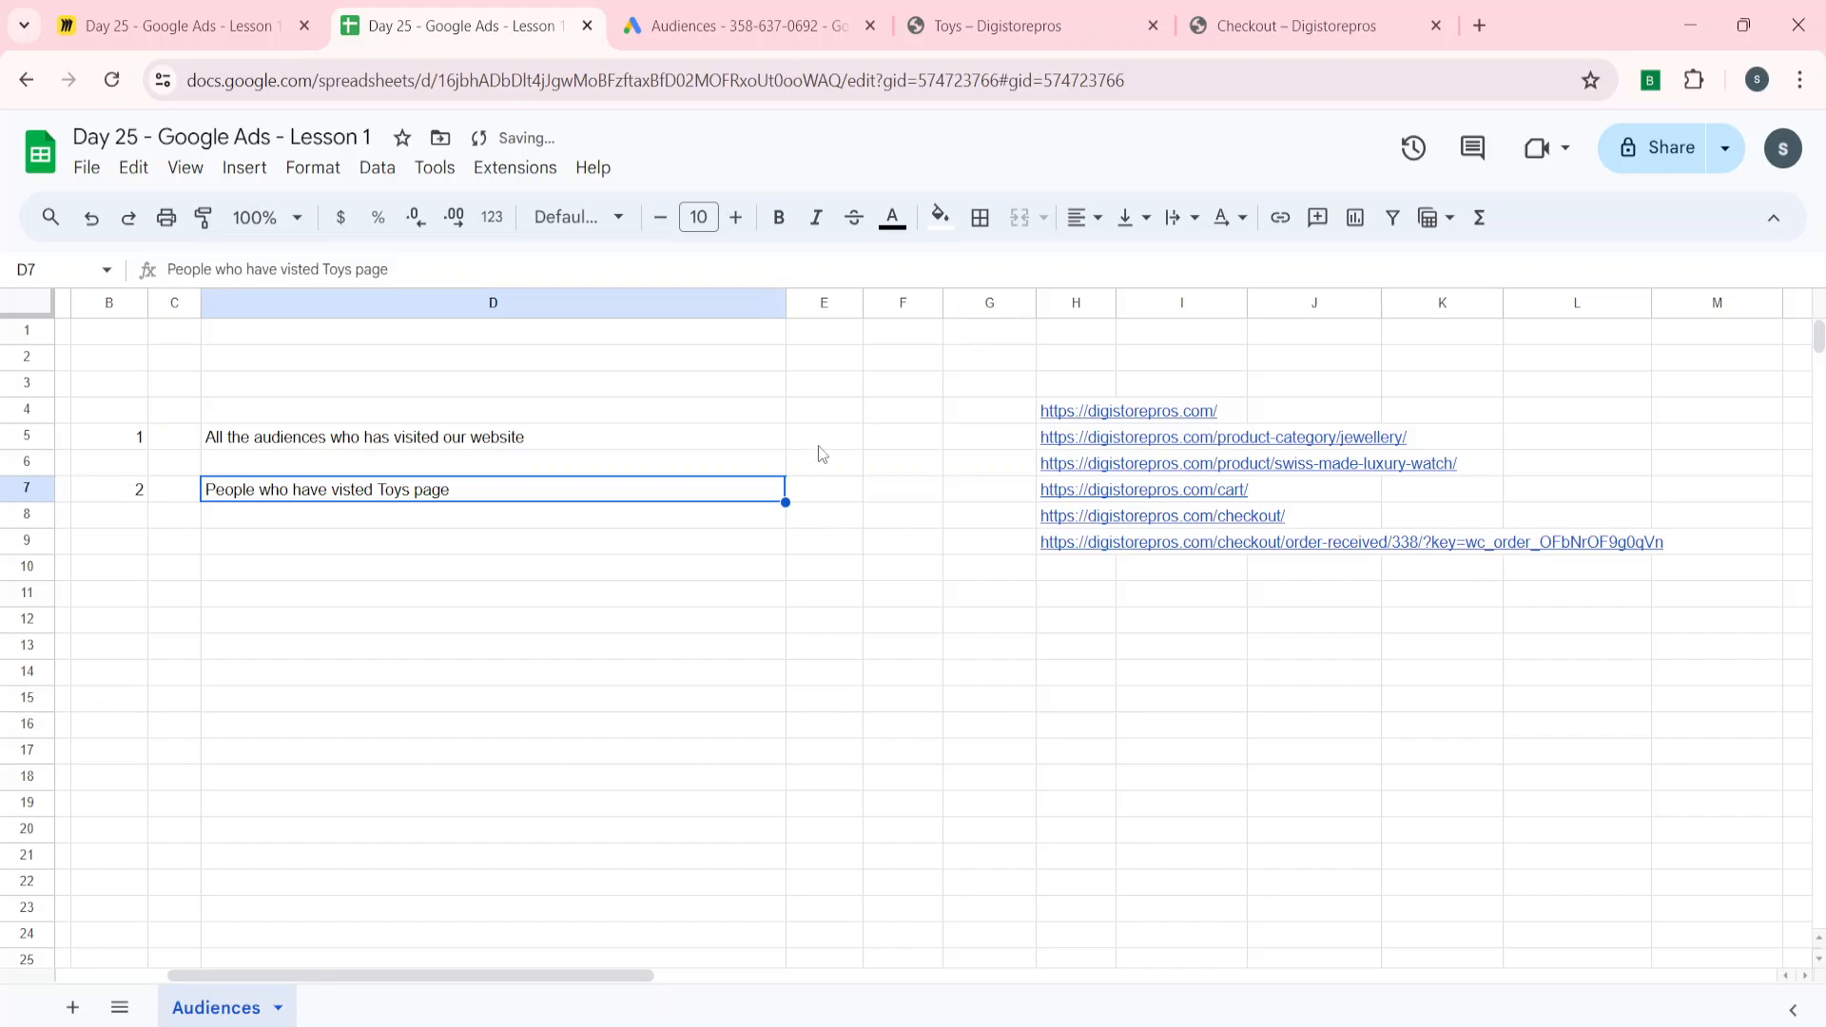
- Switch to Google Ads, open the Audience manager and start a new website visitors segment
left_click(810, 19)
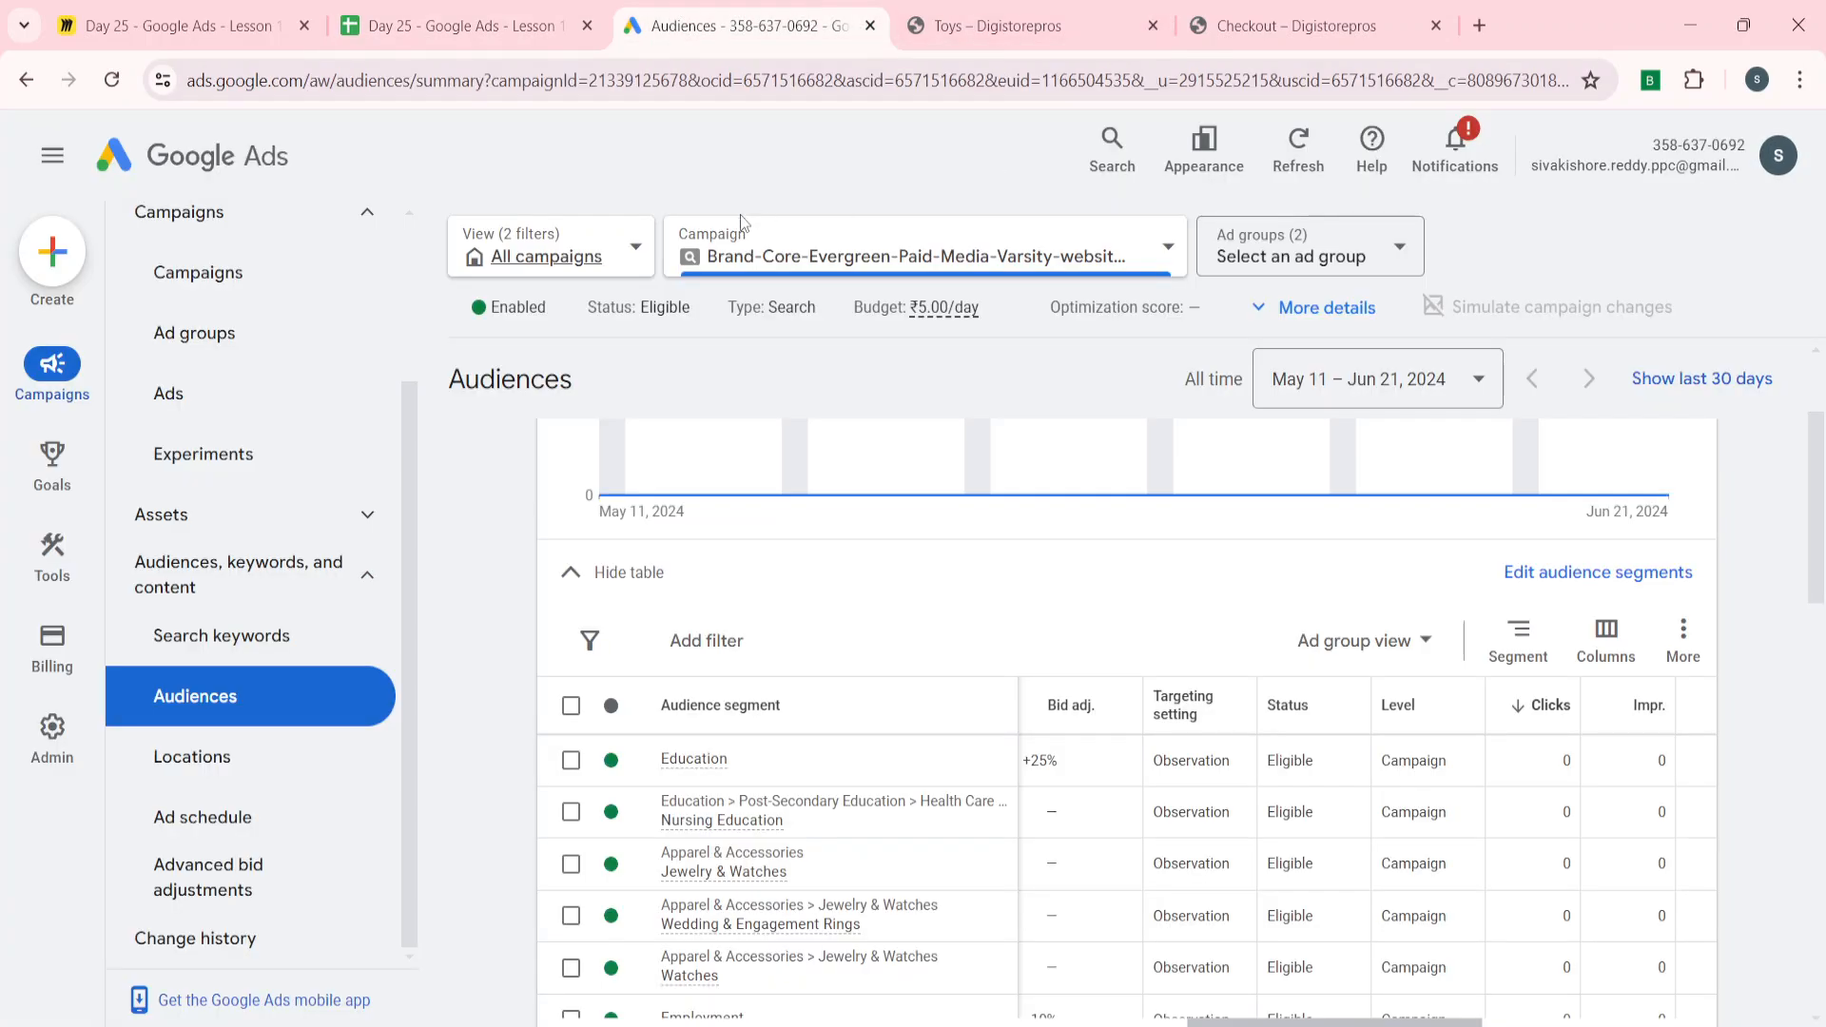
left_click(55, 561)
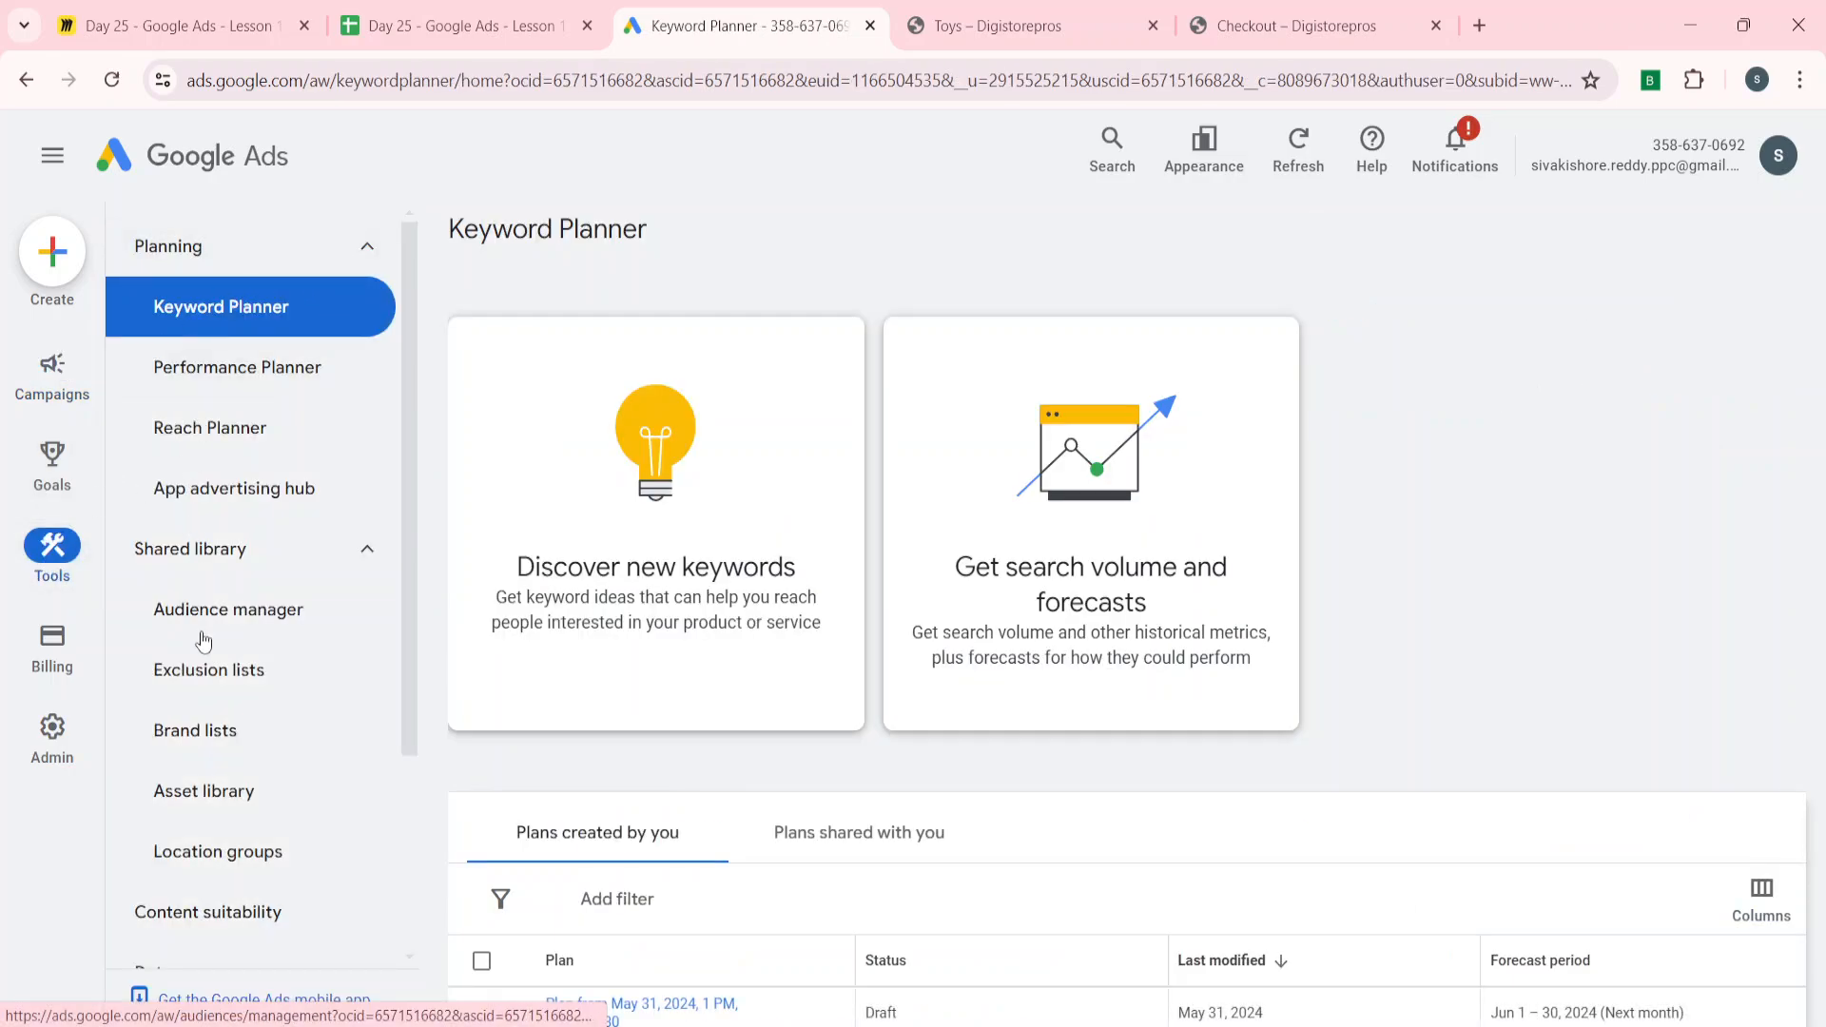
left_click(205, 641)
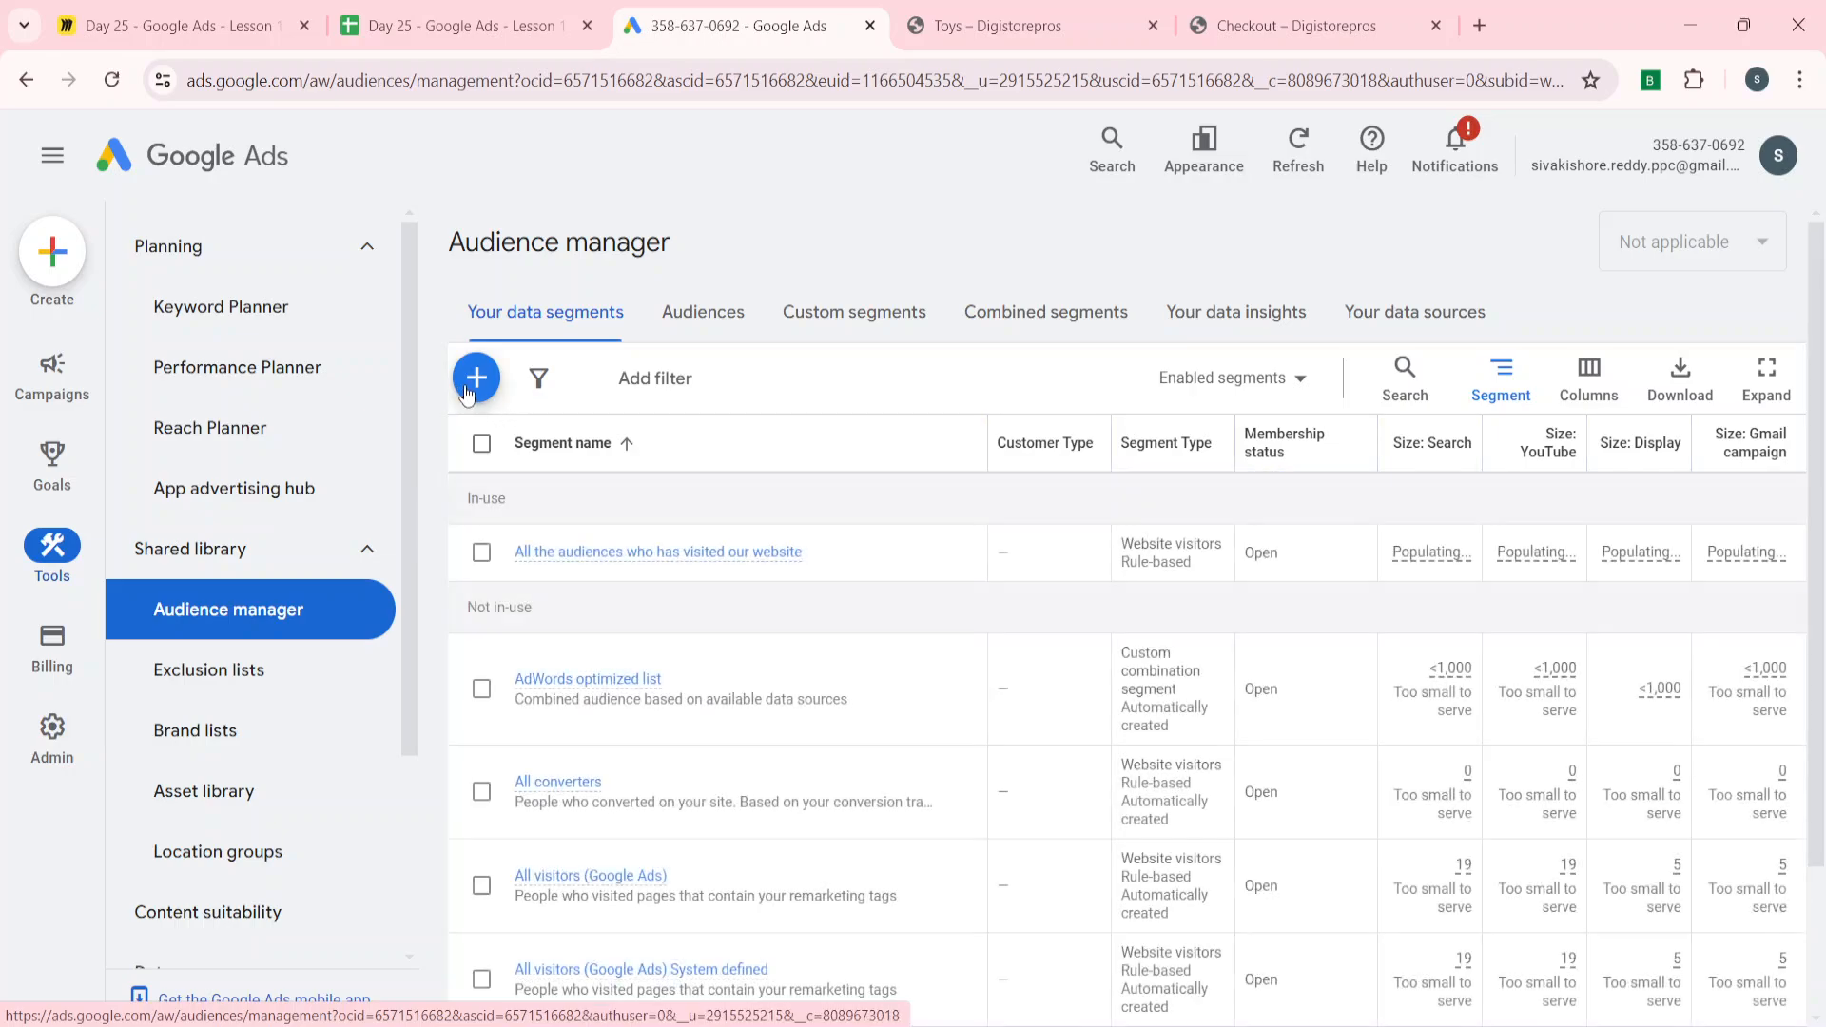
left_click(472, 380)
left_click(598, 404)
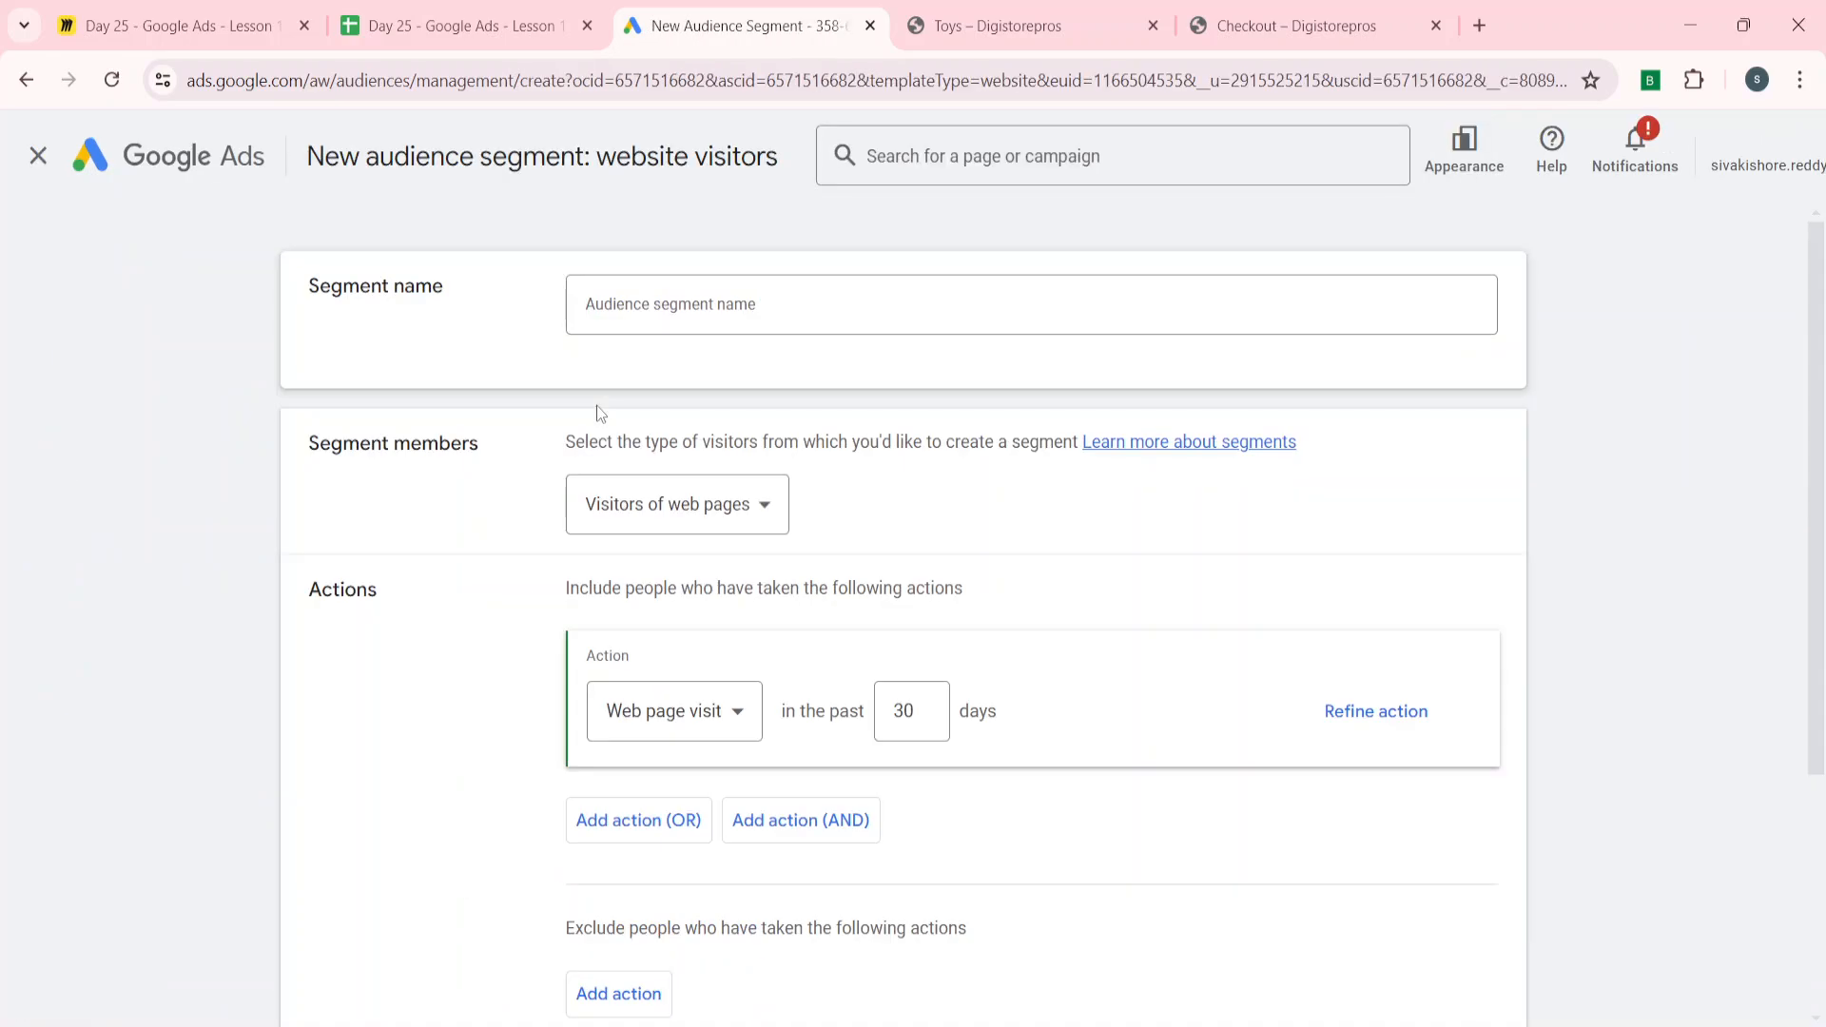
- Copy the audience name from cell D7 of the lesson sheet and name the new segment "People who have visted Toys page"
left_click(407, 13)
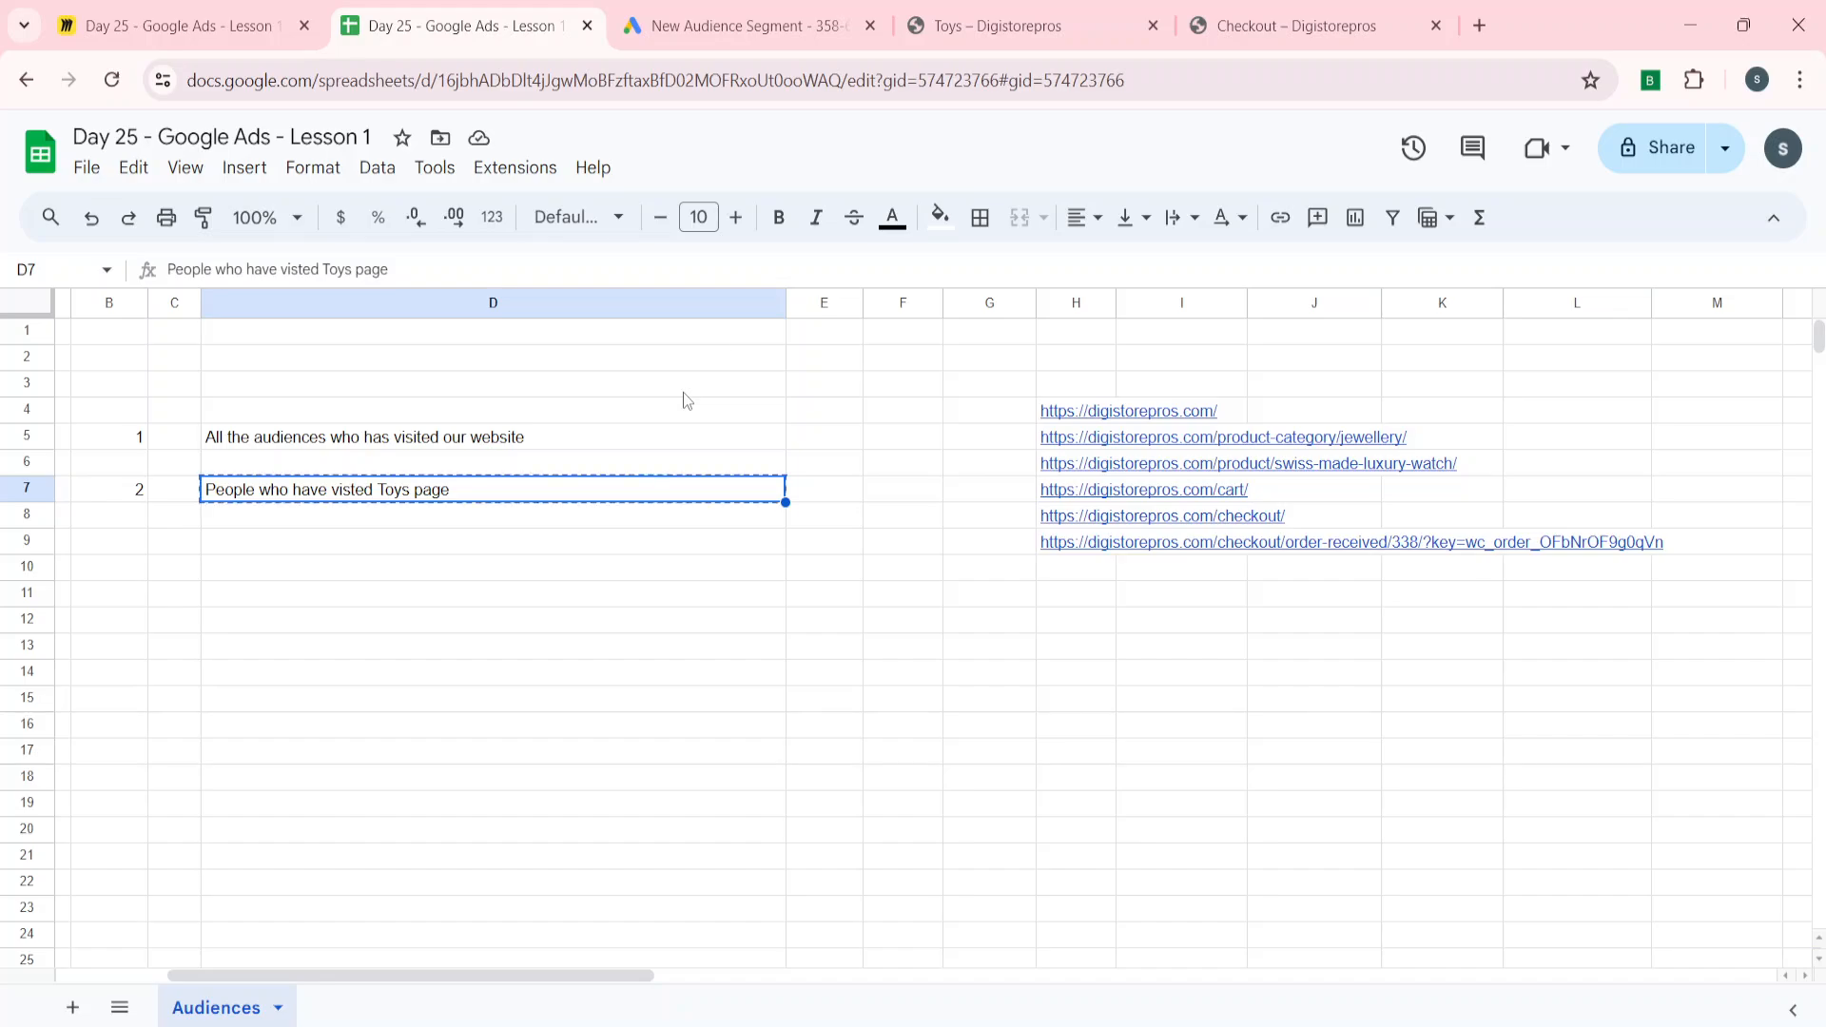
left_click(745, 19)
left_click(666, 306)
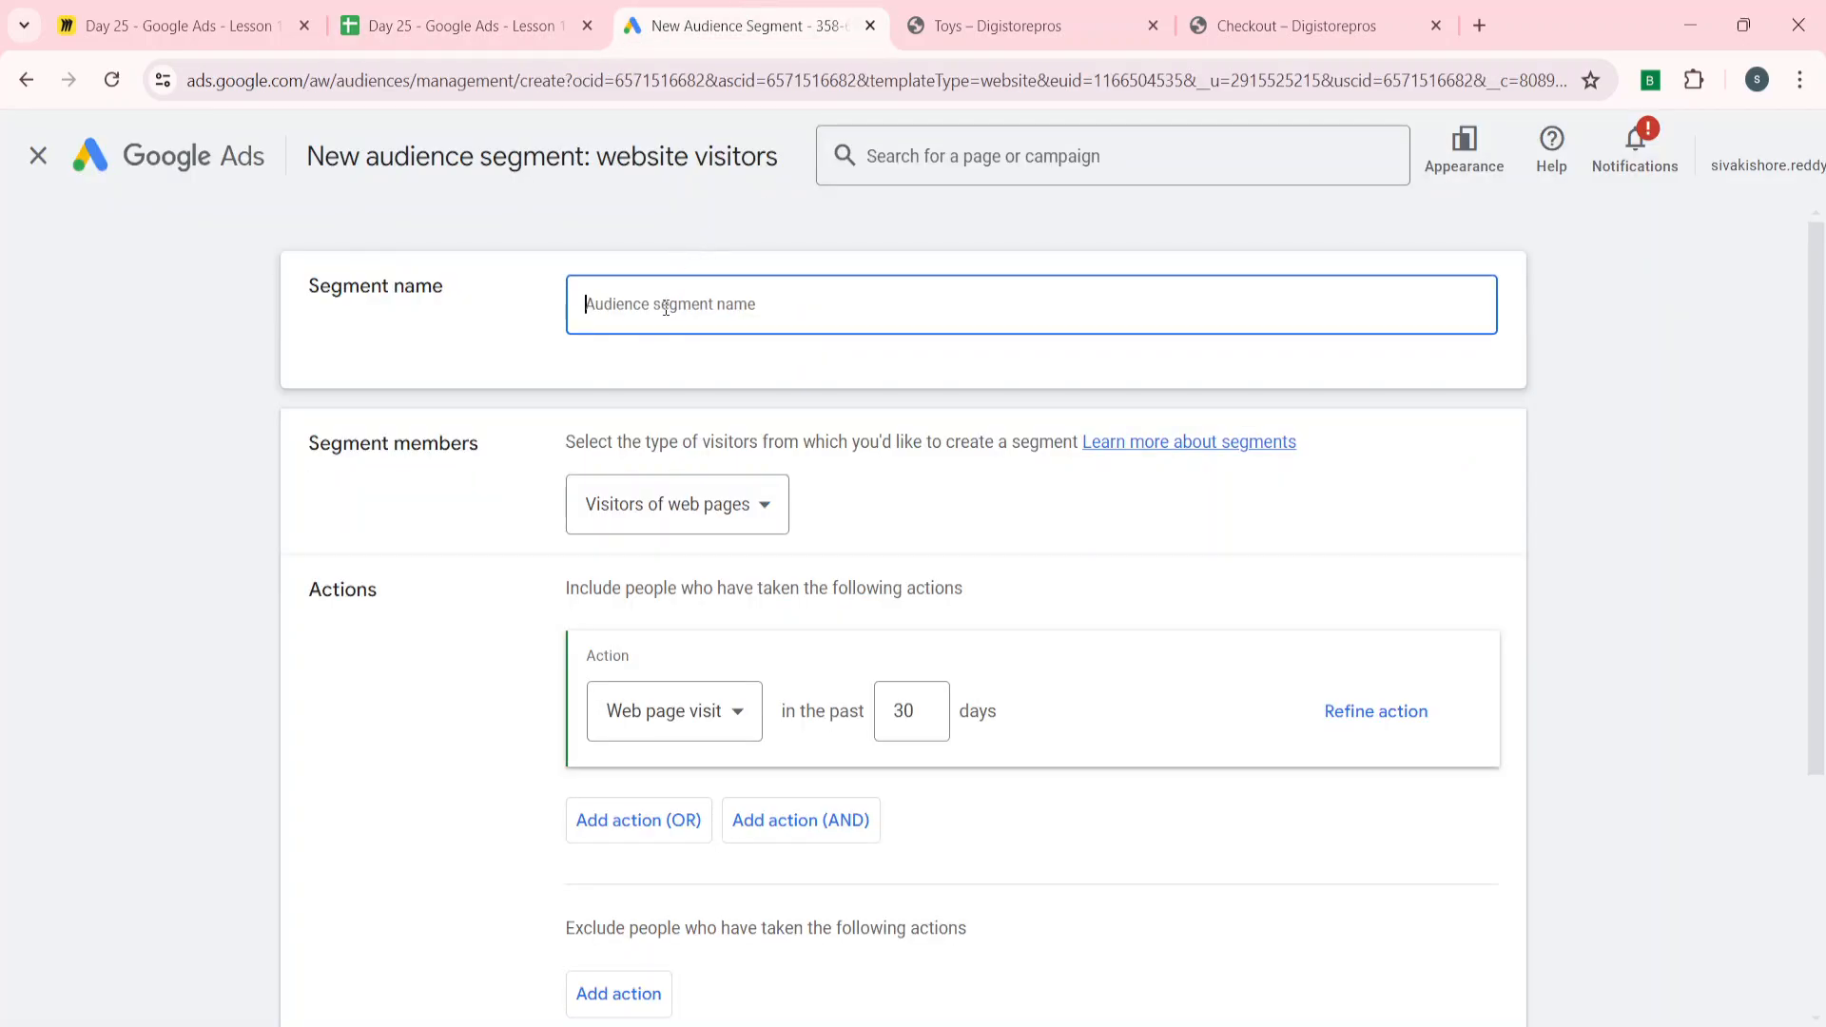
type("People who have visted Toys page")
- Set the web page visit action to the past 20 days and refine it with a Page URL equals condition
scroll(507, 515, "down", 2)
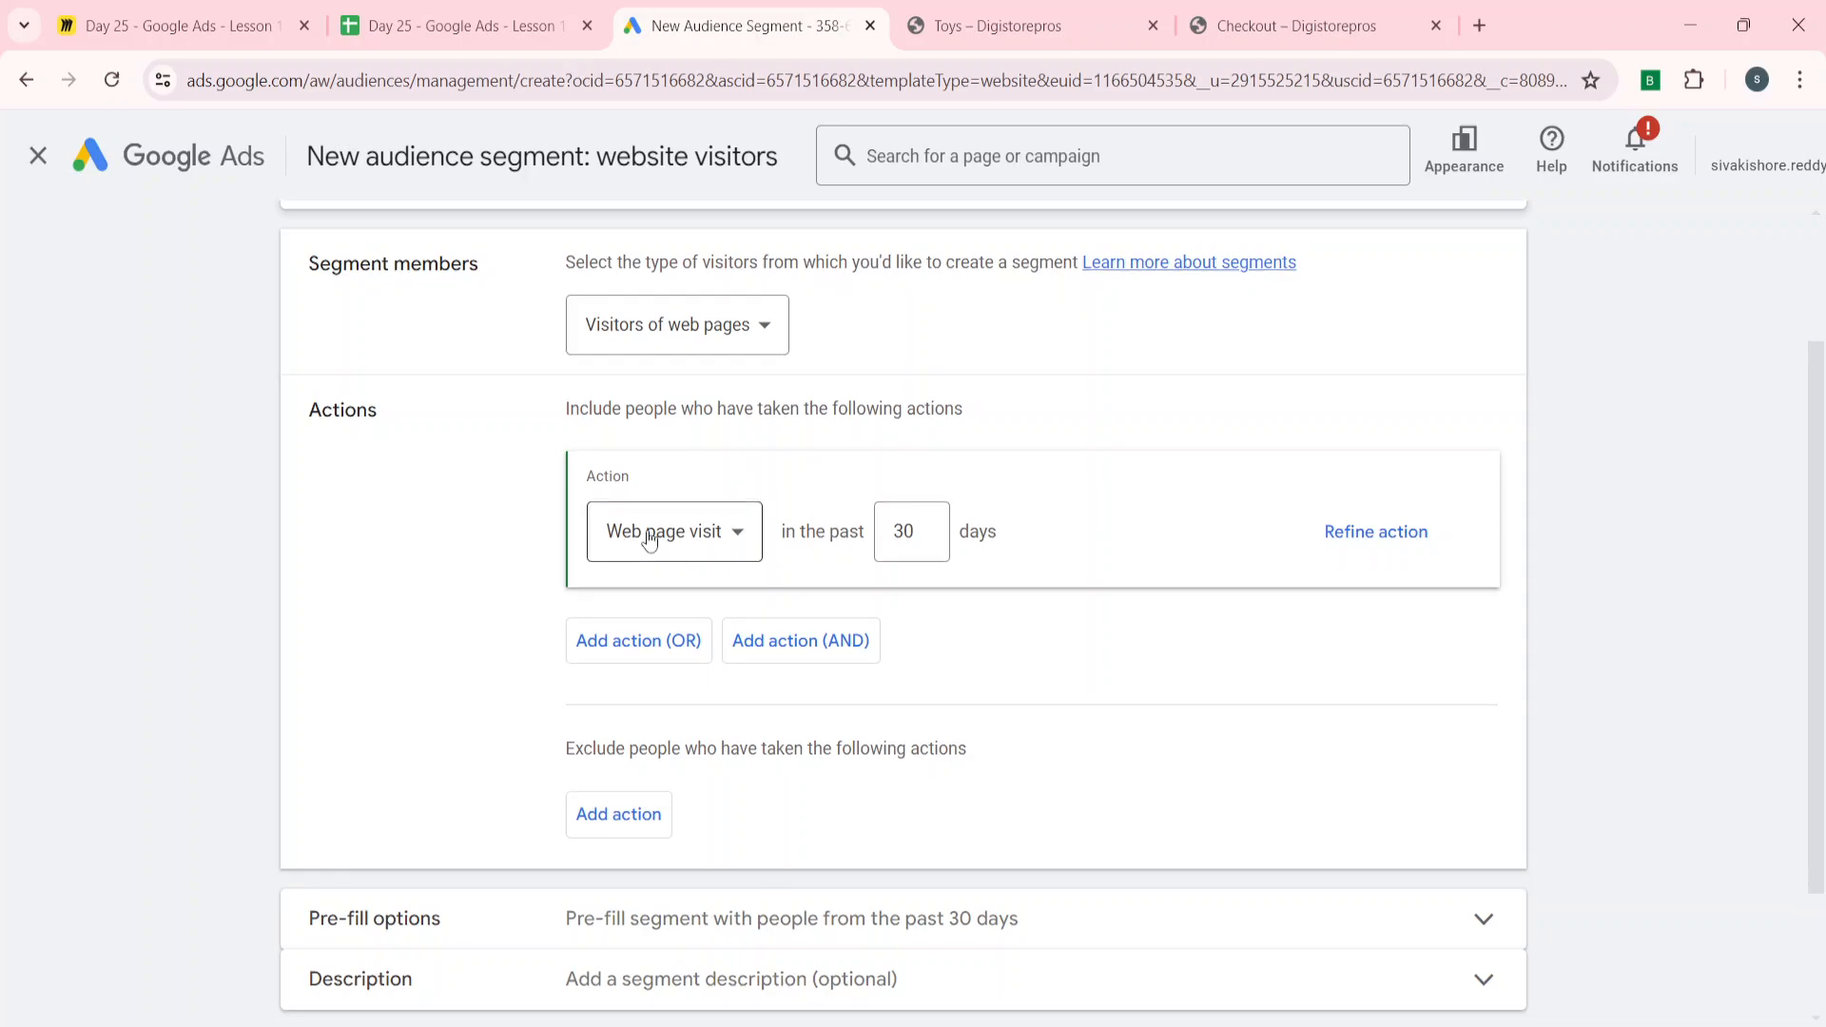
left_click(924, 533)
left_click(1388, 531)
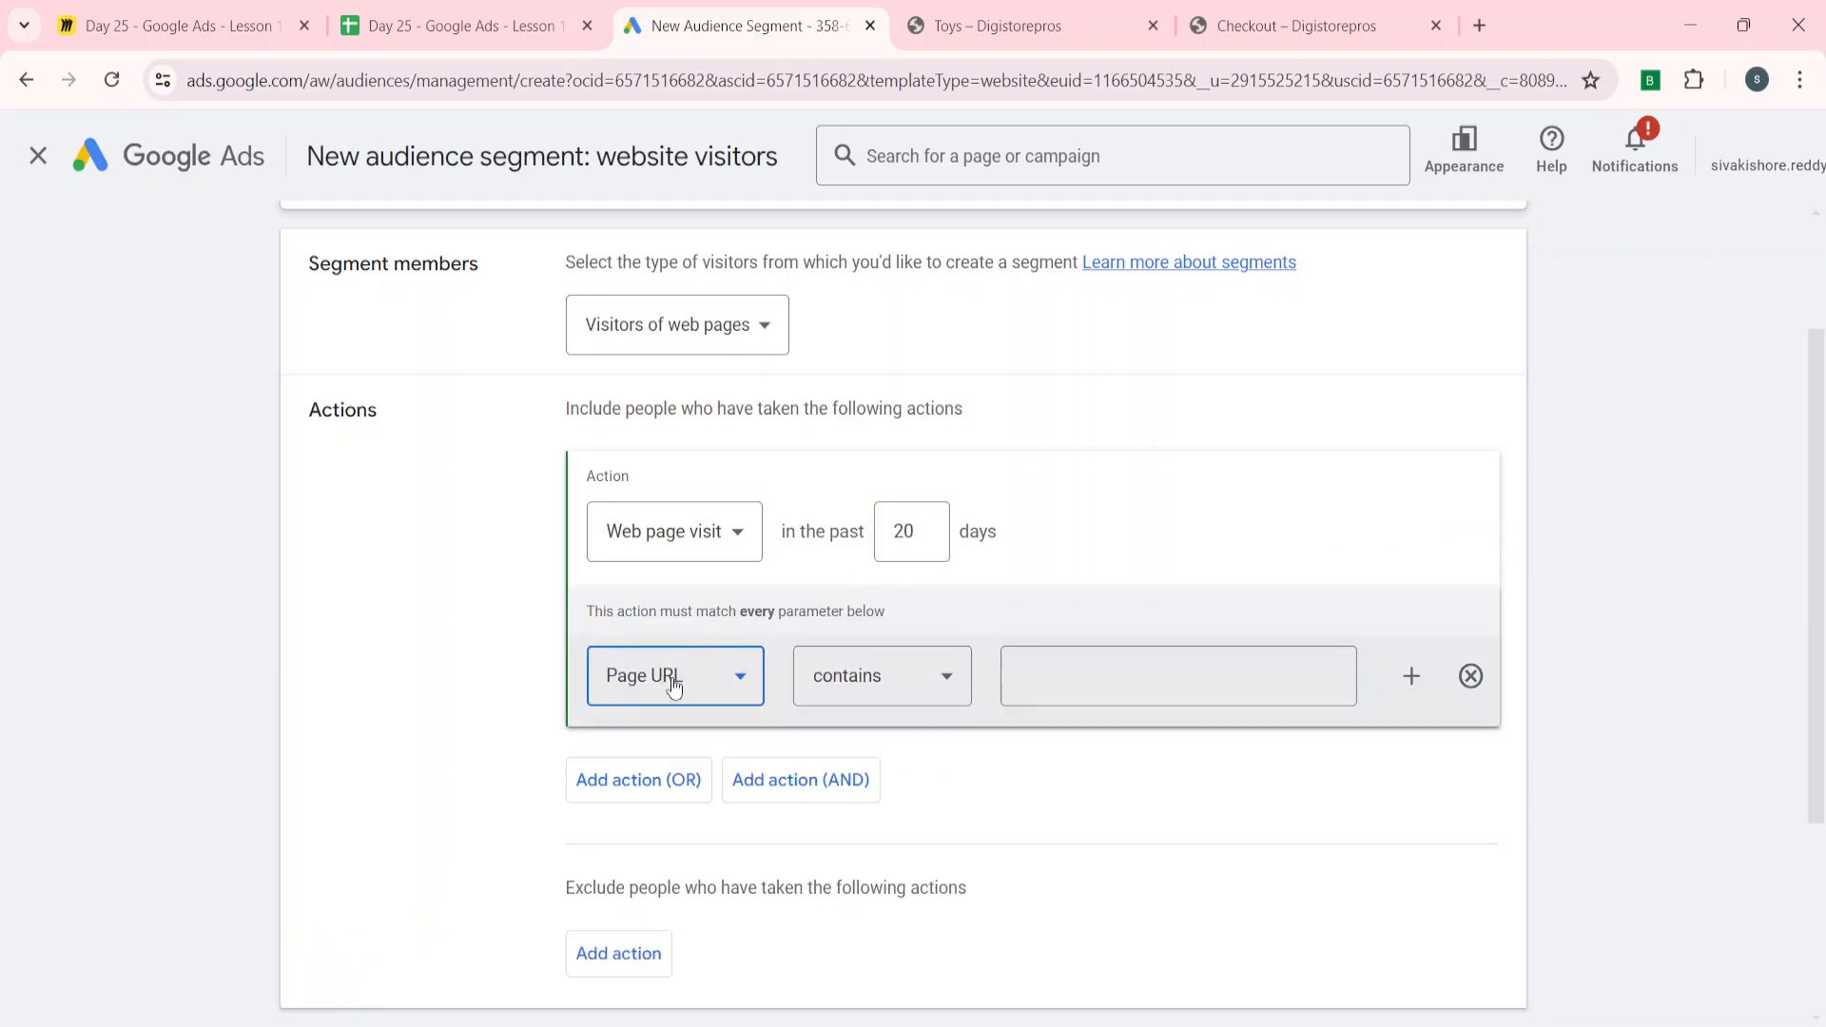
left_click(922, 683)
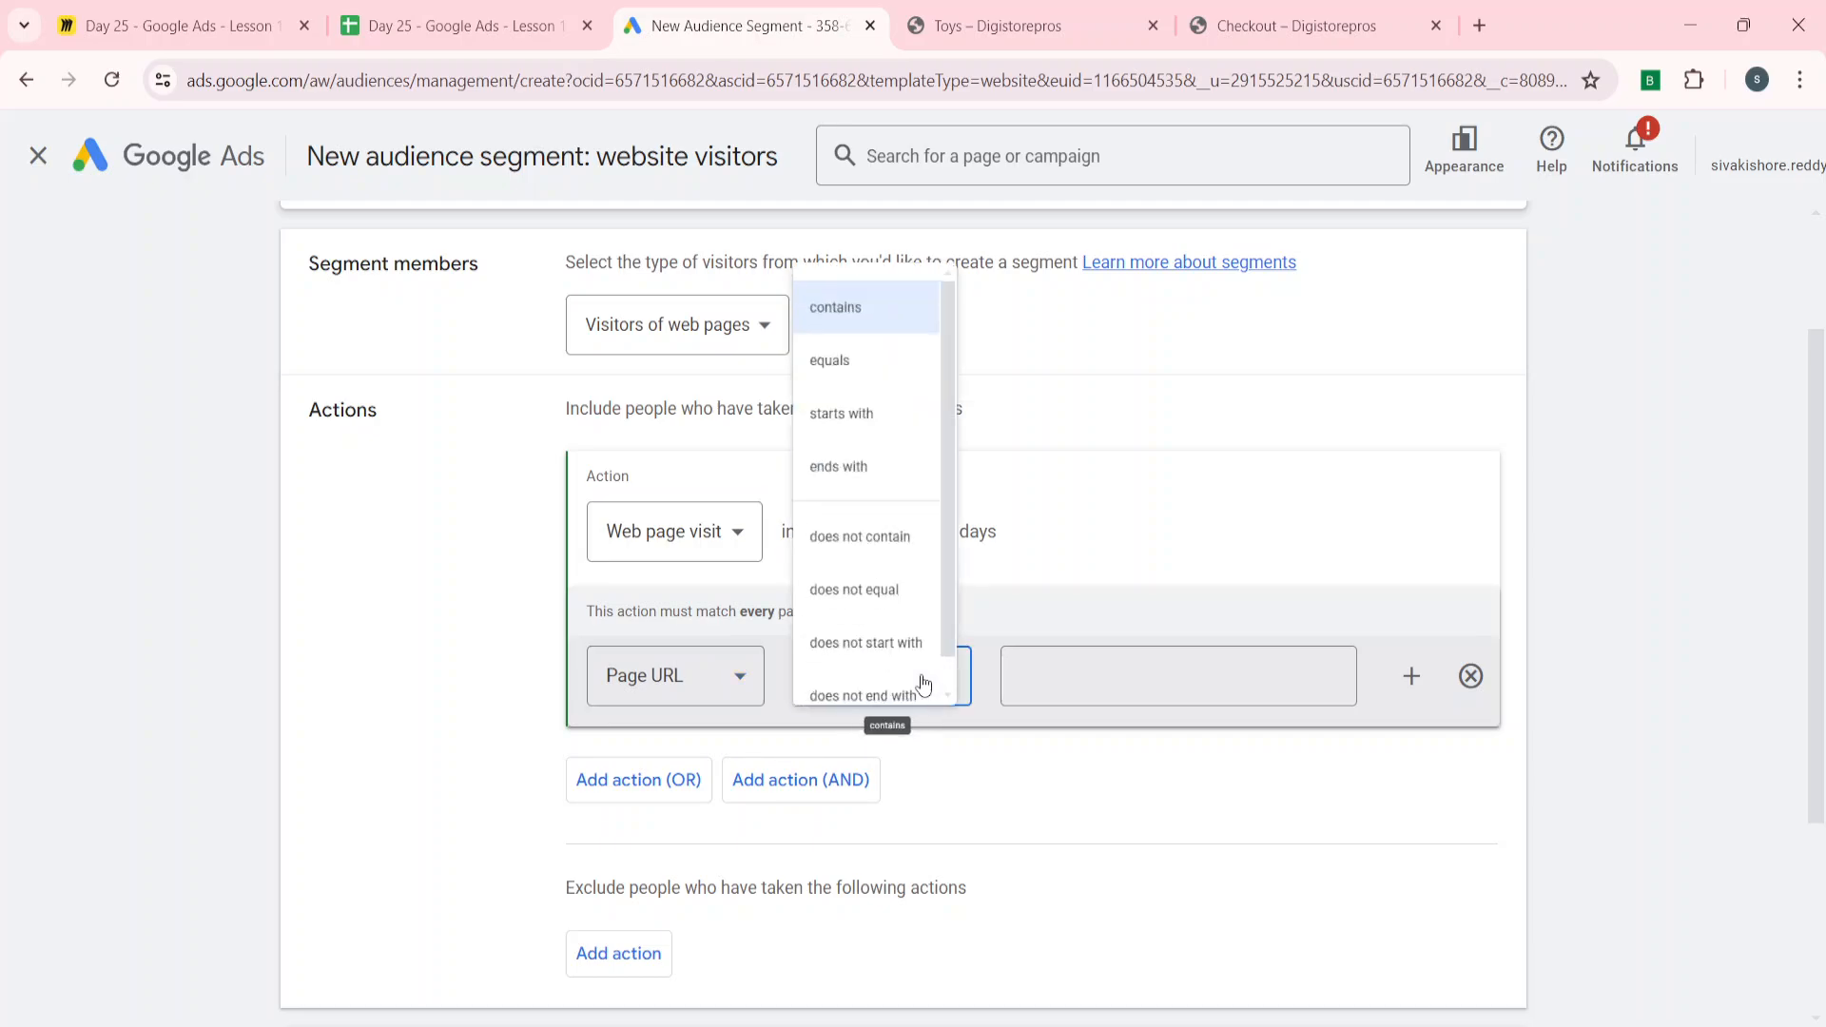
scroll(870, 406, "down", 1)
scroll(870, 405, "up", 1)
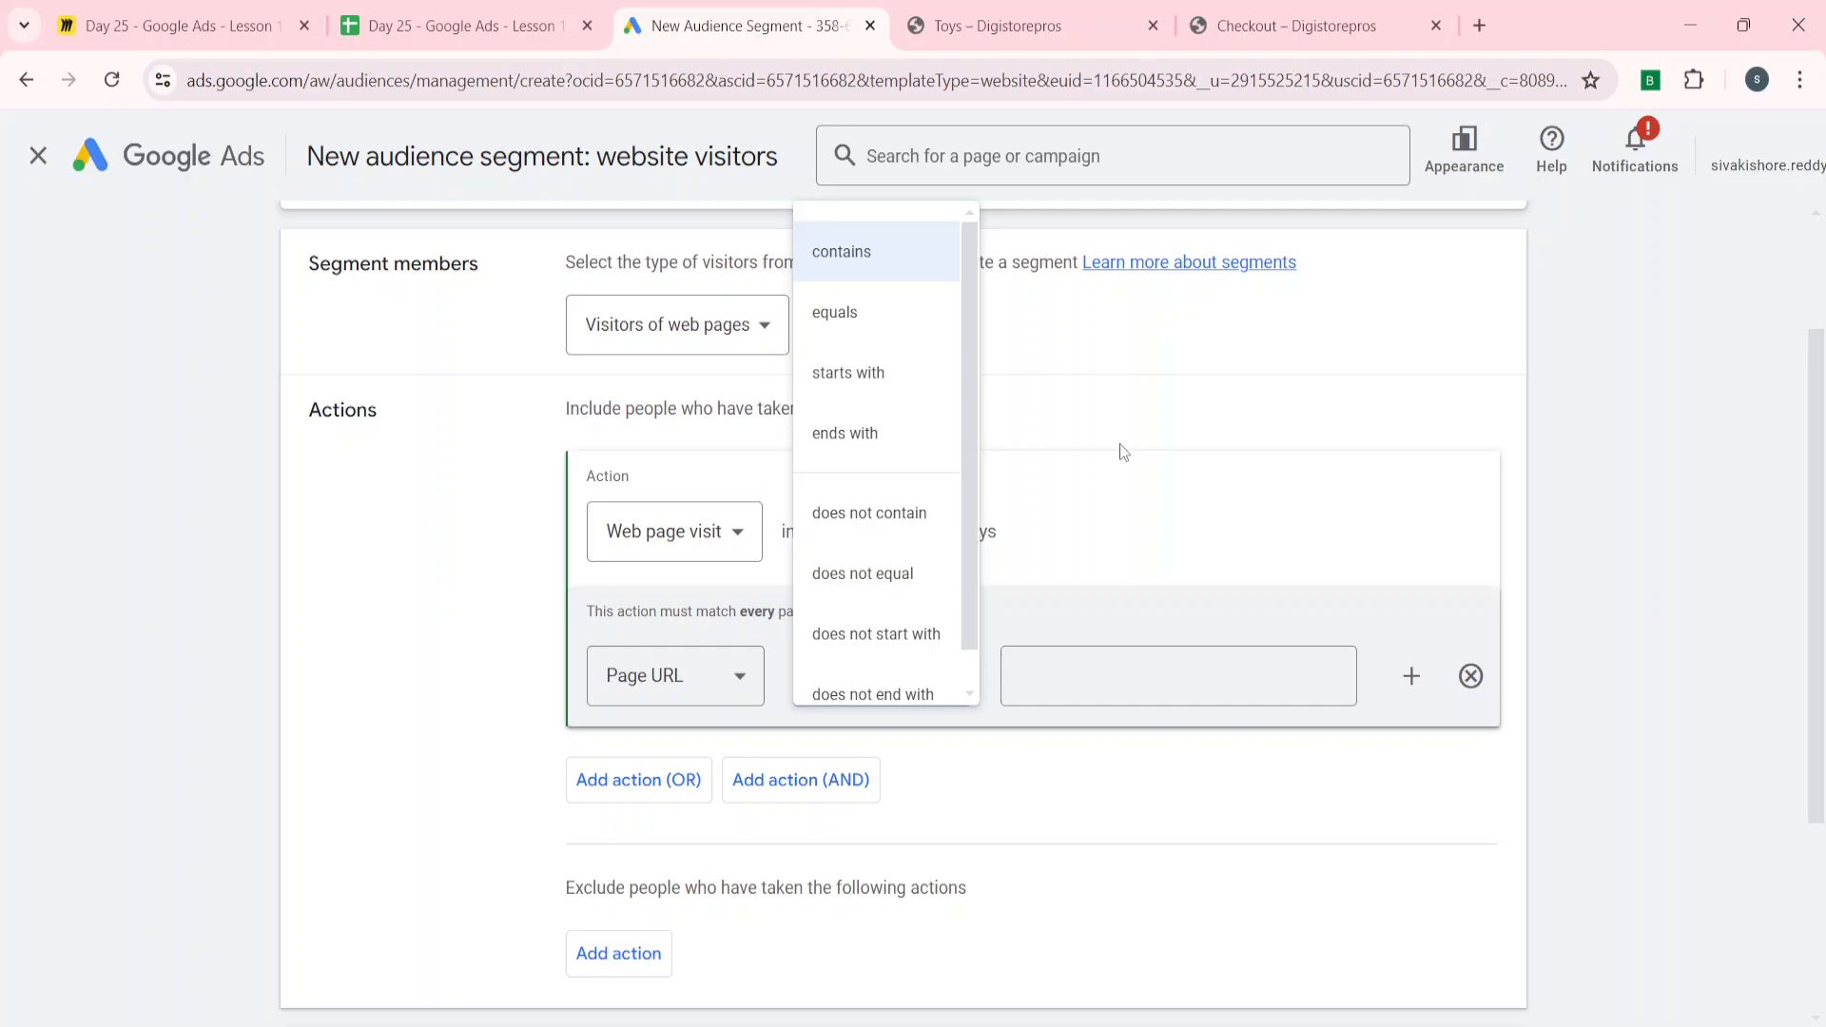
left_click(842, 322)
- Copy the URL of the store's Toys category page and paste it as the Page URL value of the segment's condition
left_click(1008, 26)
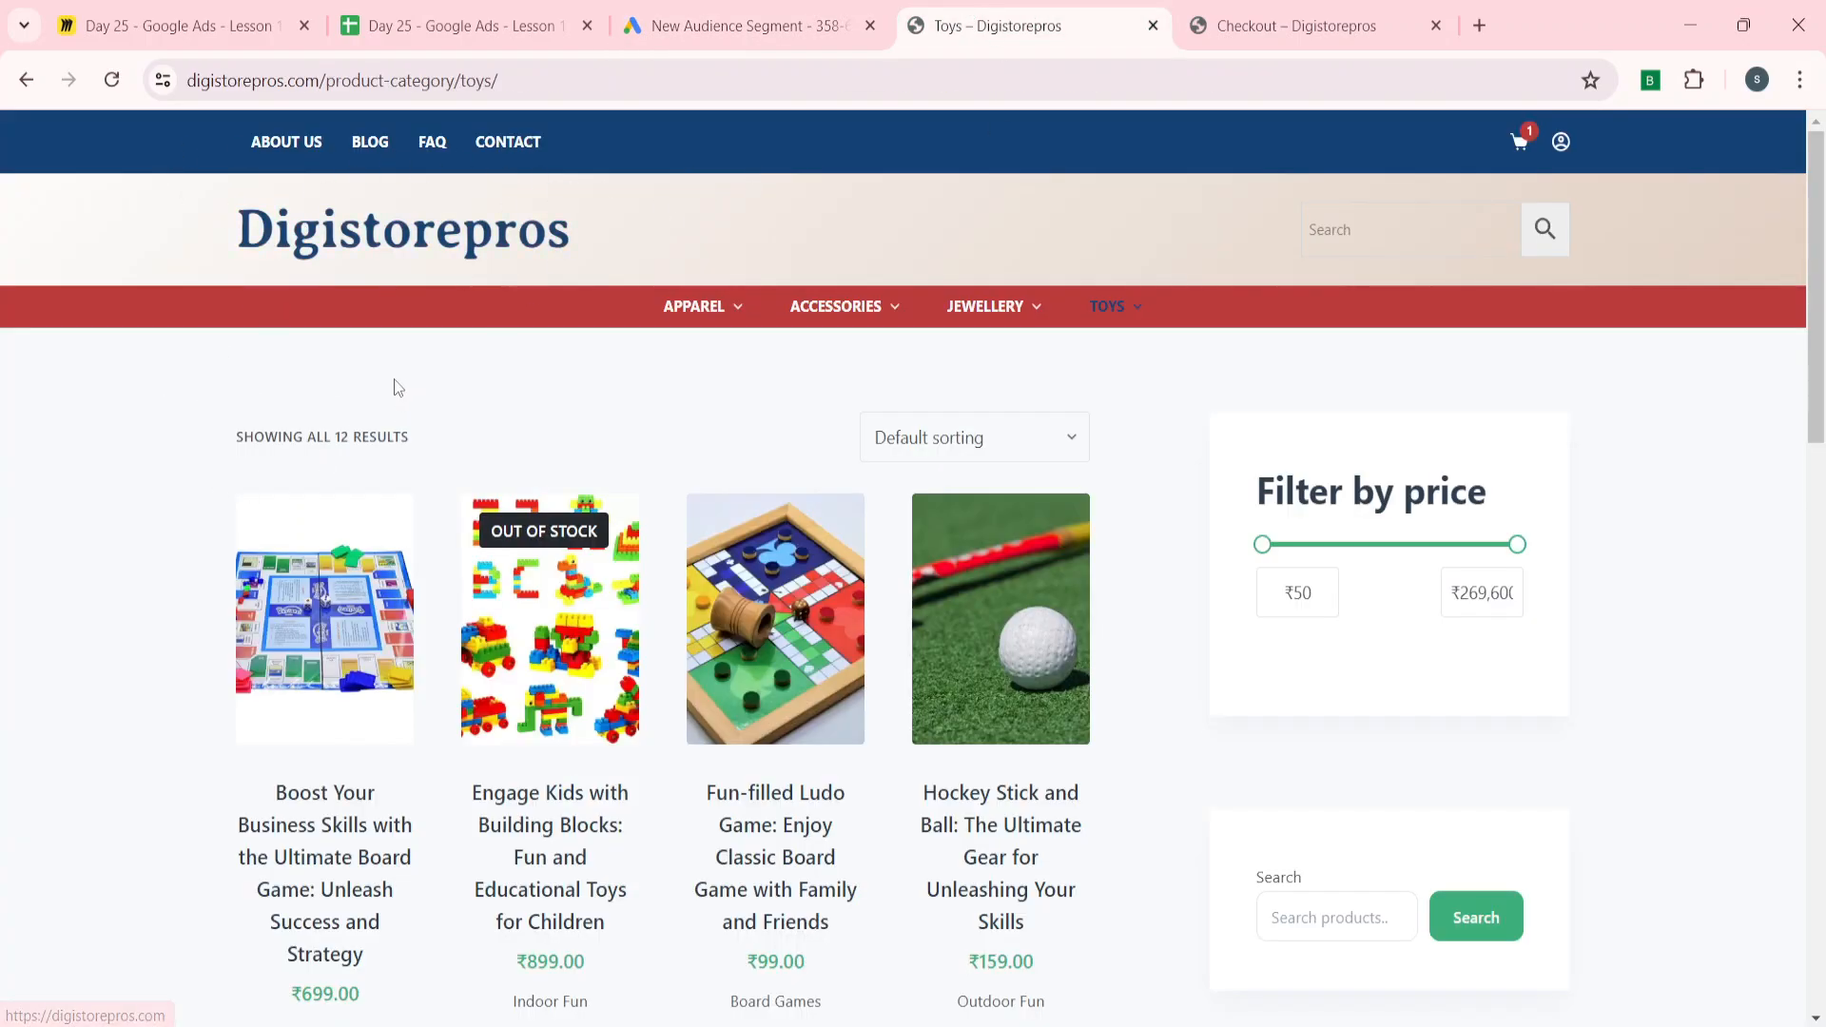
left_click(244, 83)
key("ctrl+c")
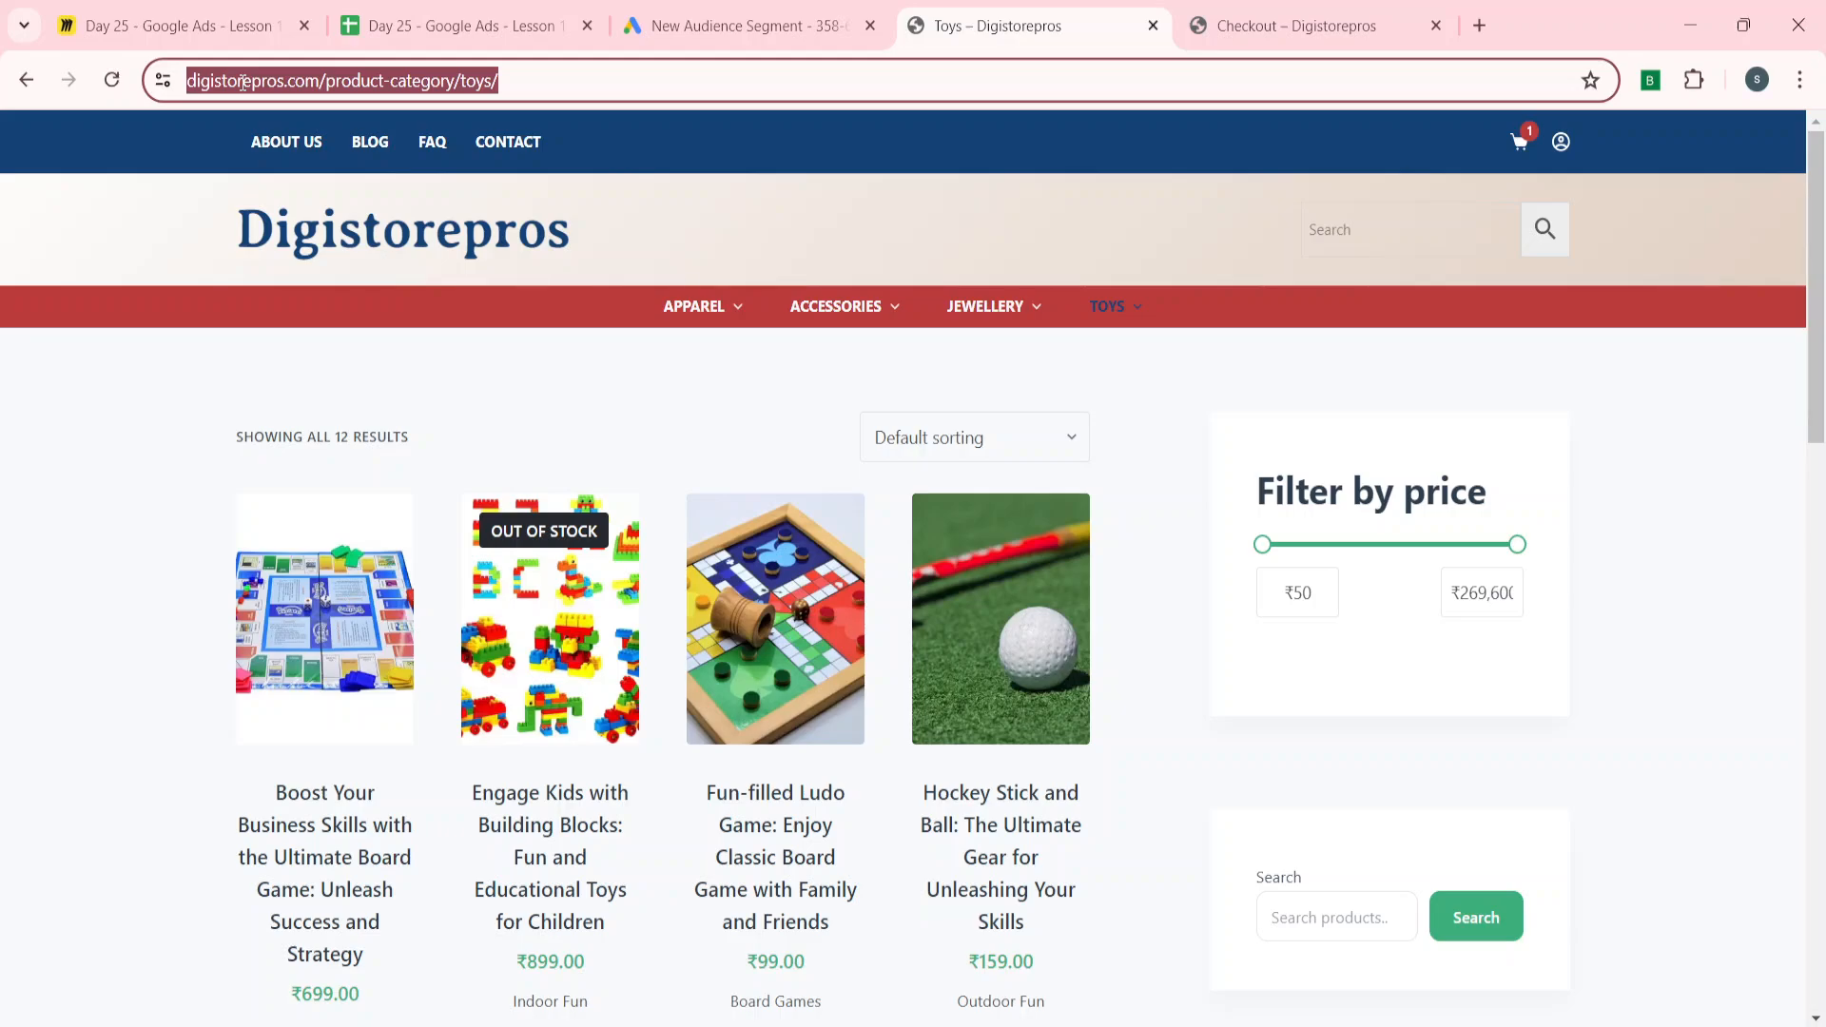
left_click(691, 11)
left_click(1042, 674)
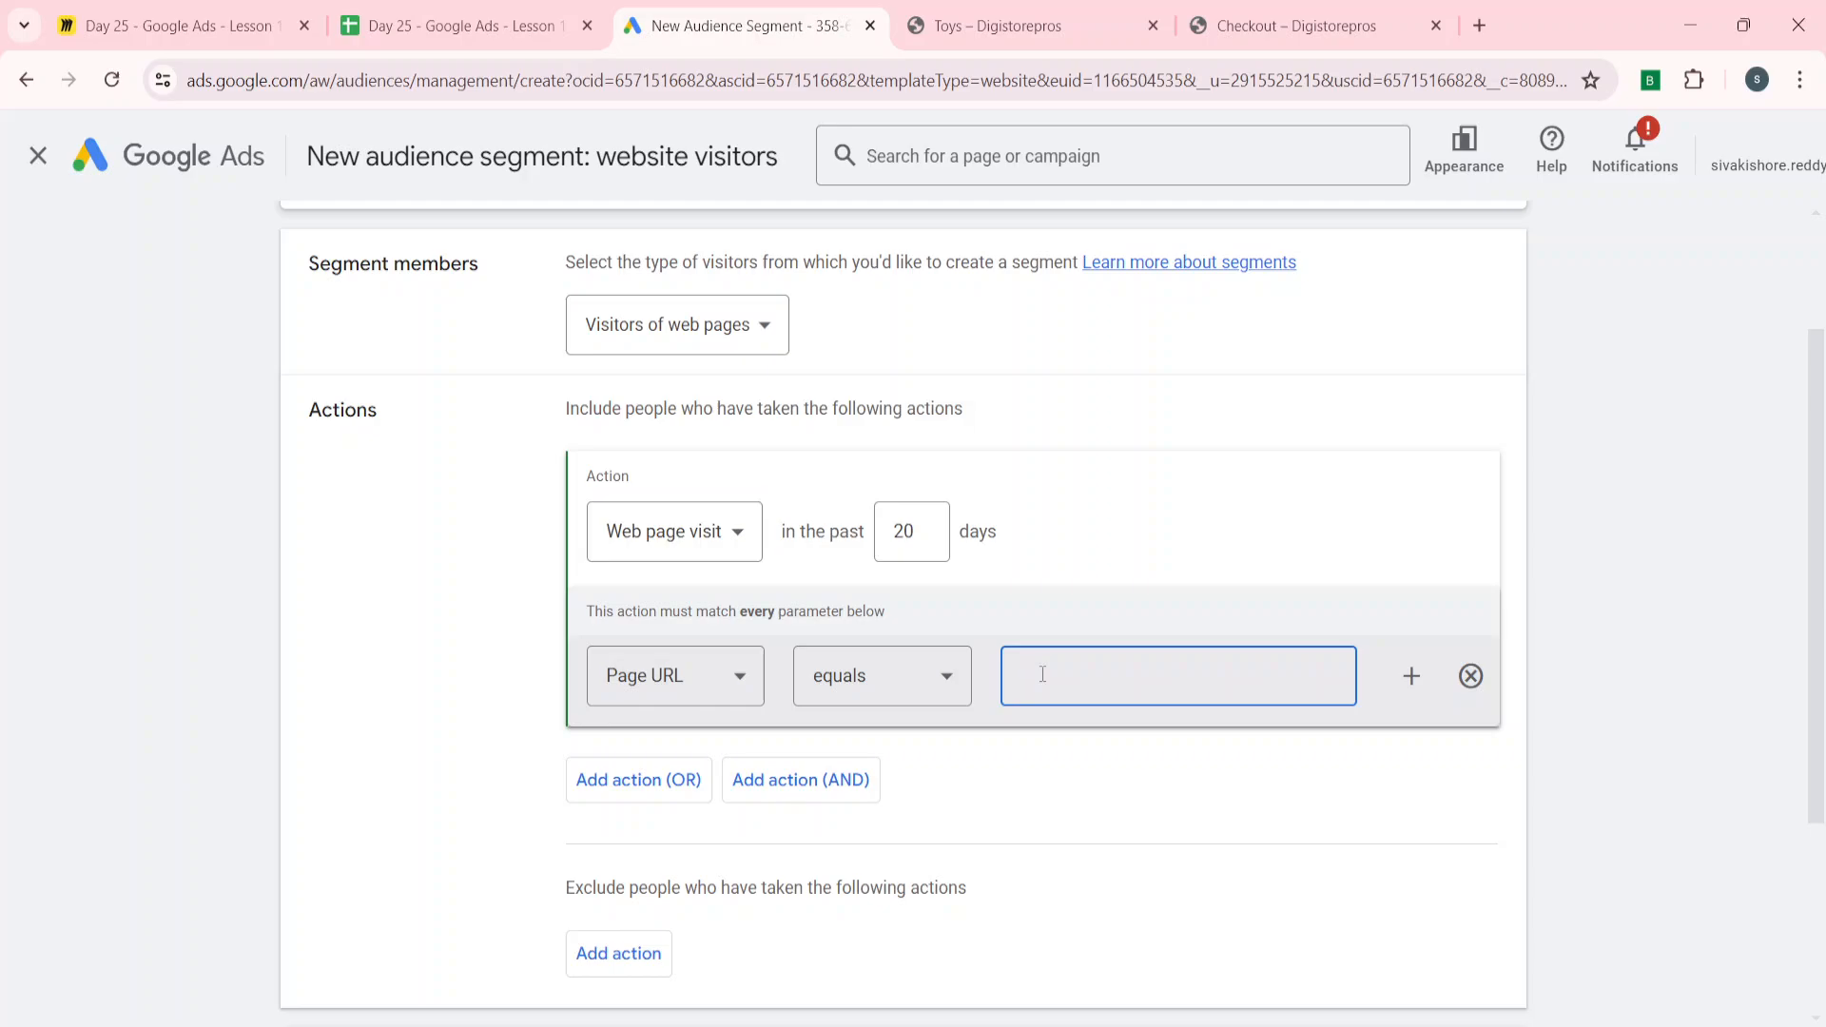
key("ctrl+v")
left_click(1710, 608)
scroll(1713, 612, "down", 1)
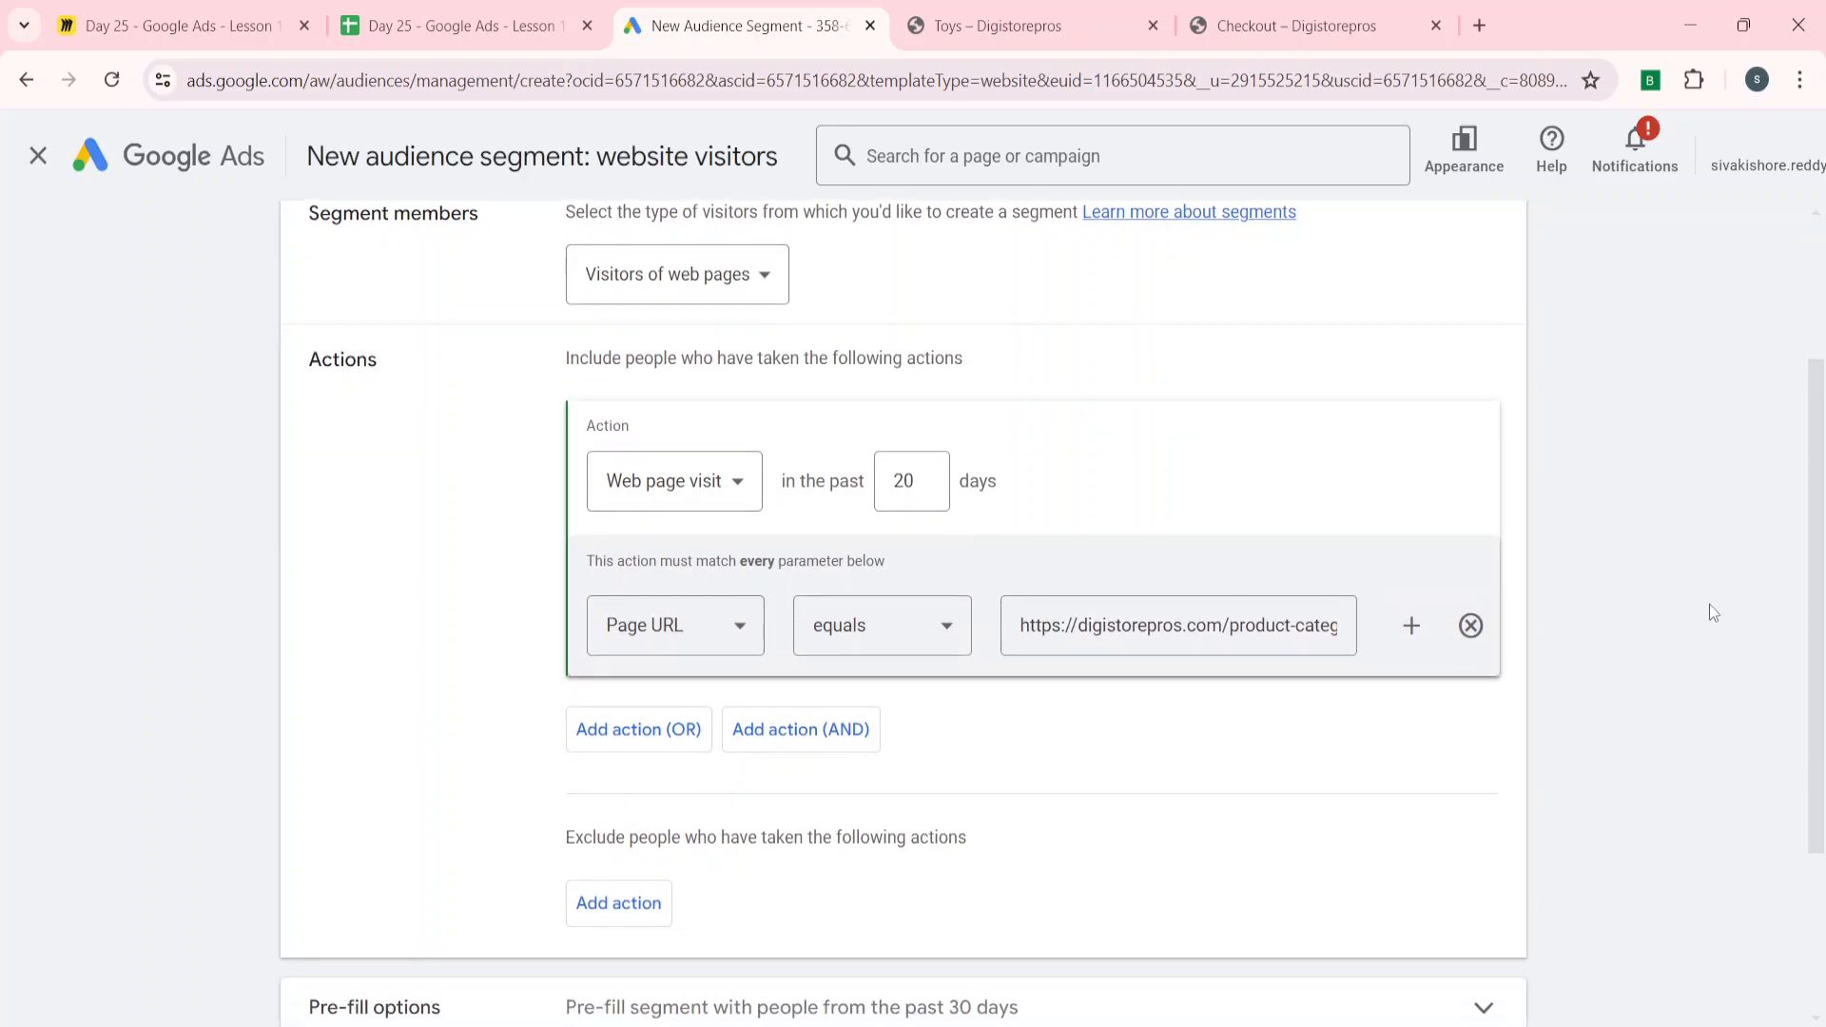
- Recheck the store's Toys page, expand the segment's pre-fill options and create the segment, keeping the pre-fill from the past 30 days
left_click(1073, 12)
left_click(1, 430)
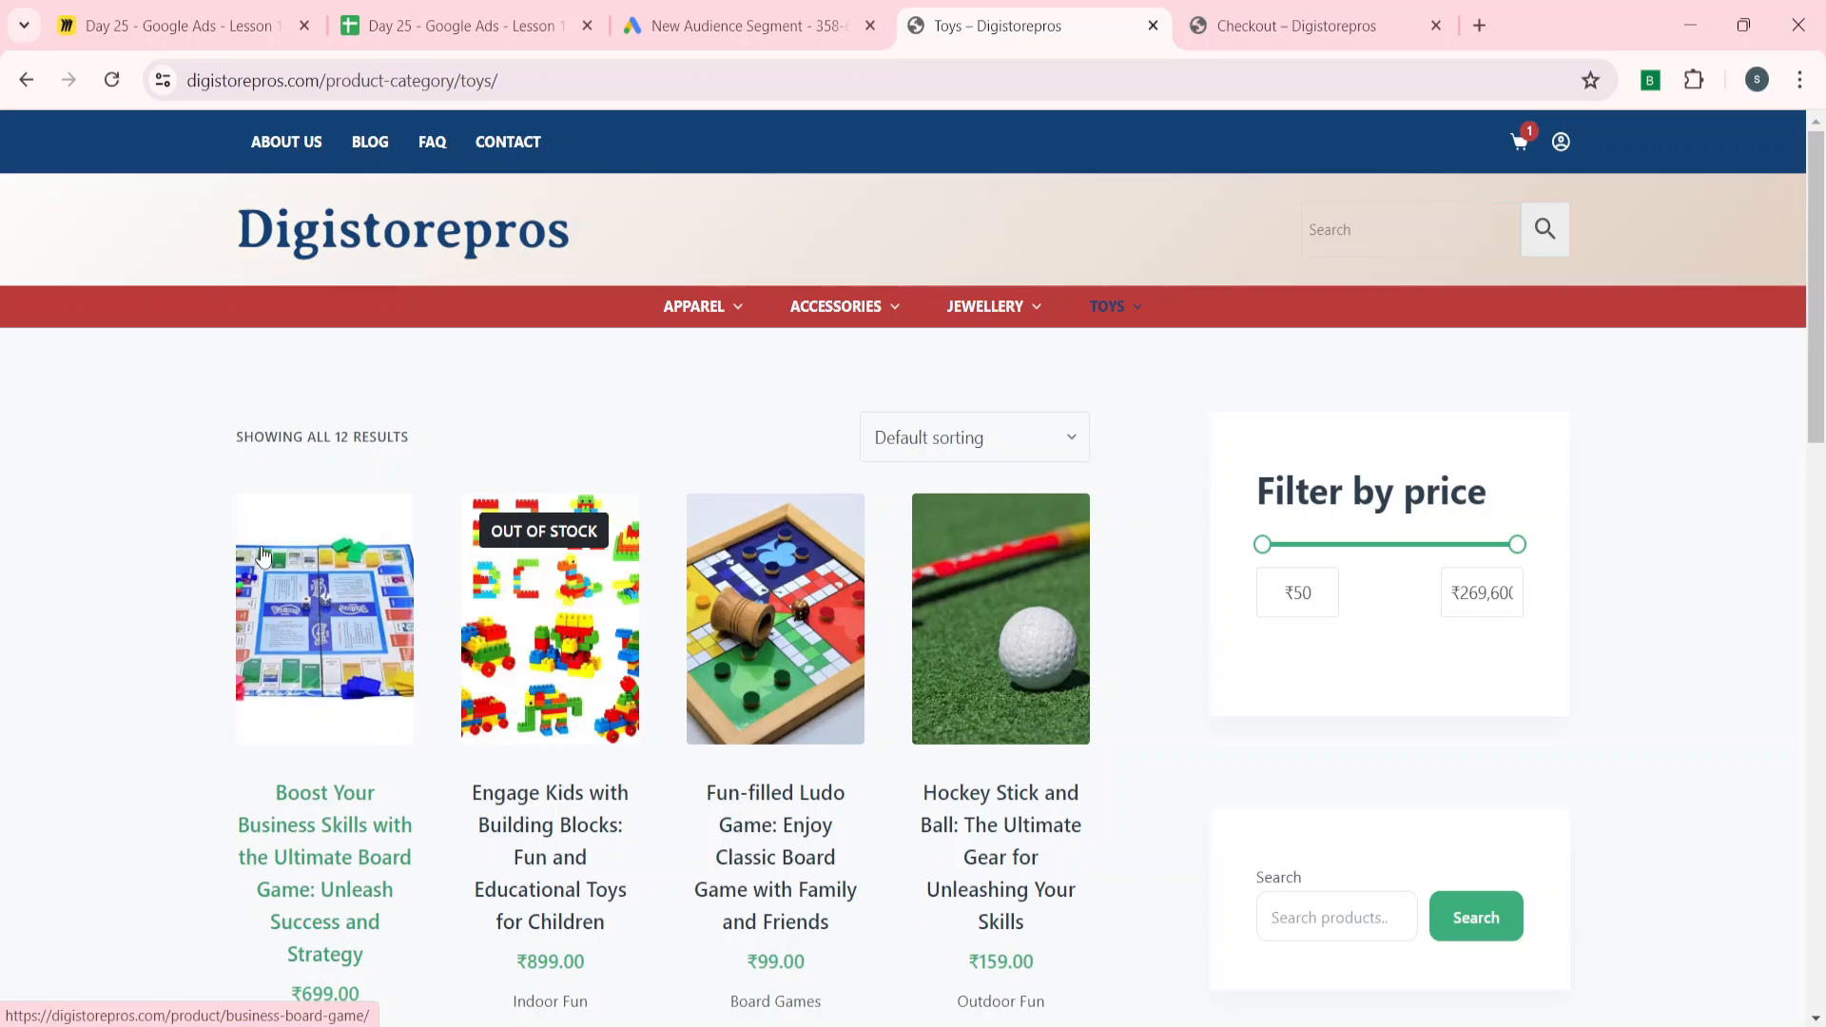
left_click(713, 42)
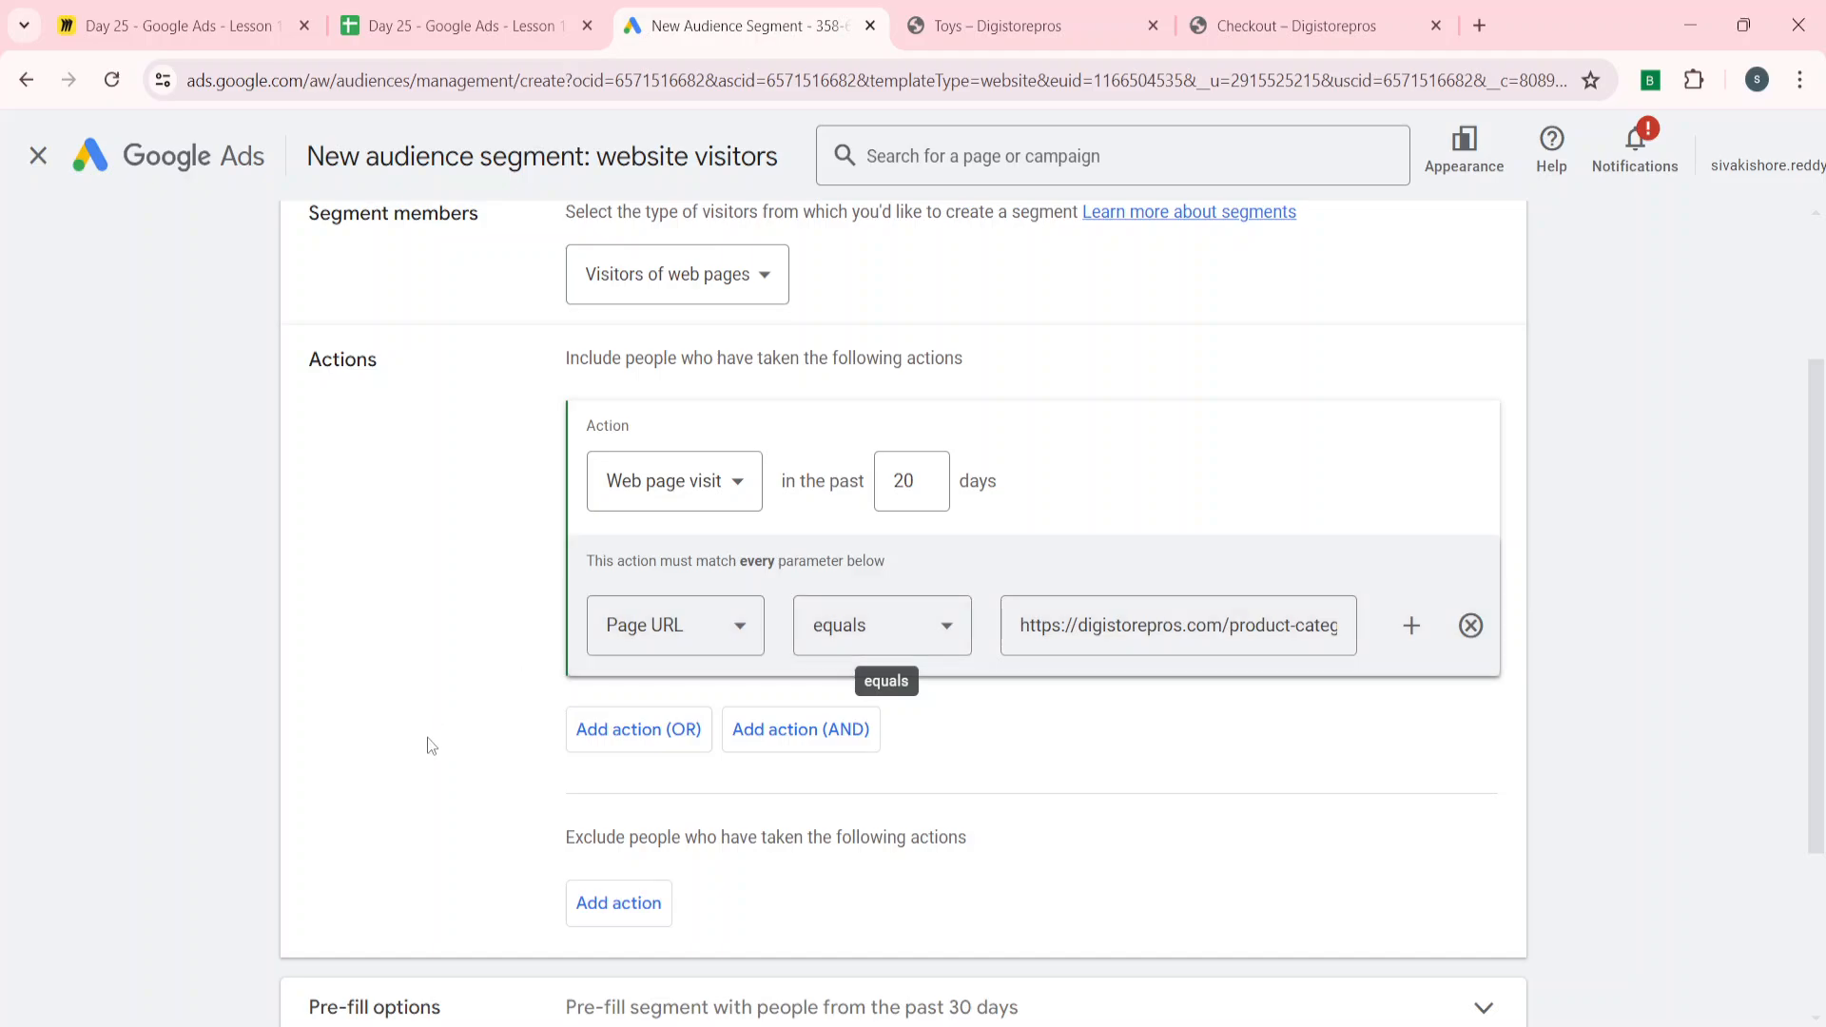
scroll(426, 738, "down", 3)
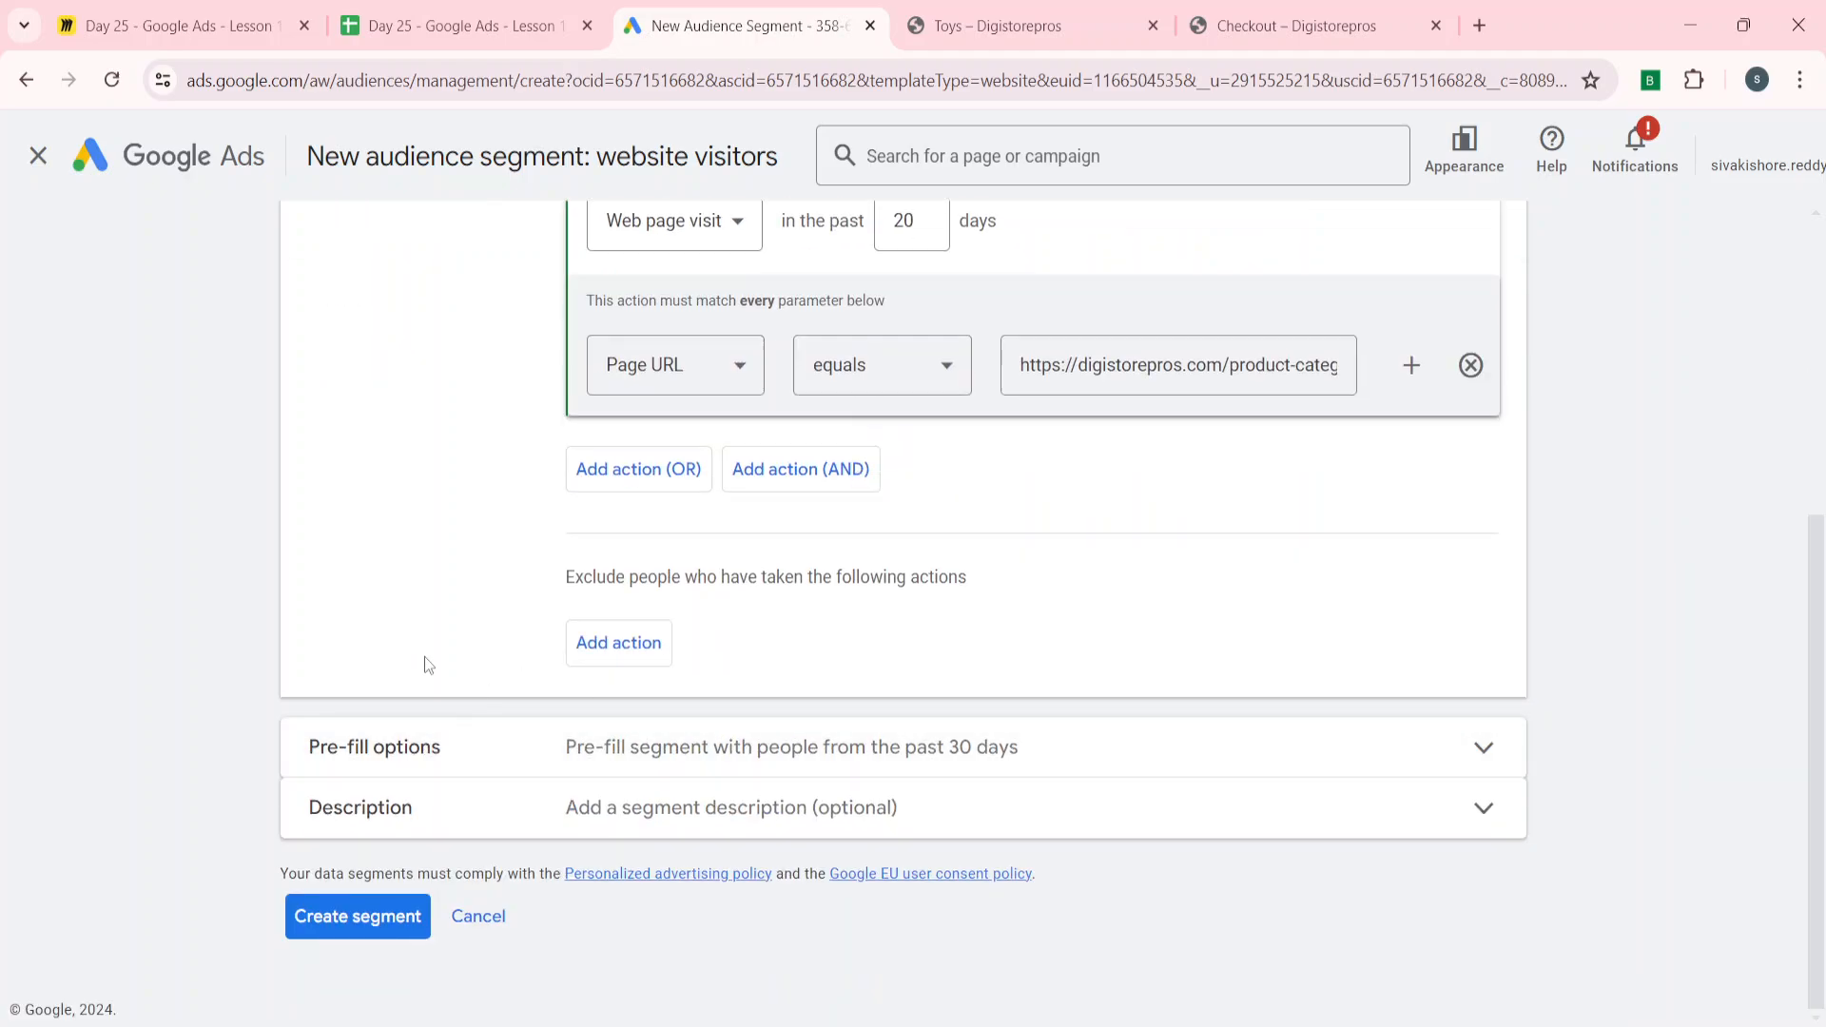
left_click(424, 761)
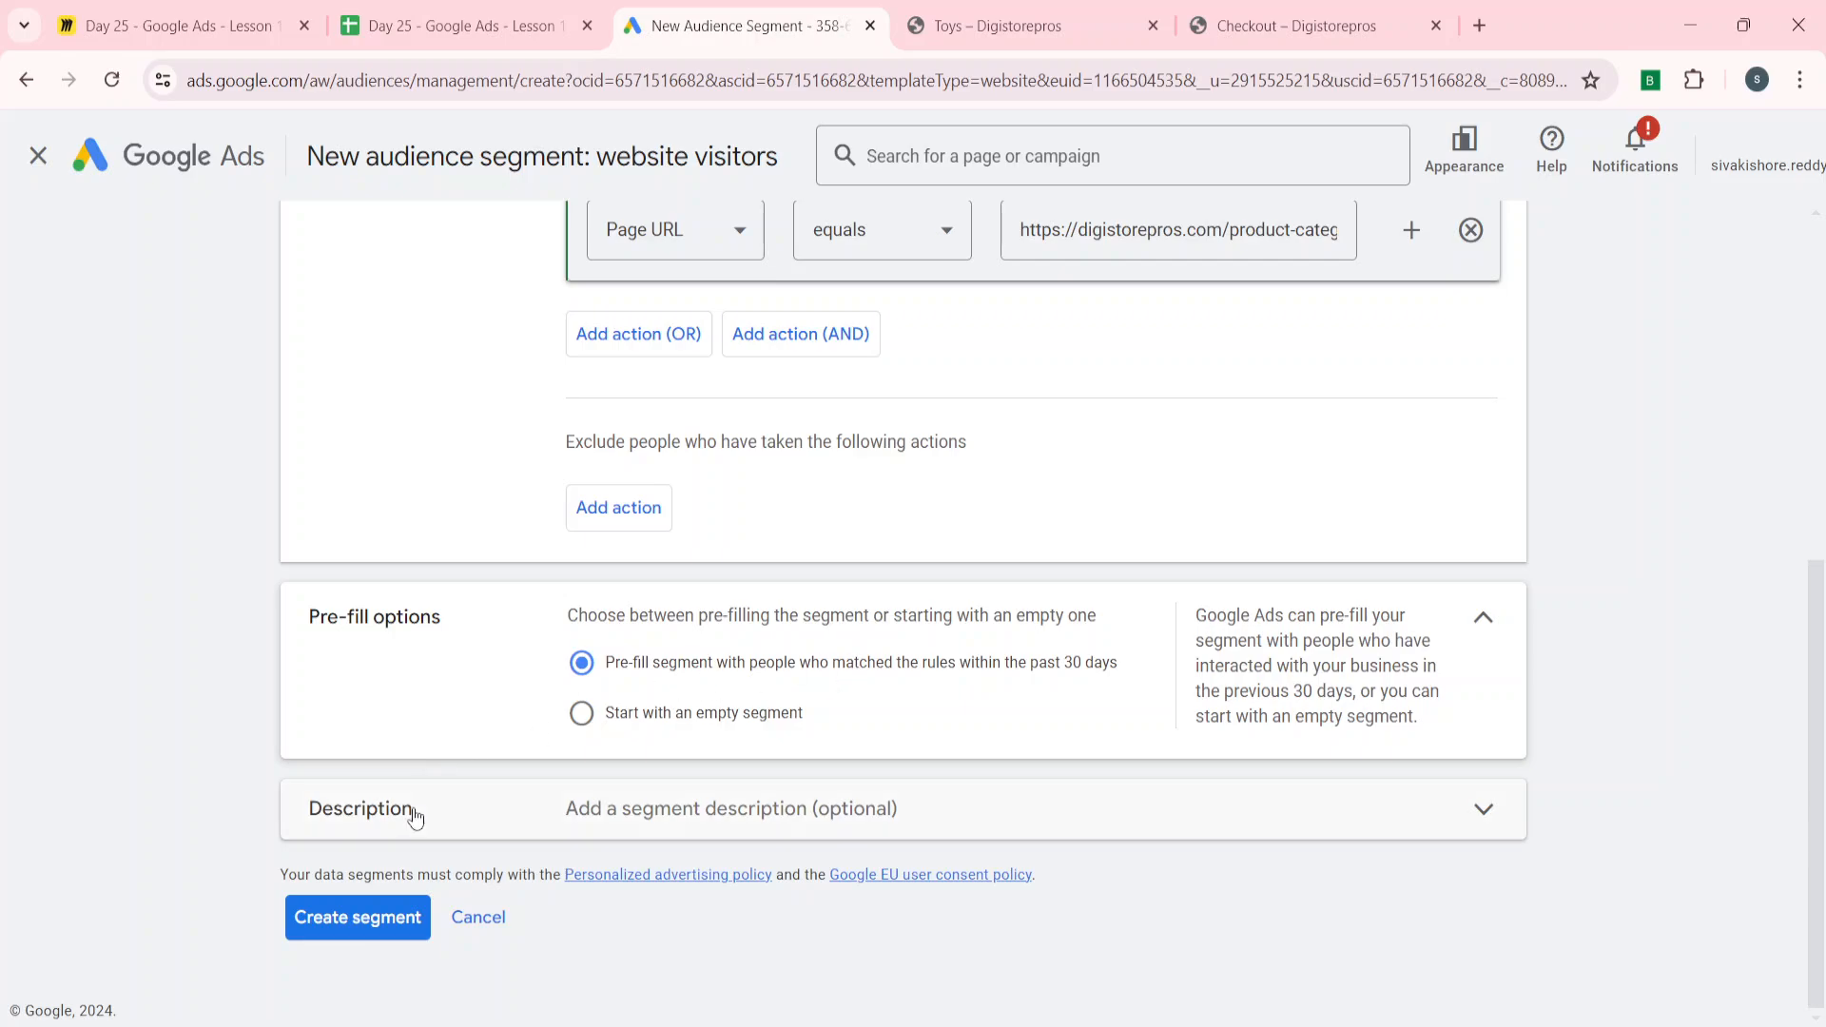
left_click(352, 924)
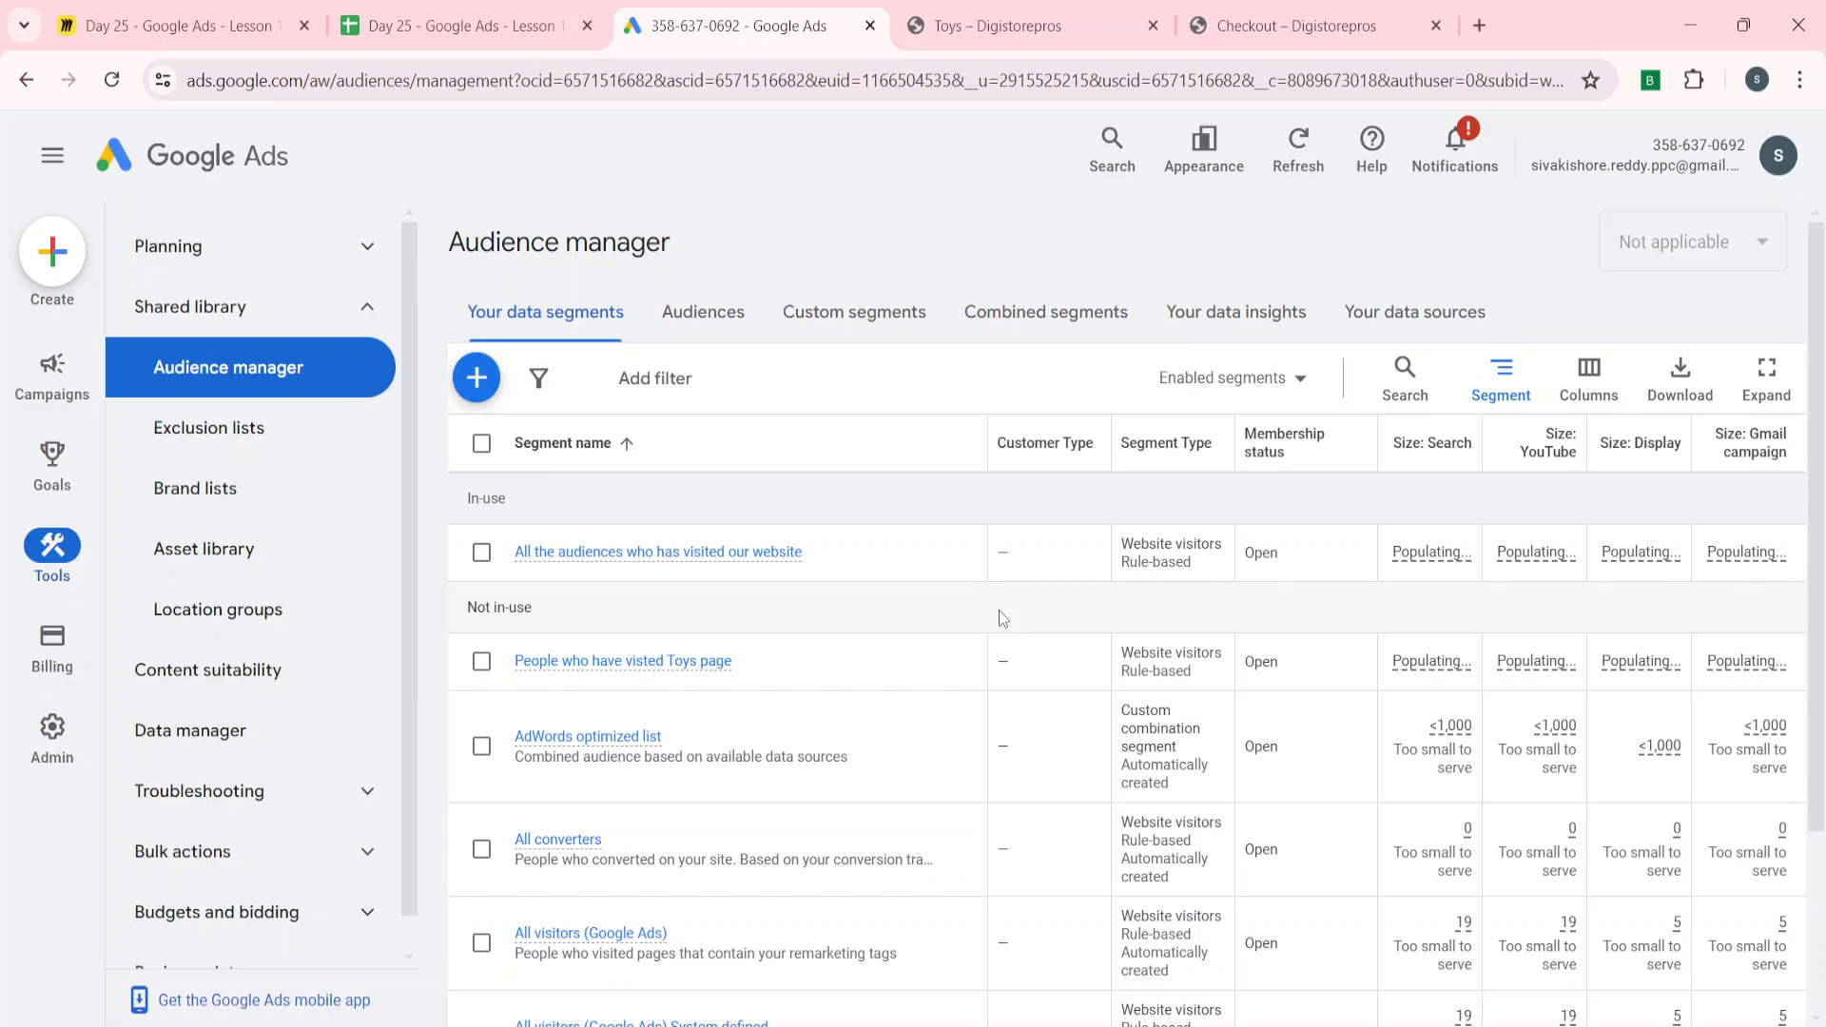
- Switch to the lesson sheet in Google Sheets and number the next audience 3 in cell B9
left_click(466, 17)
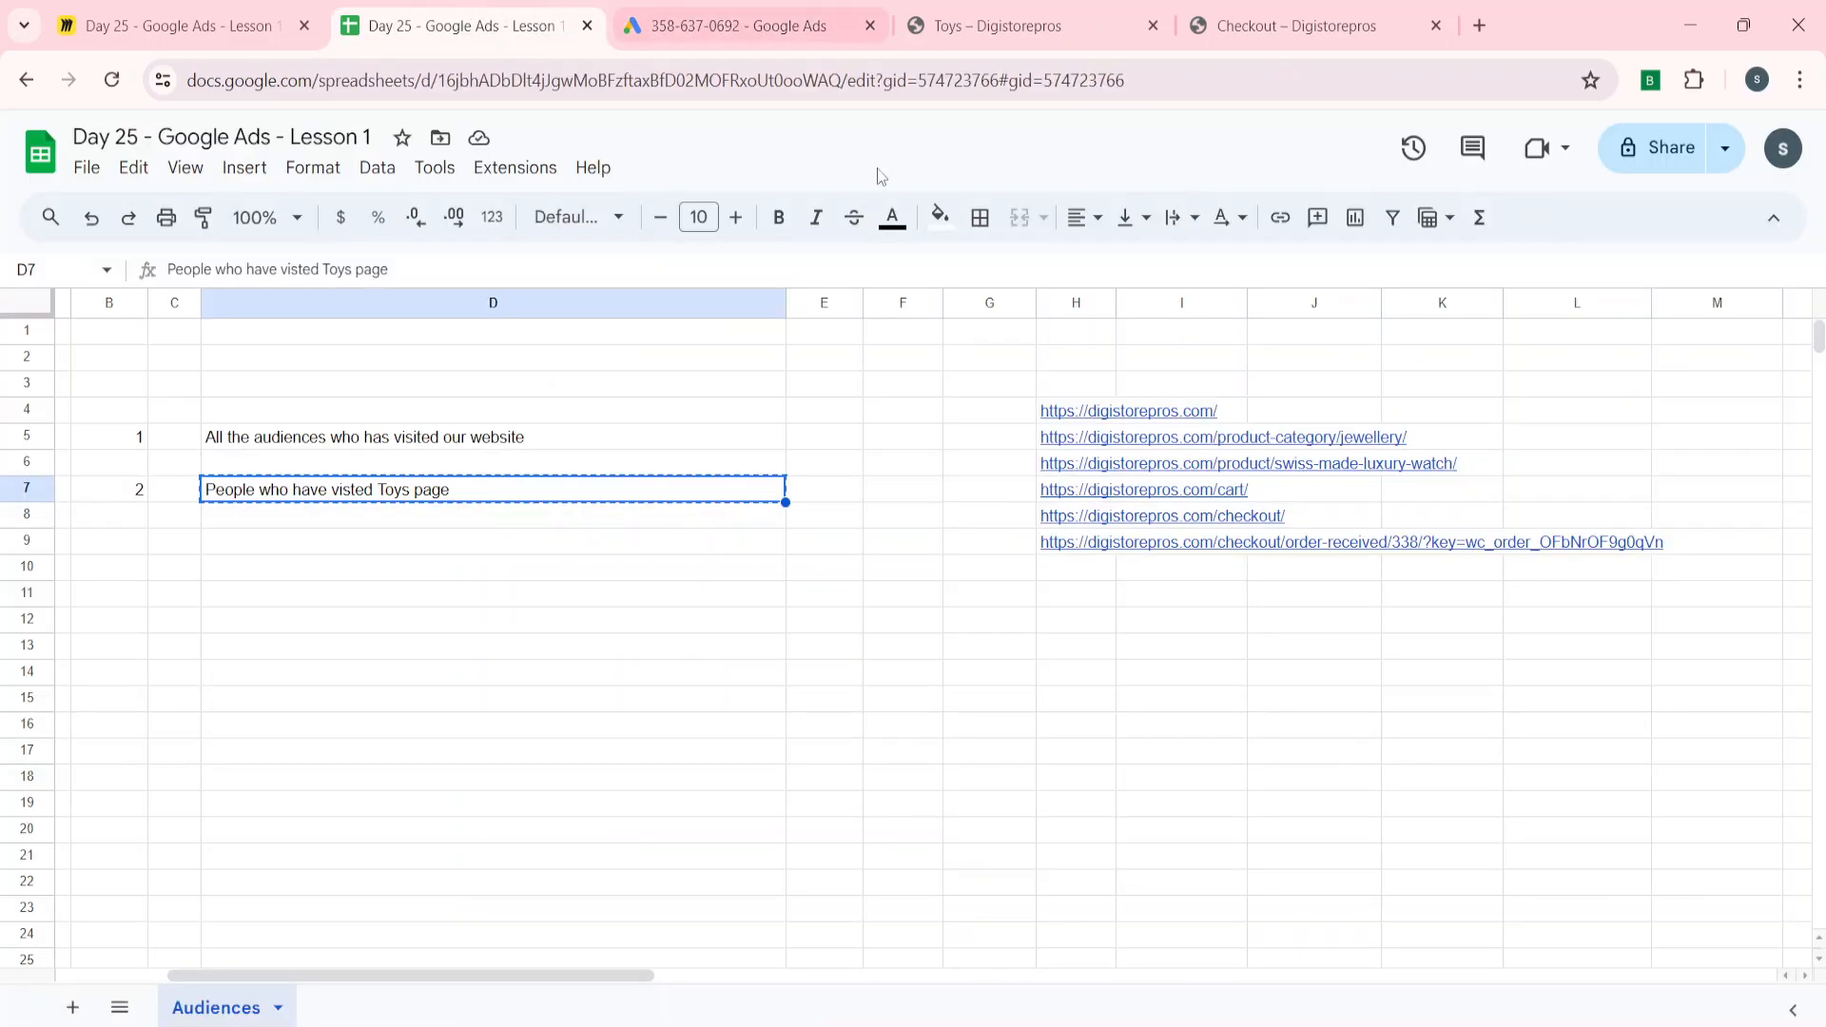
key("Down")
key("Down")
key("Left")
key("Left")
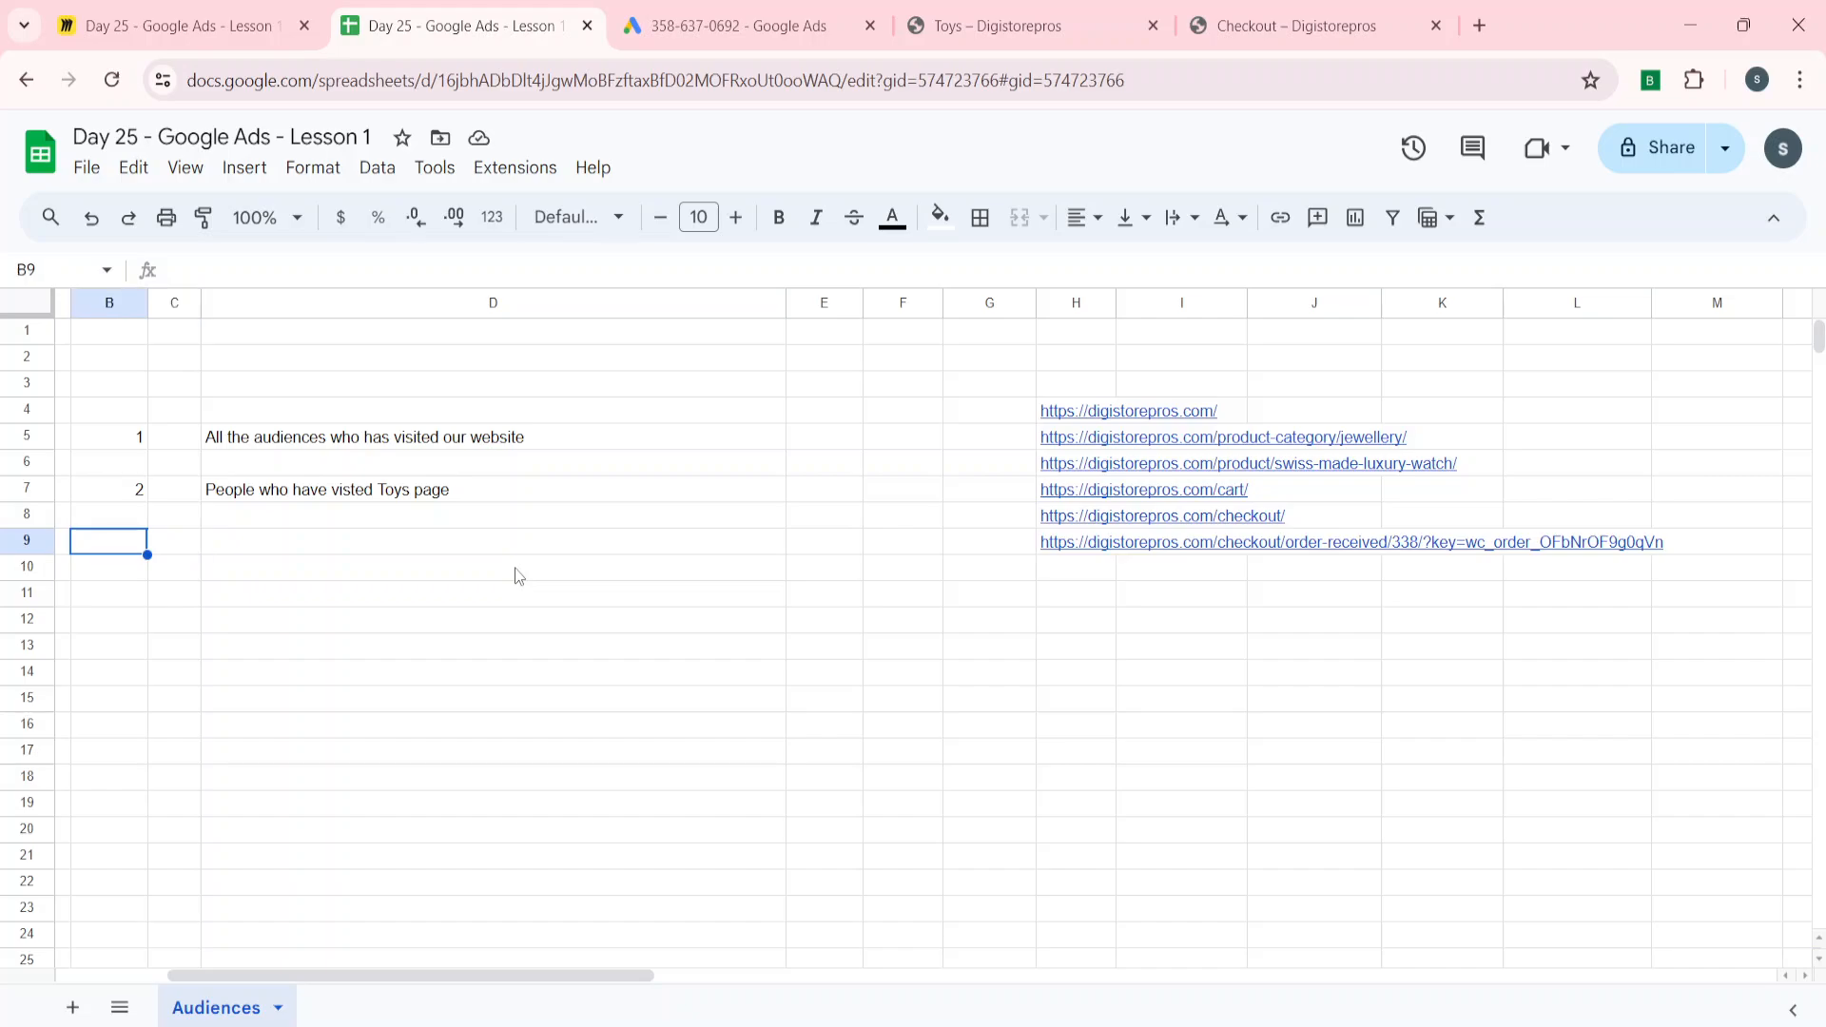
type("3")
key("Tab")
key("Tab")
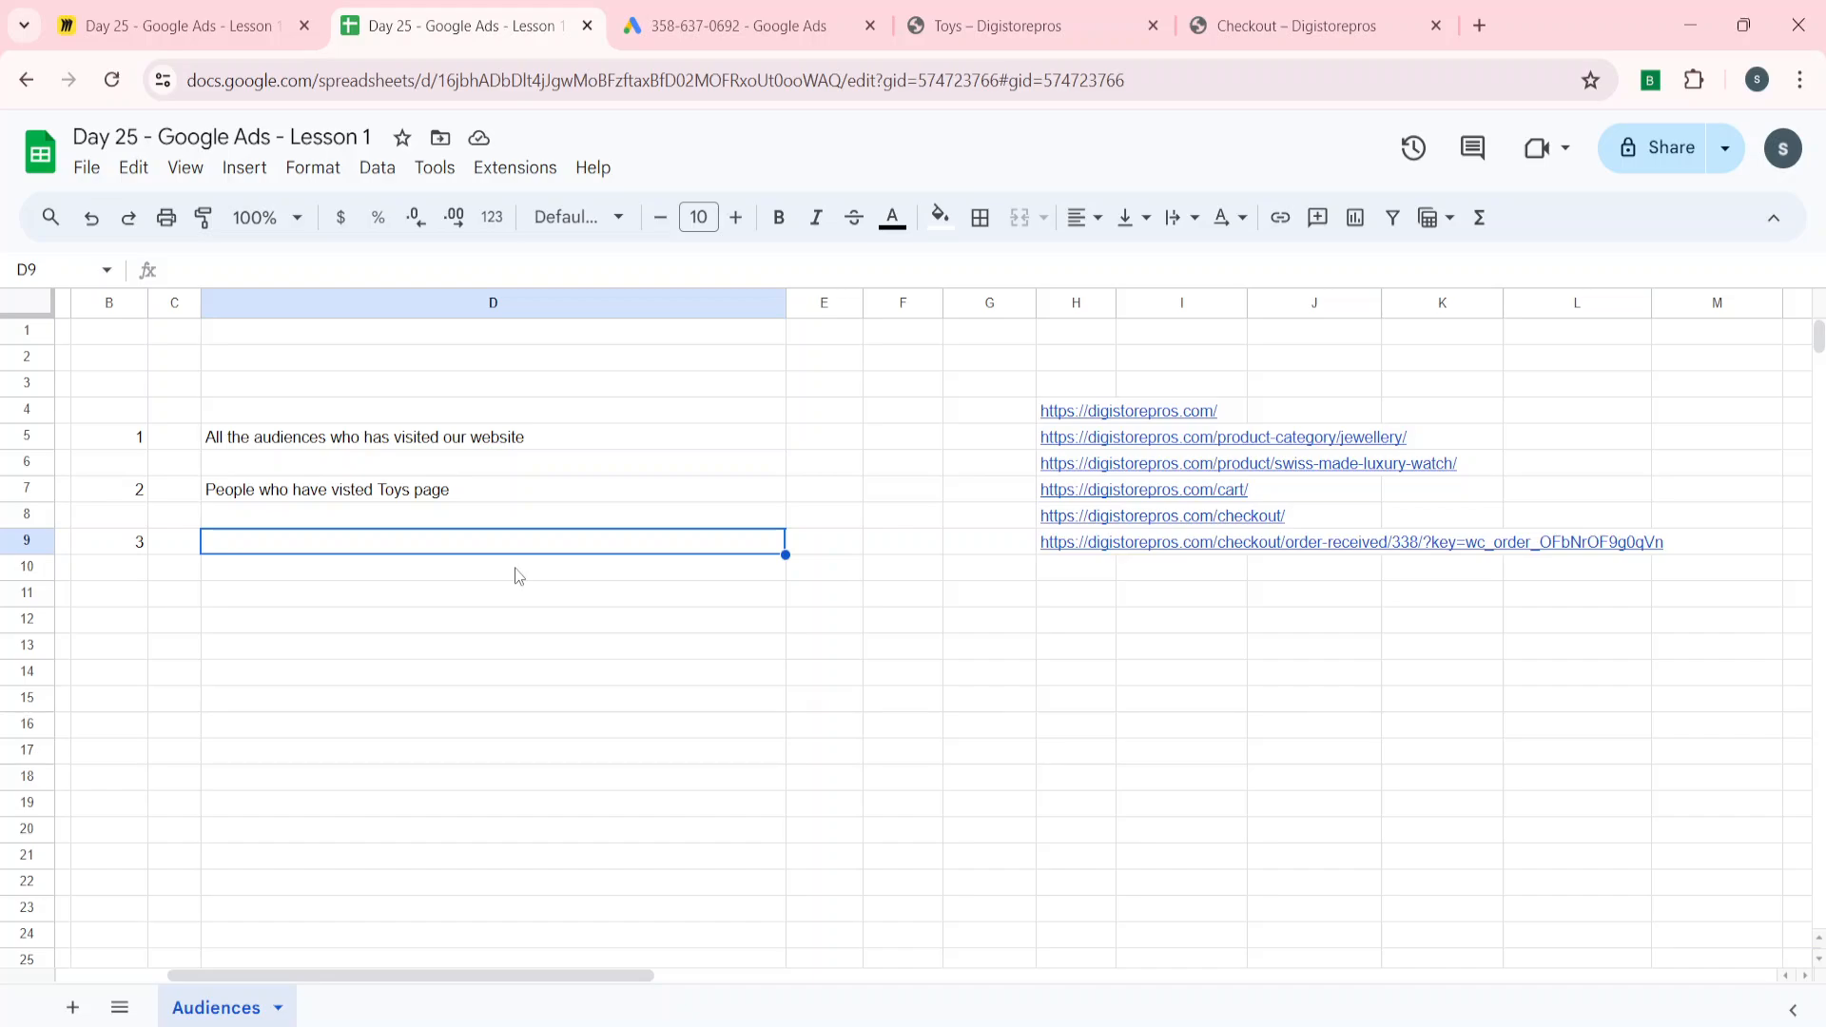
- Describe audience 3 in cell D9 as "People who have added to the cart but didnot make any purchase"
type("Peo")
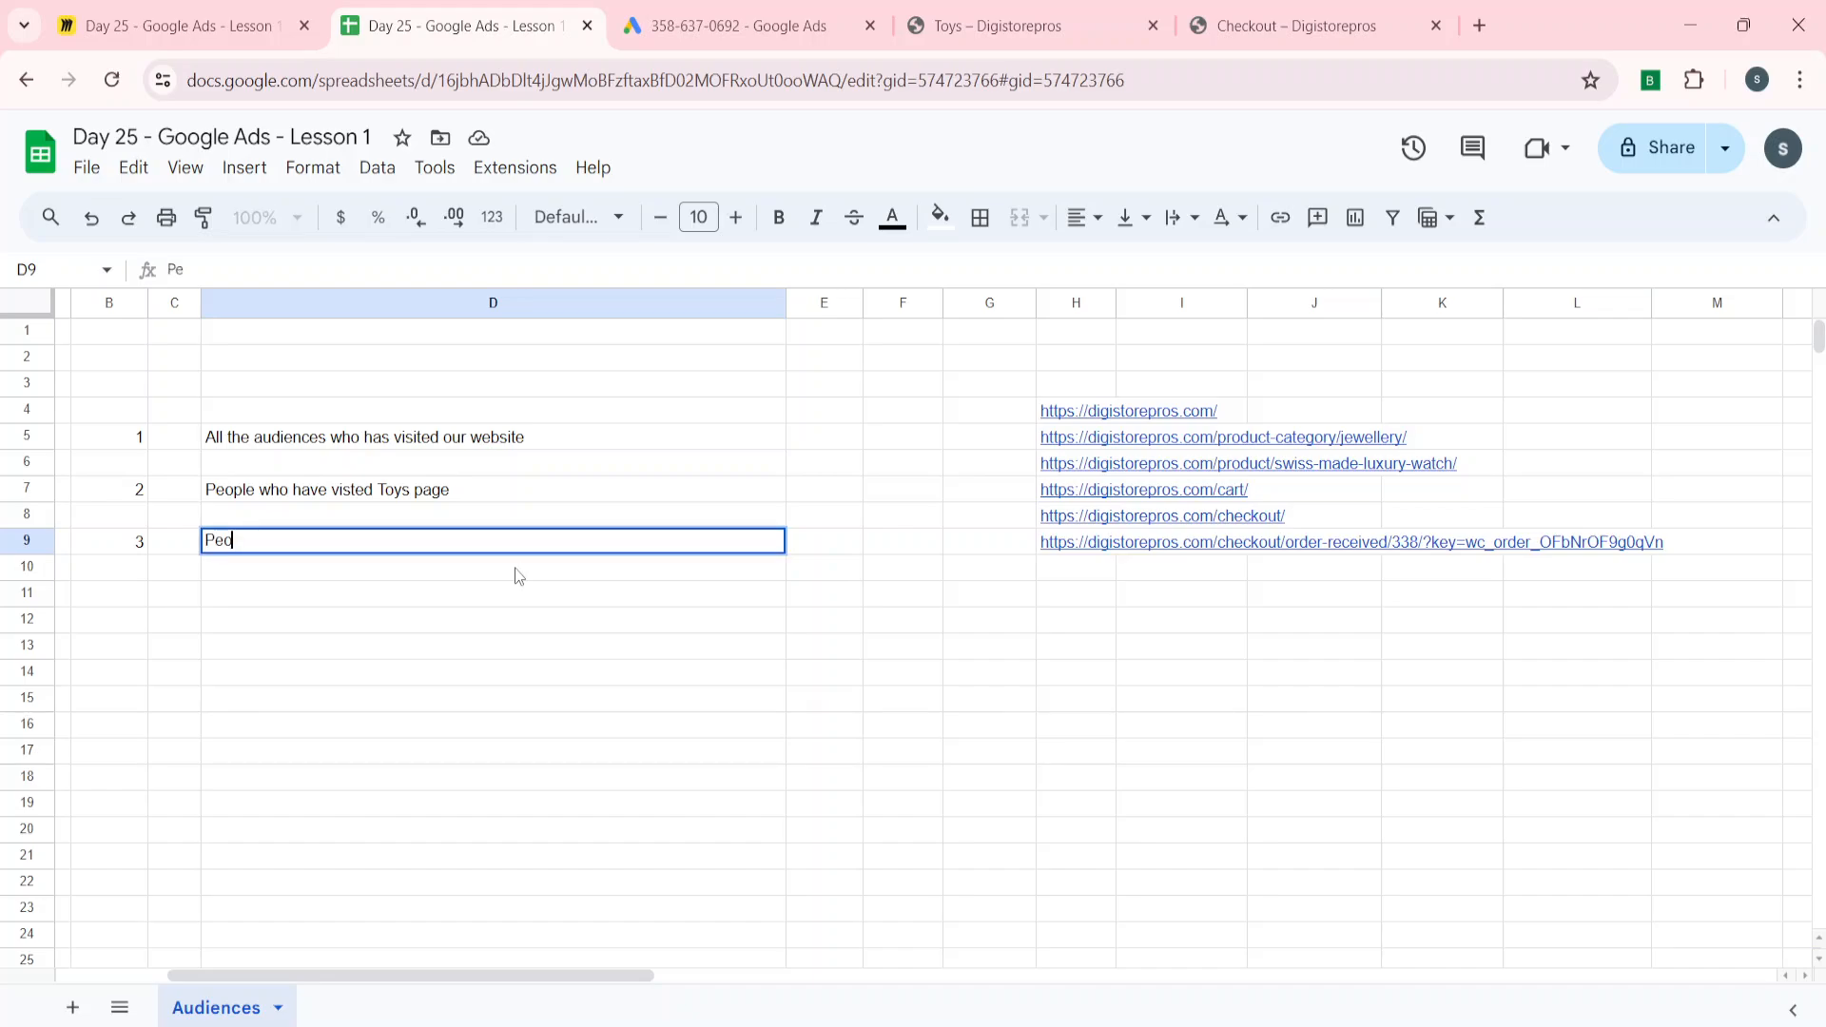
type("ple who have vis")
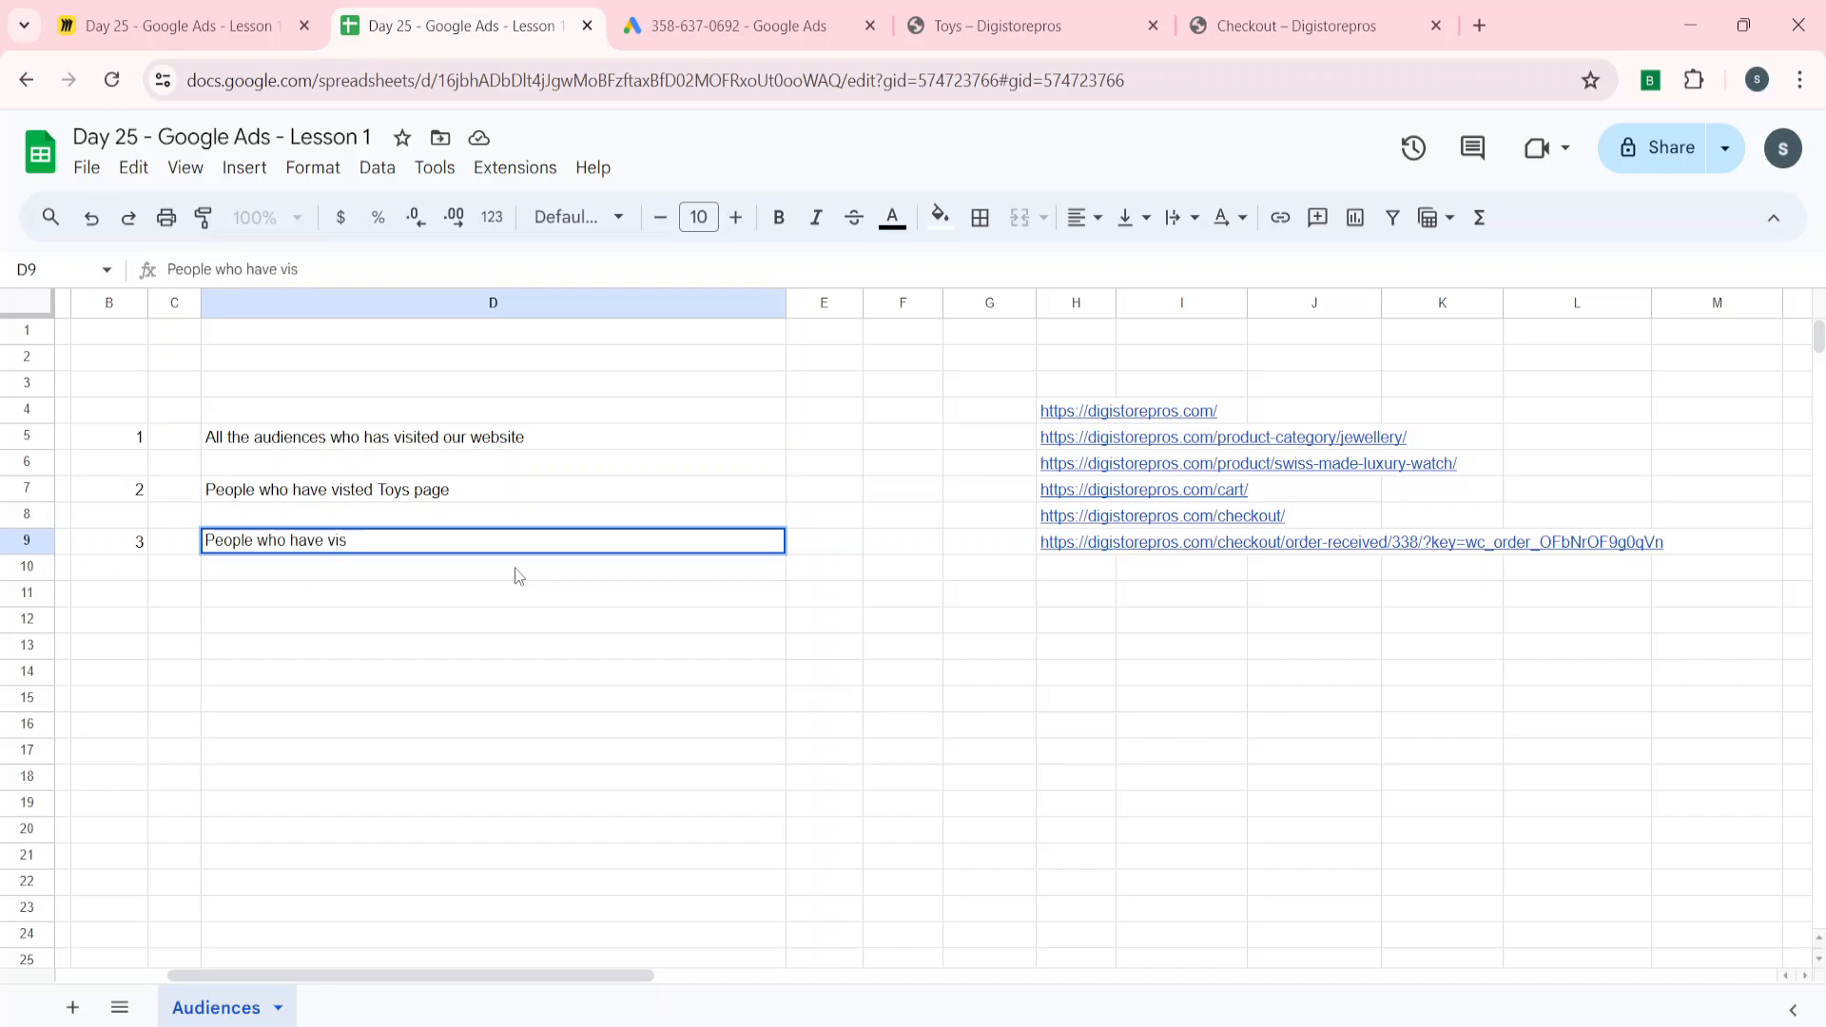
type("ited")
key("BackSpace")
key("BackSpace")
key("BackSpace")
key("BackSpace")
key("BackSpace")
key("BackSpace")
key("BackSpace")
type("added to the ca")
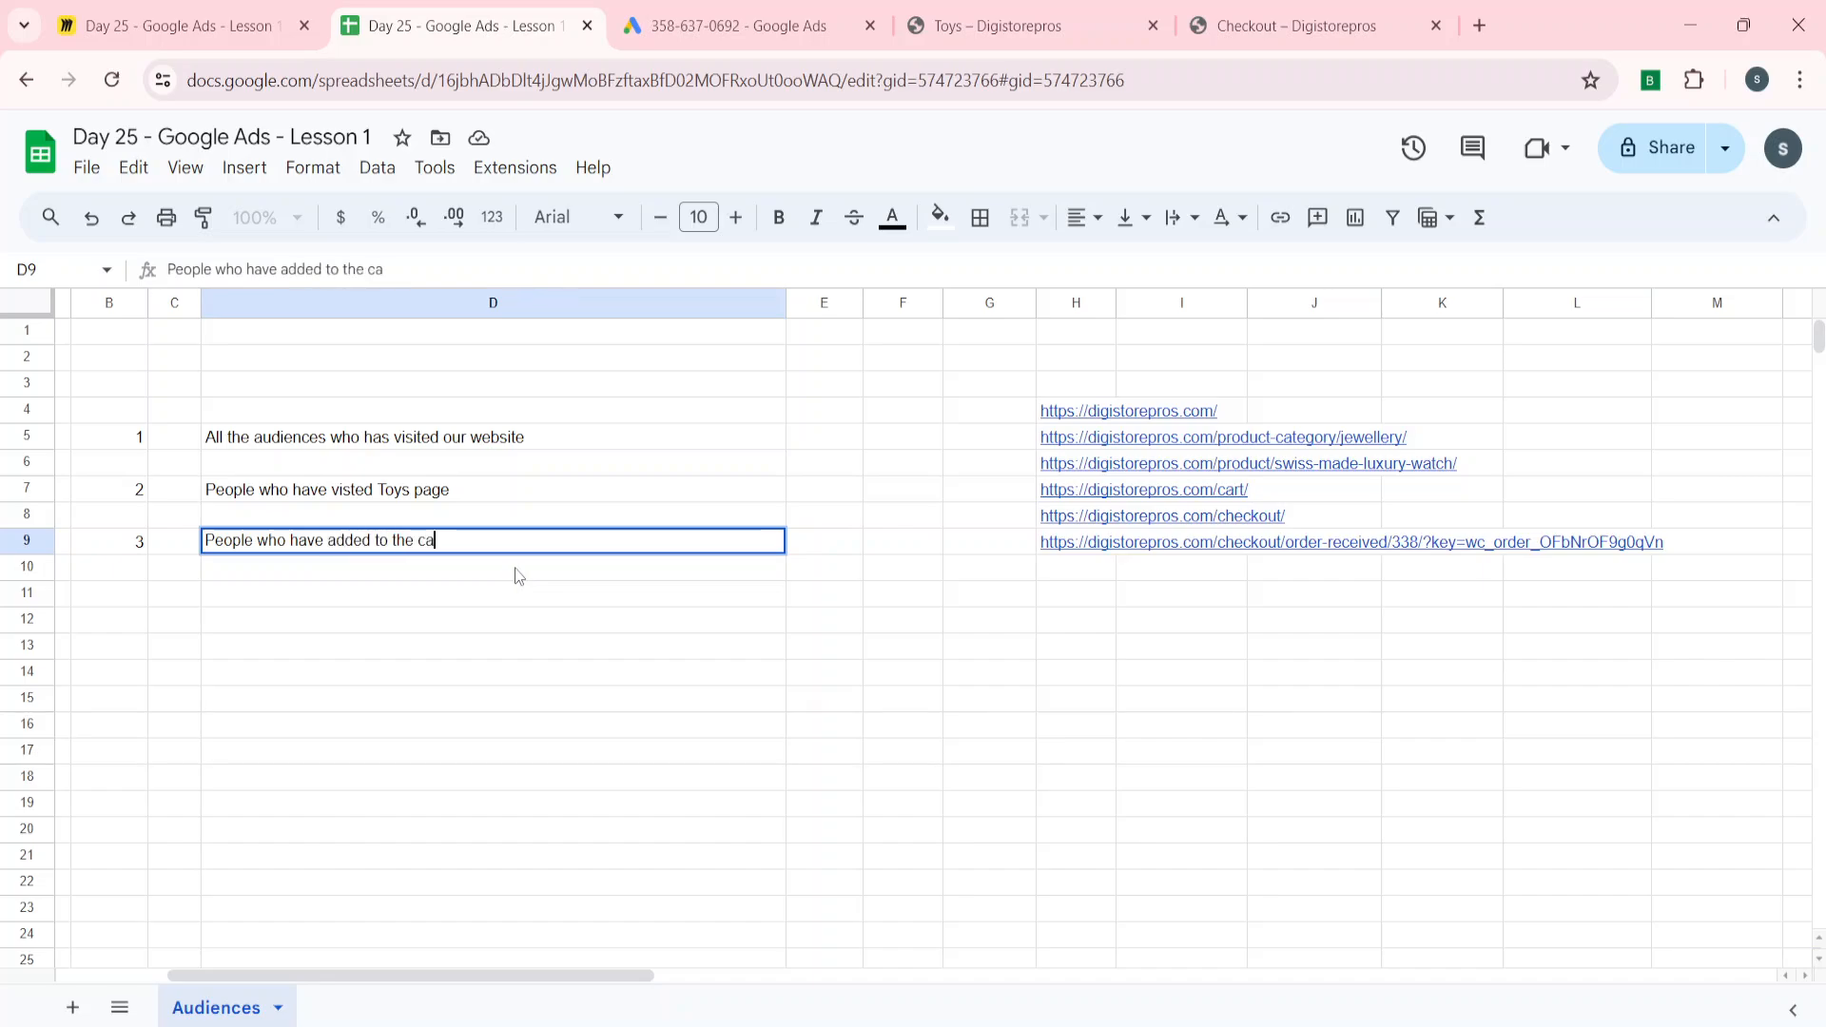
type("rt")
type(", ")
type("but did")
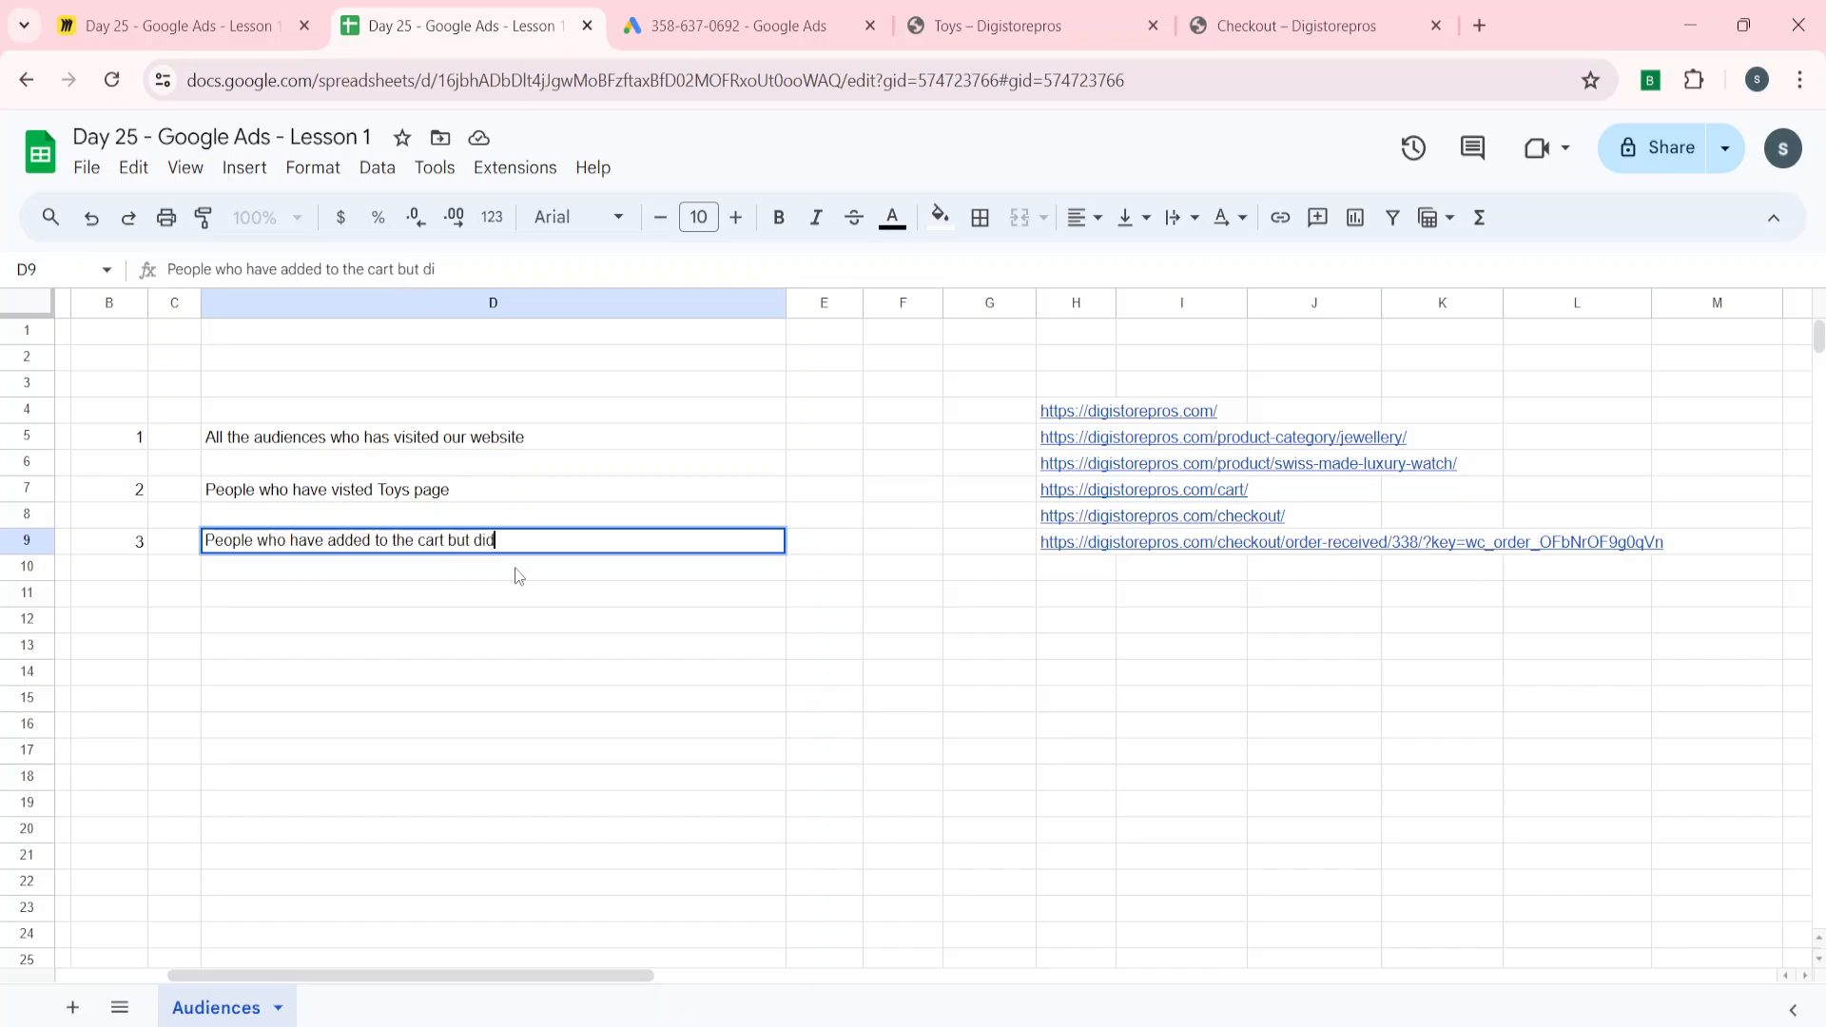
type("not make any purchase")
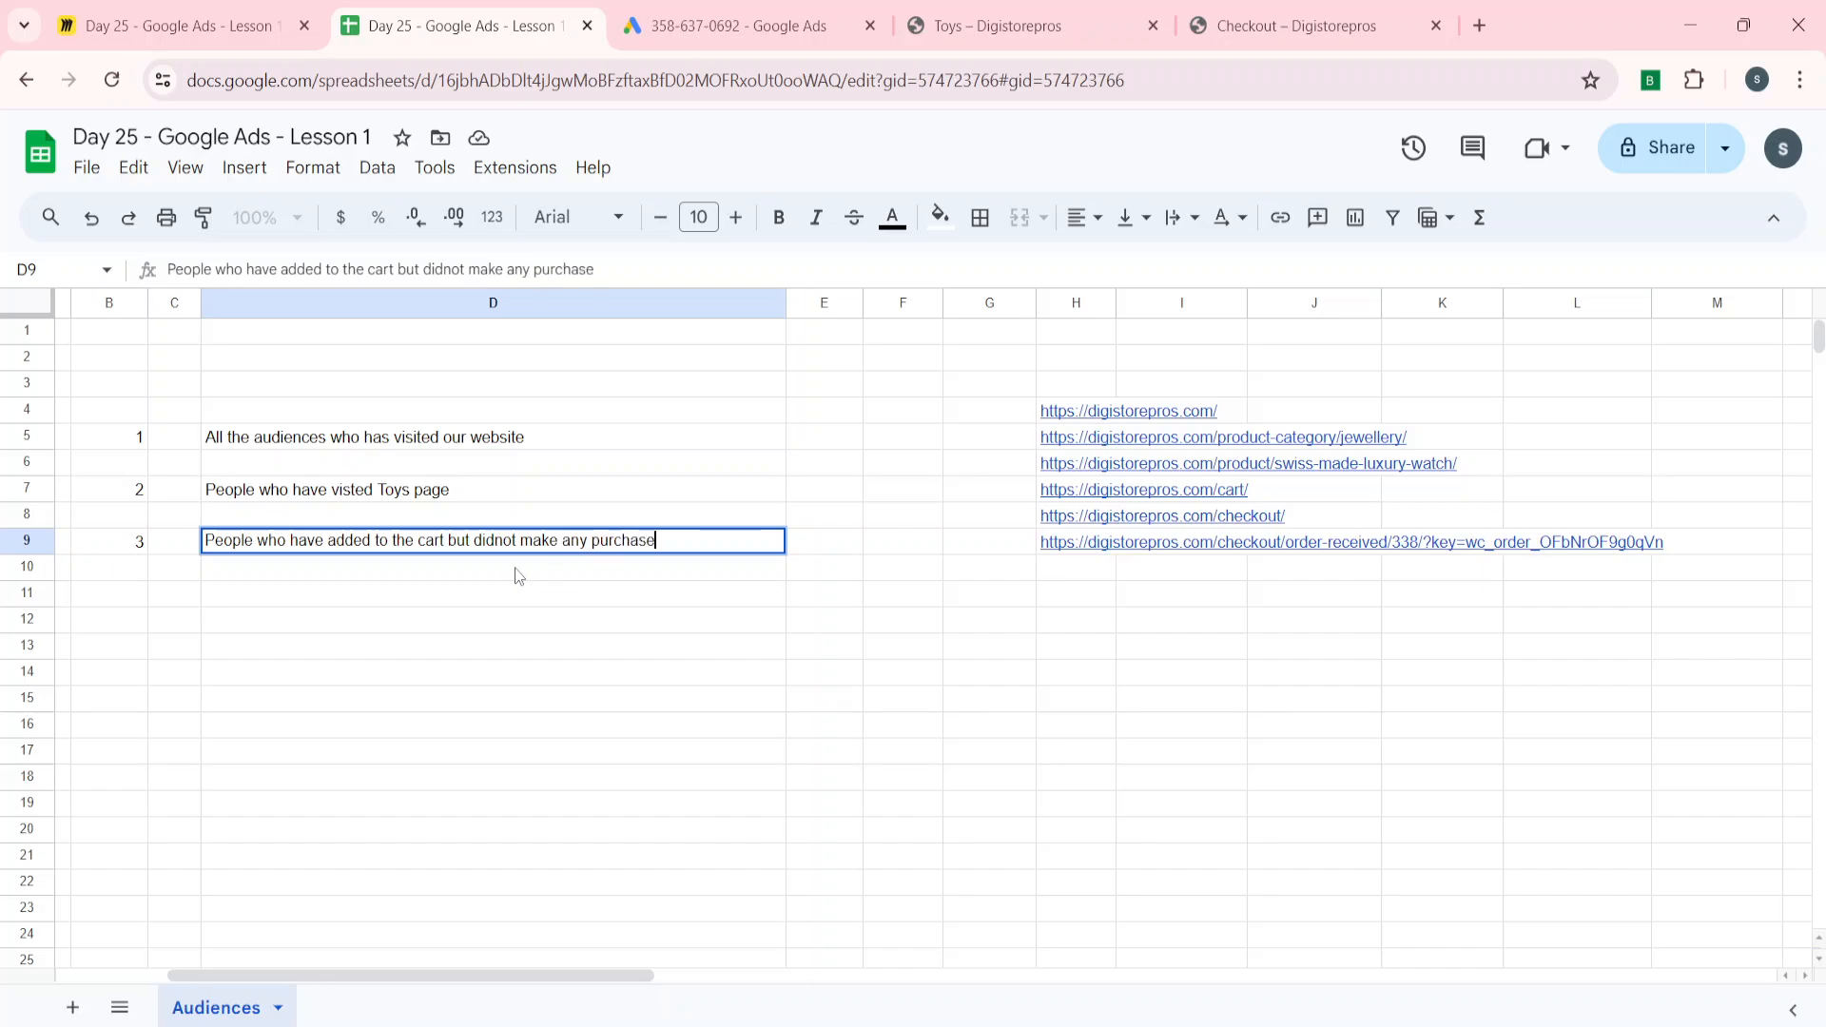
key("Return")
key("Up")
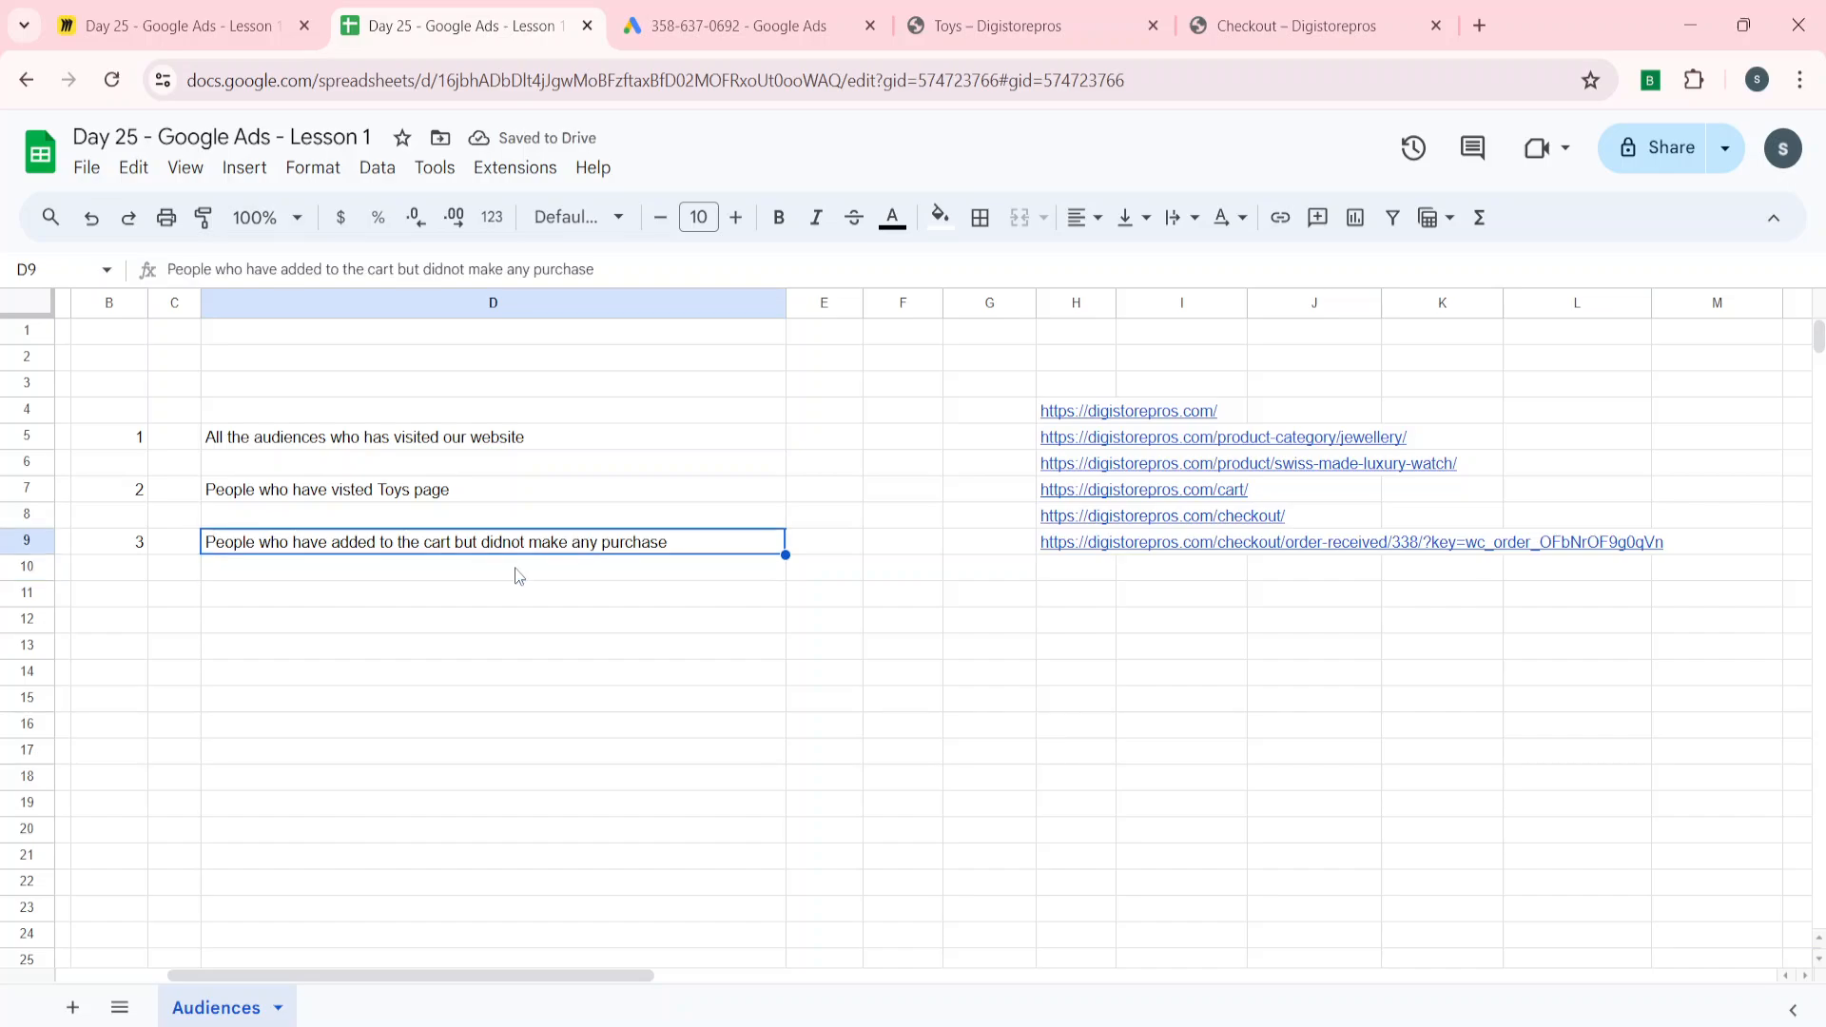
- Switch to Google Ads and start a new website visitors segment from the Audience manager's data segments
left_click(1008, 19)
left_click(785, 19)
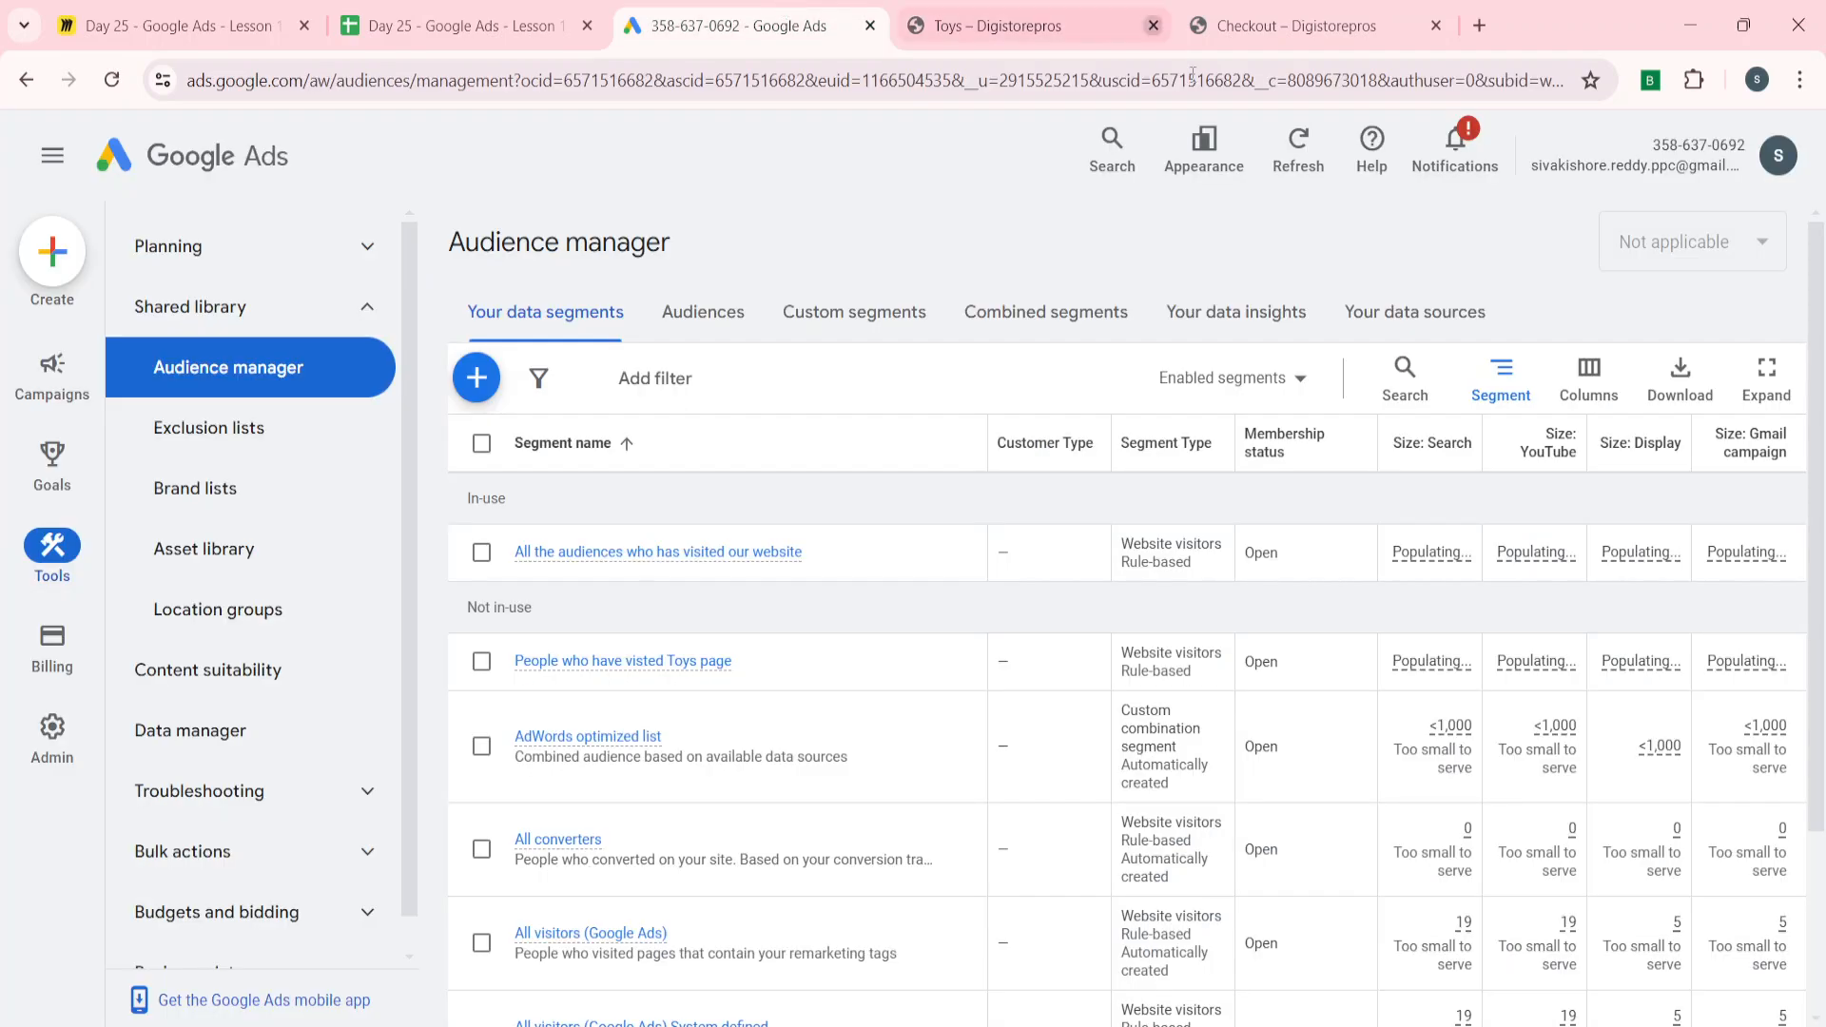
left_click(482, 378)
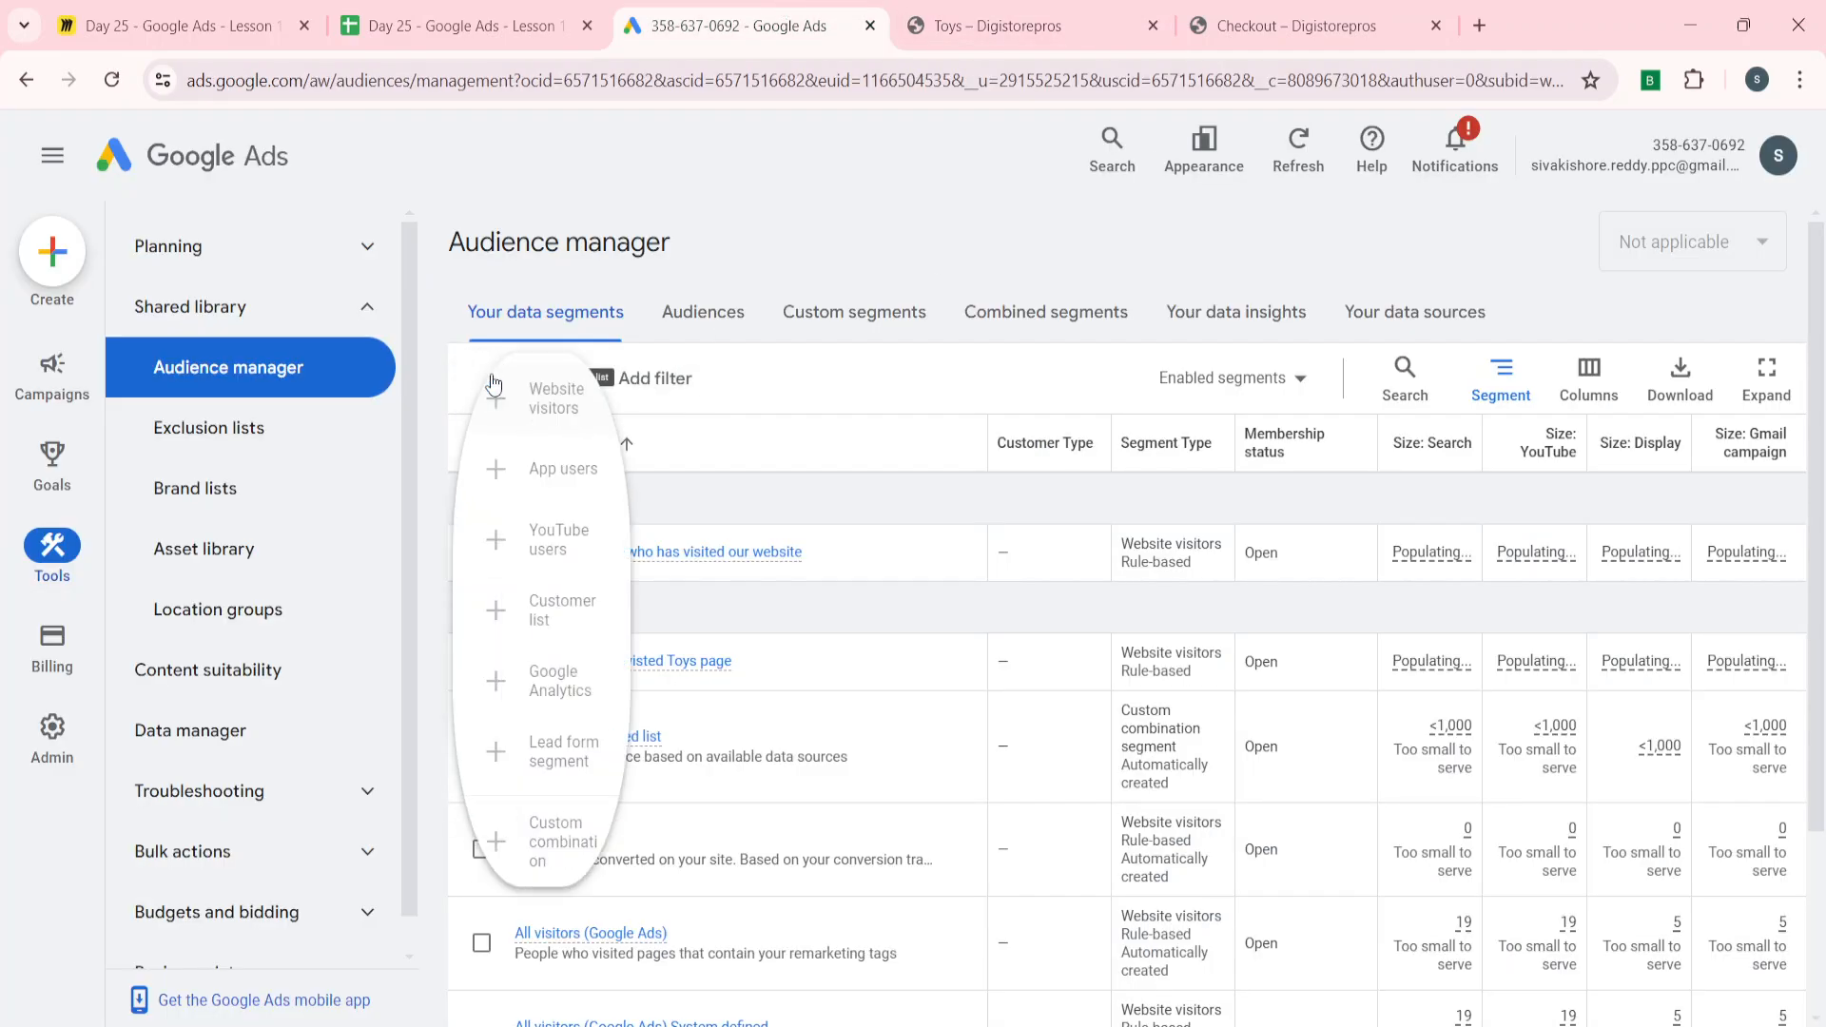
left_click(569, 411)
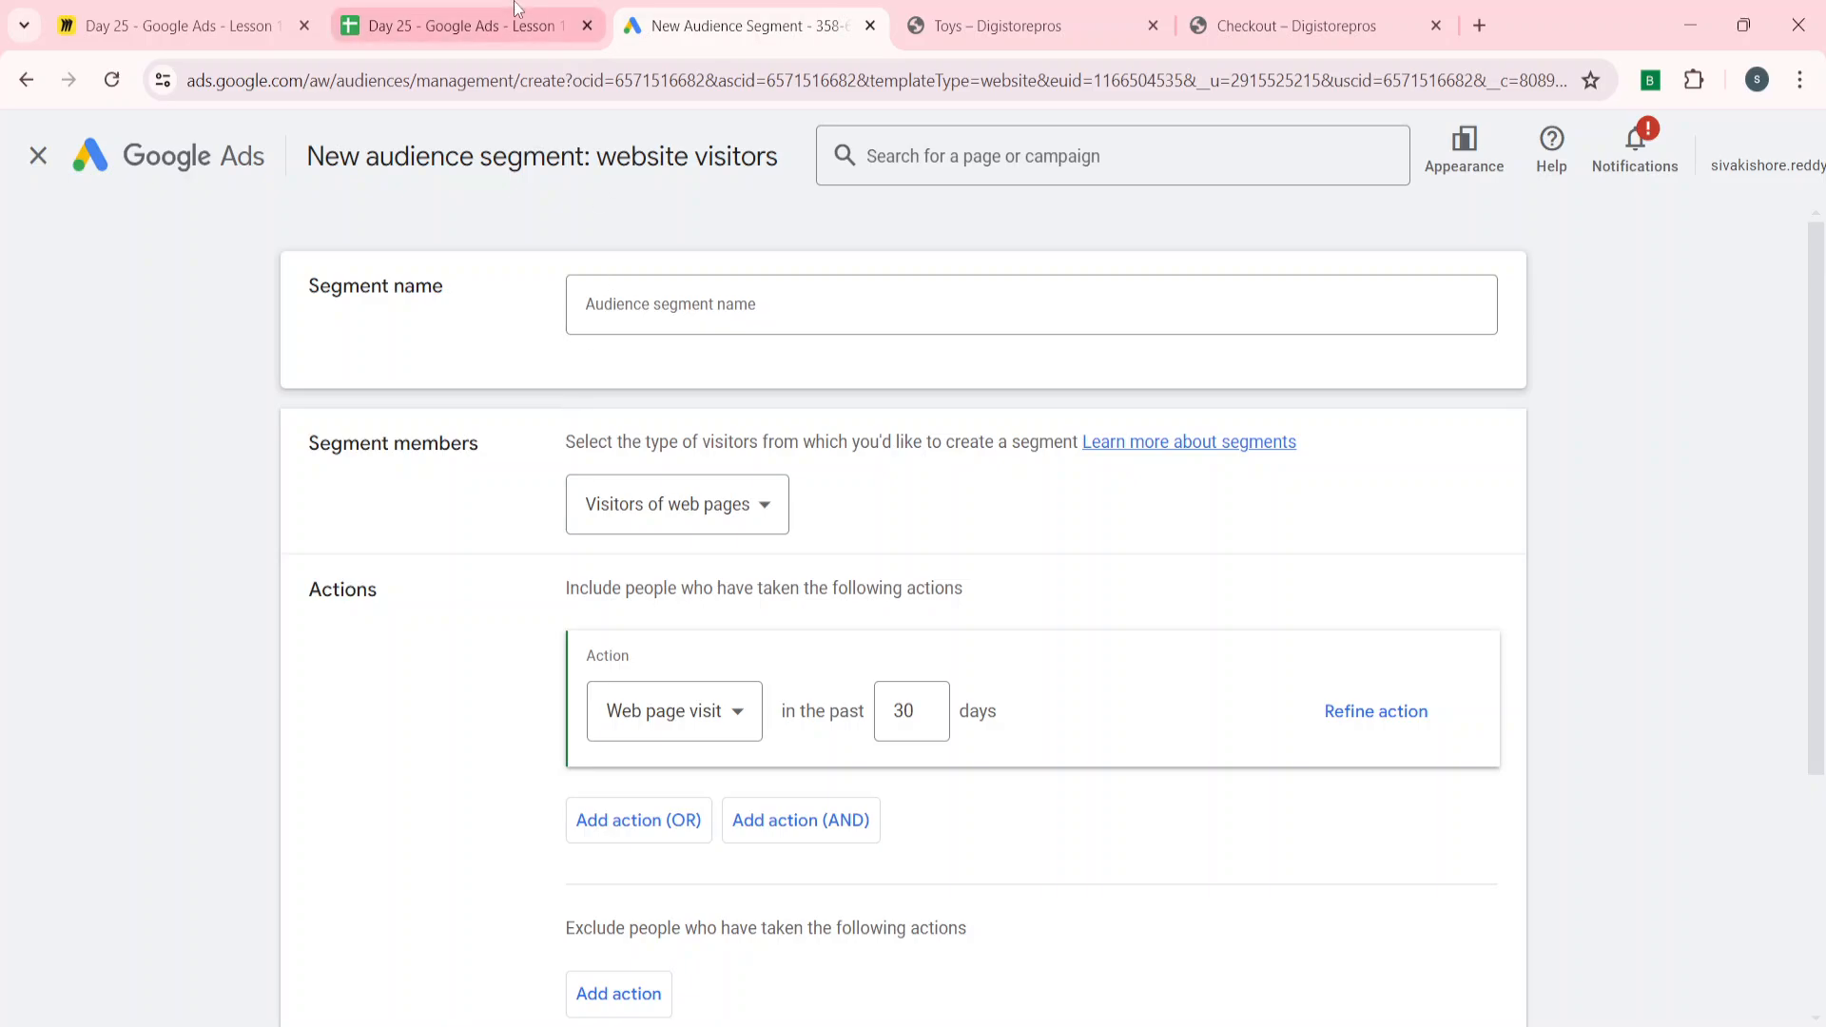
- Name the segment with audience 3's description from the sheet, "People who have added to the cart but didnot make any purchase"
left_click(452, 26)
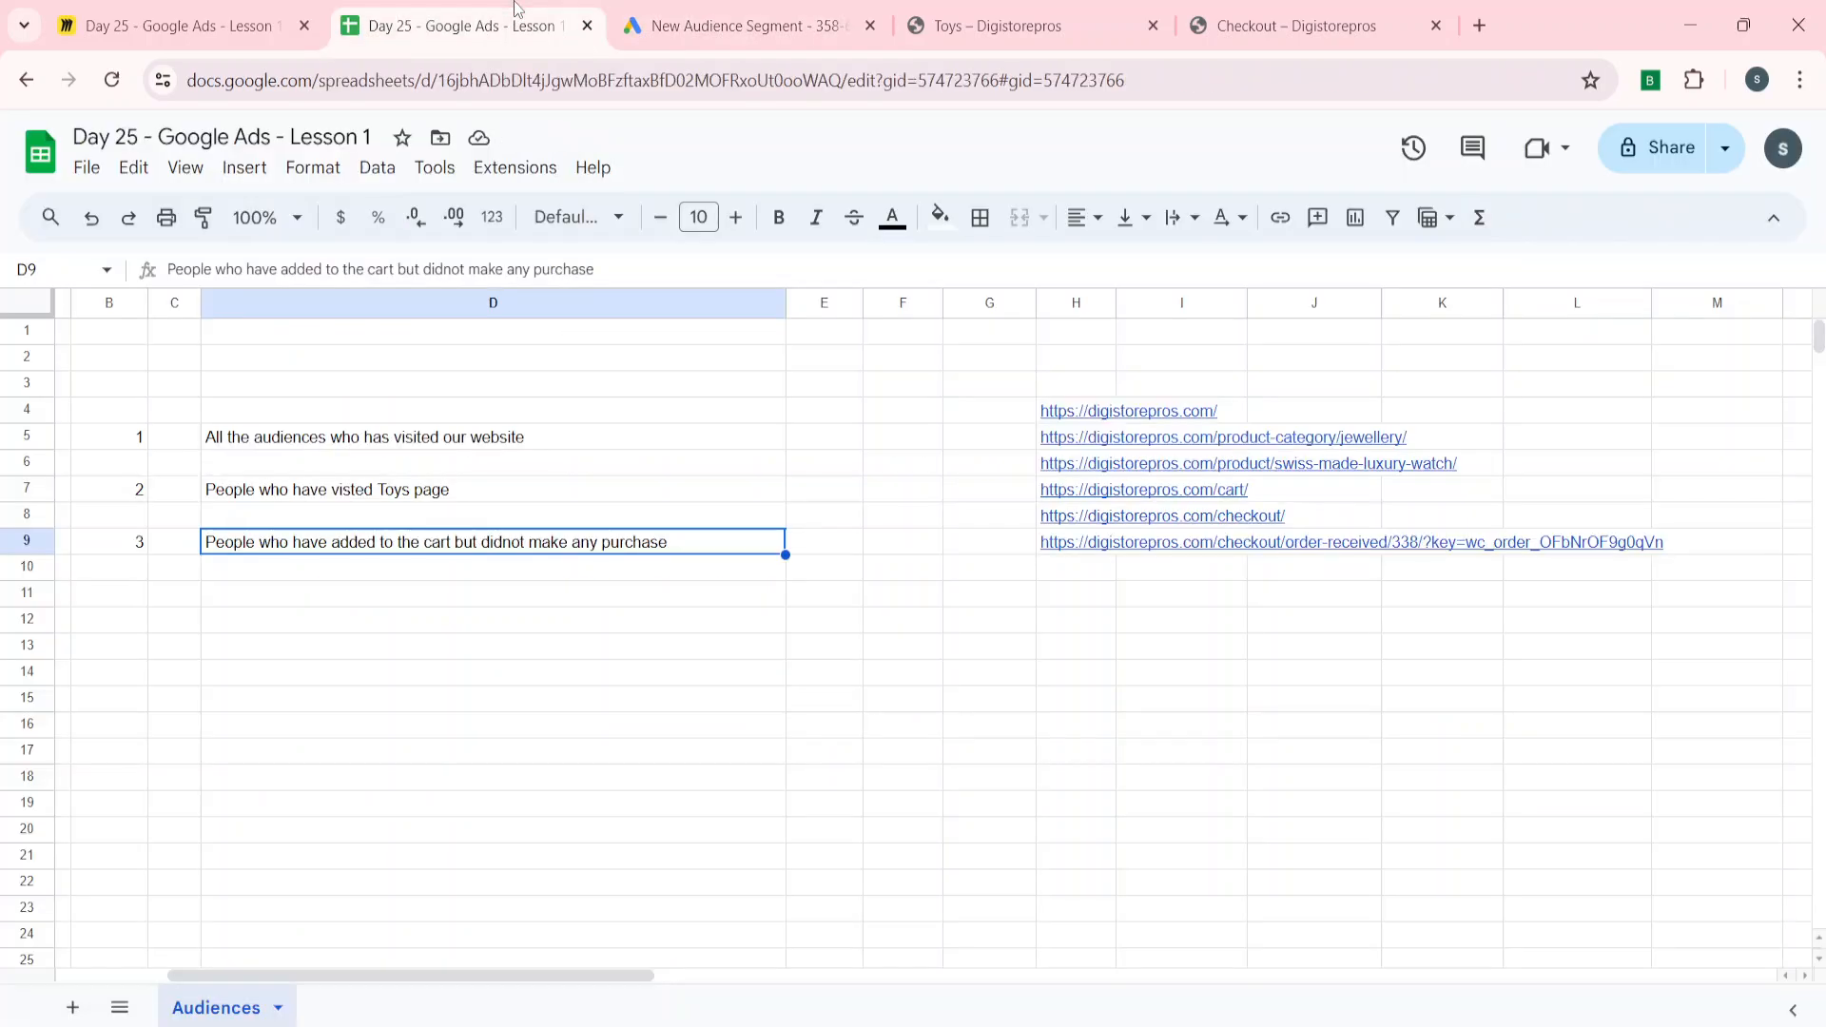
left_click(751, 25)
left_click(749, 302)
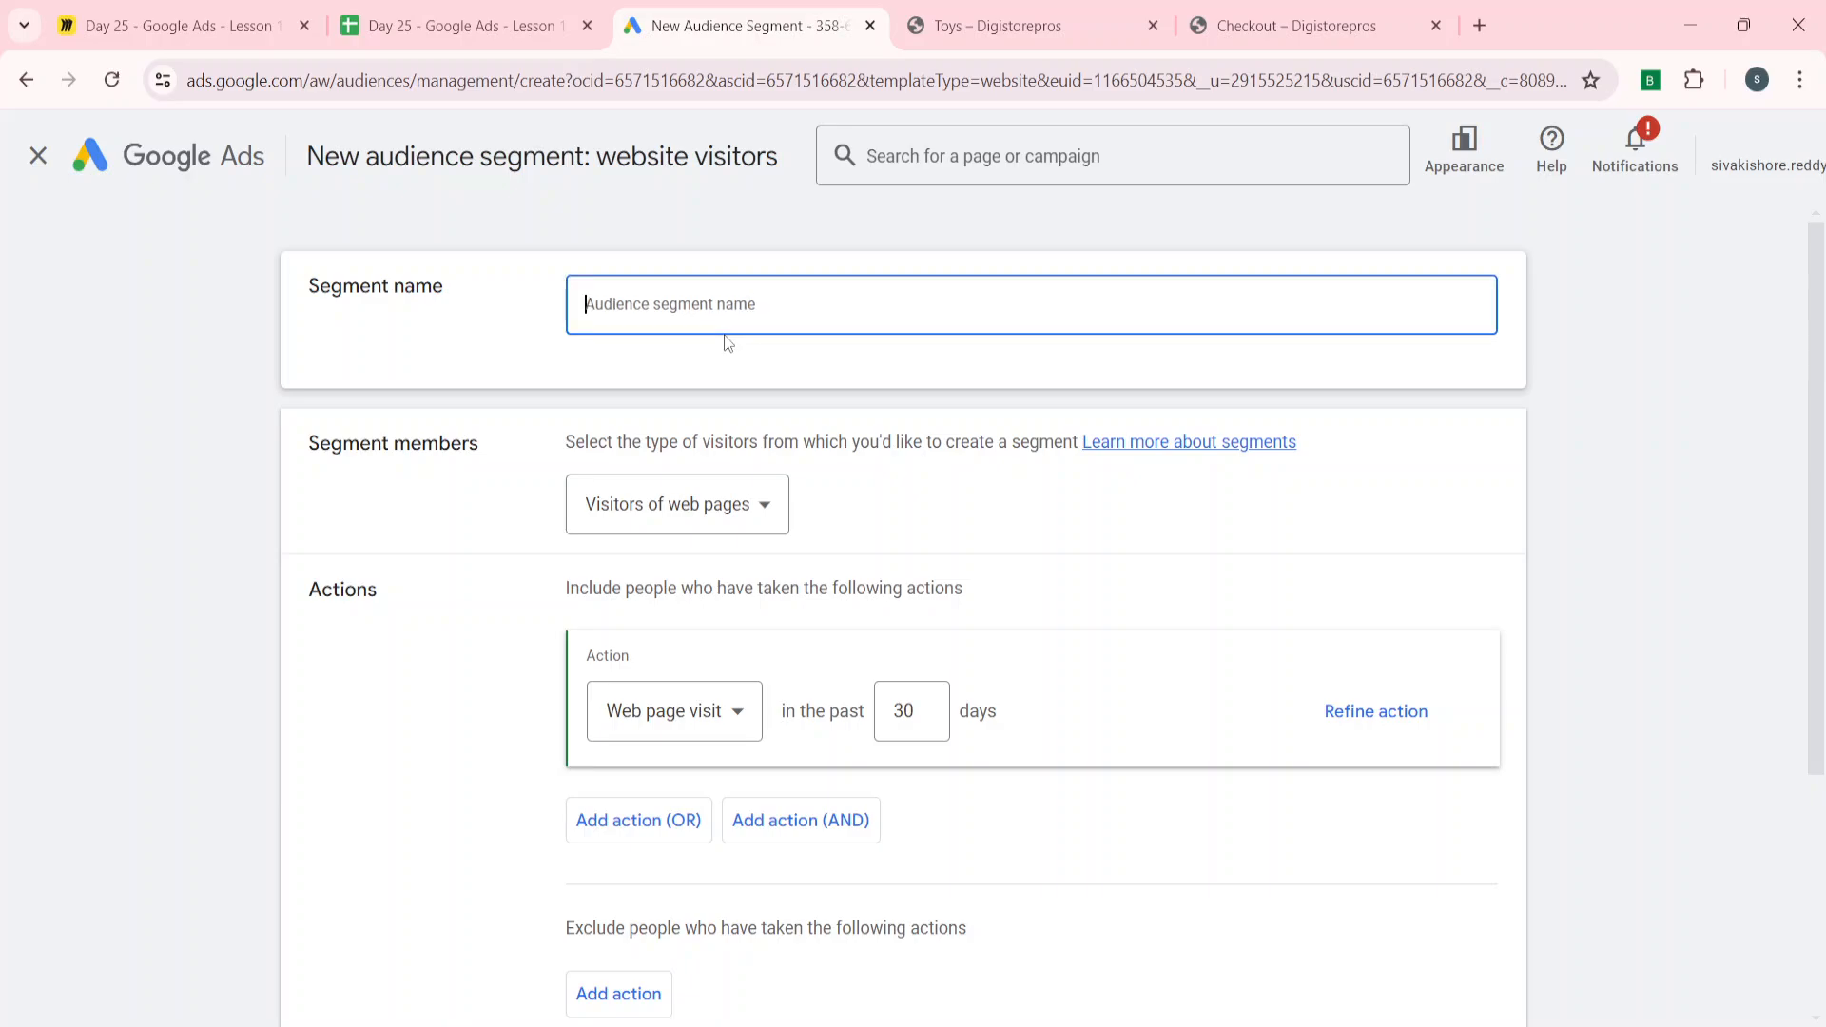
type("People who have added to the cart but didn't make any purchase")
- Refine the included Web page visit action with a Page URL contains condition and recheck audience 3 in the lesson sheet
scroll(571, 647, "down", 1)
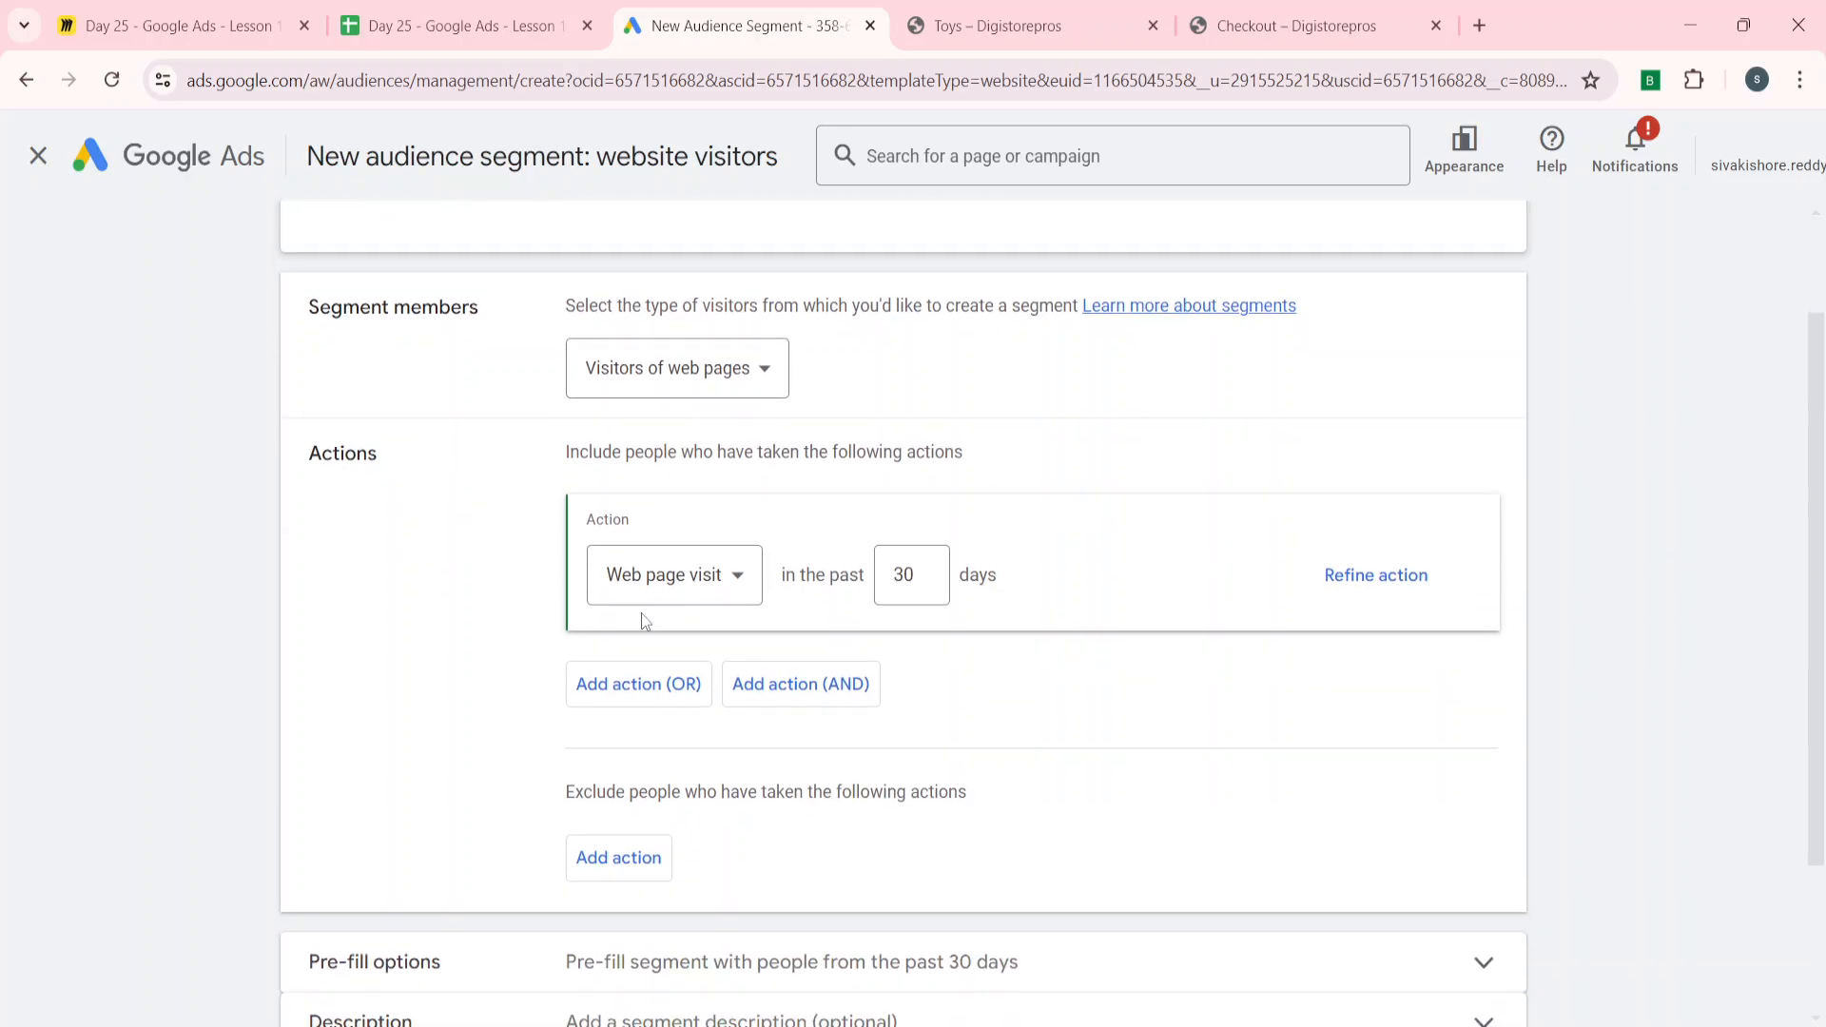
left_click(1412, 591)
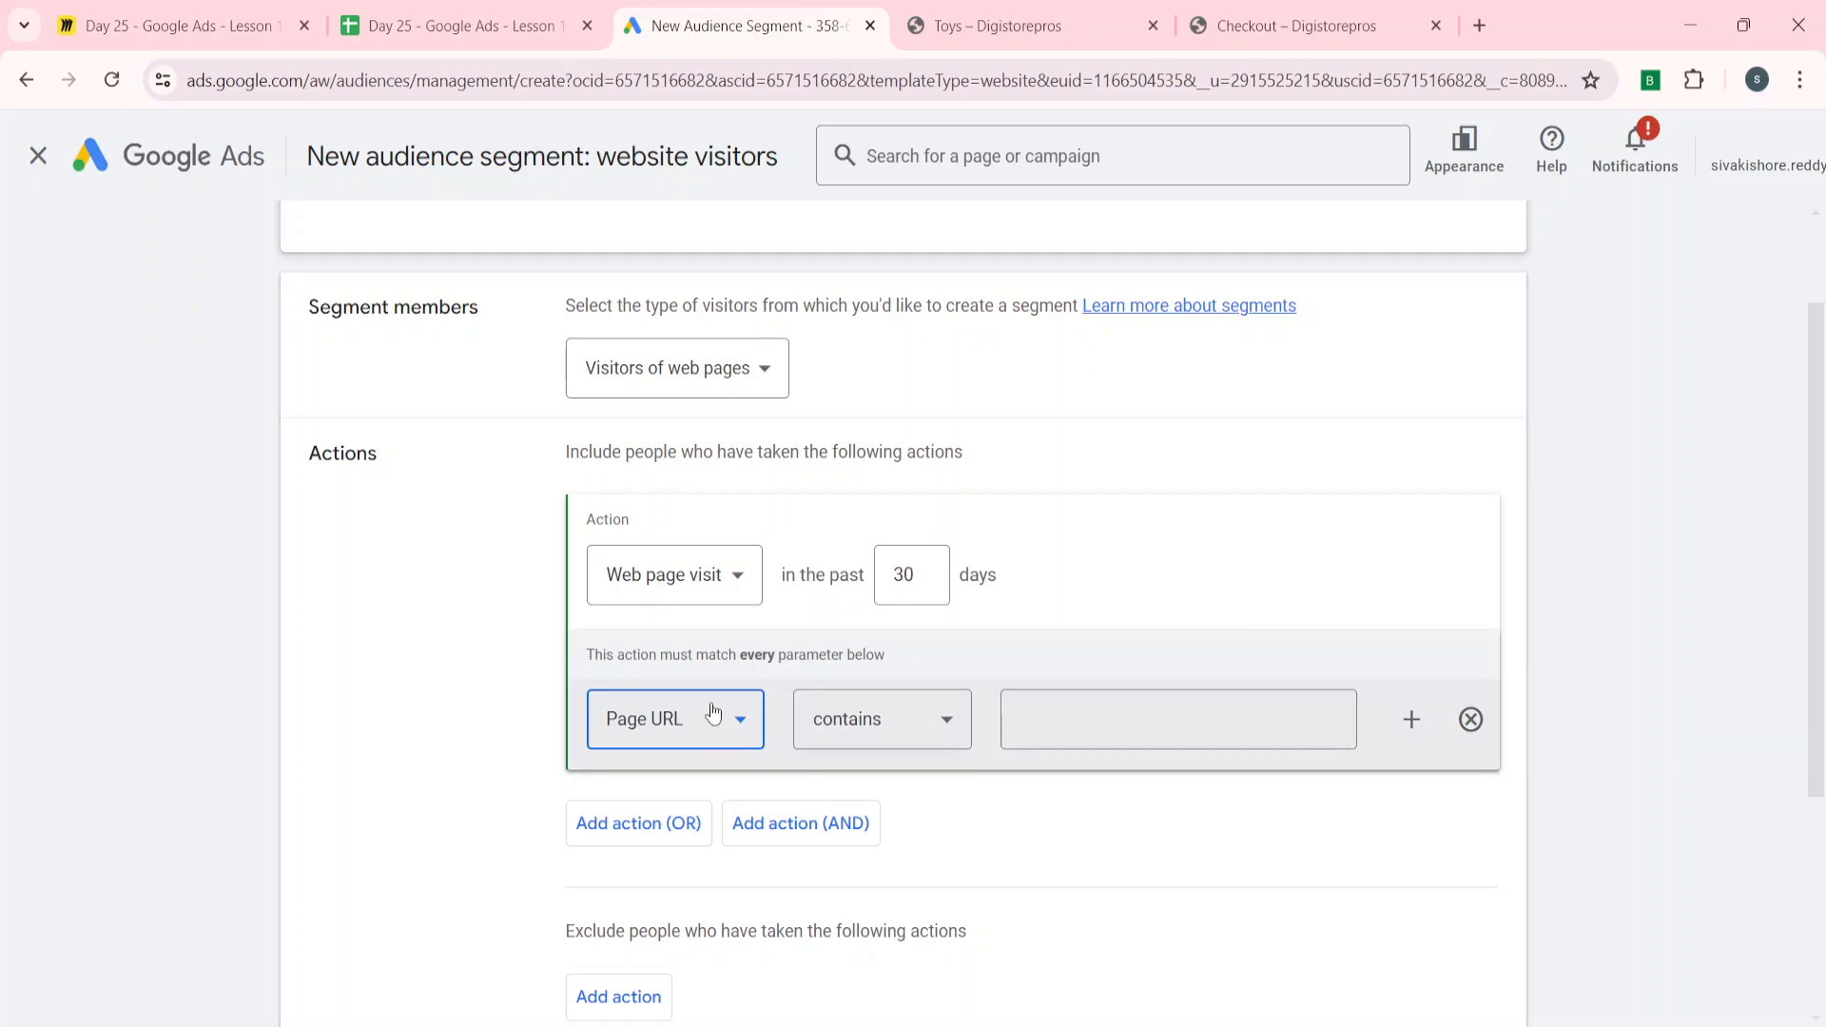
left_click(426, 4)
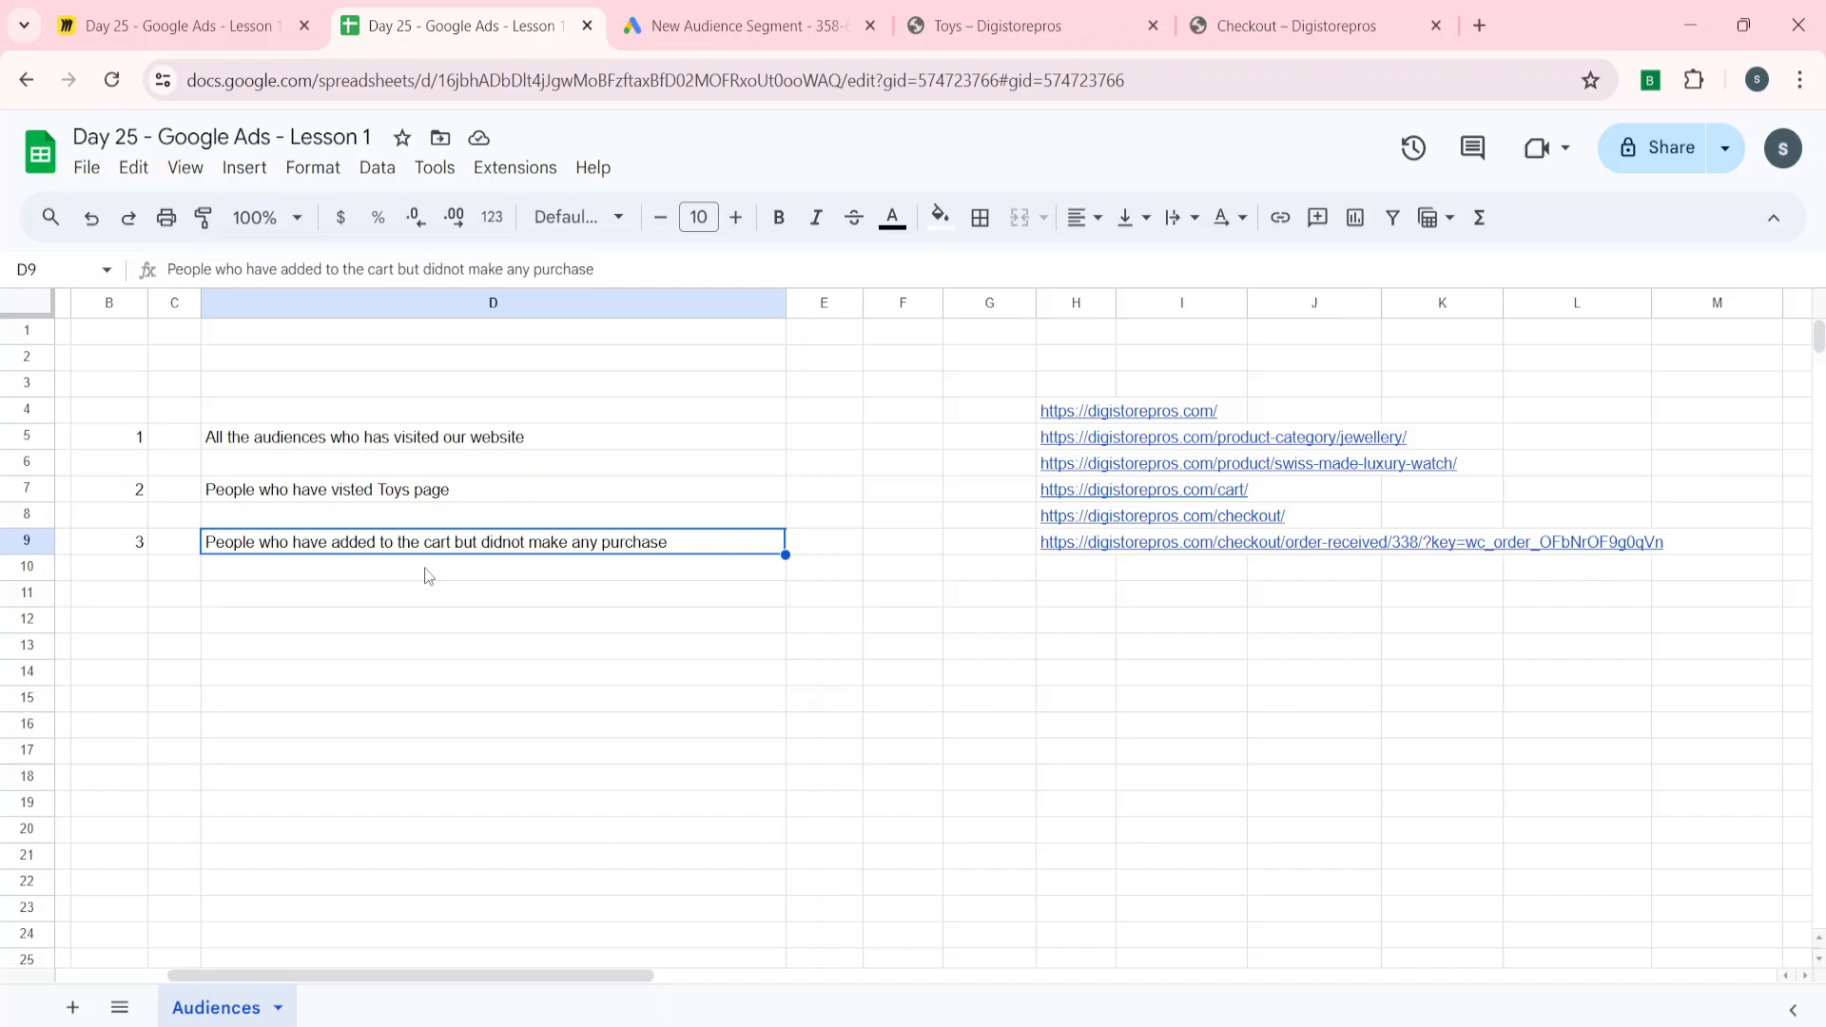
- Open the store's cart page, copy its URL and paste it as the included action's Page URL value
left_click(980, 19)
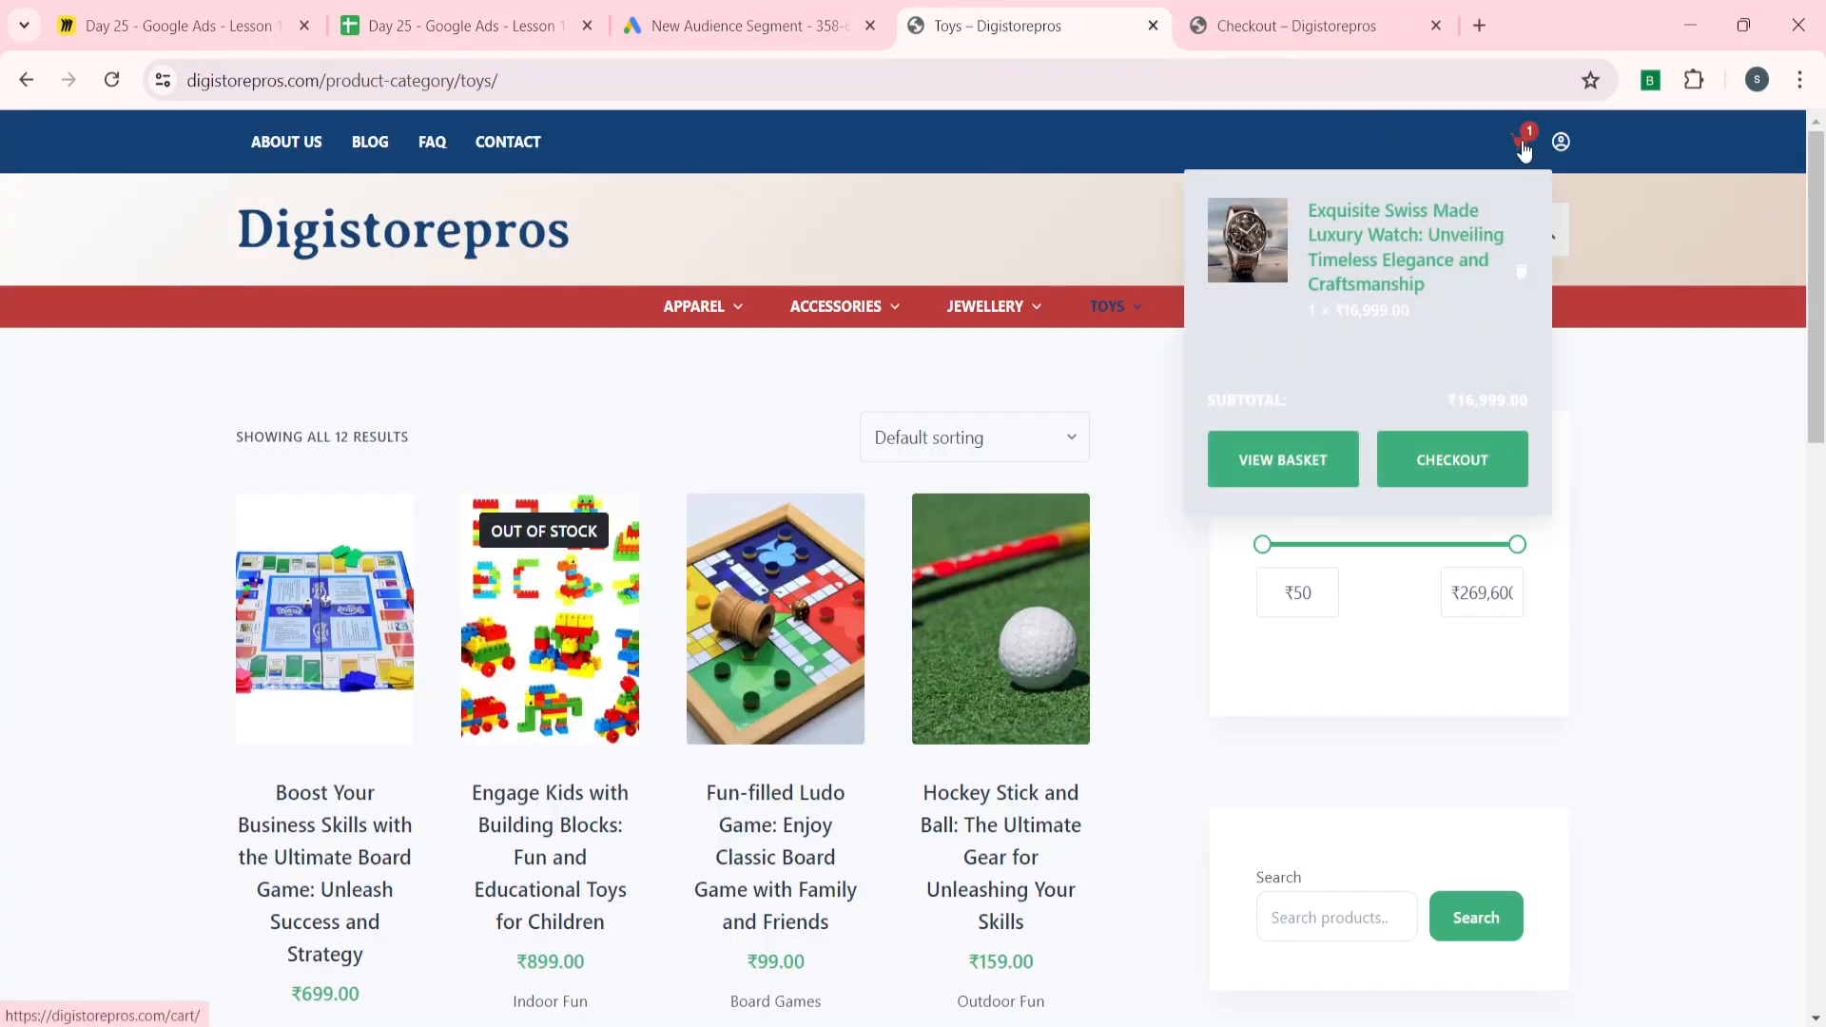
left_click(1521, 143)
left_click(257, 84)
key("ctrl+c")
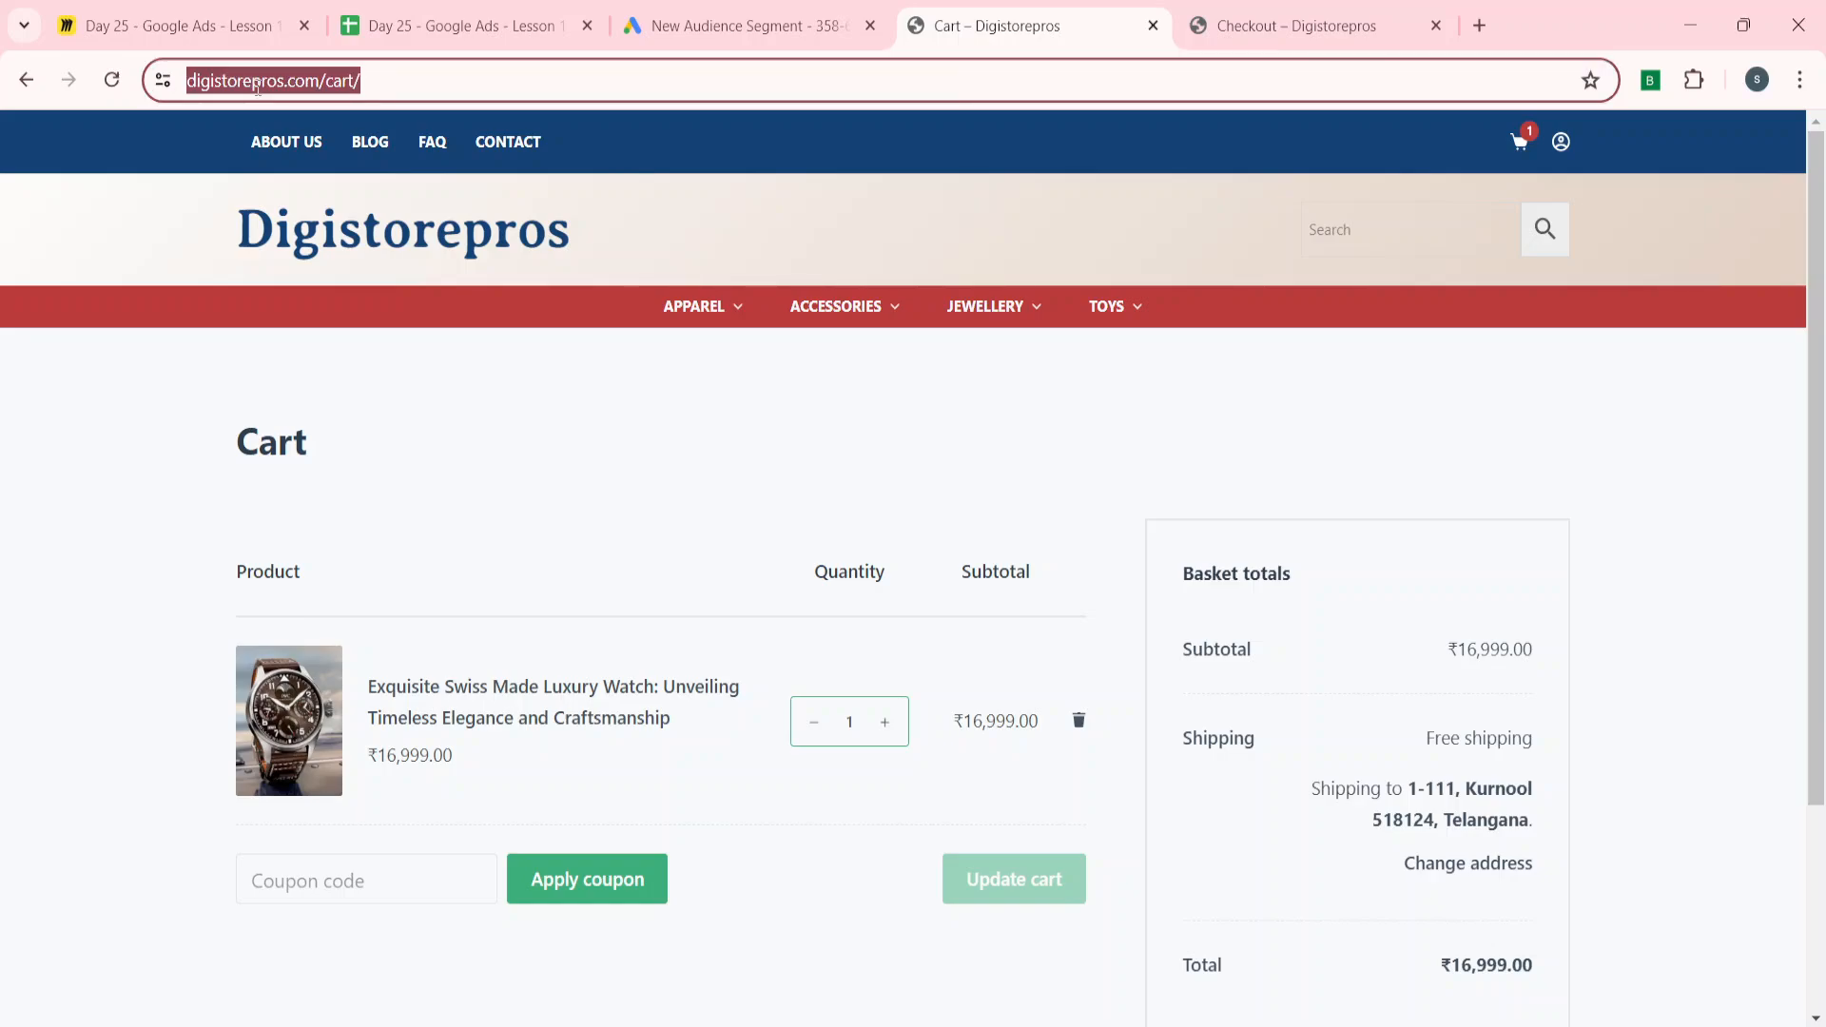
left_click(694, 21)
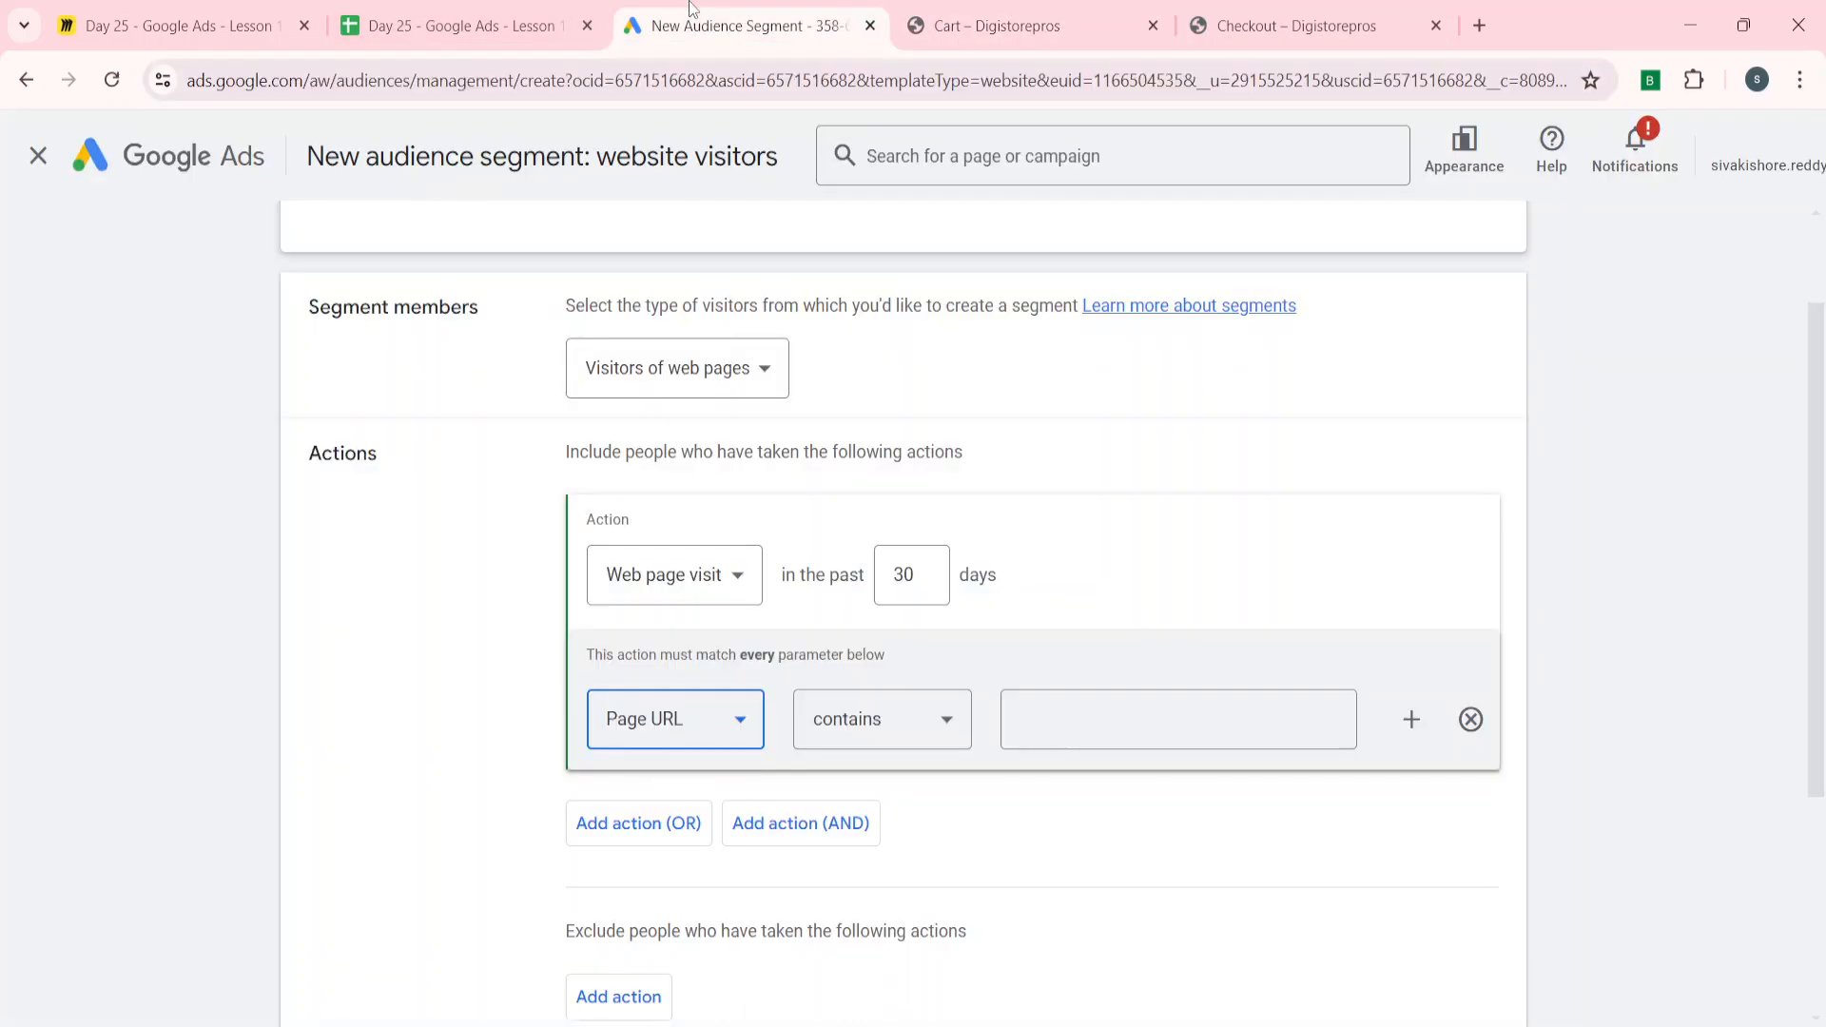
left_click(1090, 695)
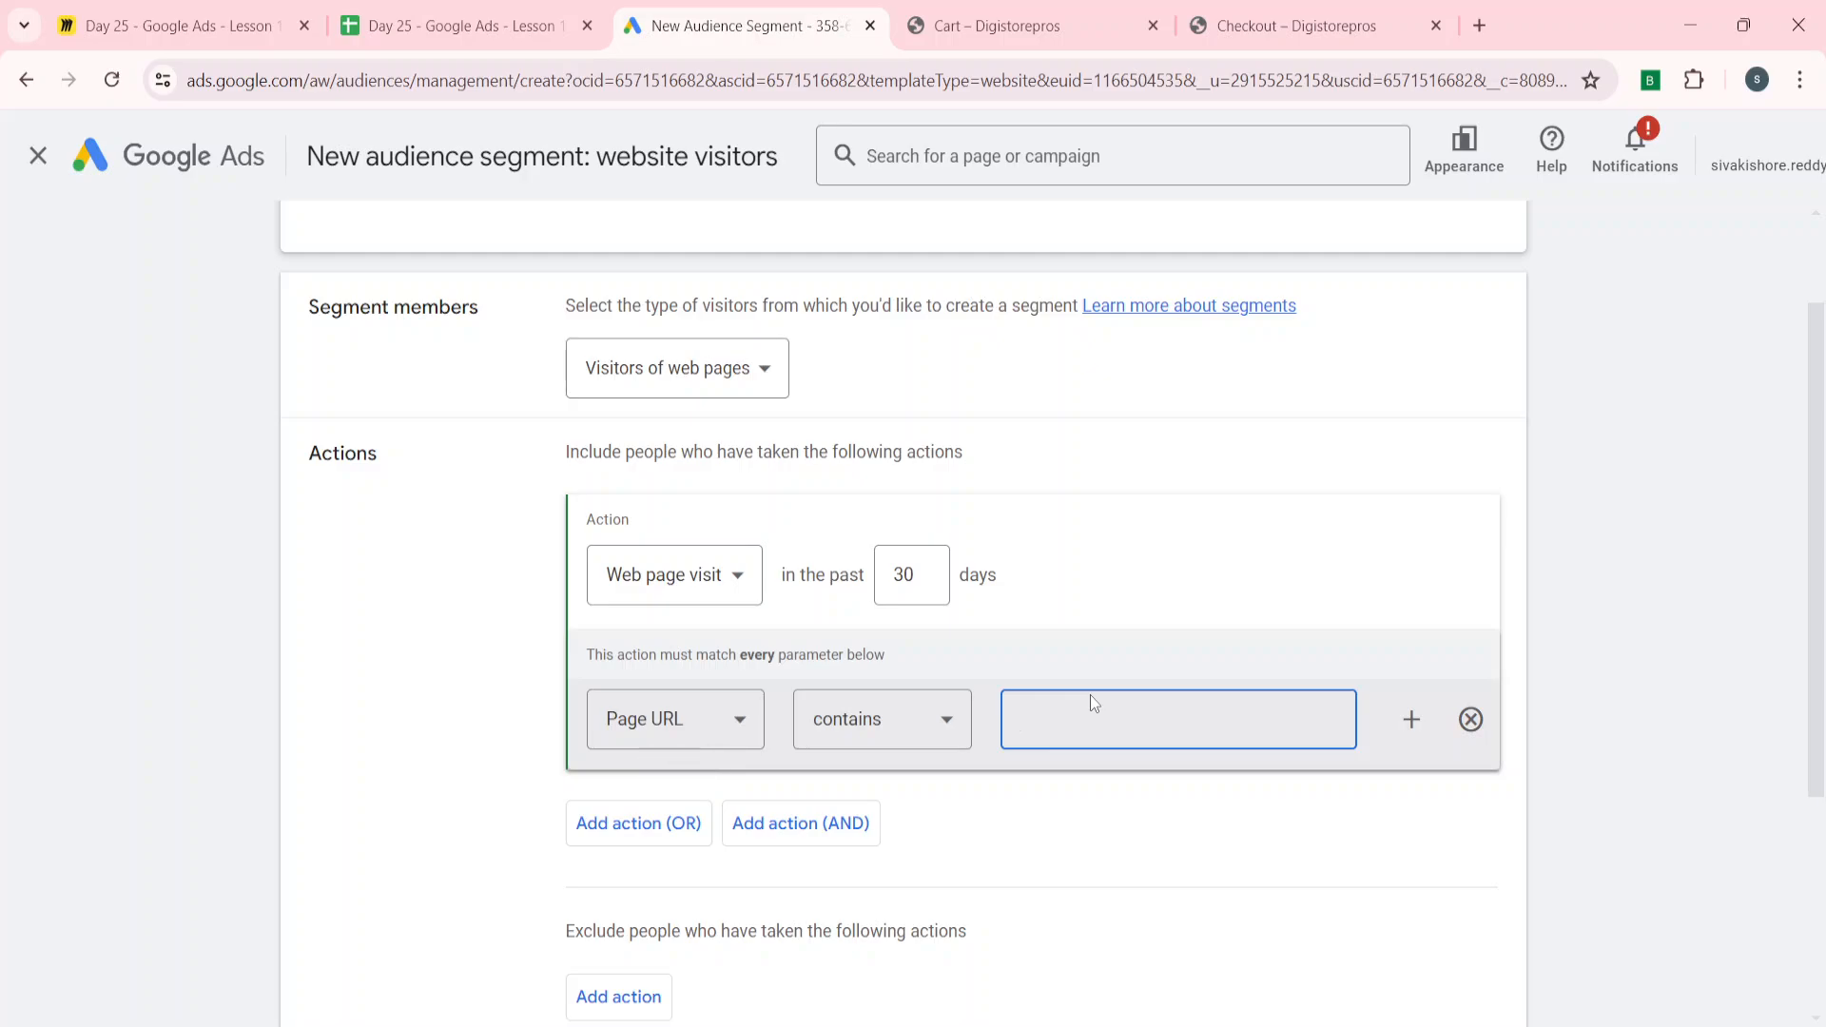
key("ctrl+v")
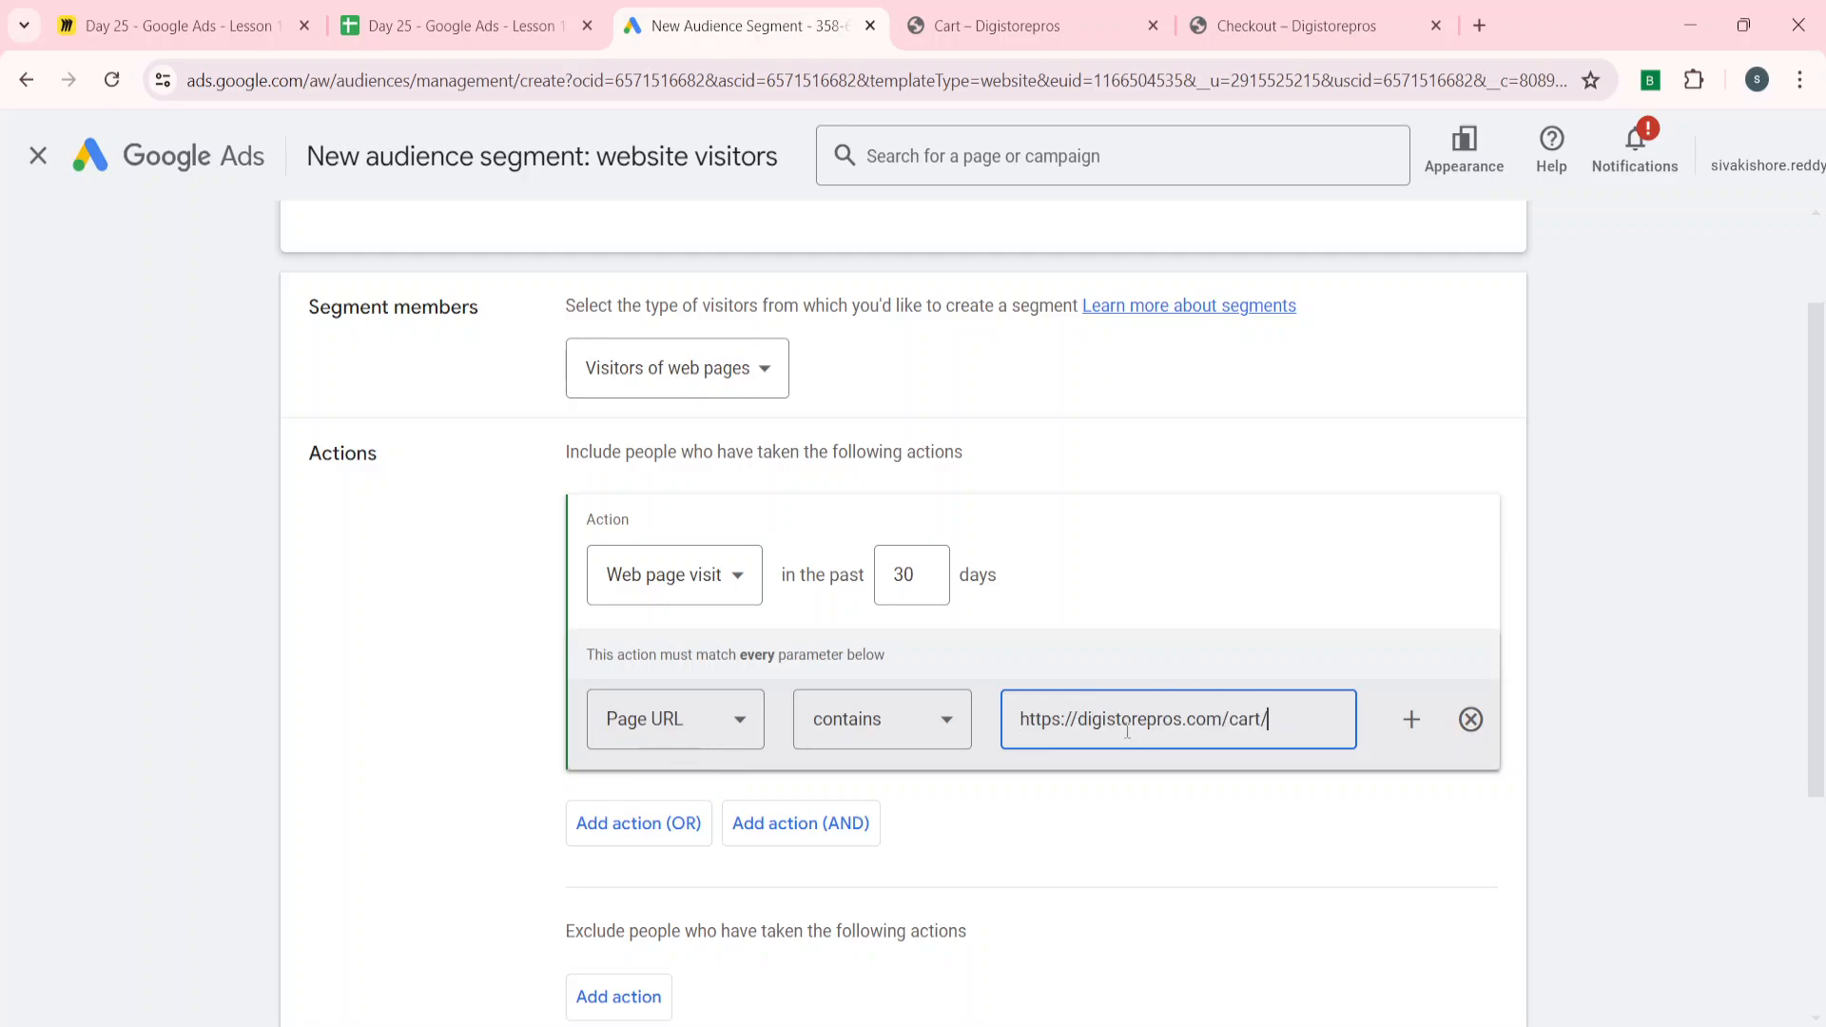
- Trim the included action's Page URL value to /cart/ by removing the protocol and domain
left_click(1225, 713)
key("BackSpace")
key("BackSpace")
key("BackSpace")
key("BackSpace")
key("BackSpace")
key("BackSpace")
key("BackSpace")
key("BackSpace")
key("BackSpace")
key("BackSpace")
key("BackSpace")
key("BackSpace")
key("BackSpace")
key("BackSpace")
key("BackSpace")
key("BackSpace")
key("BackSpace")
key("BackSpace")
key("BackSpace")
key("BackSpace")
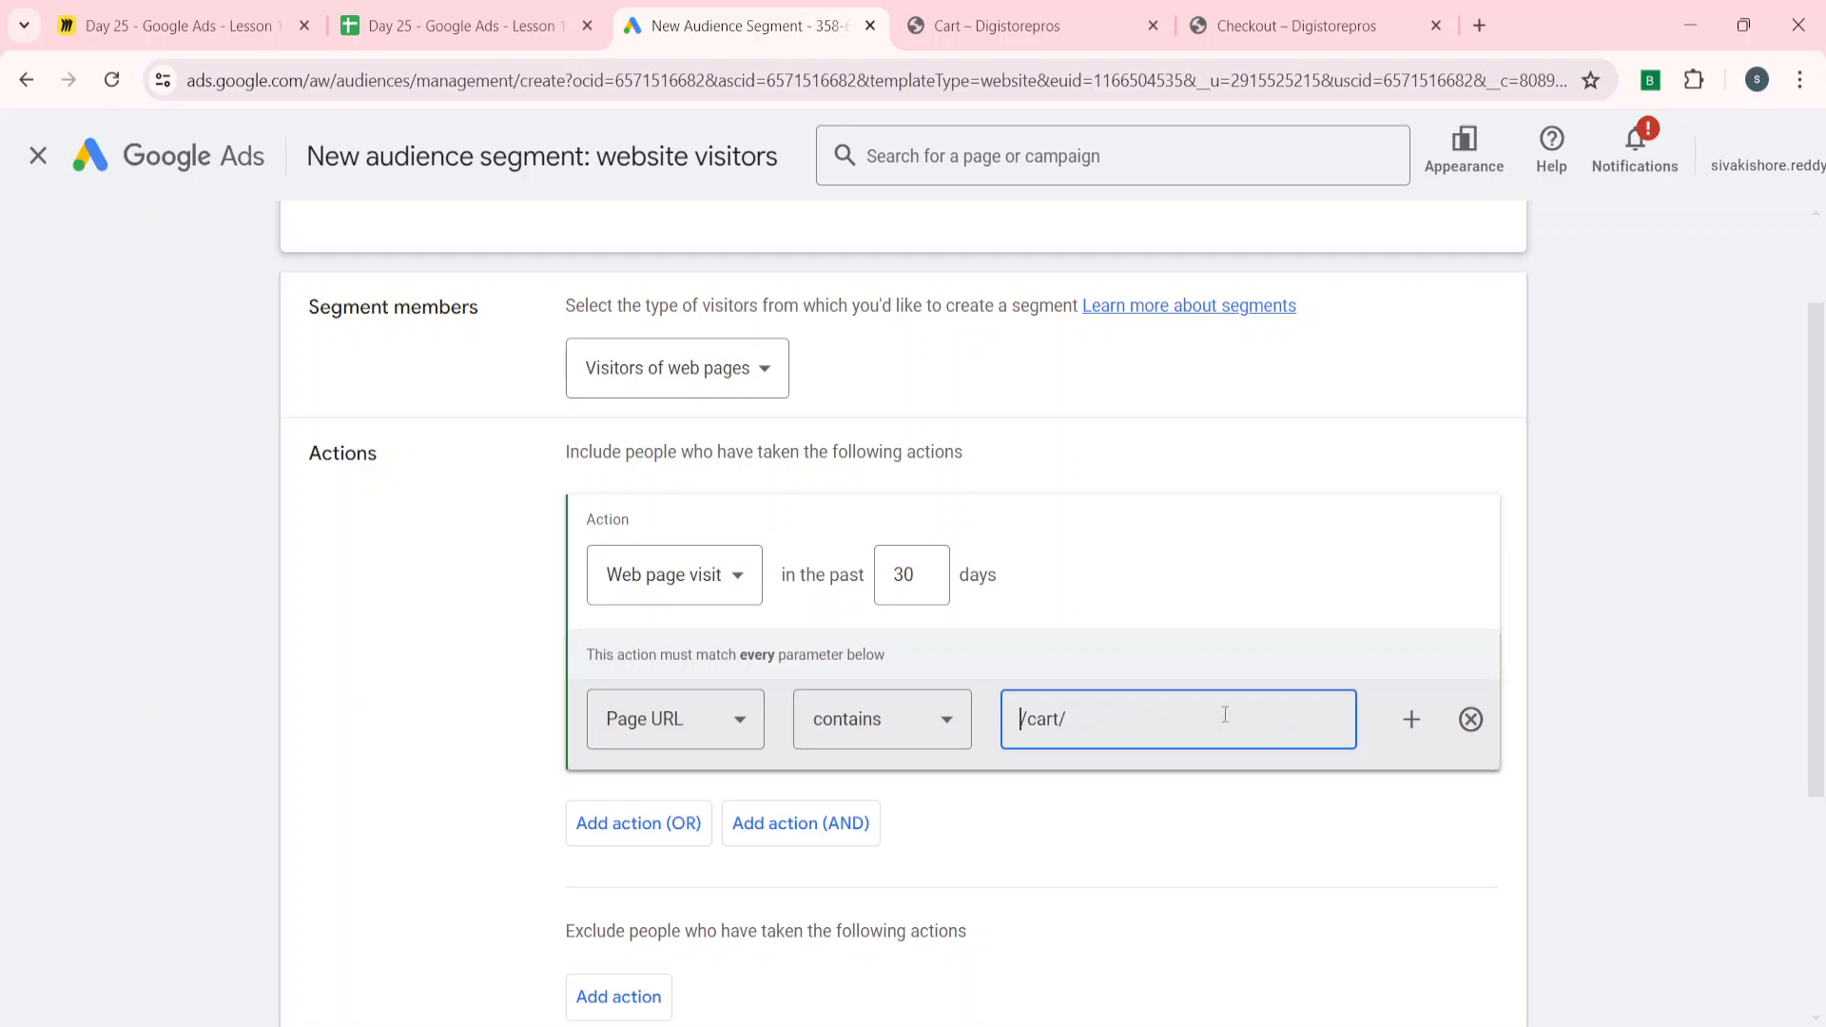
left_click(1594, 689)
- Add an excluded Web page visit action for the past 30 days, refined by Page URL with the equals operator
scroll(1594, 689, "down", 1)
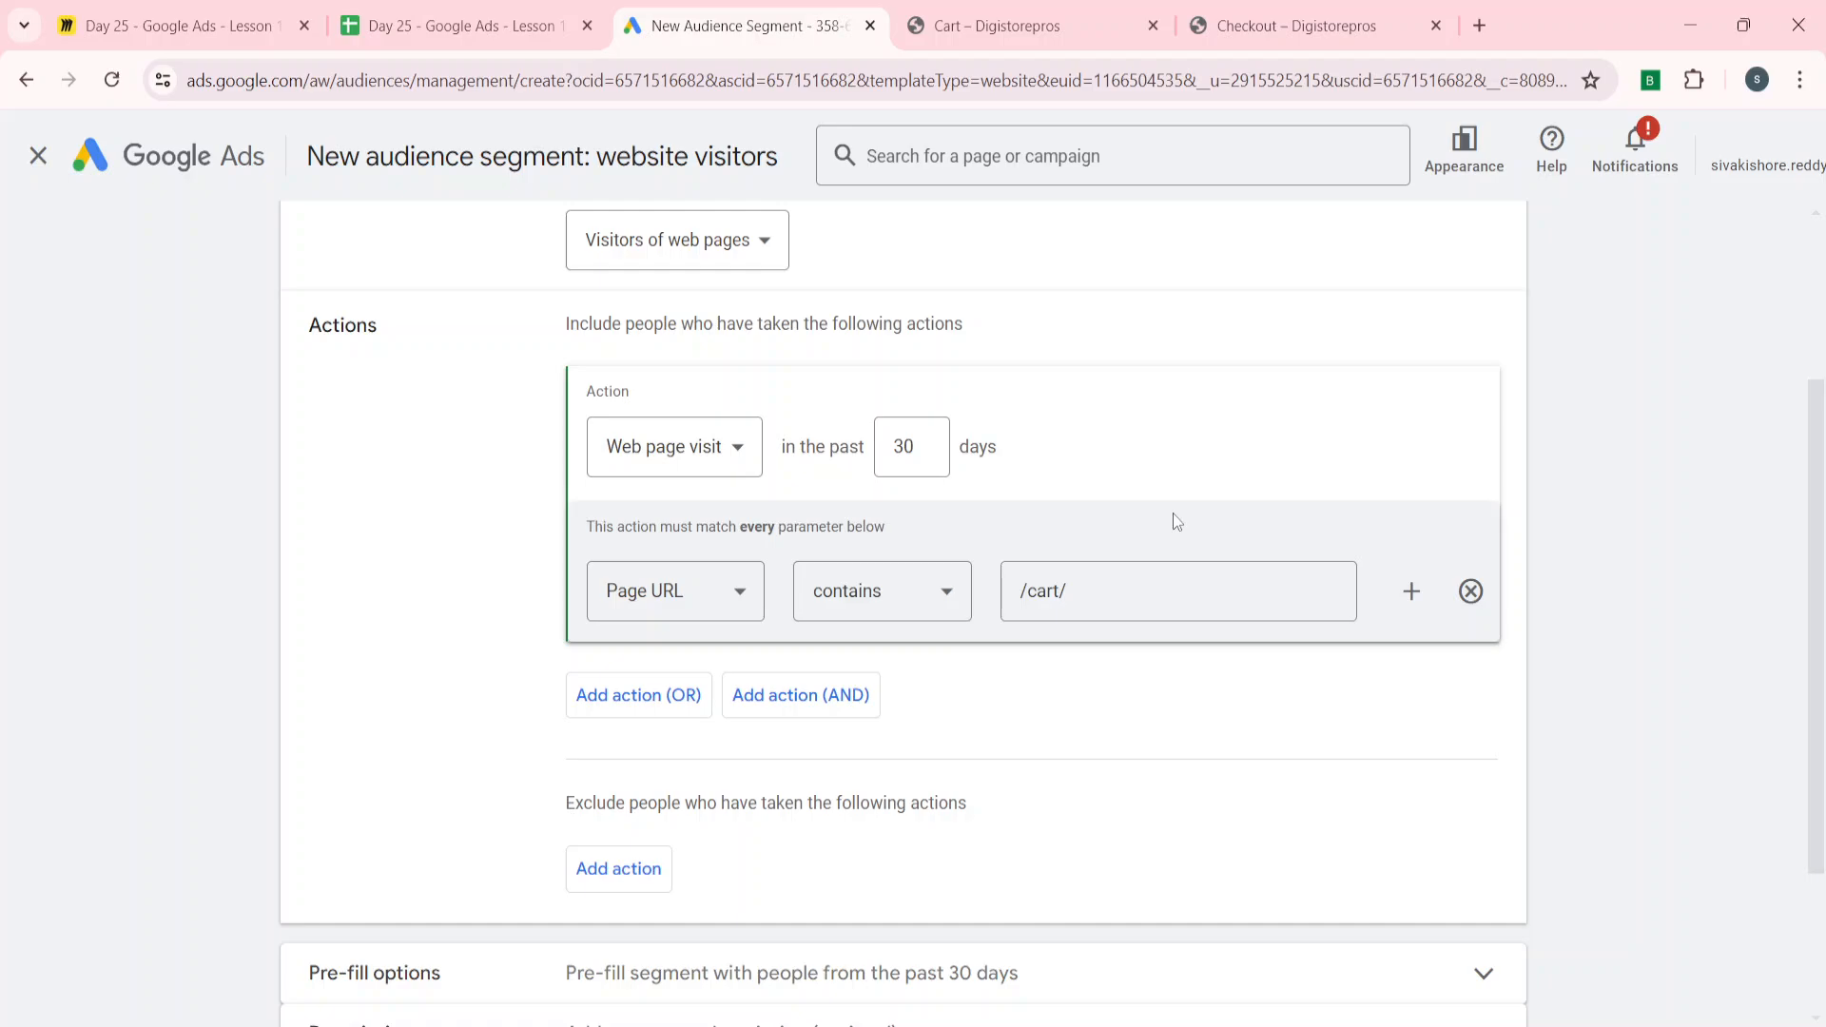
scroll(1173, 512, "down", 3)
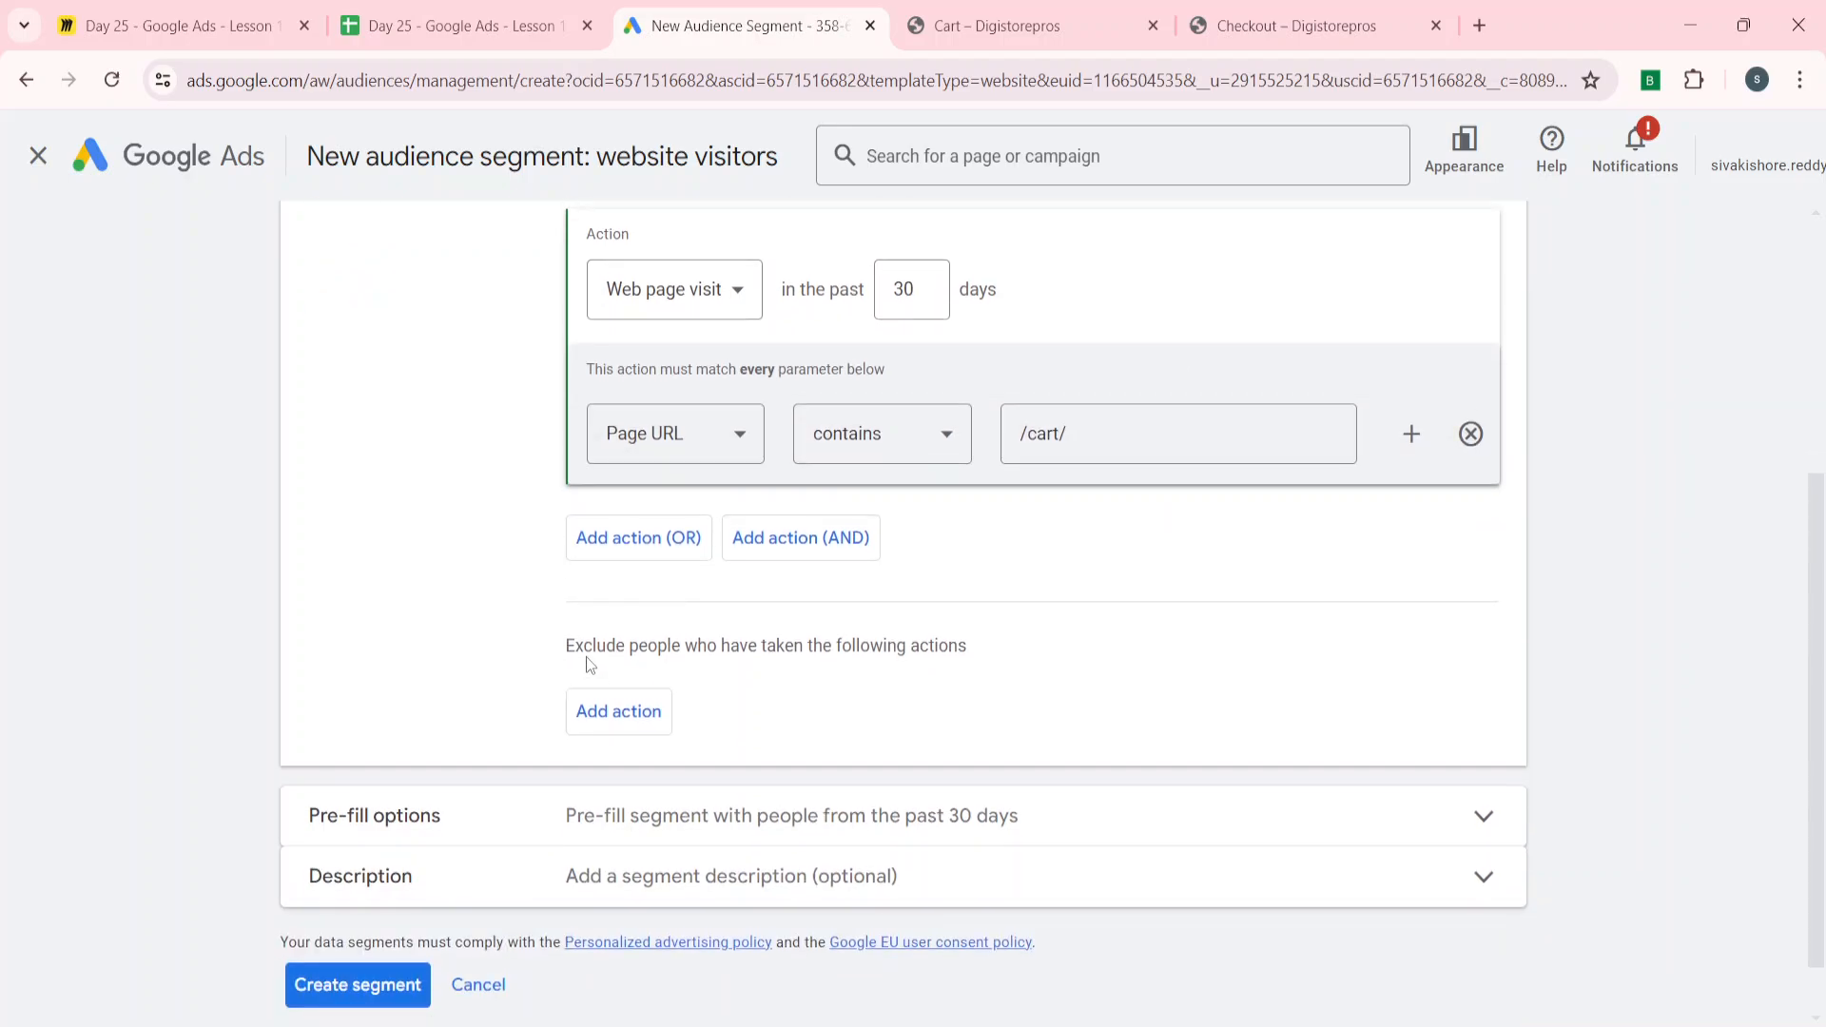
left_click(619, 715)
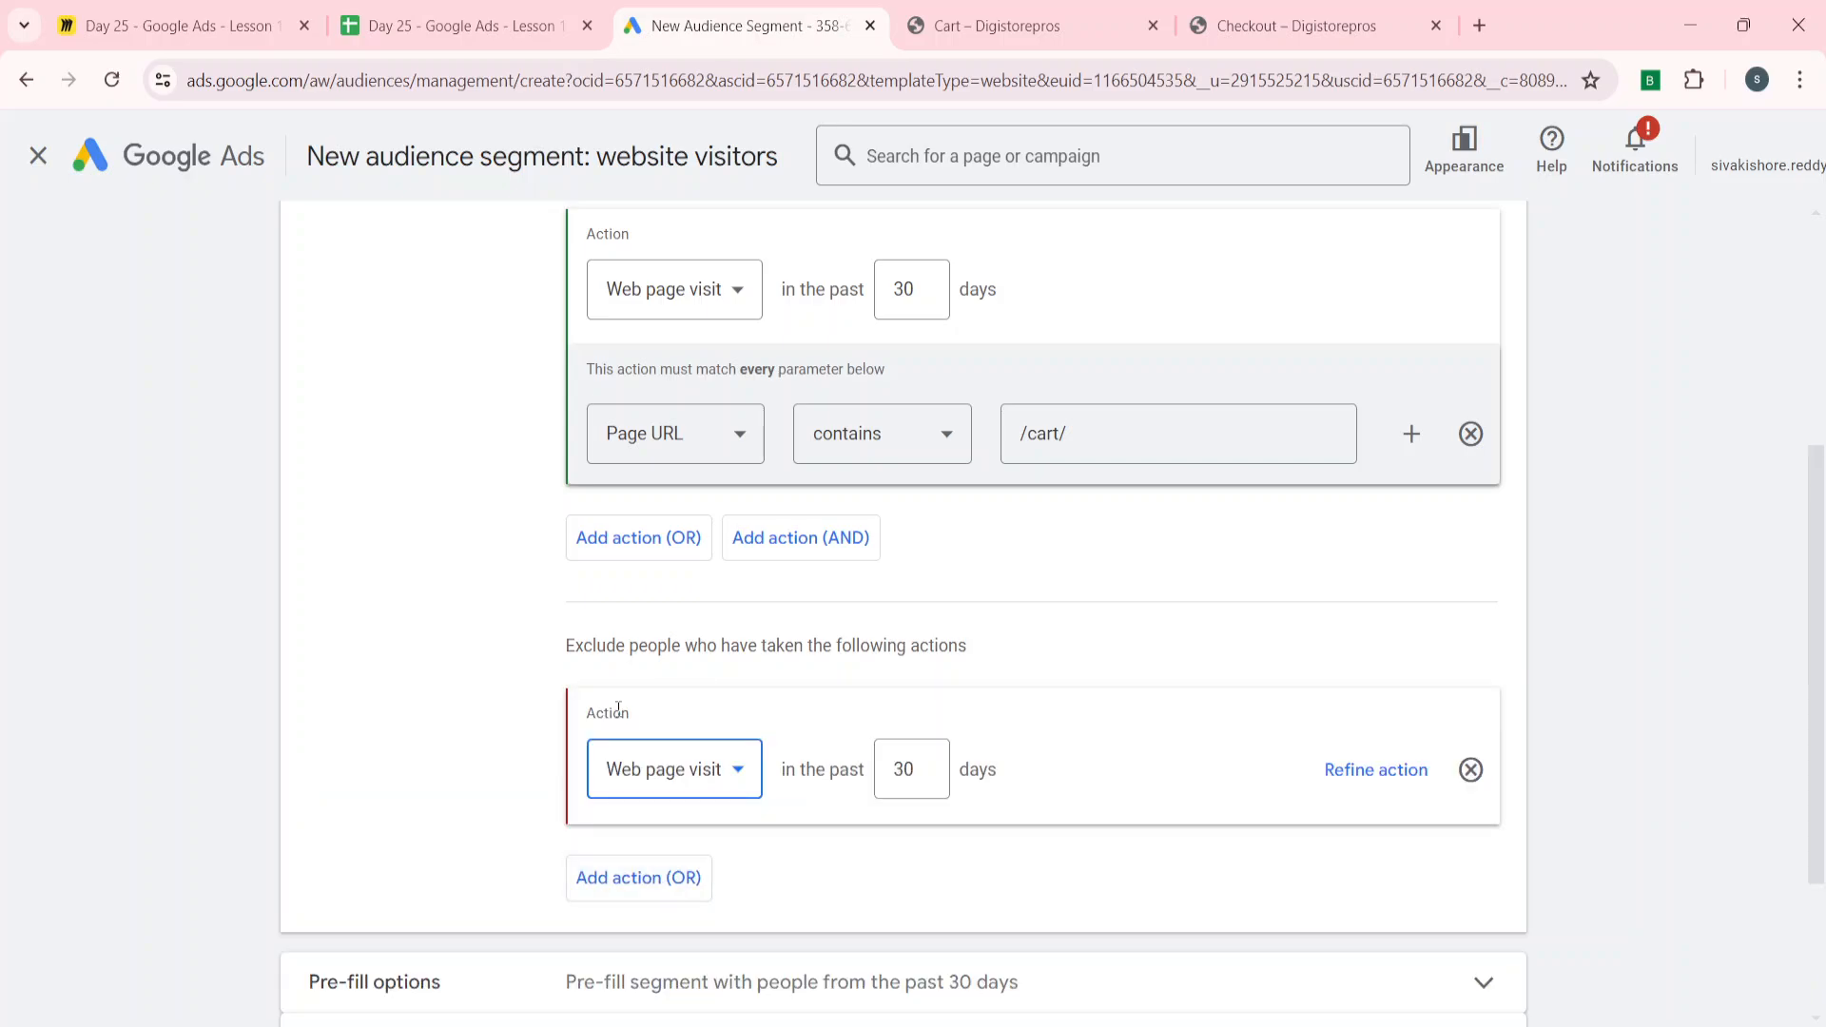
left_click(1380, 774)
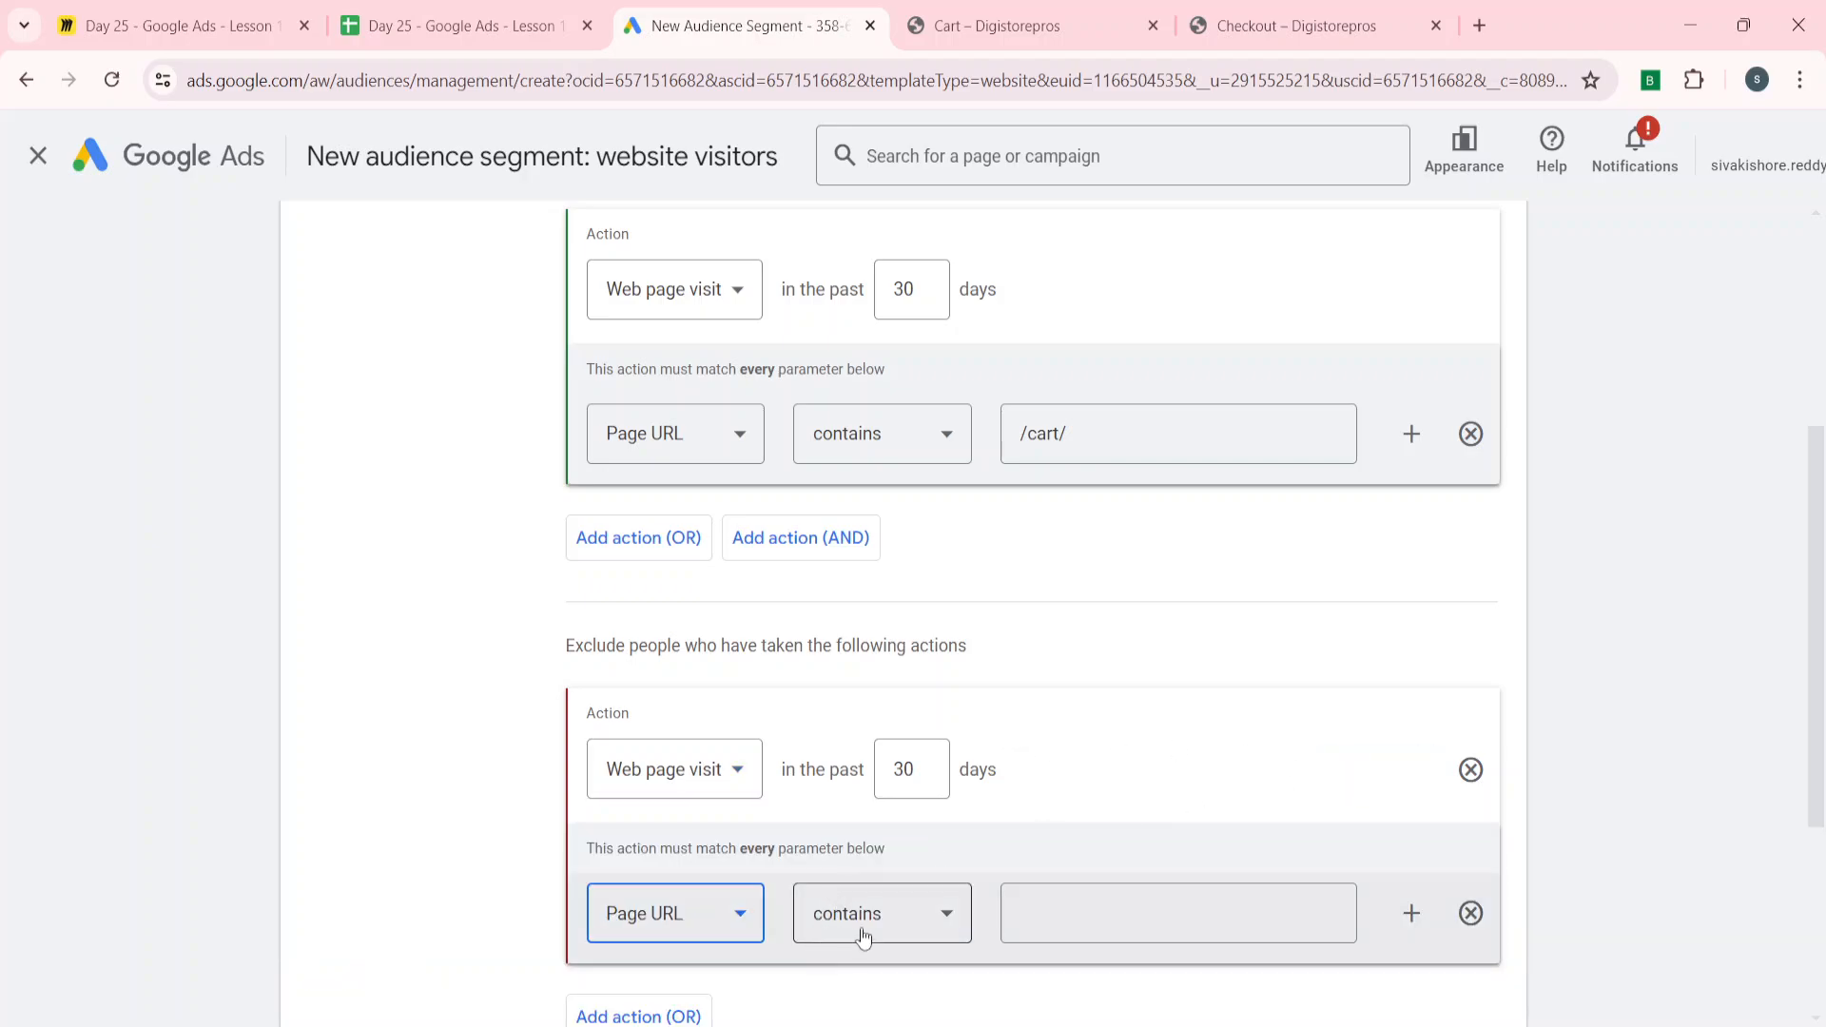
left_click(880, 924)
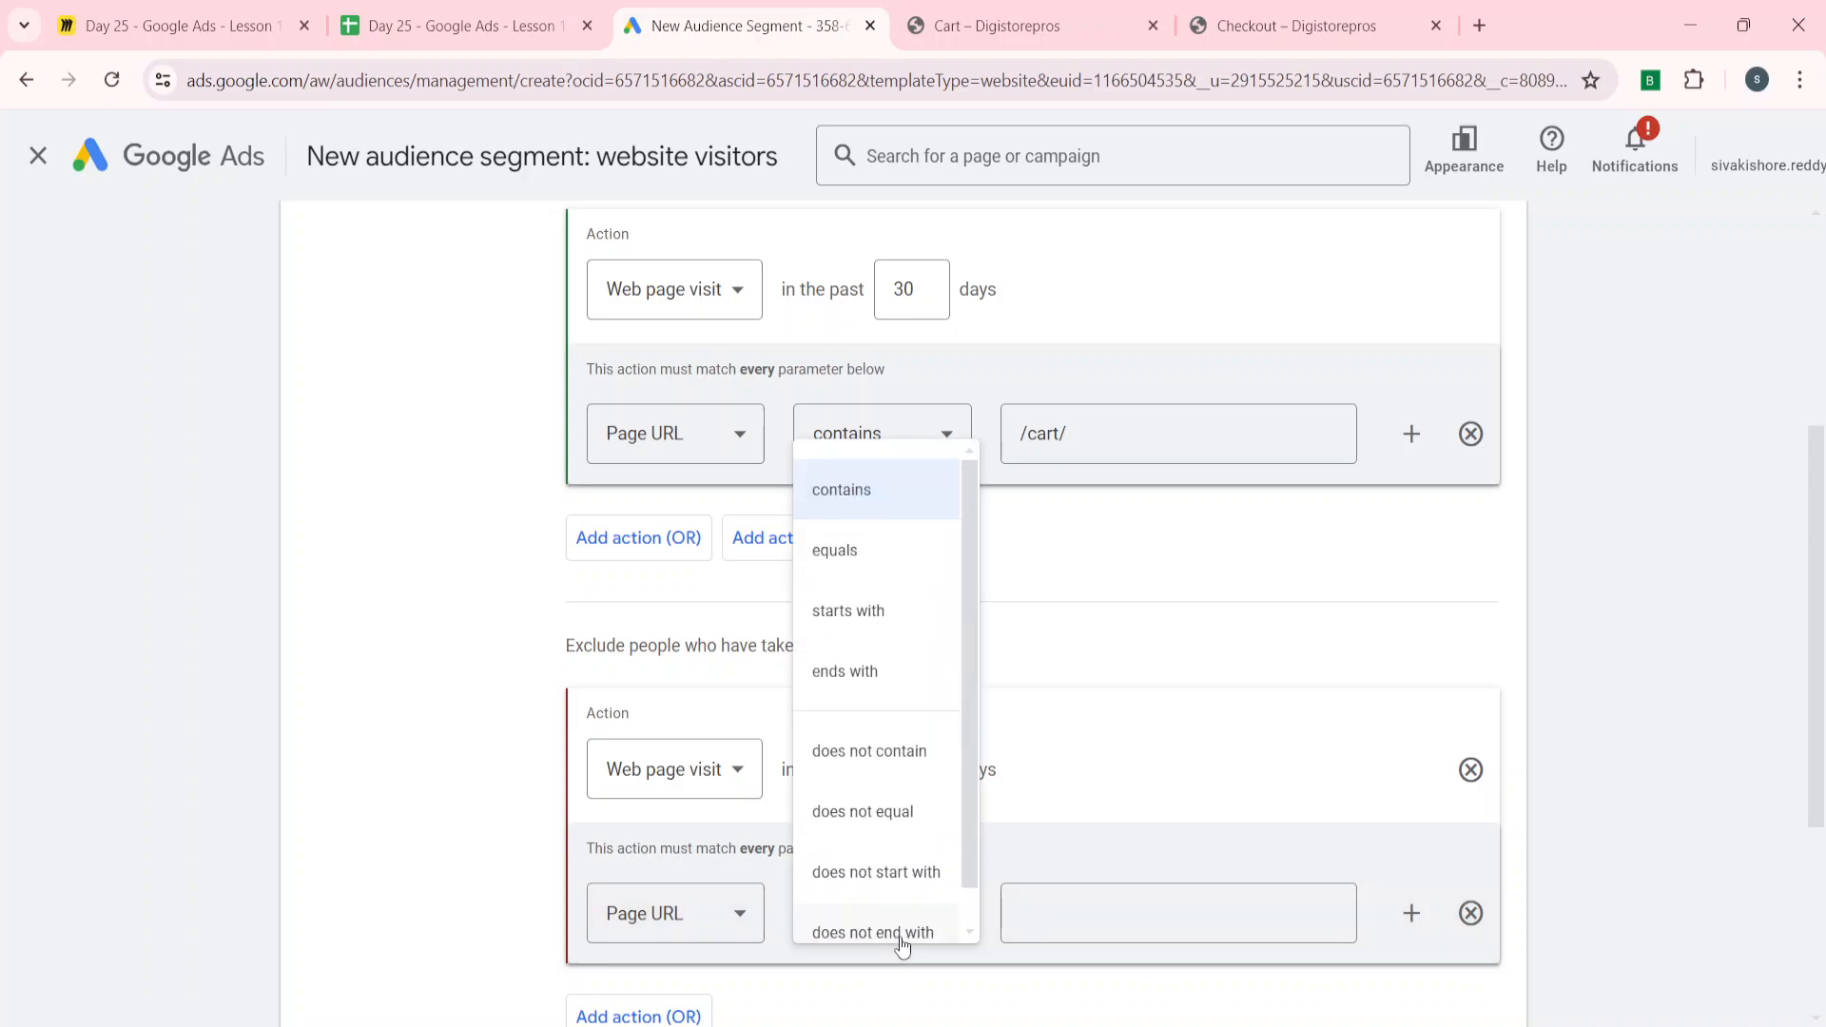
left_click(849, 555)
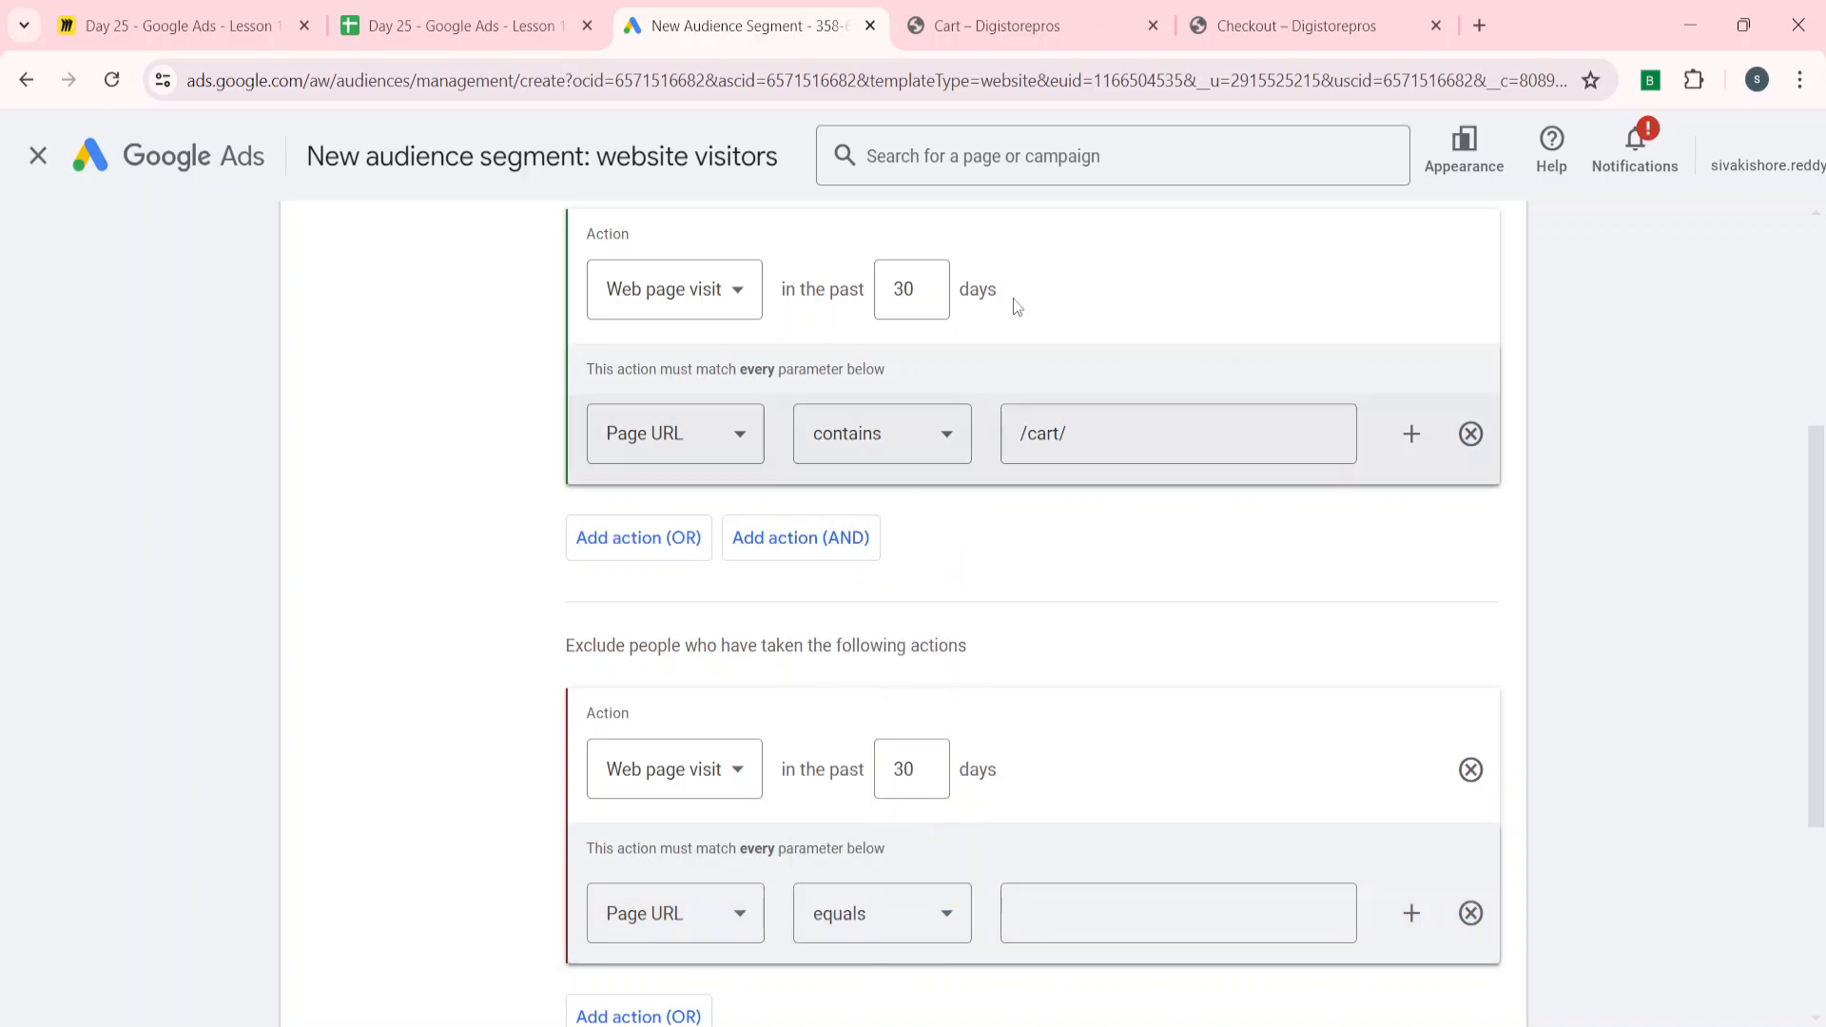
- Check the store's order confirmation page and set the exclusion's Page URL operator to contains
left_click(1284, 10)
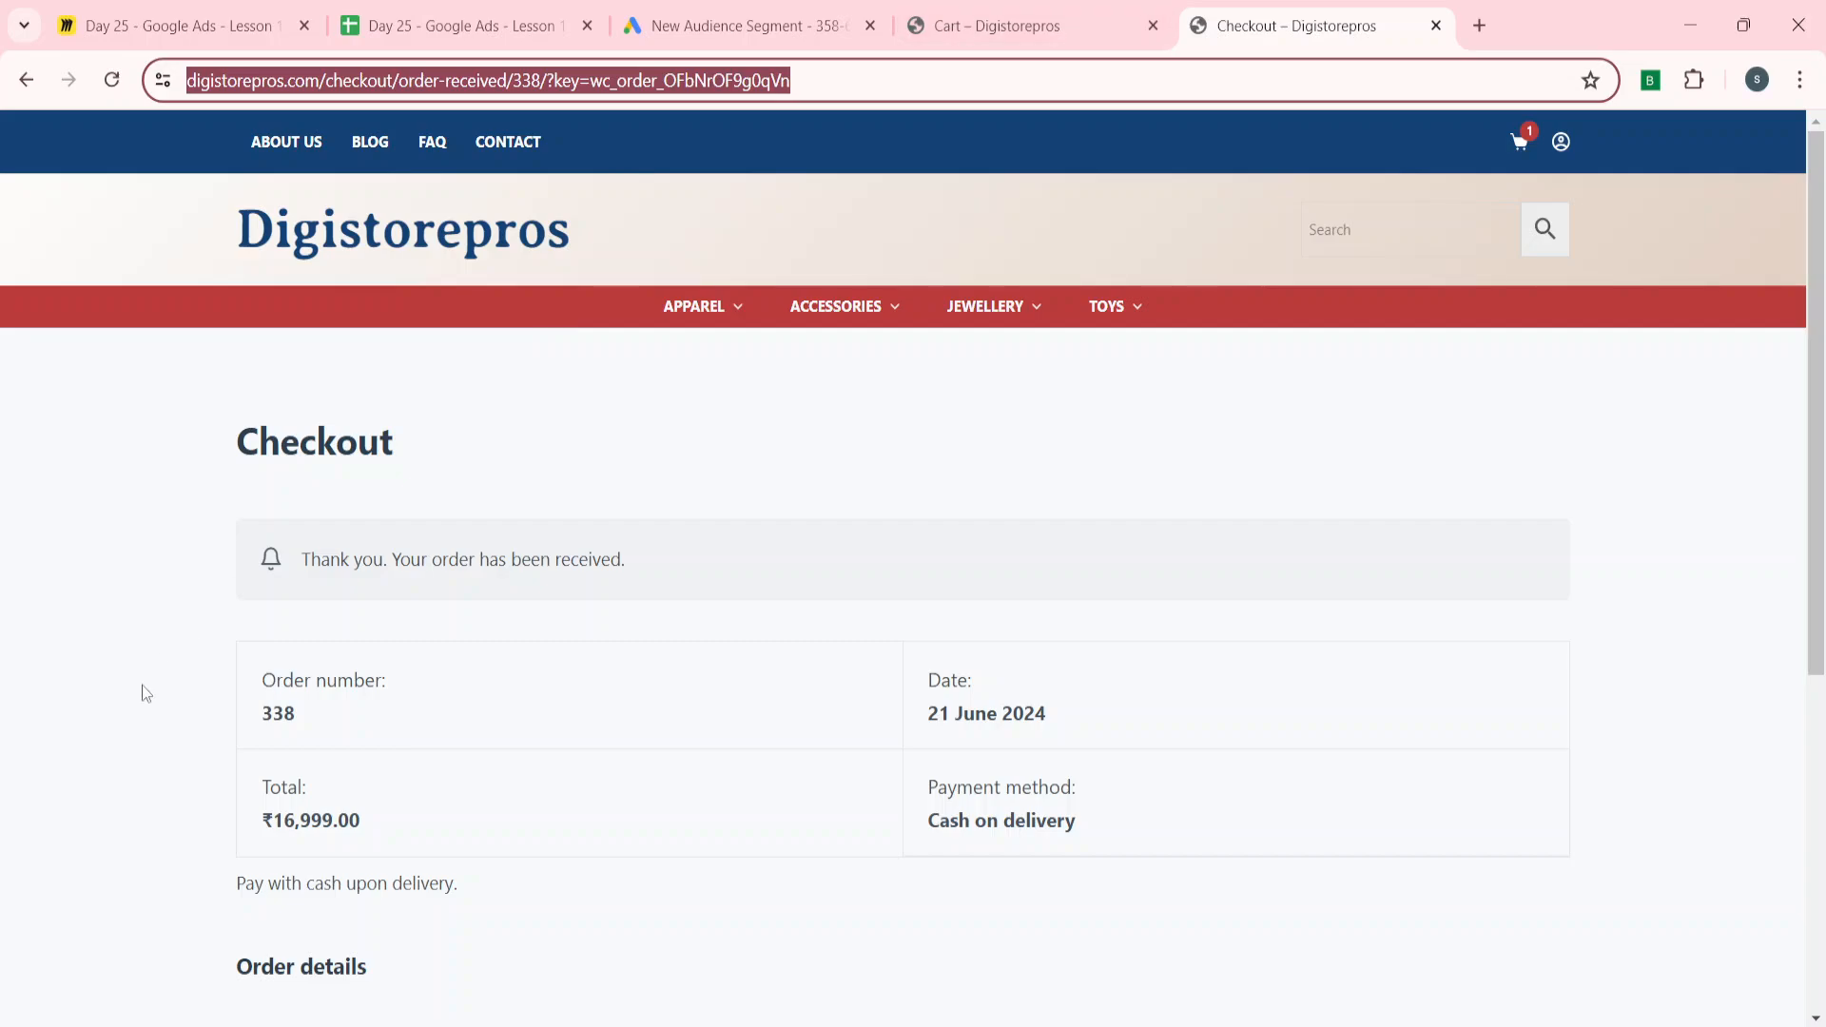
left_click(751, 21)
left_click(875, 915)
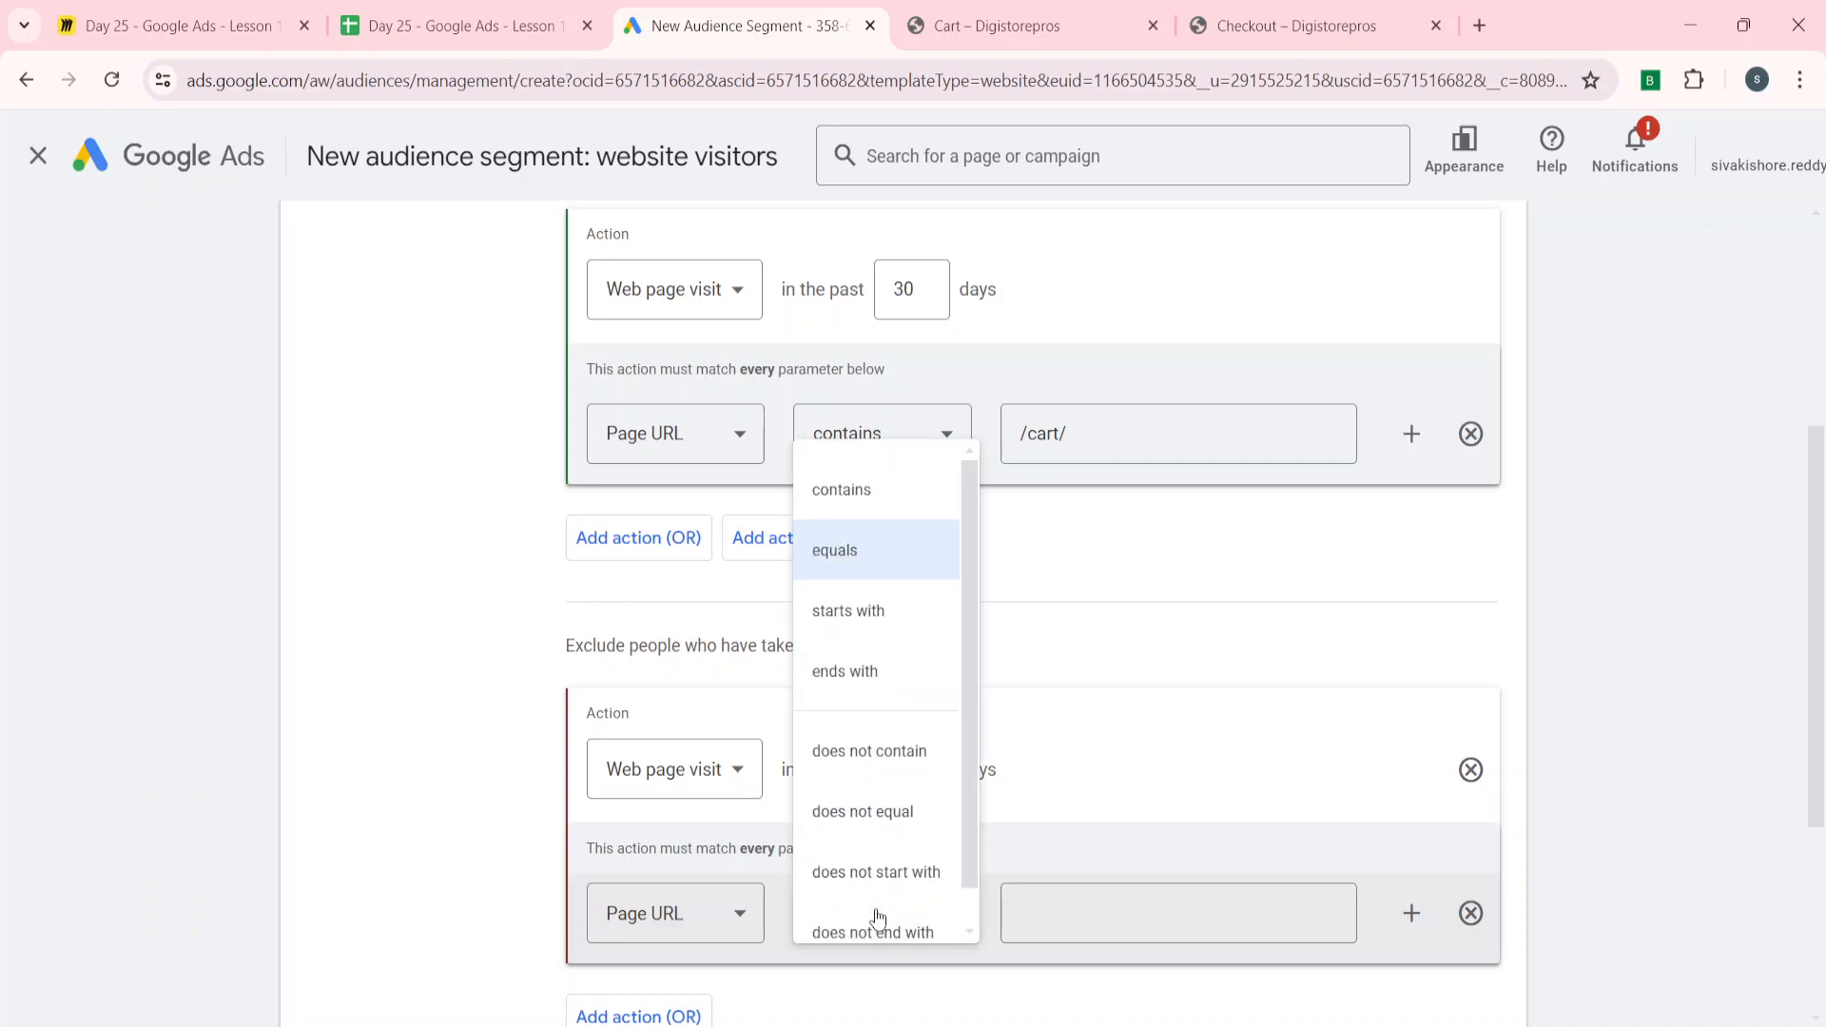
left_click(842, 561)
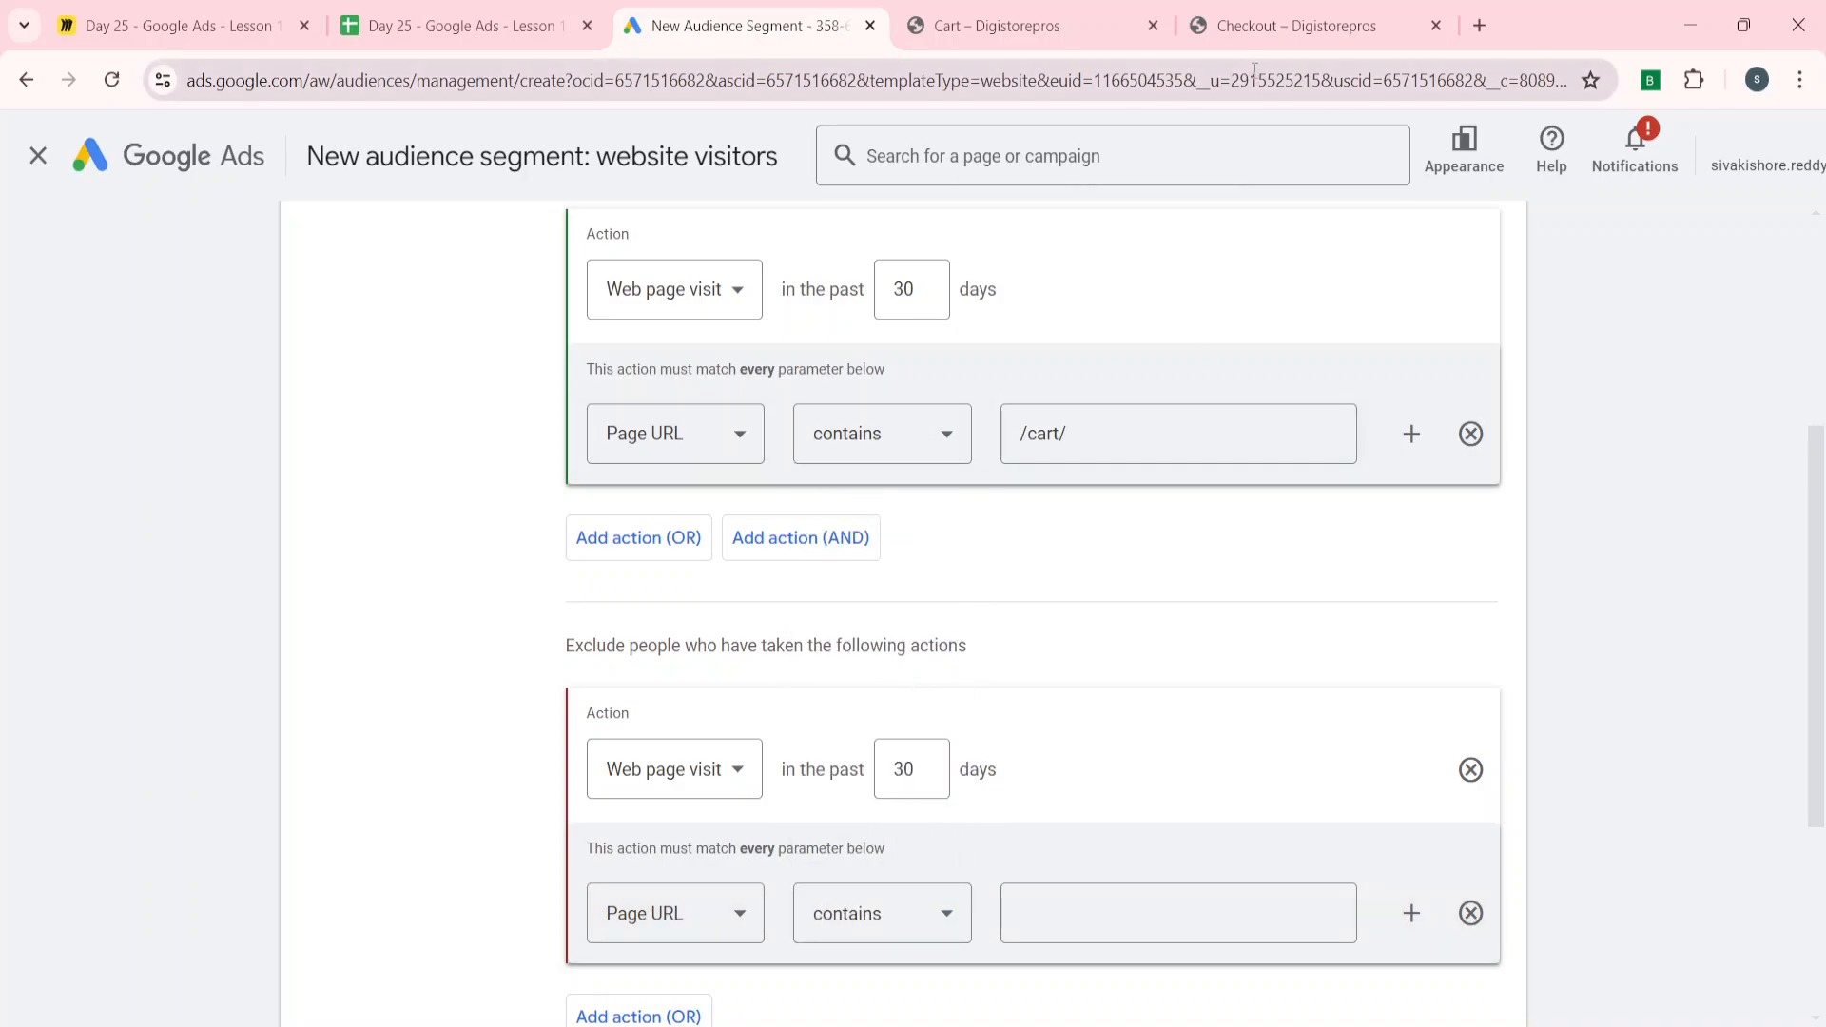
- Examine the order-specific part of the order confirmation page's URL and compare it with the exclusion's Page URL condition
left_click(1267, 10)
left_click(66, 399)
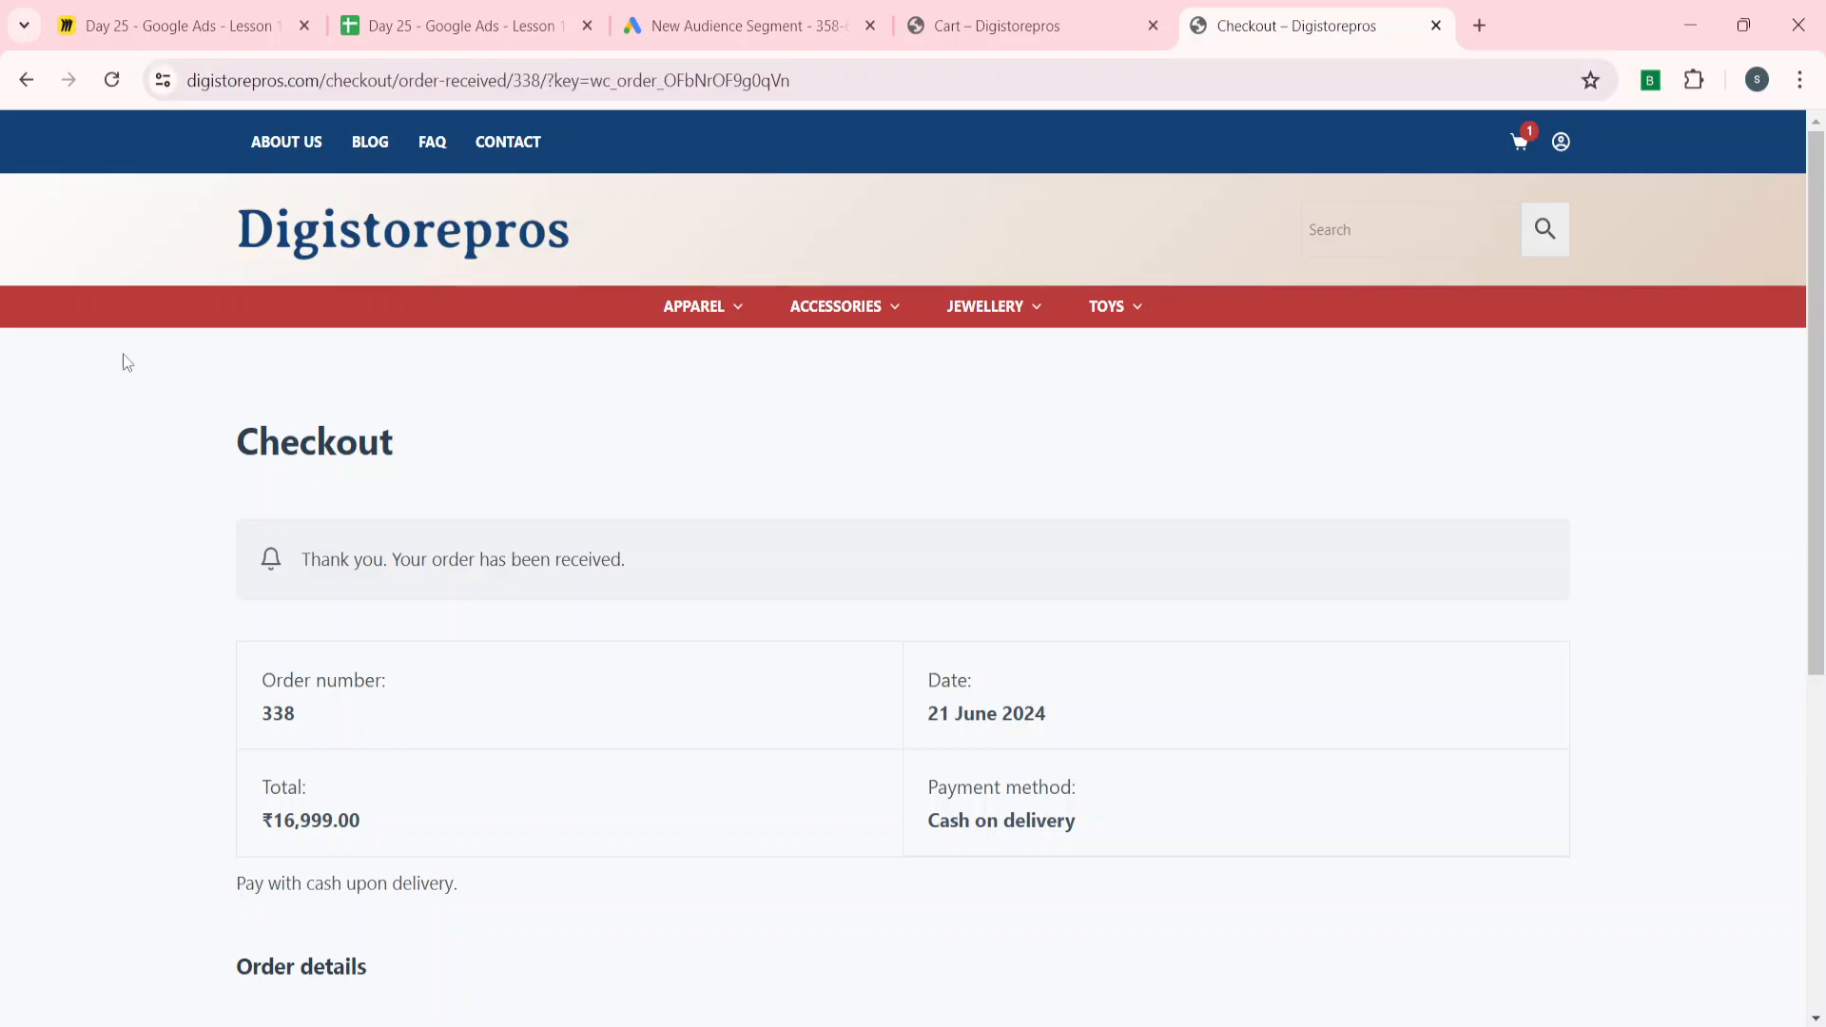
left_click(517, 80)
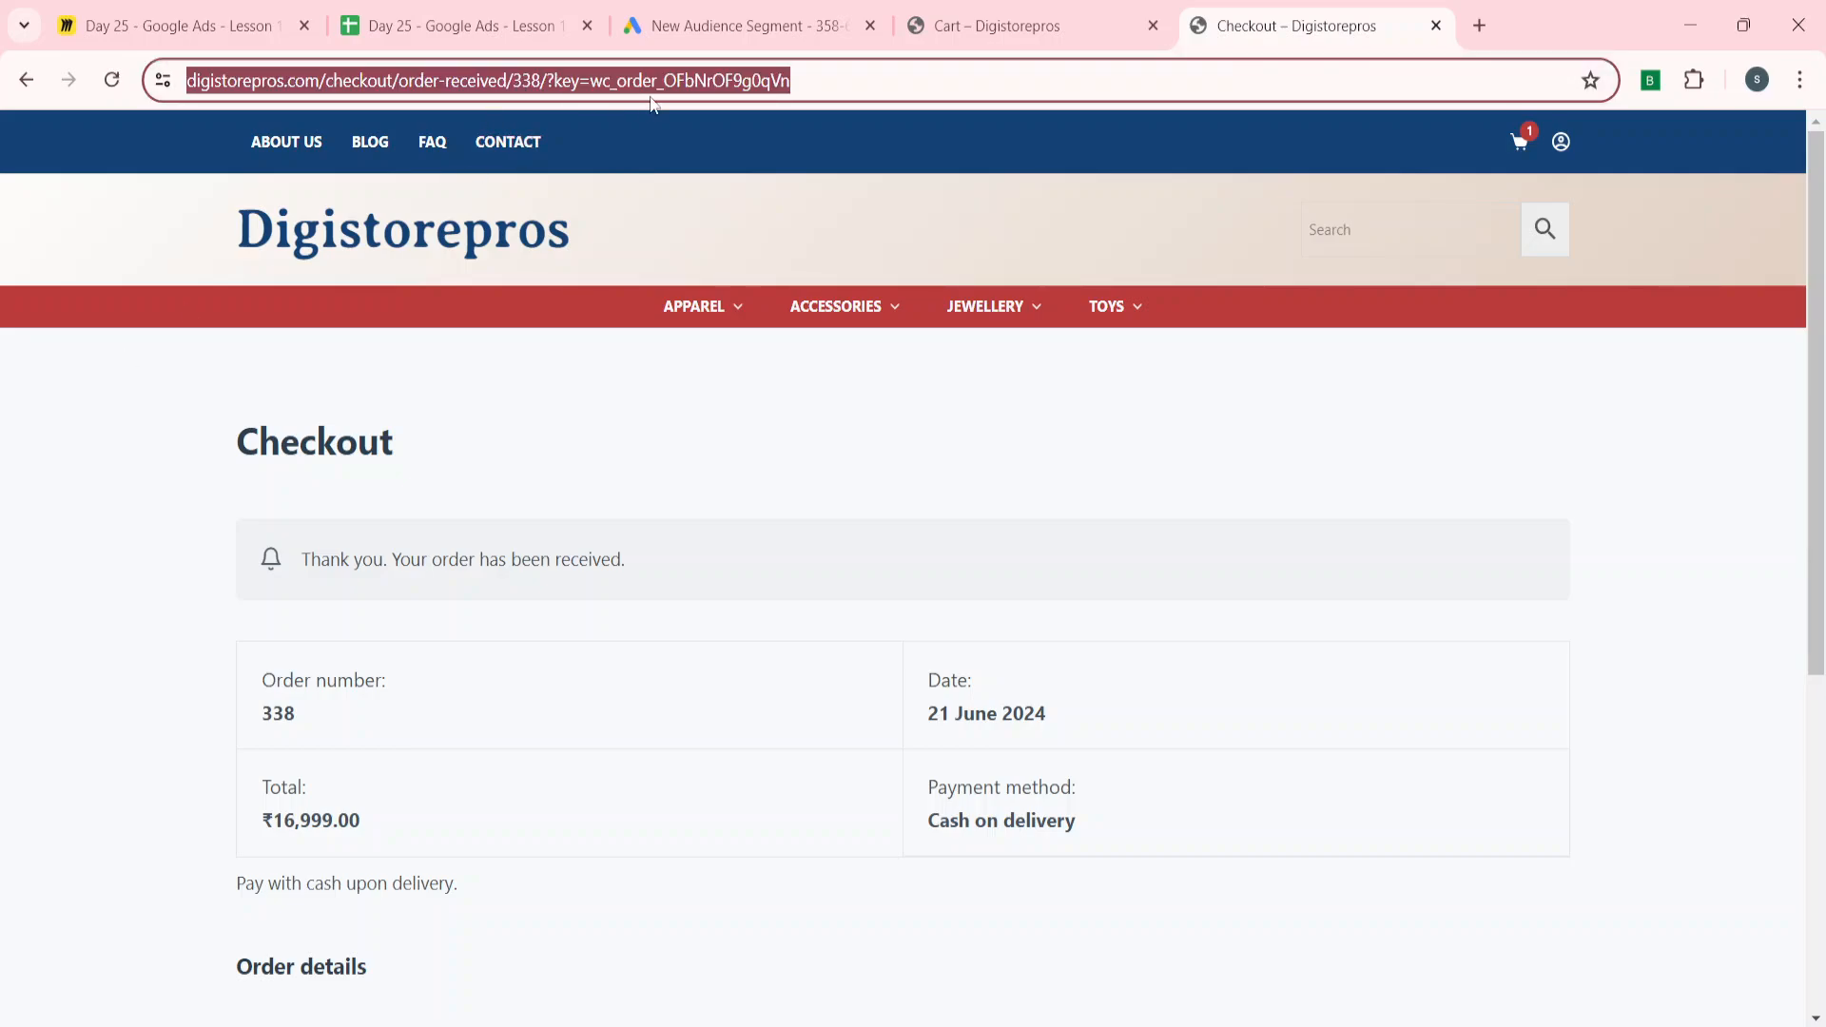
left_click(578, 82)
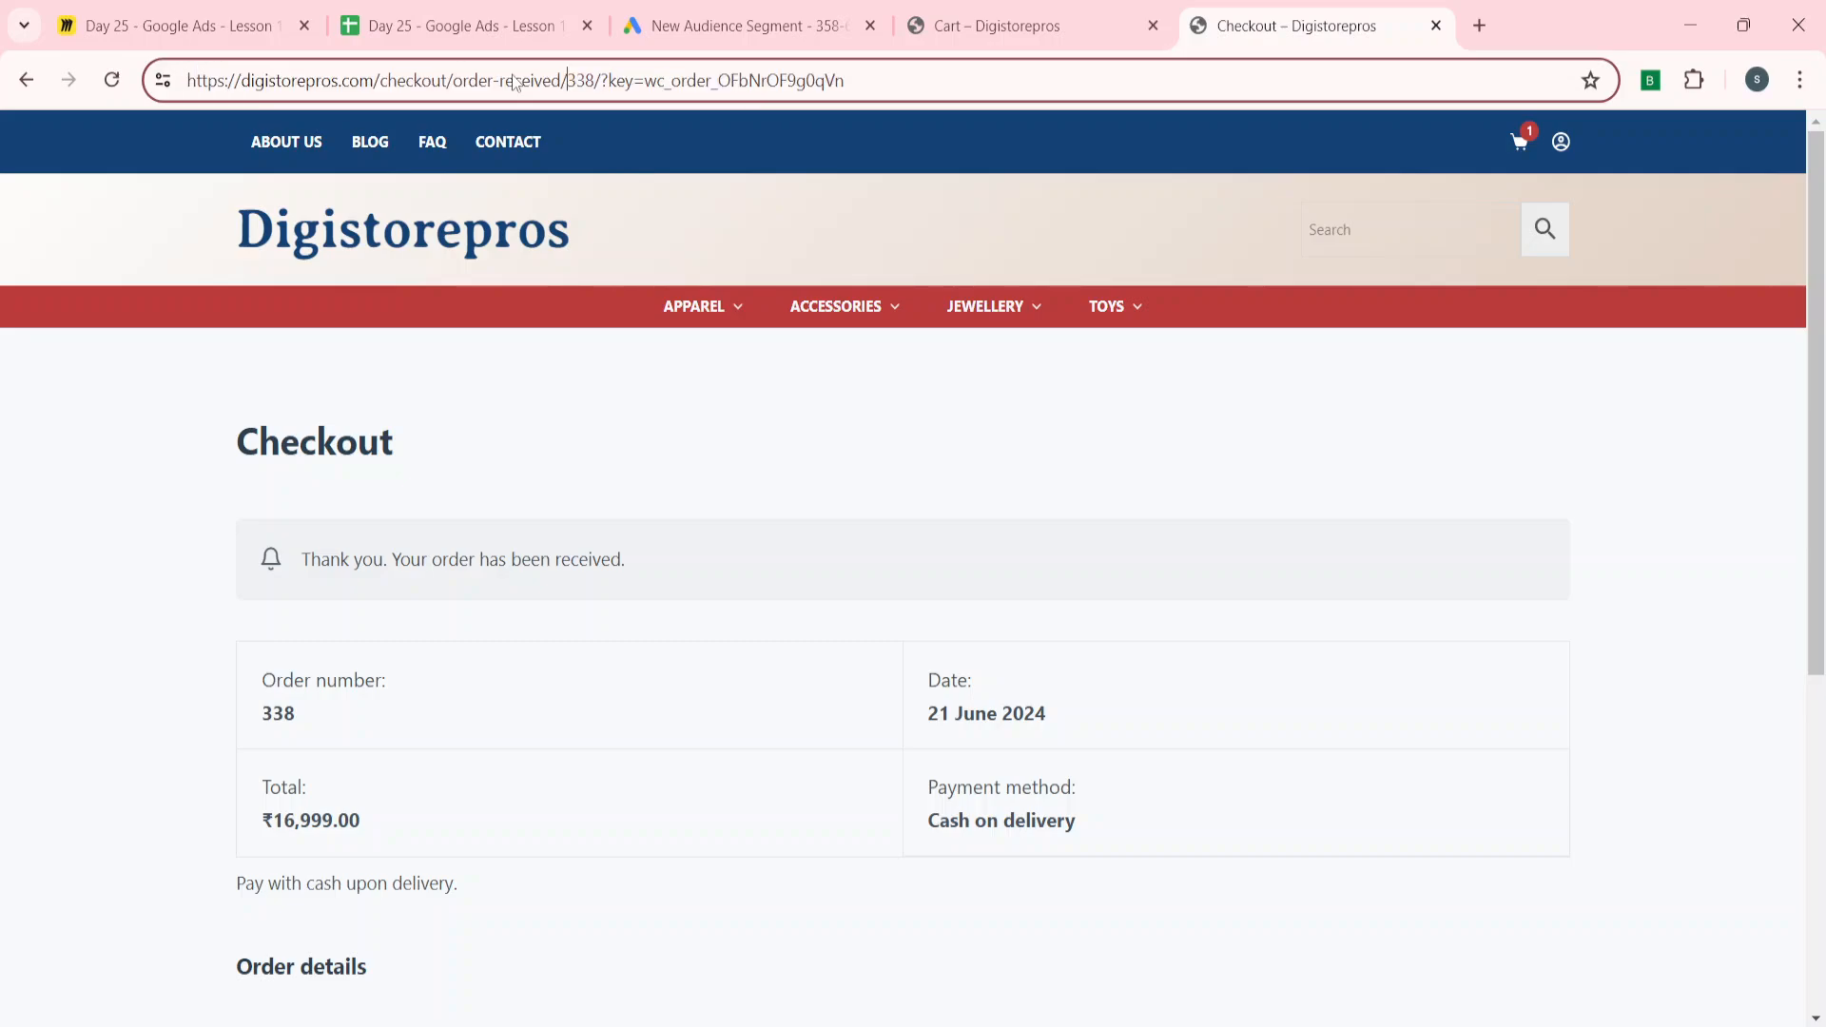
key("shift+Right")
key("shift+Right")
key("shift+Right")
left_click(646, 9)
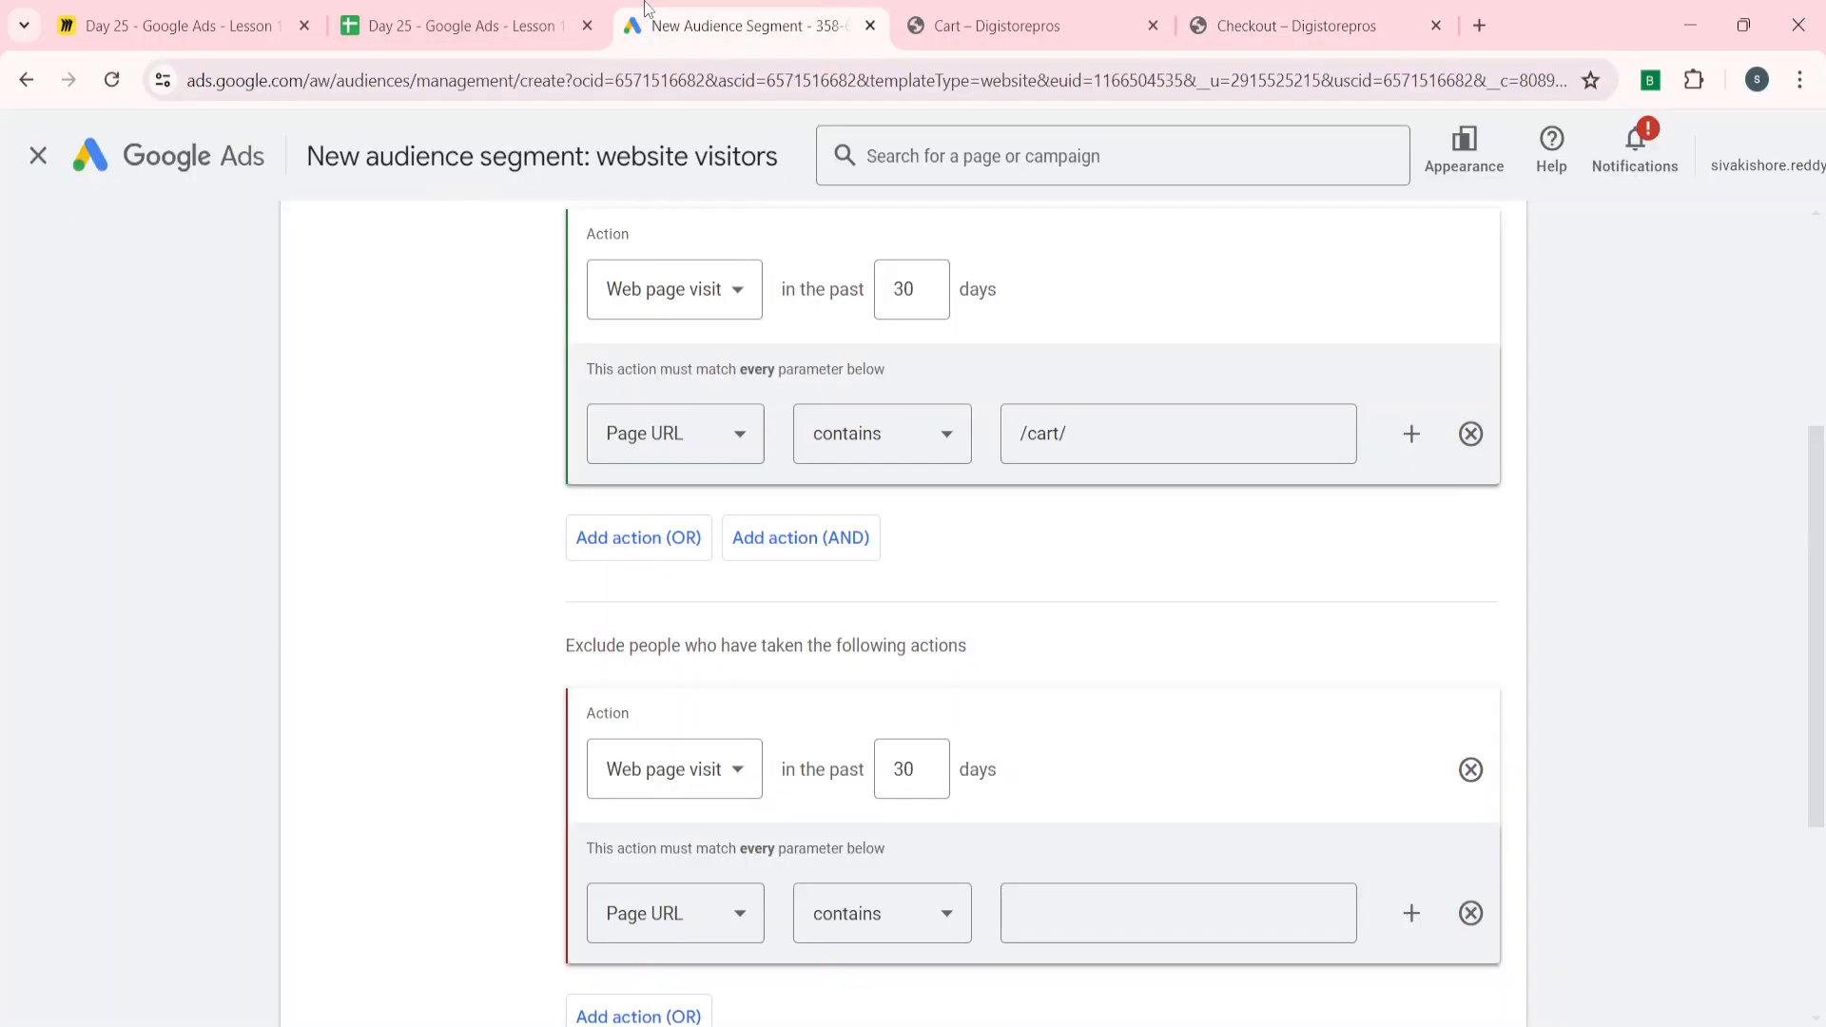
left_click(846, 914)
left_click(1286, 721)
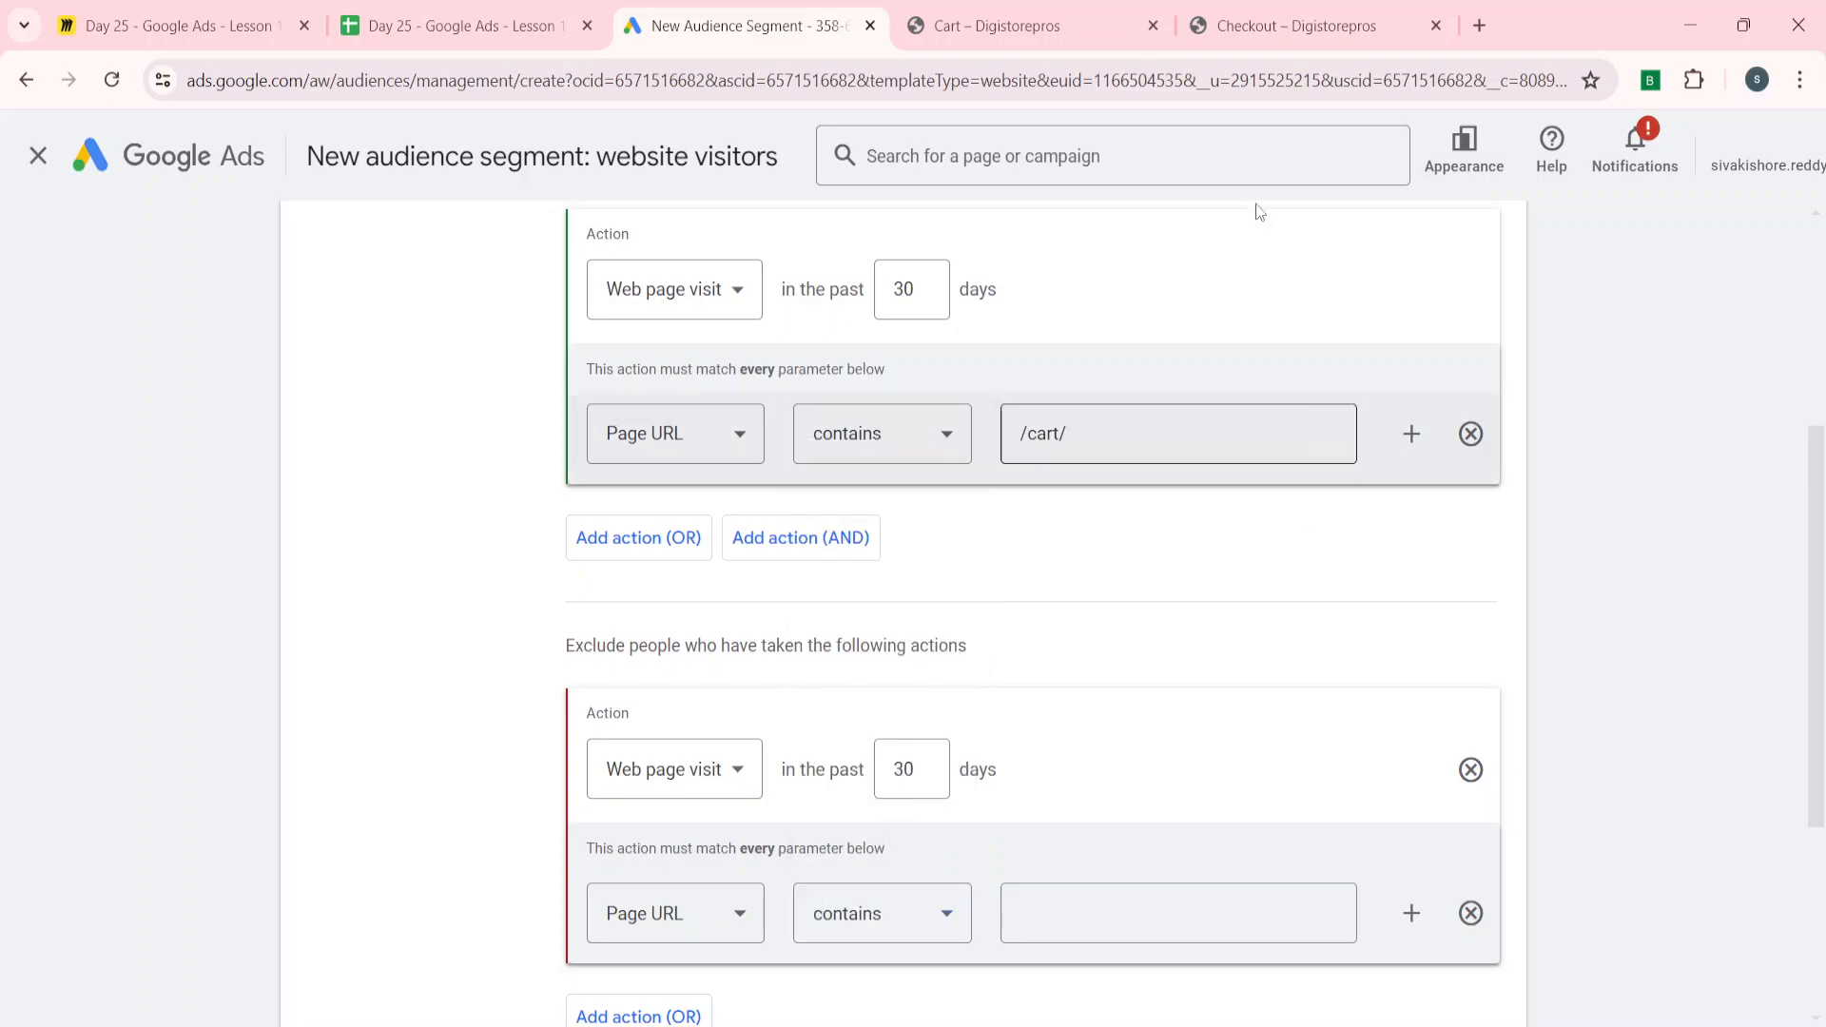
- Copy the /order-received/ part of the order confirmation URL and paste it as the exclusion's Page URL value
left_click(1241, 9)
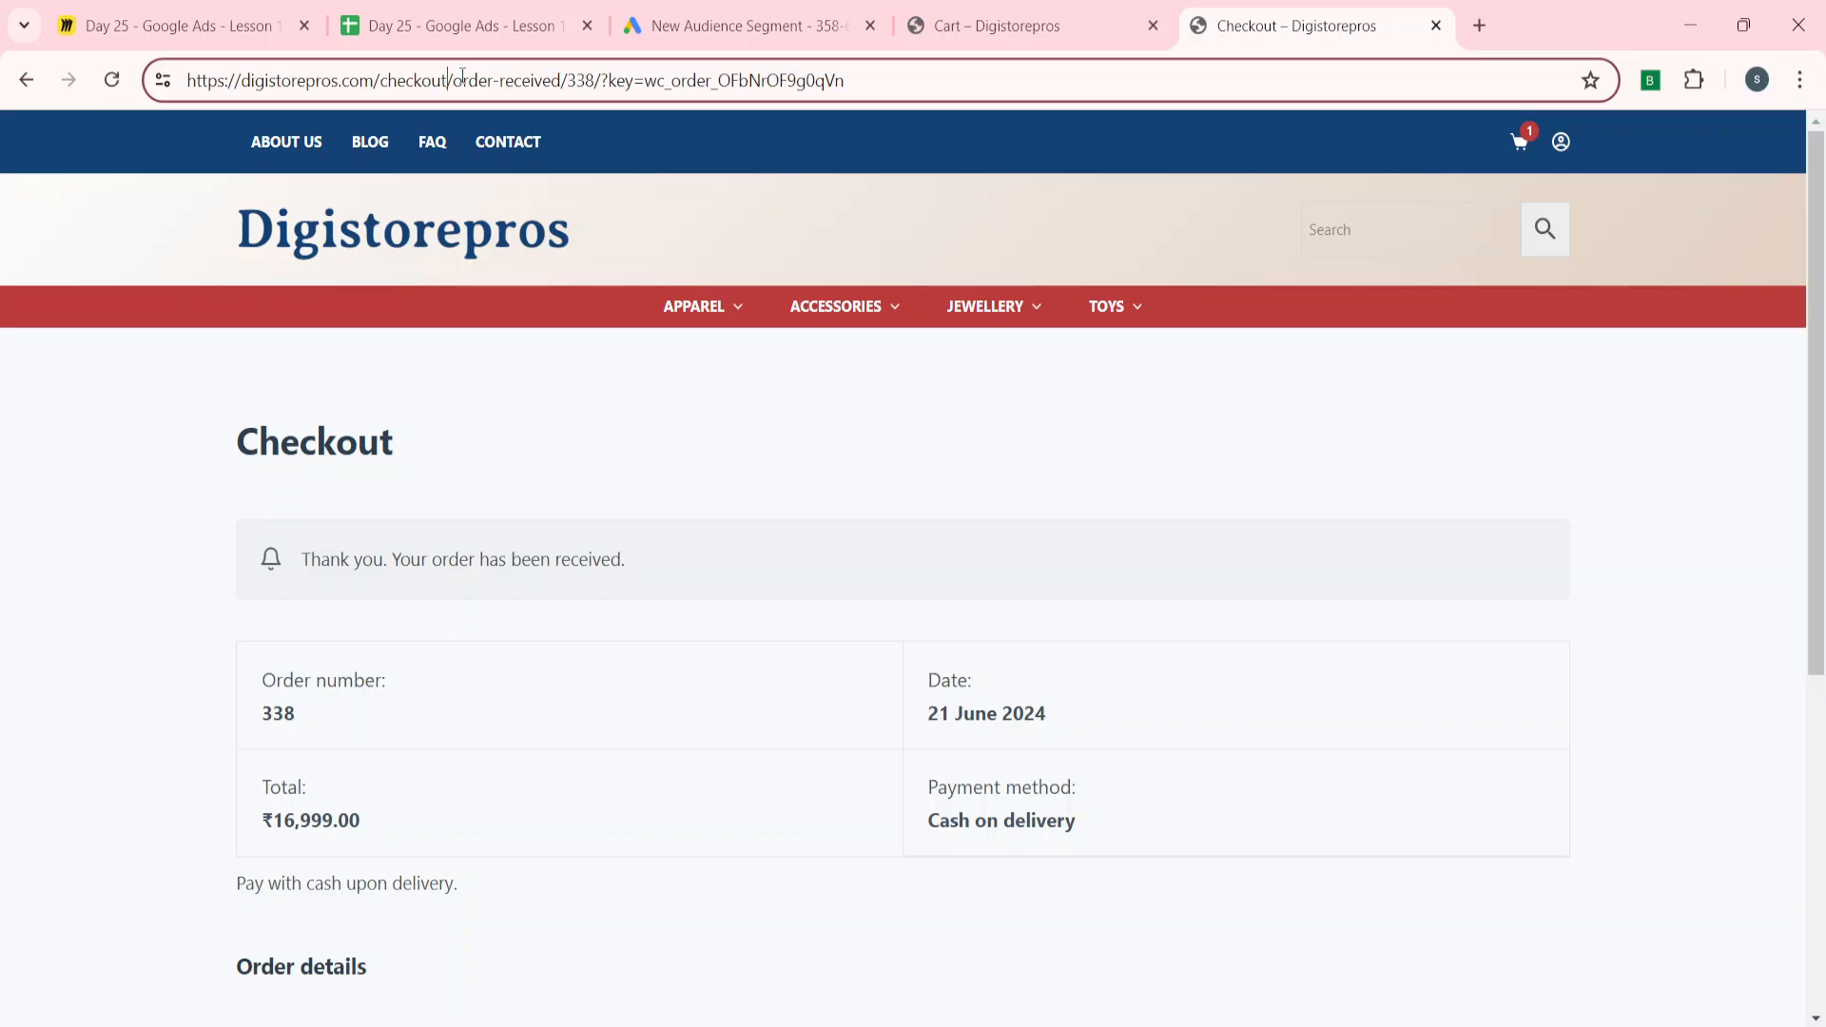
key("shift+Right")
key("shift+Right")
key("shift+Right")
key("shift+Right")
key("shift+Right")
key("shift+Right")
key("shift+Right")
key("shift+Right")
key("shift+Right")
key("shift+Right")
key("shift+Right")
key("shift+Right")
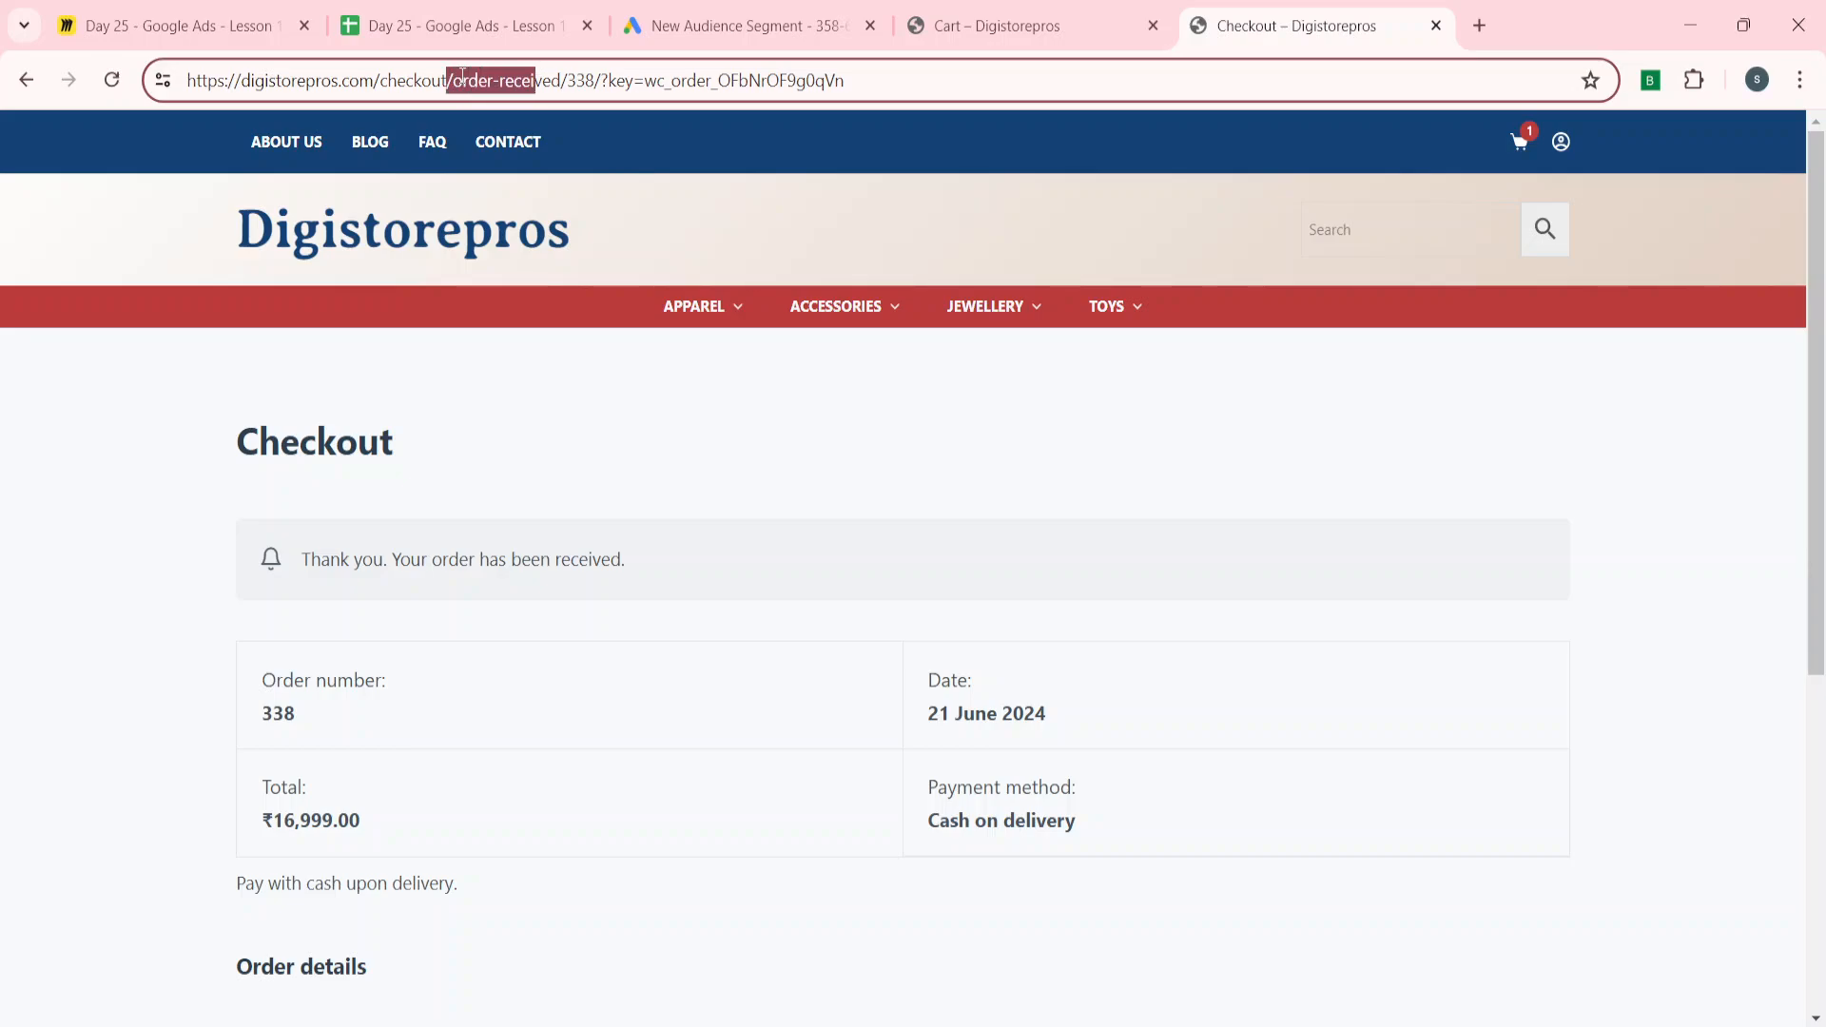
key("shift+Right")
key("shift+Right")
key("shift+Right")
key("shift+Right")
key("ctrl+c")
left_click(746, 26)
left_click(1031, 911)
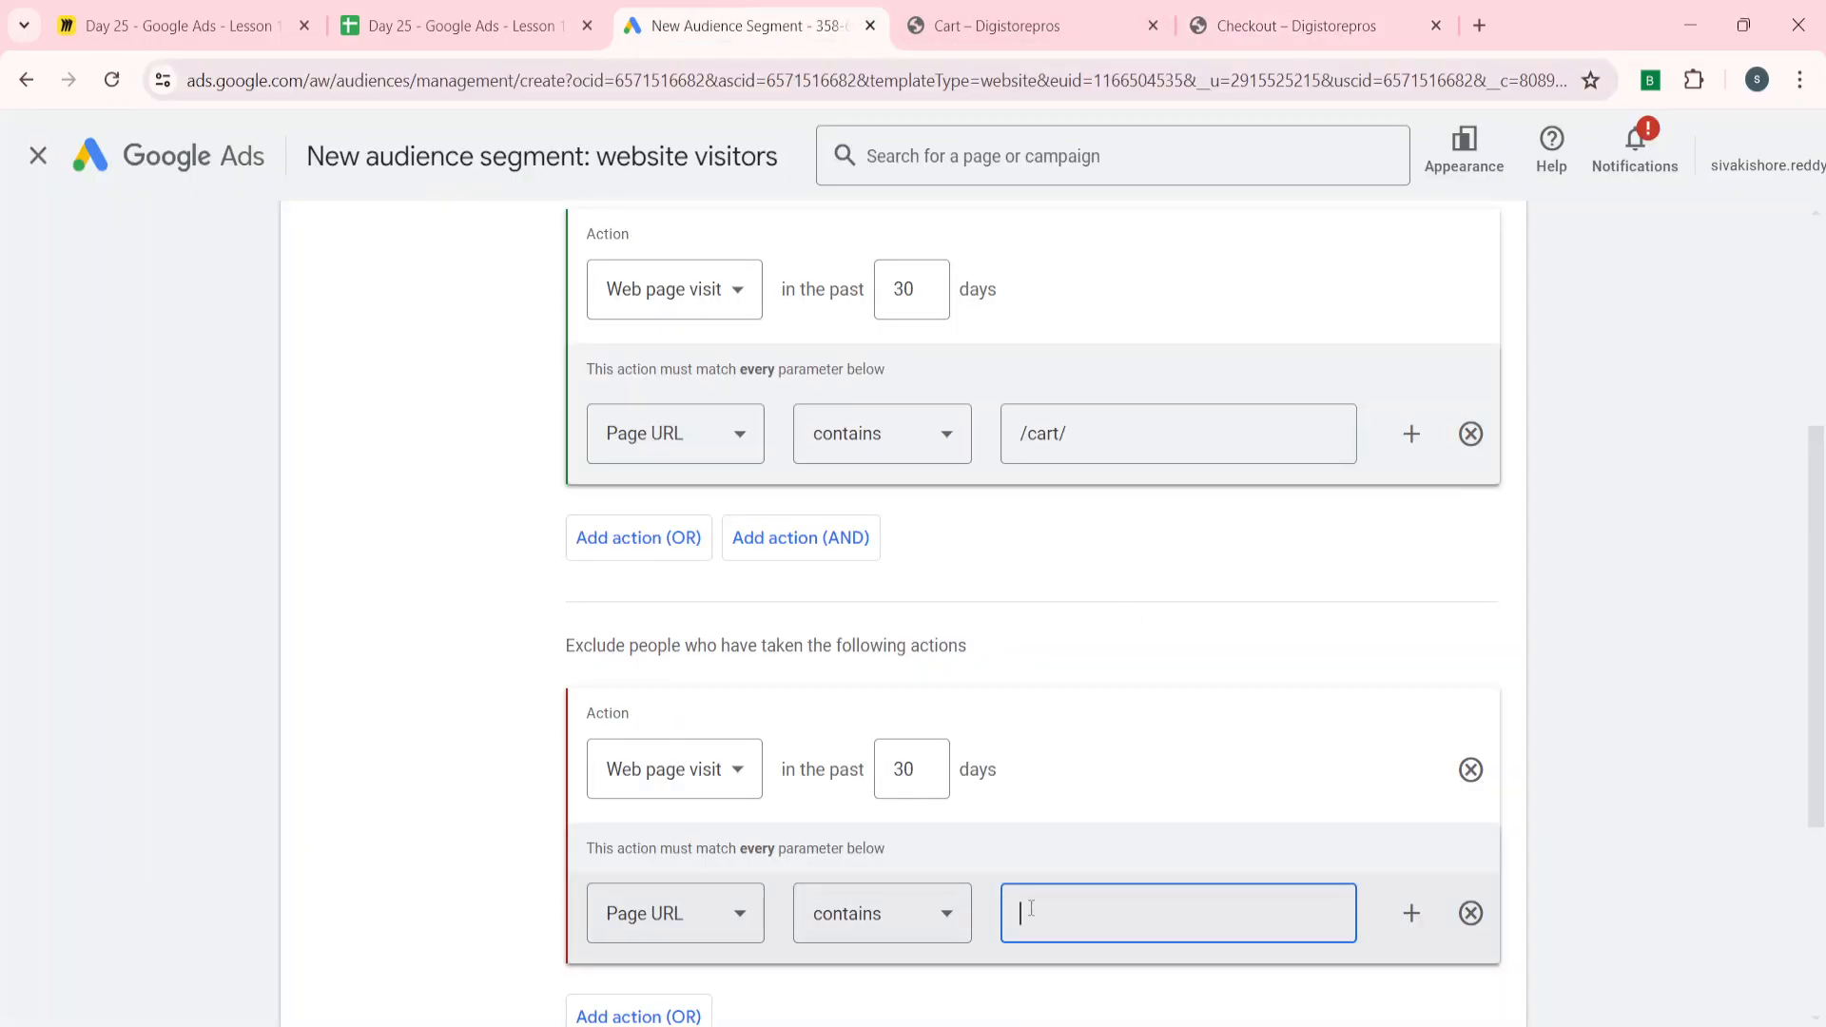
key("ctrl+v")
left_click(1714, 689)
- Review the segment's include and exclude conditions for the cart and order-received pages
scroll(1714, 688, "up", 1)
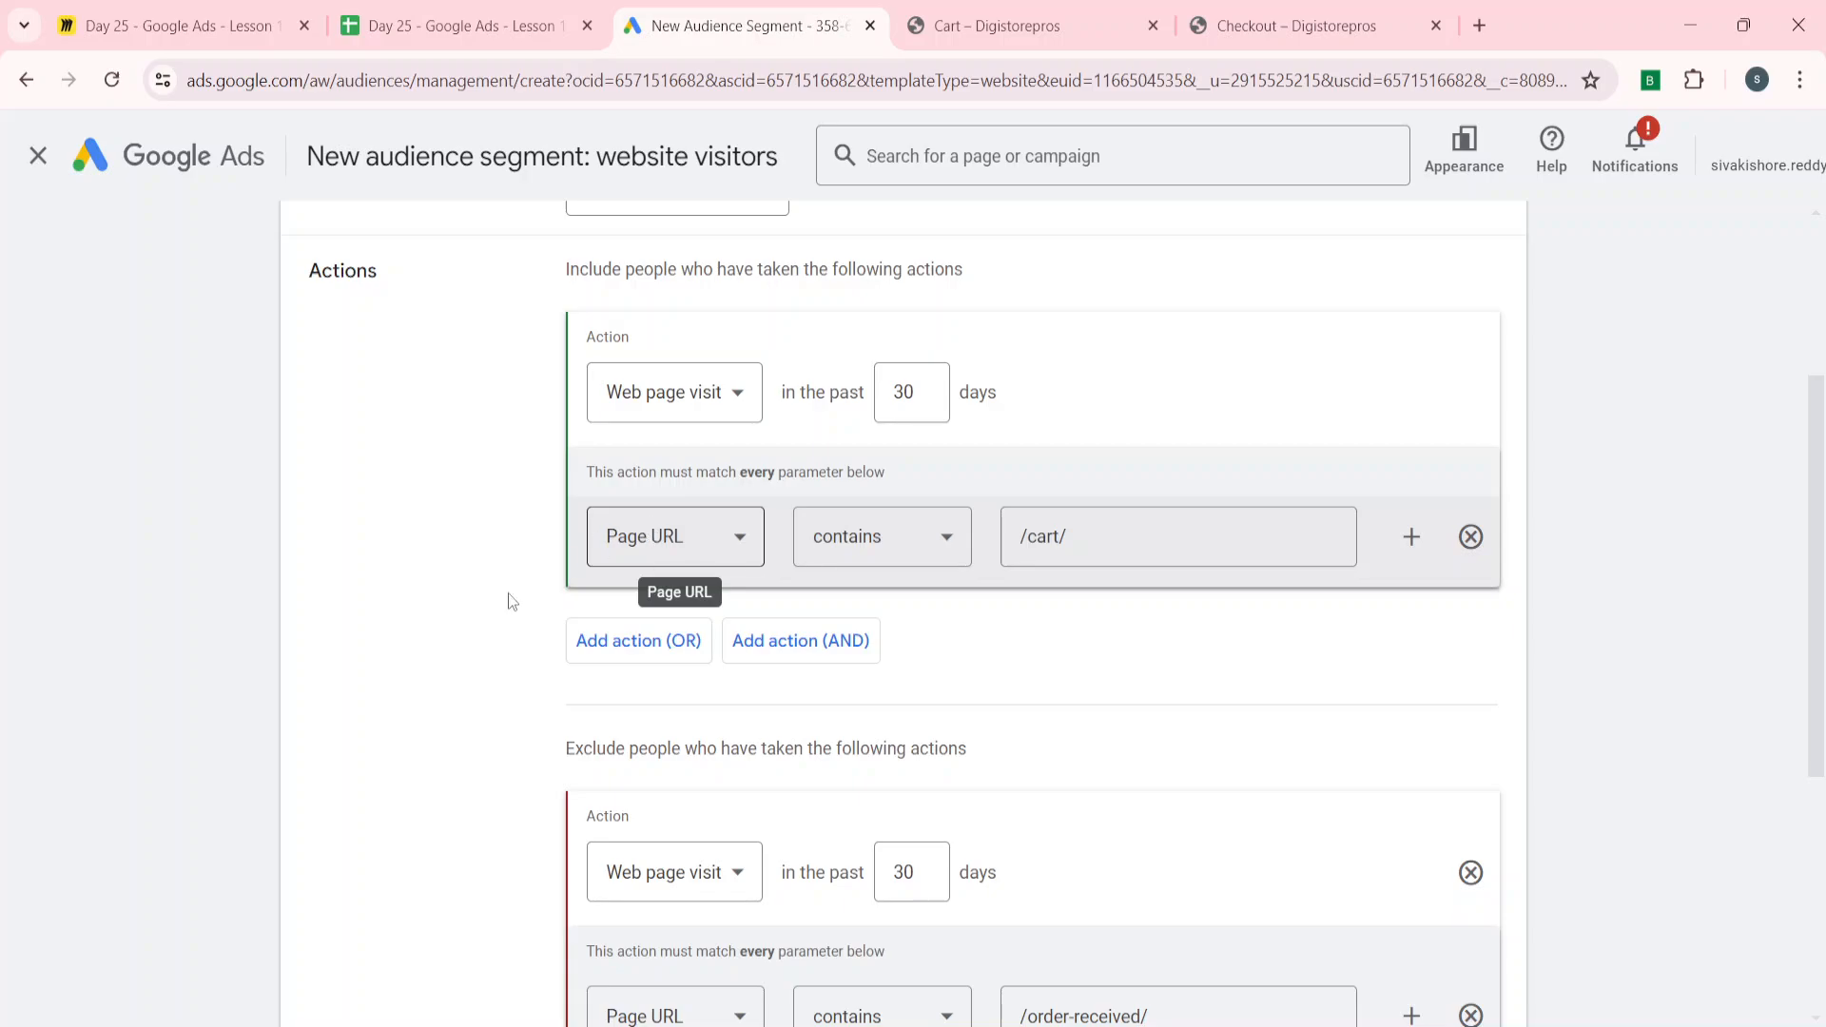
scroll(509, 599, "down", 3)
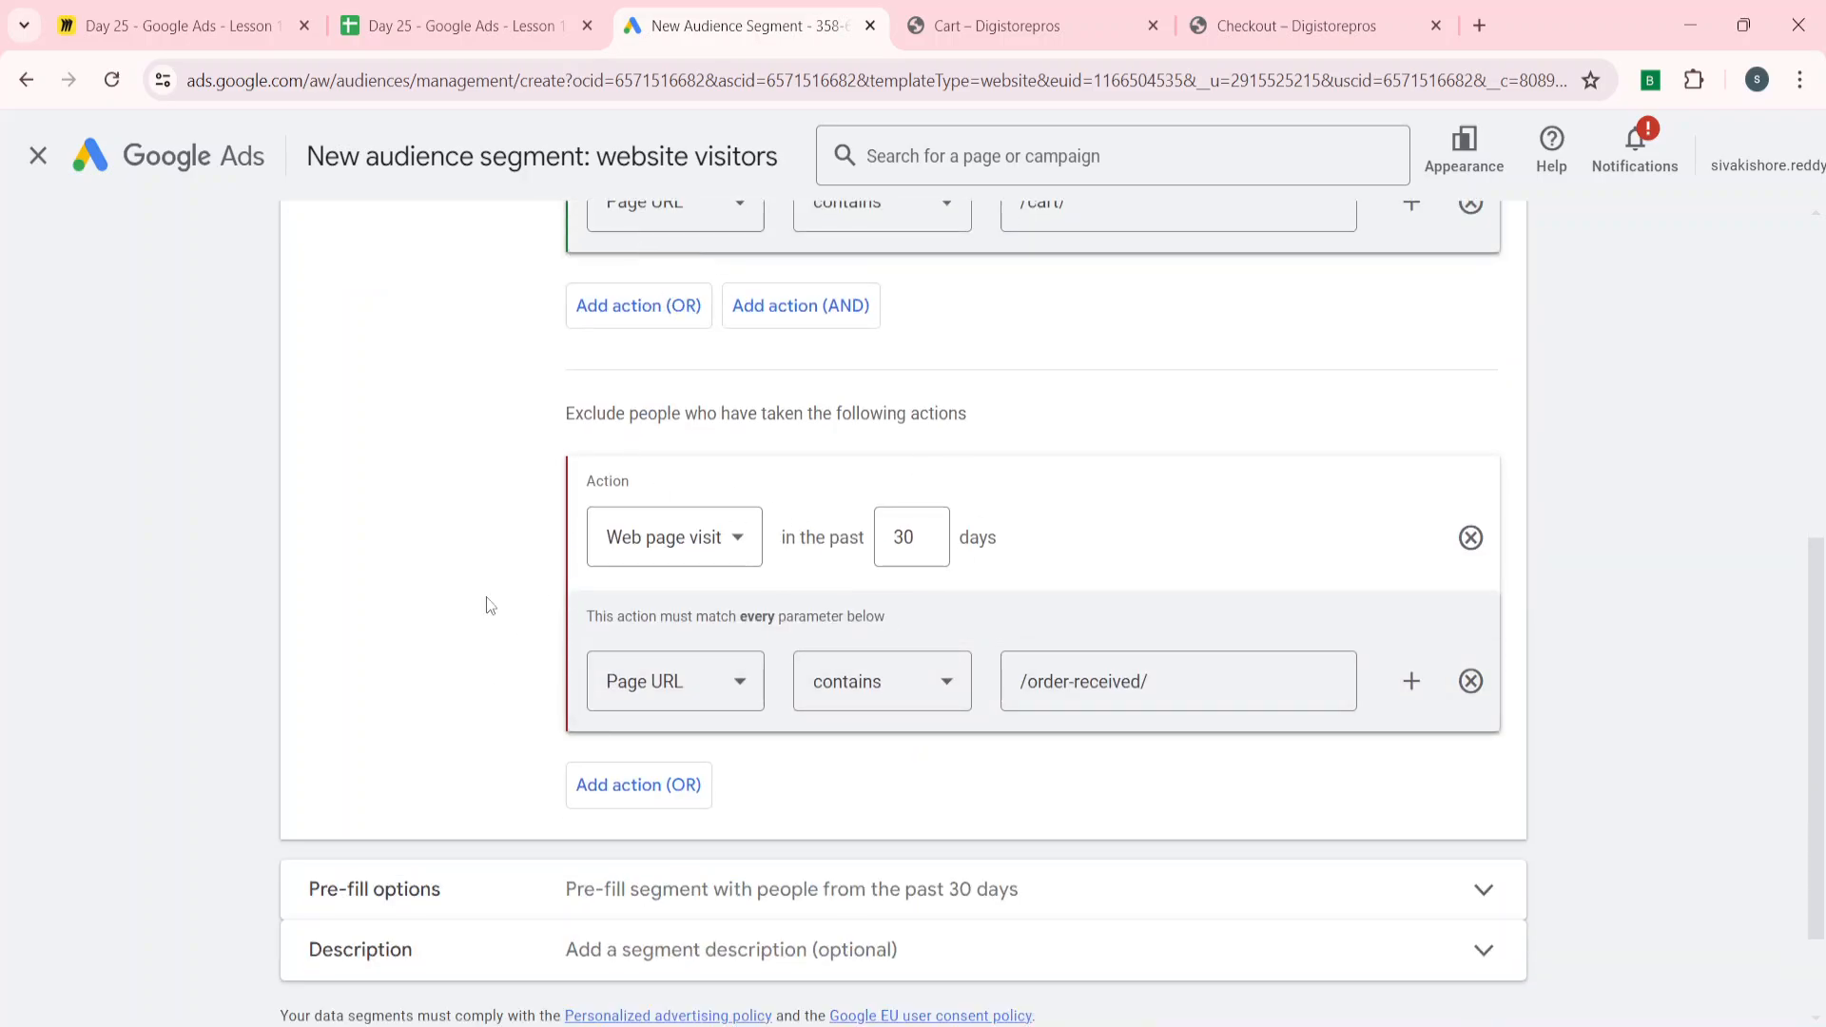
scroll(490, 606, "up", 1)
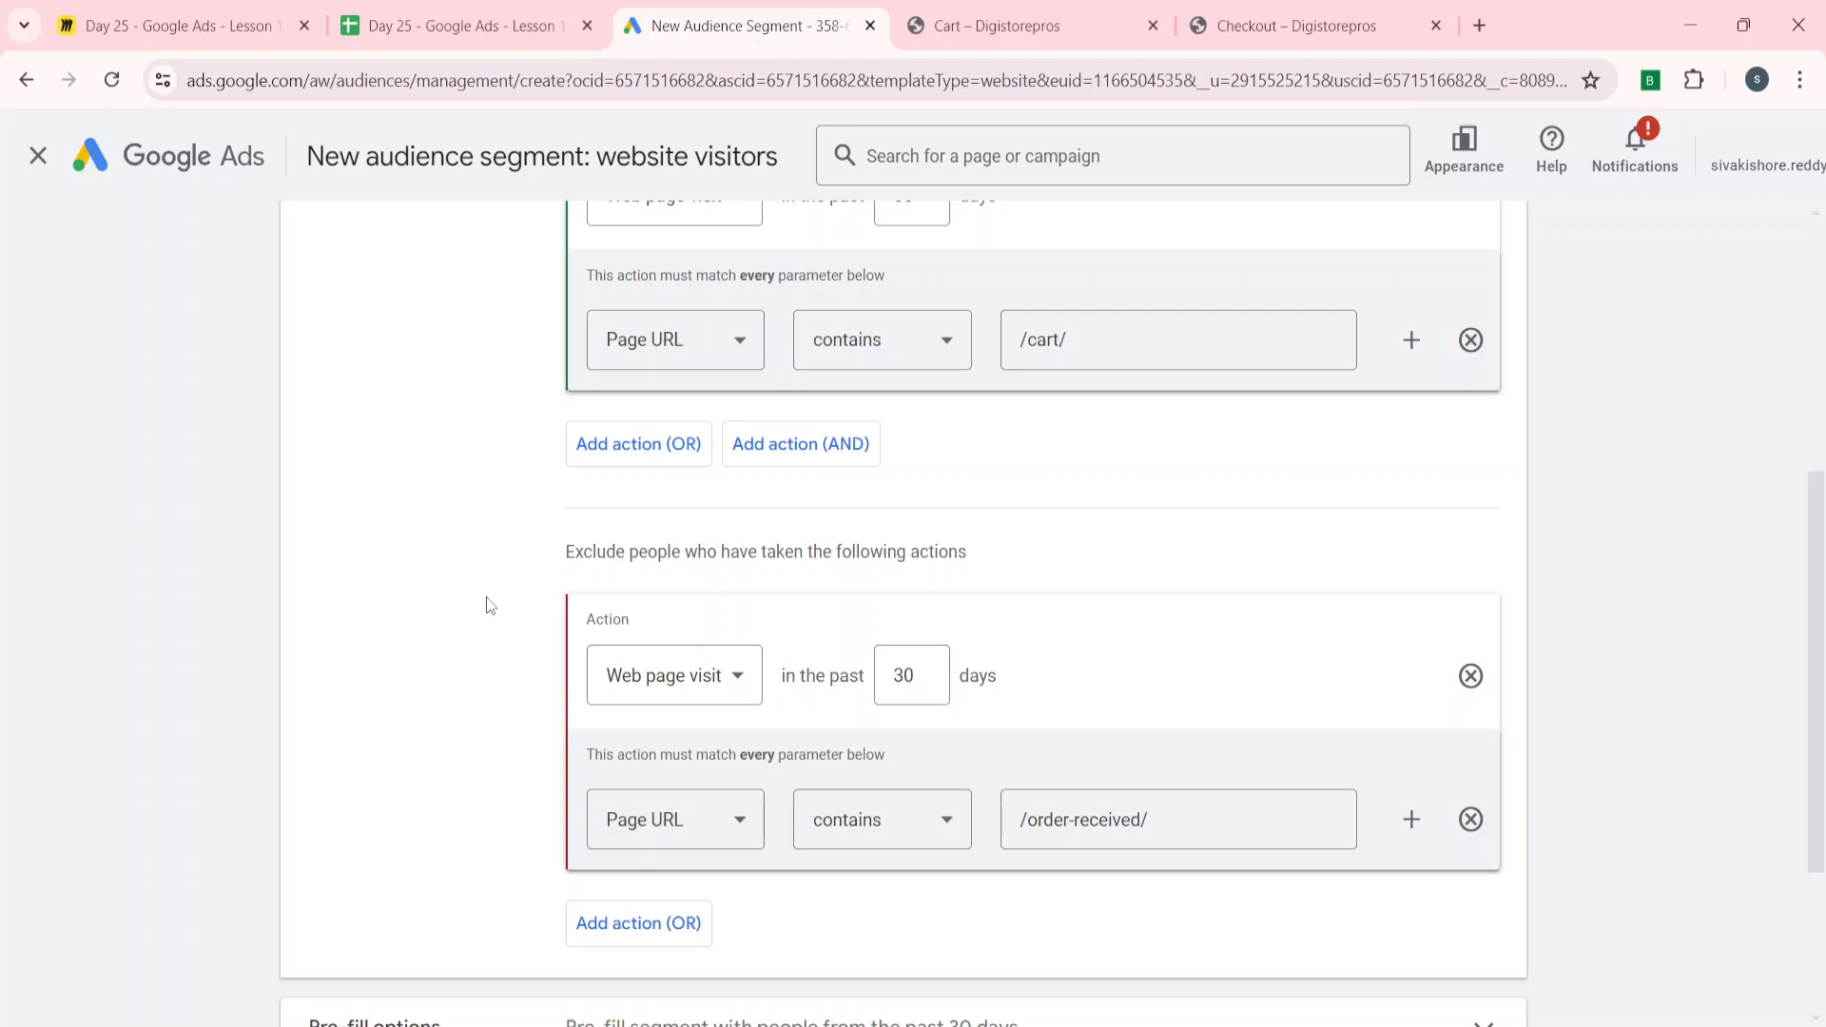
scroll(490, 606, "up", 2)
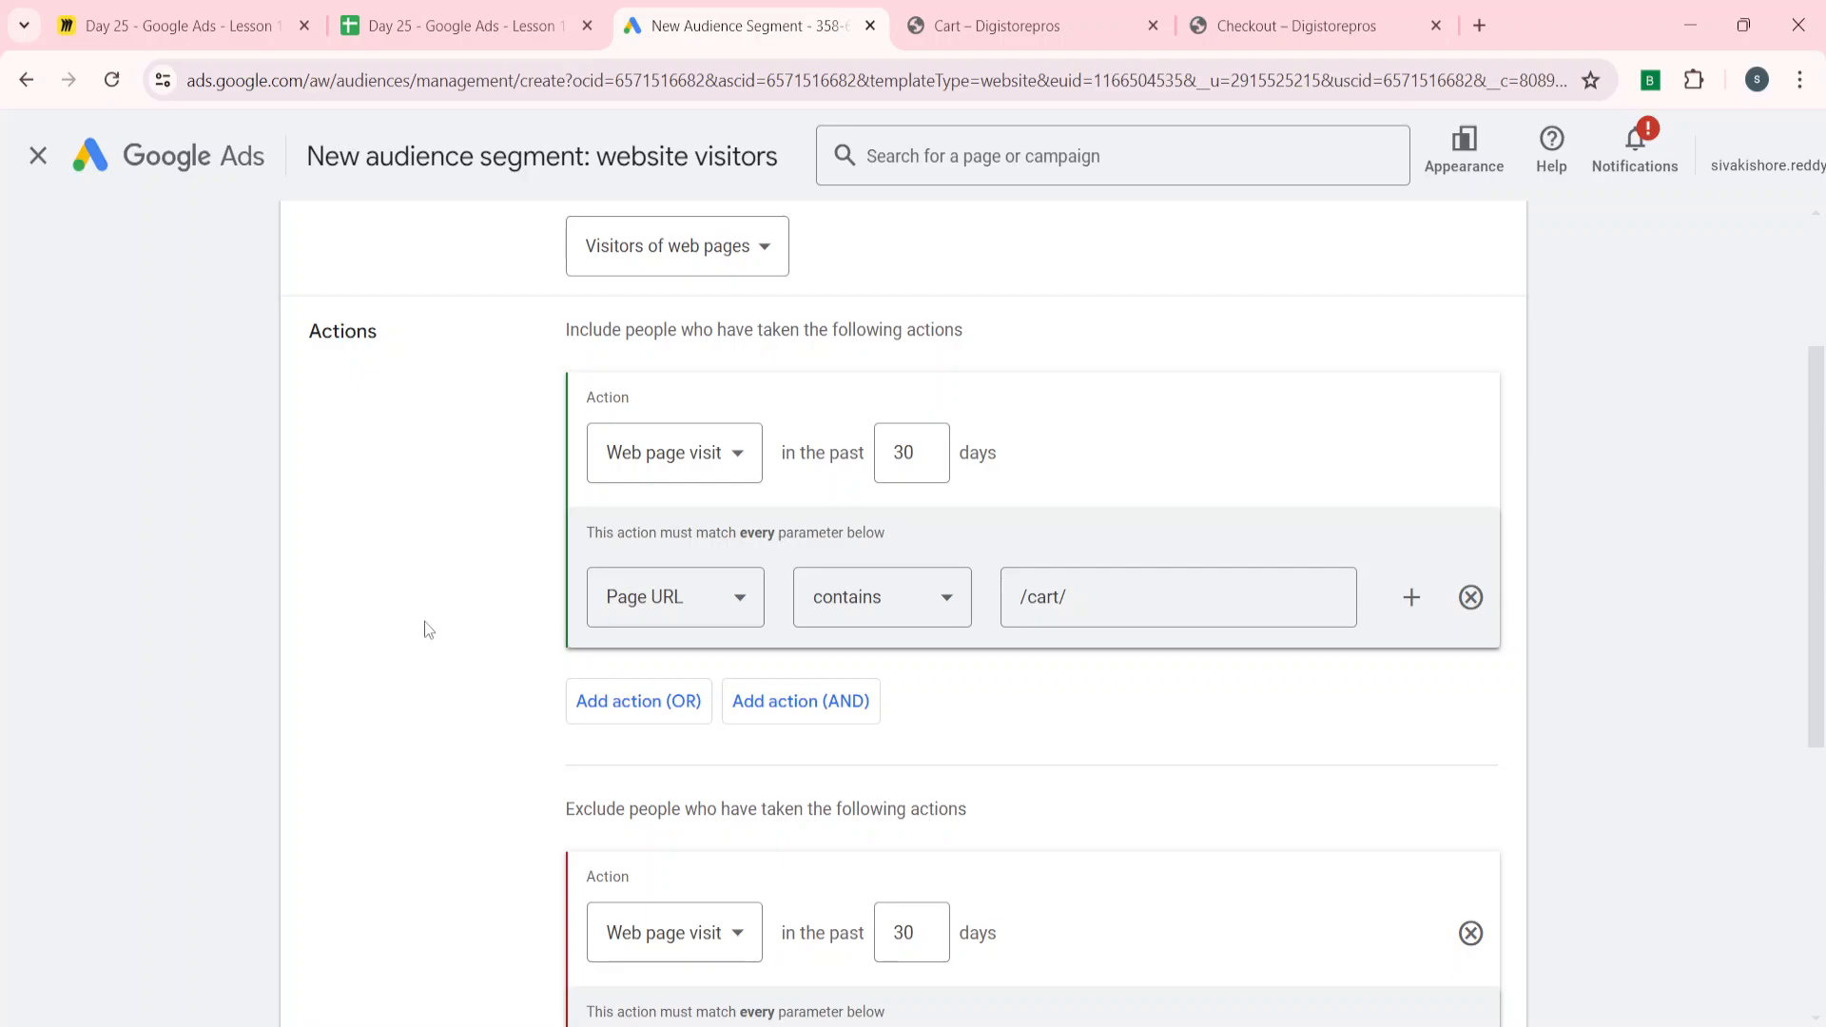
- Check the pre-fill setting for people from the past 30 days and create the cart-abandoner segment
scroll(425, 625, "down", 5)
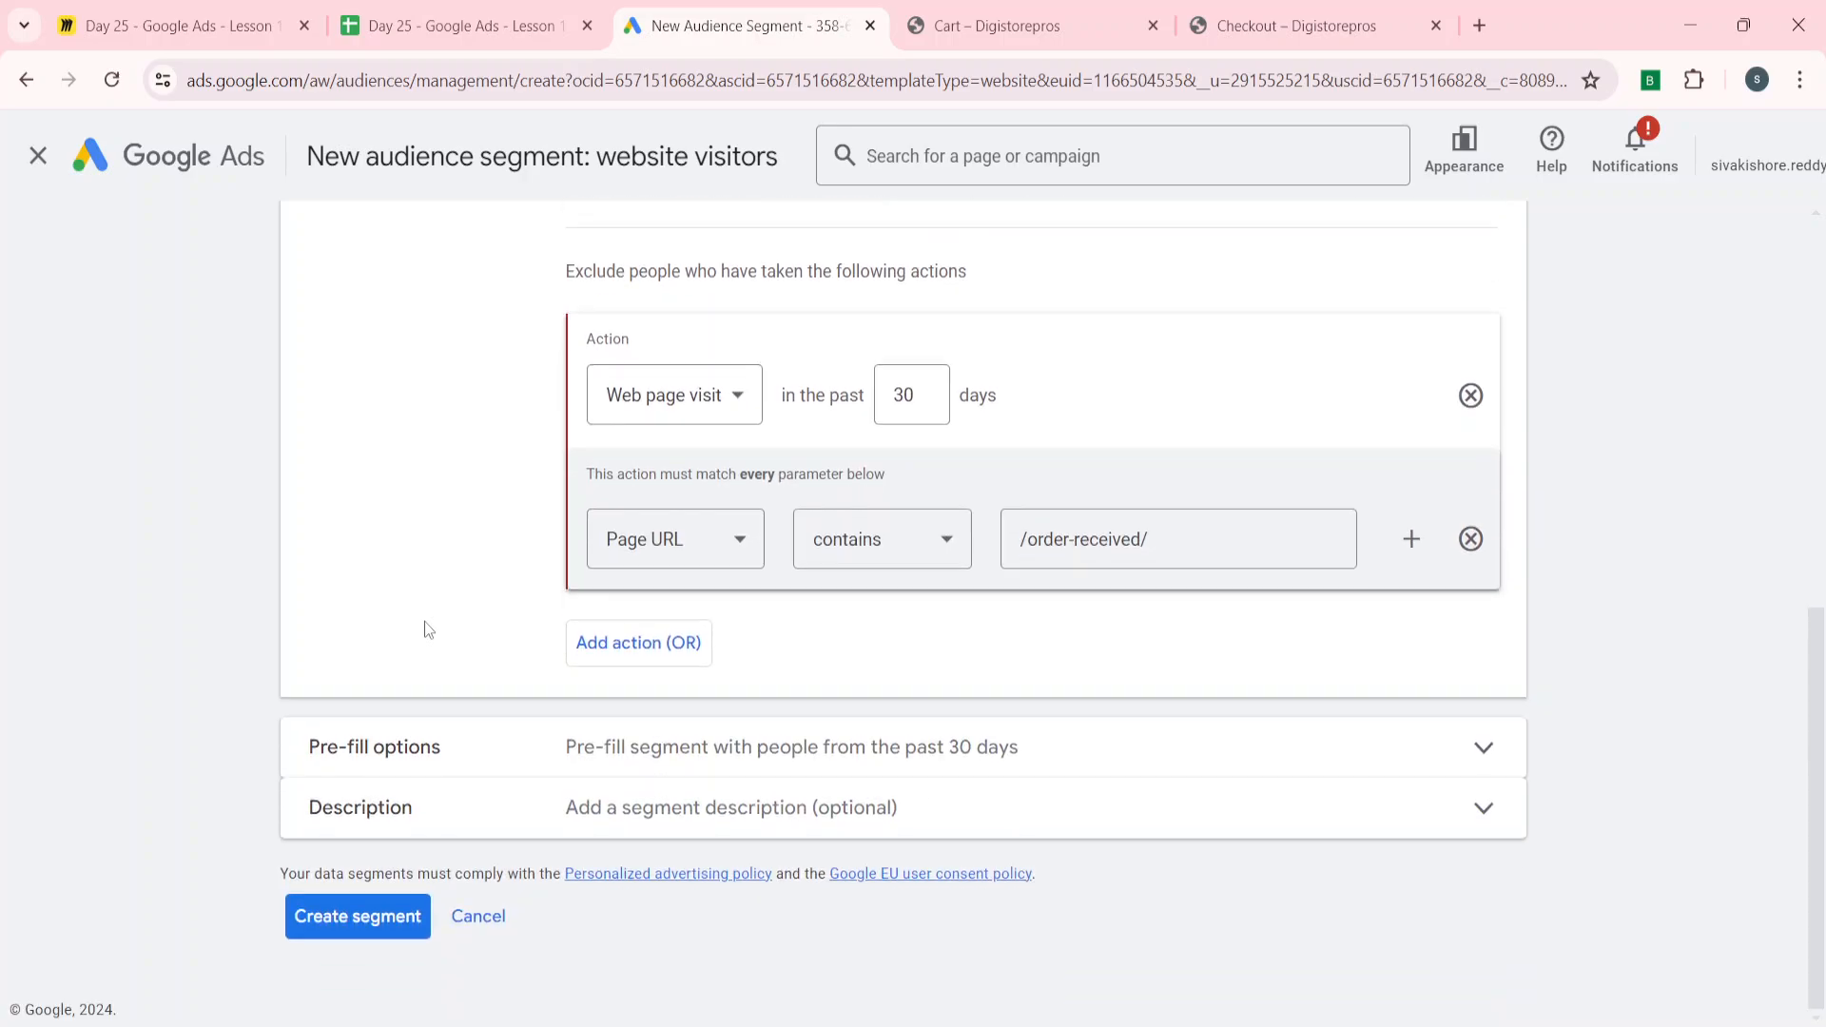
scroll(425, 625, "up", 7)
scroll(425, 624, "down", 5)
scroll(381, 703, "down", 2)
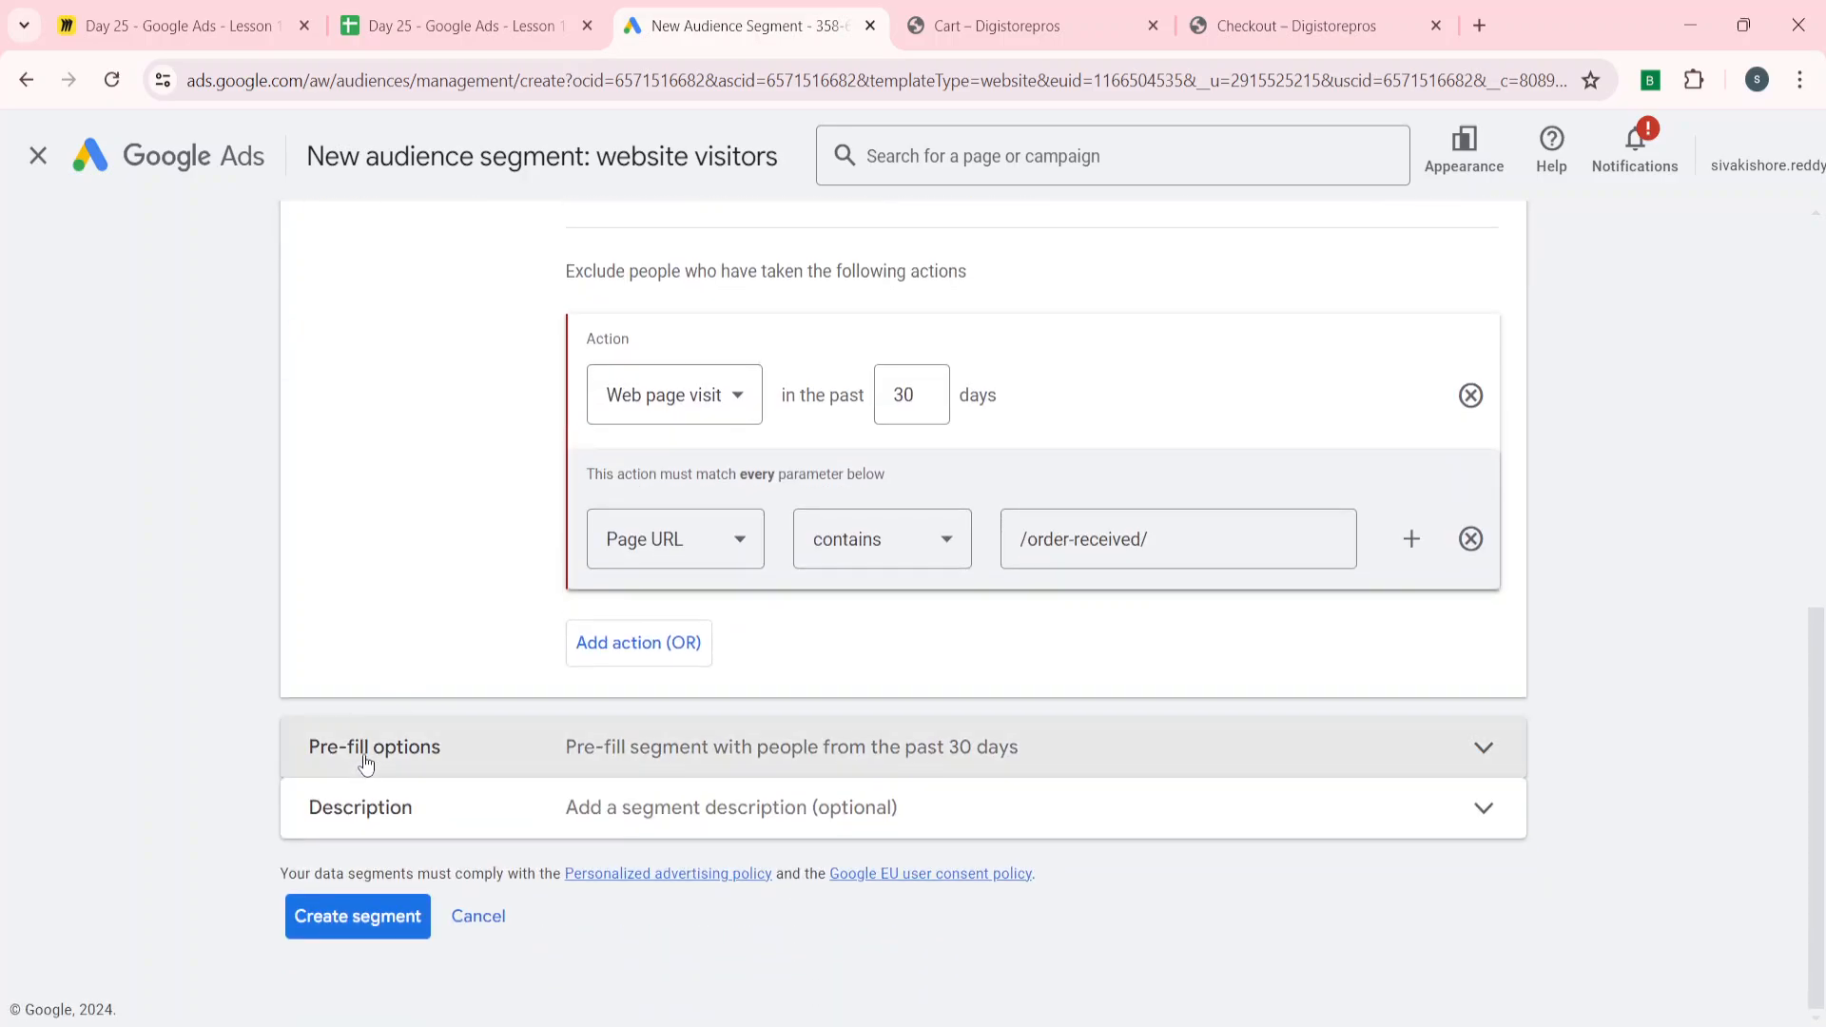
left_click(363, 749)
scroll(307, 830, "down", 1)
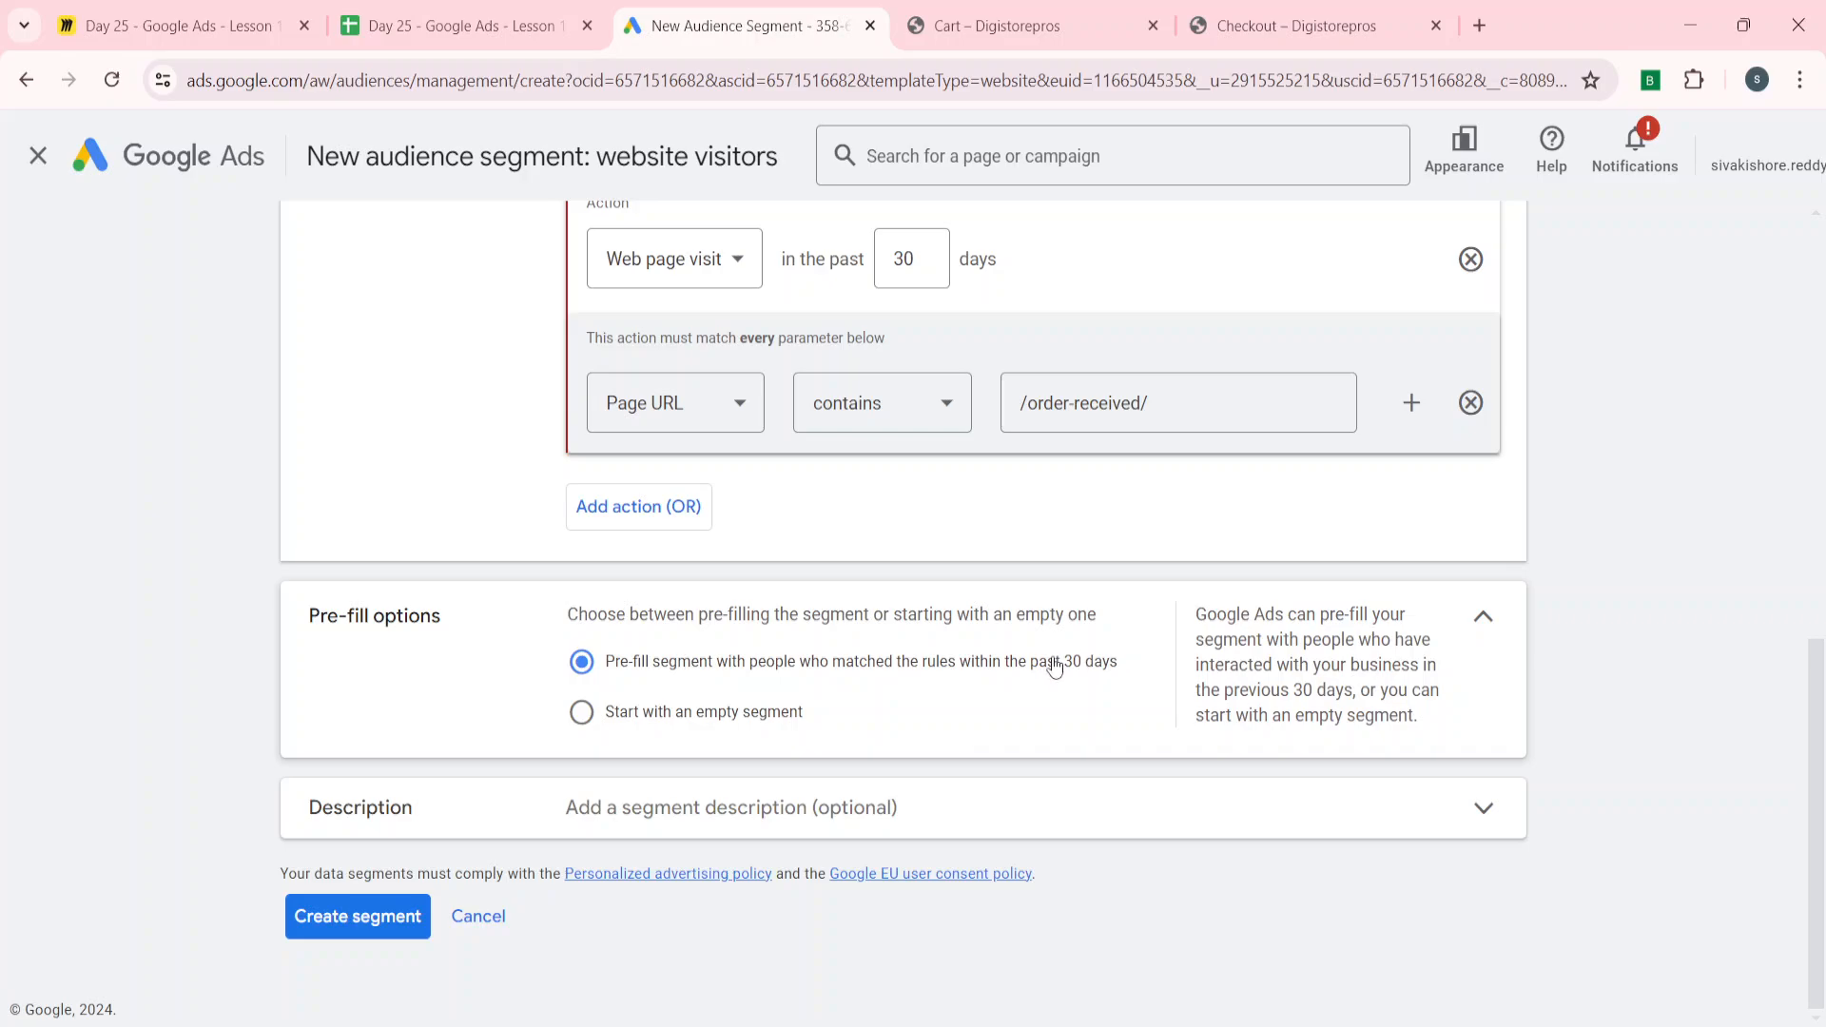
left_click(360, 911)
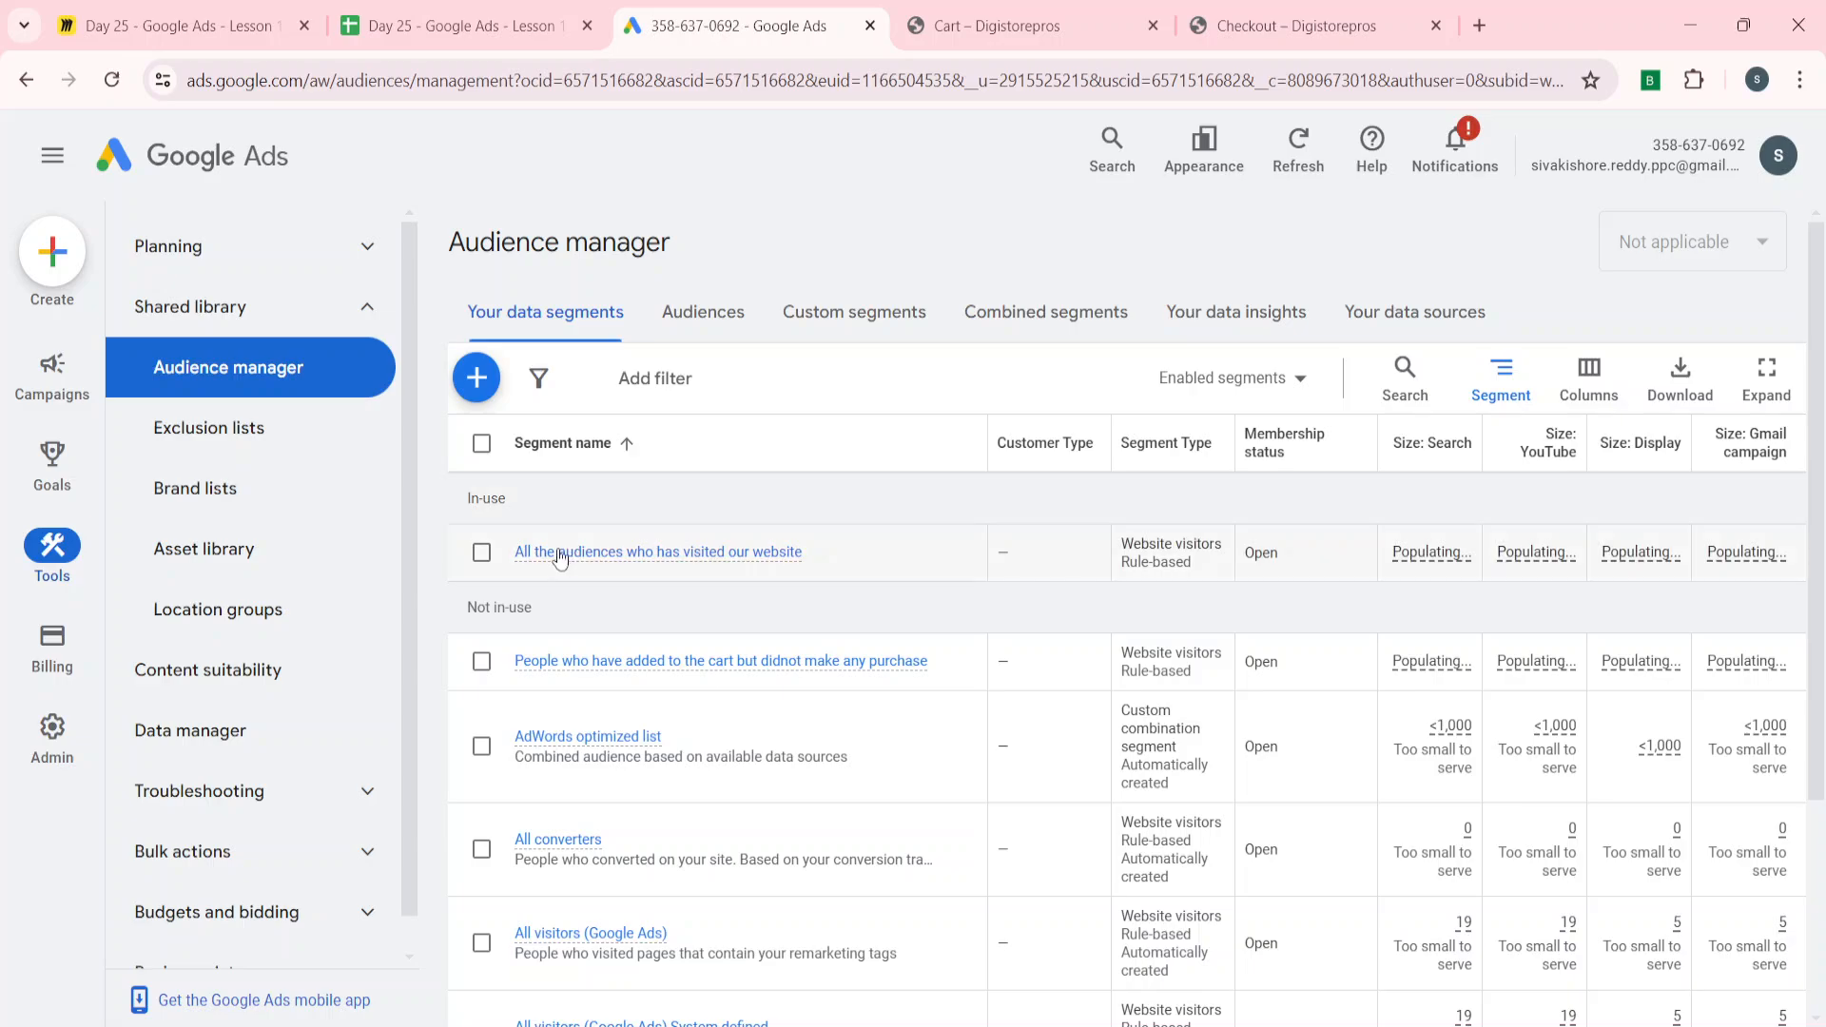
- Examine the new cart-abandoner segment in the data segments list, viewing its summary and the actions offered when it is selected
mouse_move(581, 671)
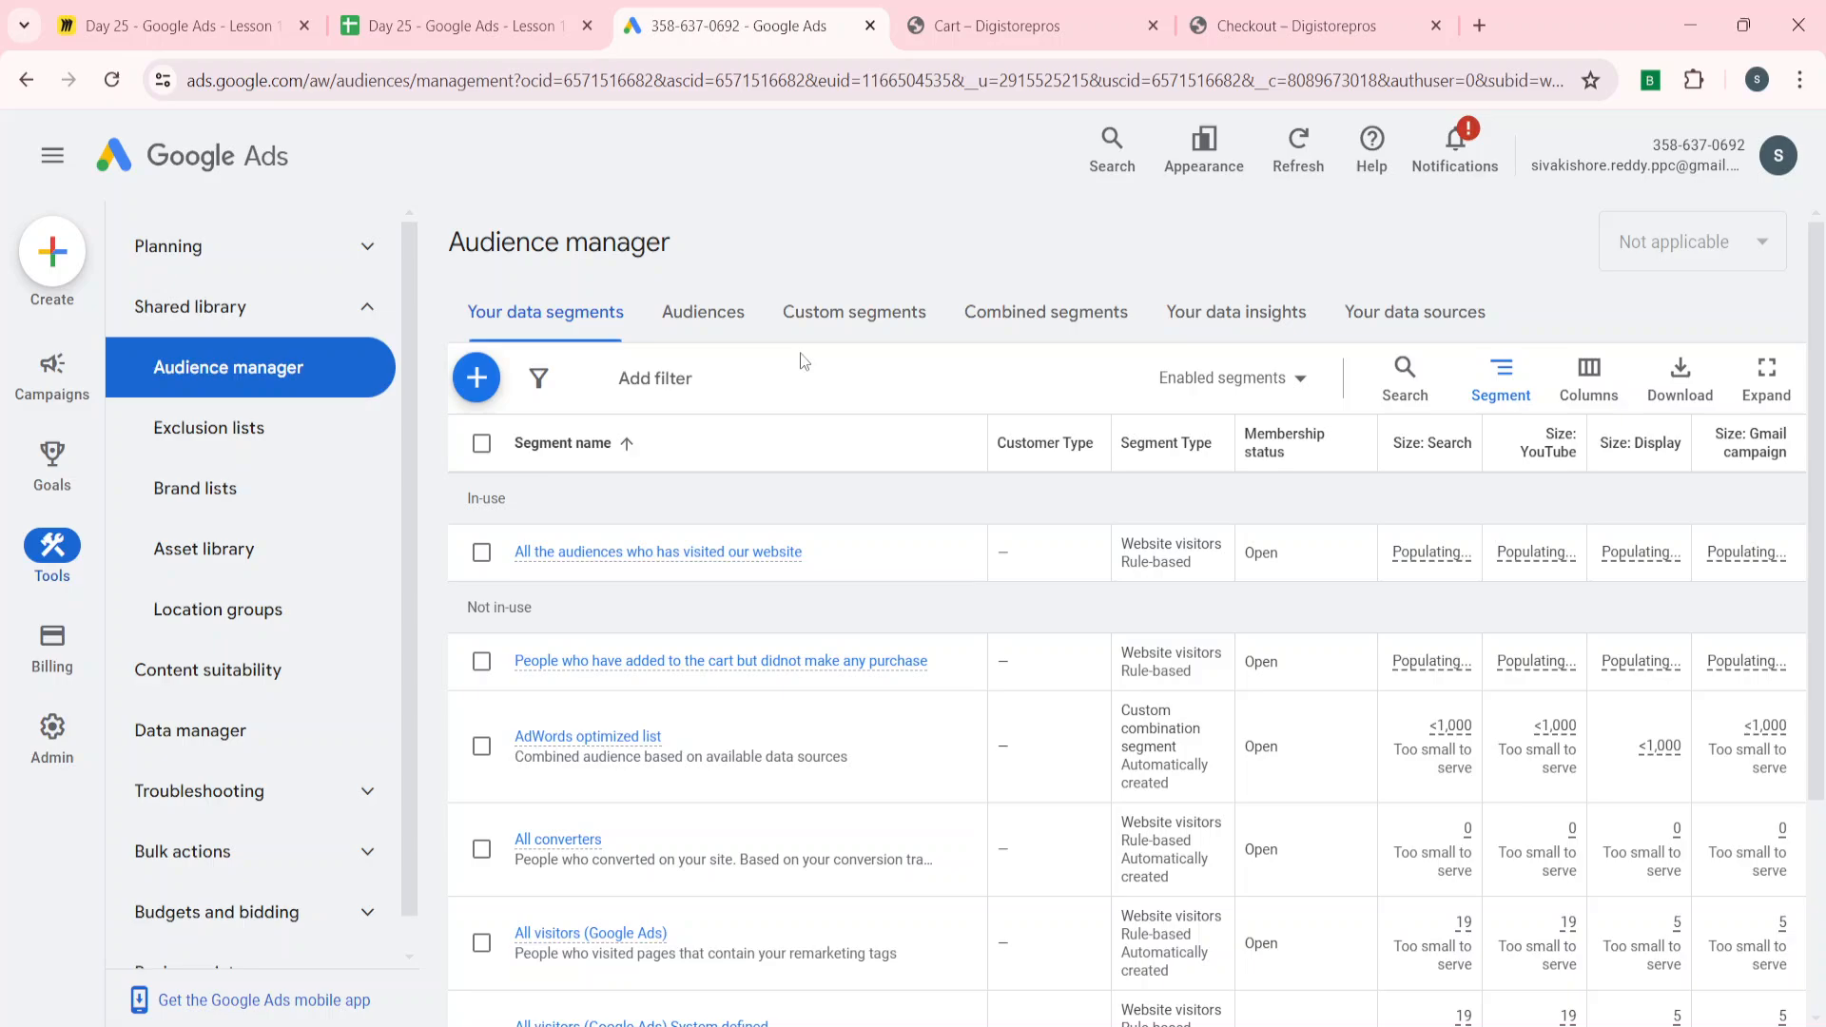
left_click(480, 662)
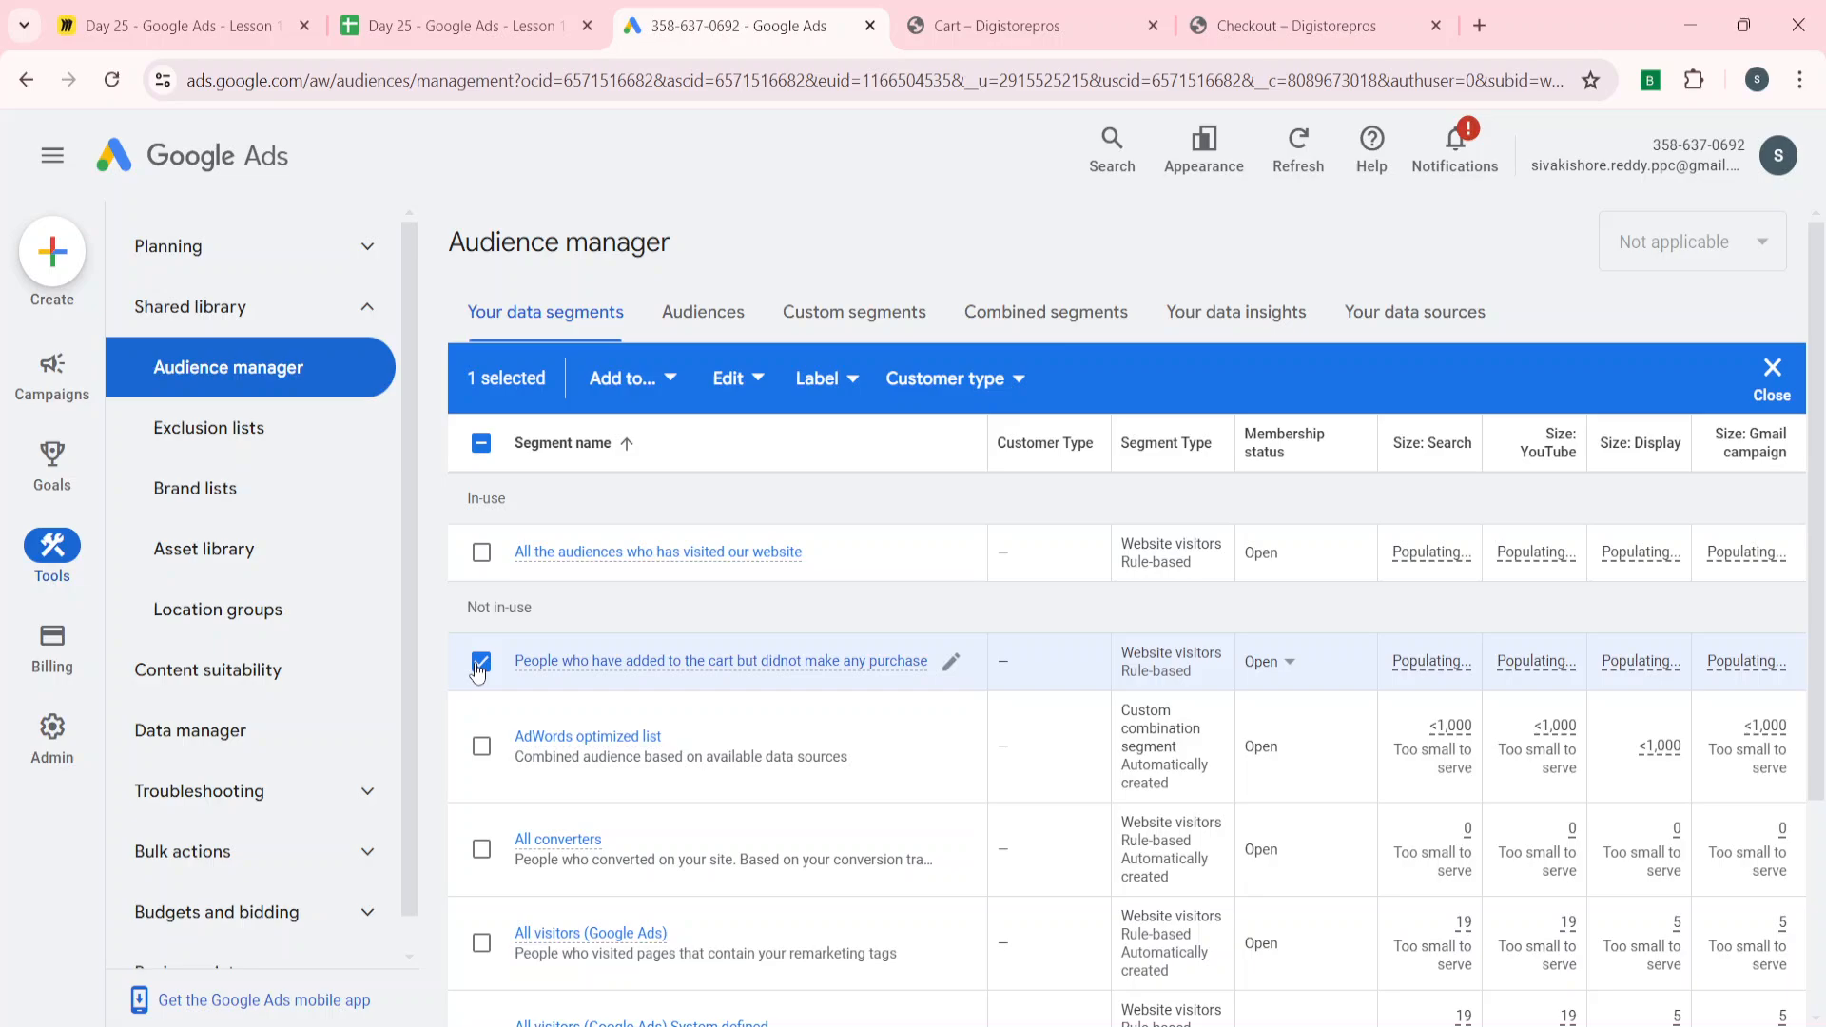
left_click(480, 668)
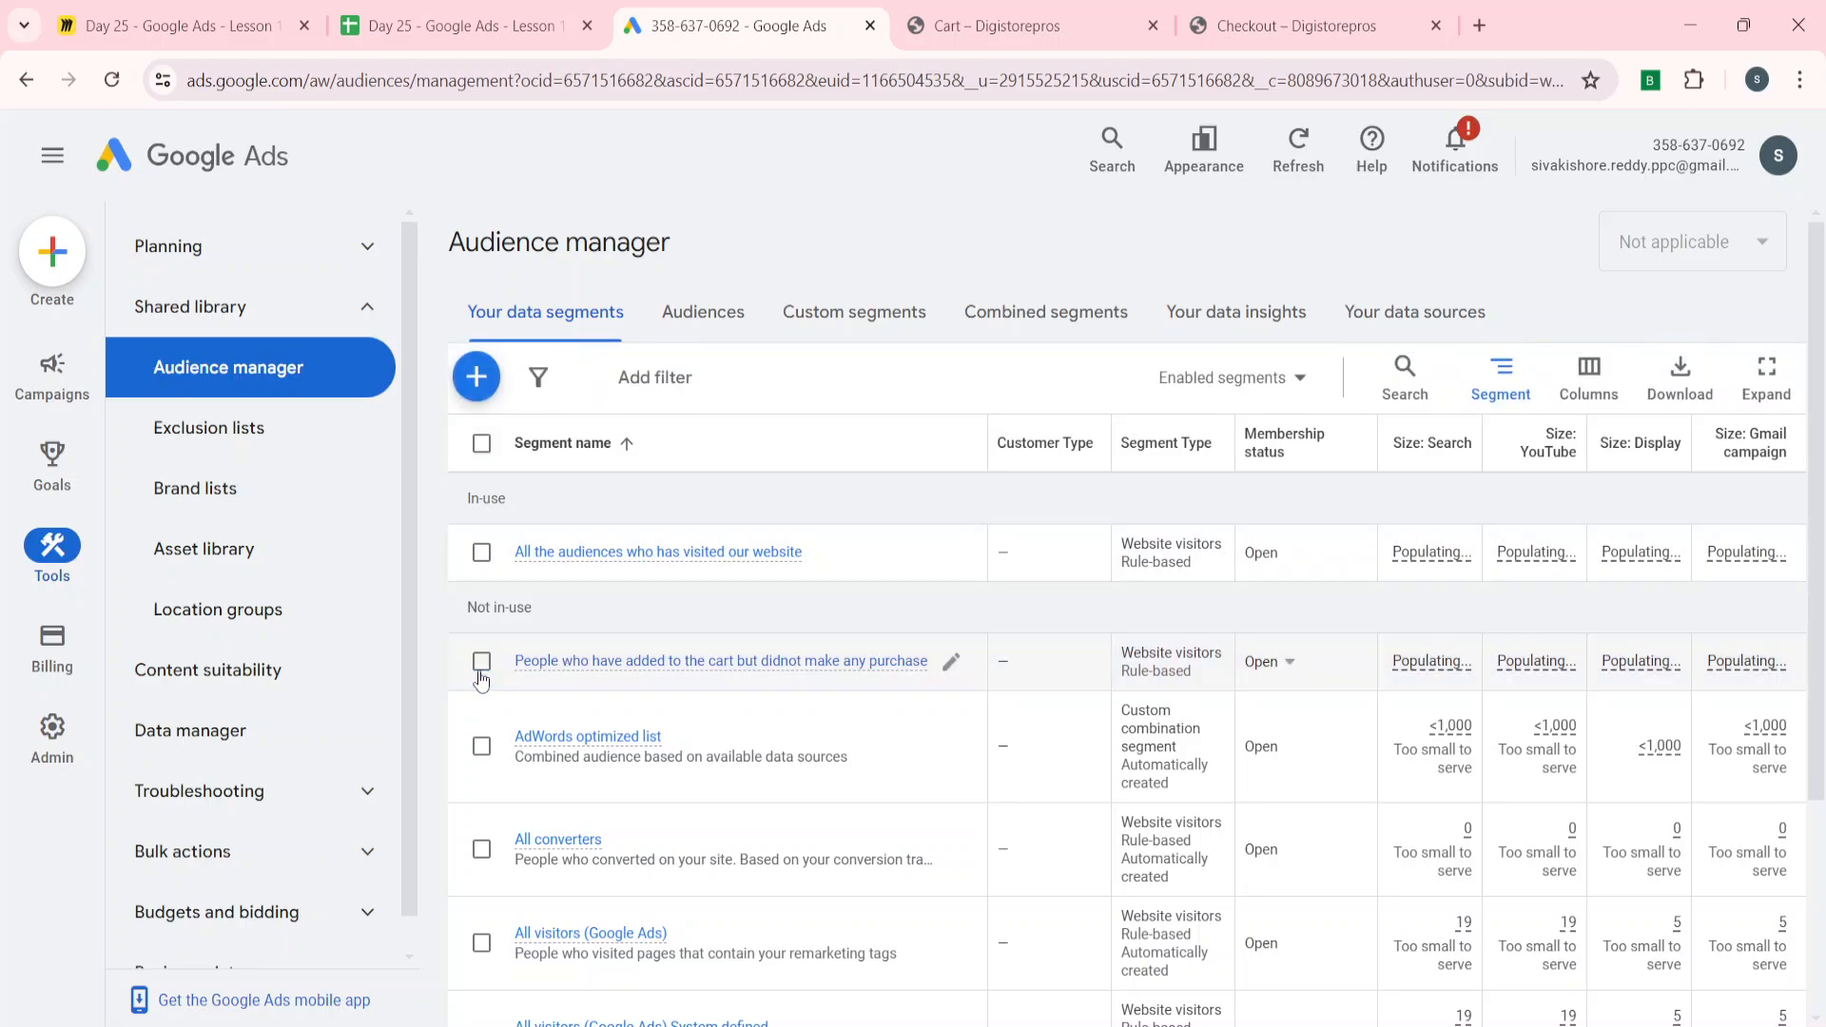
left_click(480, 664)
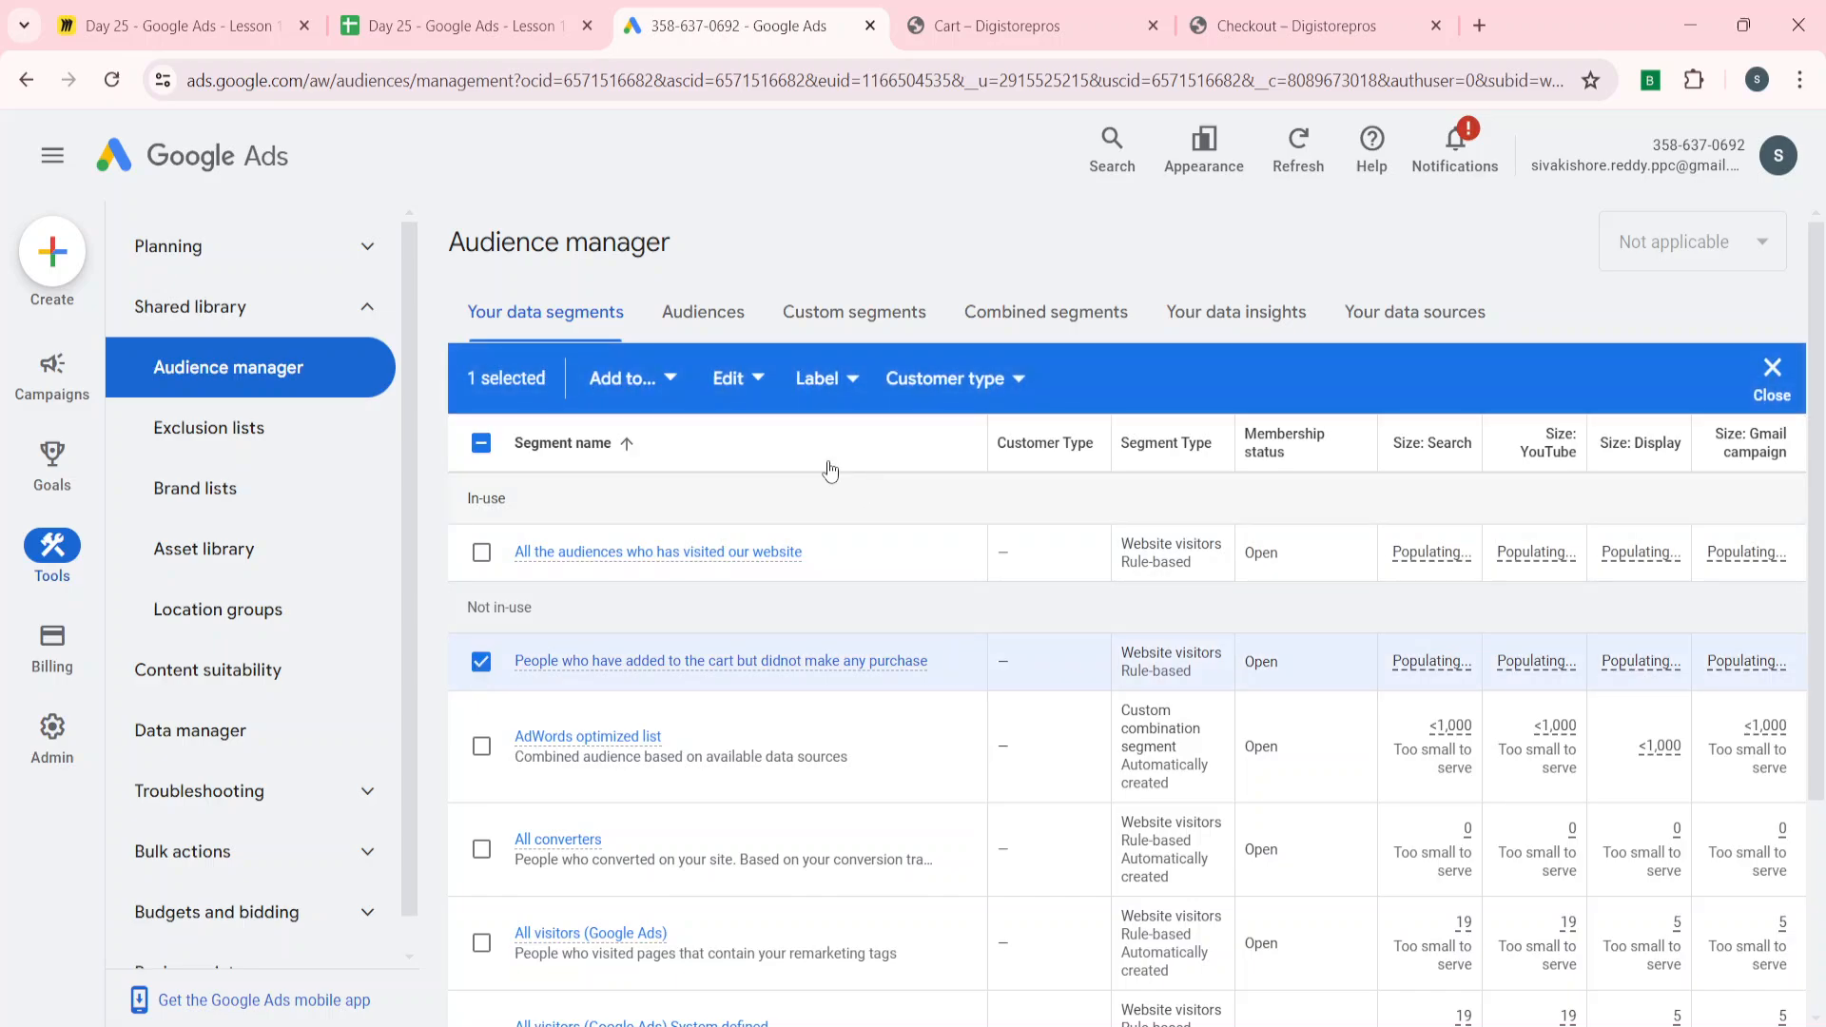
mouse_move(918, 669)
mouse_move(666, 671)
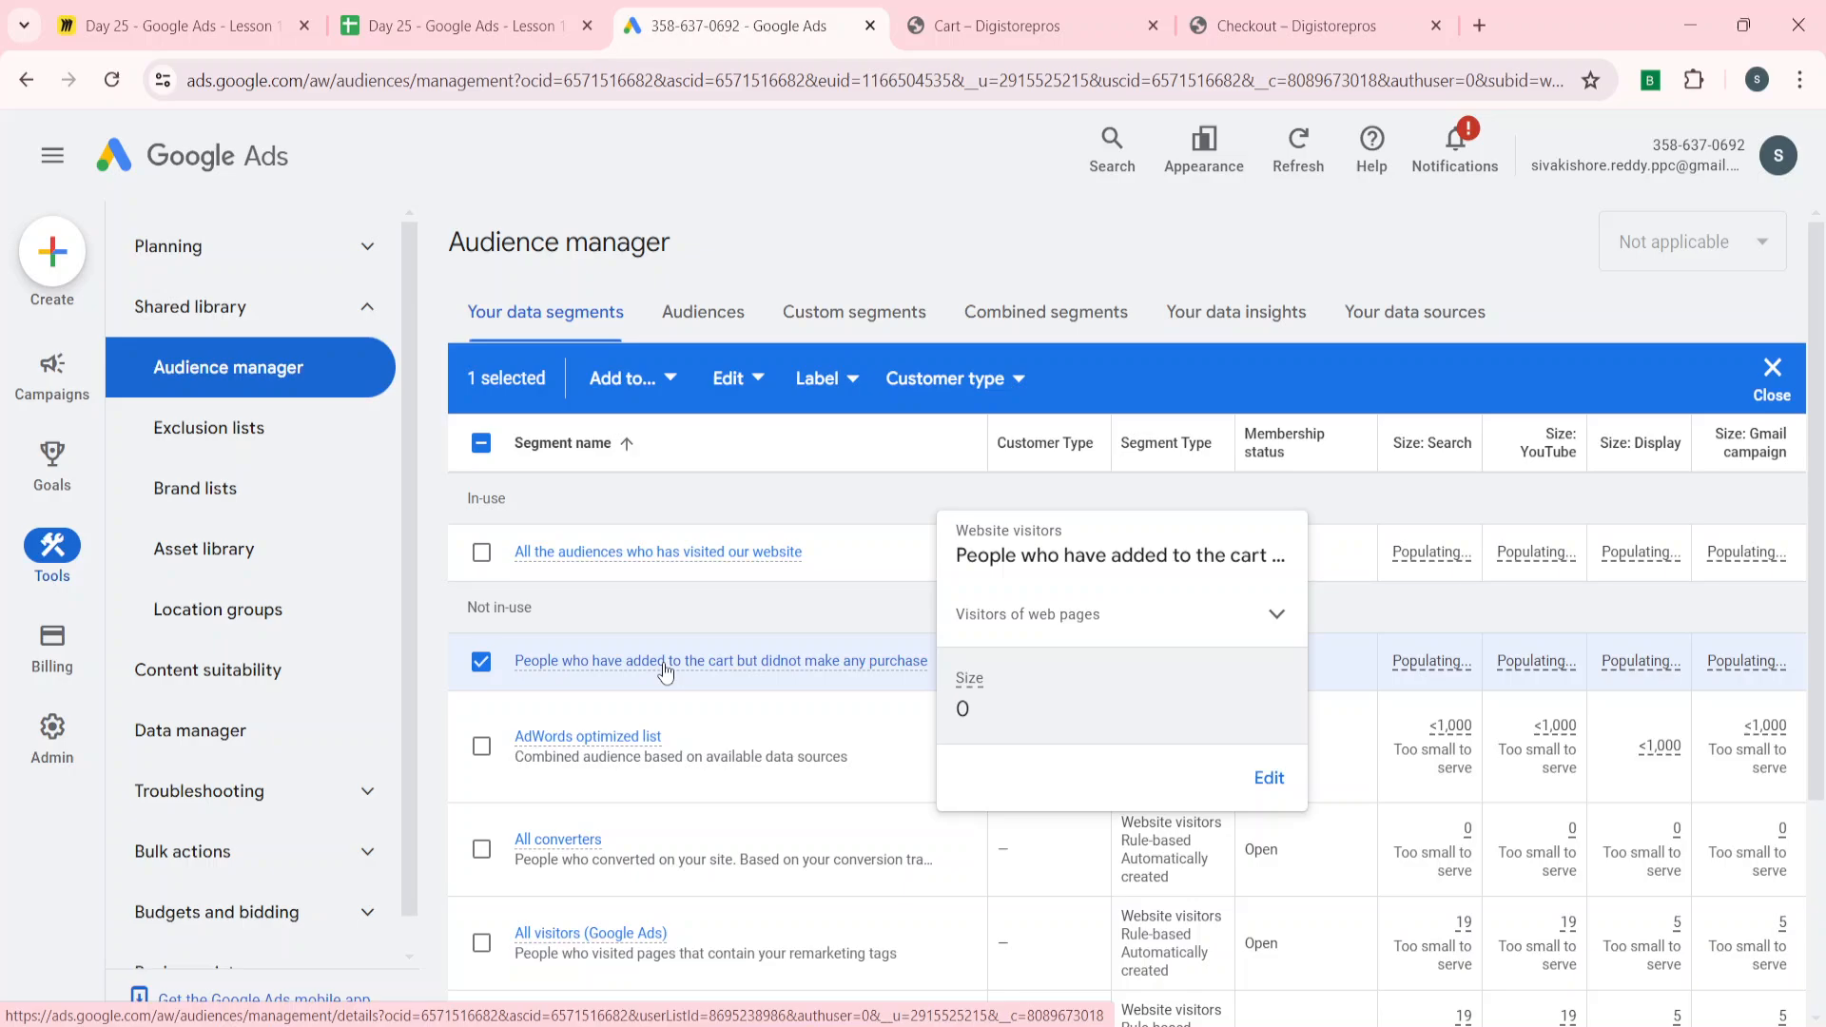
left_click(481, 661)
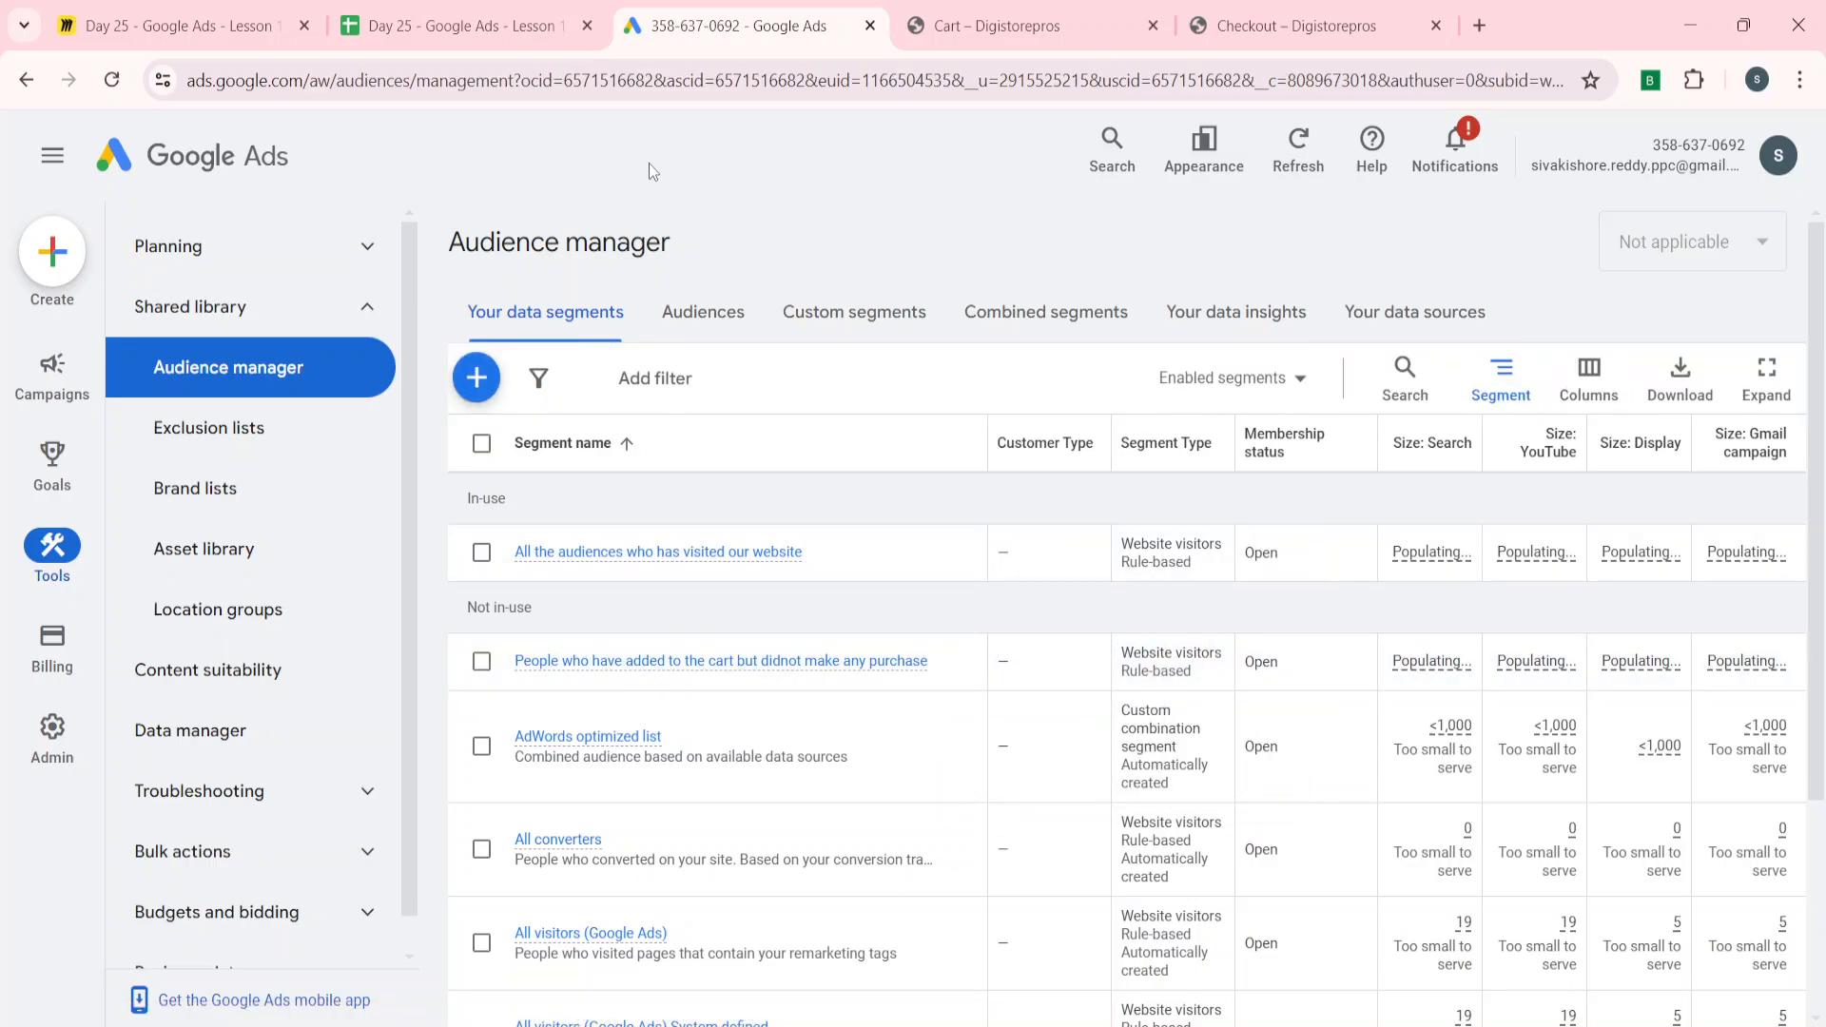
- Switch to the Google Sheets audience plan and add audience number 4, All converters, in row 11
left_click(447, 26)
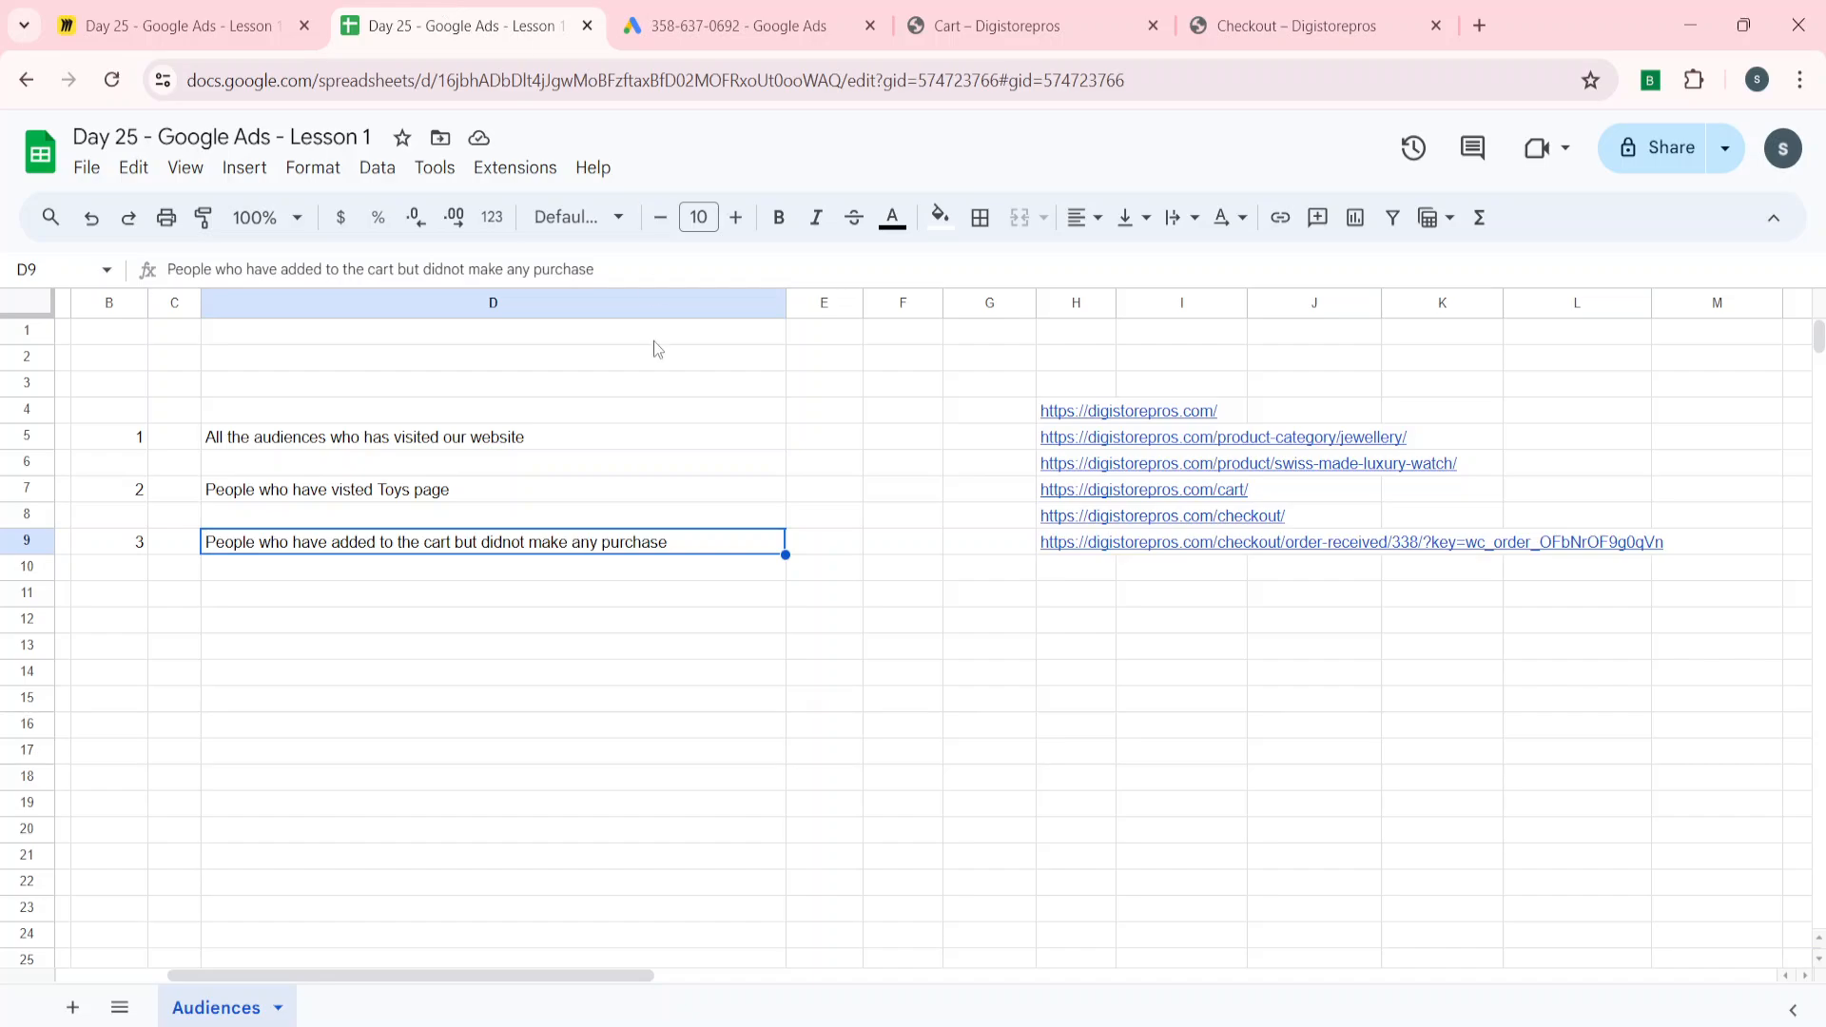
key("Left")
key("Left")
key("Down")
key("Down")
type("4")
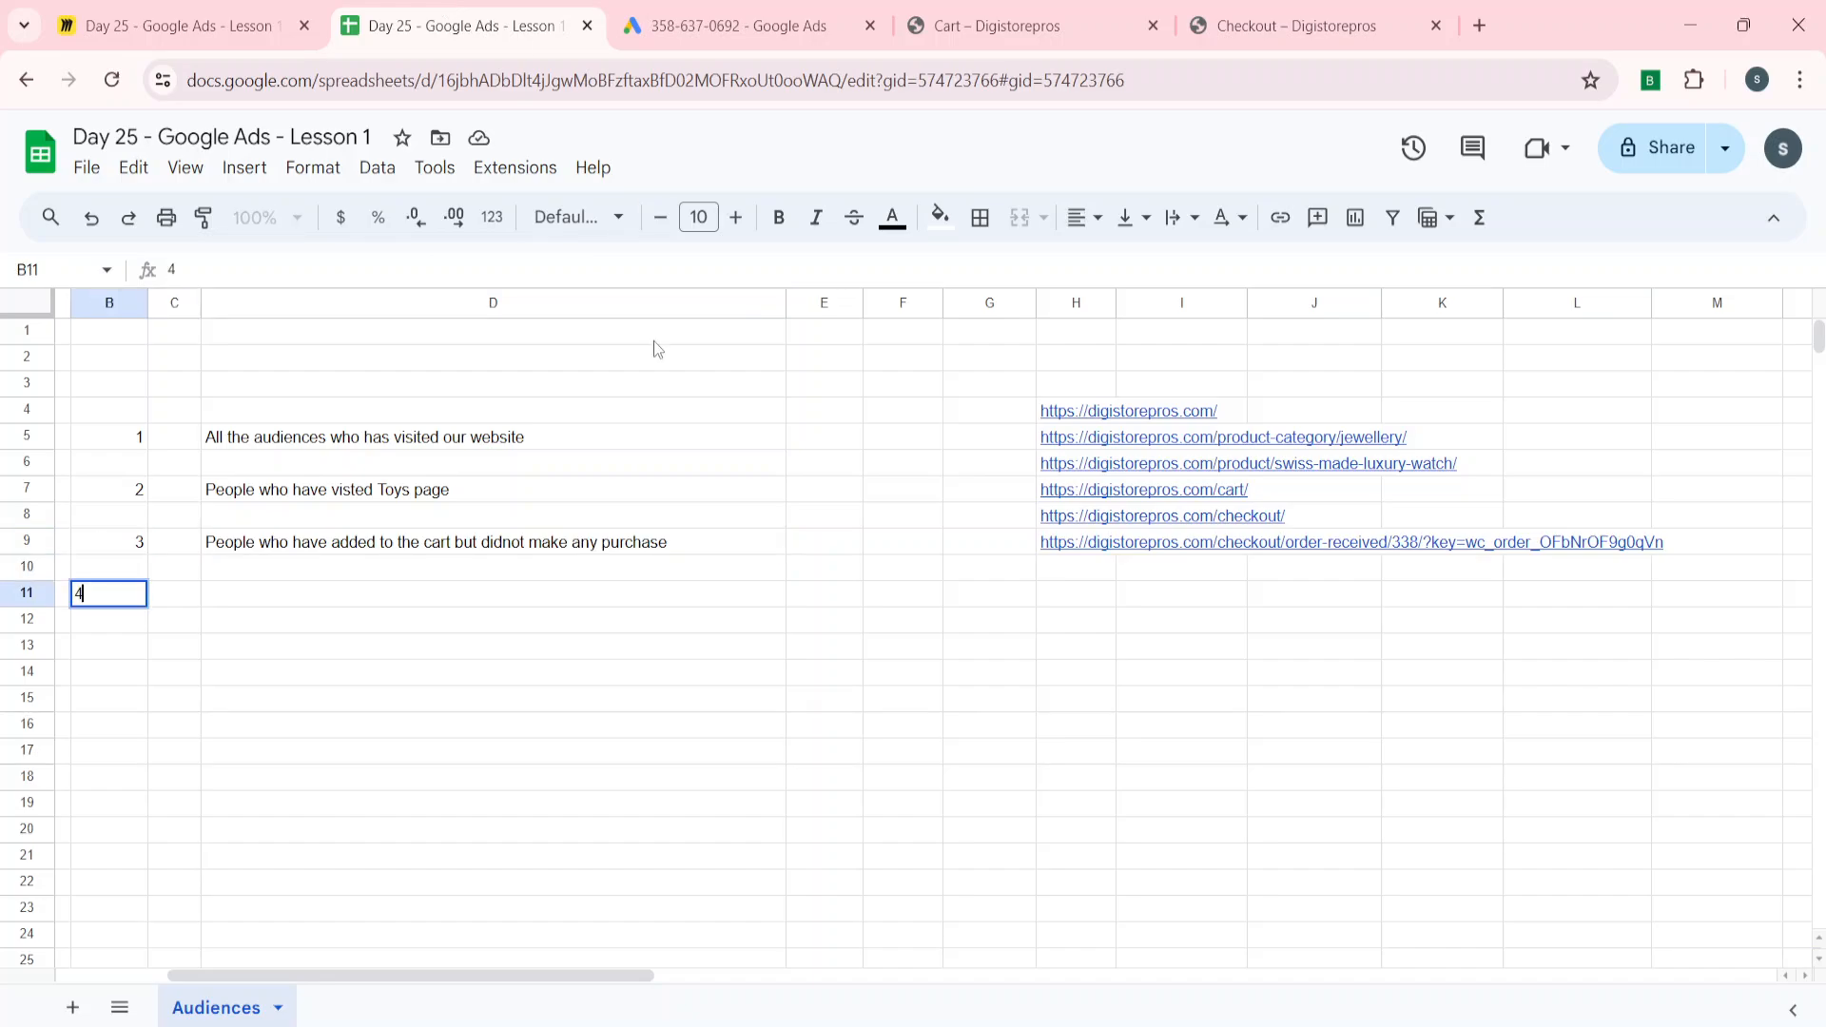
key("Tab")
key("Tab")
type("Al")
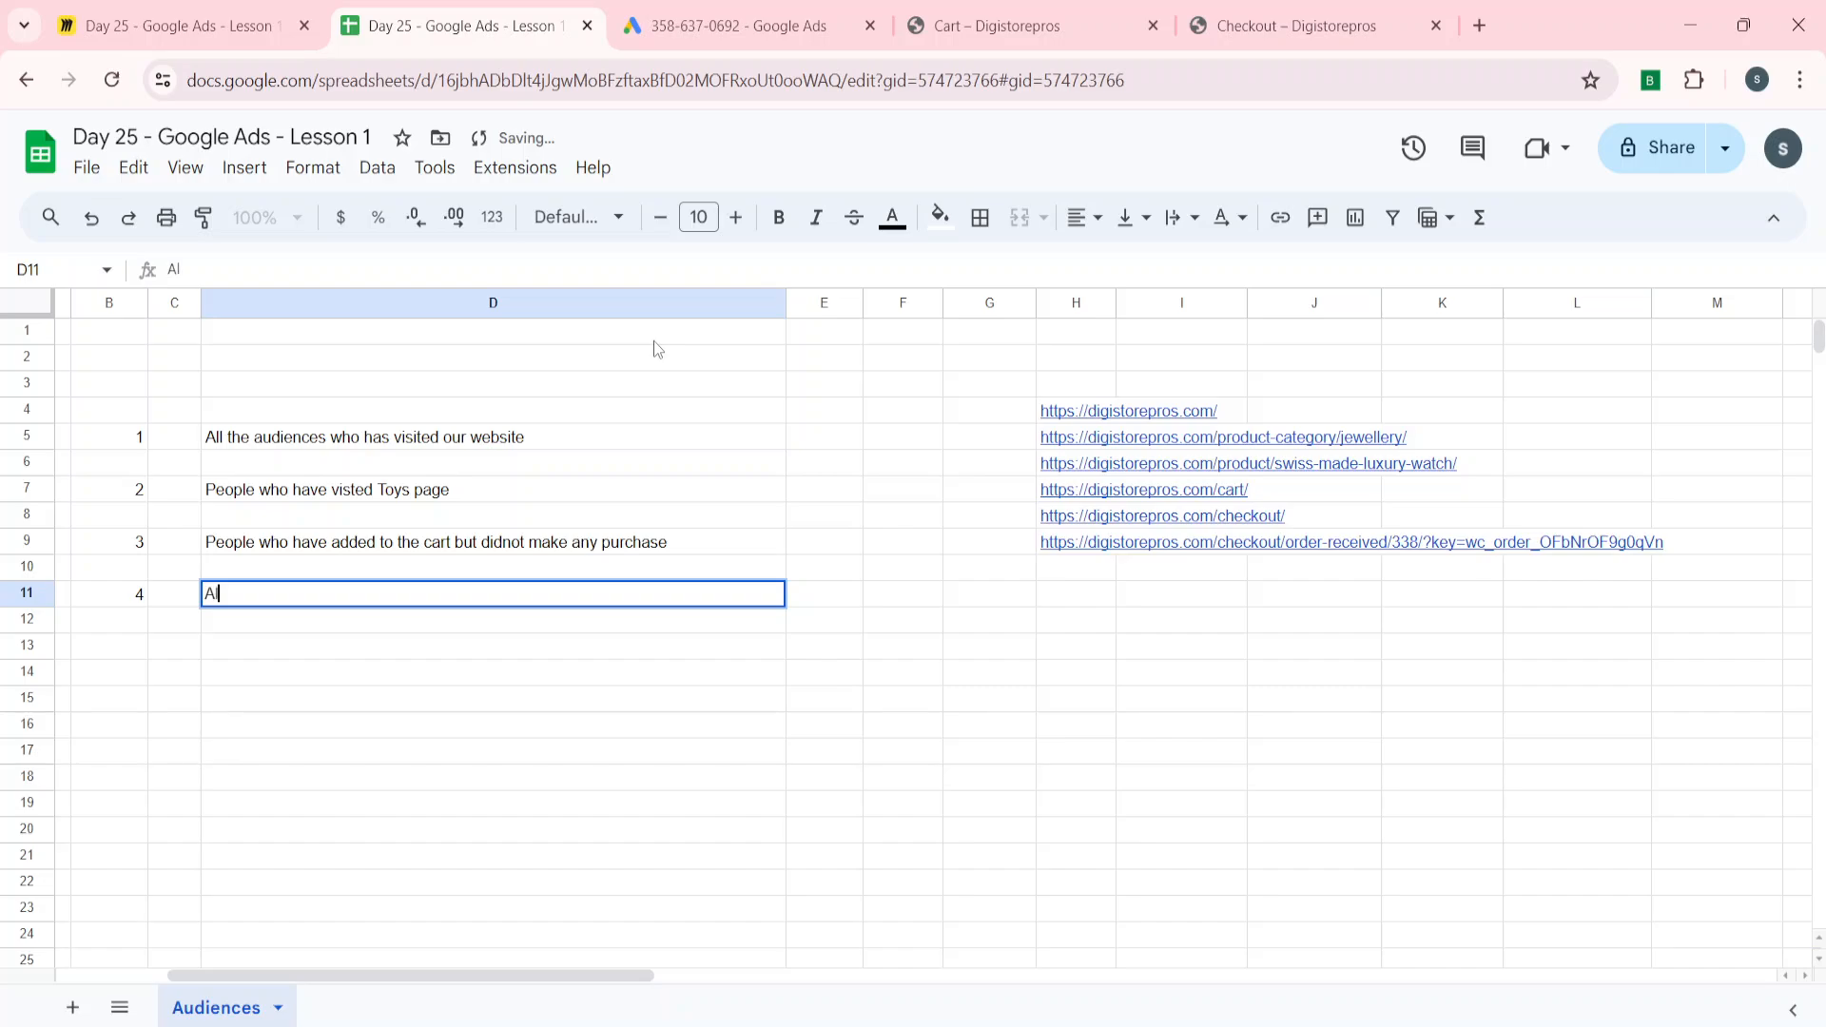
type("l converters")
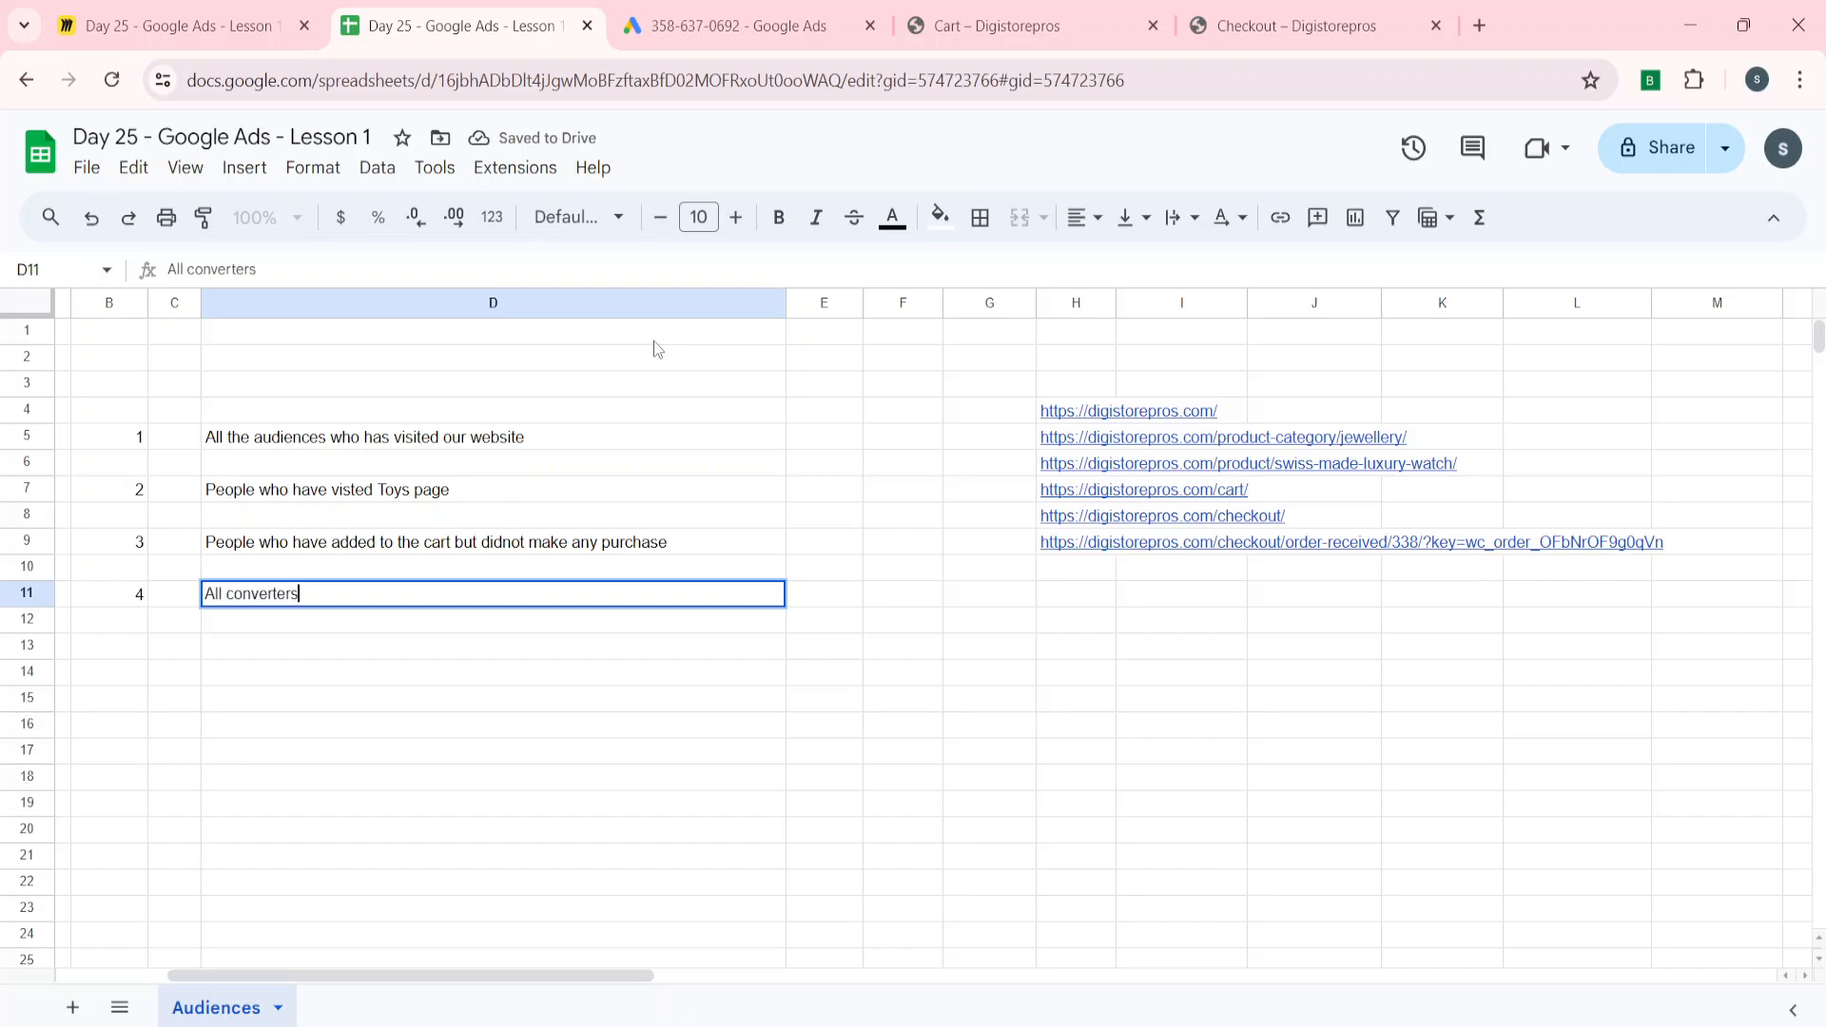
key("Return")
key("Up")
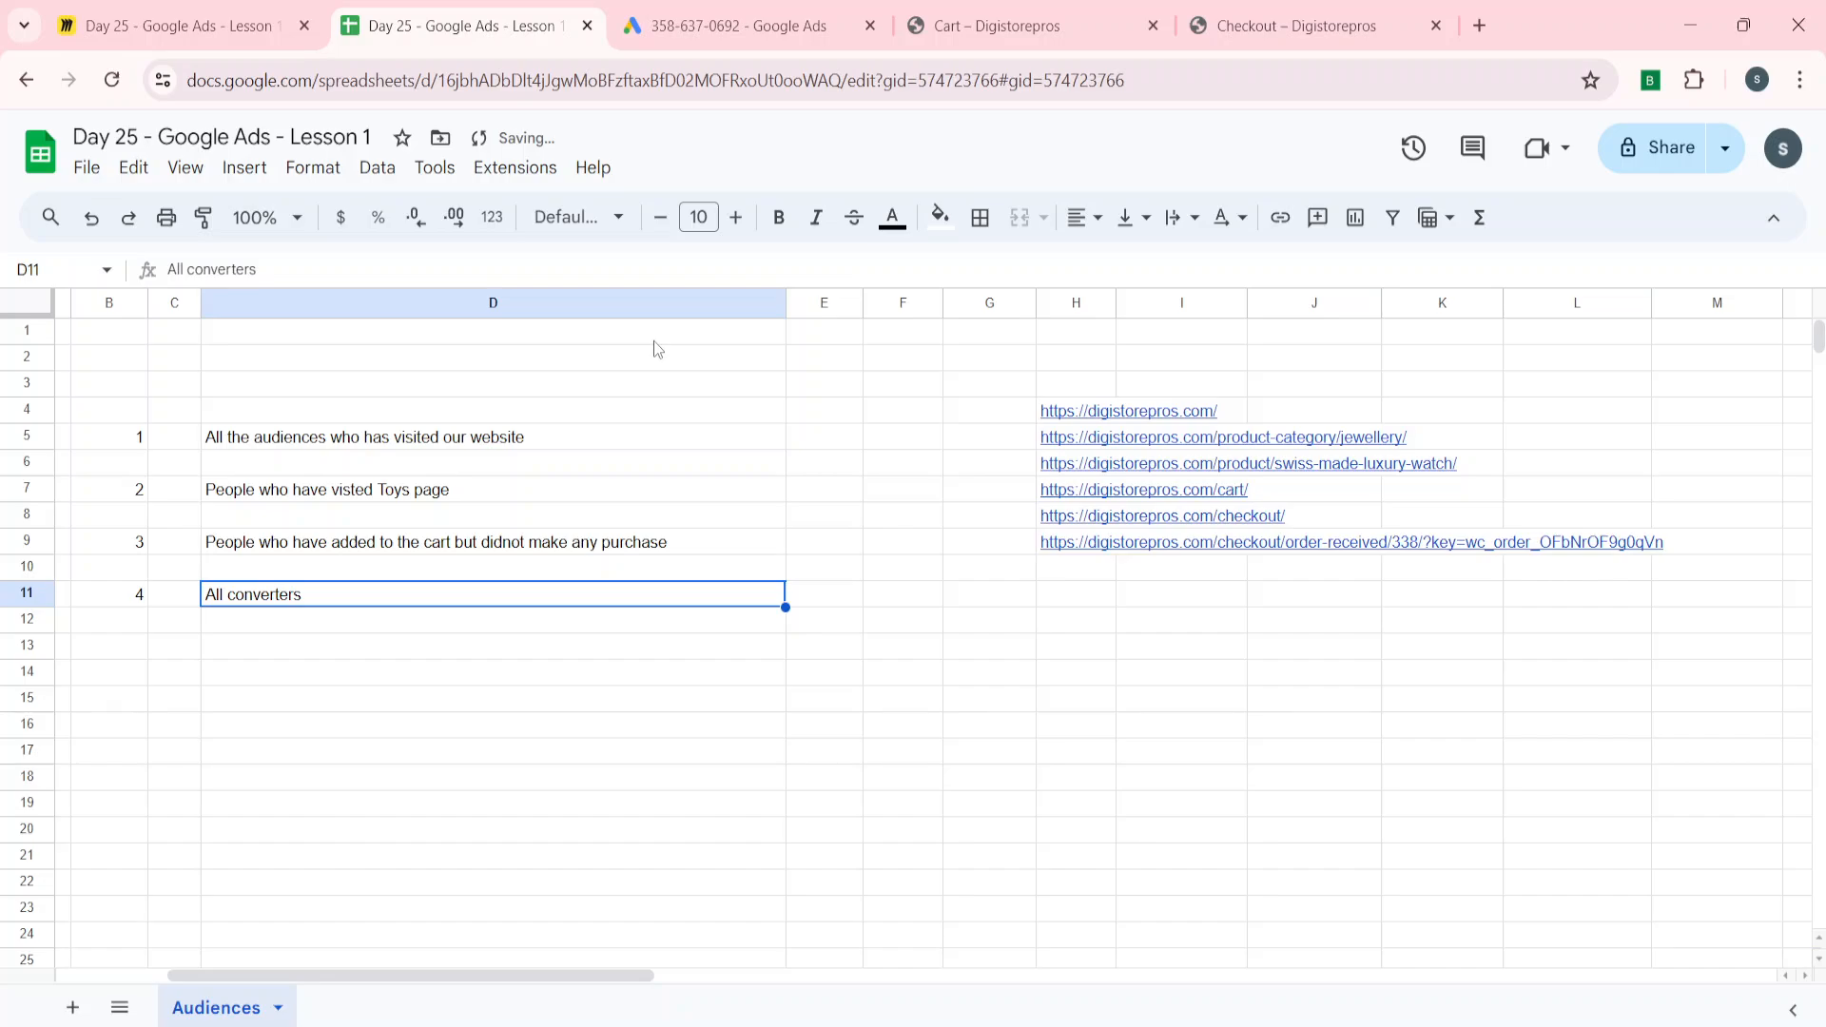
- Return to Google Ads and start a new website visitors segment named All converters
left_click(808, 24)
left_click(477, 377)
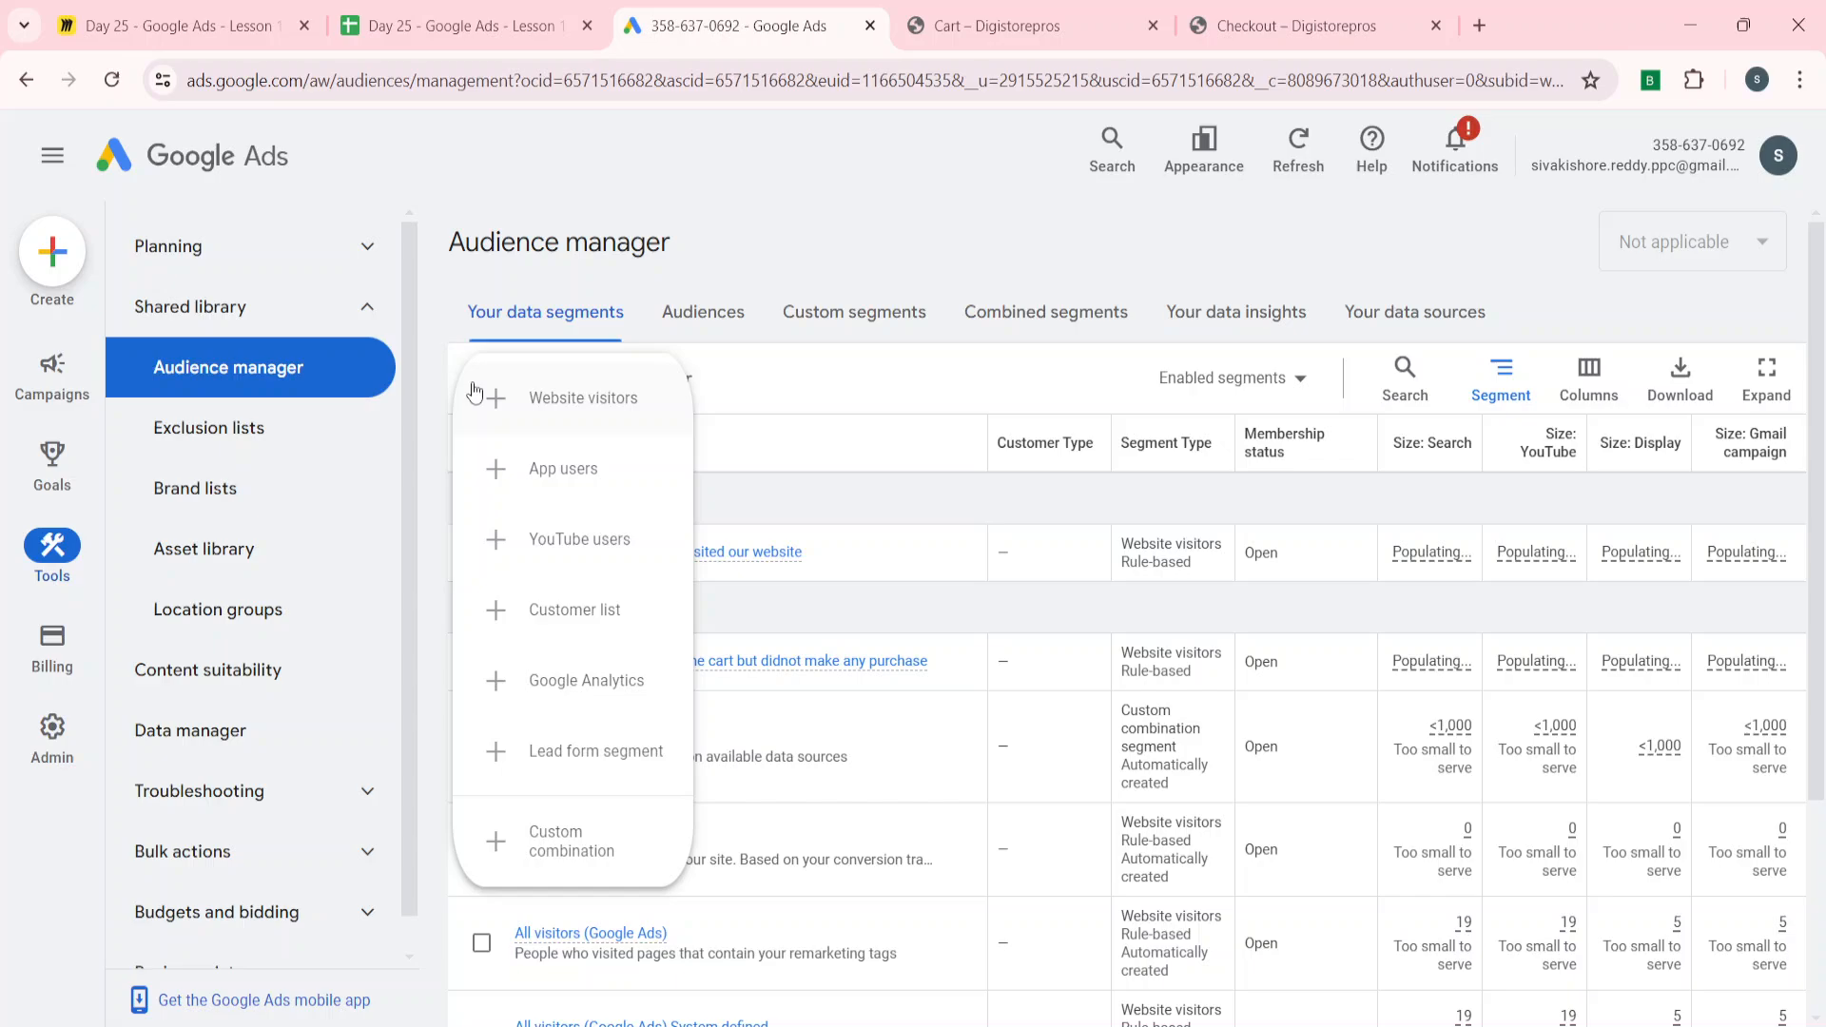
left_click(563, 410)
left_click(481, 23)
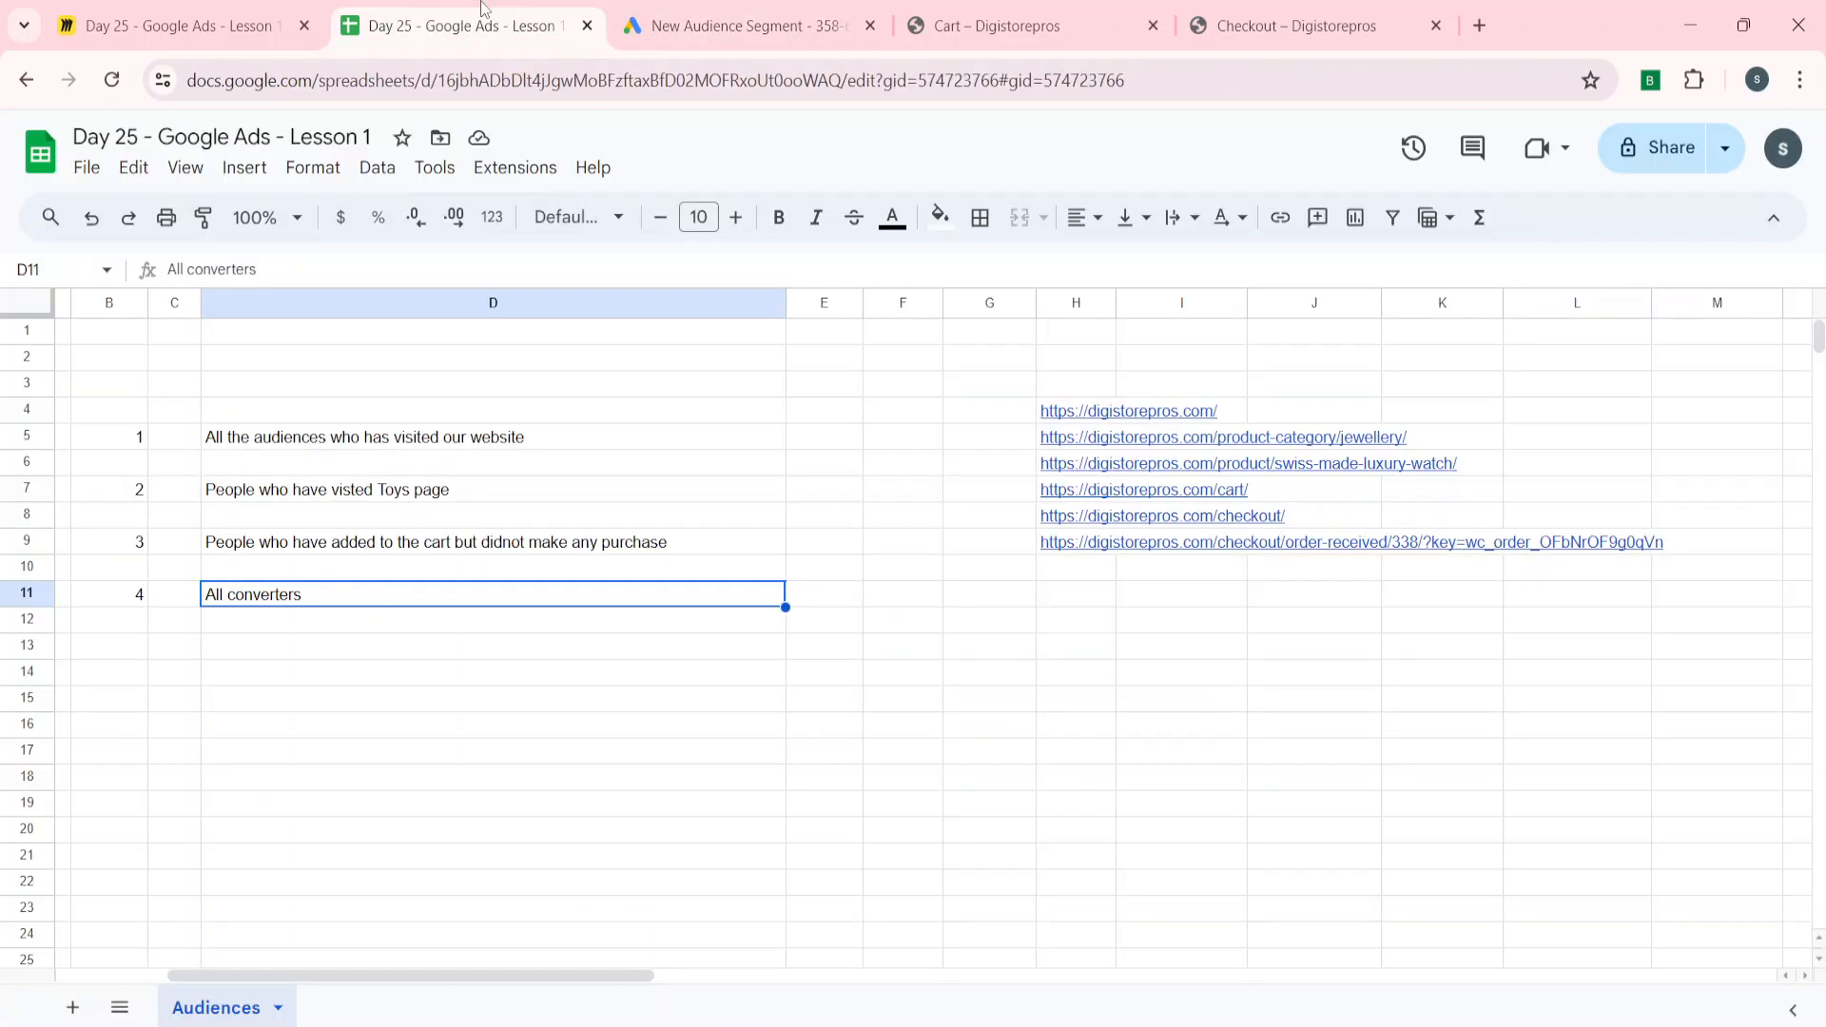
left_click(732, 25)
left_click(682, 295)
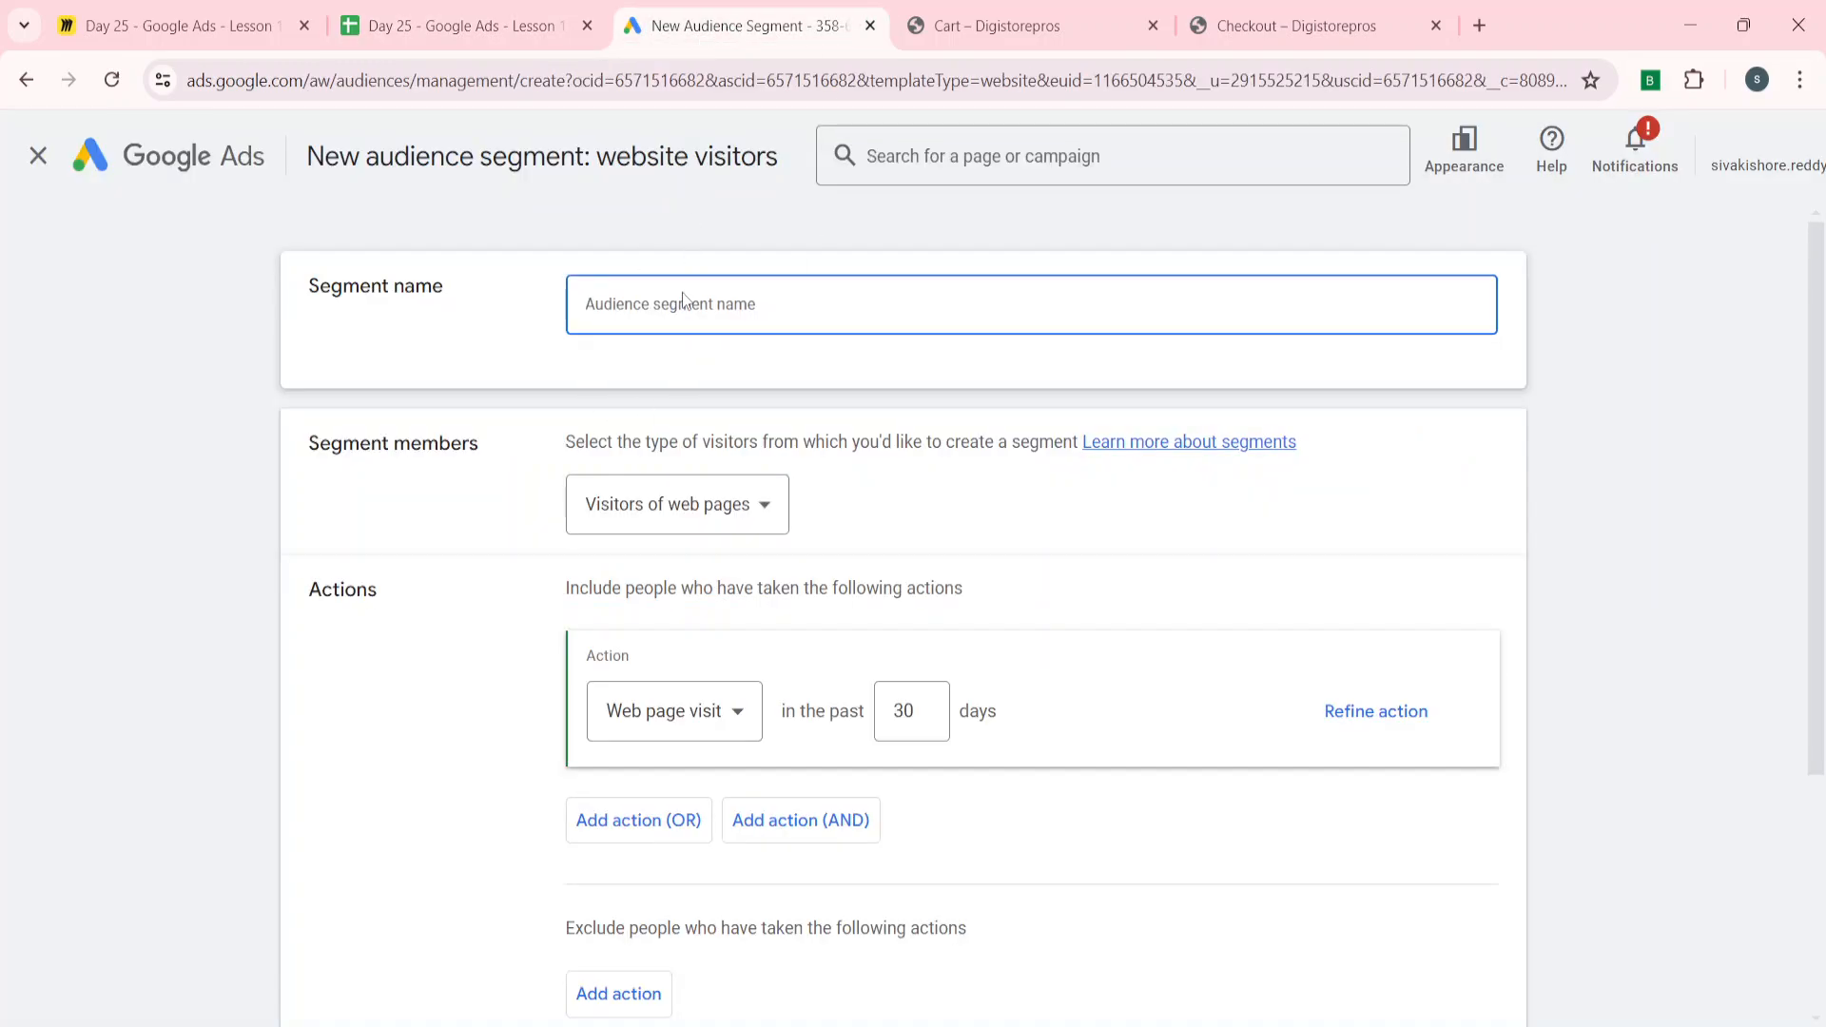
type("All converters")
- Add a Page URL refinement to the included web page visit and copy /order-received/ from the store's order confirmation URL
scroll(452, 514, "down", 1)
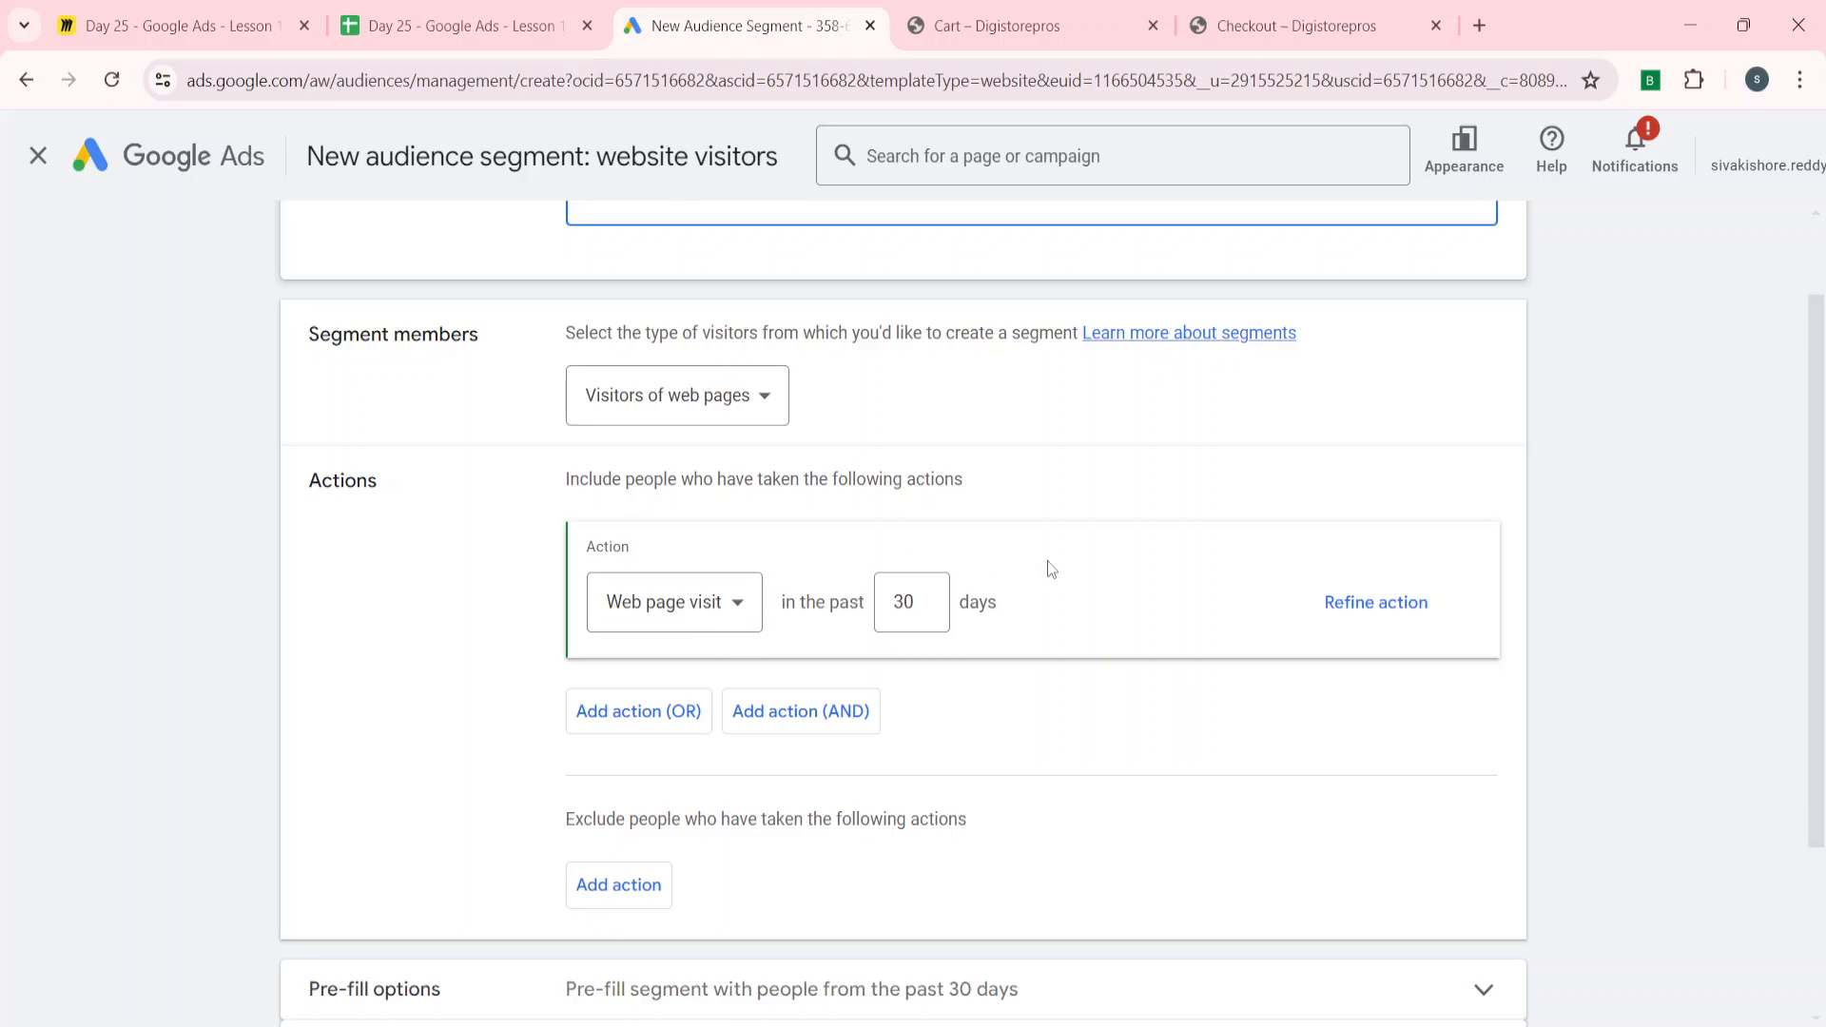
left_click(1350, 623)
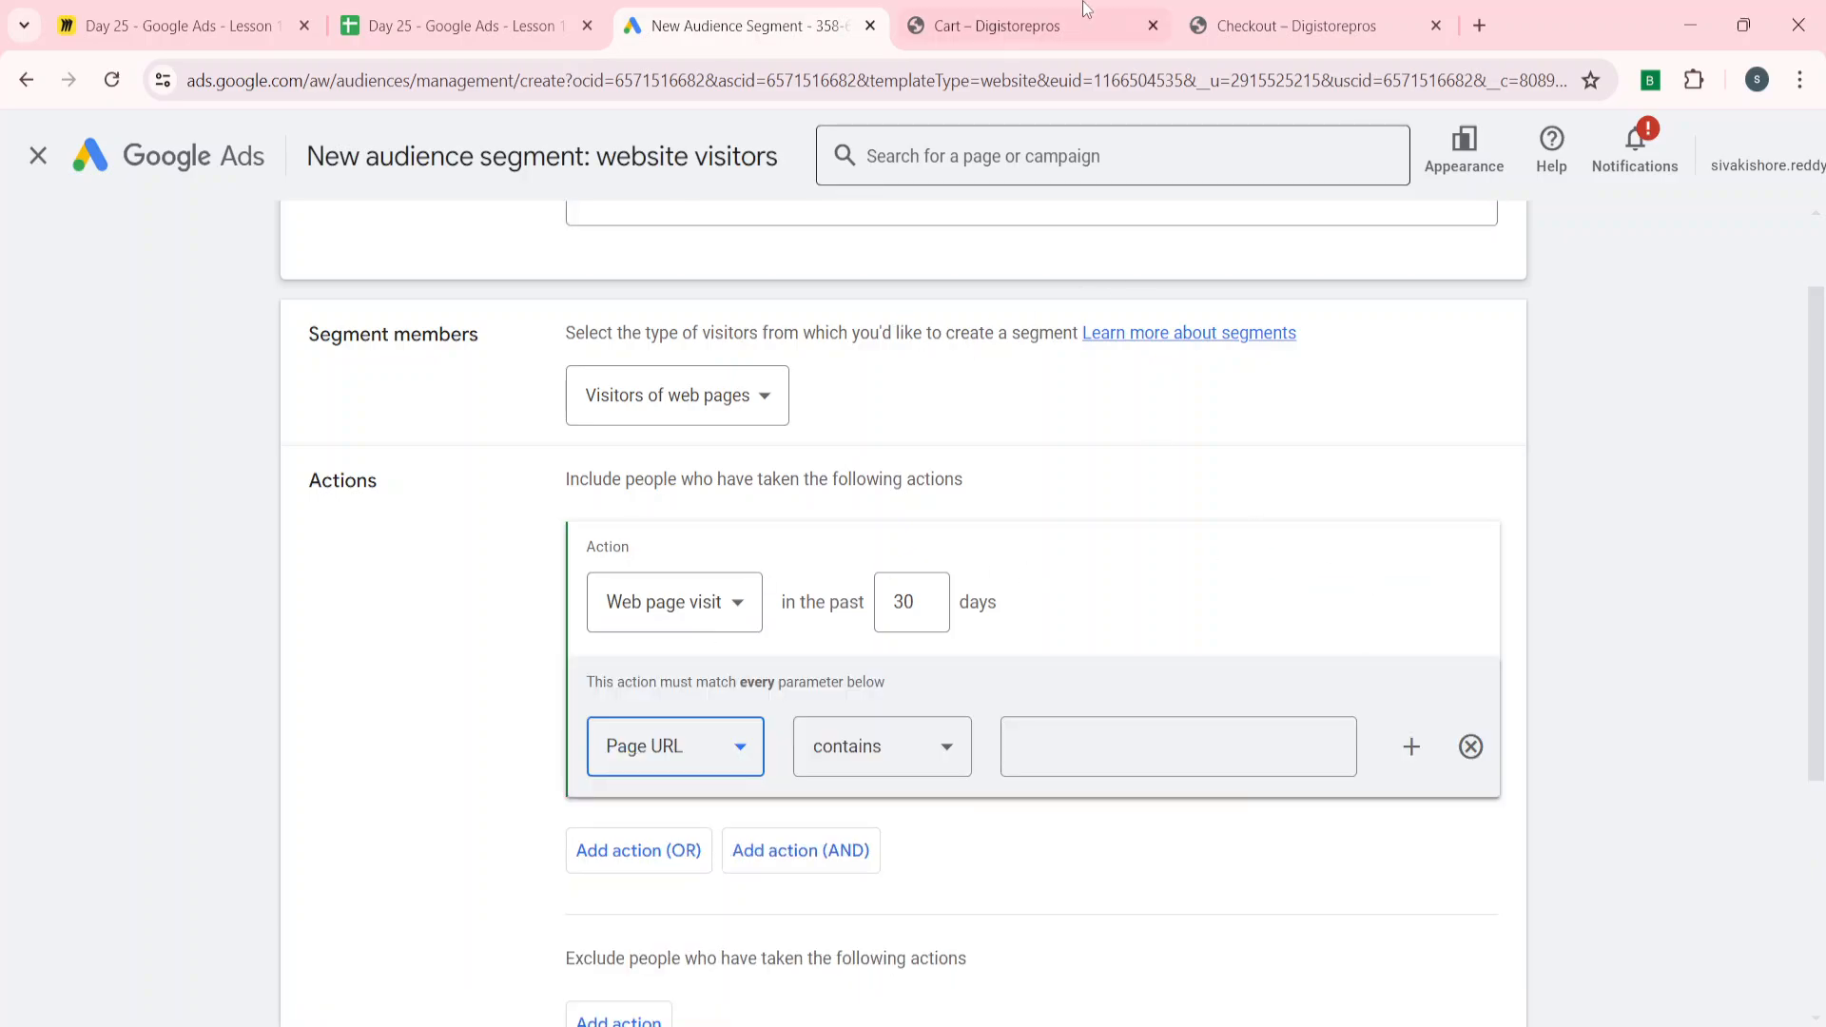
left_click(1275, 26)
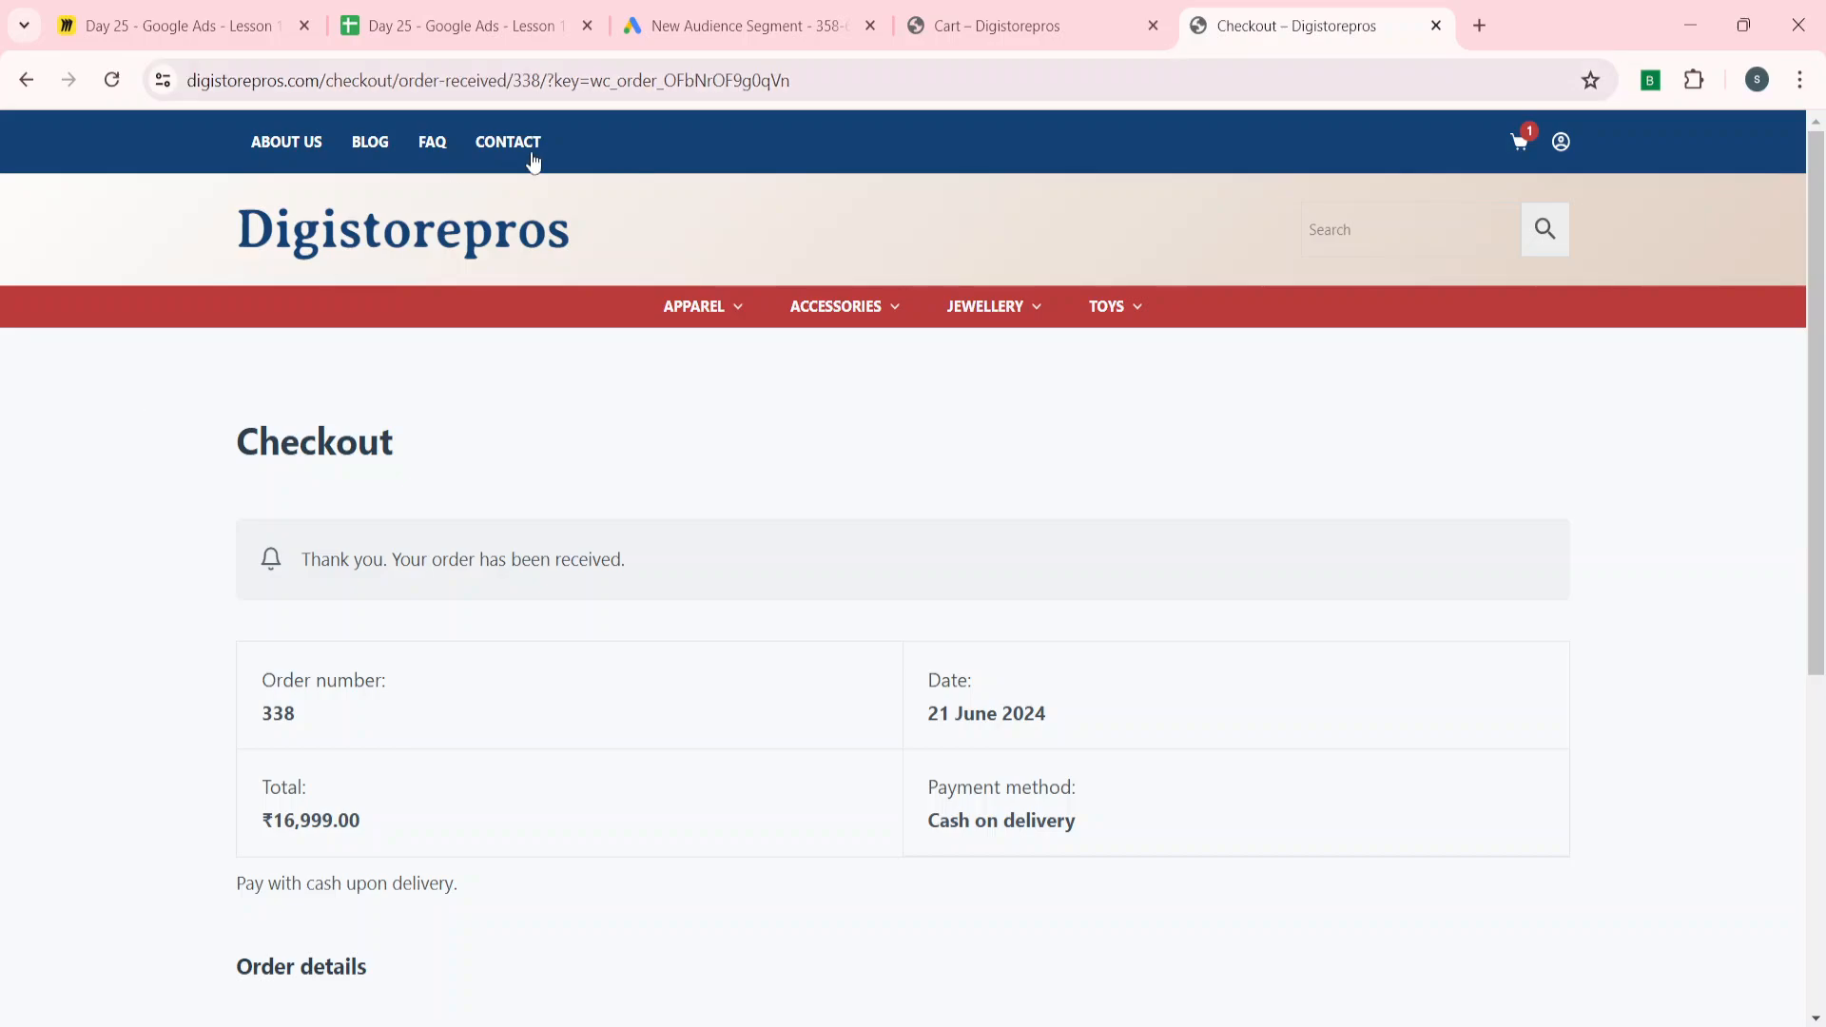
left_click(509, 80)
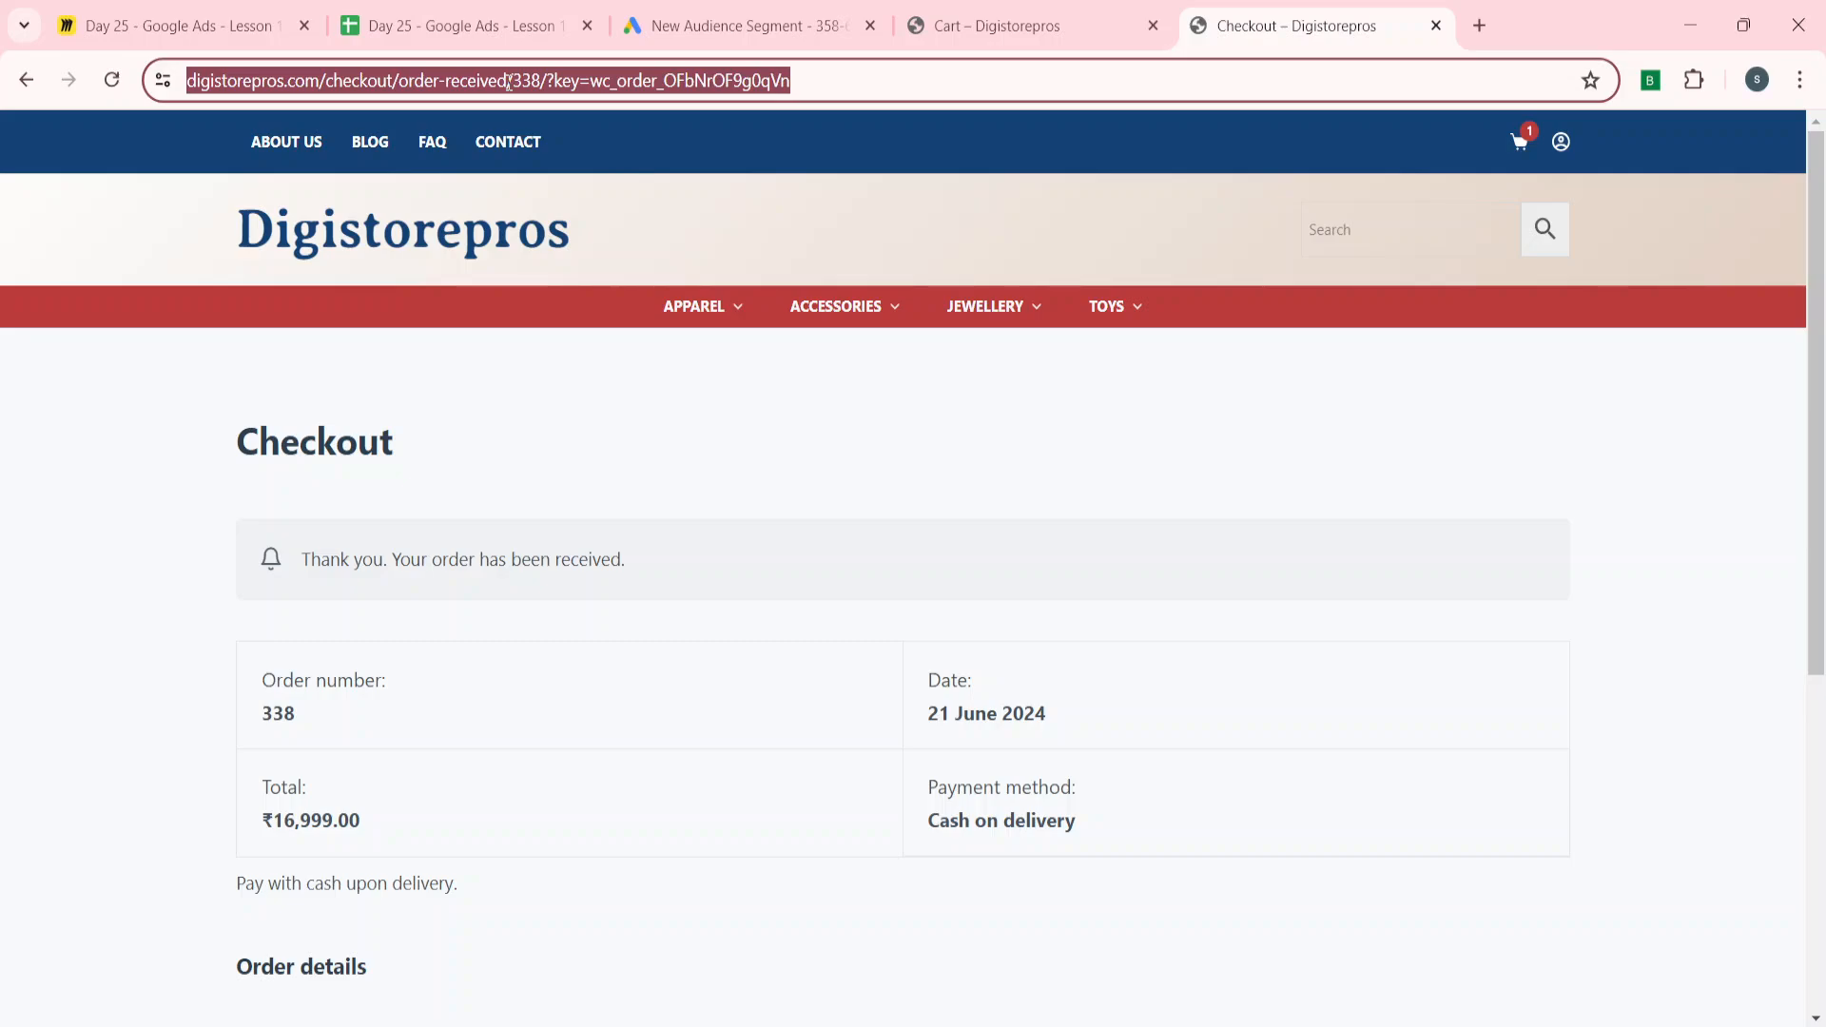
key("Left")
key("Left")
key("Left")
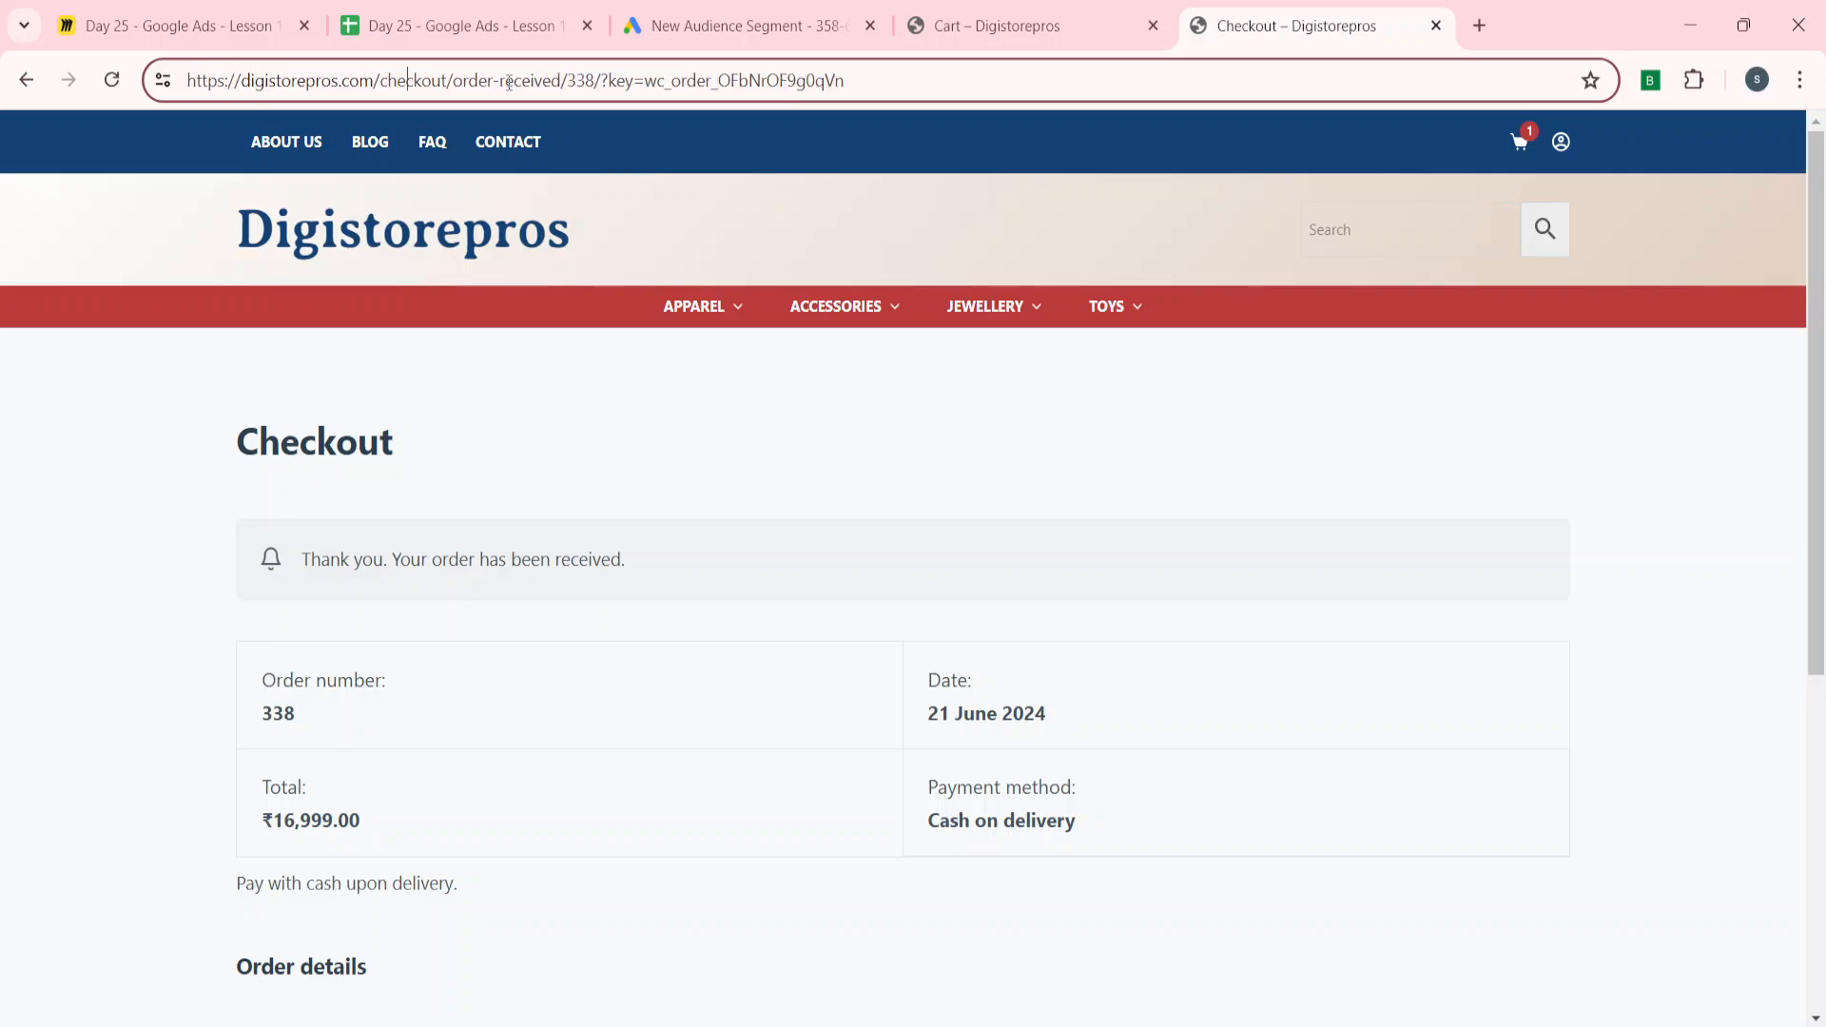
key("shift+Right")
key("shift+Right")
key("shift+Right")
key("shift+Right")
key("shift+Right")
key("shift+Right")
key("shift+Right")
key("shift+Right")
key("shift+Right")
key("shift+Right")
key("shift+Right")
key("shift+Right")
key("shift+Right")
key("shift+Right")
key("shift+Right")
key("shift+Right")
key("ctrl+c")
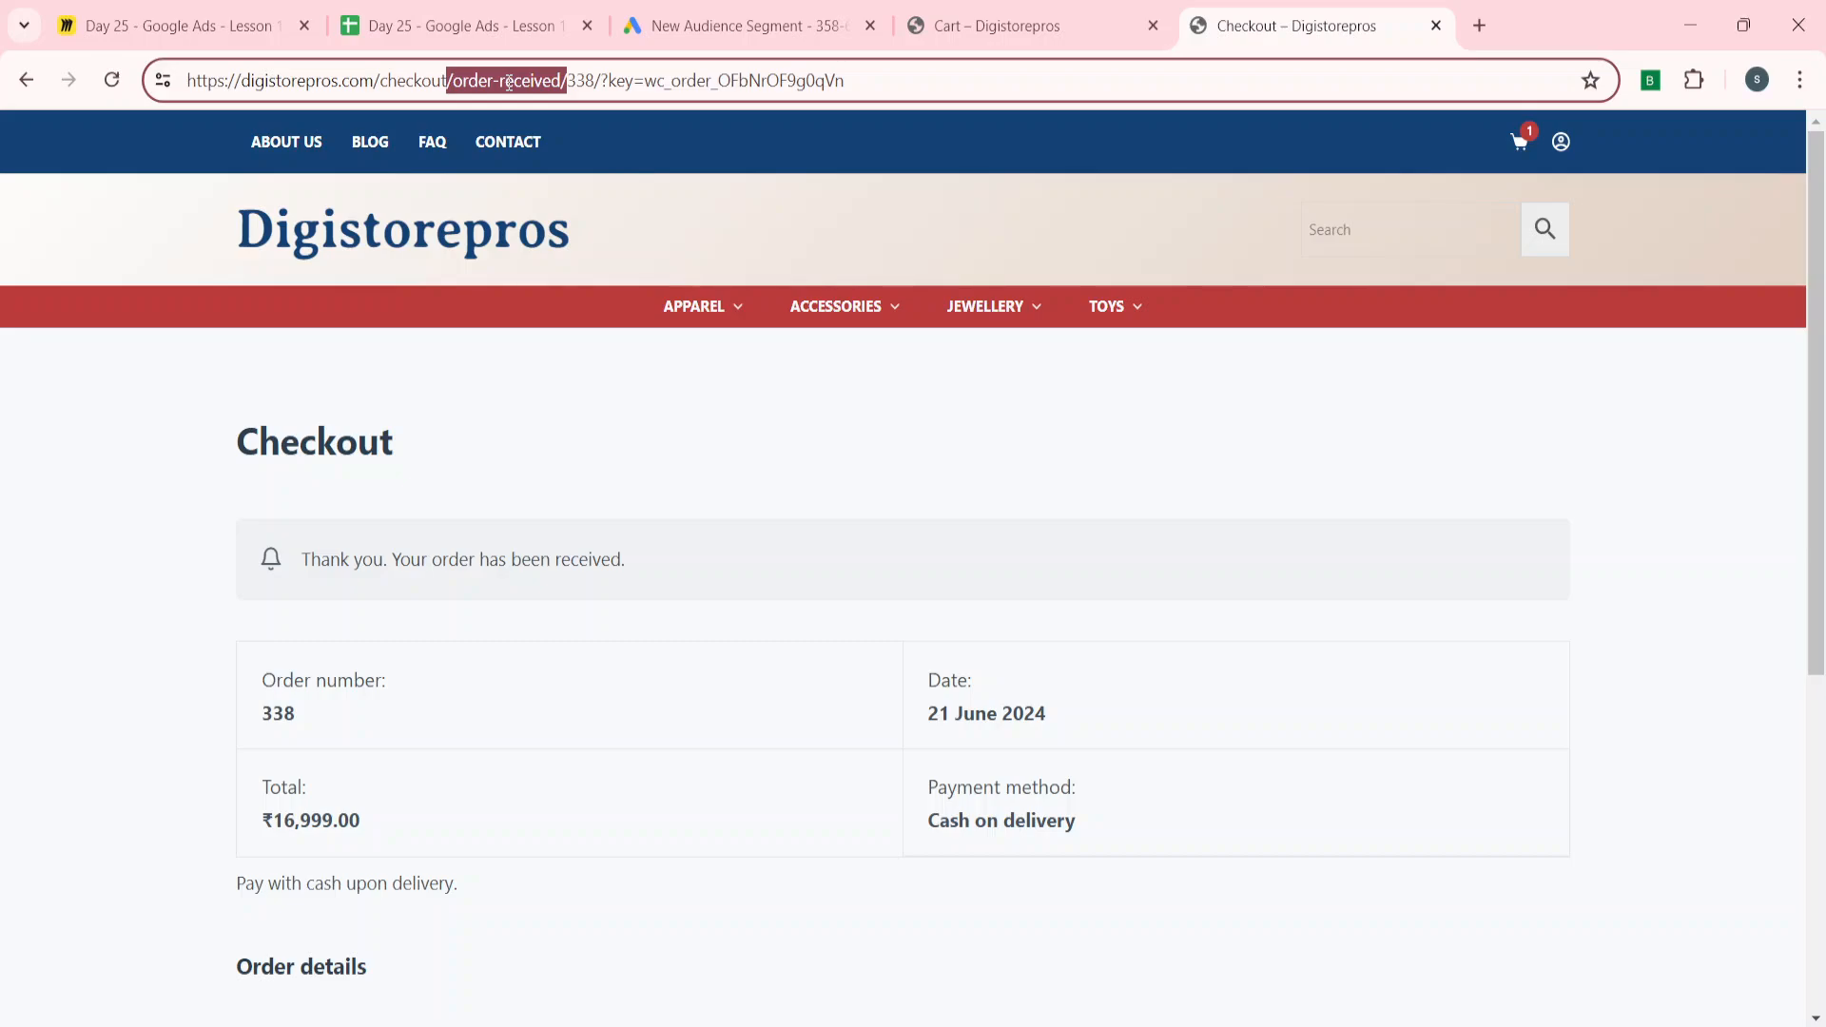
- Paste /order-received/ as the included Page URL contains value and compare it with the order confirmation page
left_click(756, 24)
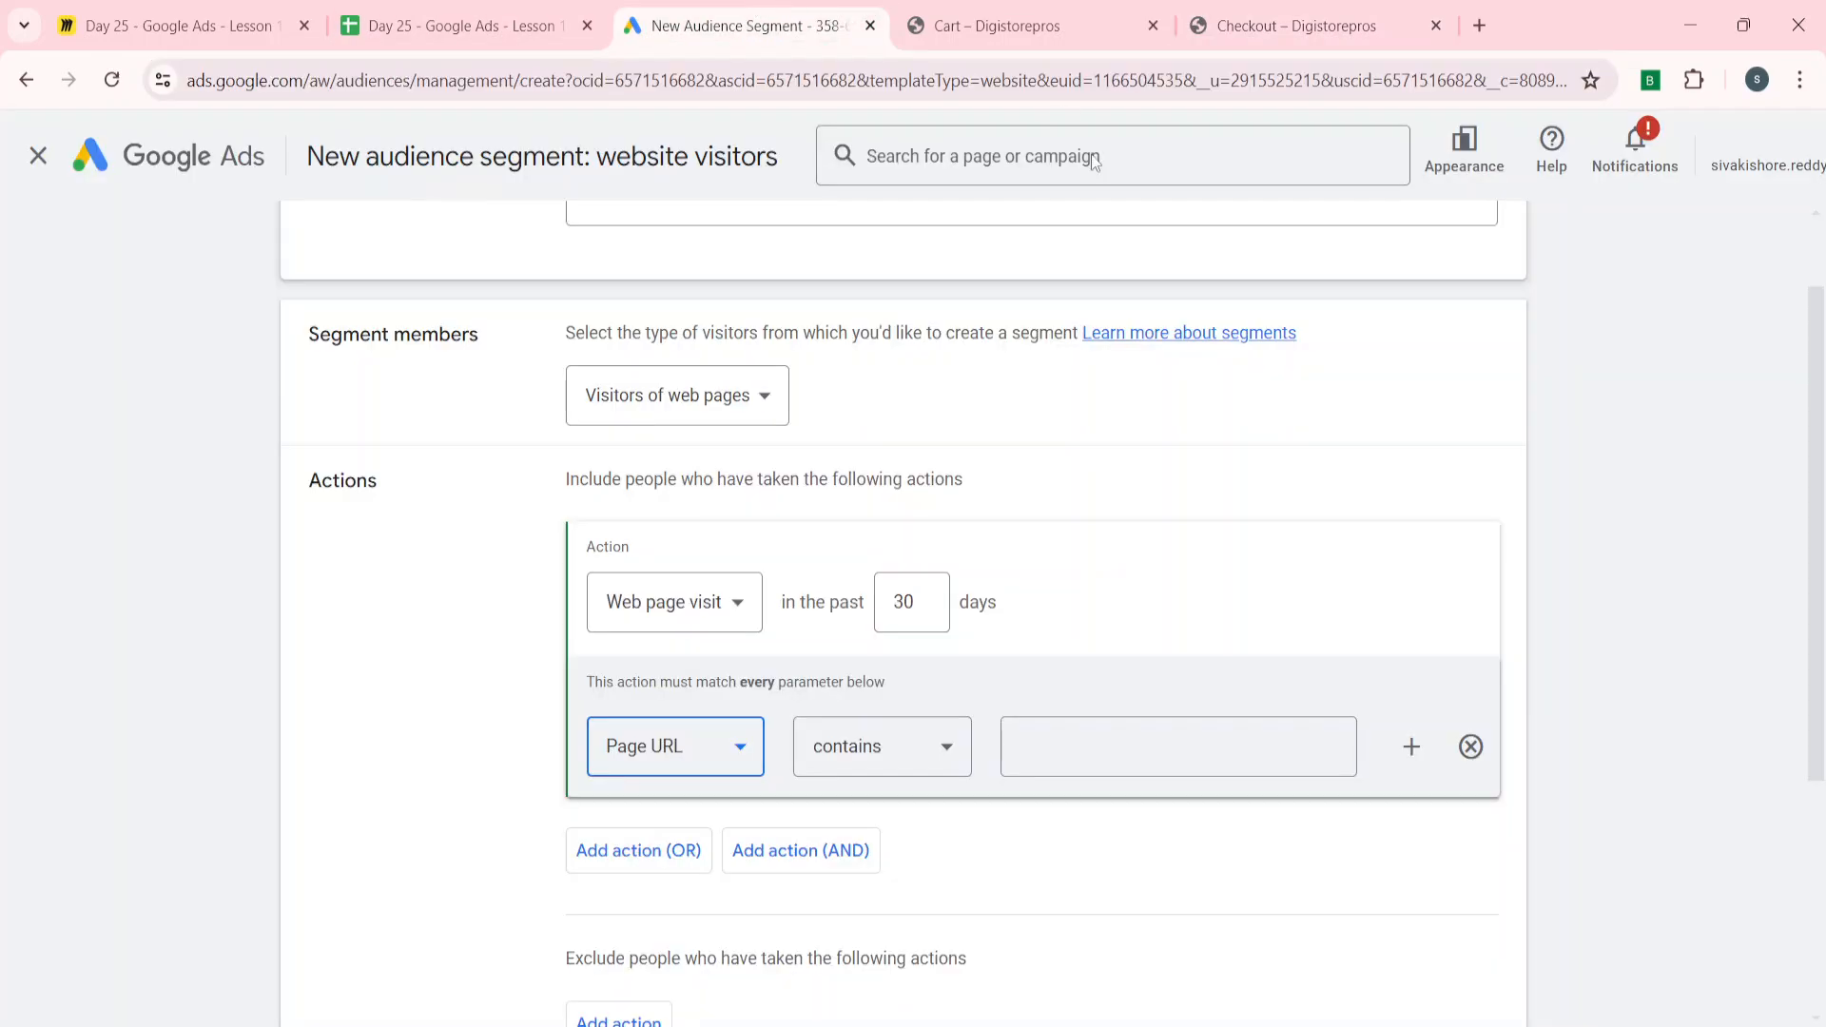
left_click(1069, 723)
key("ctrl+v")
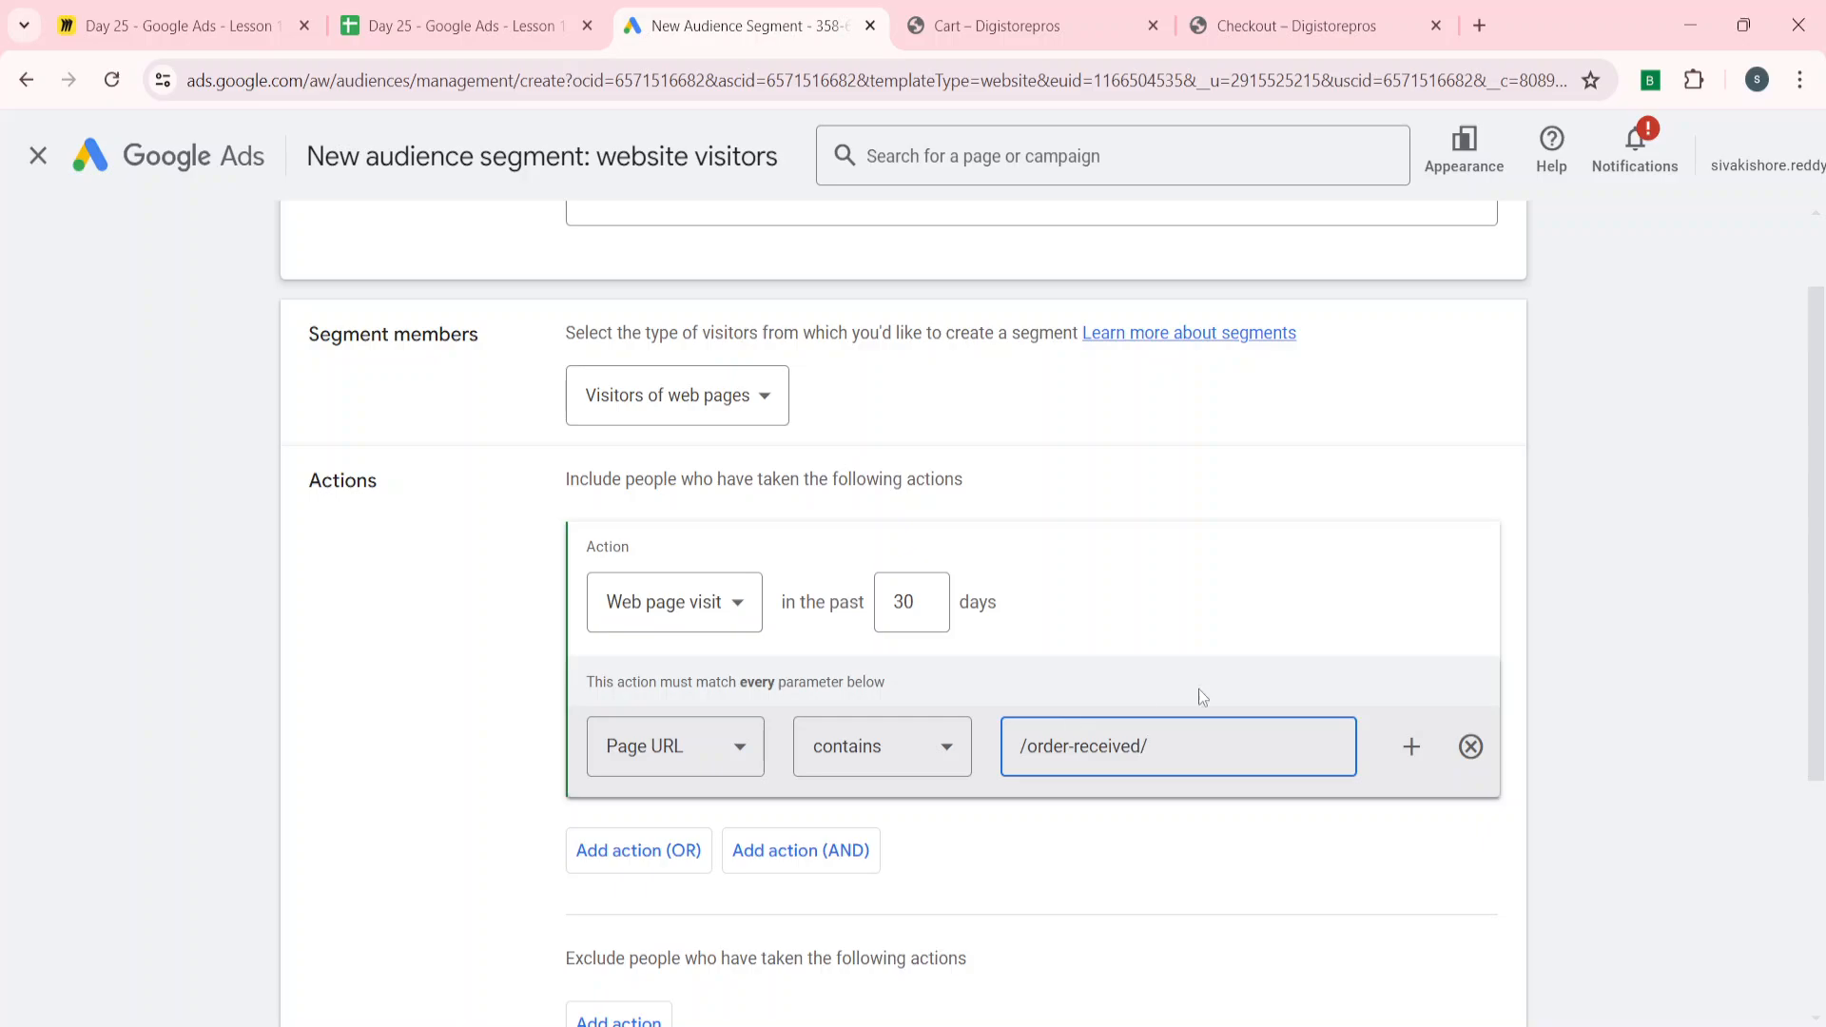
scroll(1645, 643, "down", 1)
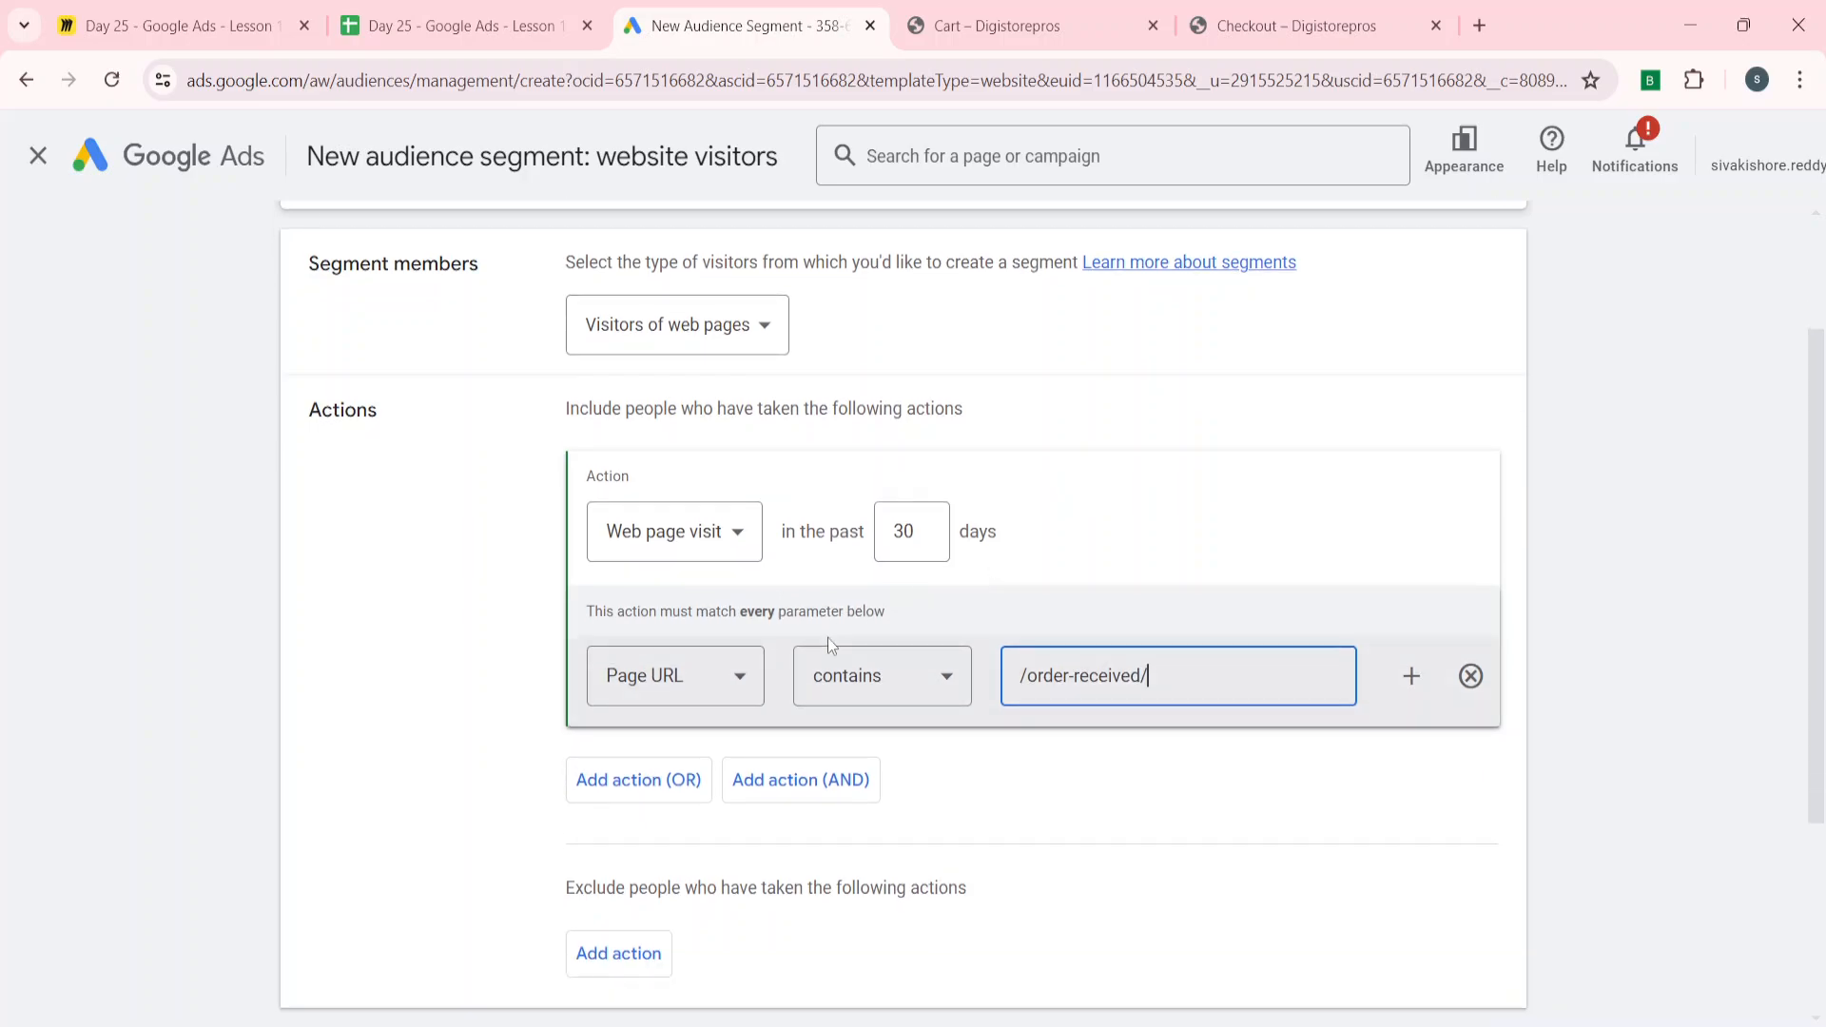
left_click(1296, 11)
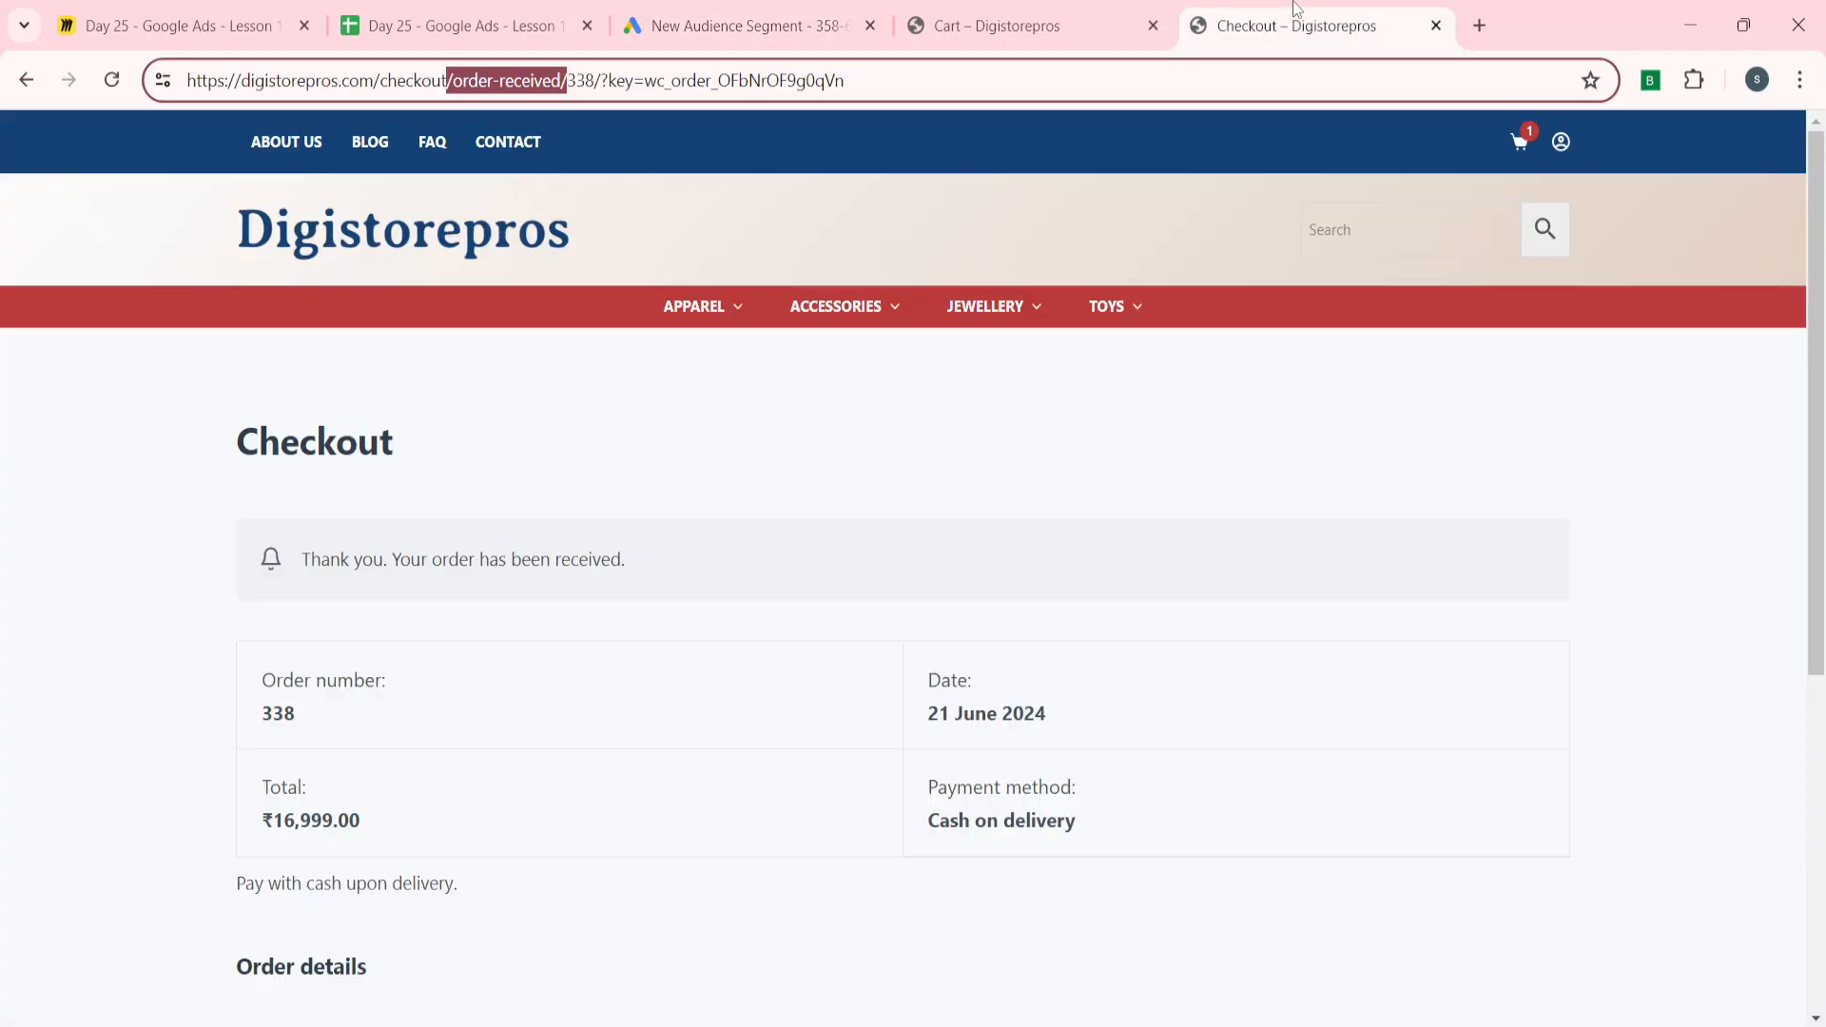
left_click(730, 11)
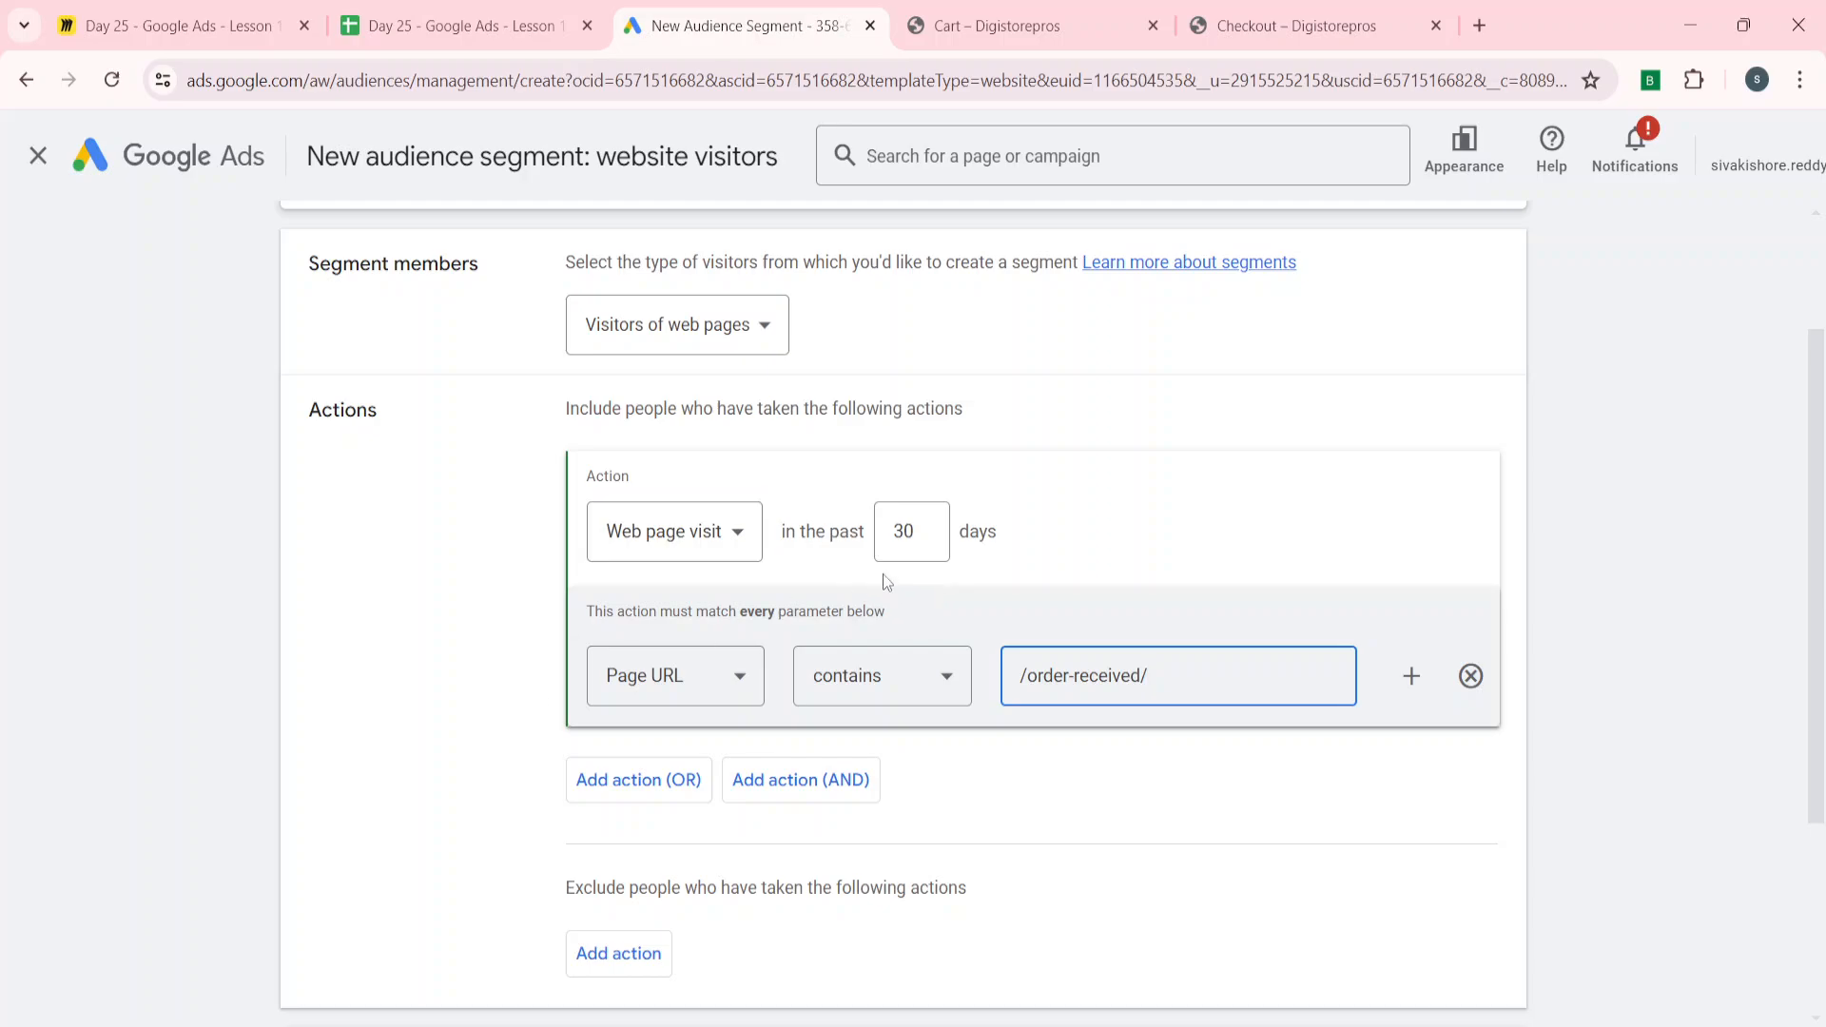
- Try 500 and 541 days as the included web page visit's lookback period
left_click(927, 542)
key("BackSpace")
key("BackSpace")
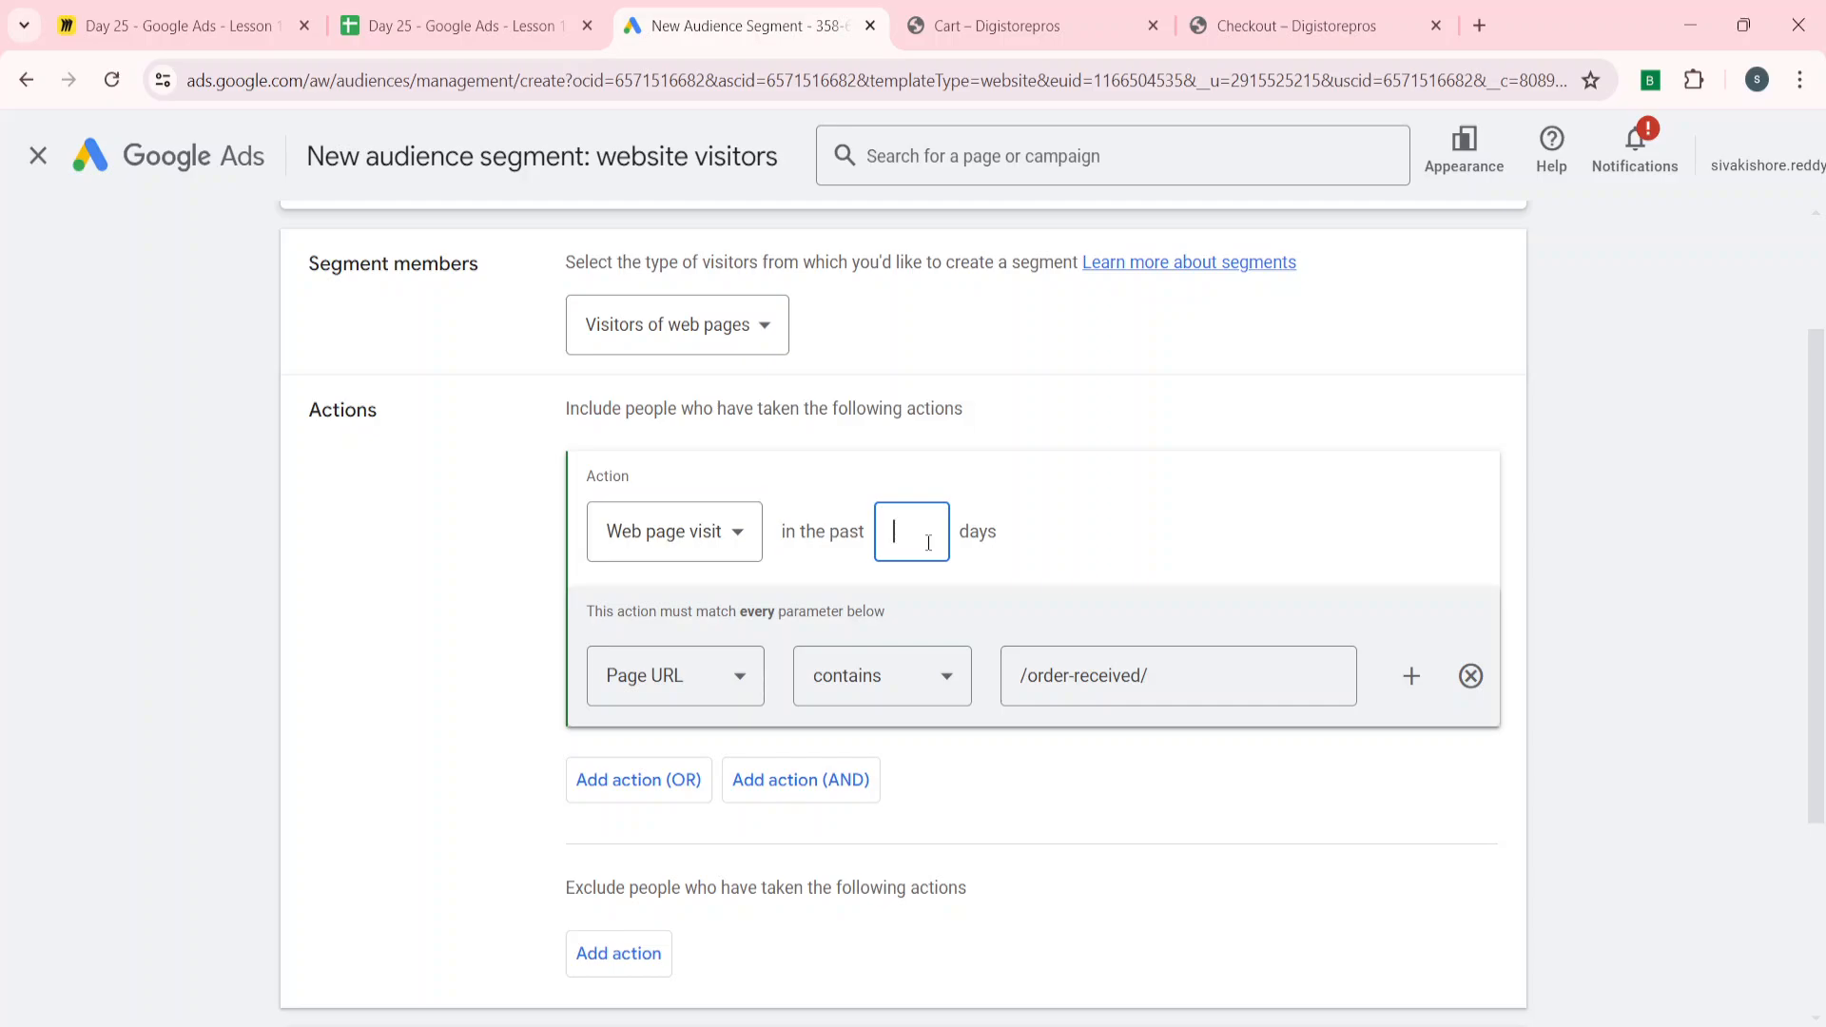
type("500")
left_click(502, 668)
left_click(927, 530)
key("BackSpace")
key("BackSpace")
key("BackSpace")
type("541")
left_click(419, 683)
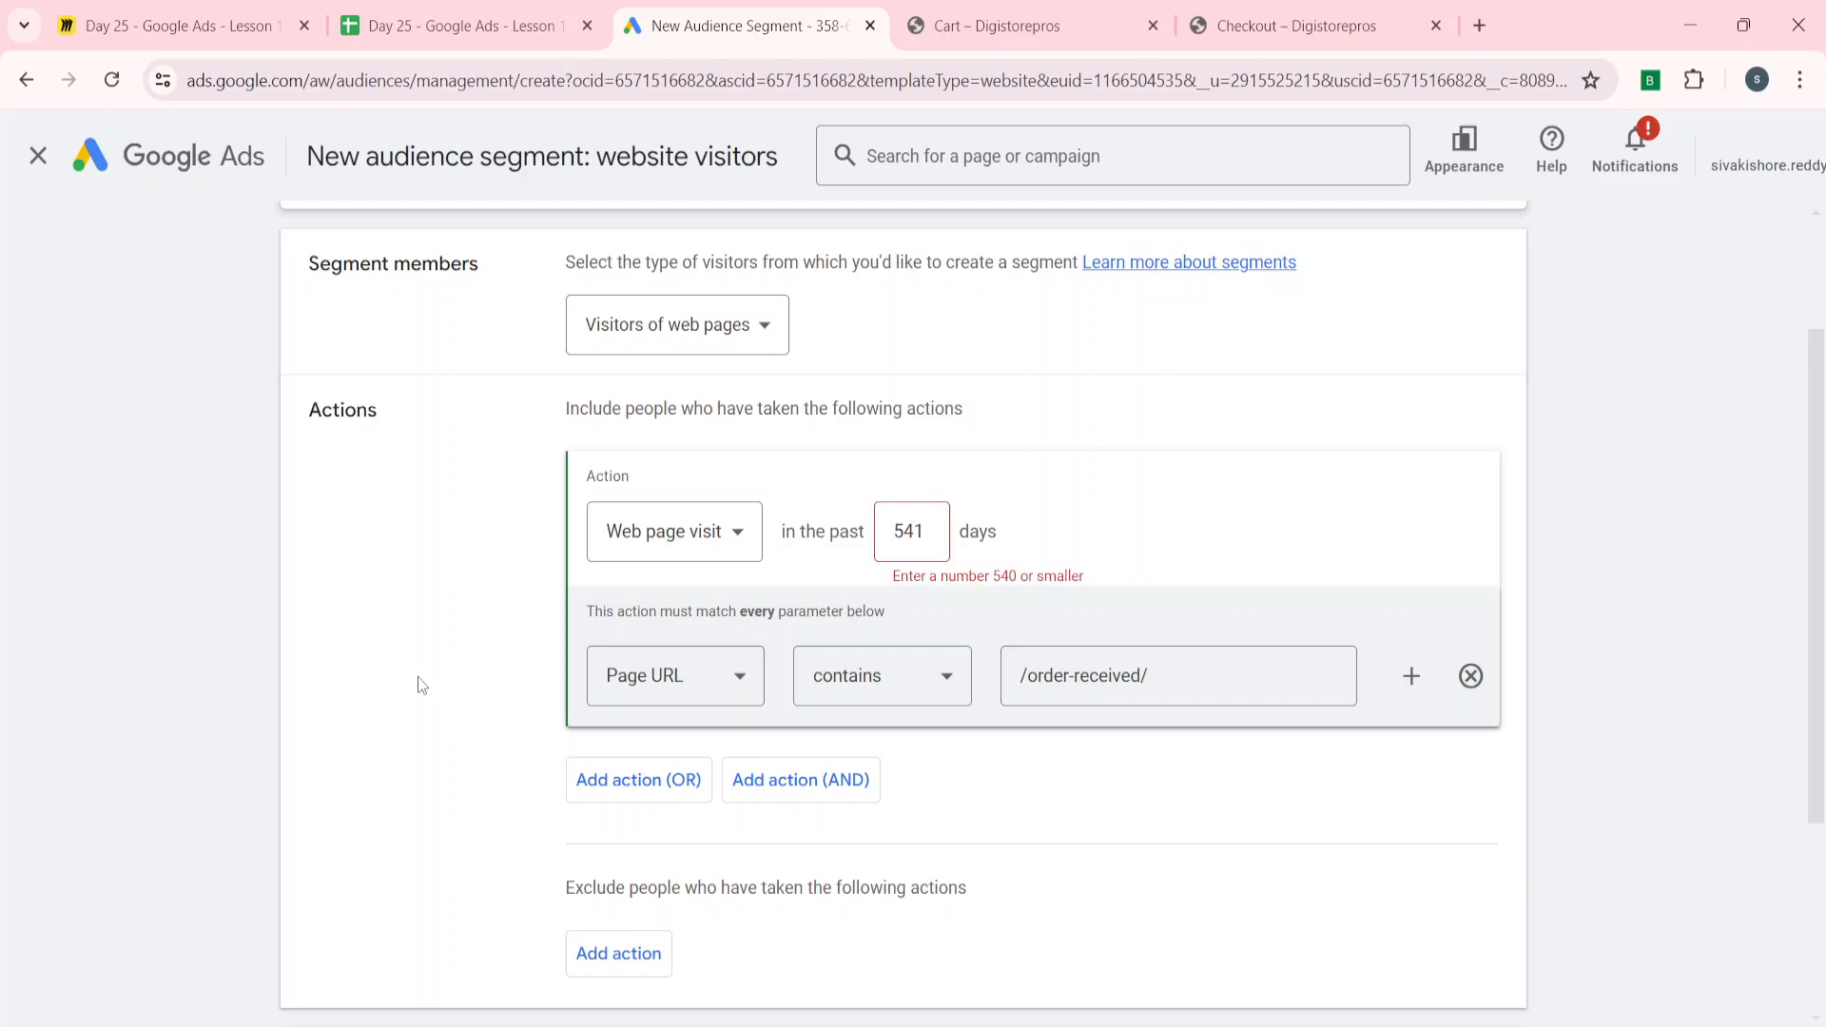
- Set the included web page visit's lookback period to 540 days
left_click(937, 544)
key("BackSpace")
type("0")
left_click(1611, 542)
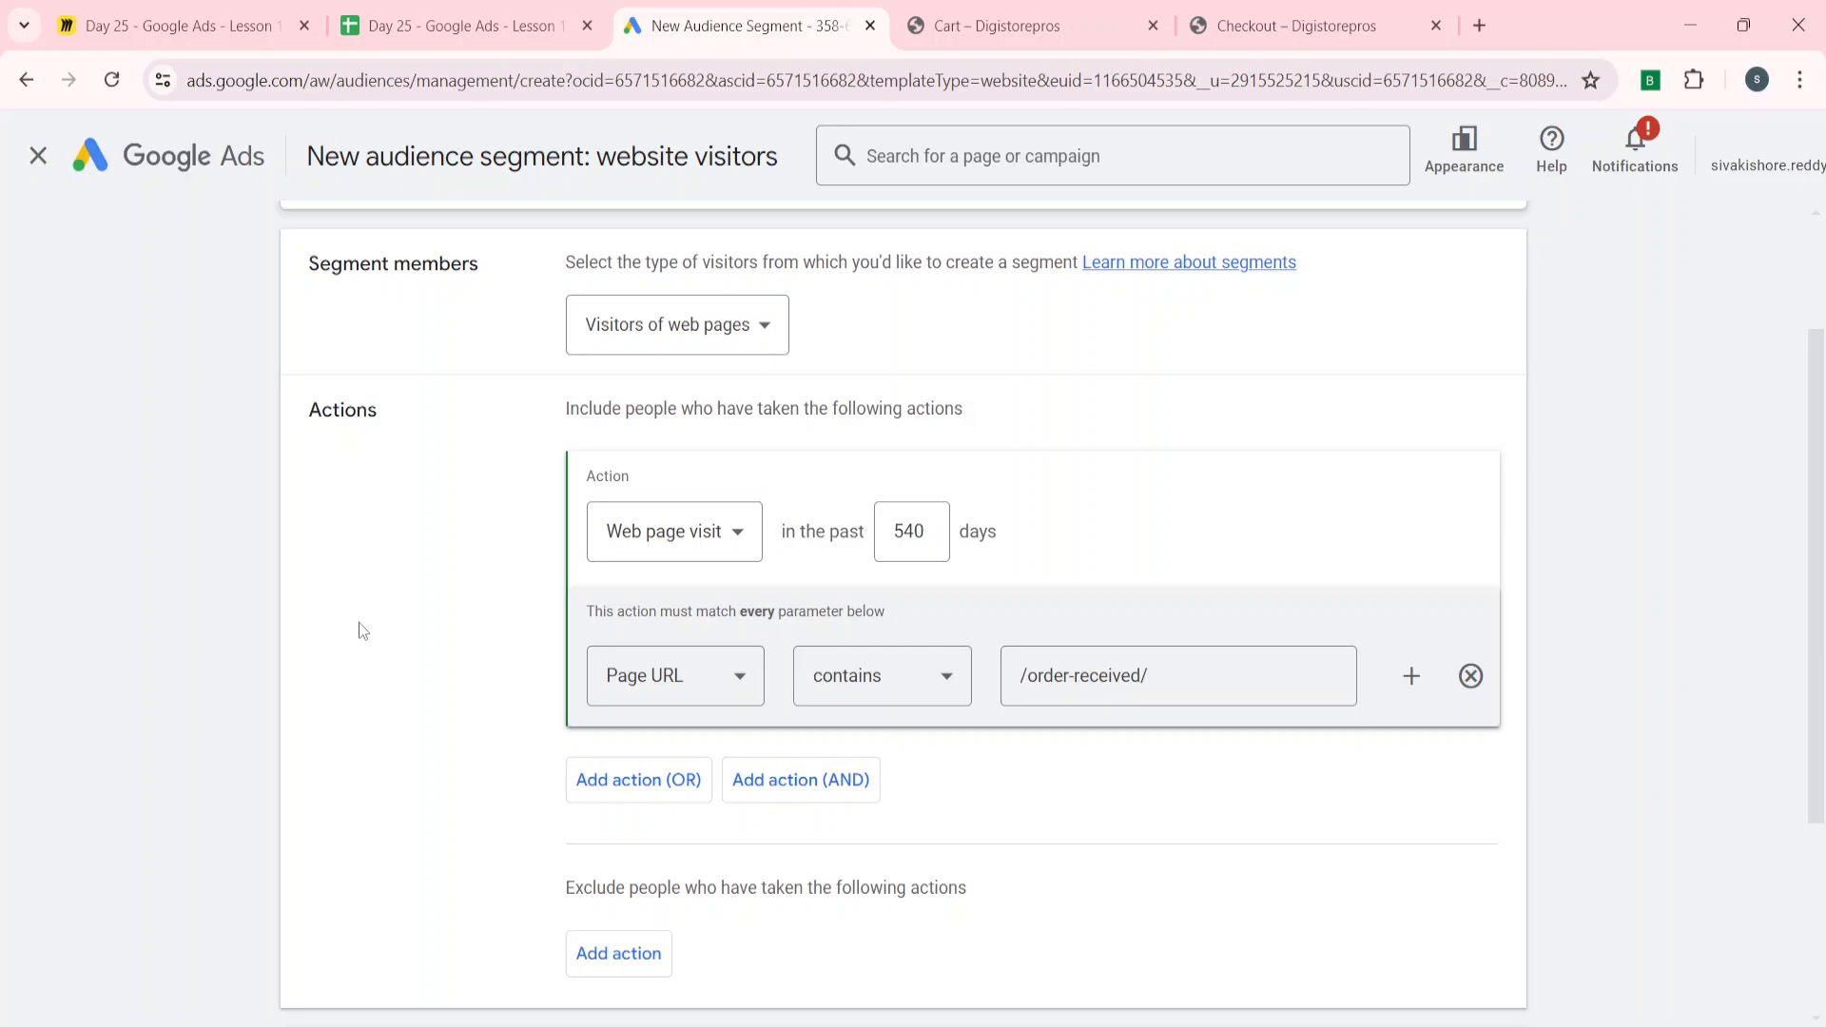
- Review the All converters segment's settings and create the segment
scroll(357, 622, "up", 2)
scroll(358, 622, "down", 3)
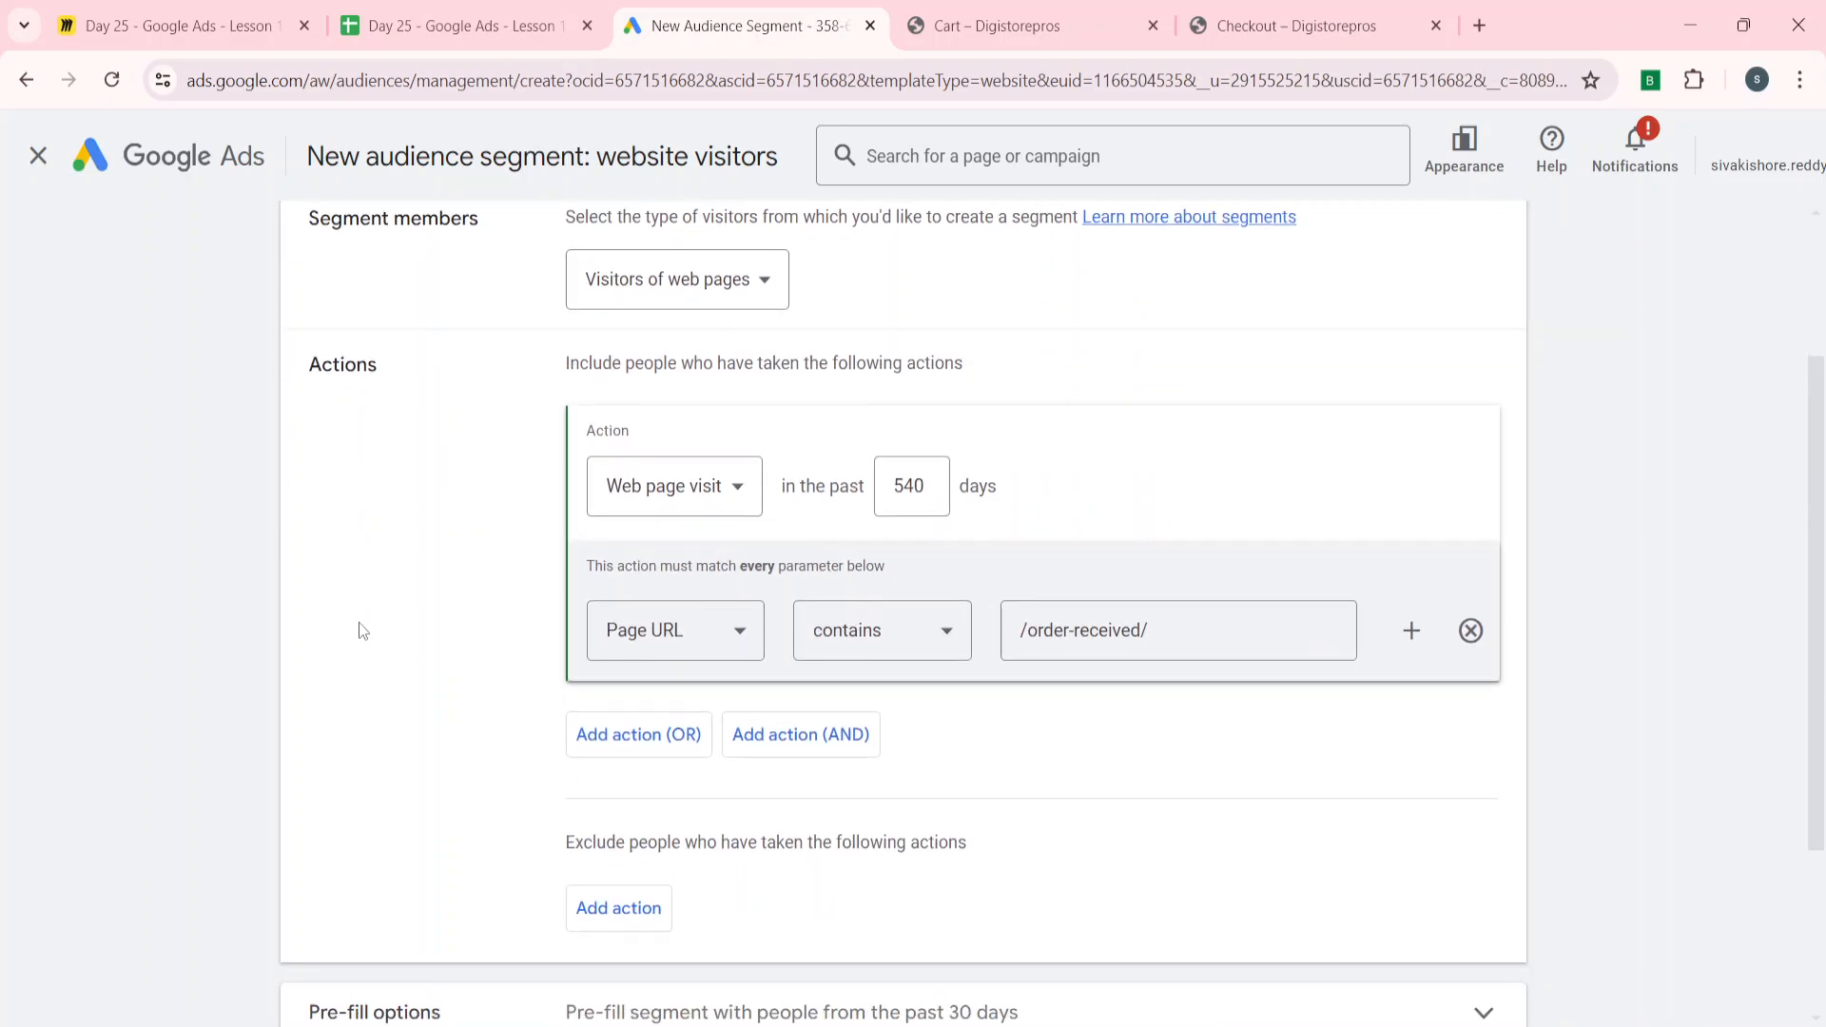
scroll(357, 622, "down", 3)
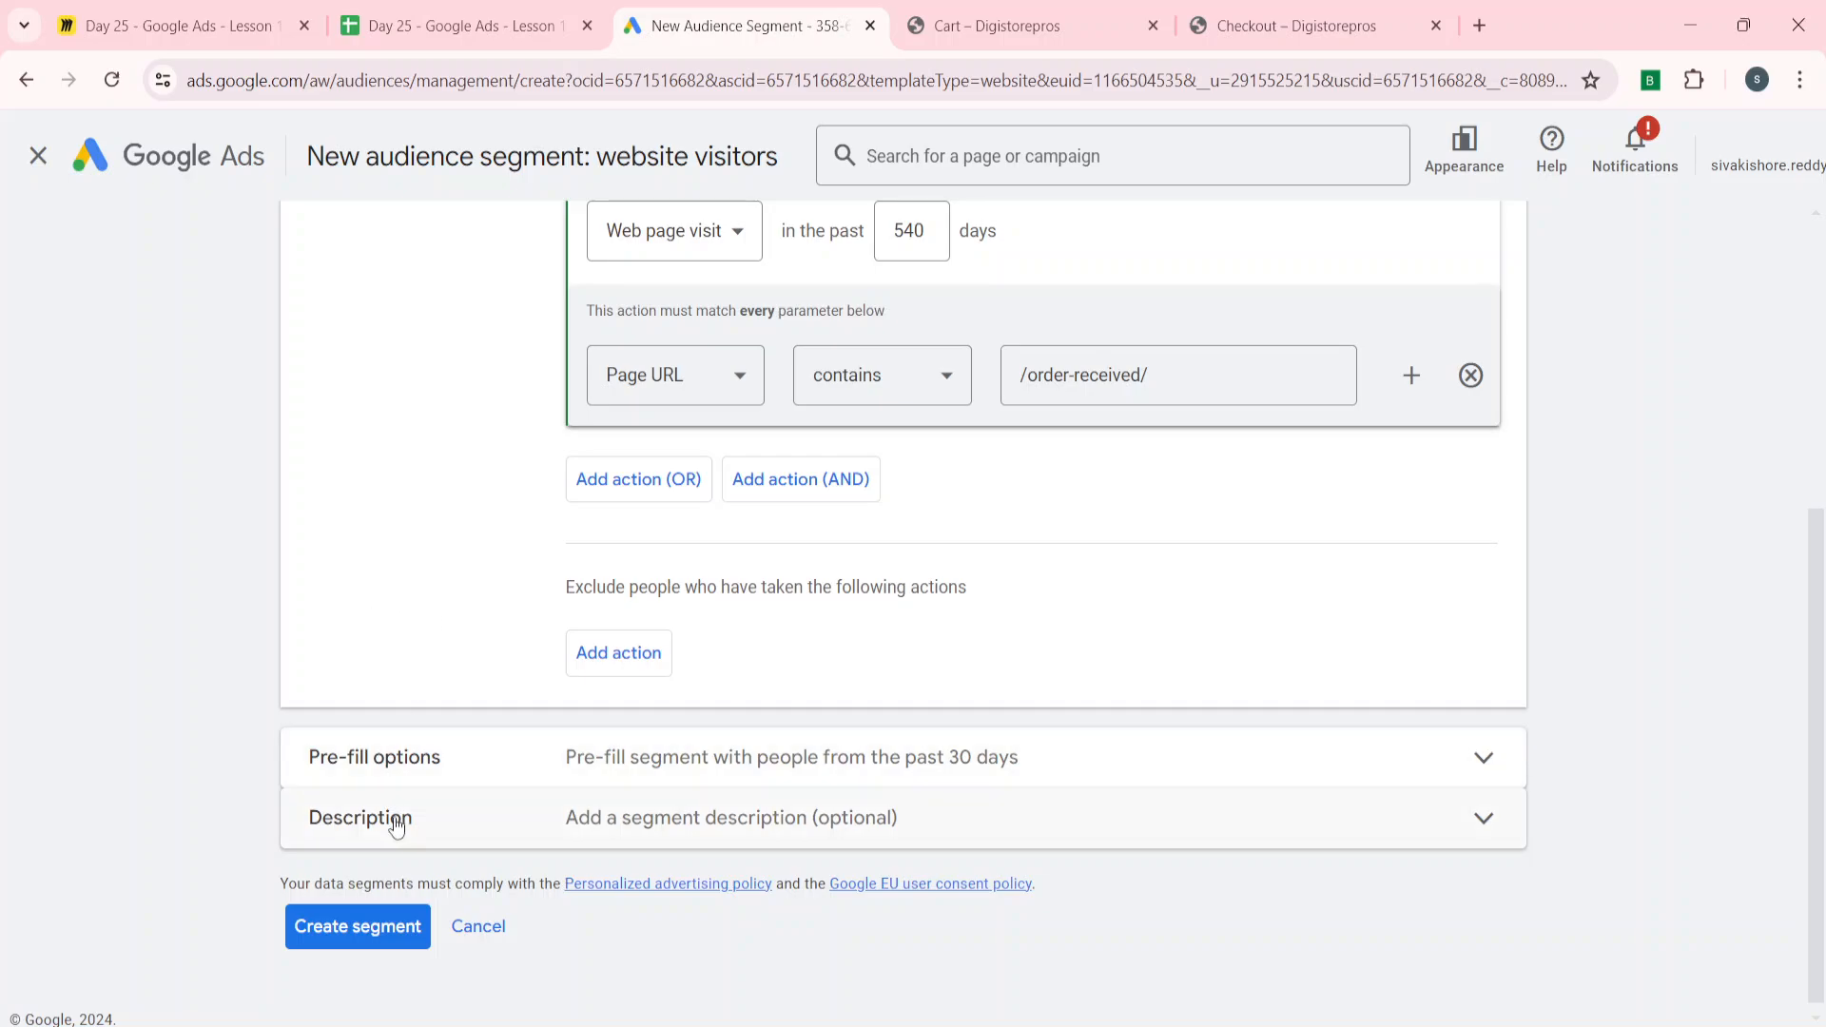
left_click(362, 927)
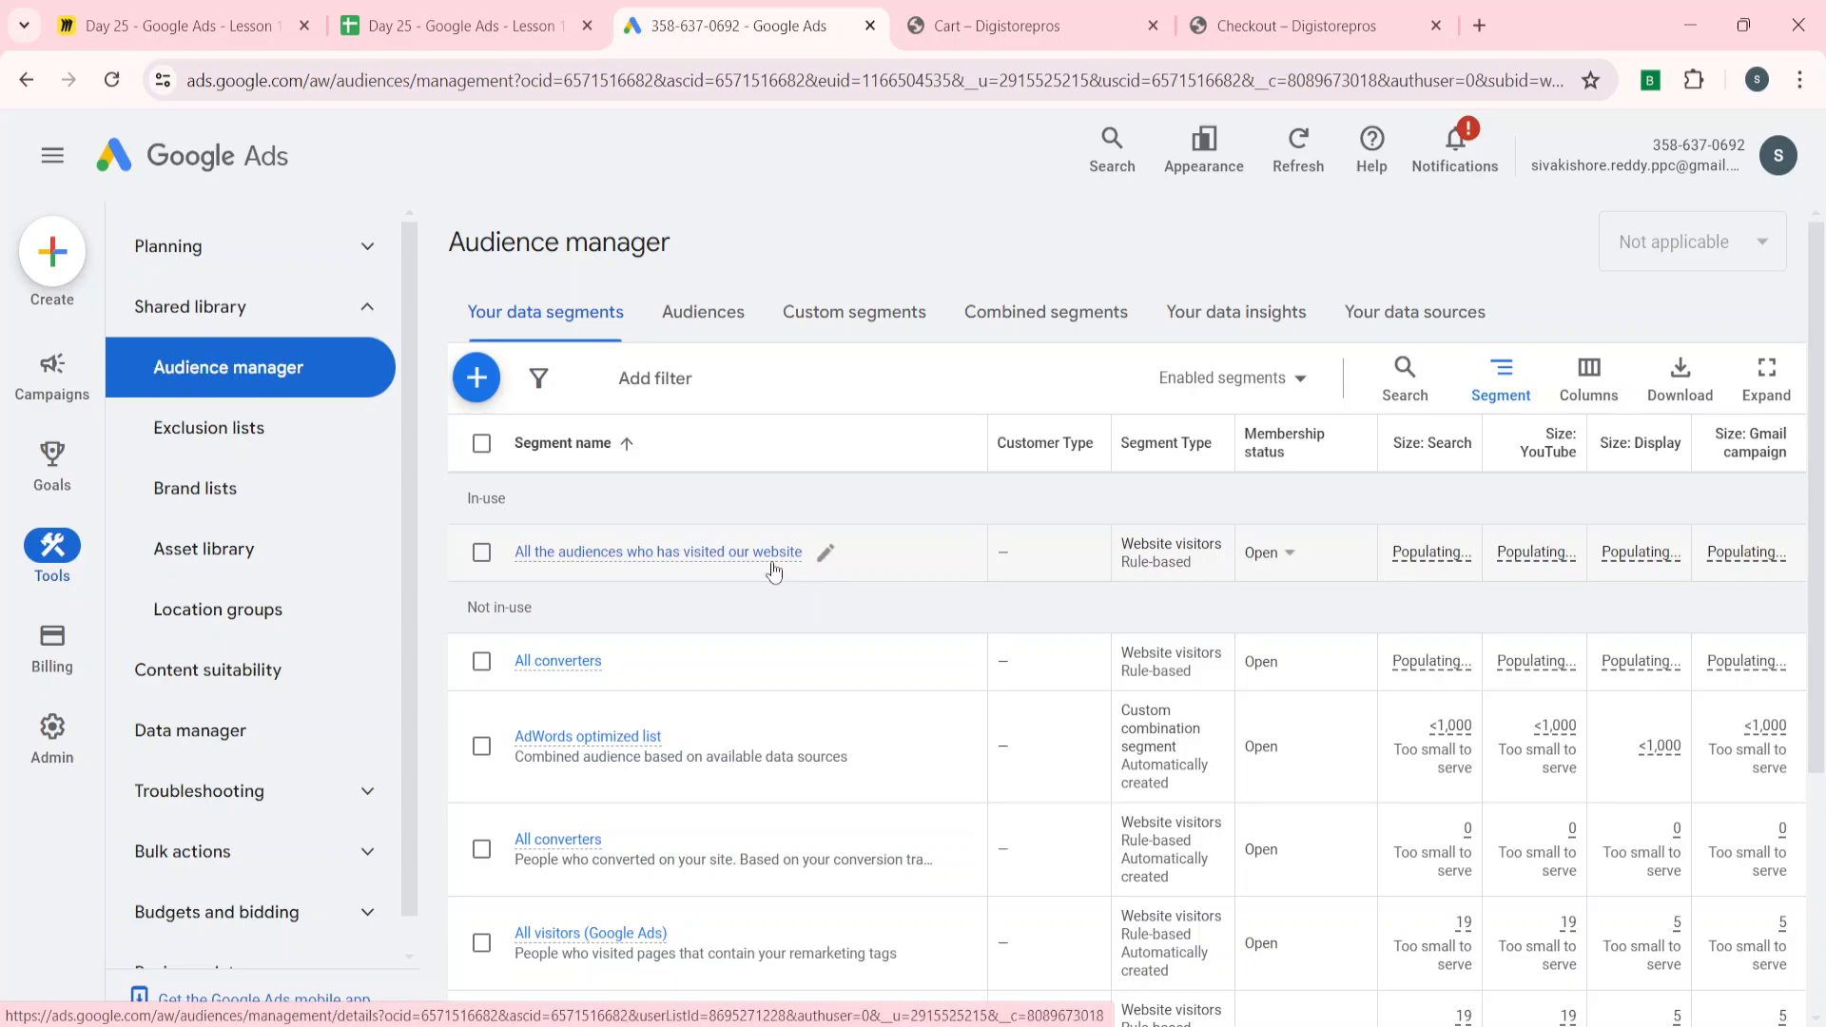
mouse_move(774, 563)
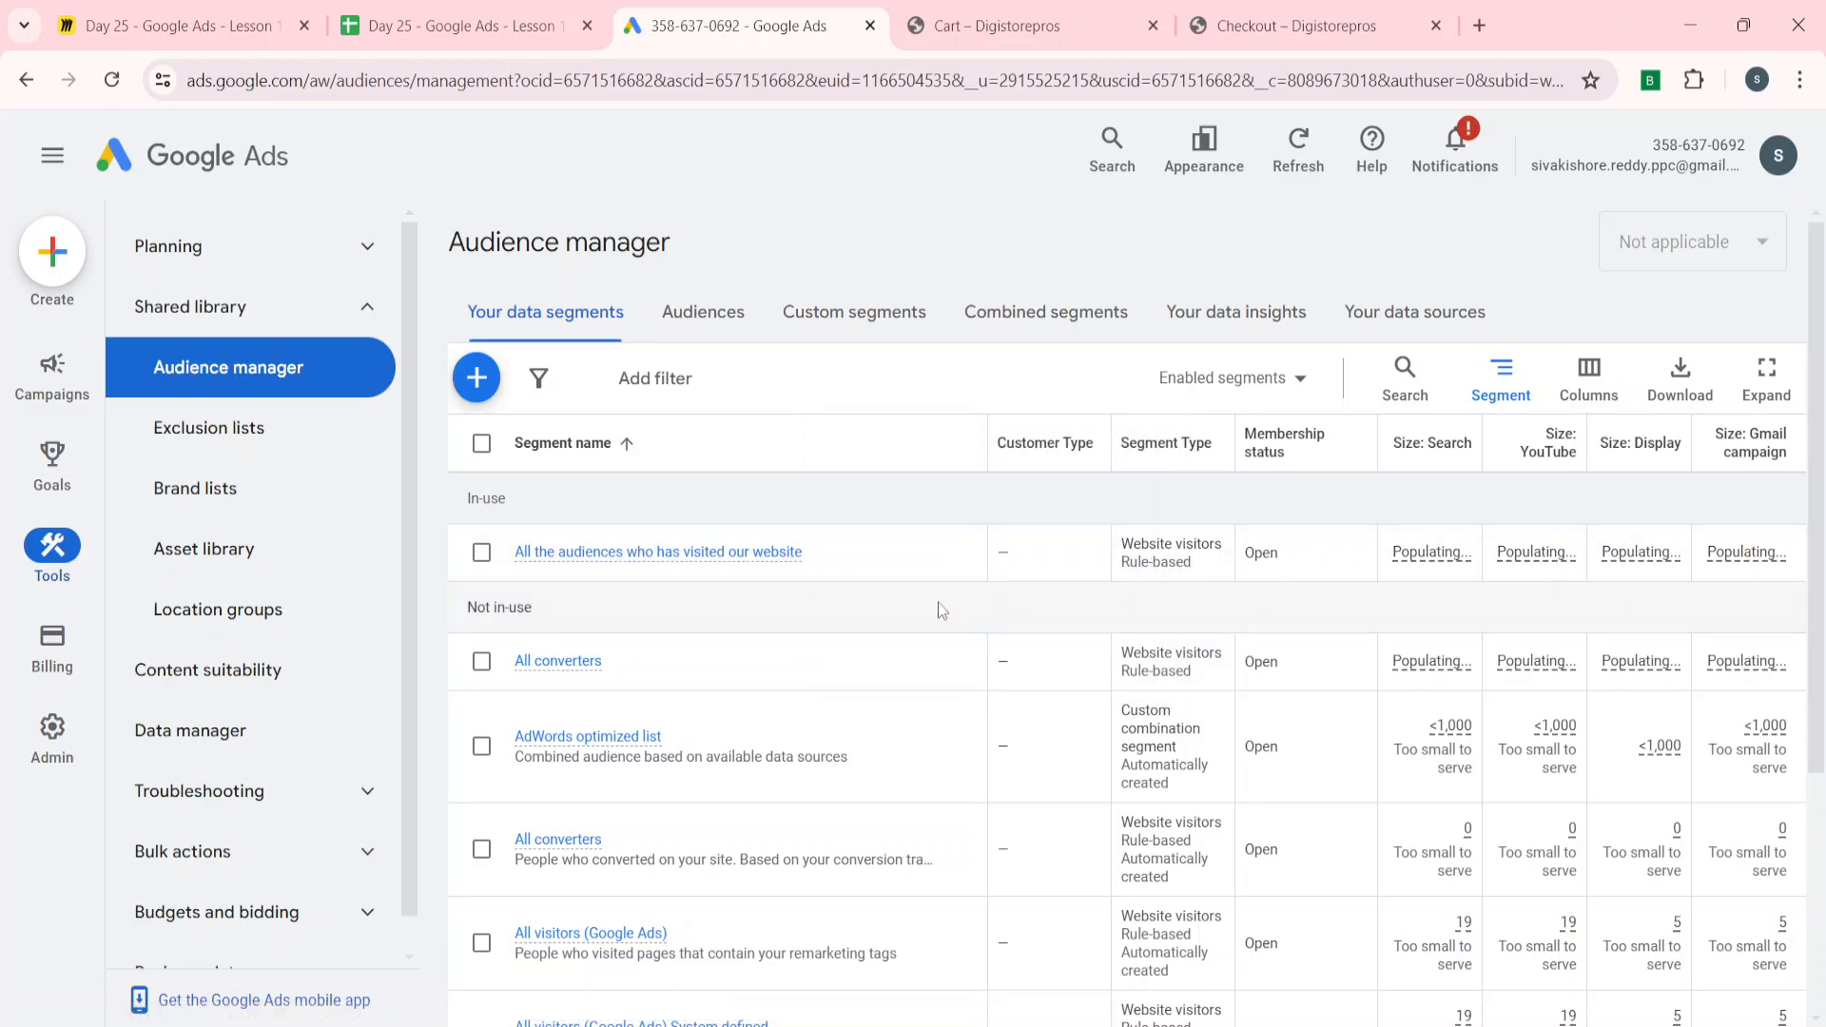